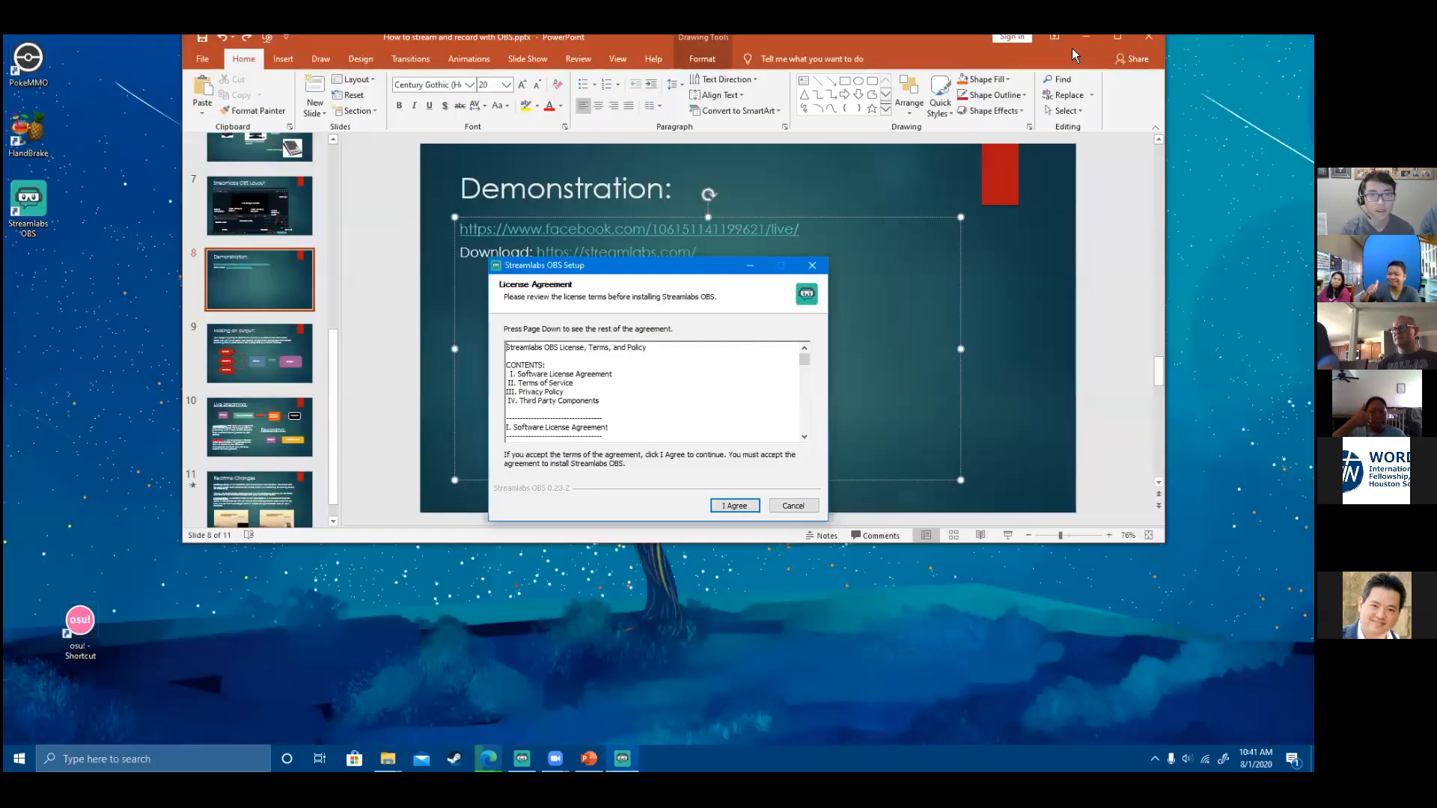
# - Minimize PowerPoint and move the Streamlabs OBS Setup licence dialog slightly lower
pyautogui.click(1090, 40)
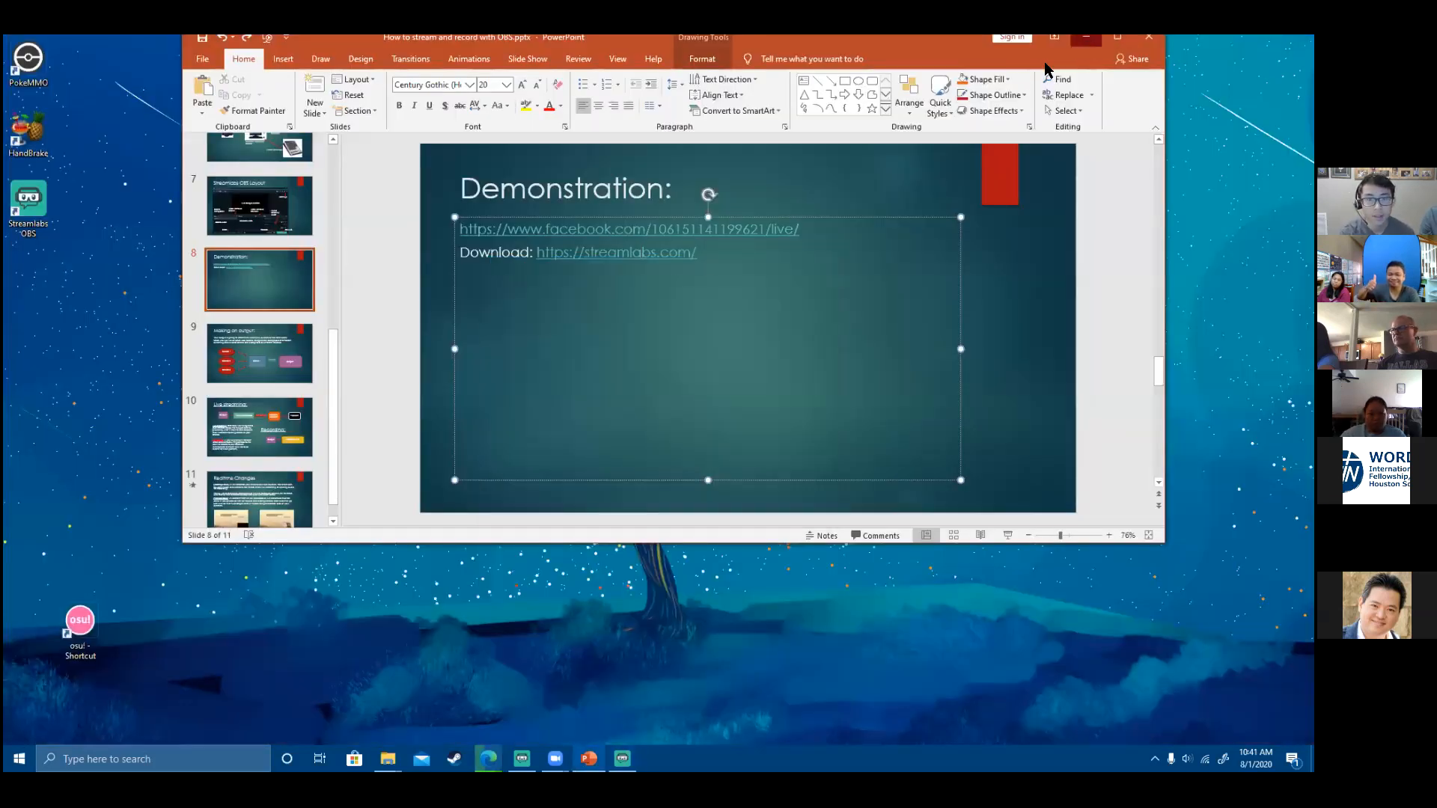
pyautogui.click(1086, 37)
pyautogui.moveTo(652, 267); pyautogui.dragTo(688, 276)
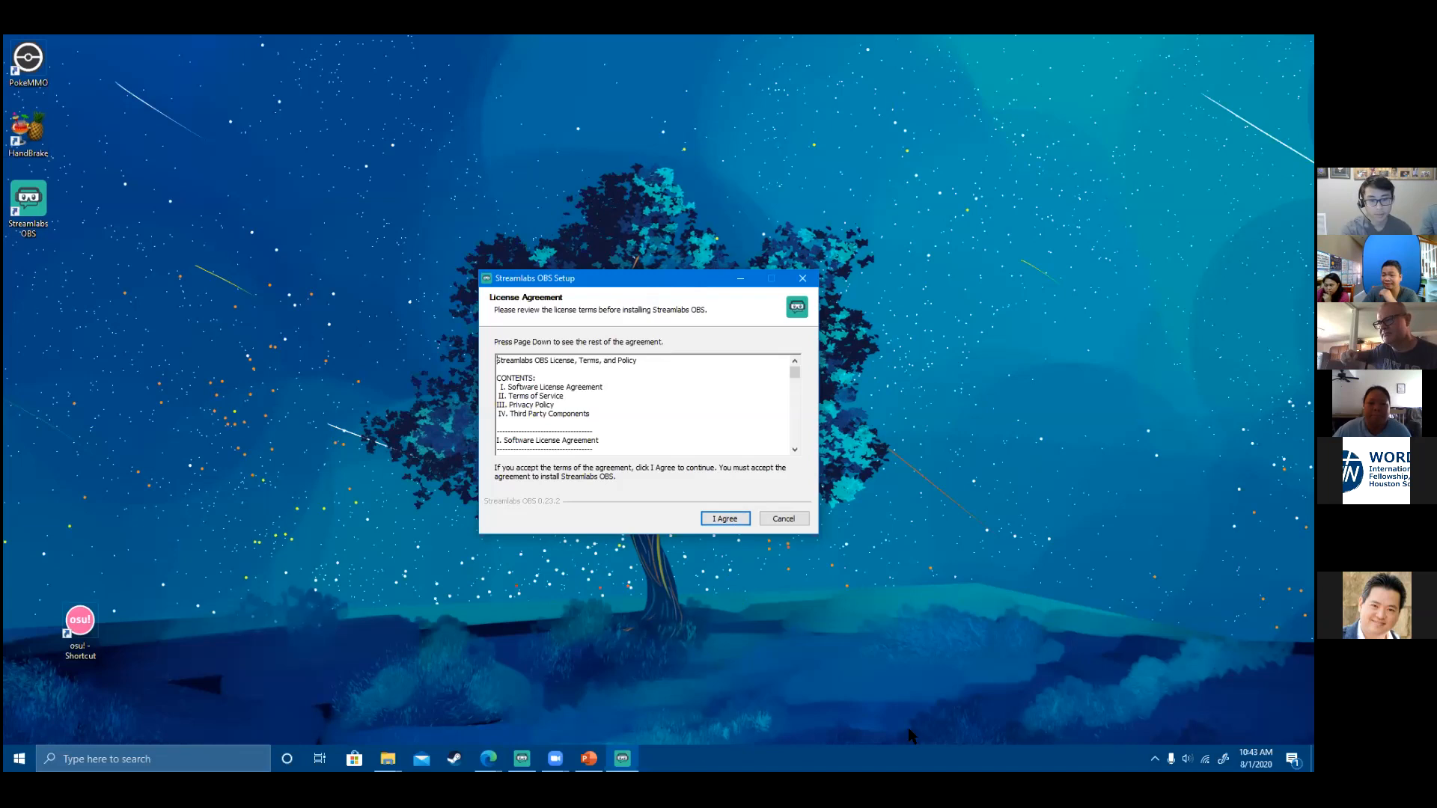
# - Accept the licence, install, close the running Streamlabs OBS, and finish with Run Streamlabs OBS checked
pyautogui.click(719, 518)
pyautogui.click(719, 518)
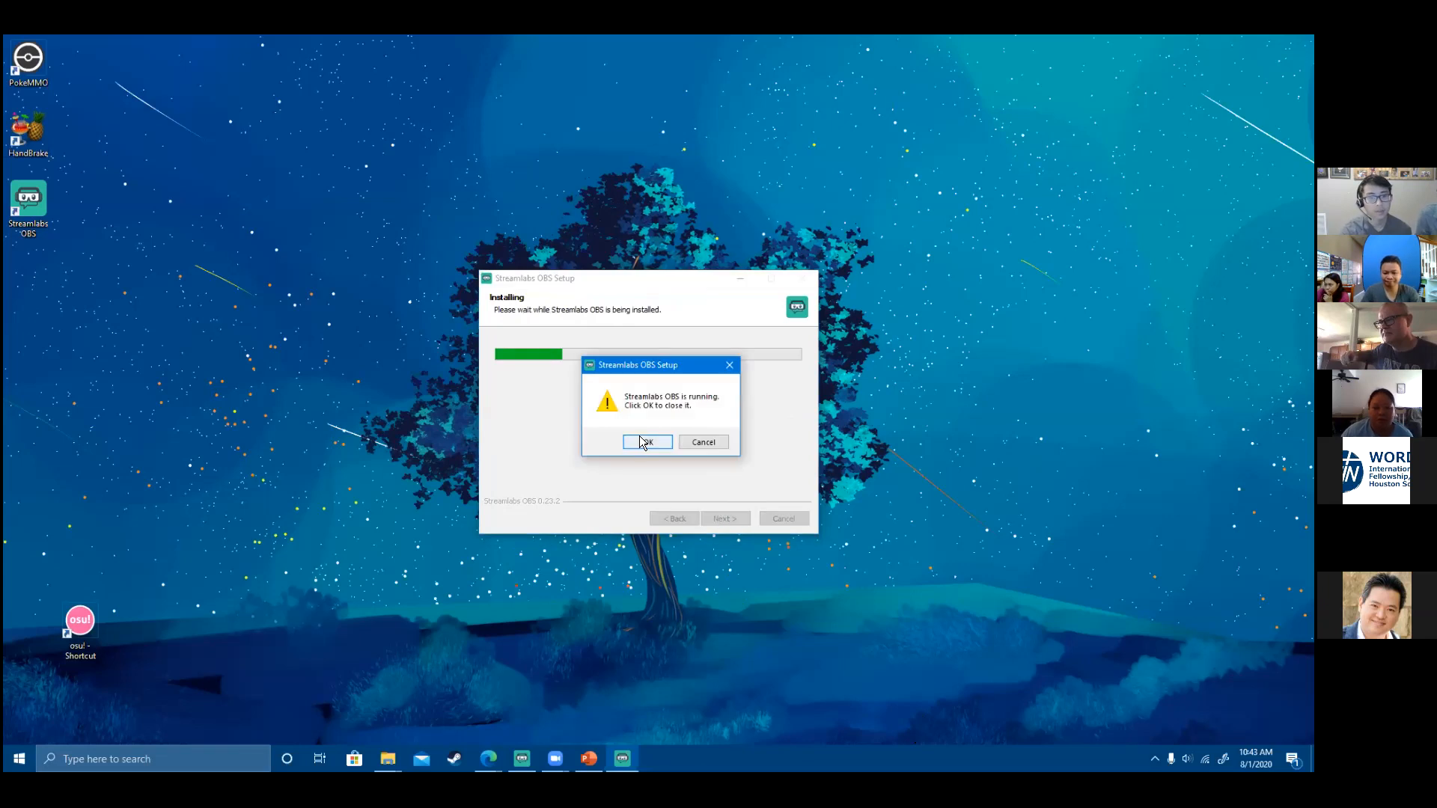
pyautogui.click(521, 758)
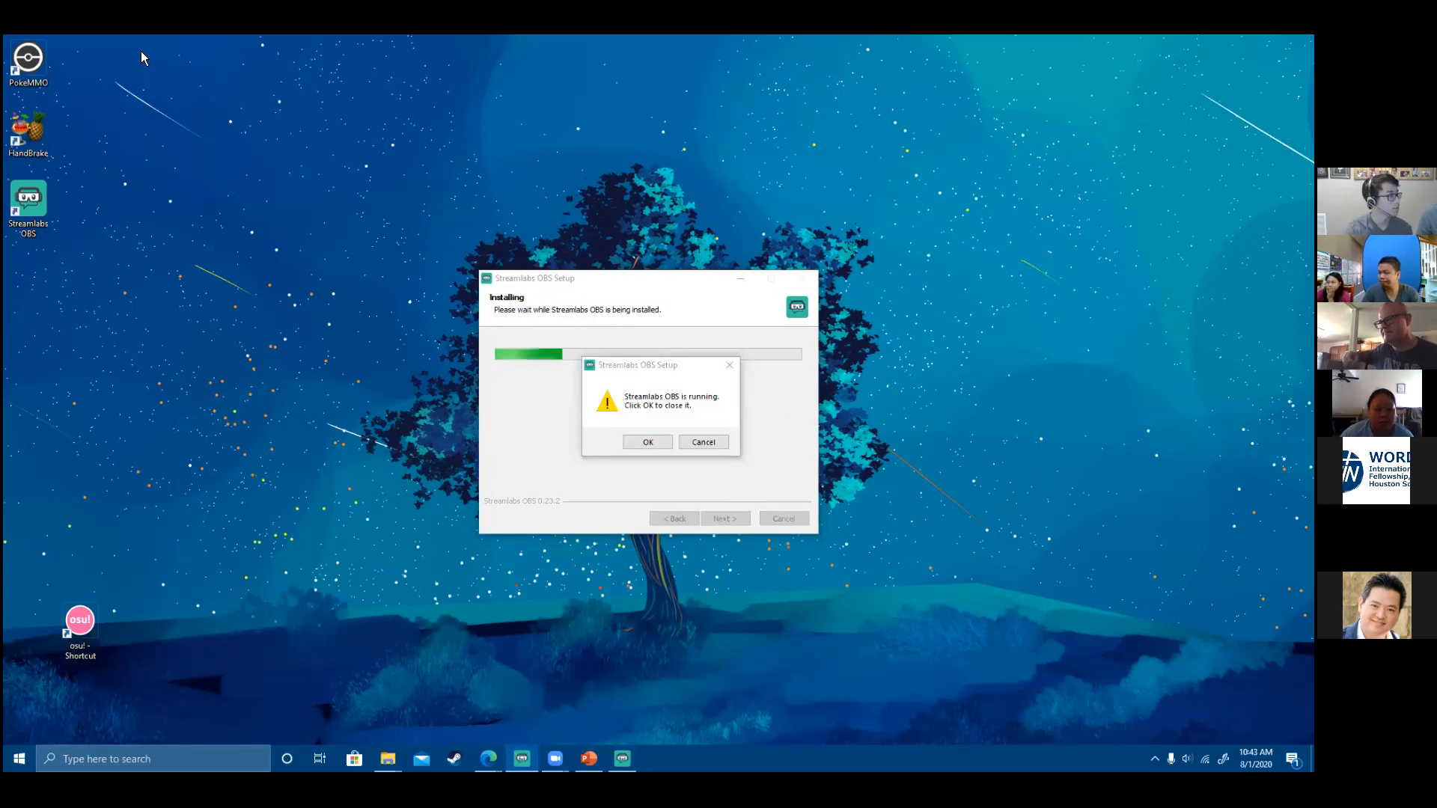
pyautogui.click(659, 445)
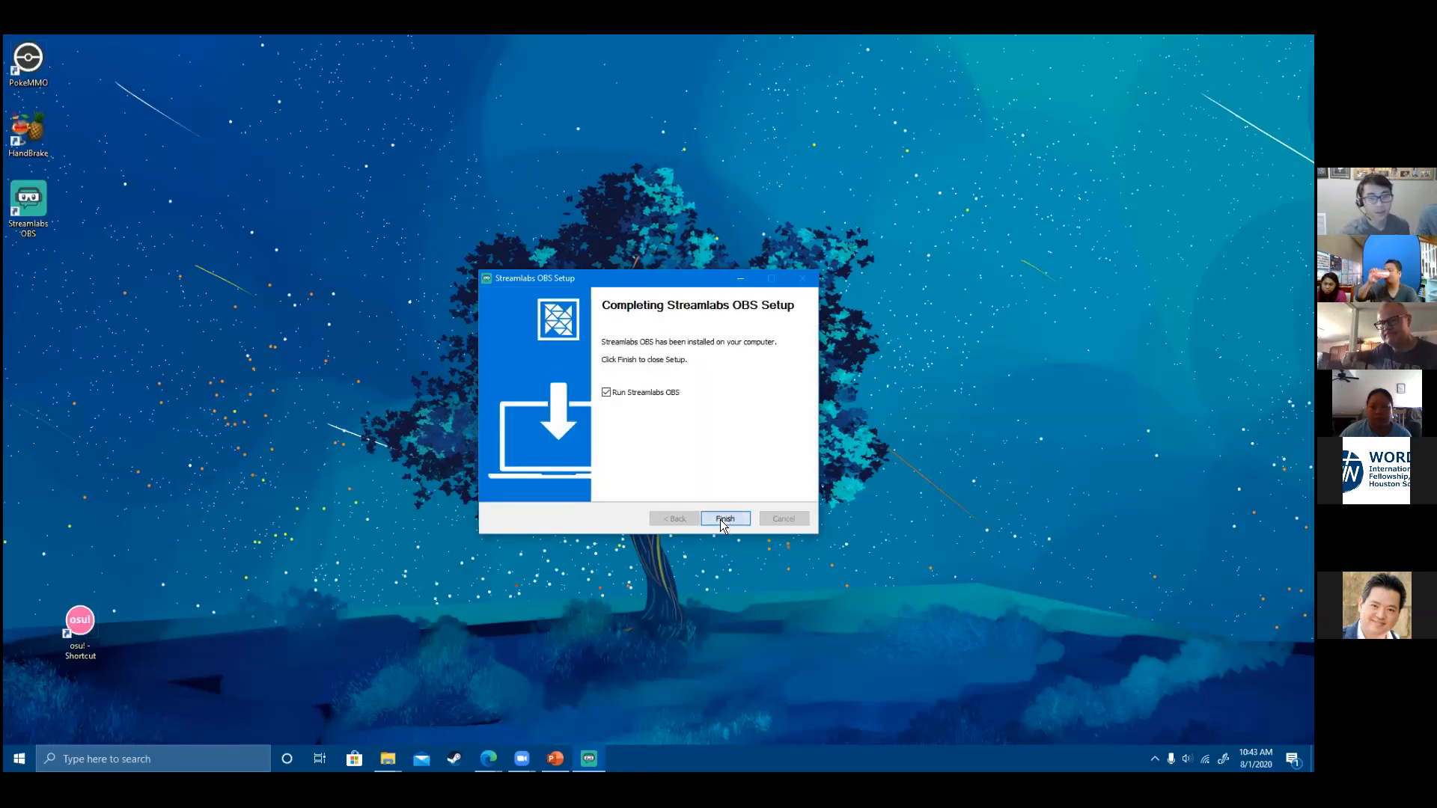
pyautogui.click(720, 520)
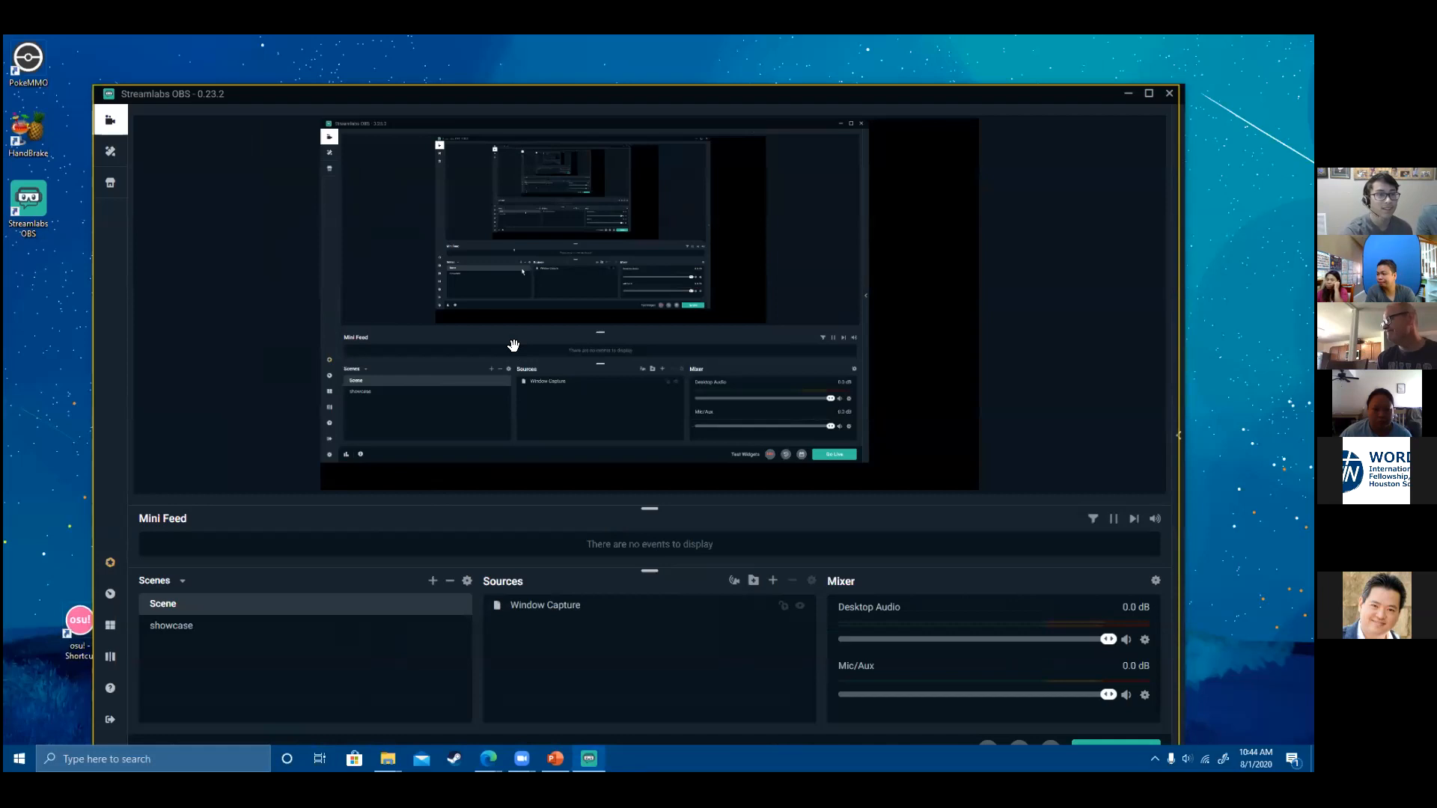
# - Browse the Stream, Output, Audio, Video, Advanced, Scene Collections, Appearance, Remote Control and Notifications settings
pyautogui.moveTo(514, 94); pyautogui.dragTo(507, 63)
pyautogui.click(104, 720)
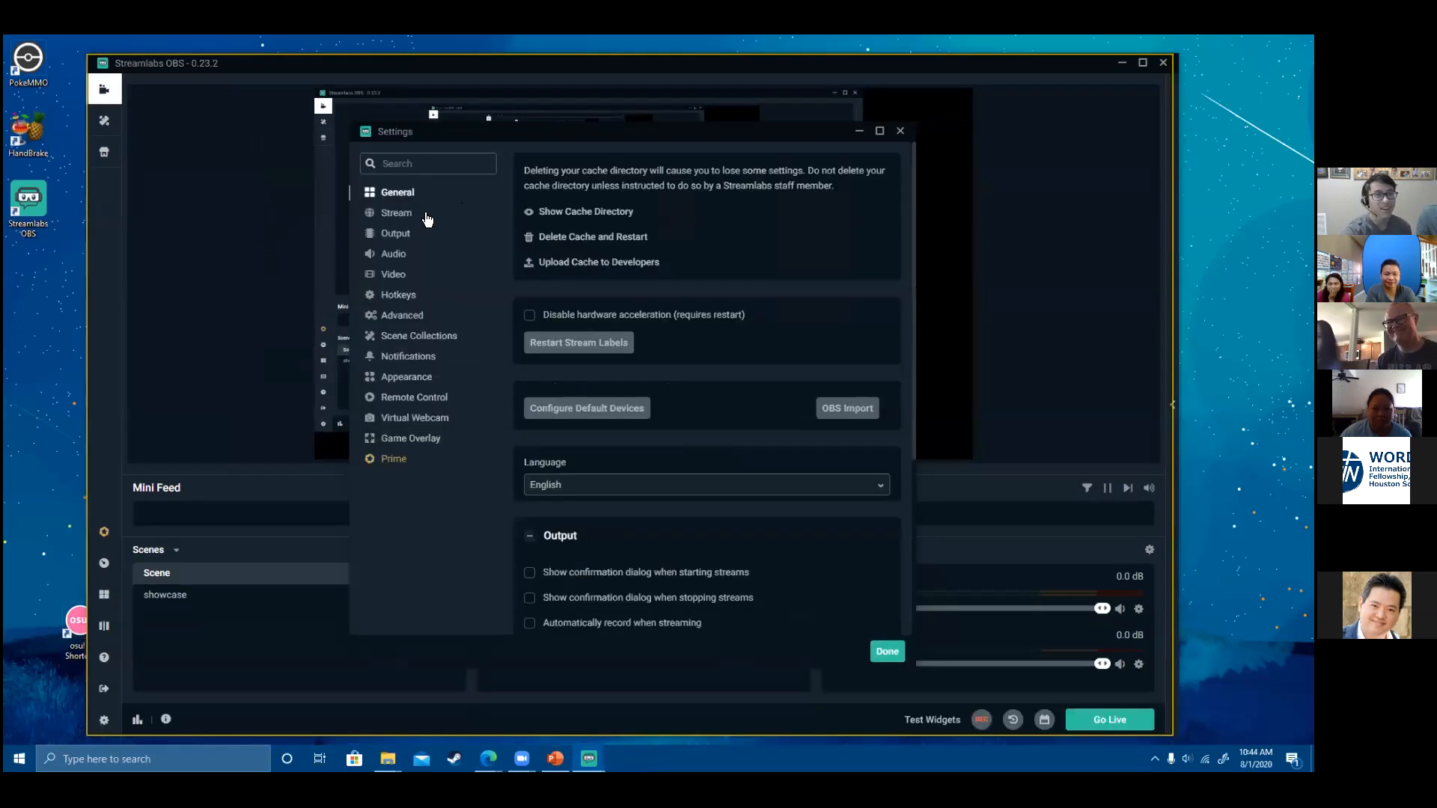
pyautogui.click(419, 215)
pyautogui.click(401, 234)
pyautogui.click(400, 255)
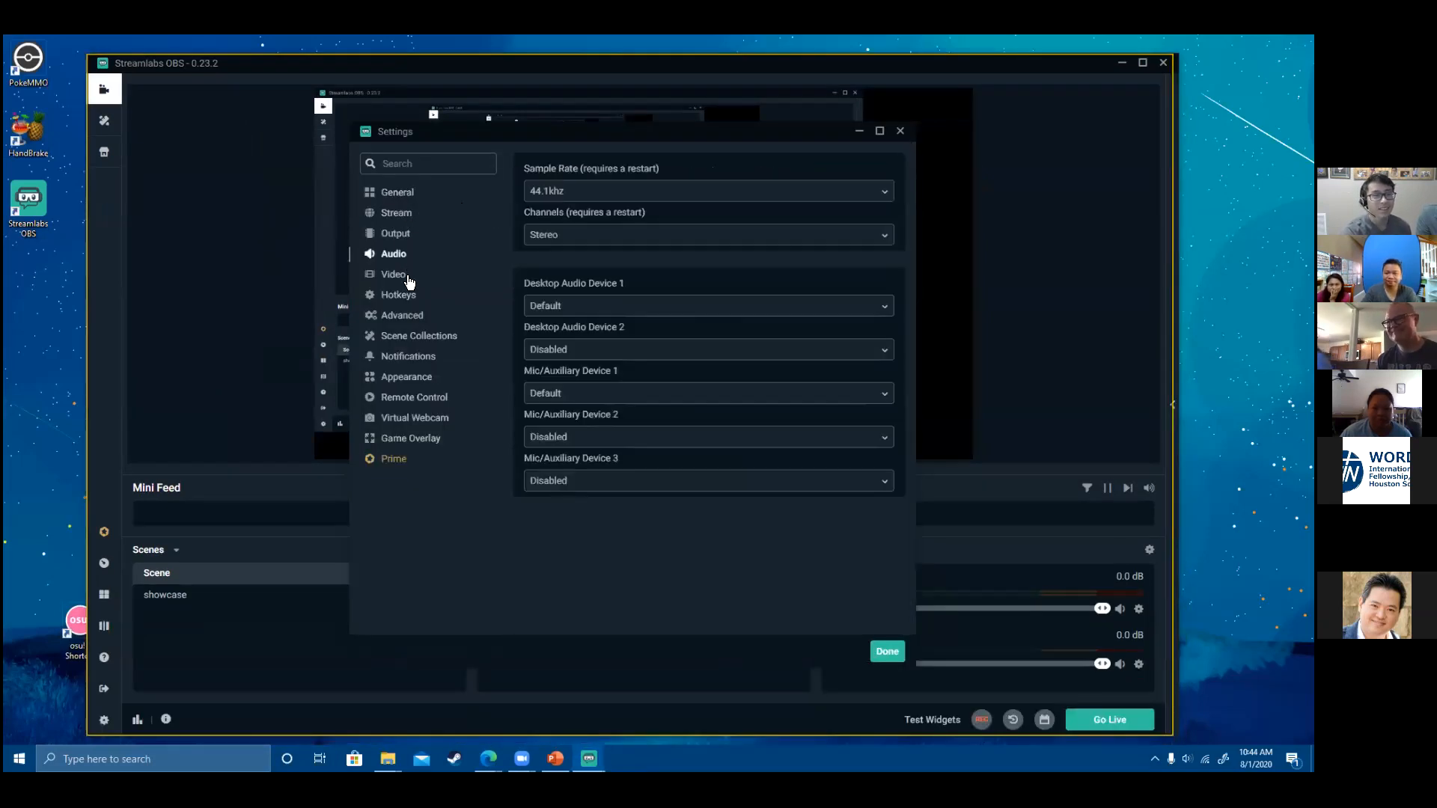
pyautogui.click(404, 276)
pyautogui.click(406, 317)
pyautogui.click(412, 338)
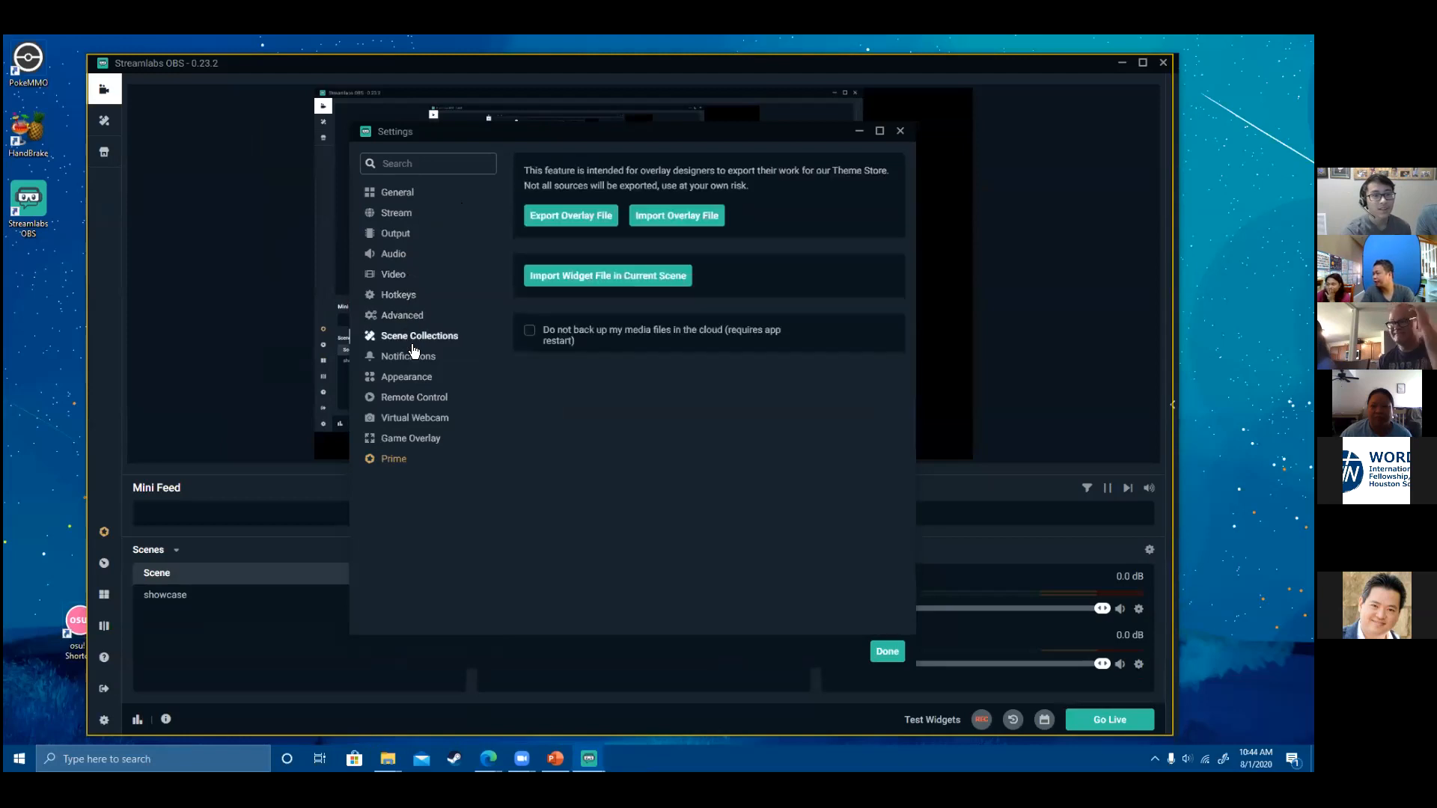
pyautogui.click(406, 378)
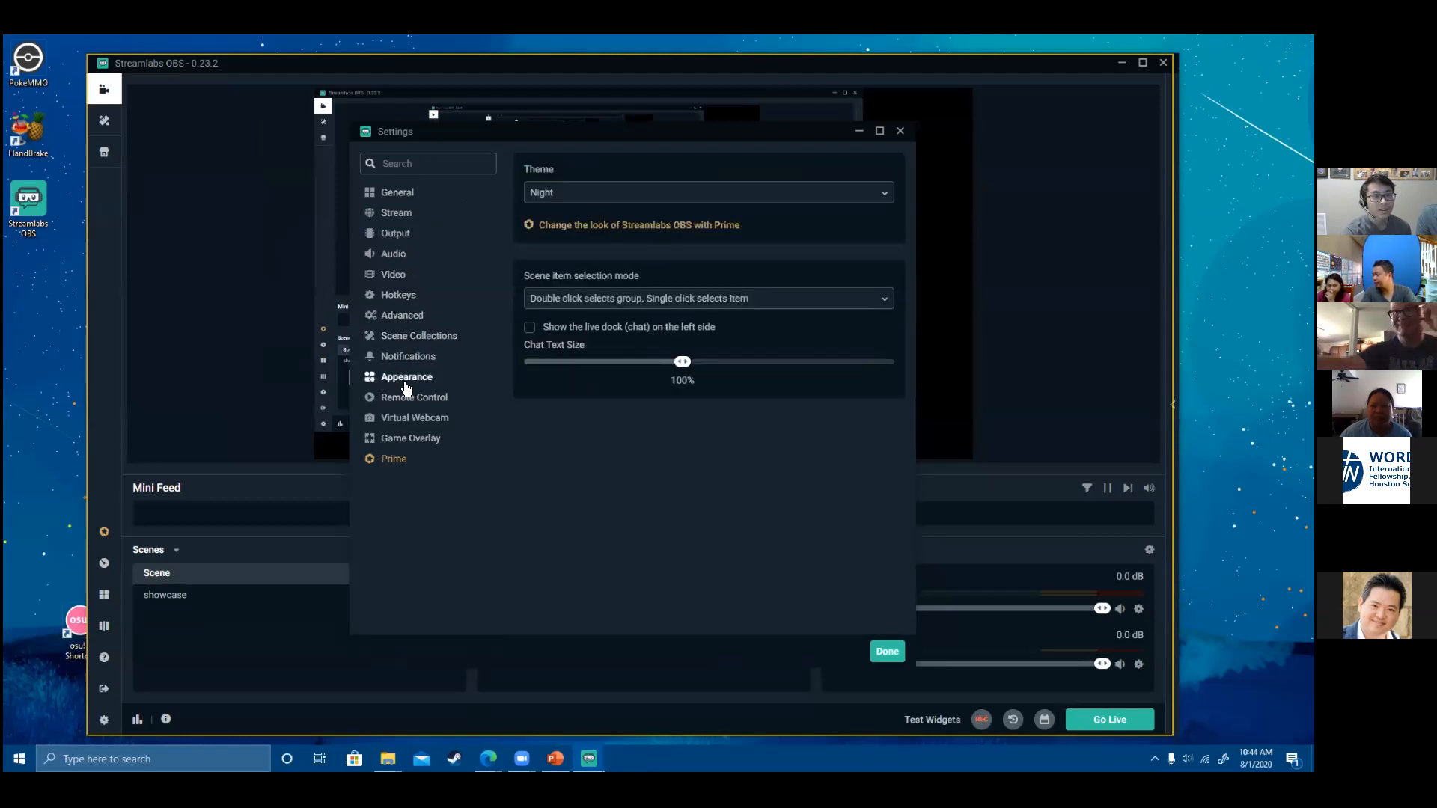
pyautogui.click(411, 399)
pyautogui.click(411, 358)
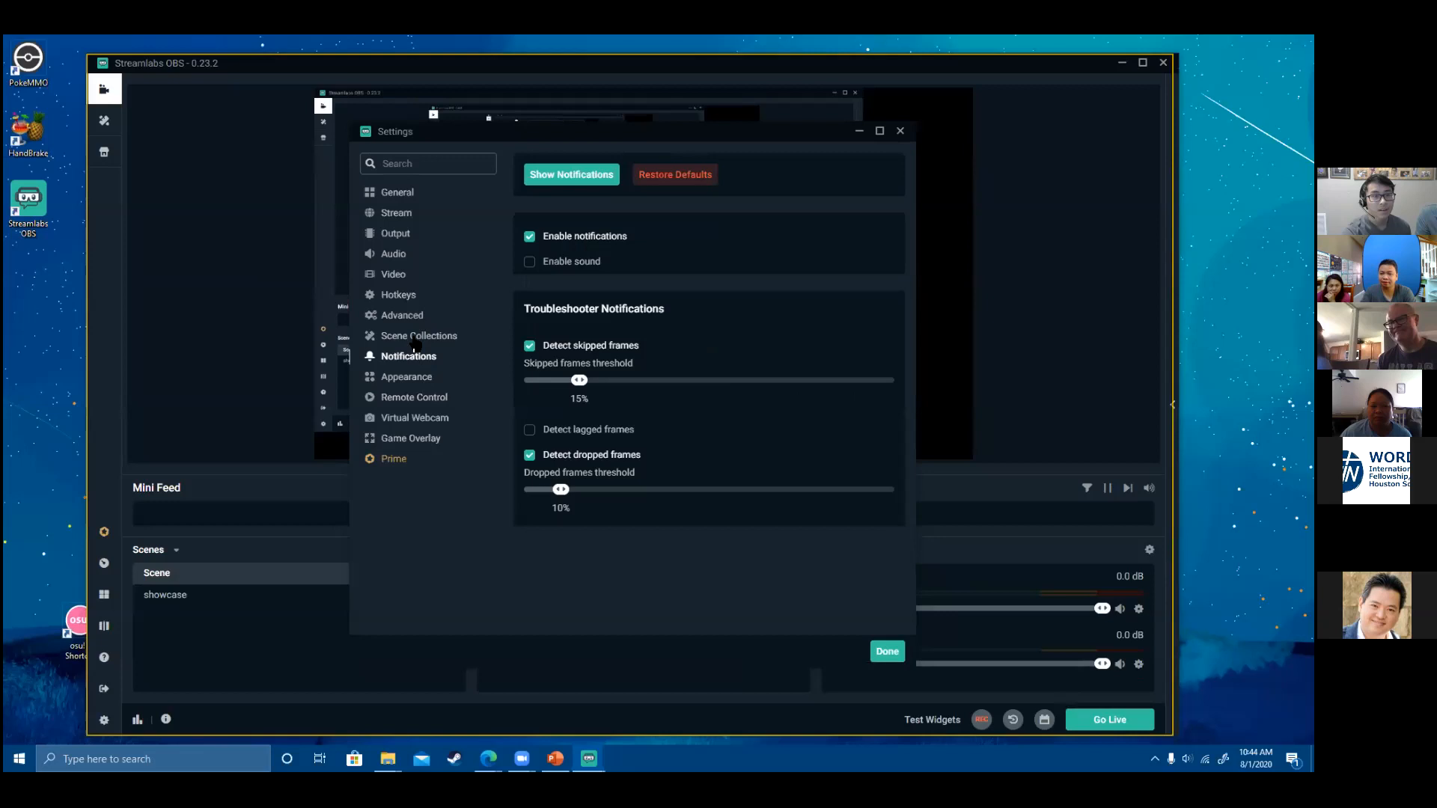
# - Revisit Advanced, Hotkeys, Video and Audio, then delete the cache and restart from General
pyautogui.click(416, 338)
pyautogui.click(414, 315)
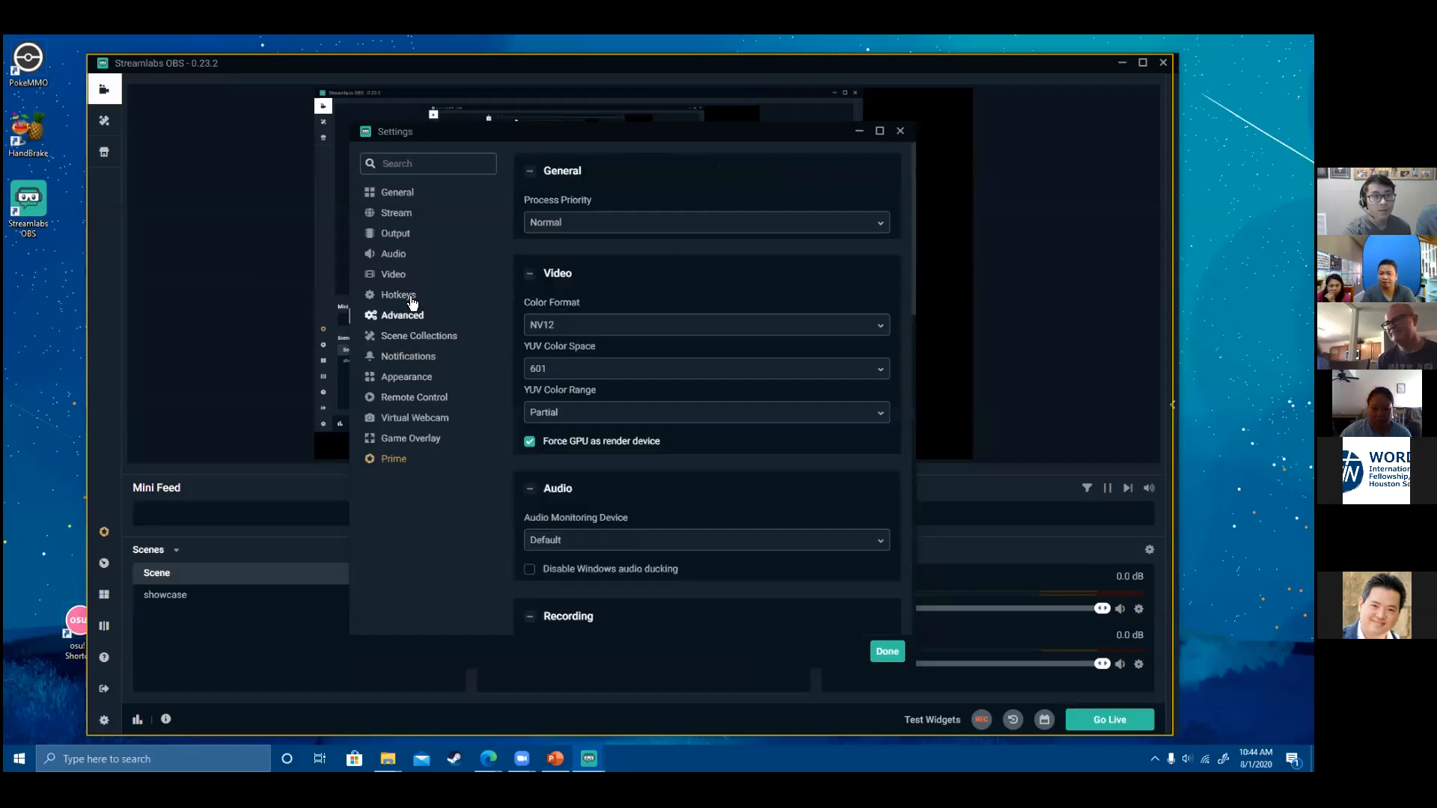
pyautogui.click(411, 297)
pyautogui.click(398, 274)
pyautogui.click(397, 254)
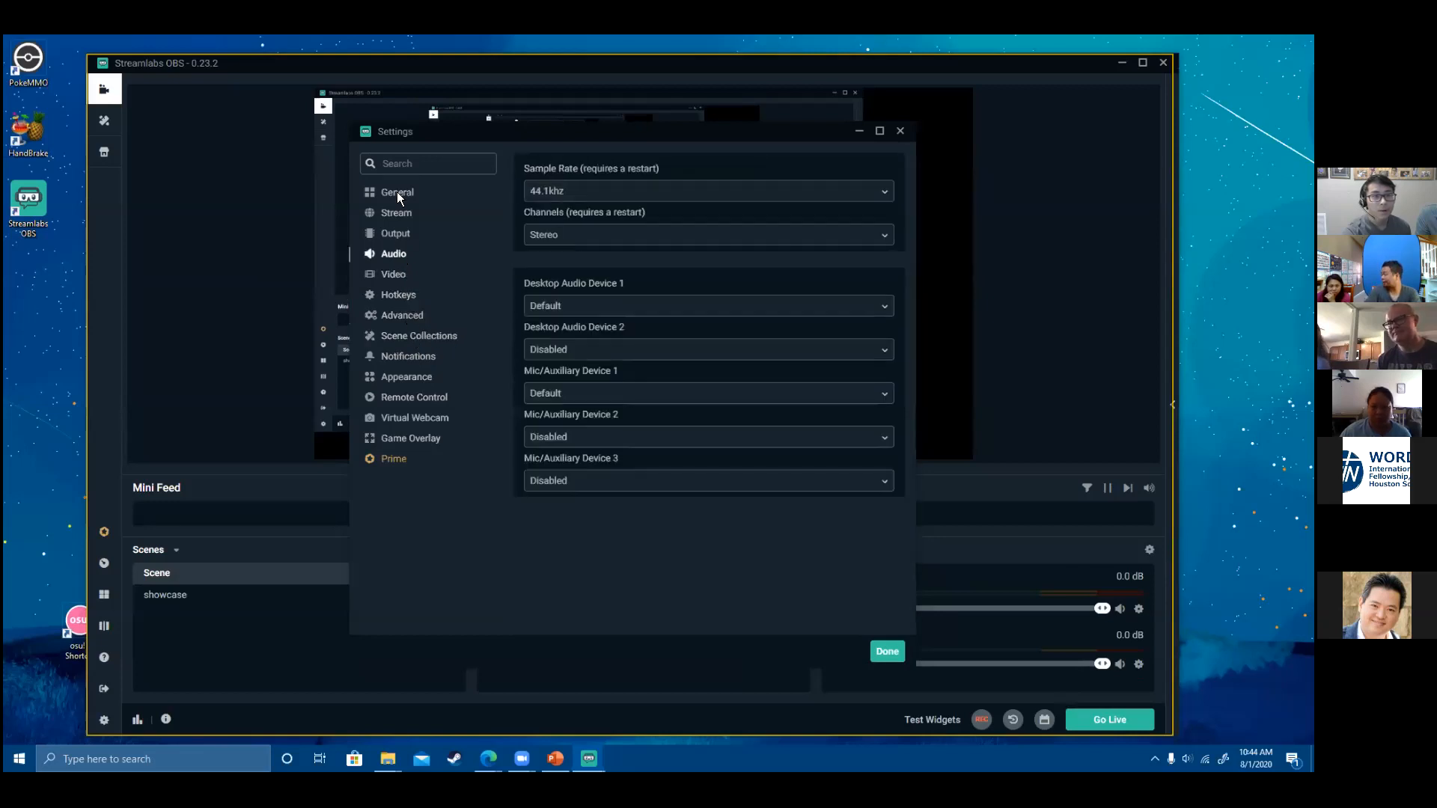
pyautogui.click(396, 191)
pyautogui.click(396, 213)
pyautogui.click(397, 192)
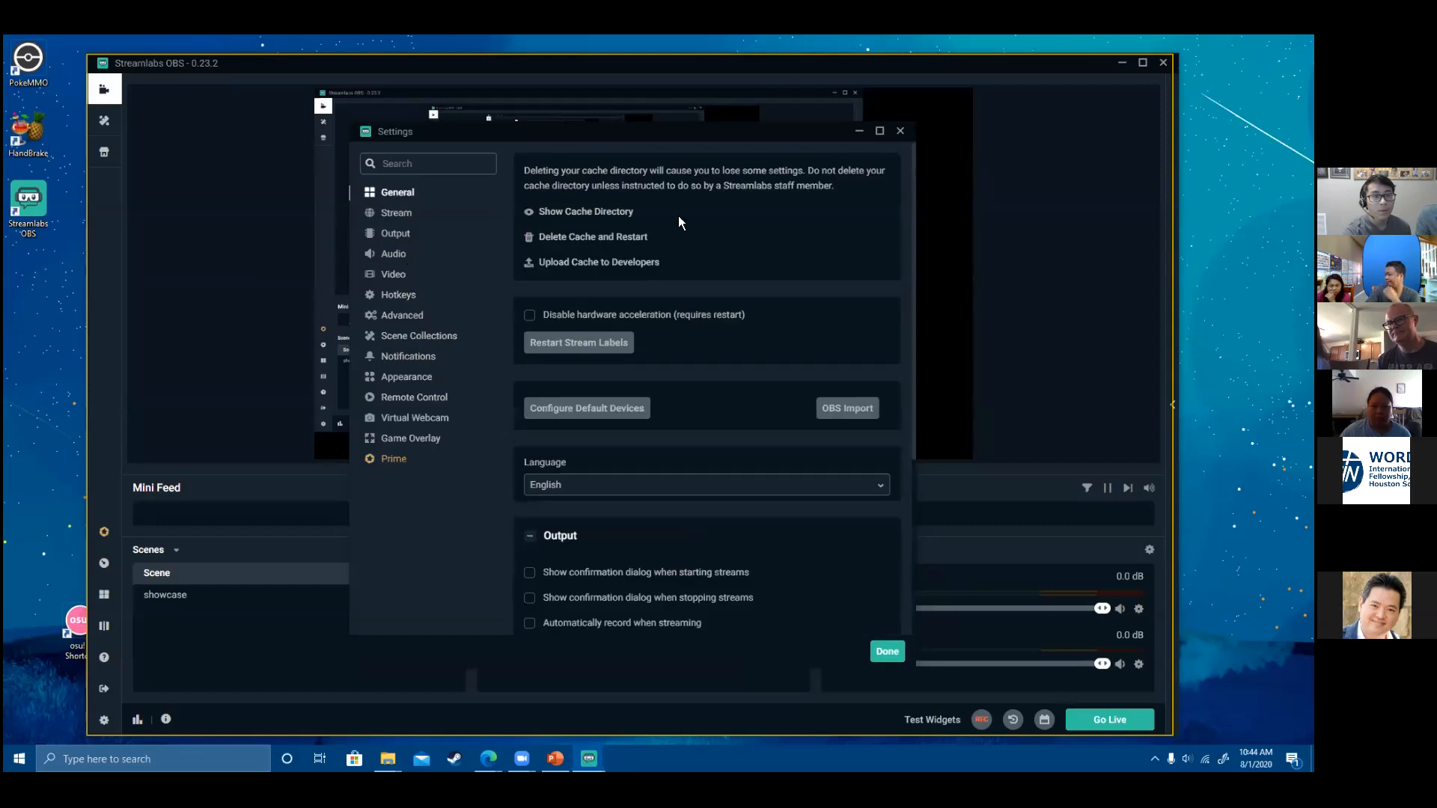
pyautogui.click(592, 233)
pyautogui.click(760, 401)
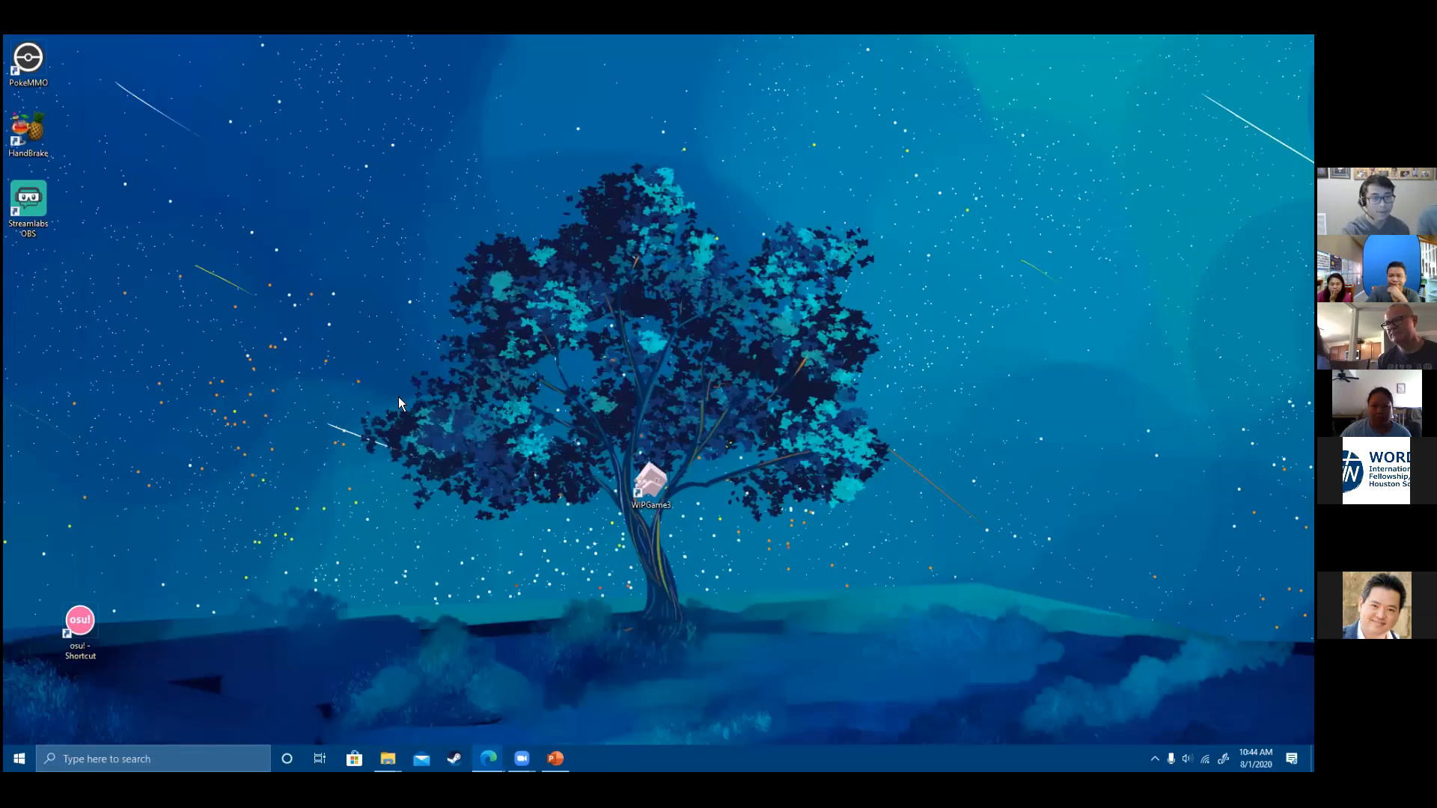
# - Relaunch Streamlabs OBS from the desktop and choose Facebook on the Connect screen
pyautogui.click(43, 228)
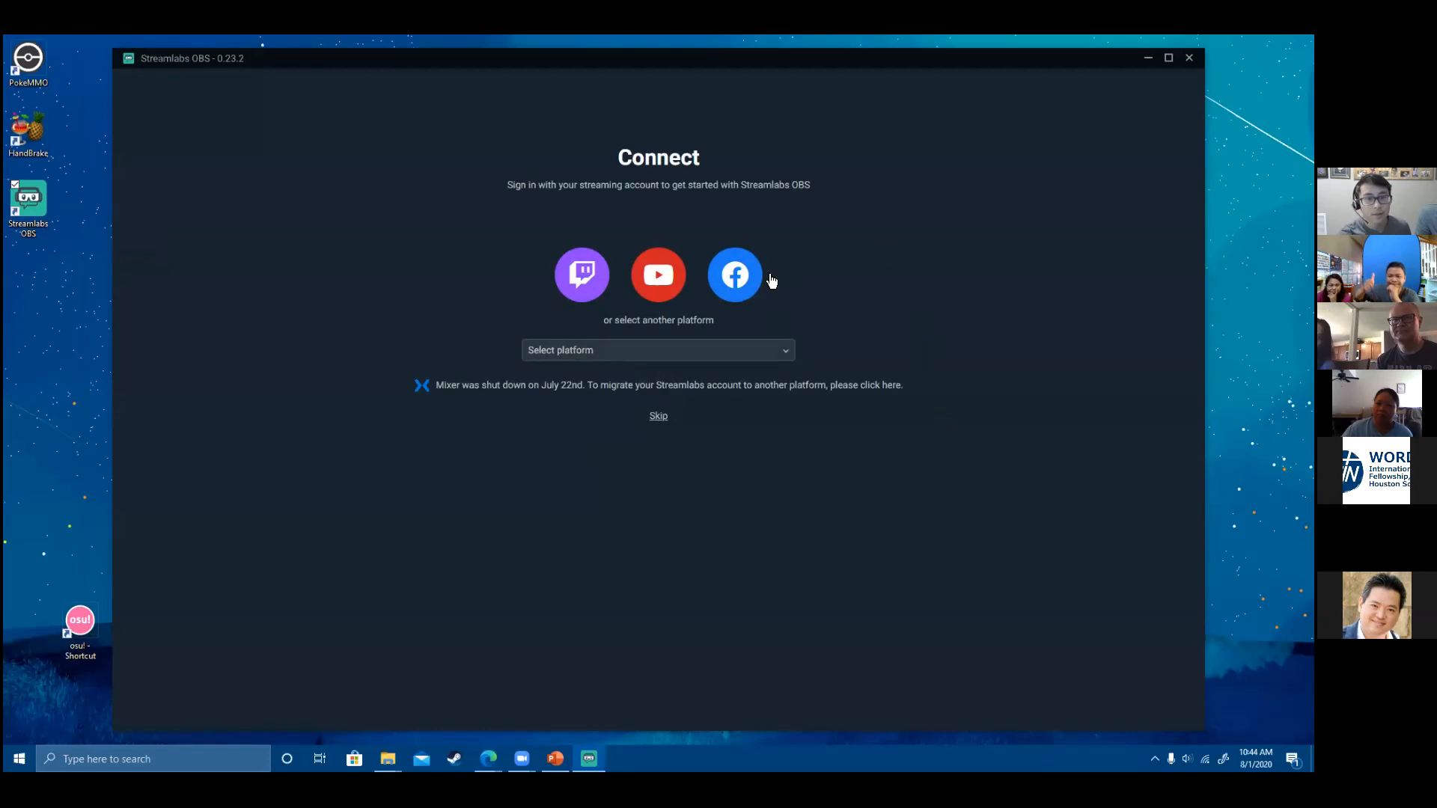
pyautogui.click(749, 296)
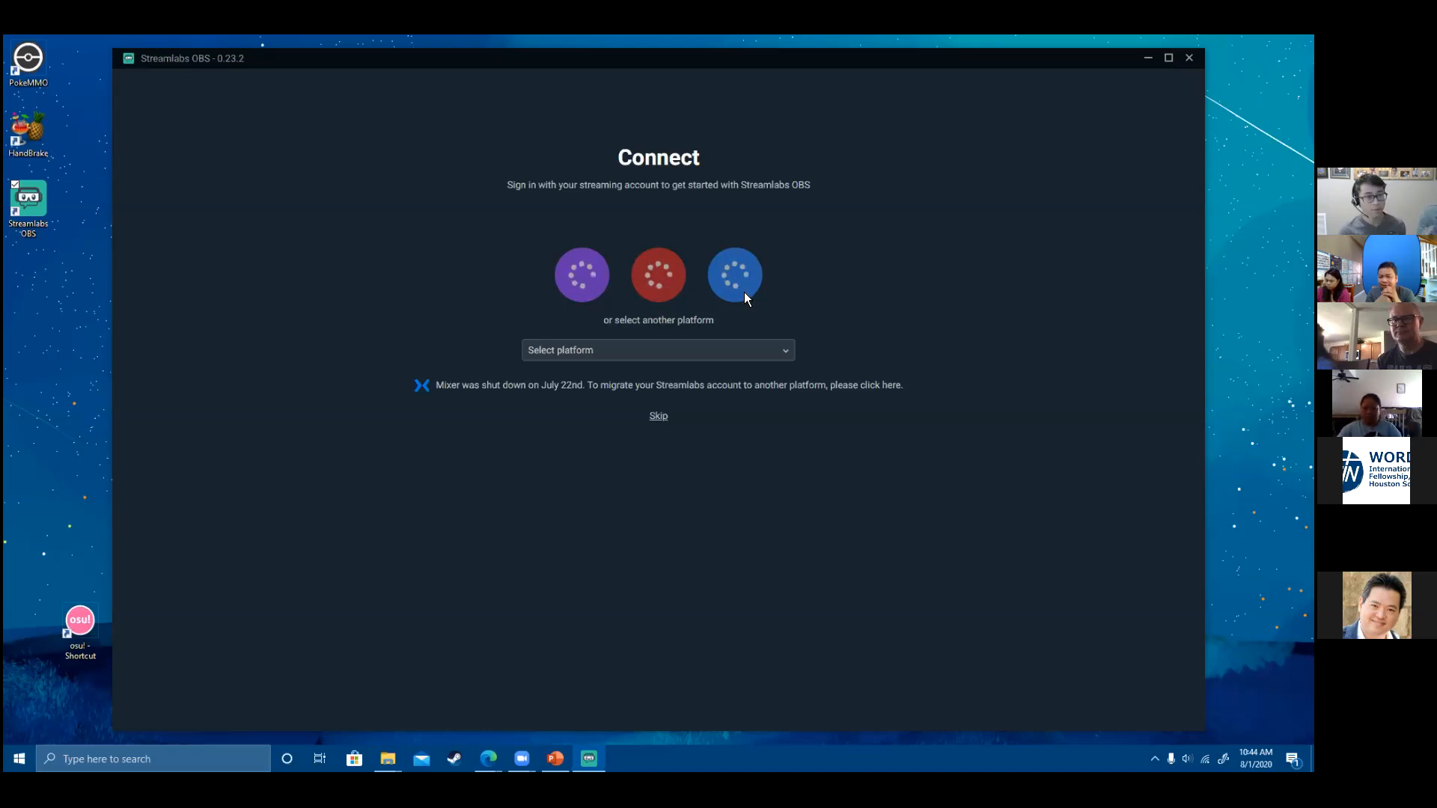
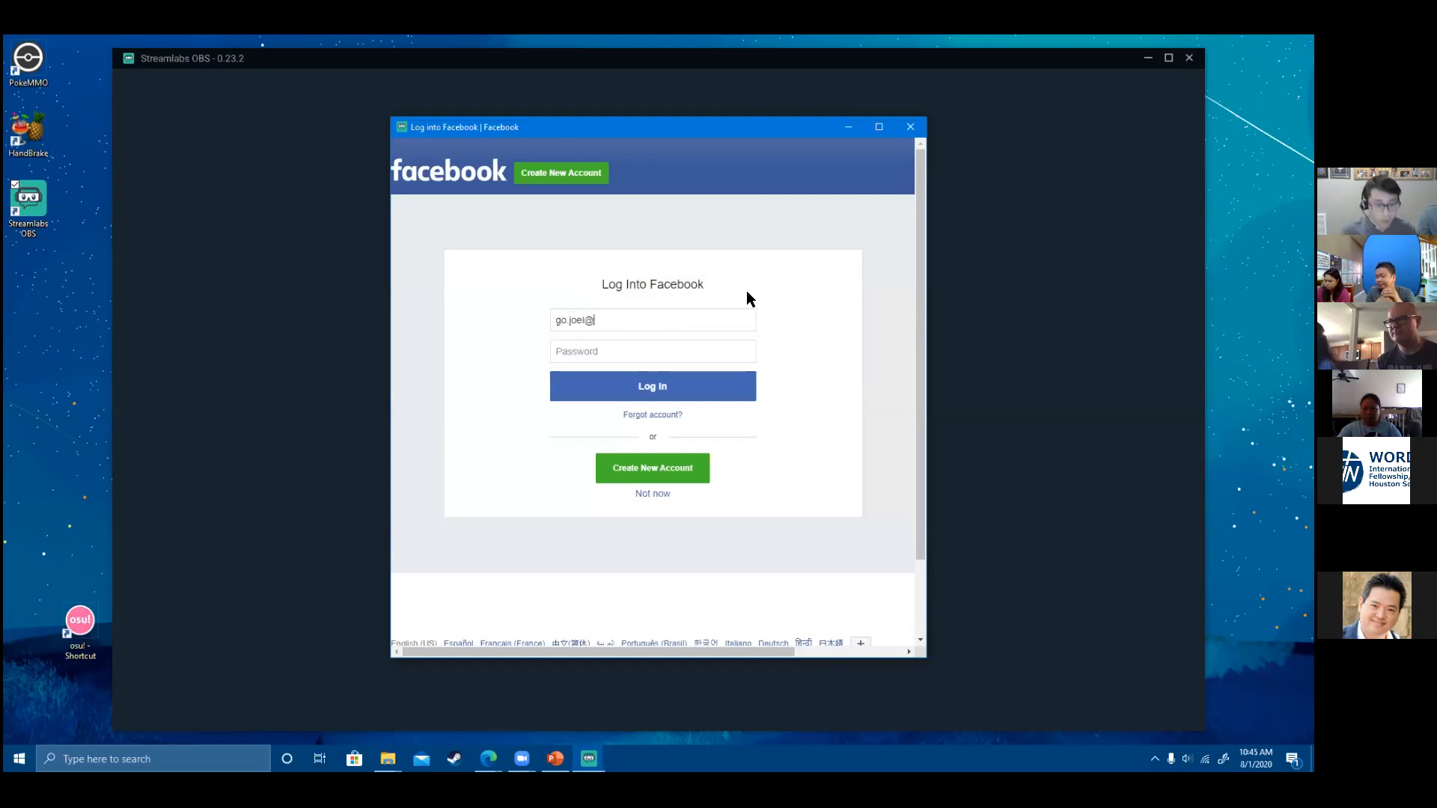
# - Log into Facebook with the account email and password, continue as the linked account, and open the account menu
pyautogui.click(656, 361)
pyautogui.write('•••••••')
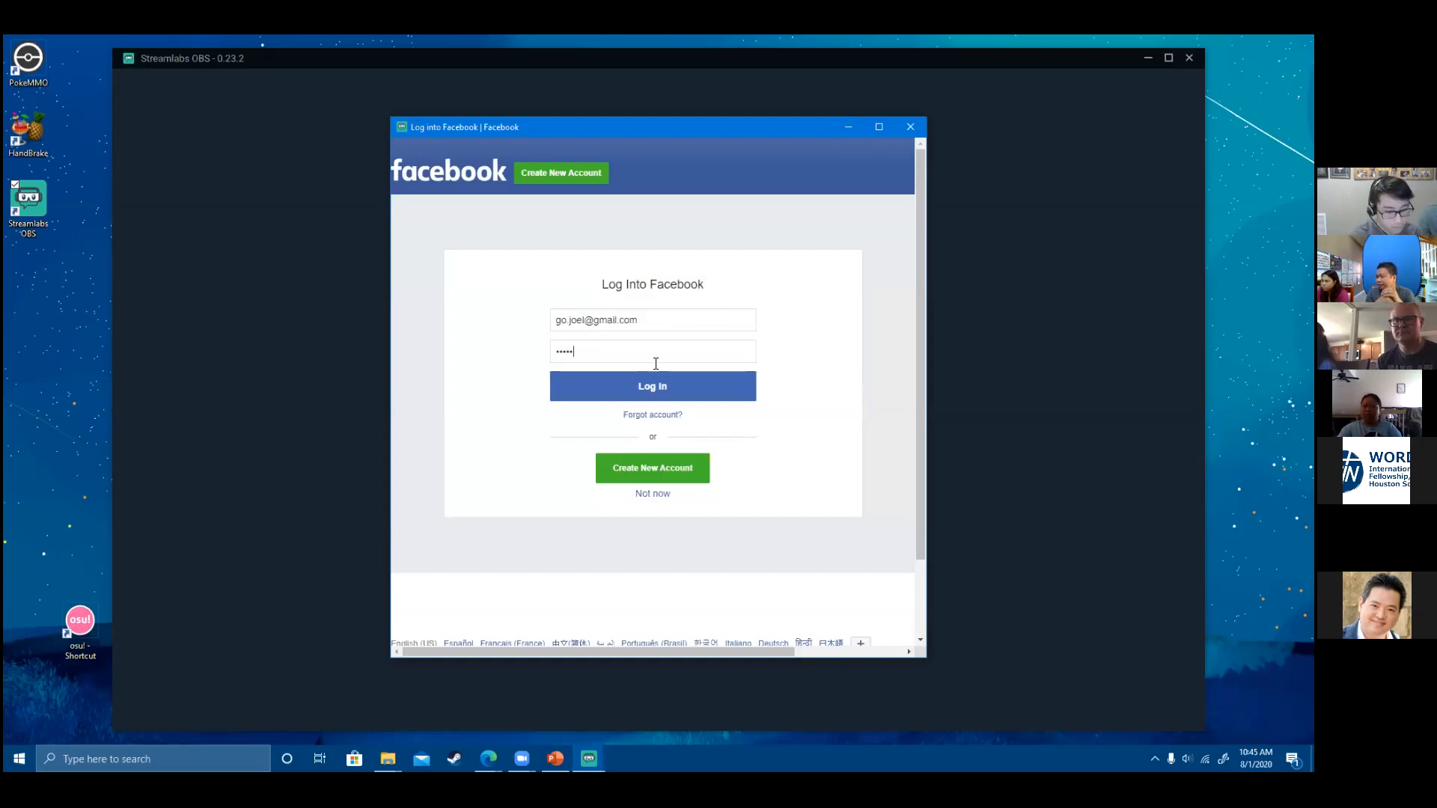
pyautogui.press('Return')
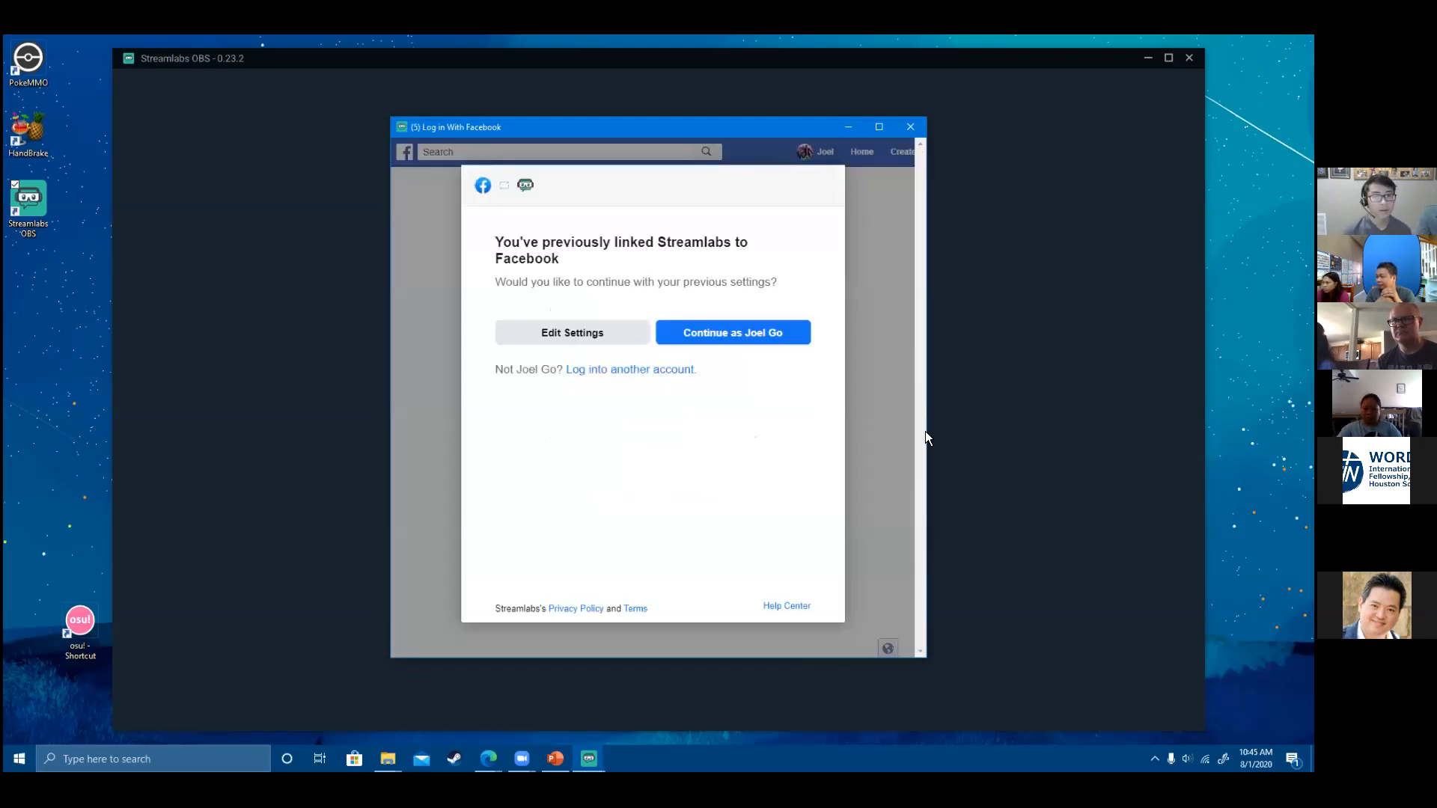
pyautogui.click(733, 332)
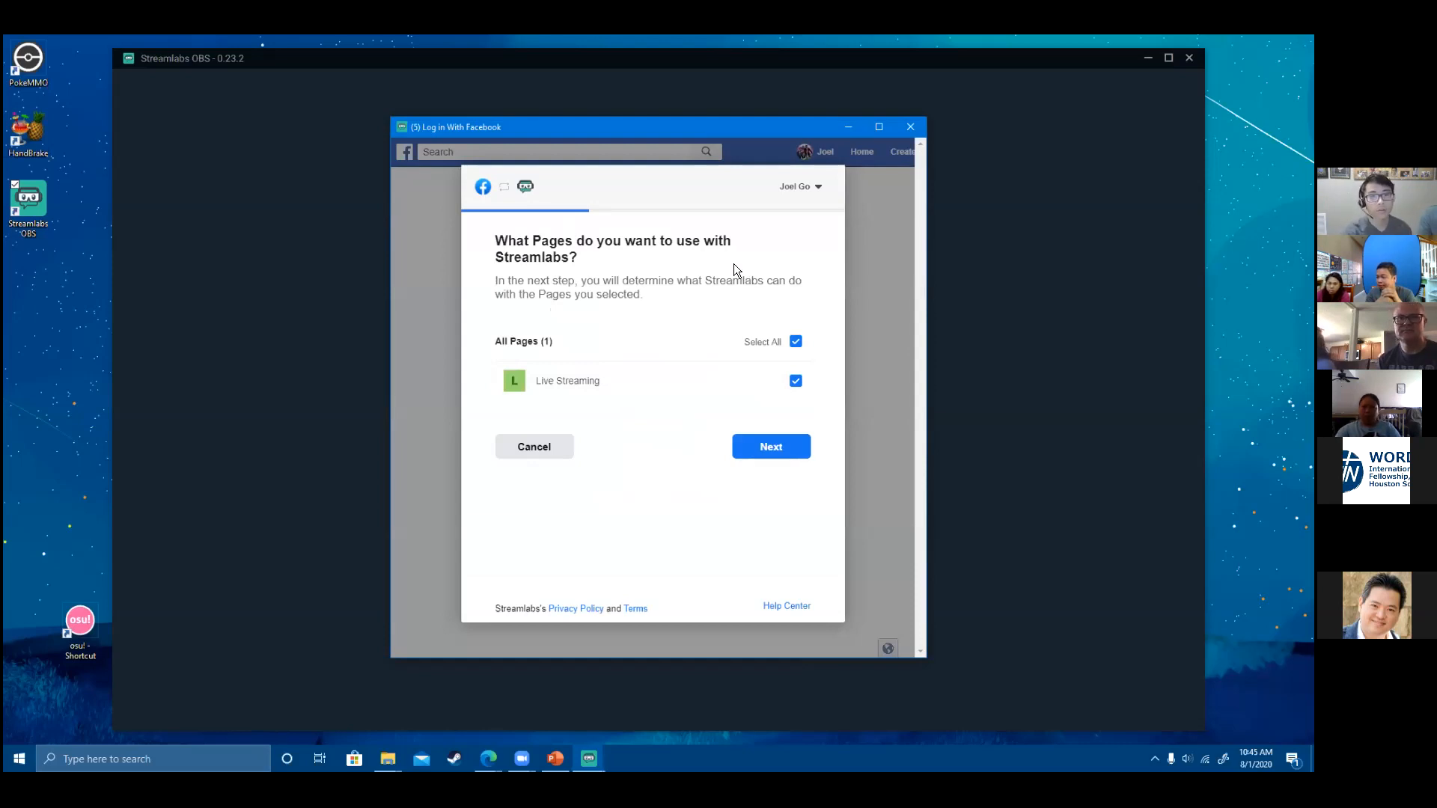
pyautogui.click(801, 189)
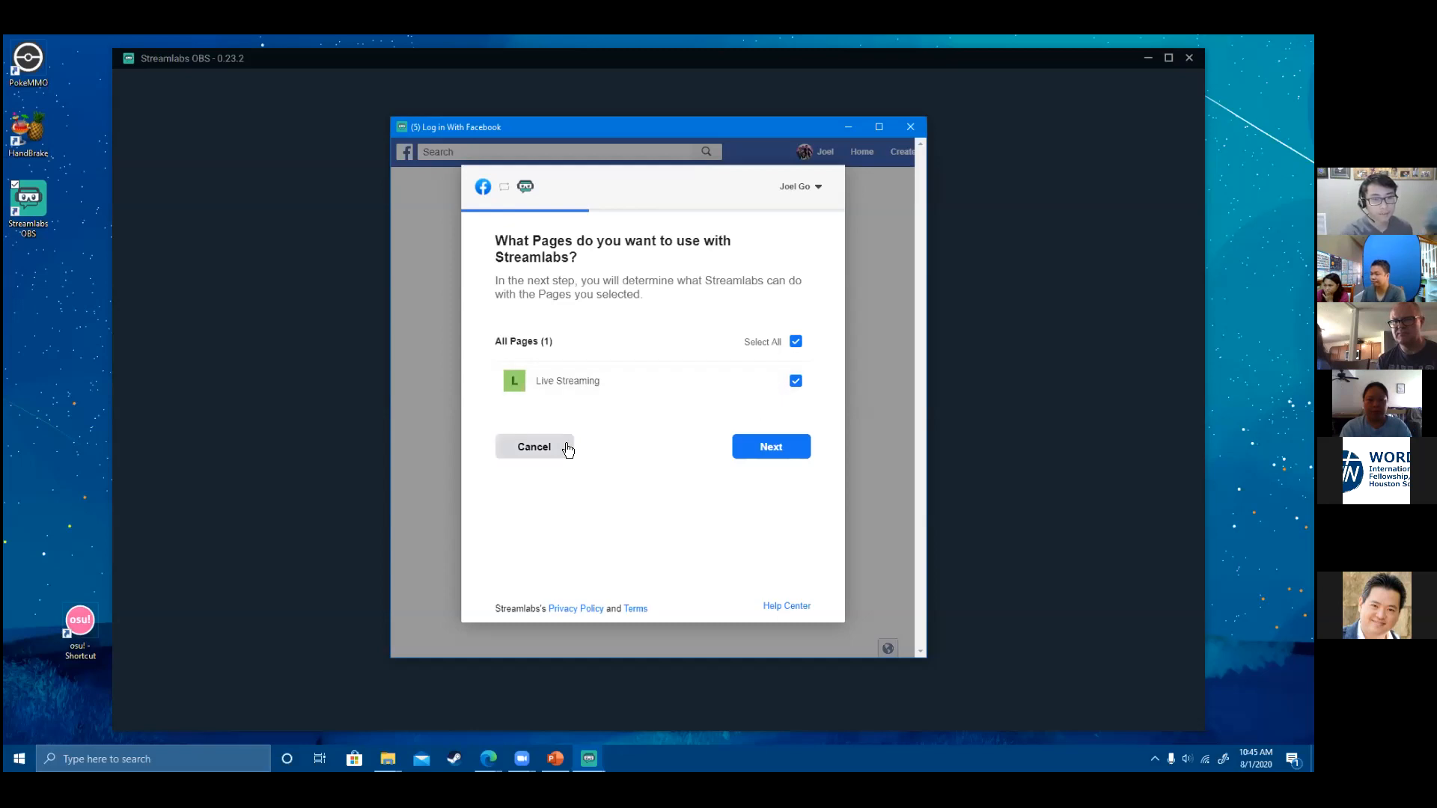
# - Cancel the page authorisation and retry the Facebook login with a different email and password
pyautogui.click(544, 454)
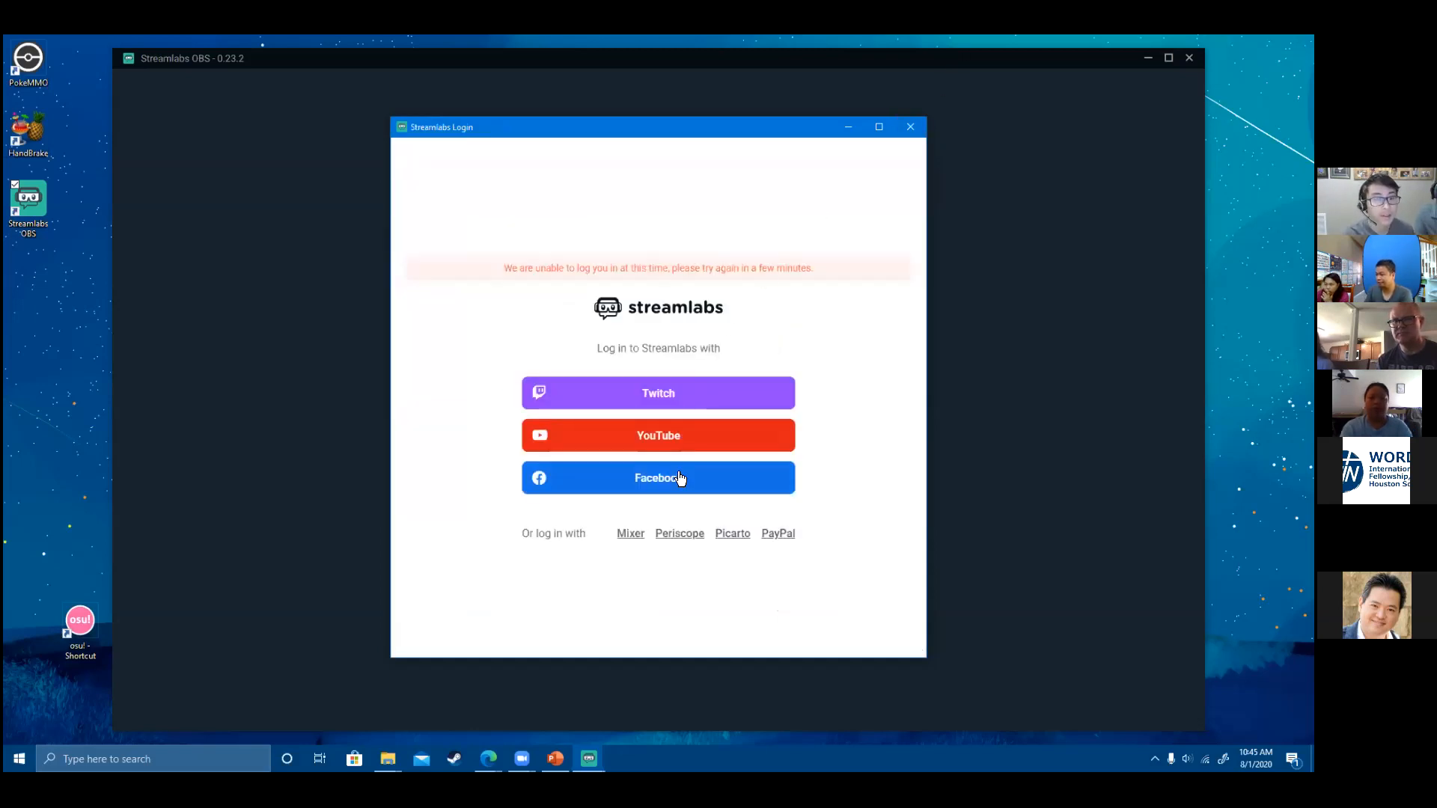
pyautogui.click(908, 127)
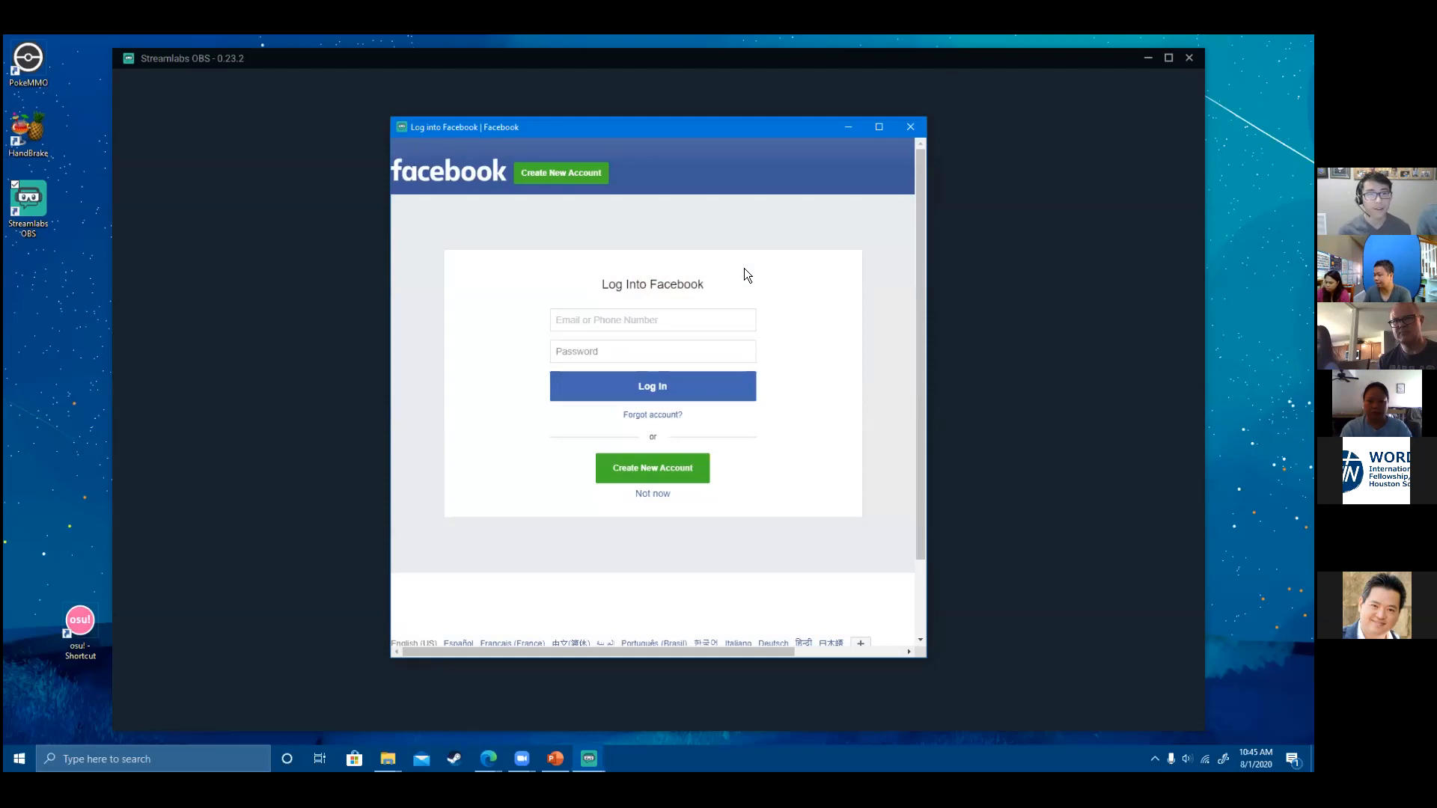
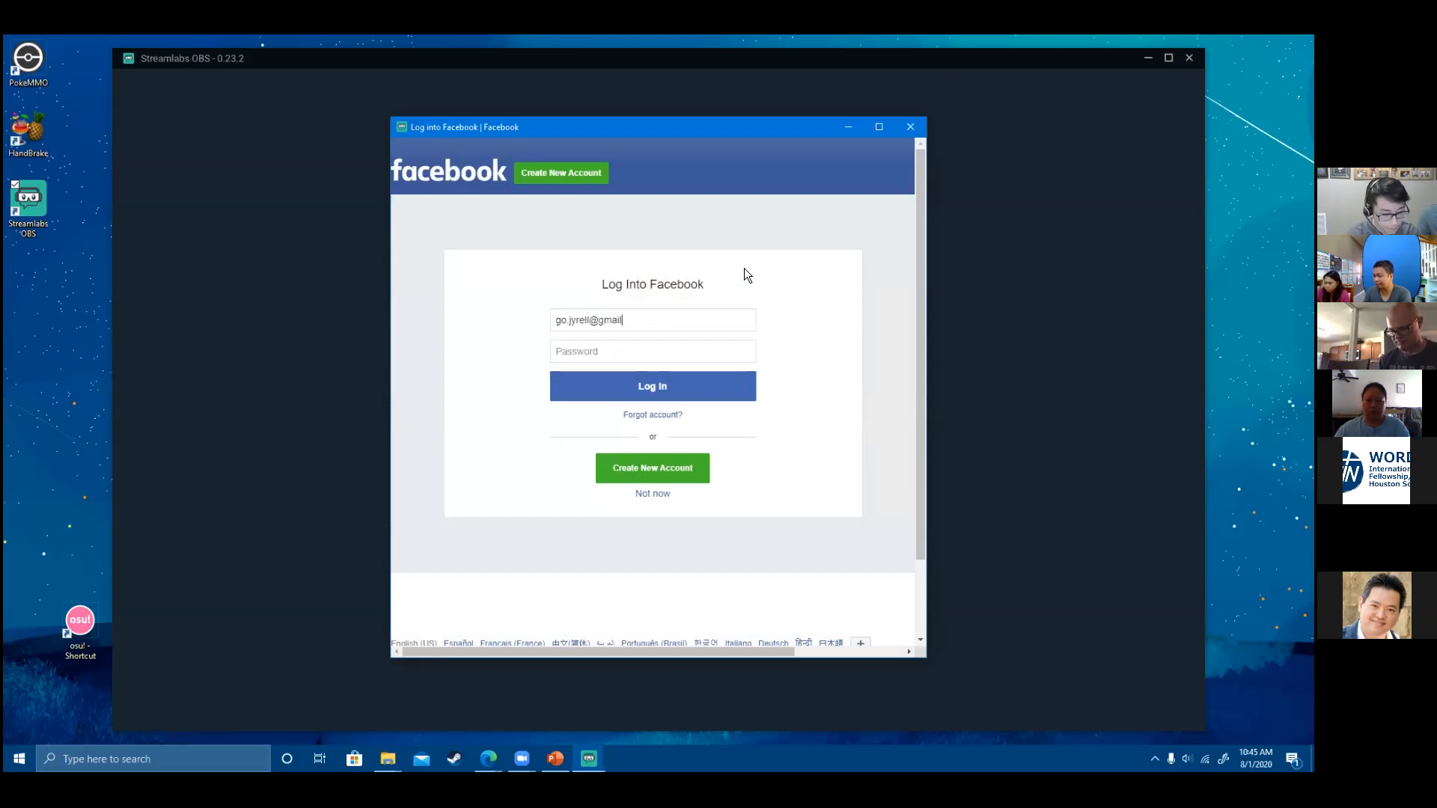
pyautogui.click(626, 350)
pyautogui.write('••••••••••')
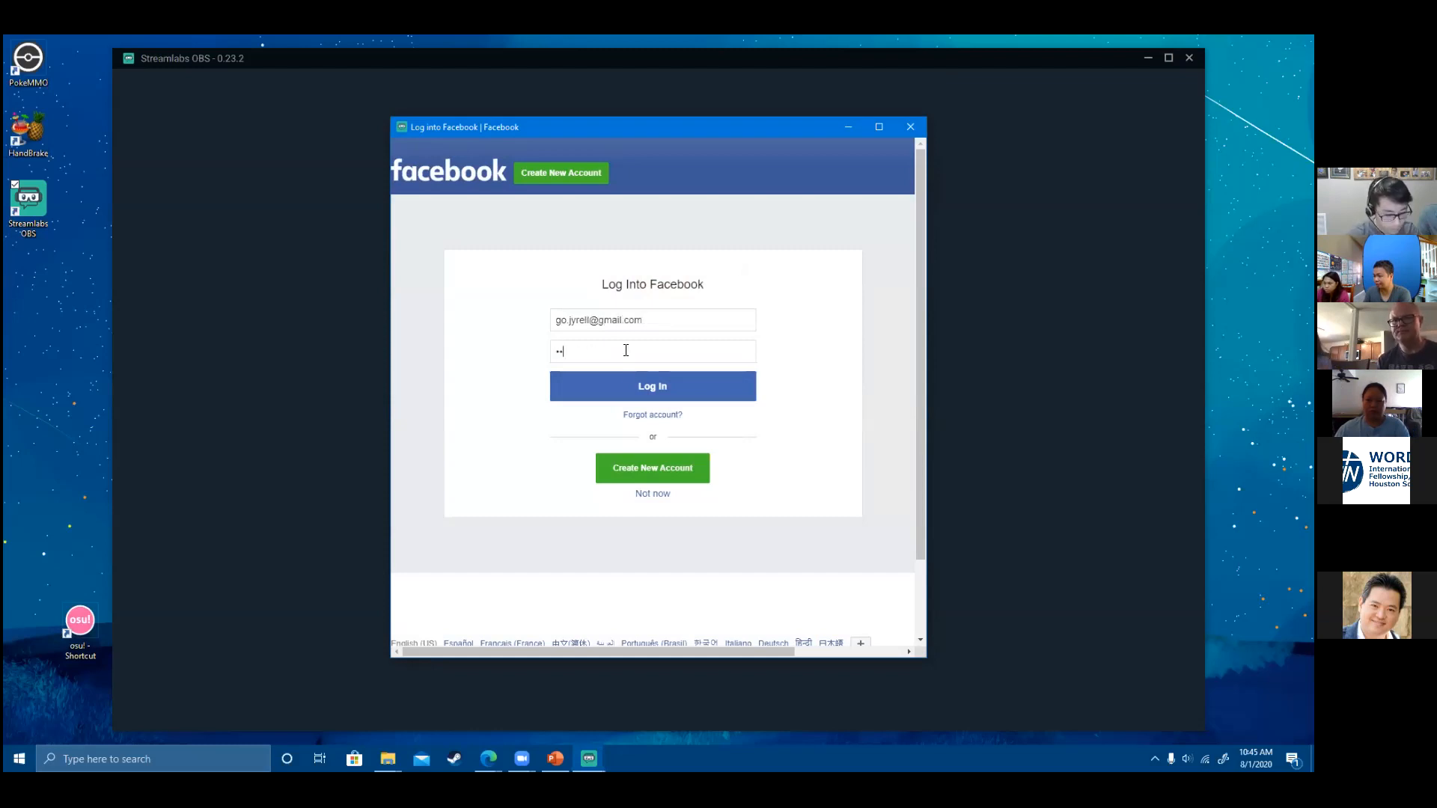
pyautogui.press('Return')
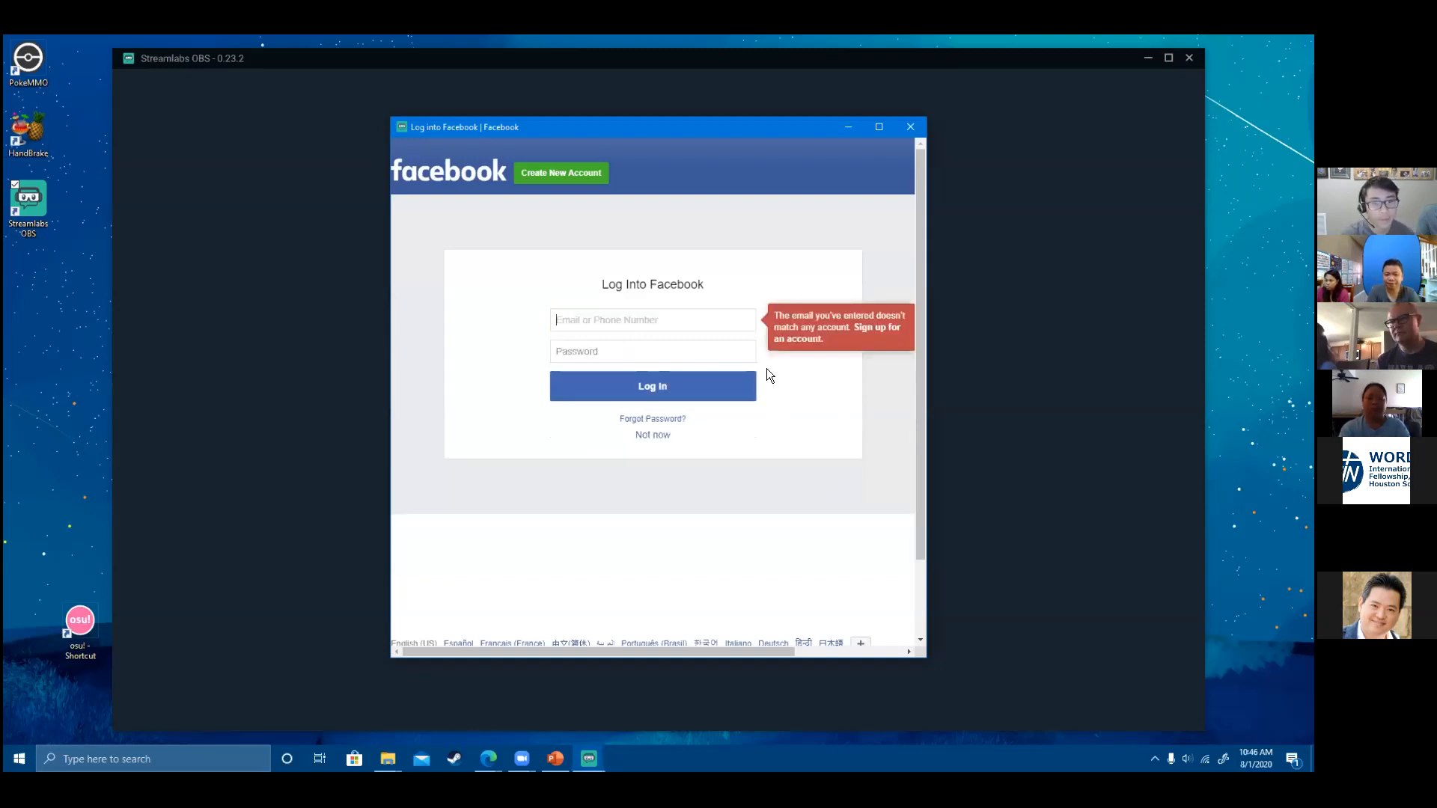
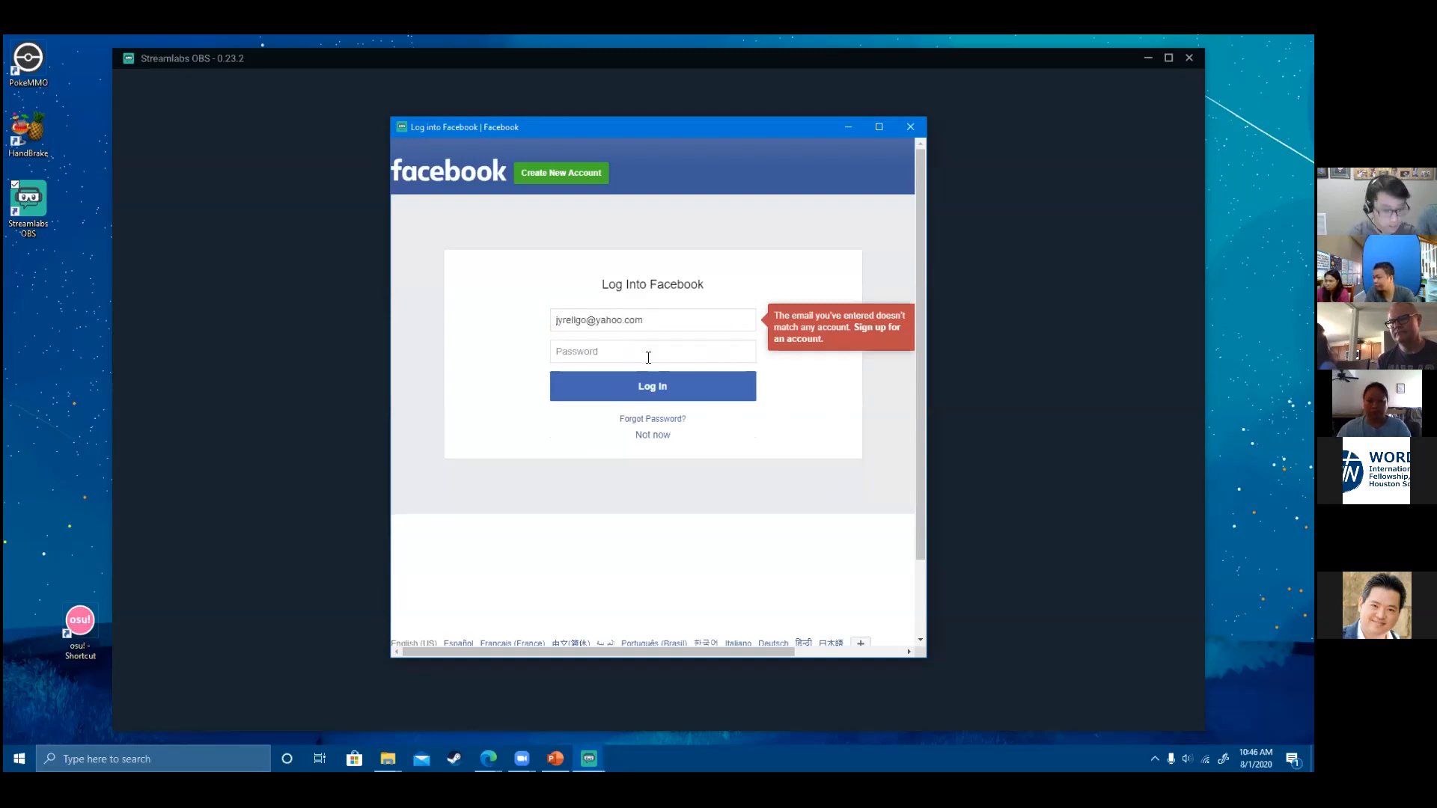
# - Log in with another email address, retyping the password until Facebook accepts it
pyautogui.click(649, 357)
pyautogui.write('•••••••••••••')
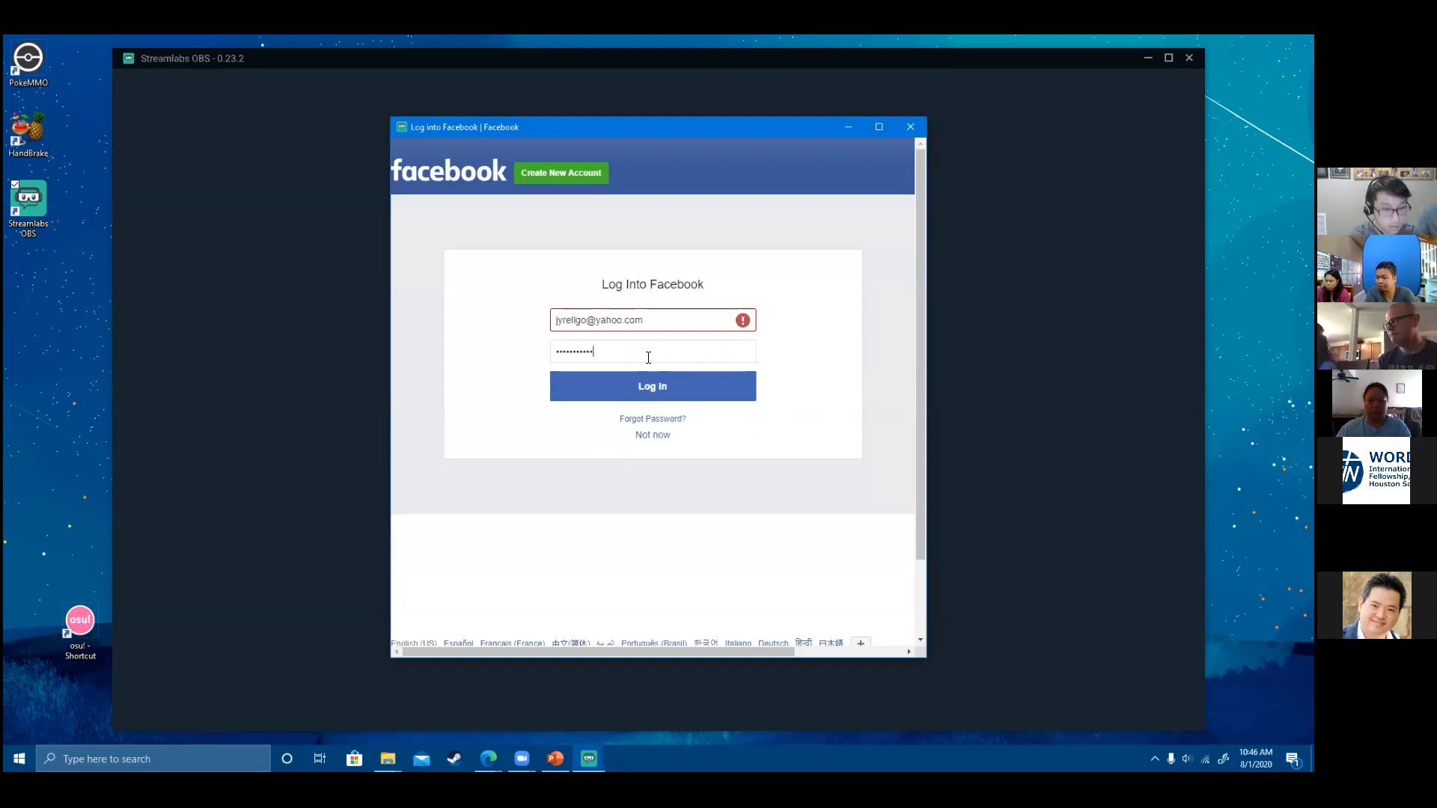
pyautogui.press('Return')
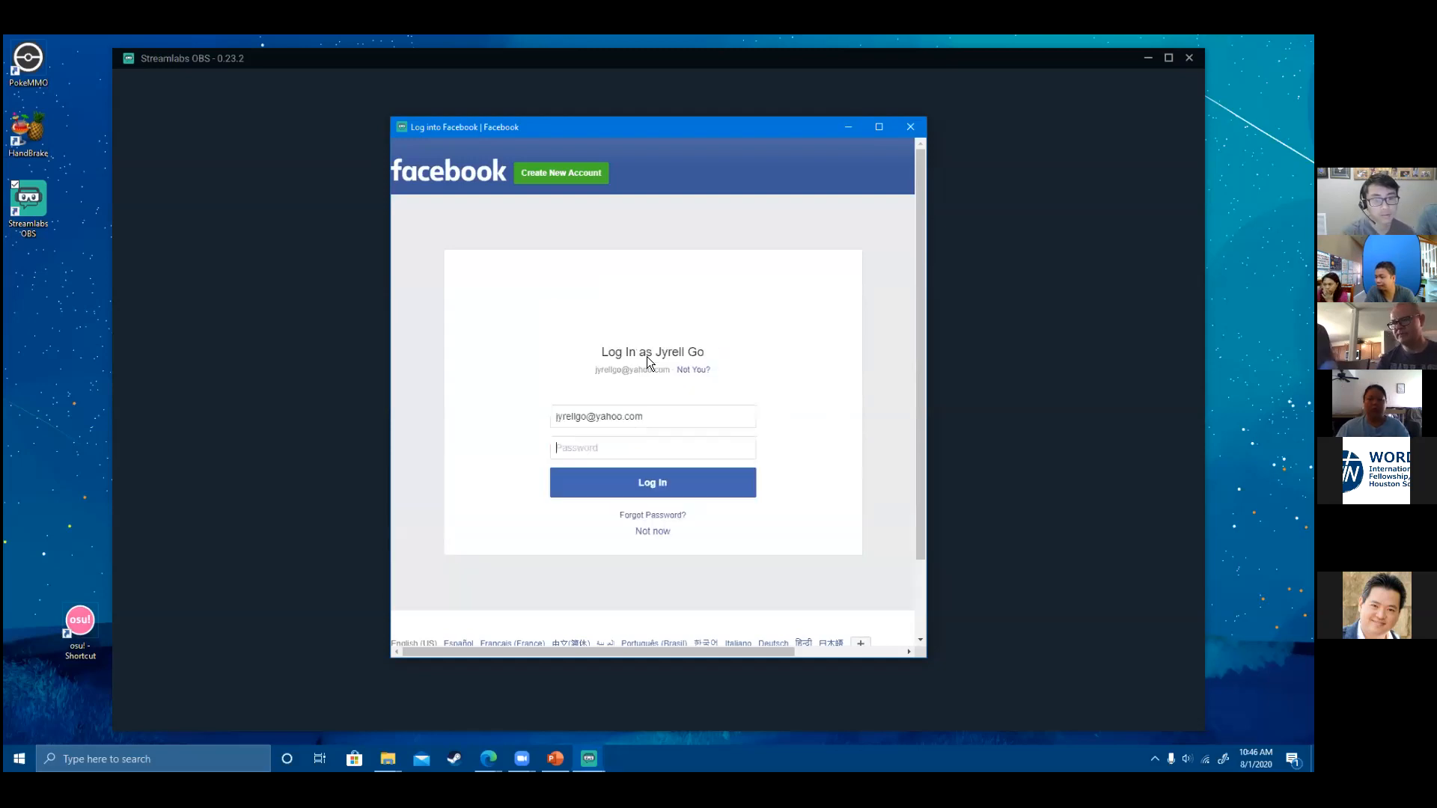
pyautogui.click(662, 456)
pyautogui.write('•••••••••')
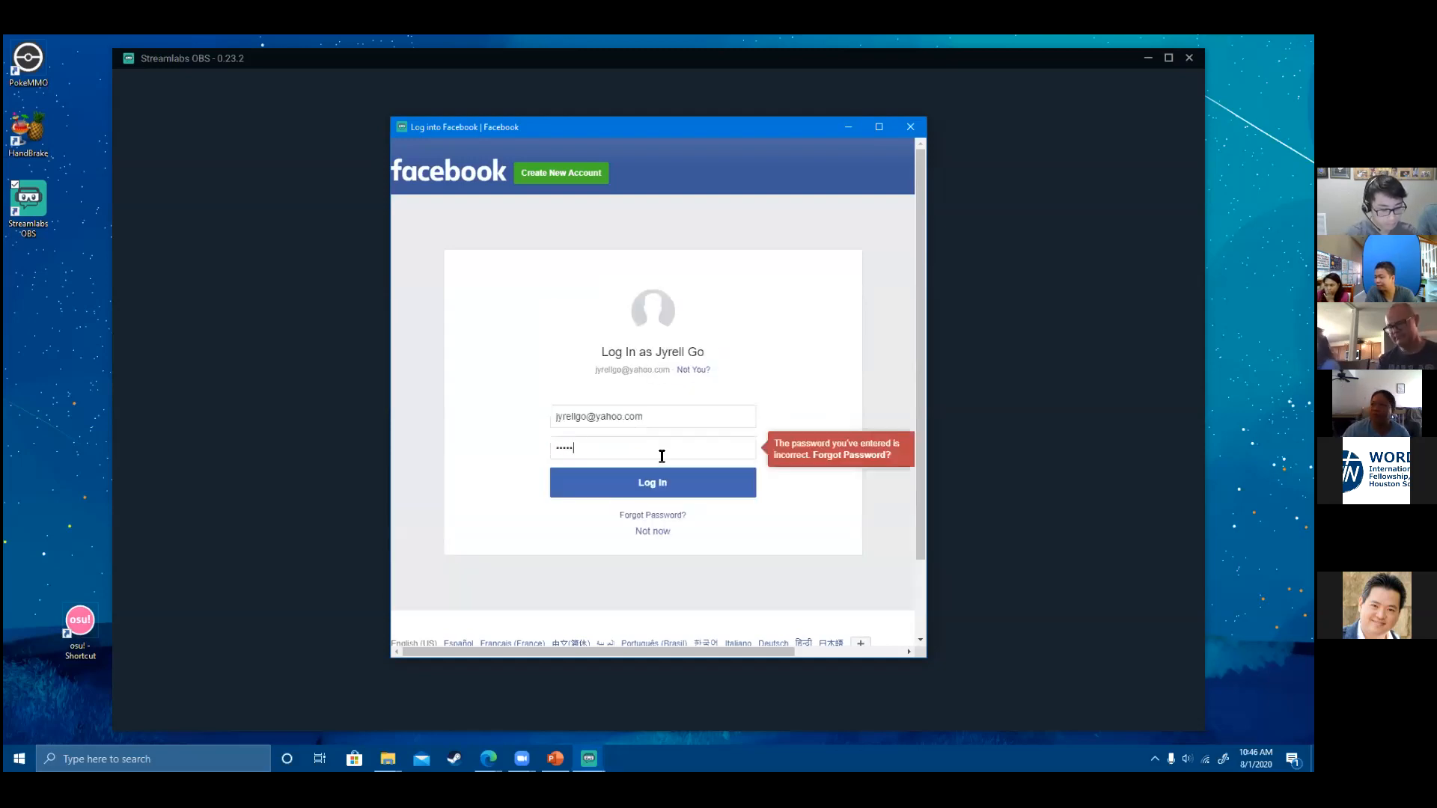
pyautogui.press('Return')
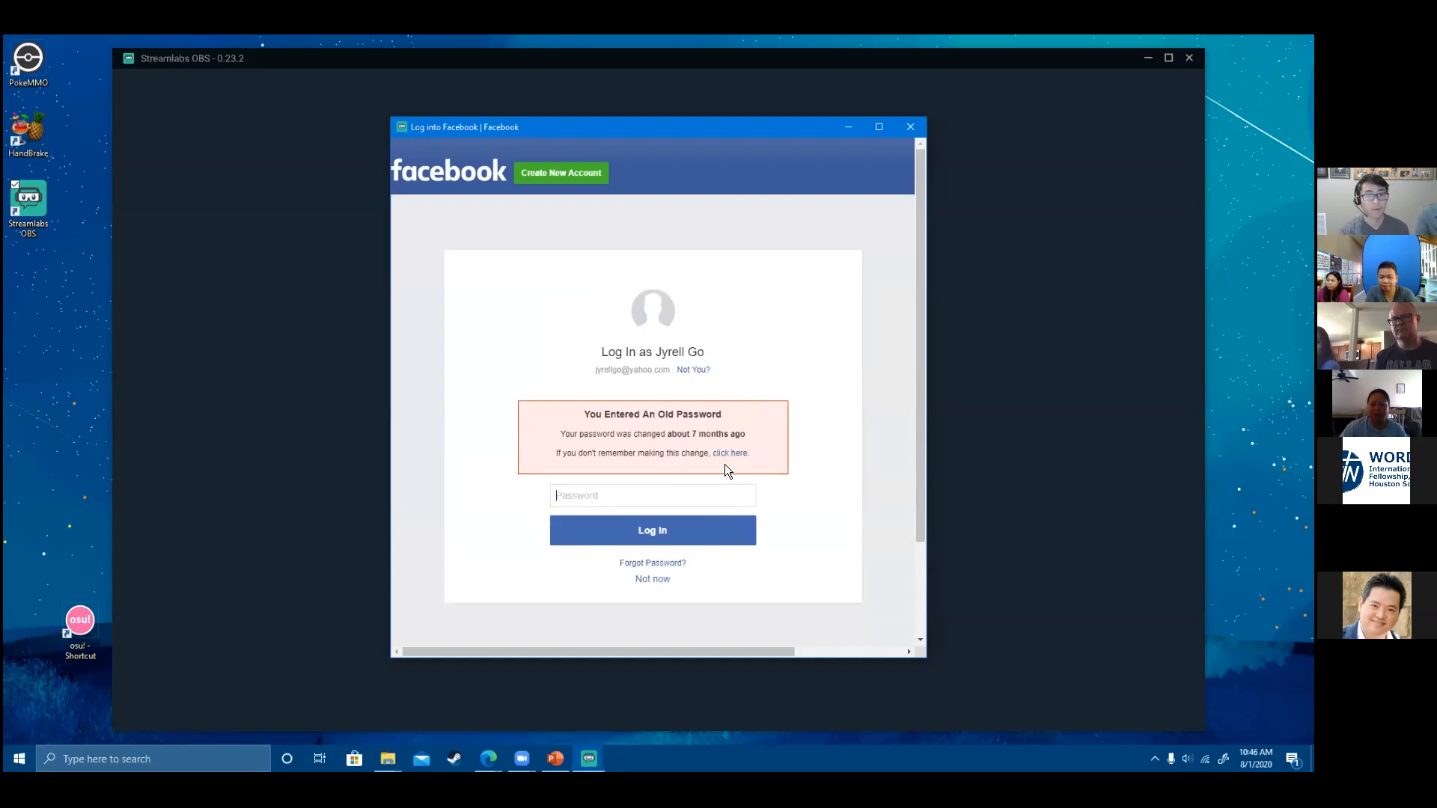
pyautogui.write('••••••')
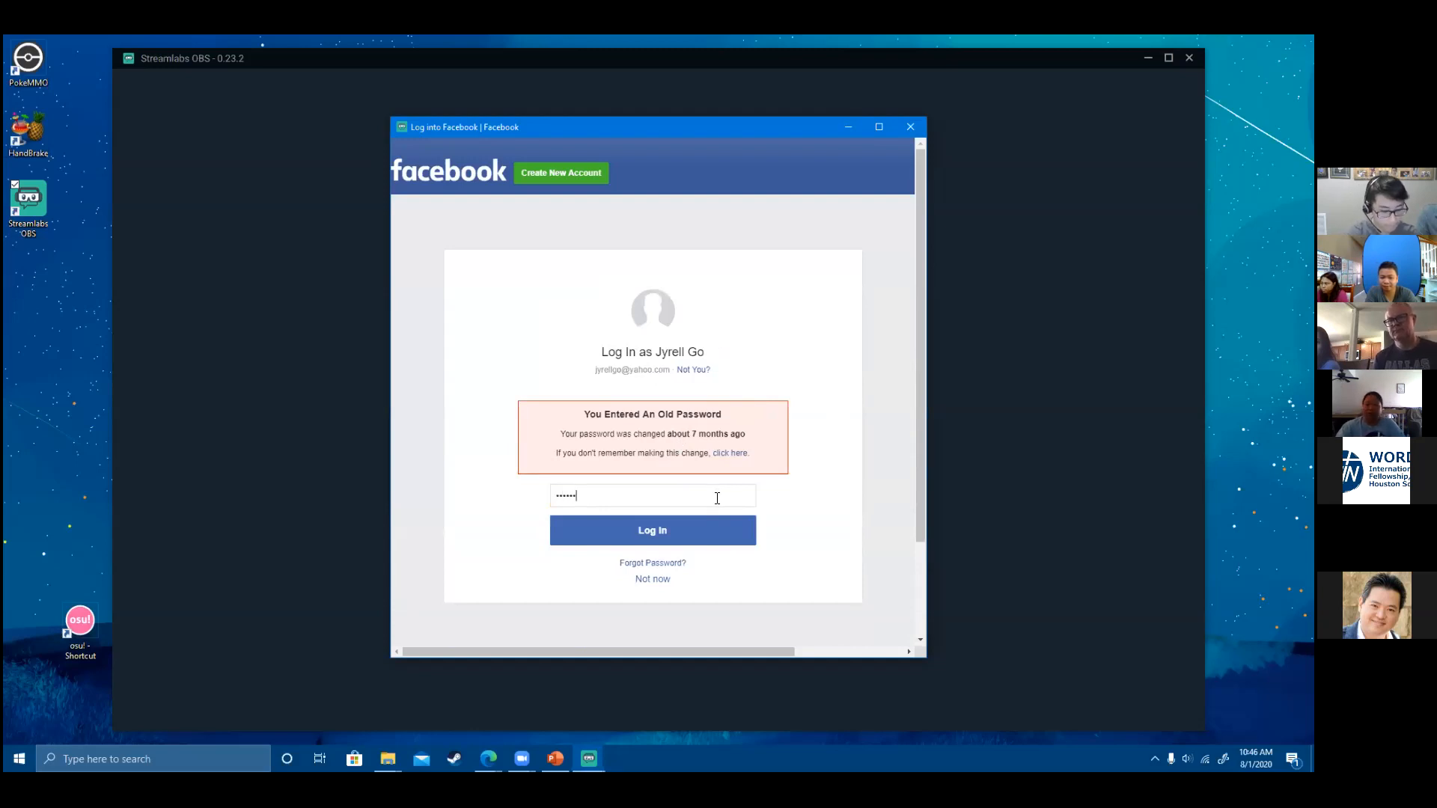
pyautogui.write('•••')
pyautogui.press('Return')
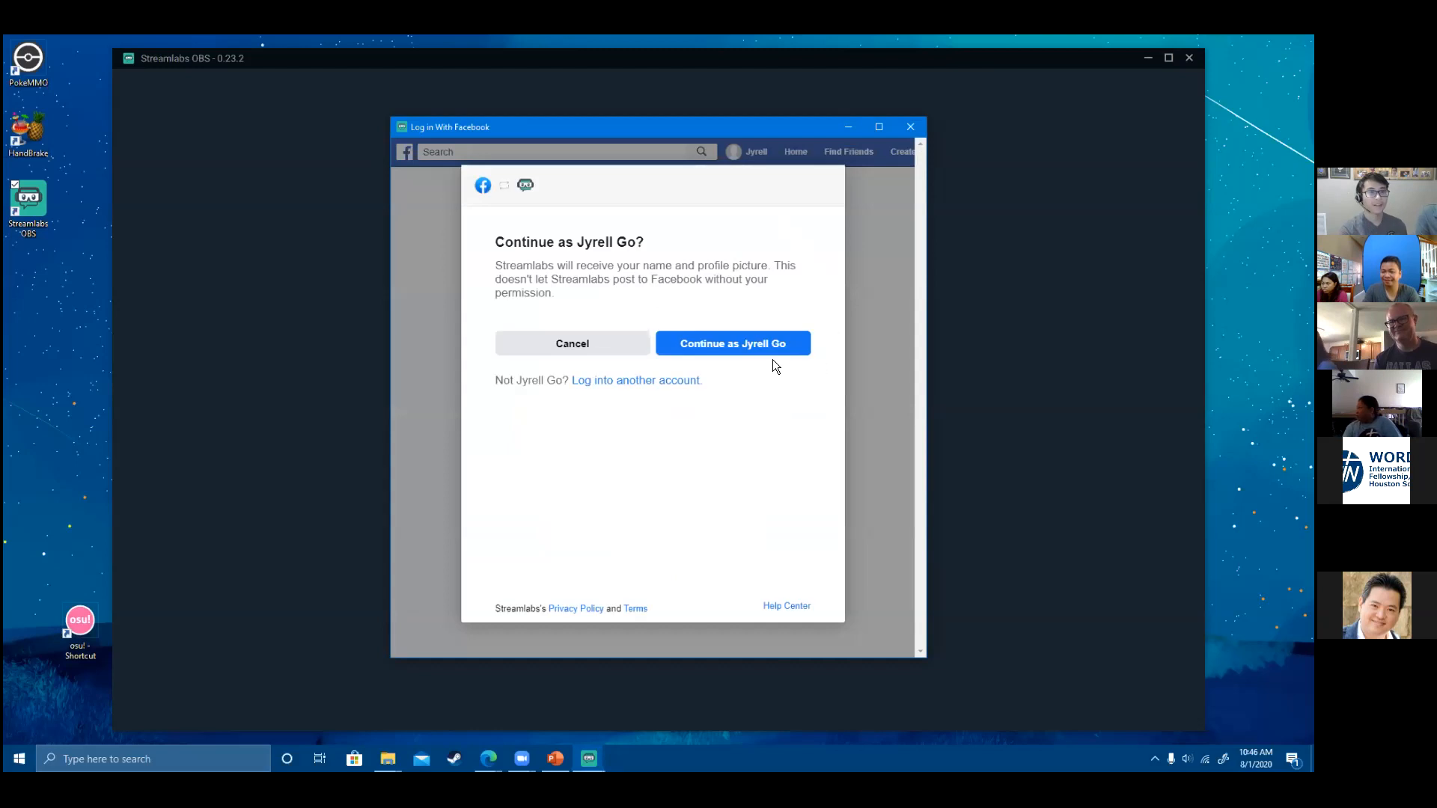
# - Continue as the signed-in Facebook account and choose Create a Page since no Pages exist
pyautogui.click(771, 351)
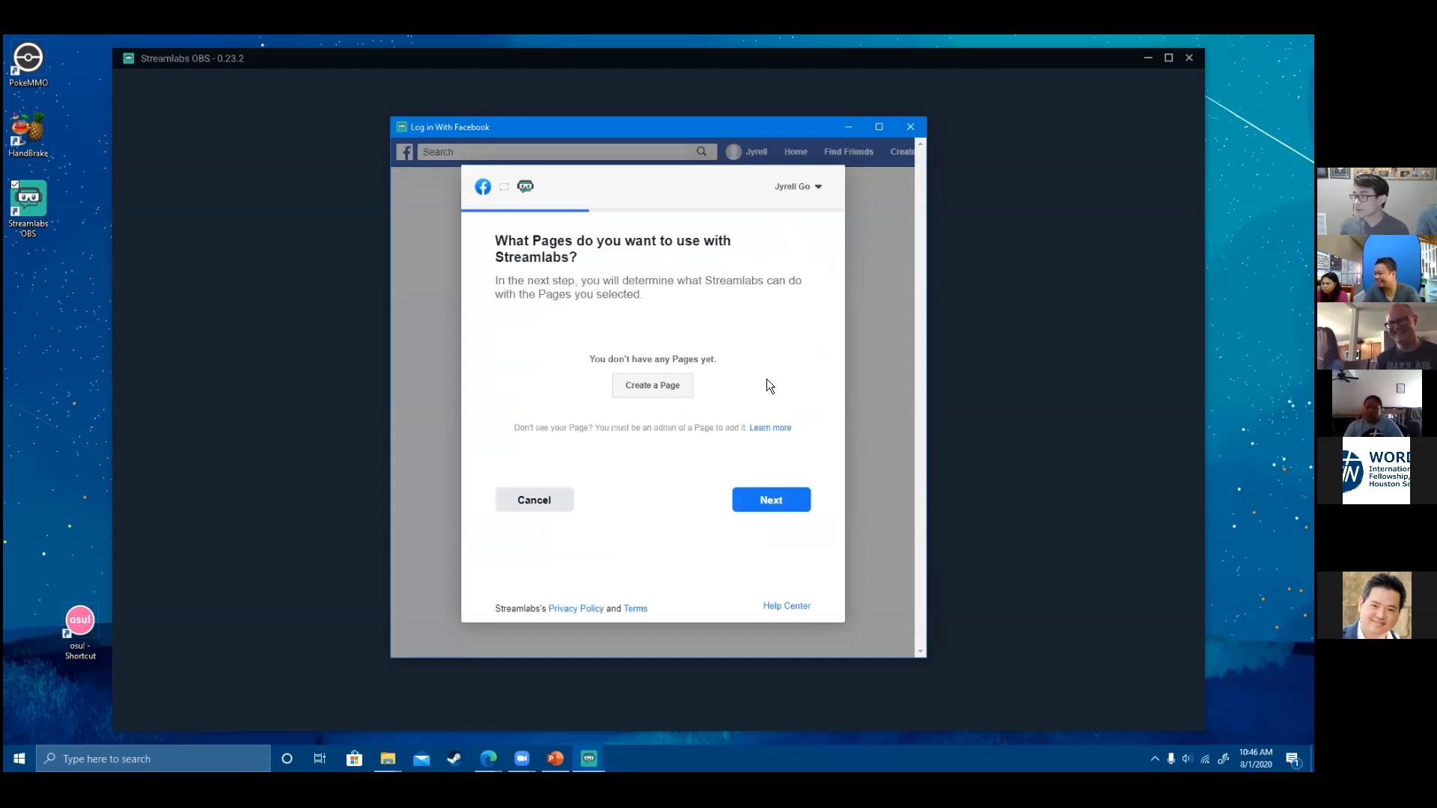
pyautogui.click(677, 399)
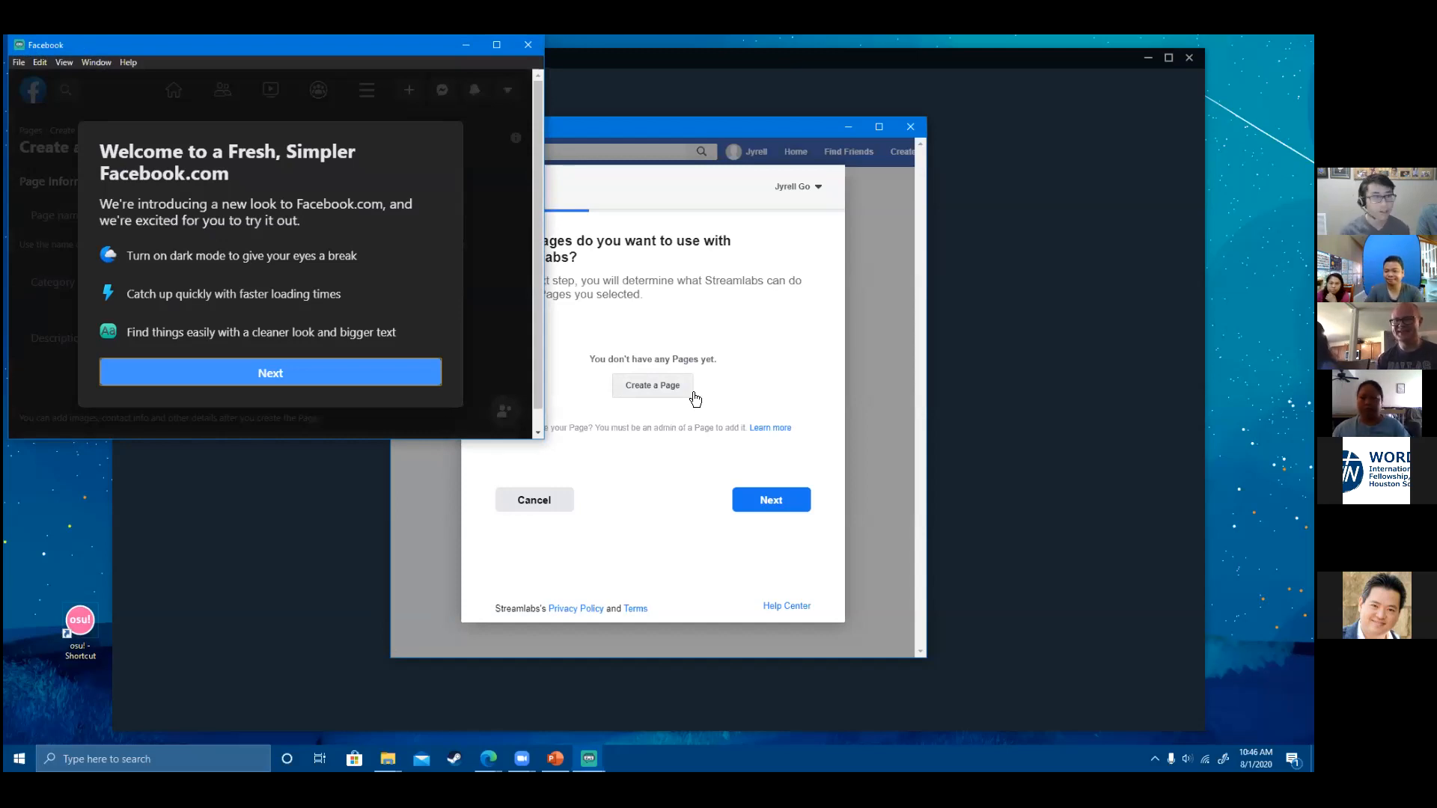
# - Dismiss Facebook's welcome notices and enter 'Live Streaming 2' as the Page name
pyautogui.moveTo(346, 51); pyautogui.dragTo(653, 140)
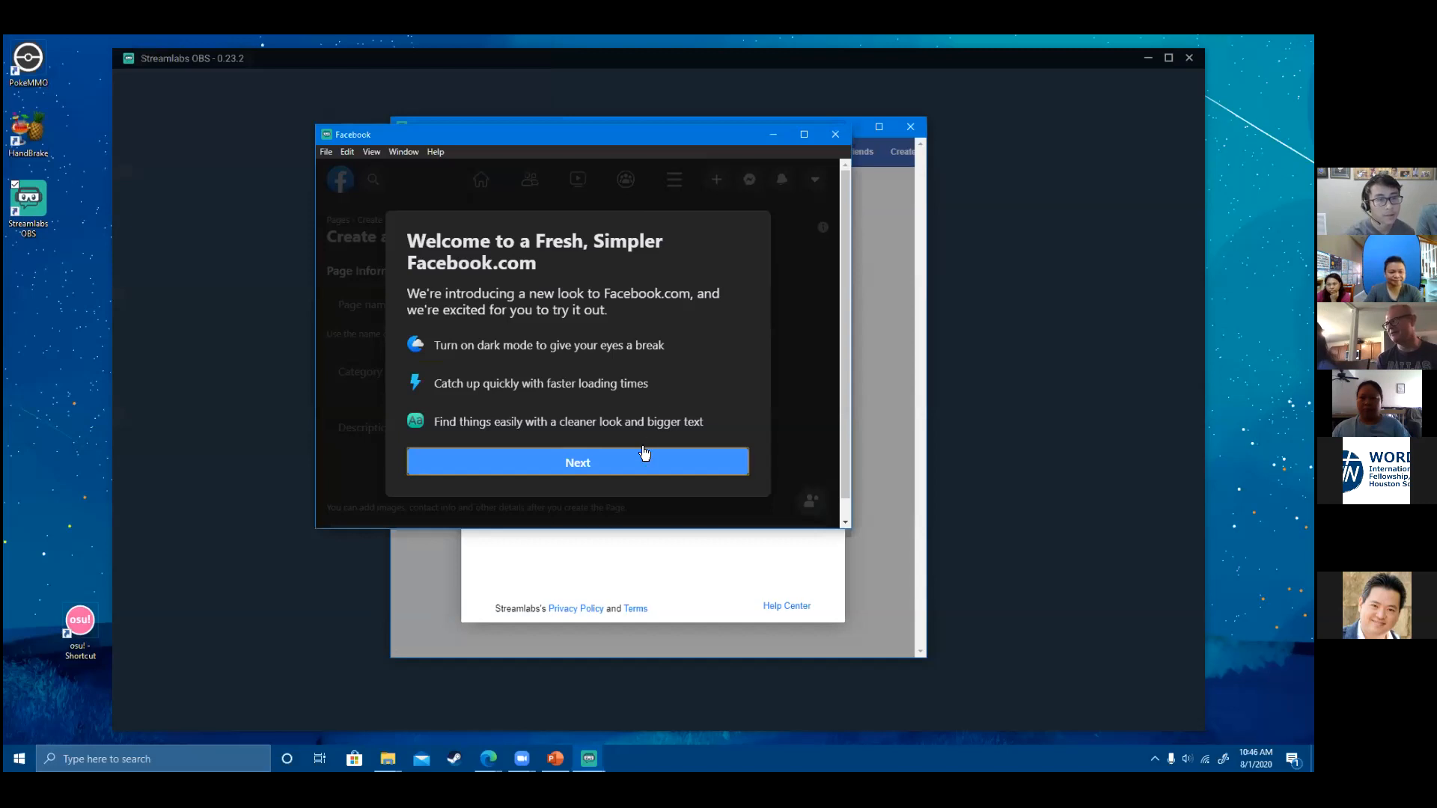
pyautogui.click(629, 465)
pyautogui.click(654, 500)
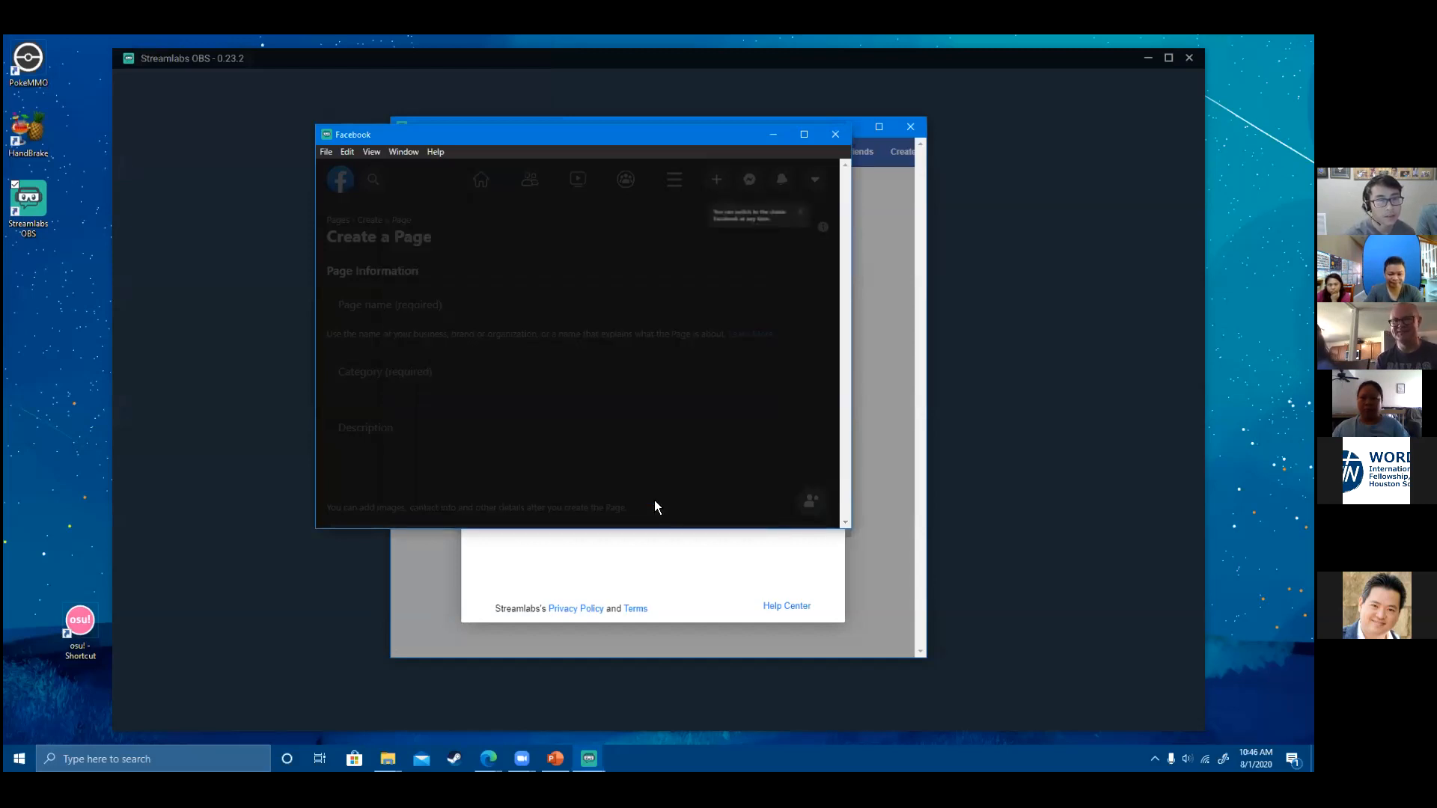
pyautogui.click(809, 222)
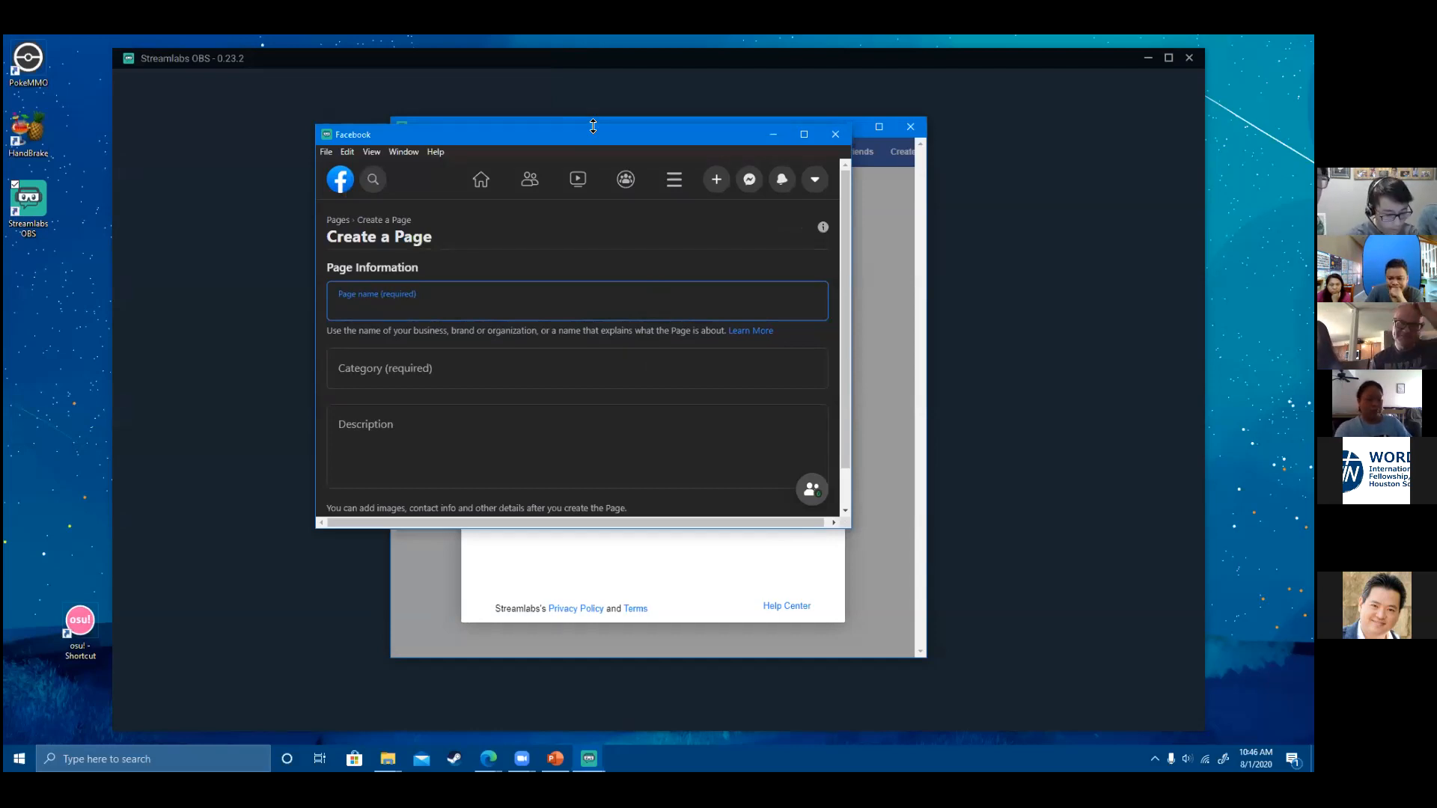
pyautogui.moveTo(593, 126); pyautogui.dragTo(593, 51)
pyautogui.write('Liver')
pyautogui.press('BackSpace')
pyautogui.write('Stream')
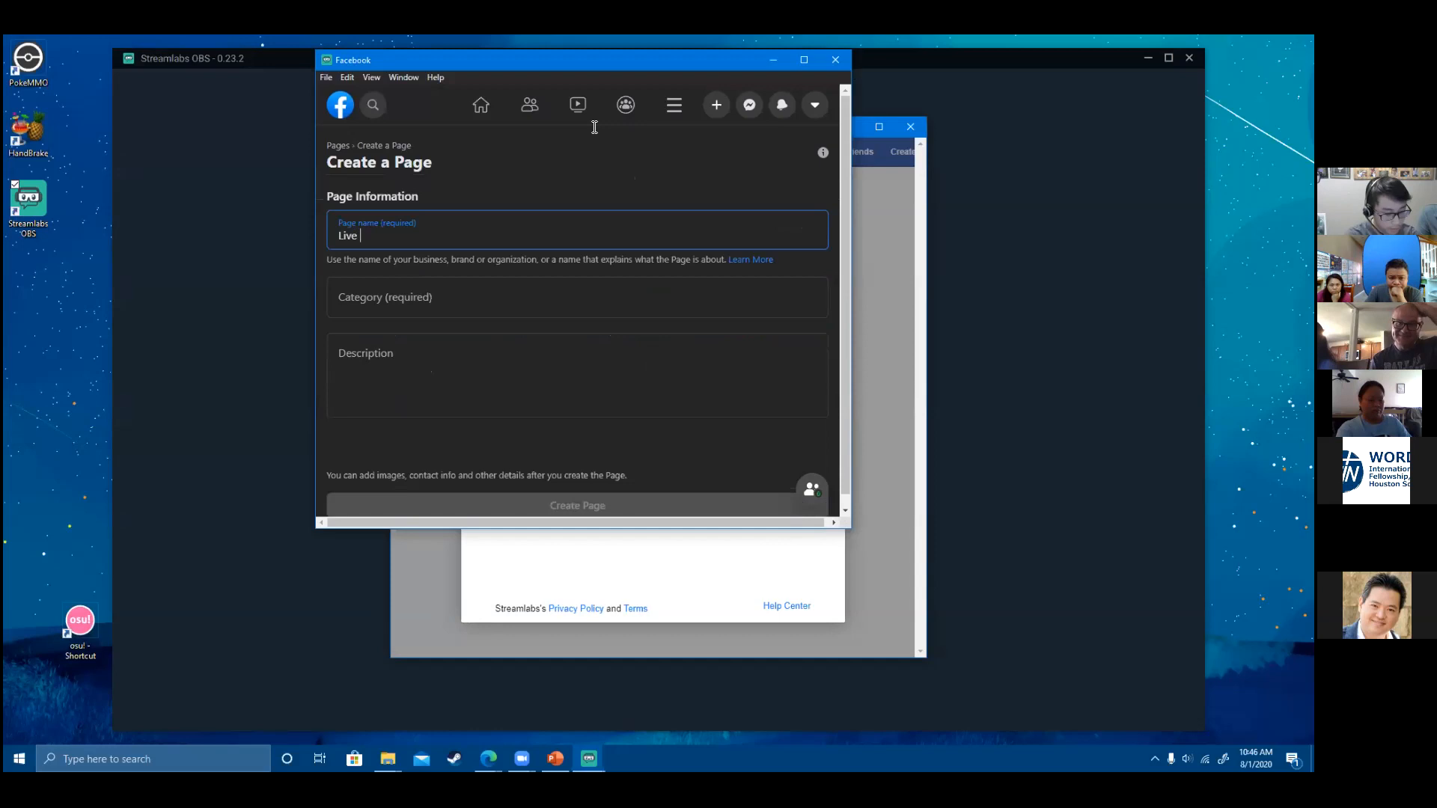
pyautogui.write('ing')
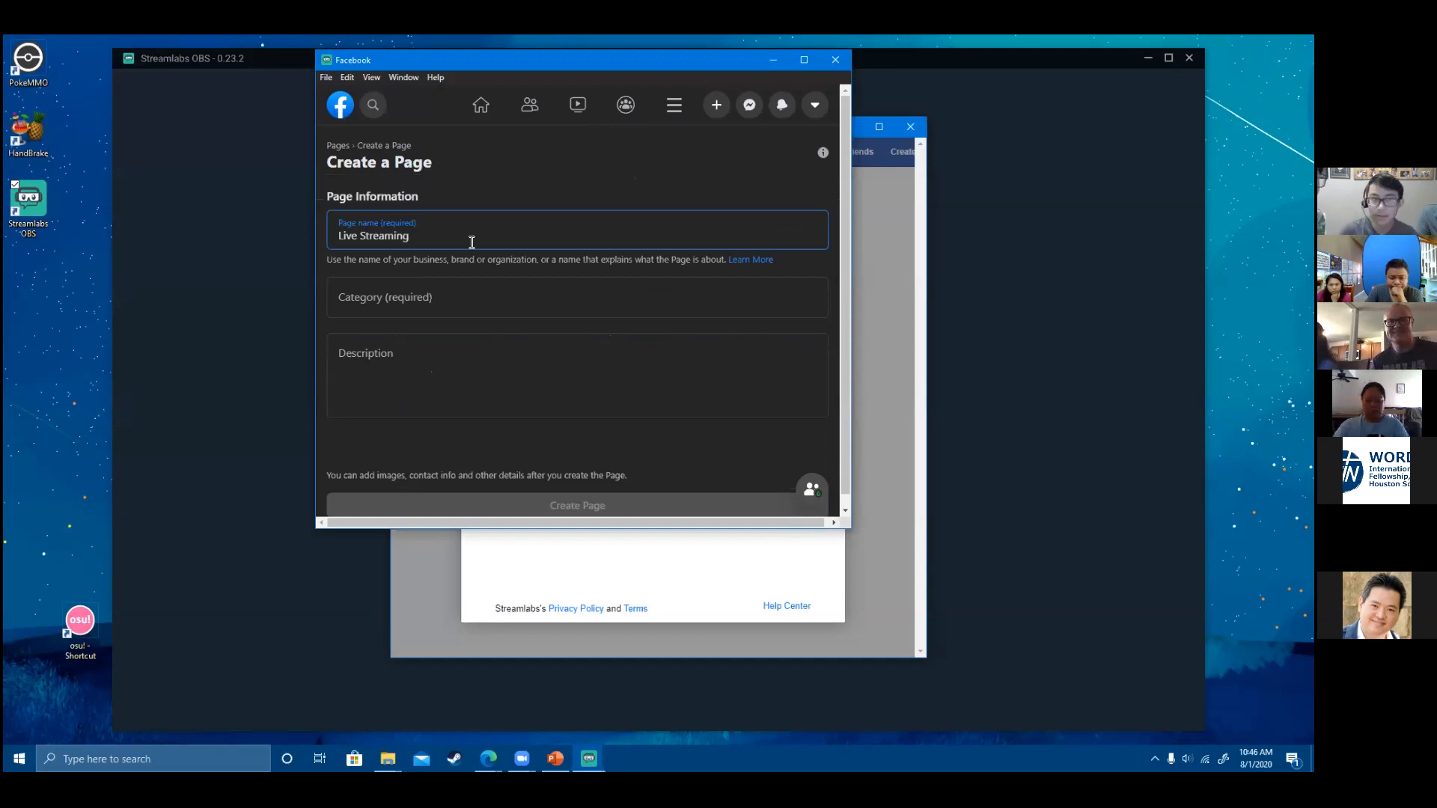
pyautogui.write(' 2')
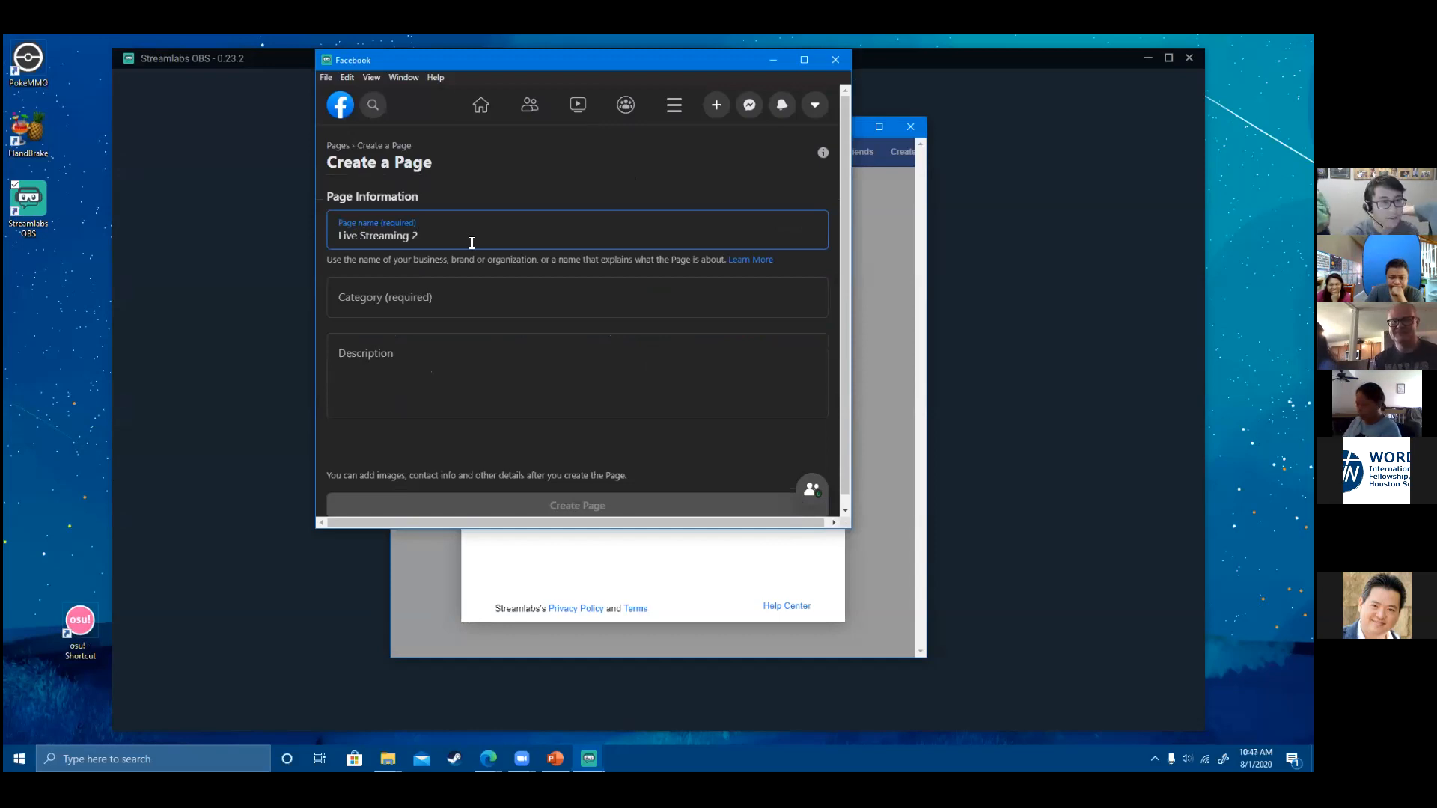
# - Set the category to Gamer, leave the description empty, and create the Page
pyautogui.click(440, 294)
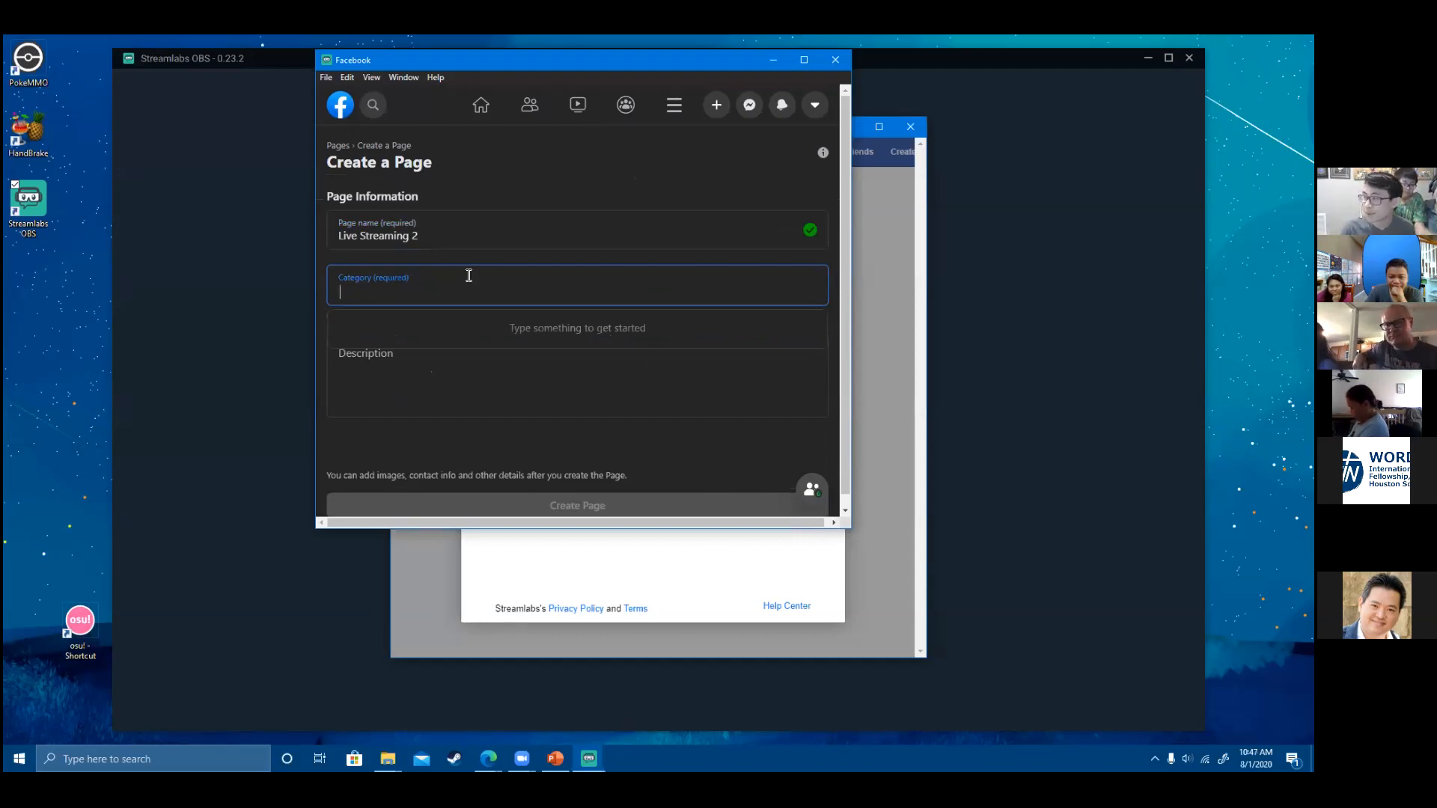
pyautogui.write('Gam')
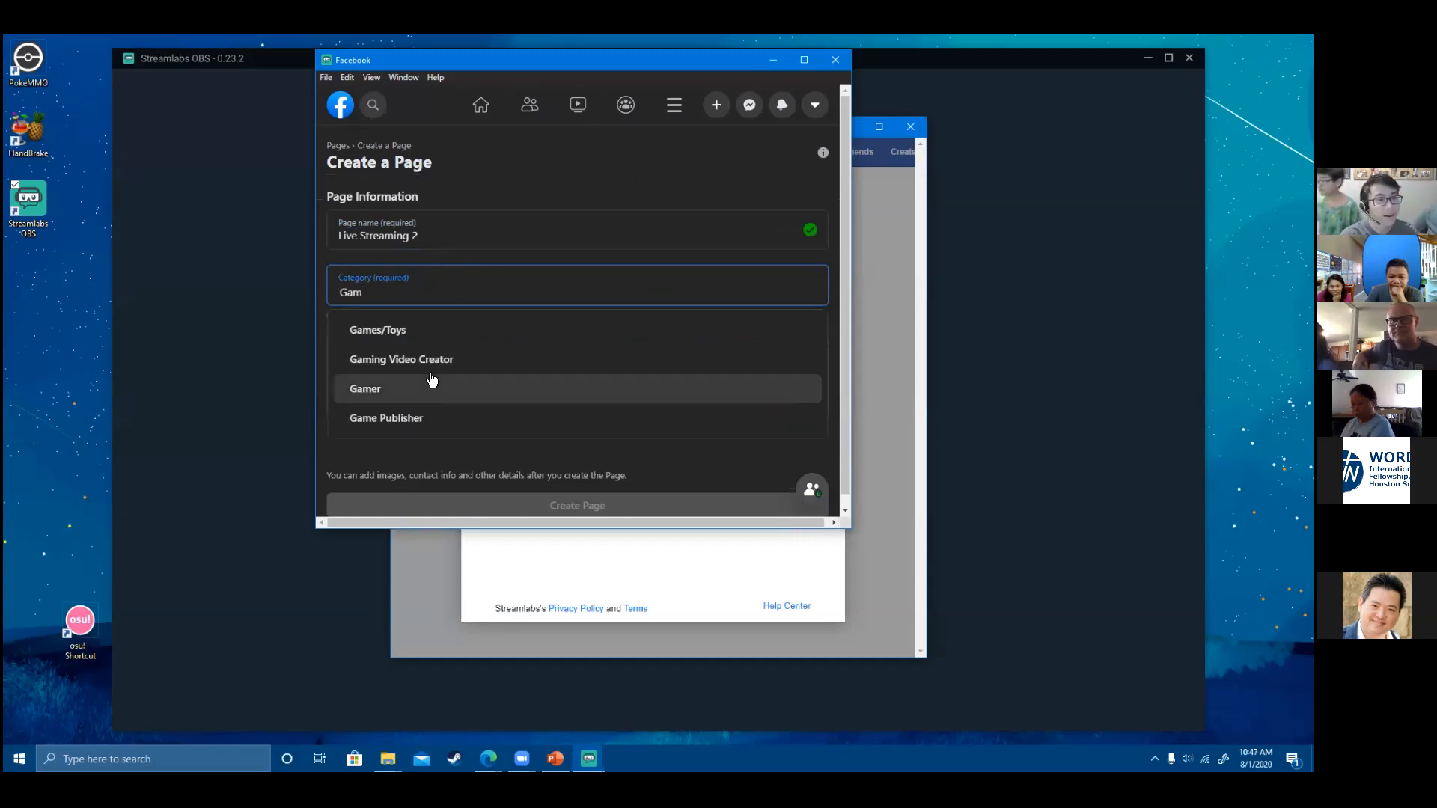
pyautogui.click(432, 383)
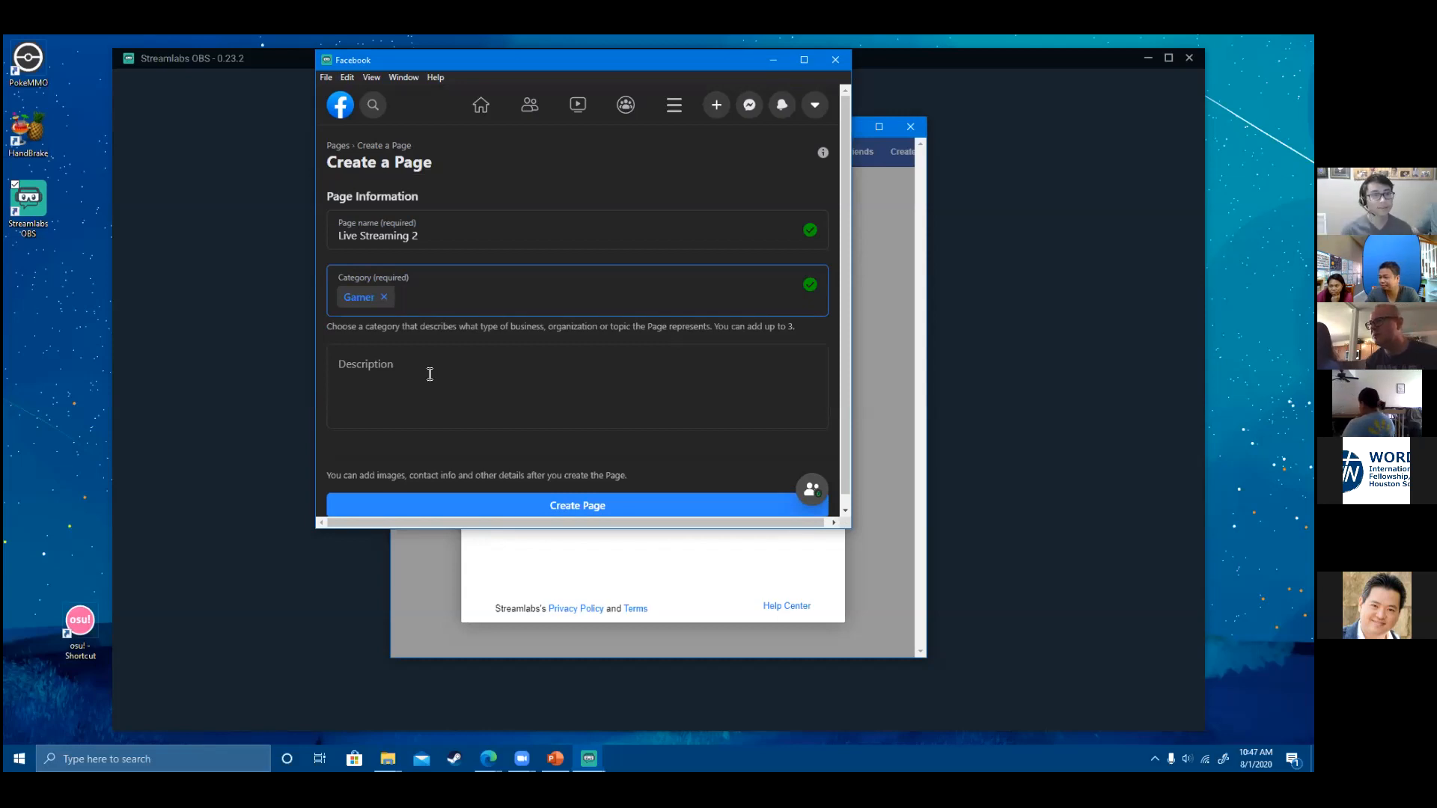
pyautogui.click(479, 389)
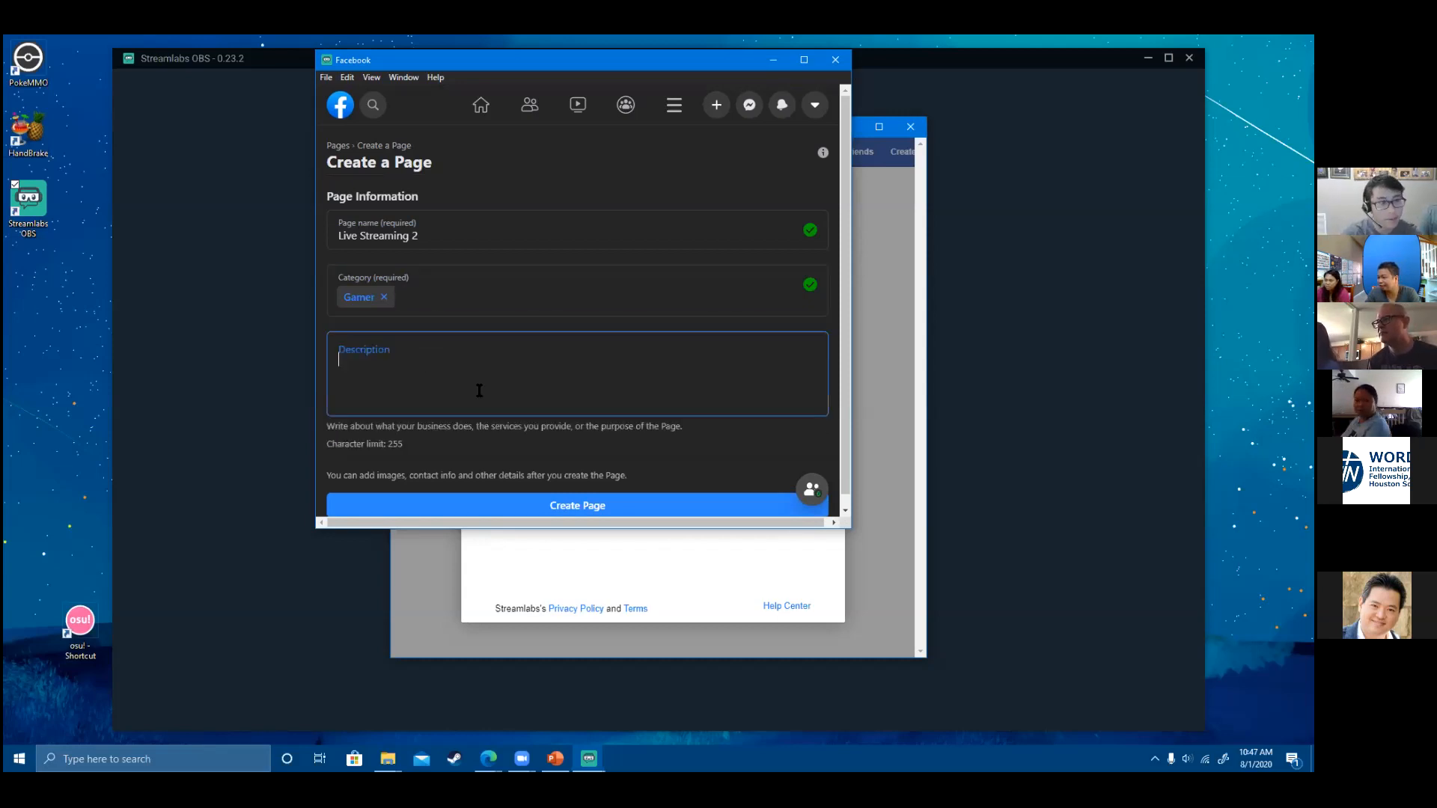
pyautogui.scroll(-1, 554, 452)
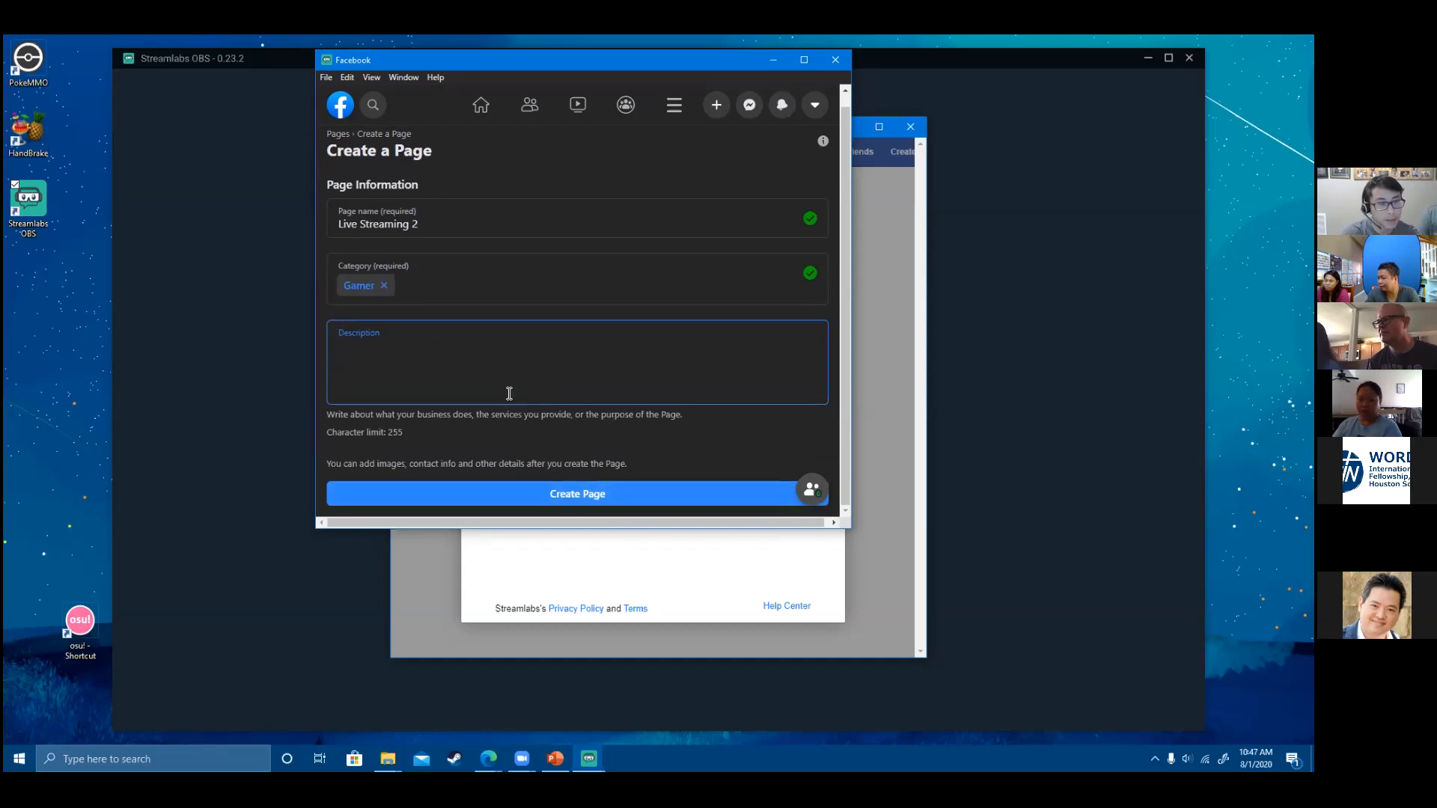
pyautogui.write('unrea')
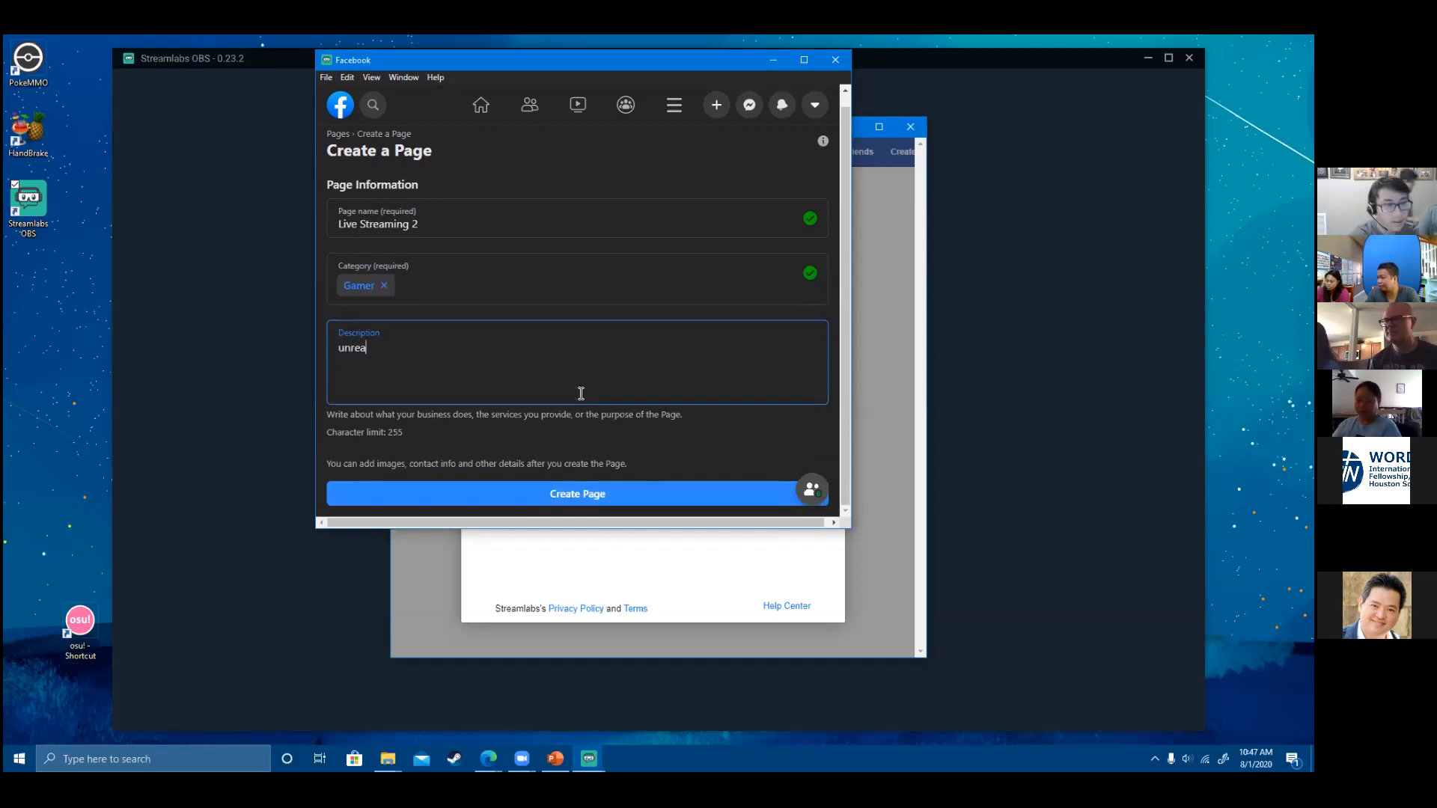
pyautogui.press('BackSpace')
pyautogui.press('BackSpace')
pyautogui.press('BackSpace')
pyautogui.press('BackSpace')
pyautogui.press('BackSpace')
pyautogui.click(563, 501)
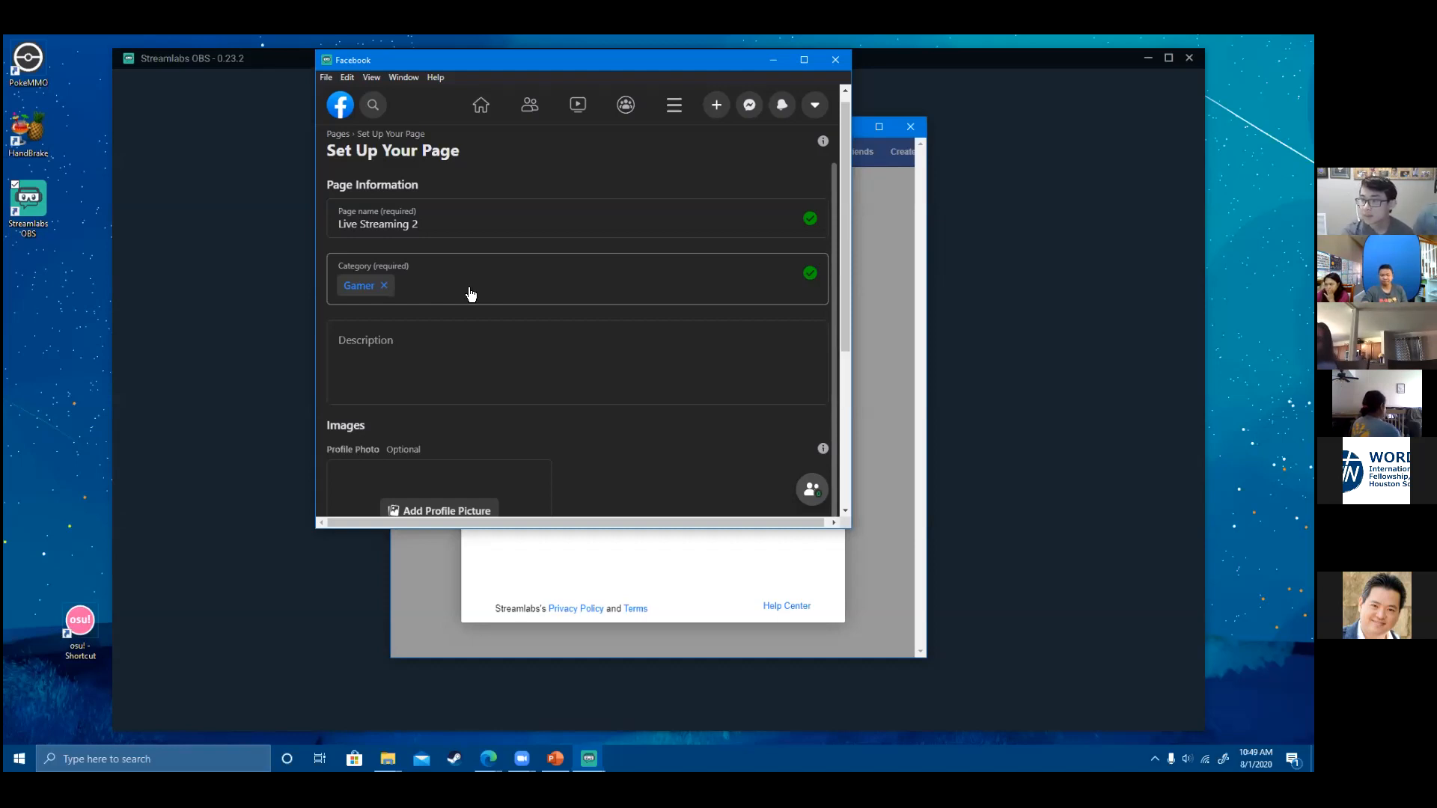
# - Leave the Facebook Page window and bring the Streamlabs page-selection prompt back to the front
pyautogui.hotkey('alt', 'Tab')
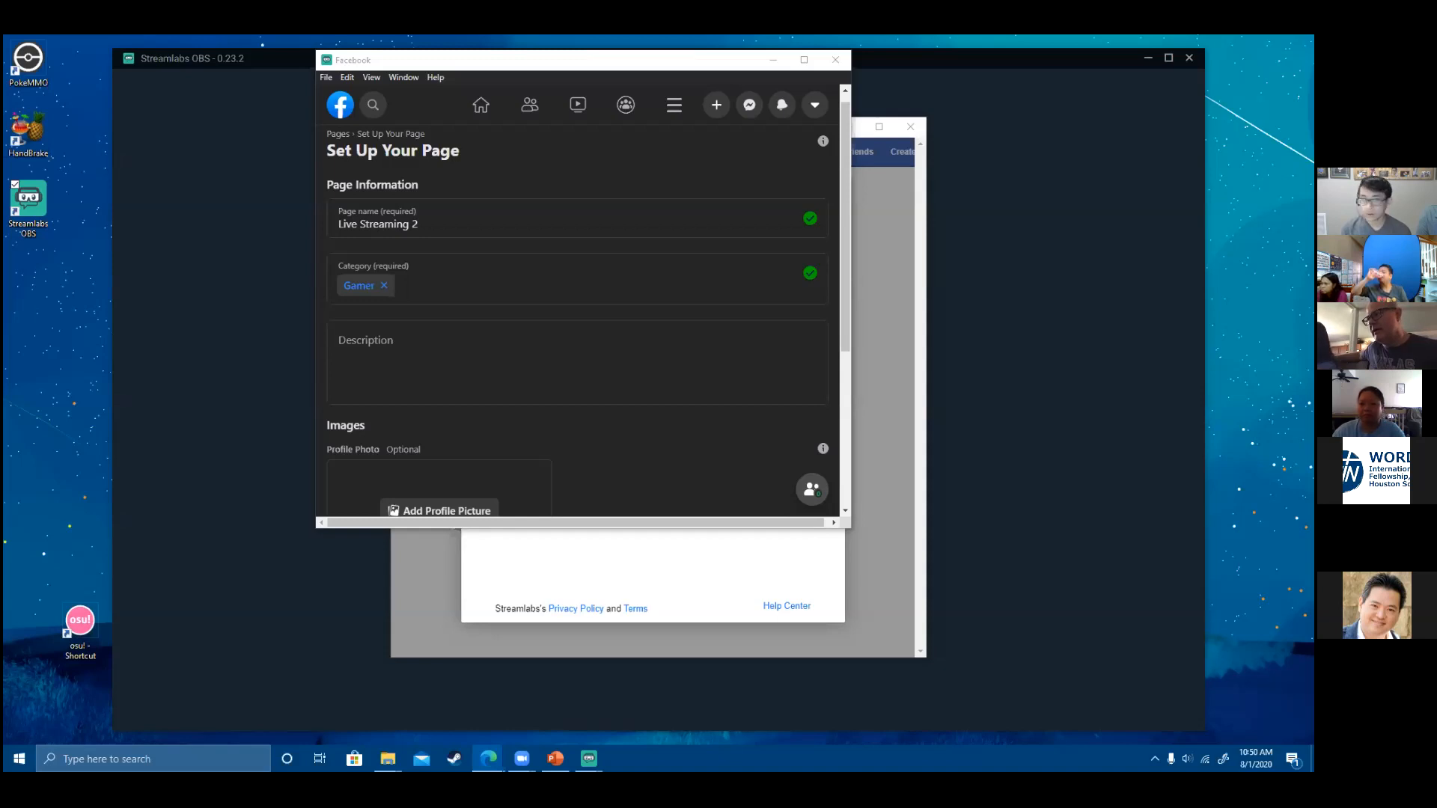
pyautogui.click(675, 592)
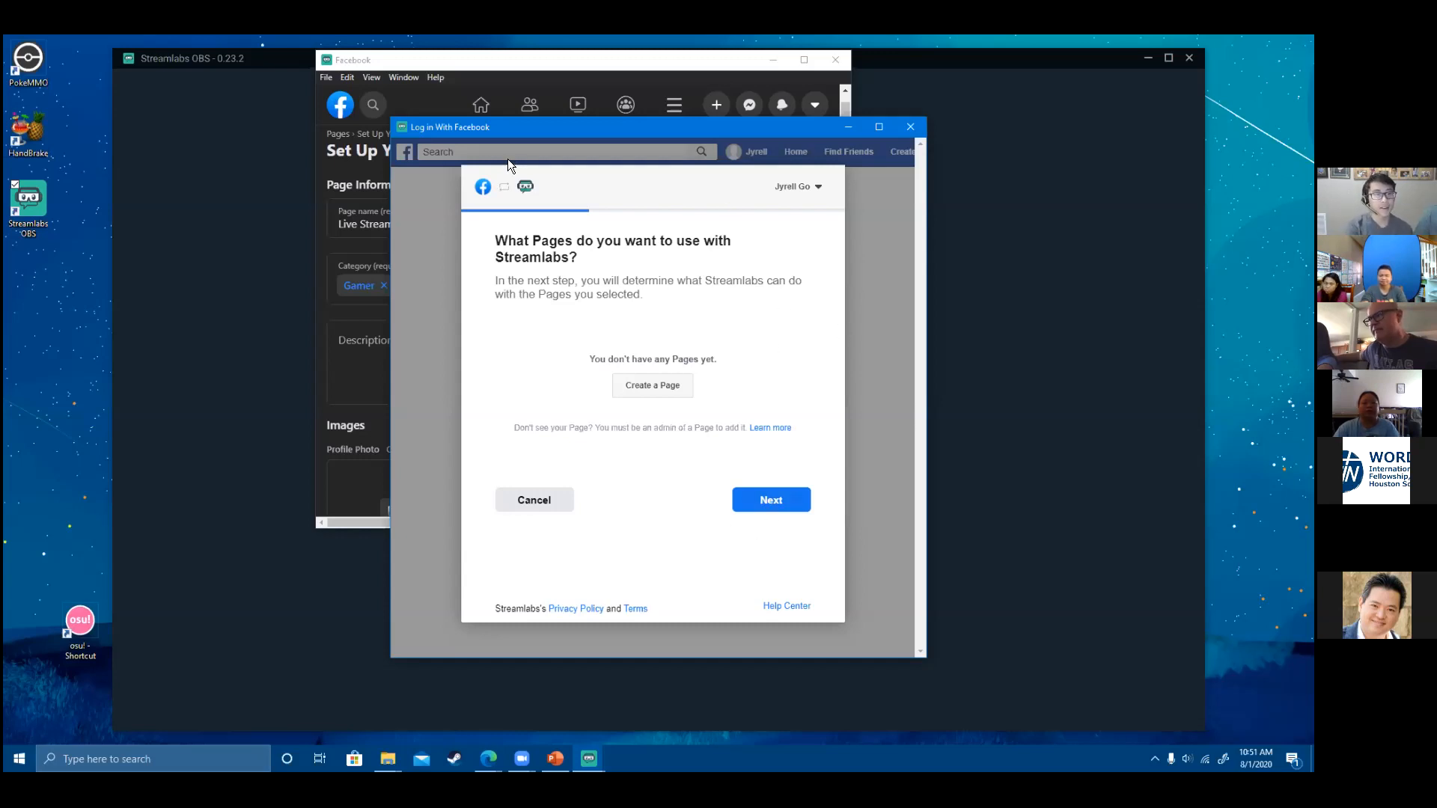
# - Cancel page selection, log in with Facebook again, continue, and tick the Live Streaming 2 page
pyautogui.click(417, 63)
pyautogui.moveTo(846, 300); pyautogui.dragTo(681, 517)
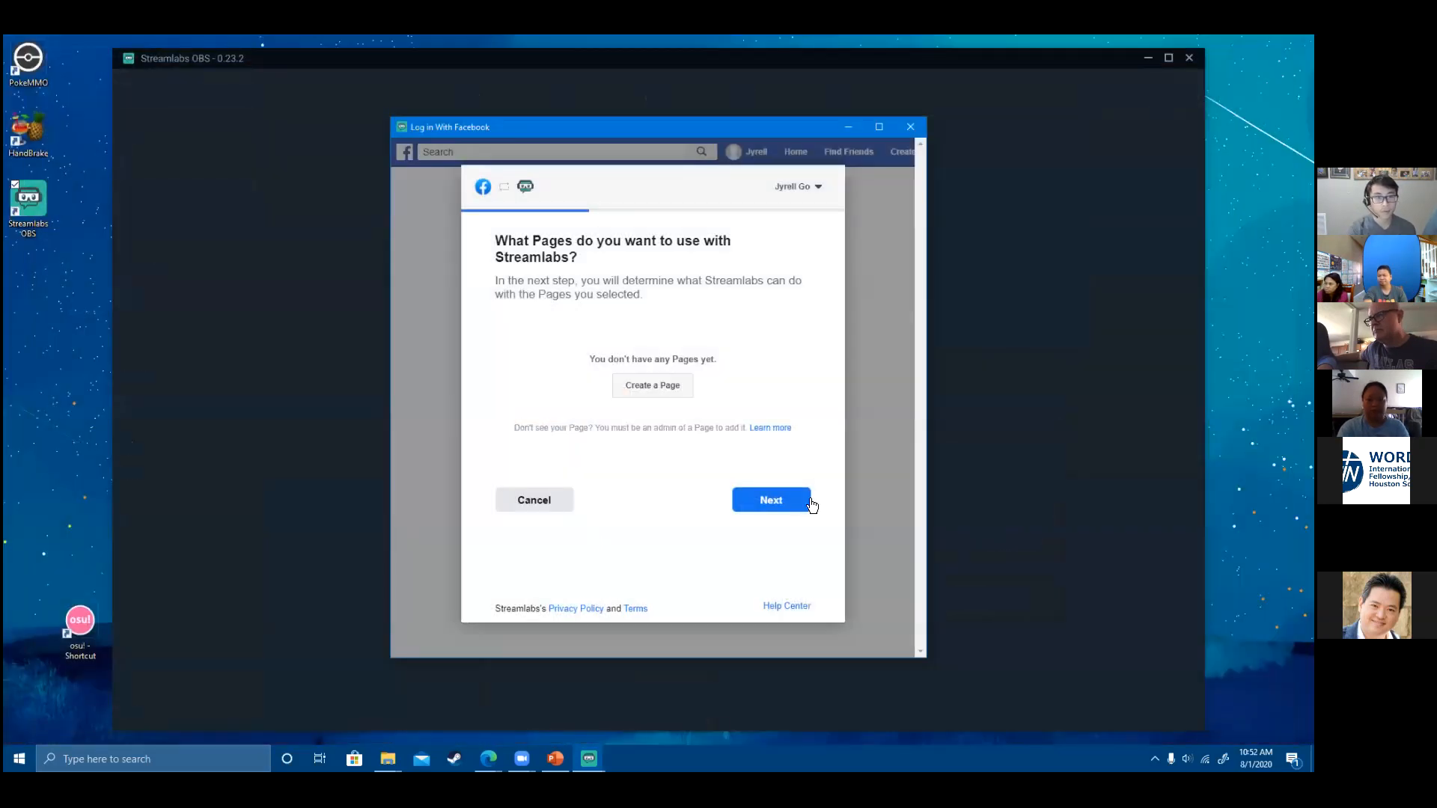
pyautogui.click(534, 501)
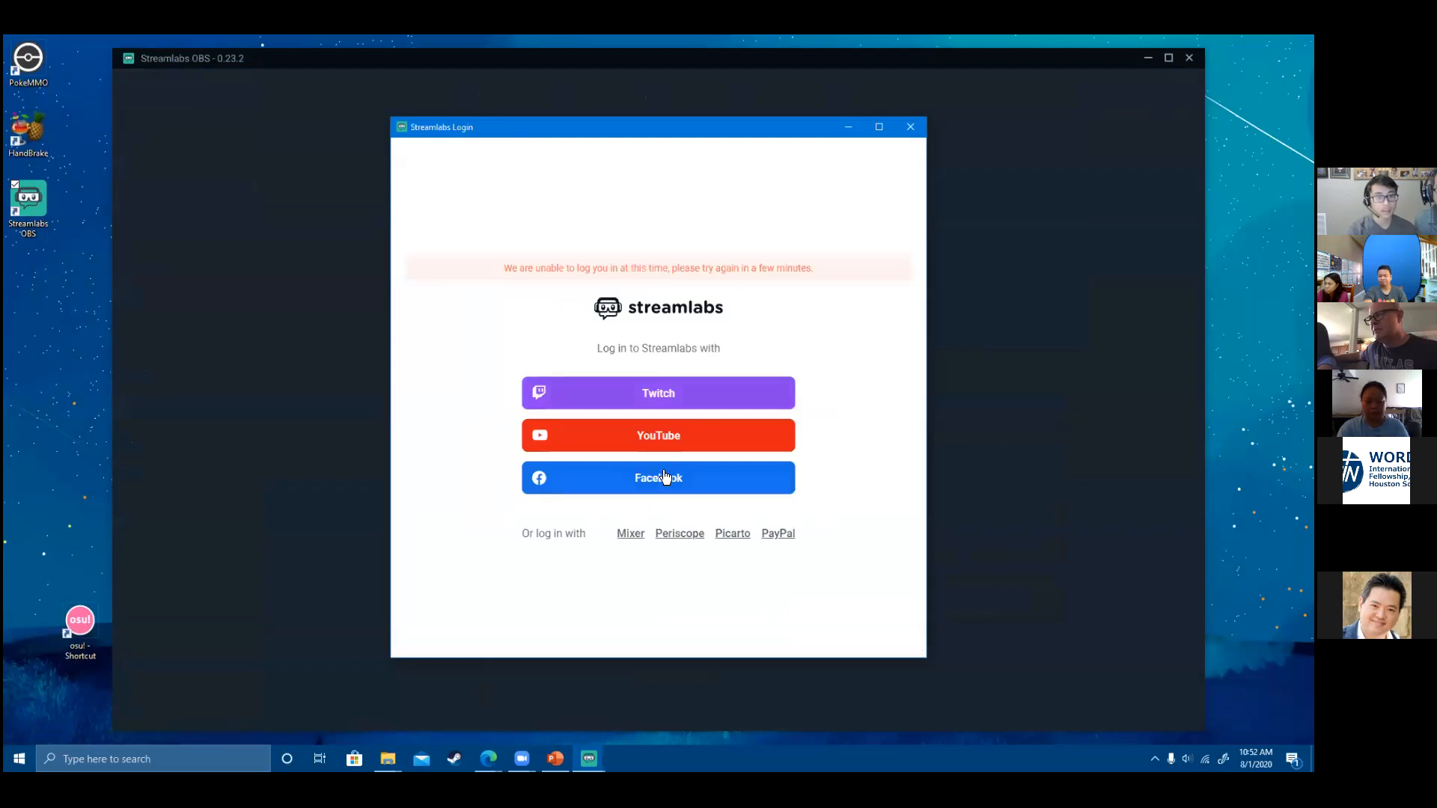
pyautogui.click(660, 479)
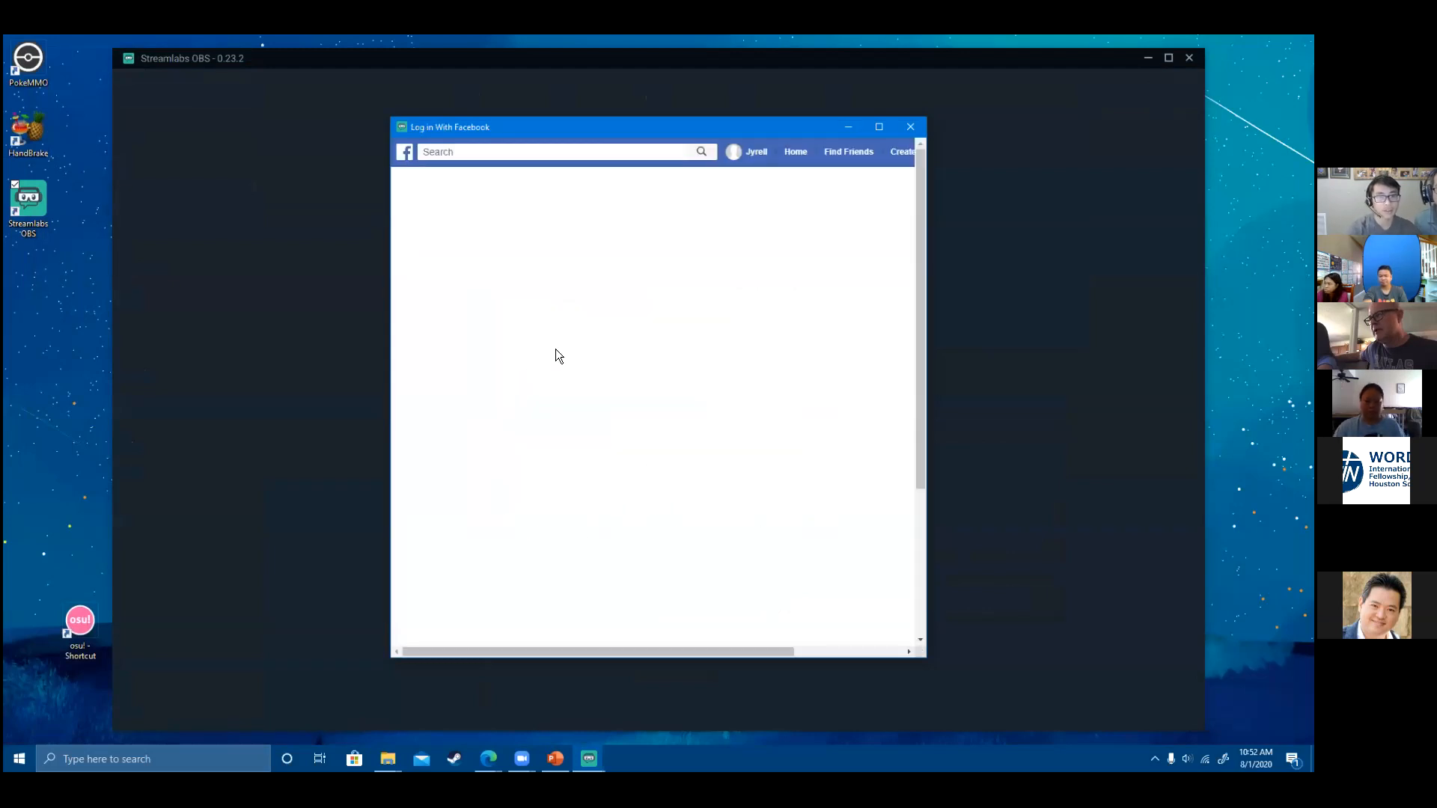
pyautogui.click(727, 346)
pyautogui.click(792, 385)
# - Continue to the permissions list for Live Streaming 2 and scroll through all the requested toggles
pyautogui.click(780, 454)
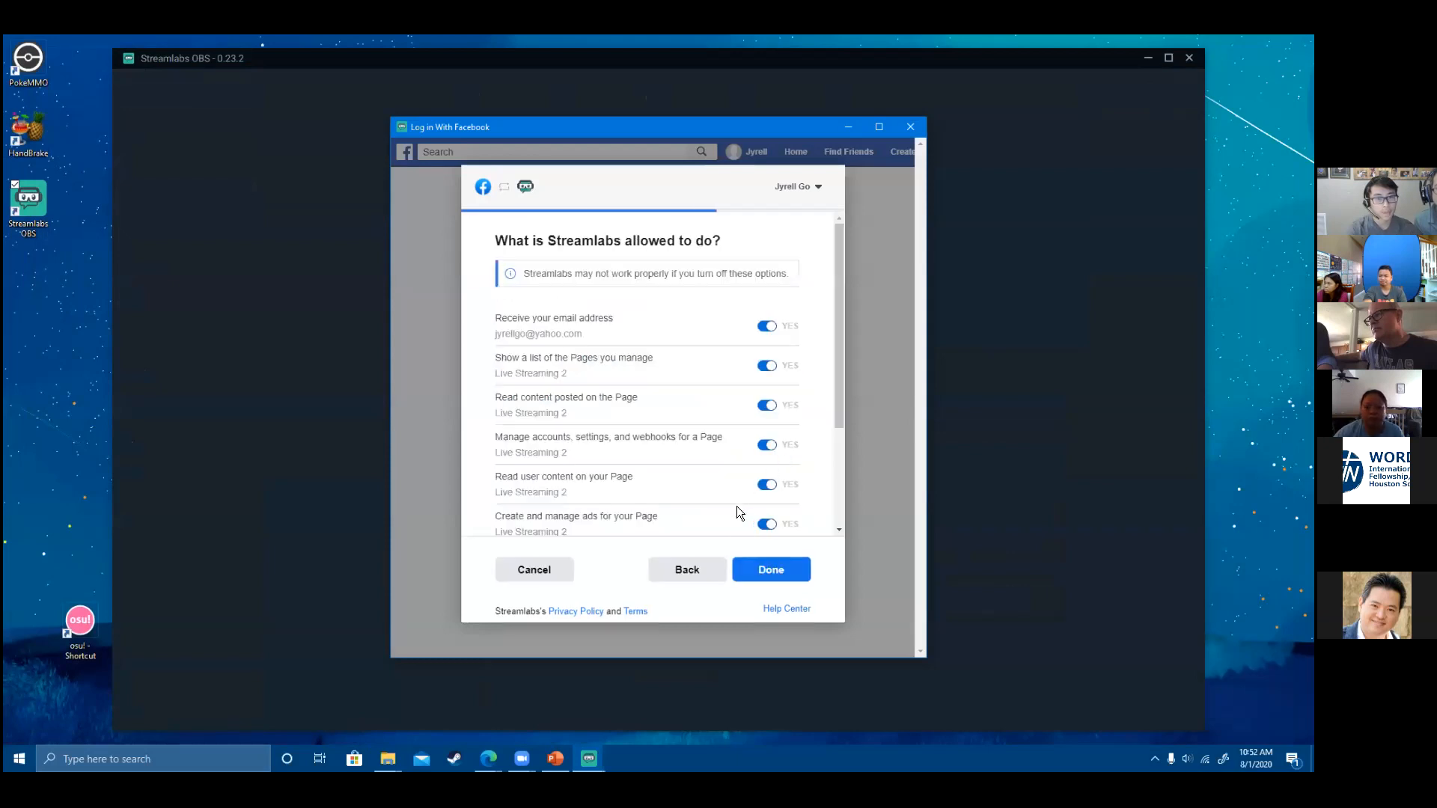
pyautogui.scroll(-3, 736, 513)
pyautogui.scroll(3, 734, 511)
pyautogui.scroll(-3, 735, 507)
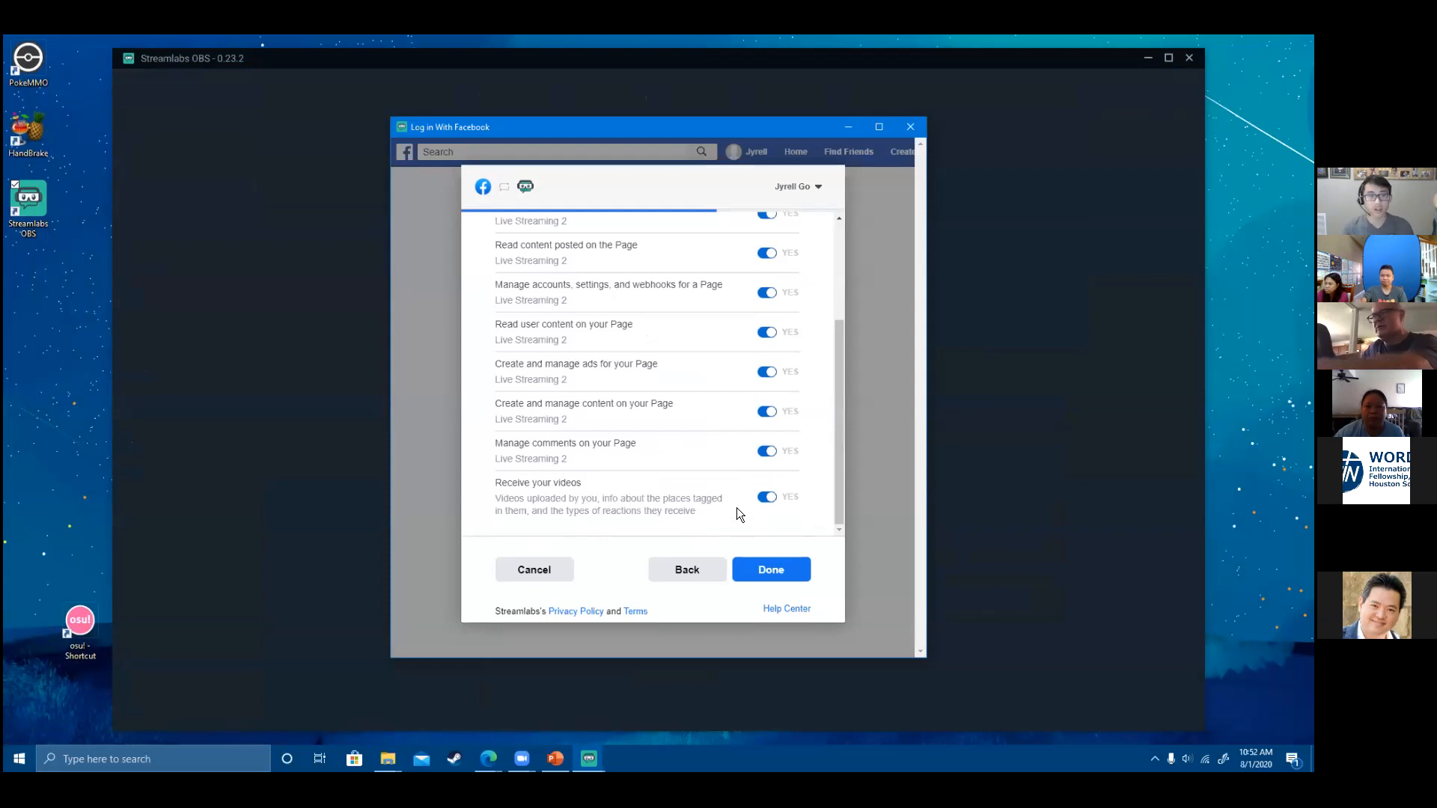
pyautogui.scroll(3, 727, 467)
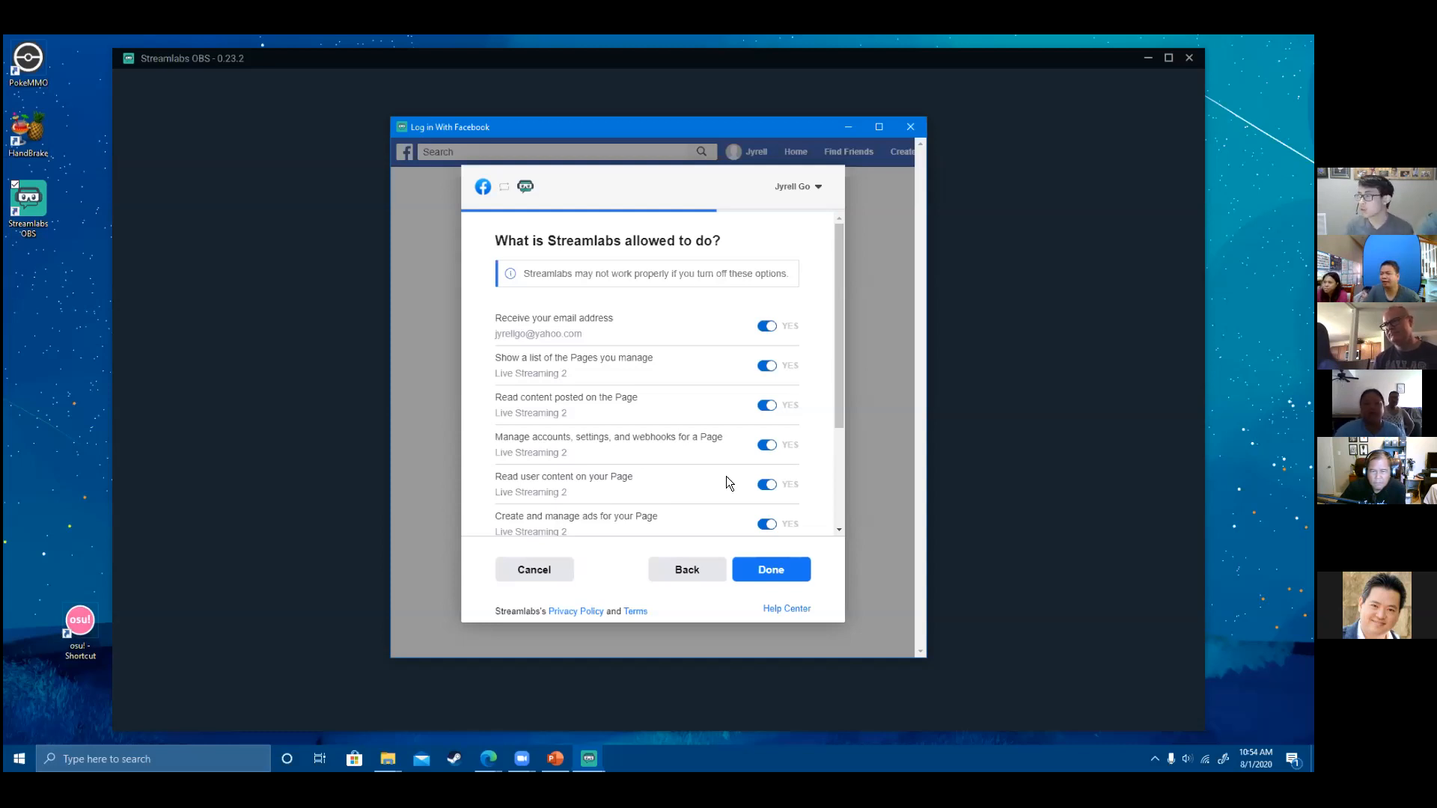
pyautogui.click(692, 563)
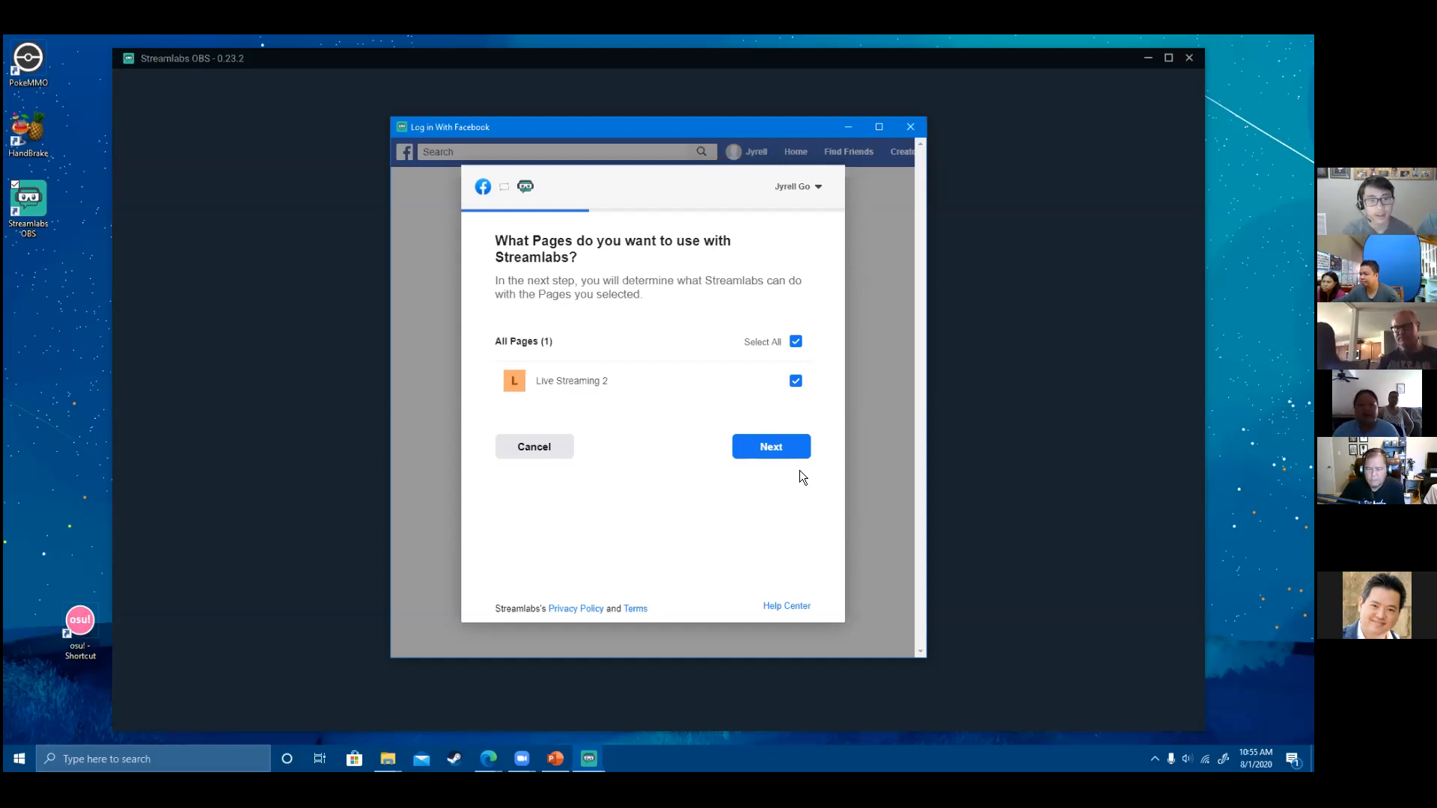
pyautogui.click(771, 447)
# - Scroll the Facebook window and return to the page-selection step with Live Streaming 2 ticked
pyautogui.scroll(-3, 737, 423)
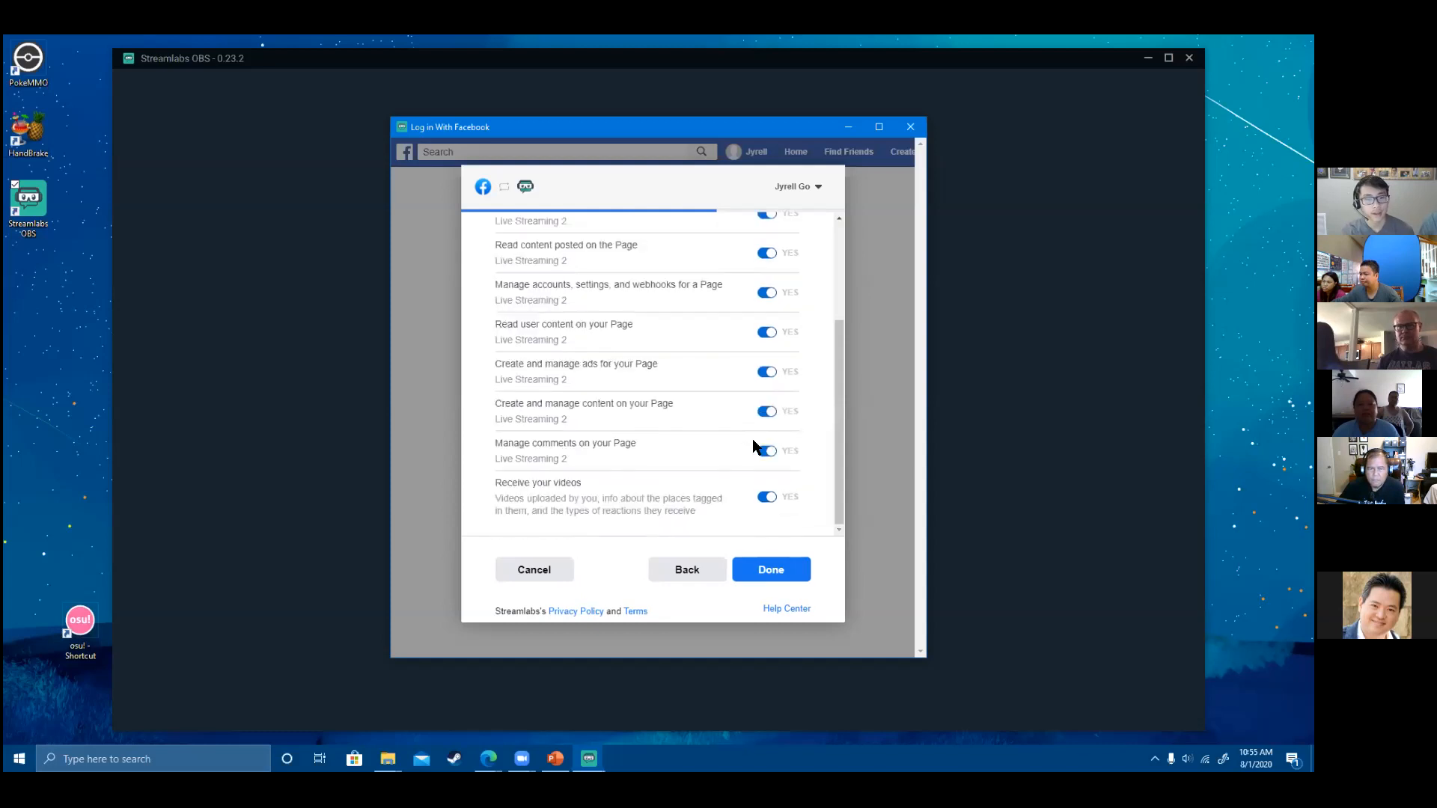
pyautogui.scroll(3, 786, 470)
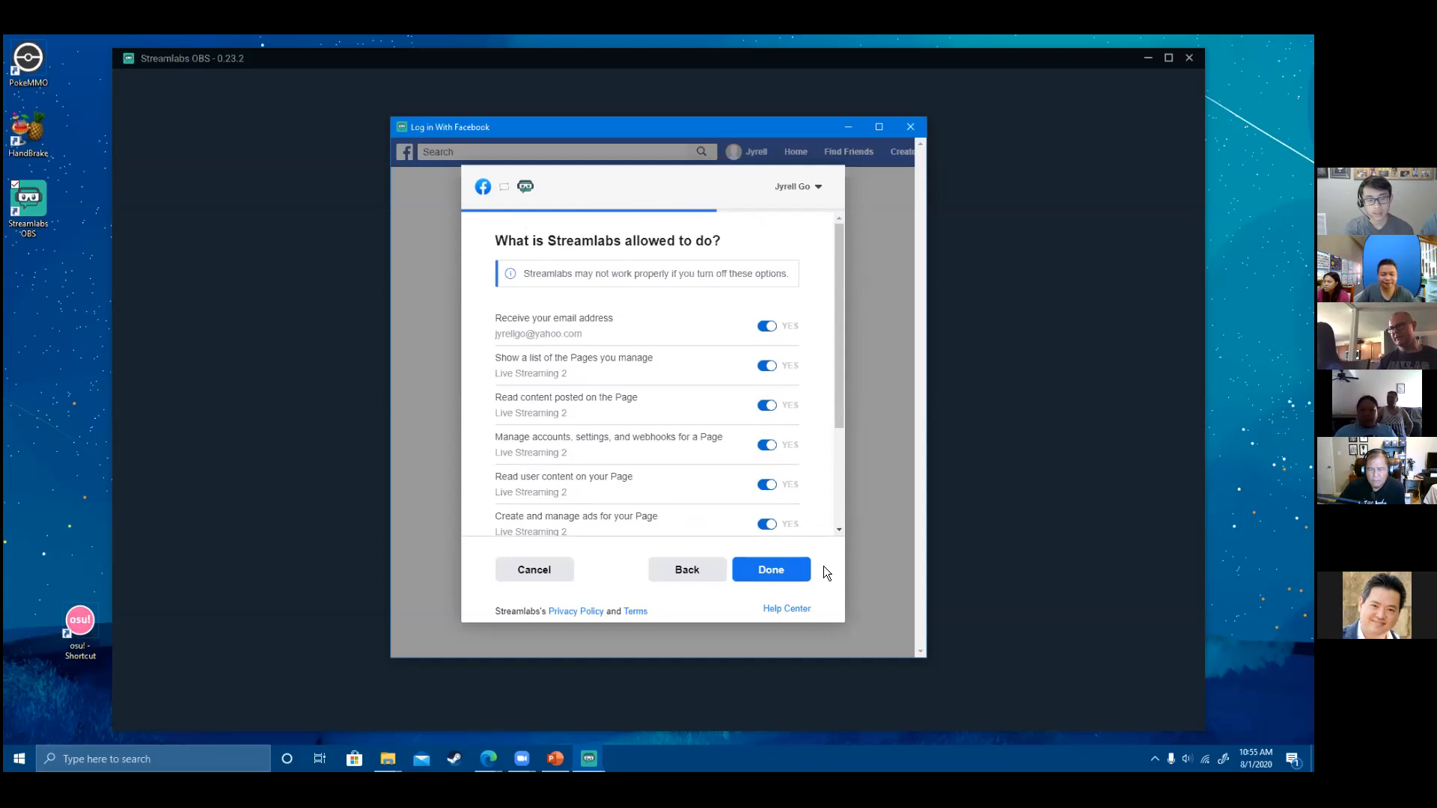
pyautogui.moveTo(838, 429); pyautogui.dragTo(843, 506)
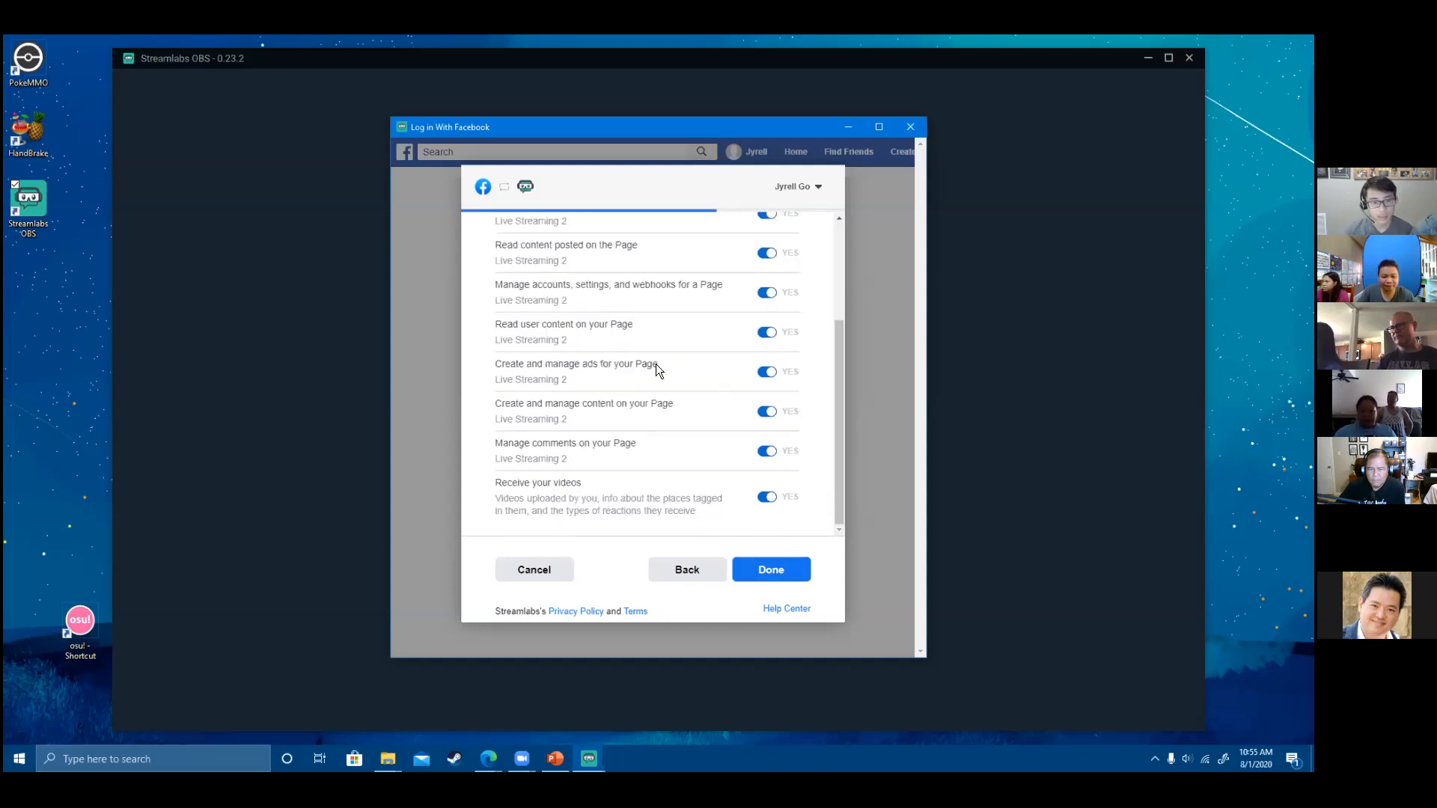
pyautogui.click(685, 568)
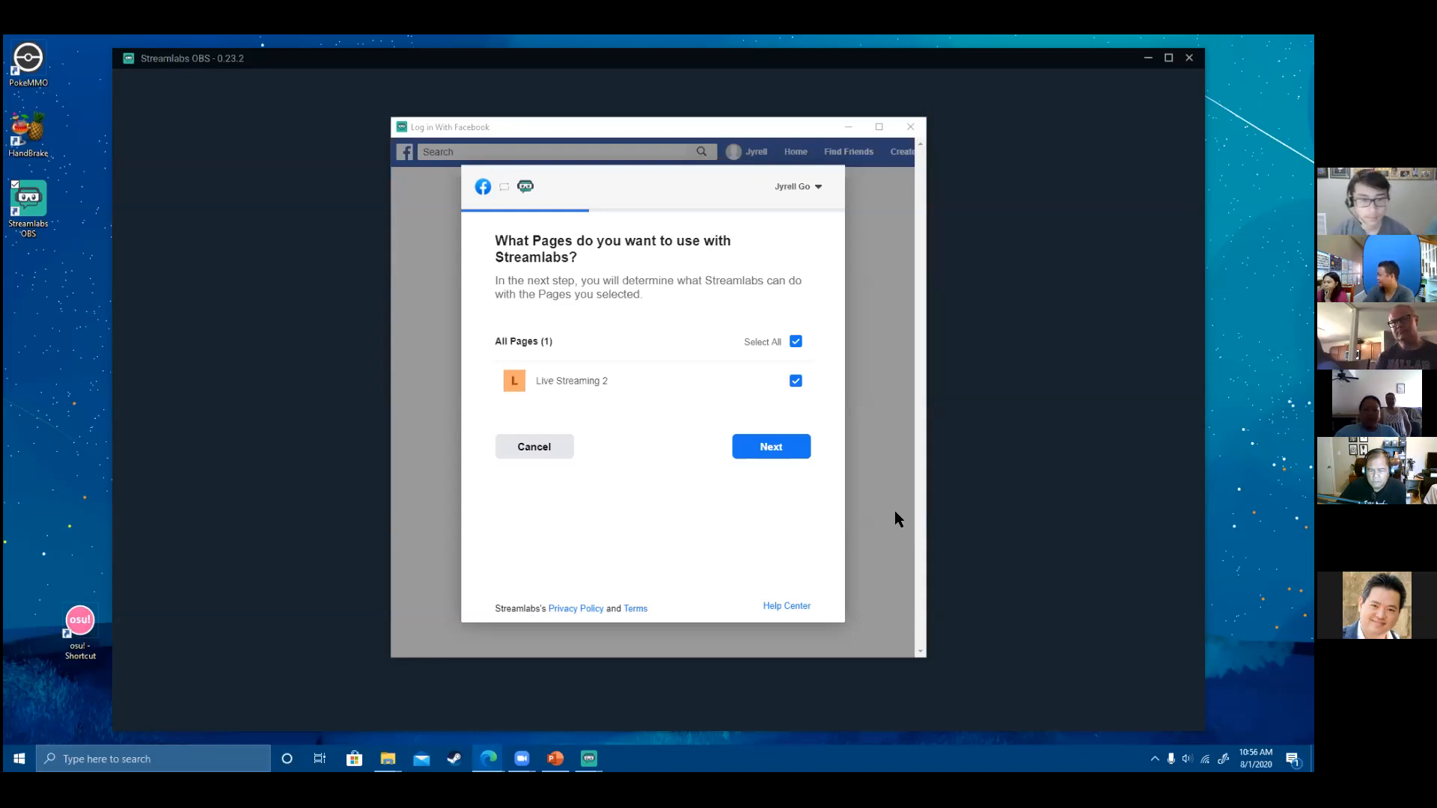
# - Confirm Live Streaming 2, review its permission toggles, and accept them to link Streamlabs
pyautogui.click(765, 448)
pyautogui.scroll(-3, 717, 455)
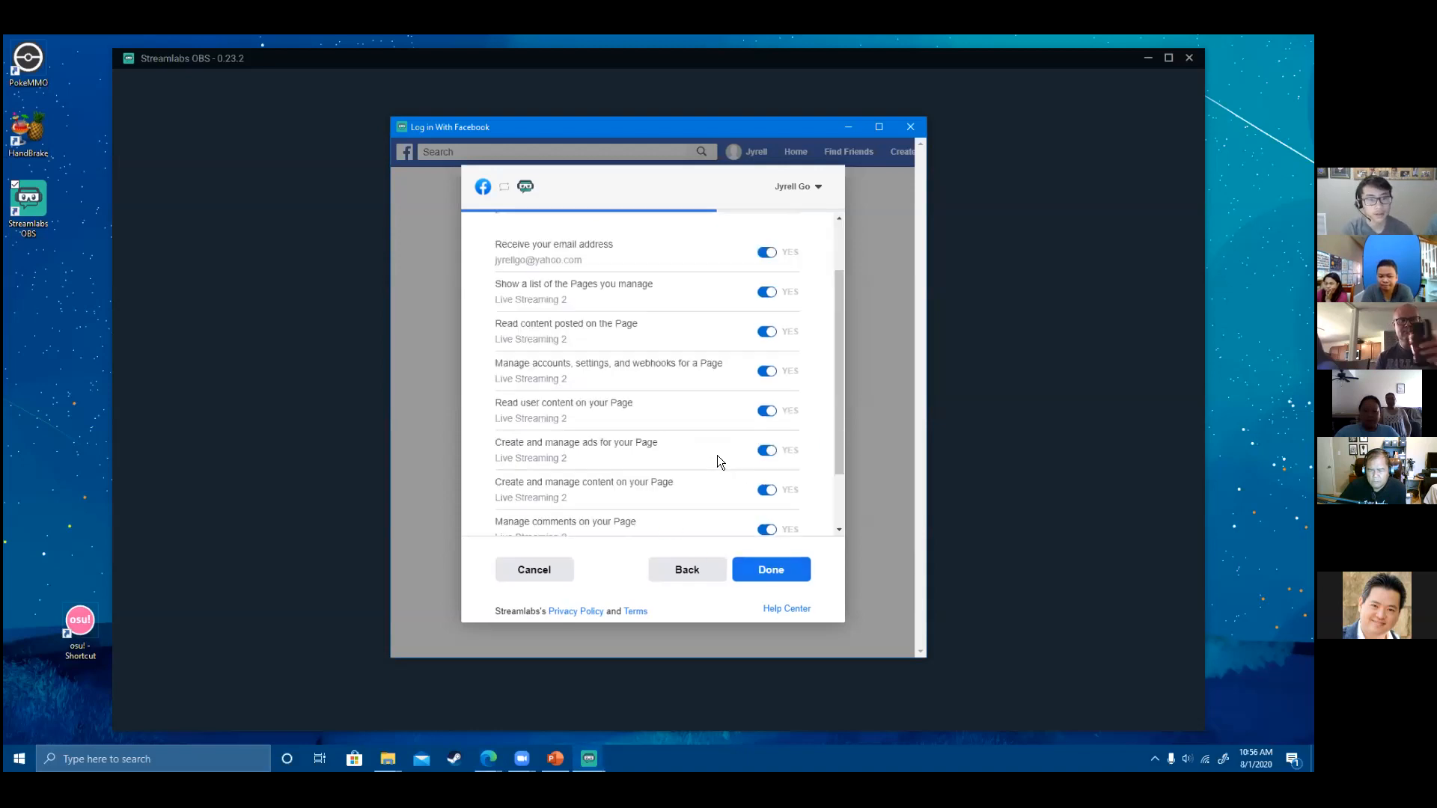
pyautogui.click(792, 578)
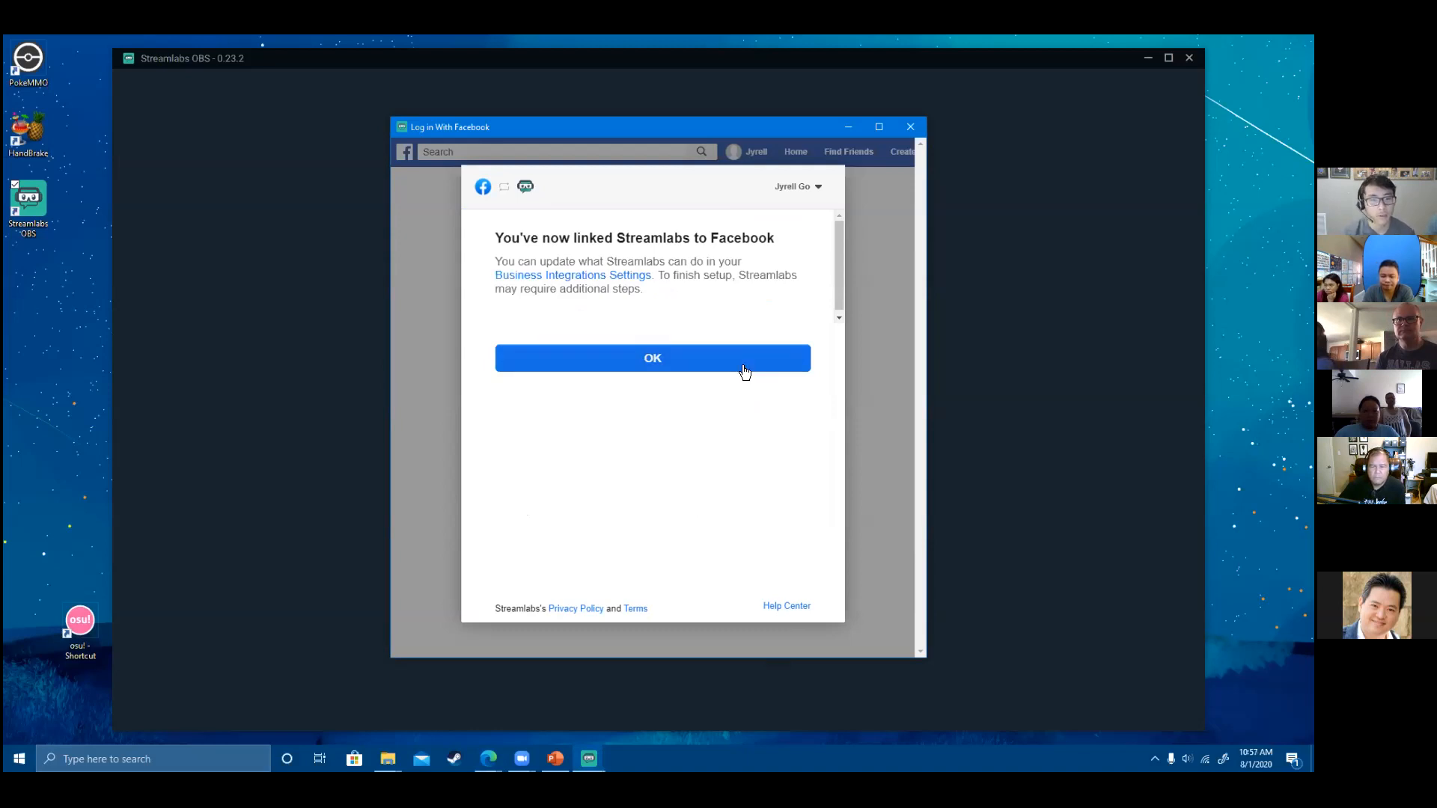
# - Acknowledge the Facebook link confirmation and close the Dashboard 'Set Up Tips' window
pyautogui.click(665, 362)
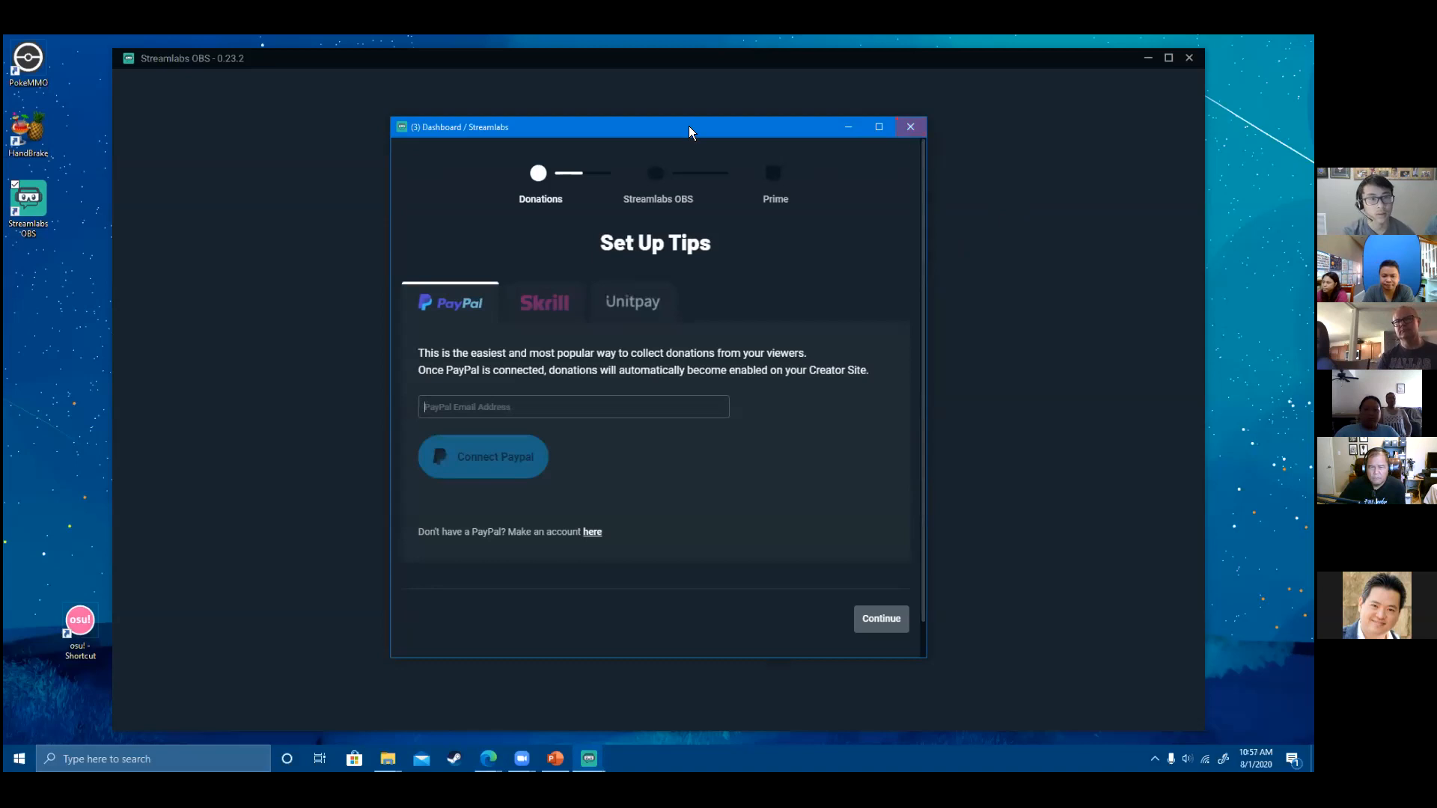
pyautogui.moveTo(684, 125); pyautogui.dragTo(683, 130)
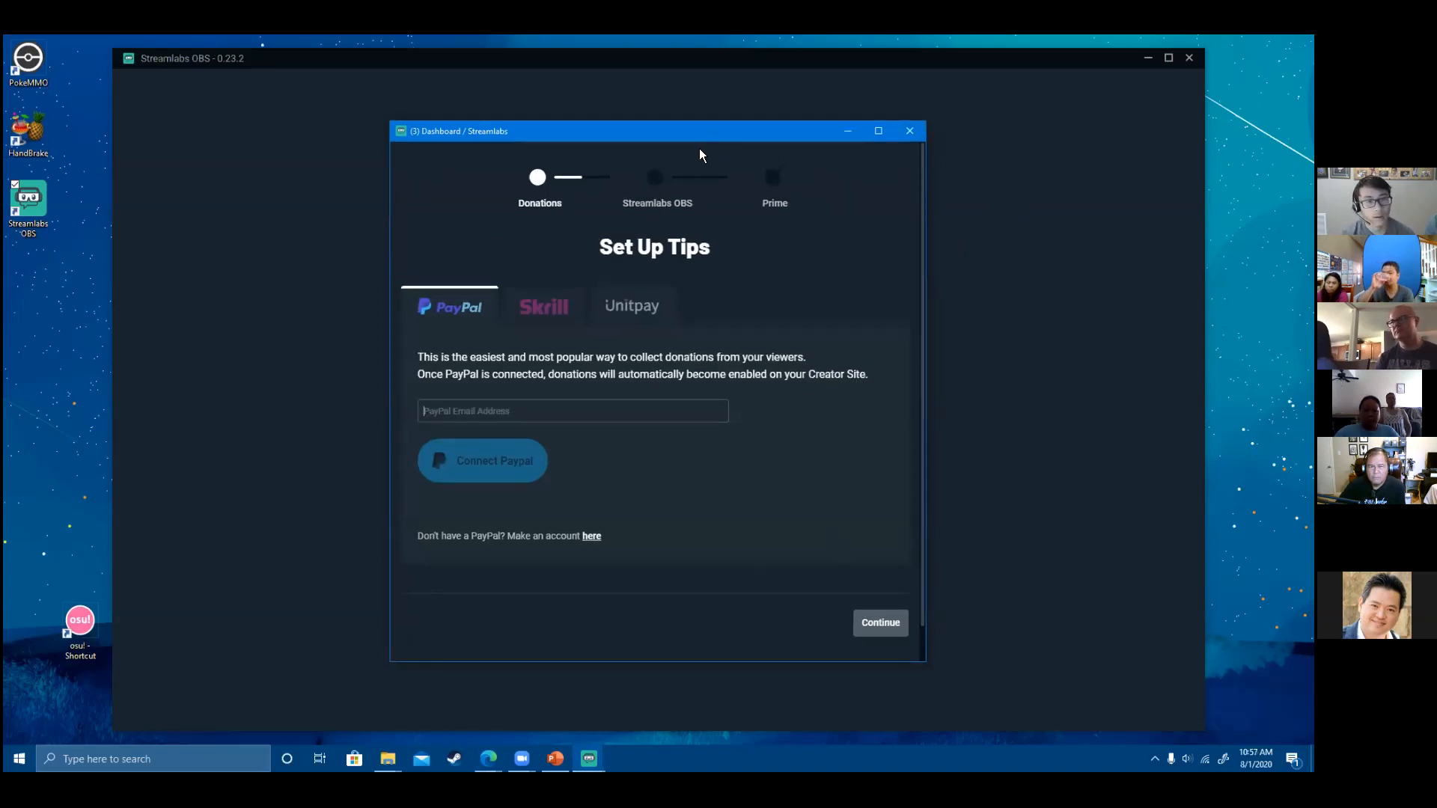
pyautogui.click(907, 130)
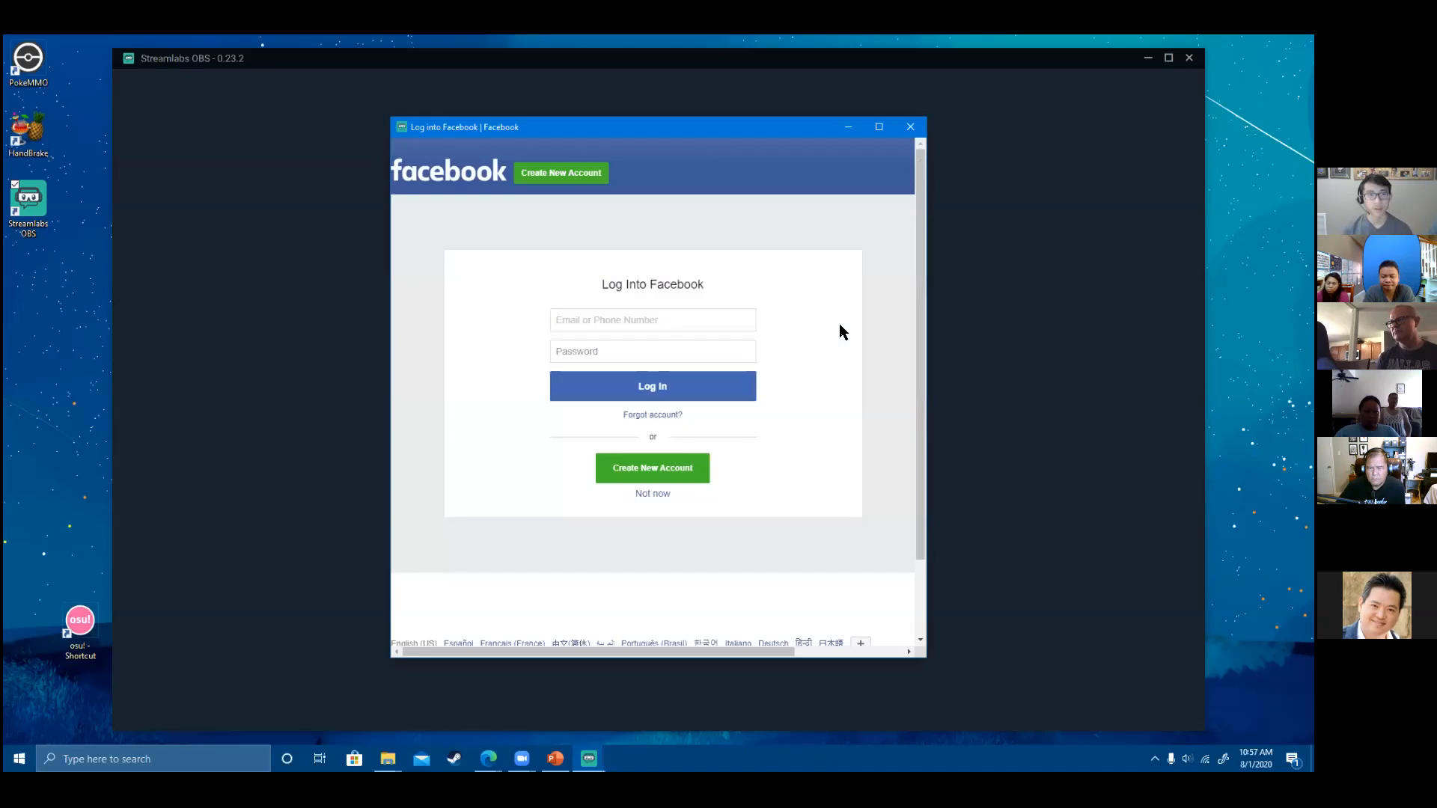
# - Enter the Facebook account e-mail and password and submit the login
pyautogui.write('jf')
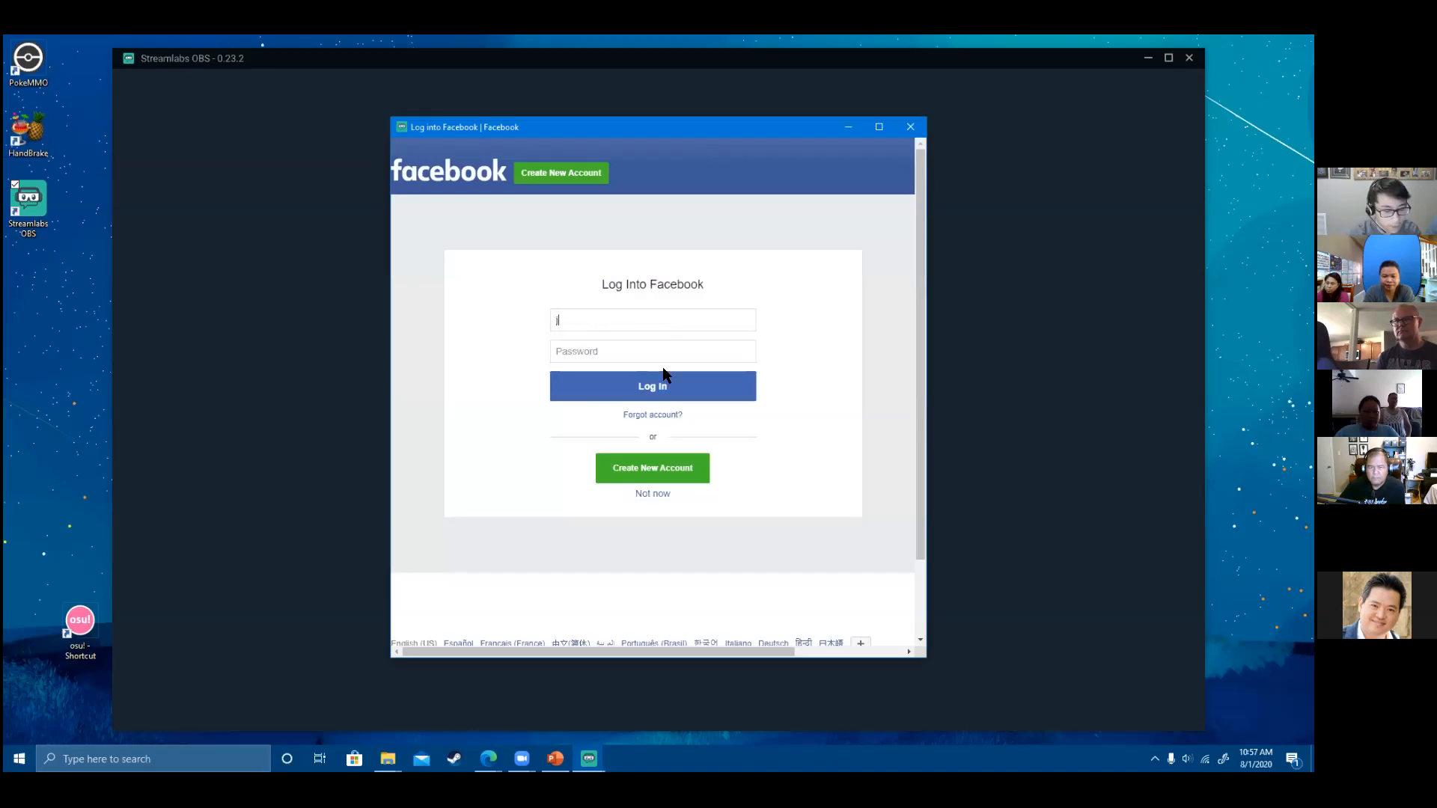
pyautogui.press('BackSpace')
pyautogui.press('BackSpace')
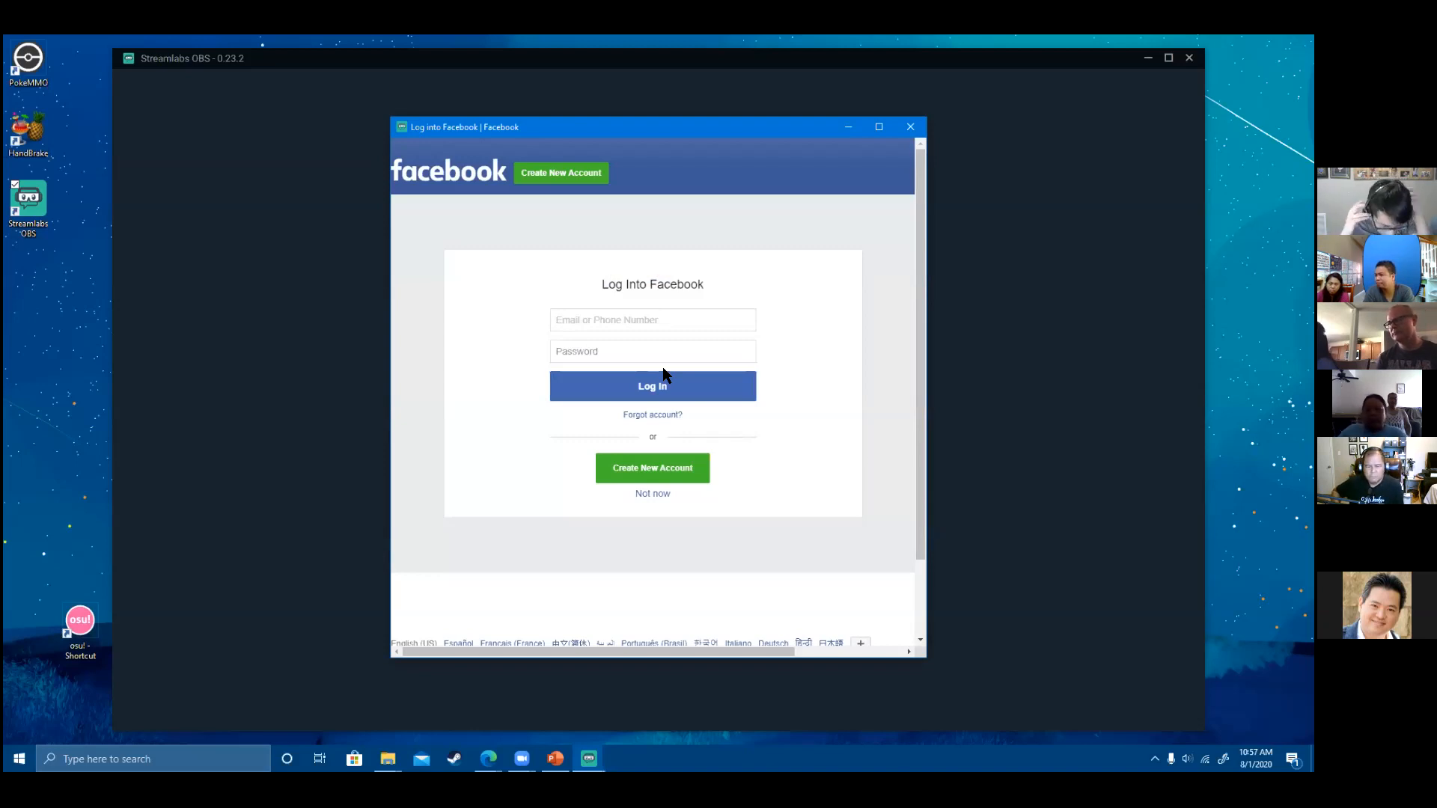
pyautogui.write('g')
pyautogui.press('BackSpace')
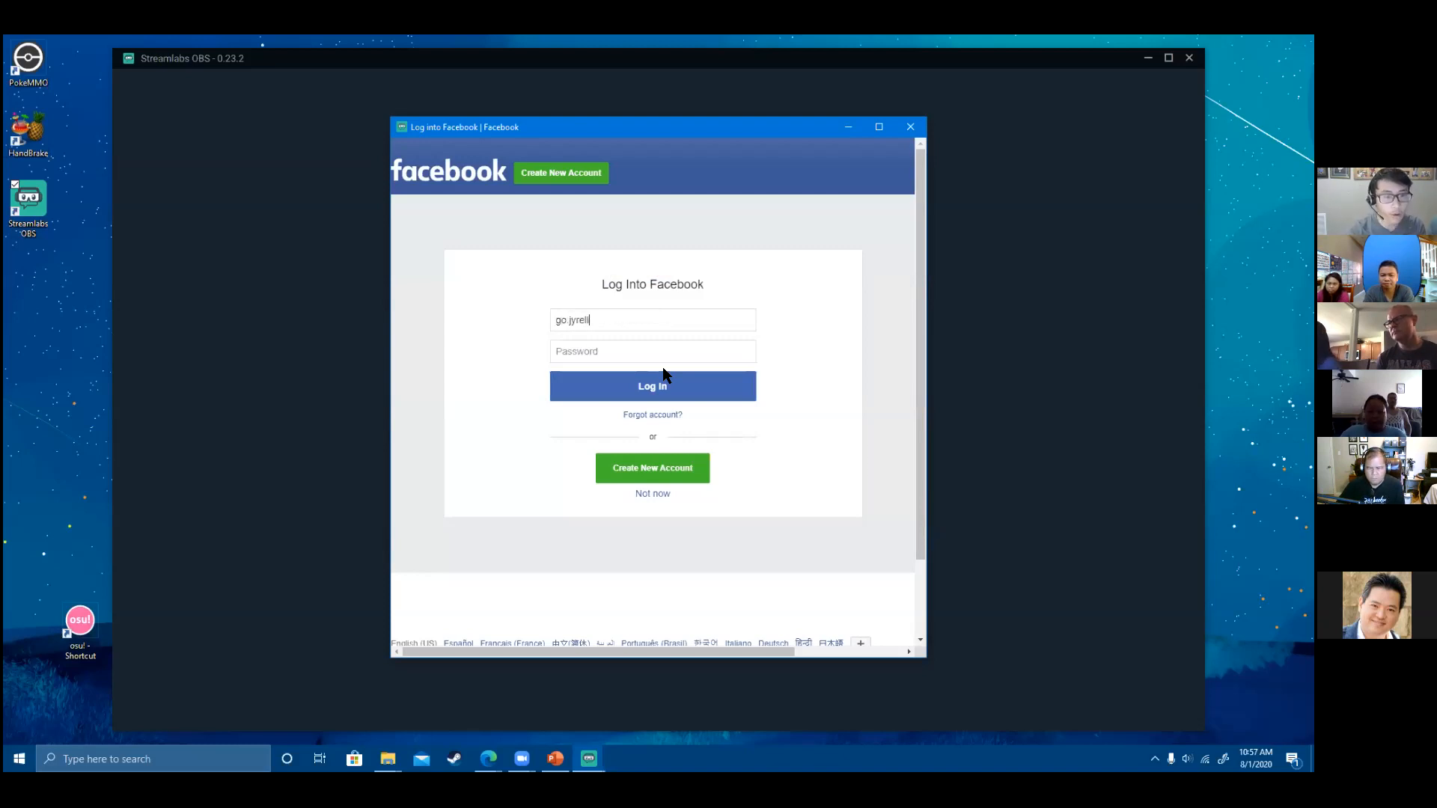
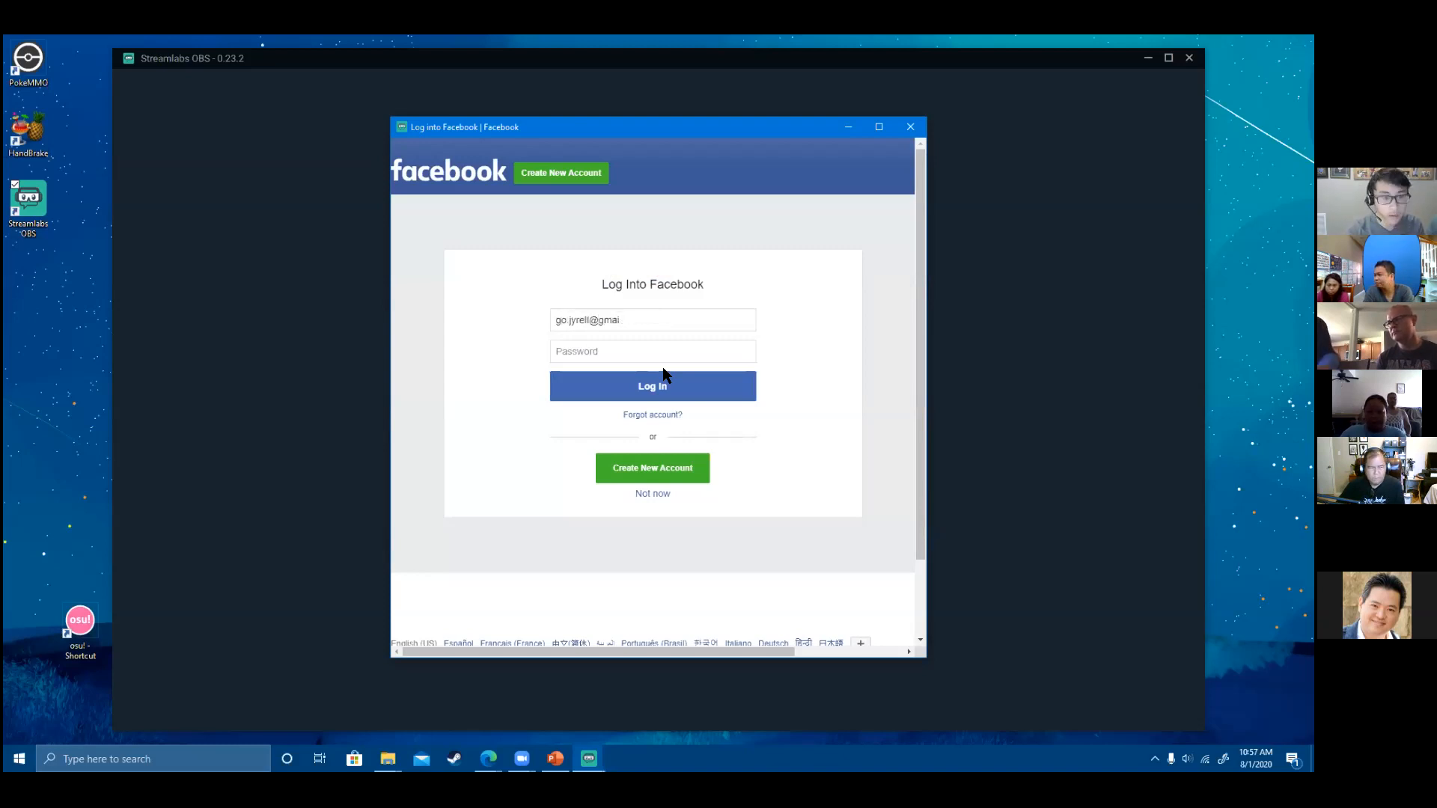
pyautogui.click(665, 358)
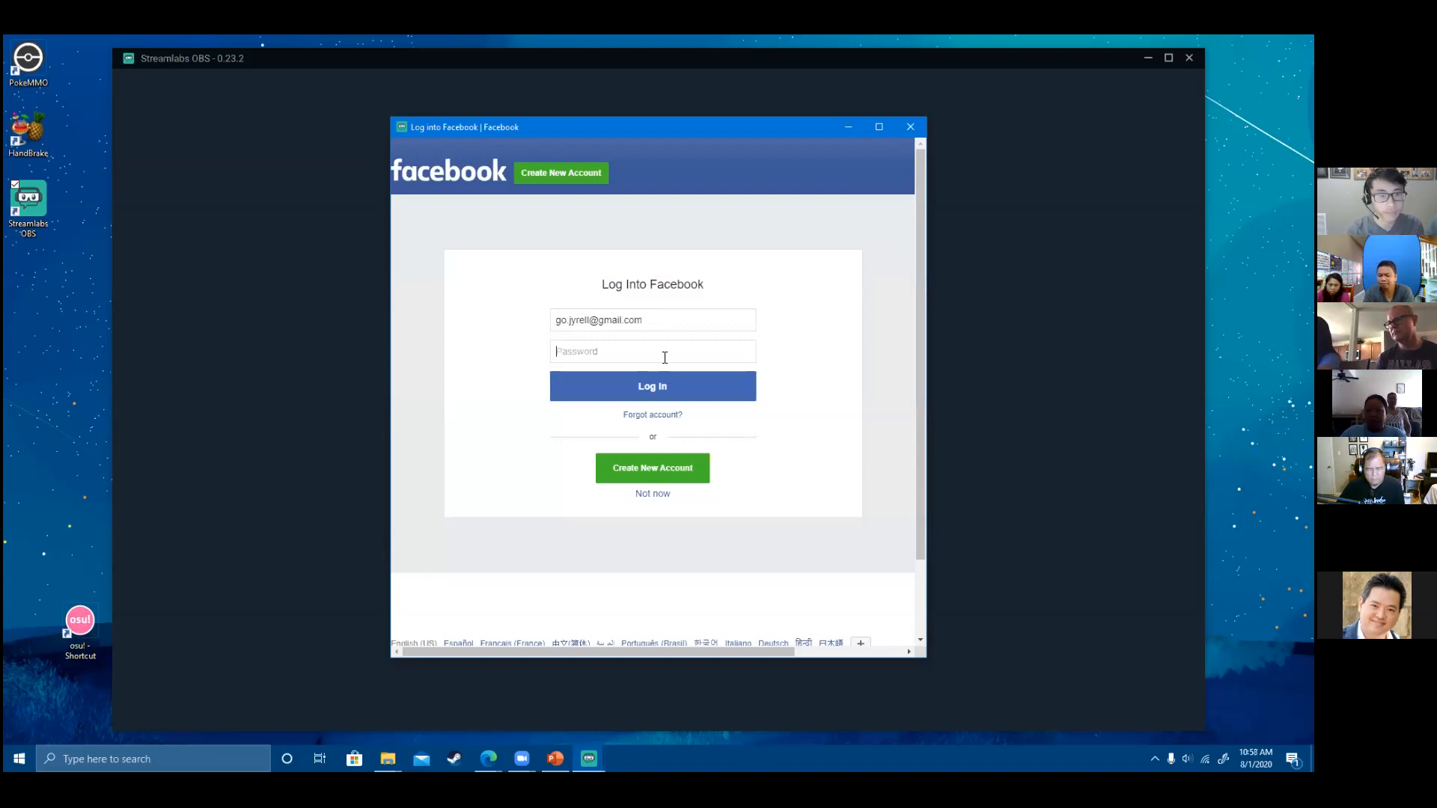
pyautogui.write('•••••••••••')
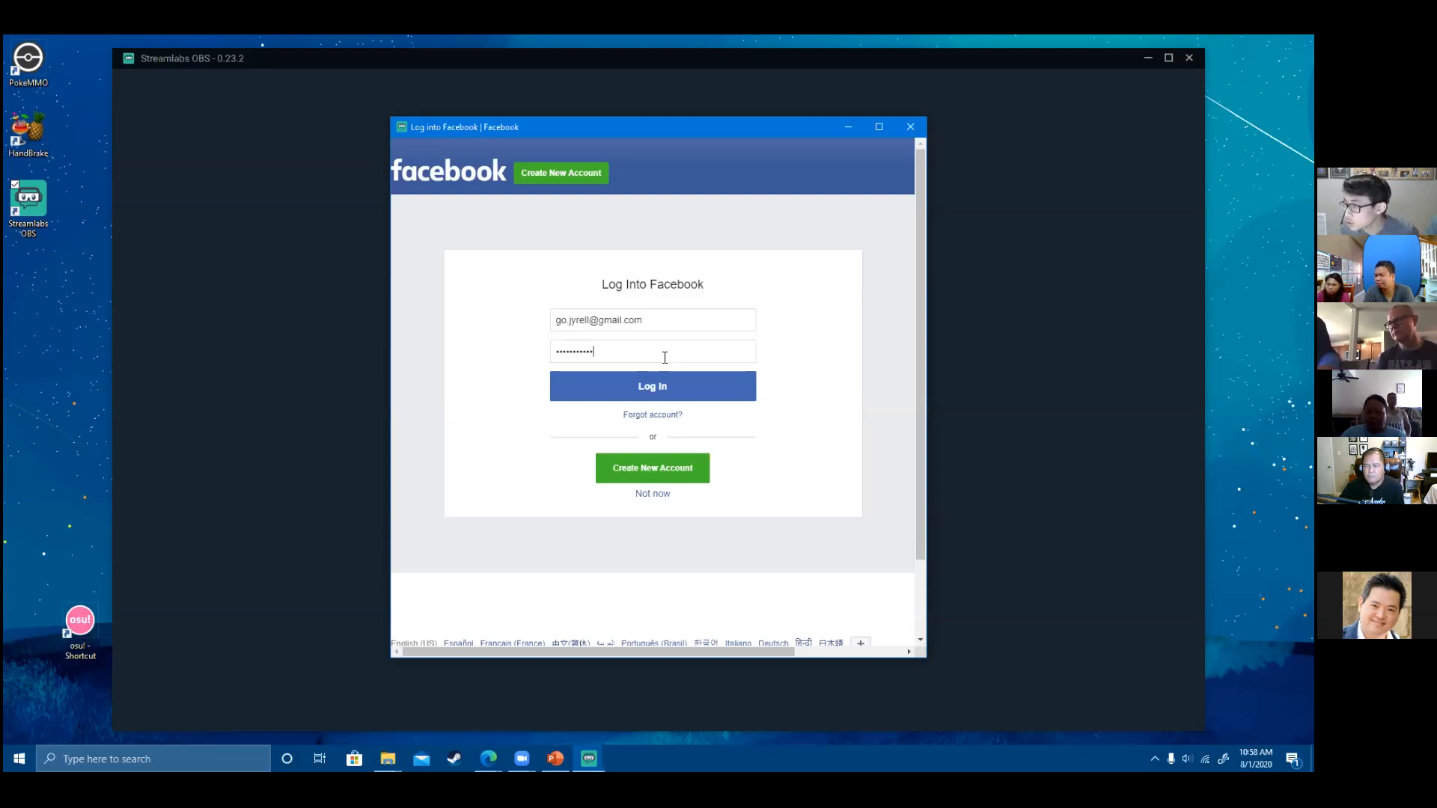
pyautogui.click(685, 393)
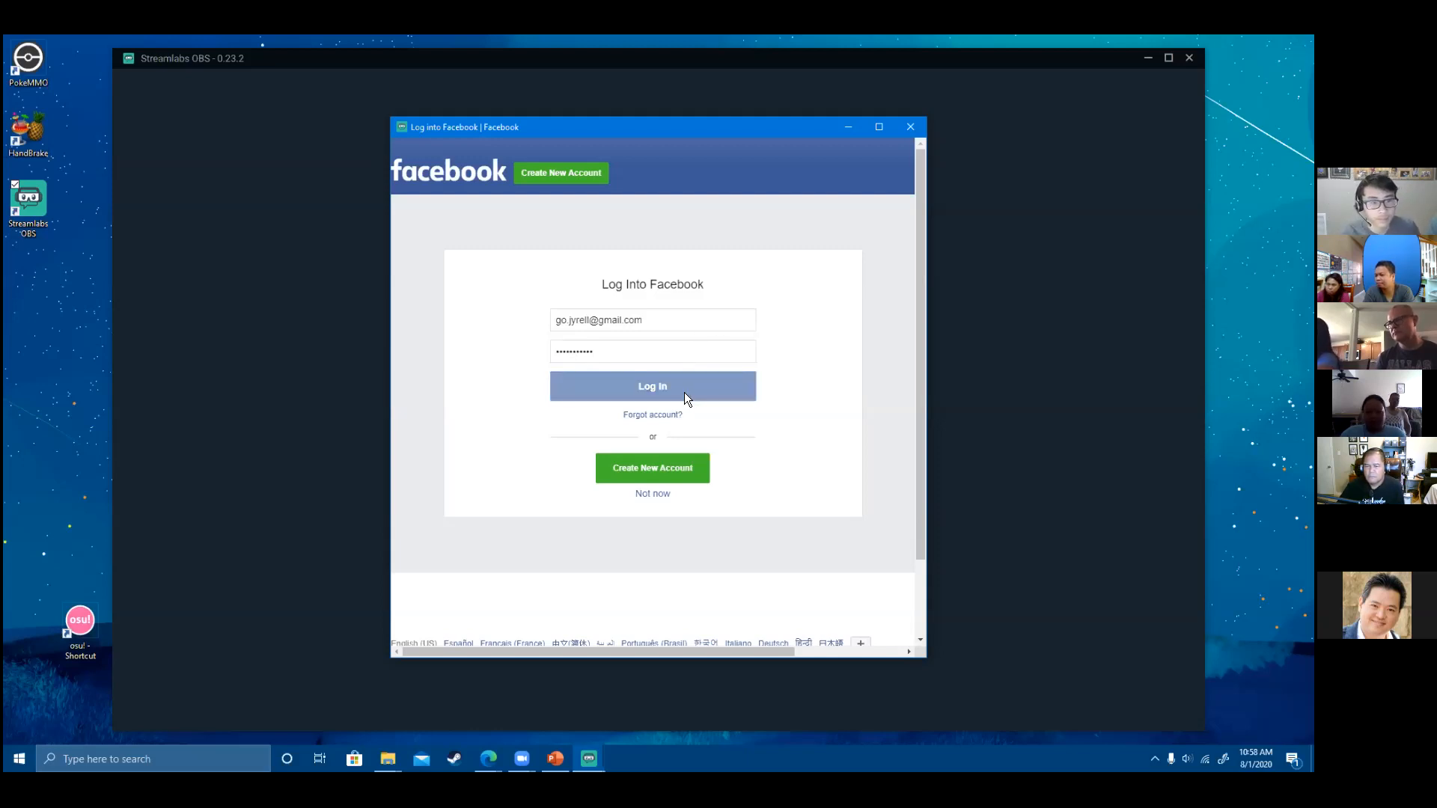
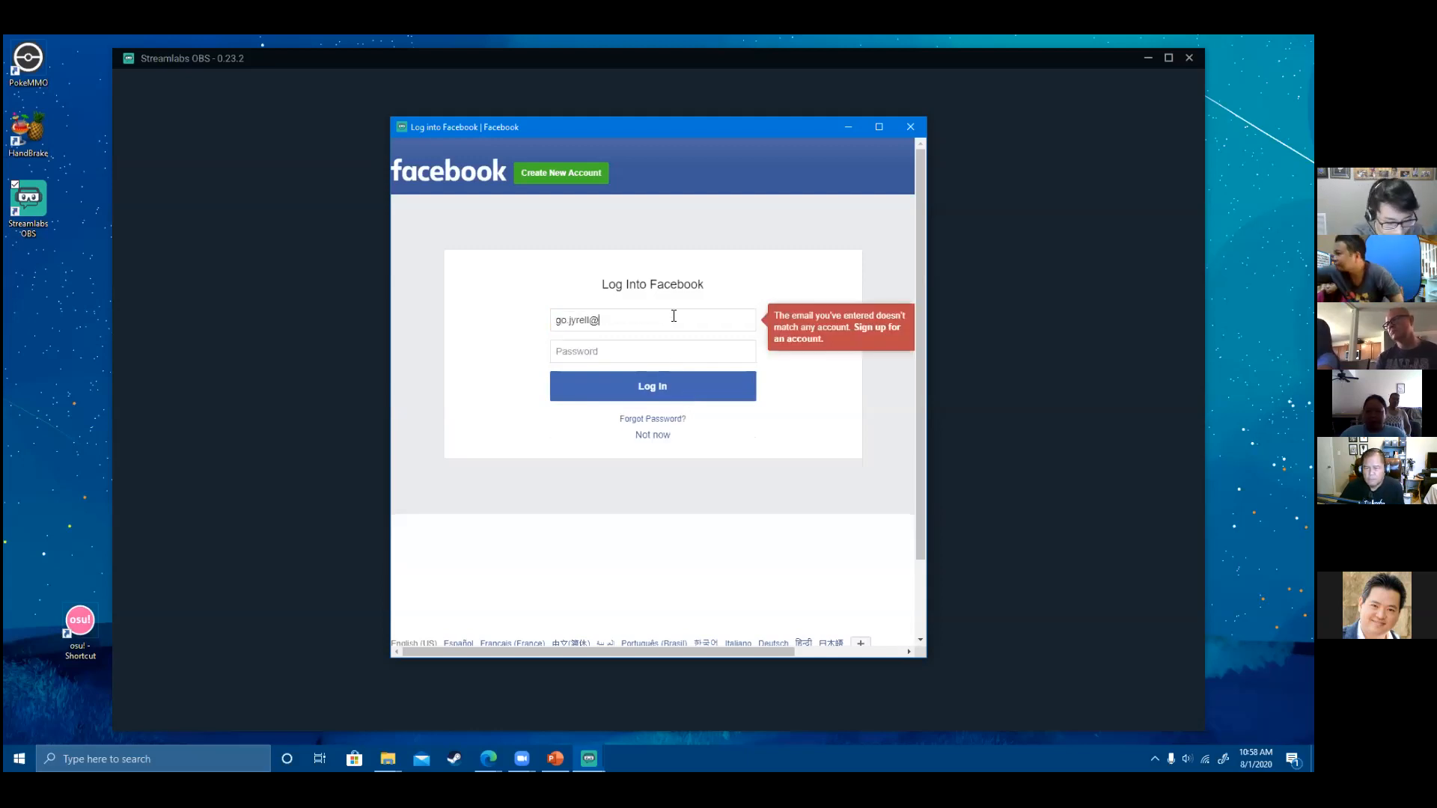
# - Retry the Facebook login, switching to the correct e-mail address and re-entering the password
pyautogui.click(626, 348)
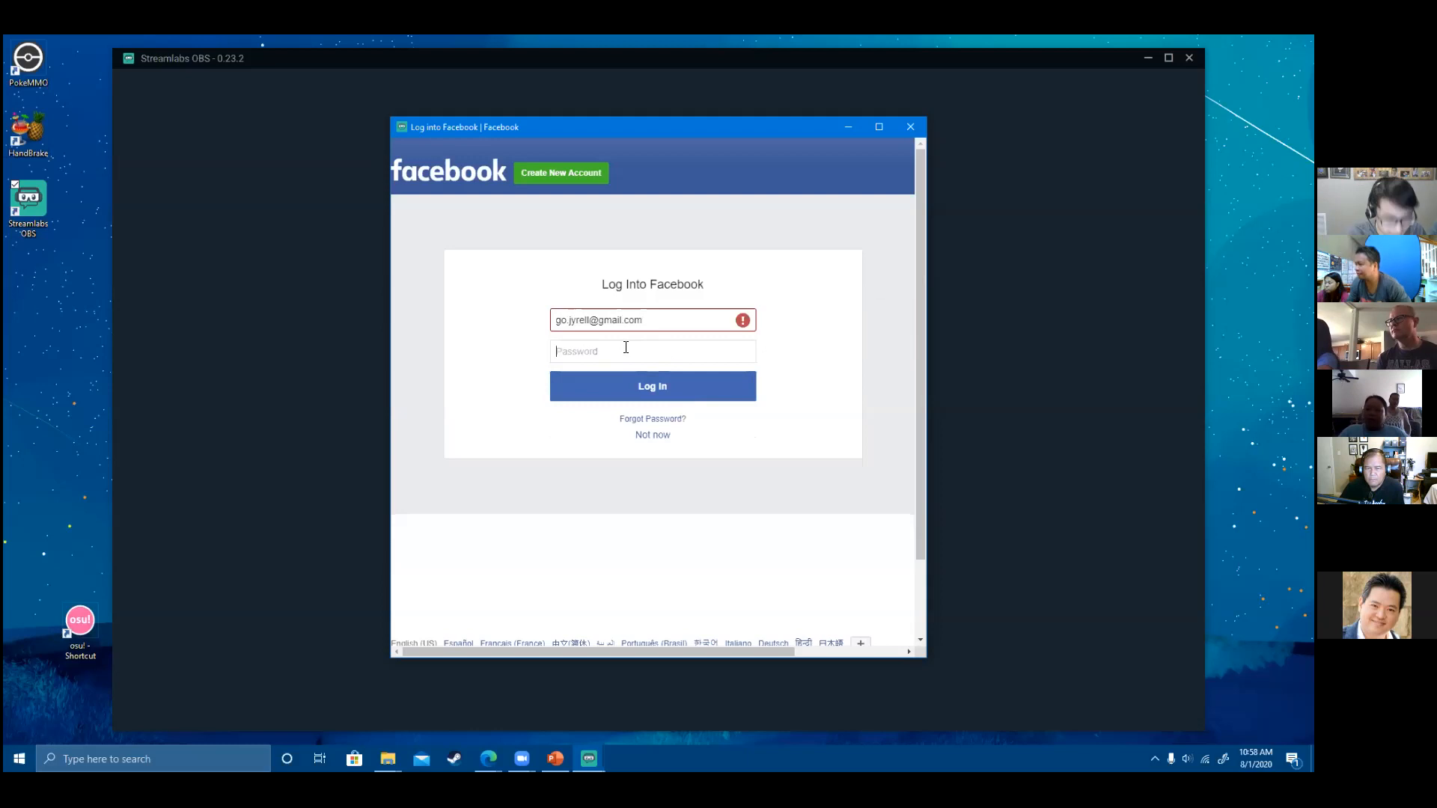
pyautogui.write('••••')
pyautogui.press('Return')
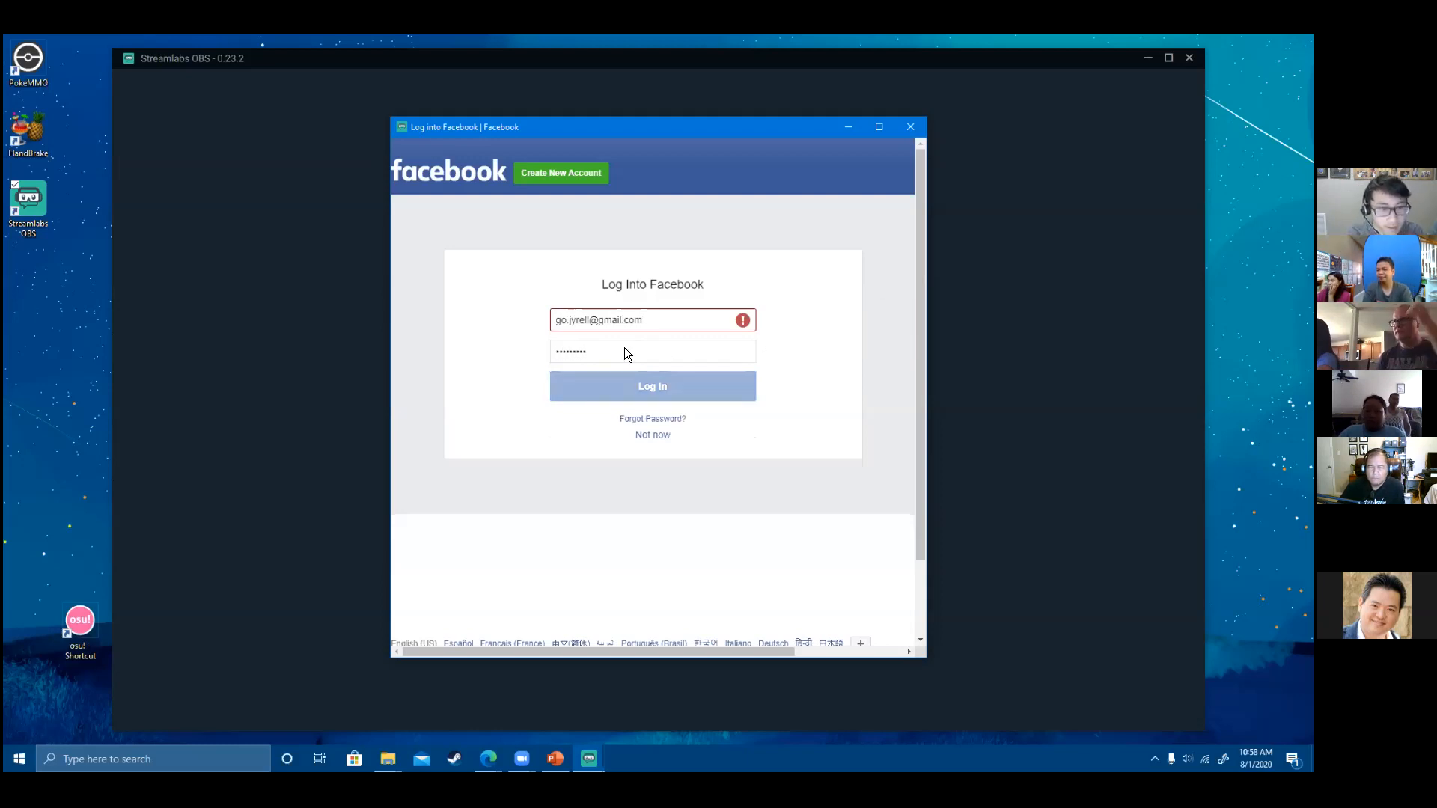
pyautogui.click(633, 325)
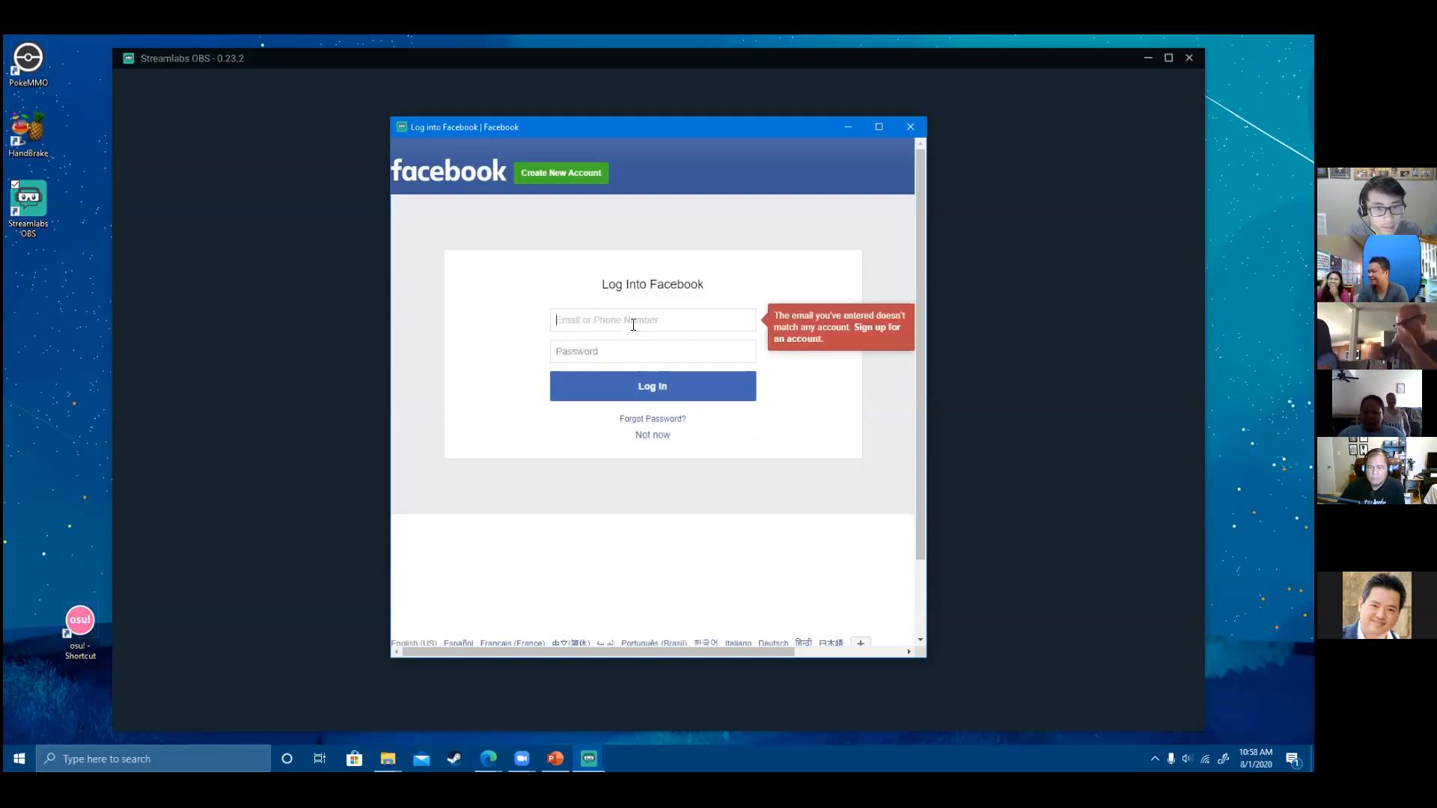
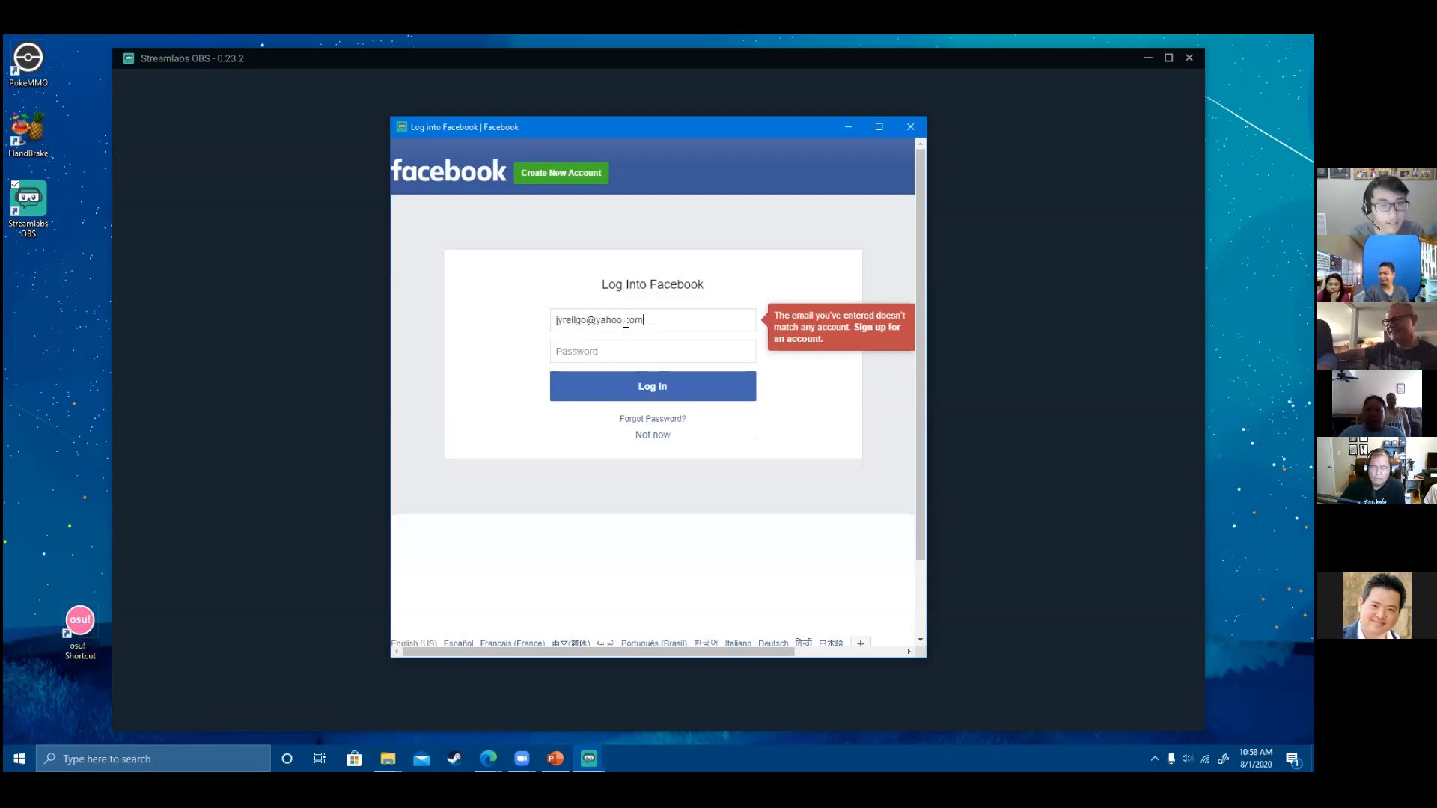
pyautogui.click(633, 348)
pyautogui.write('******')
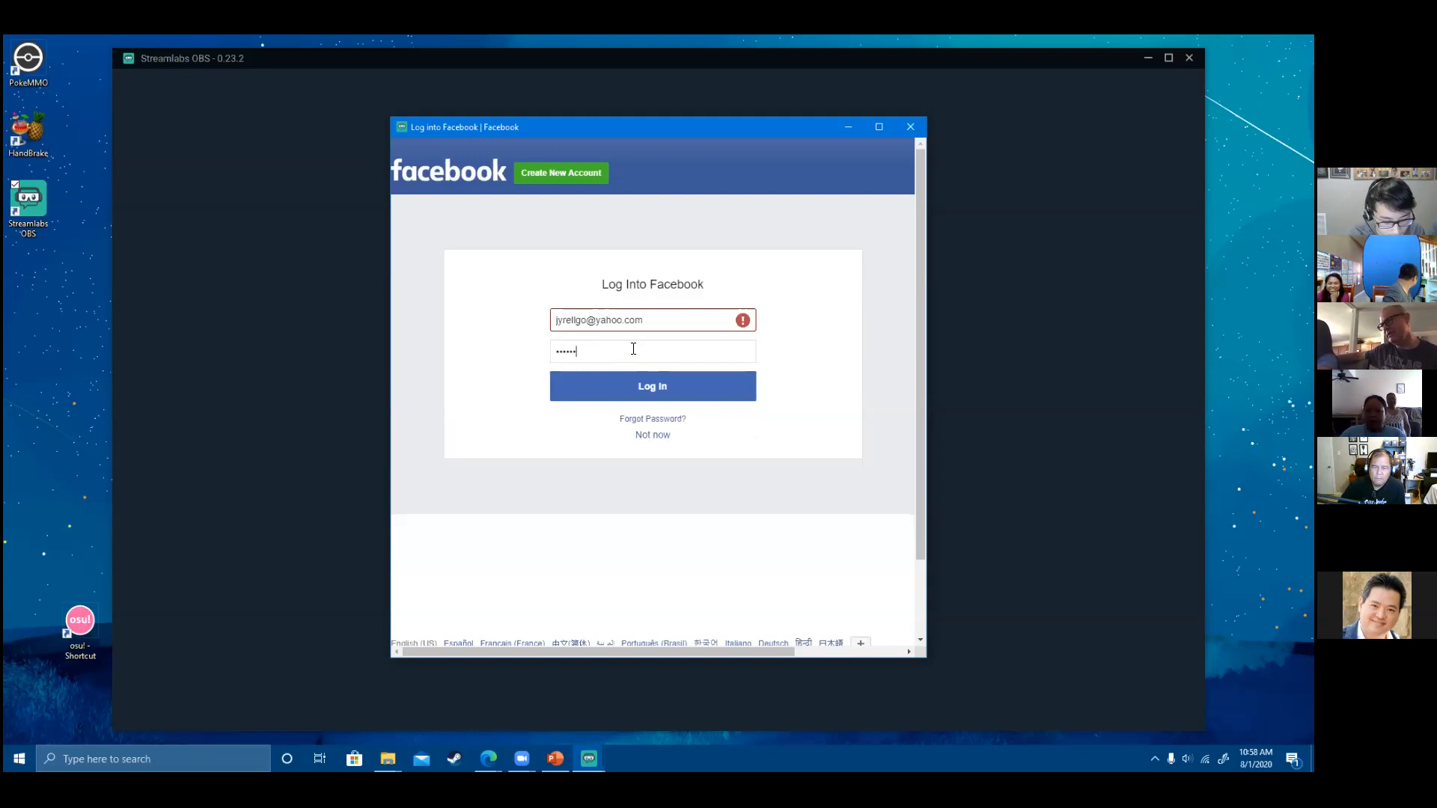
pyautogui.write('*')
pyautogui.press('Return')
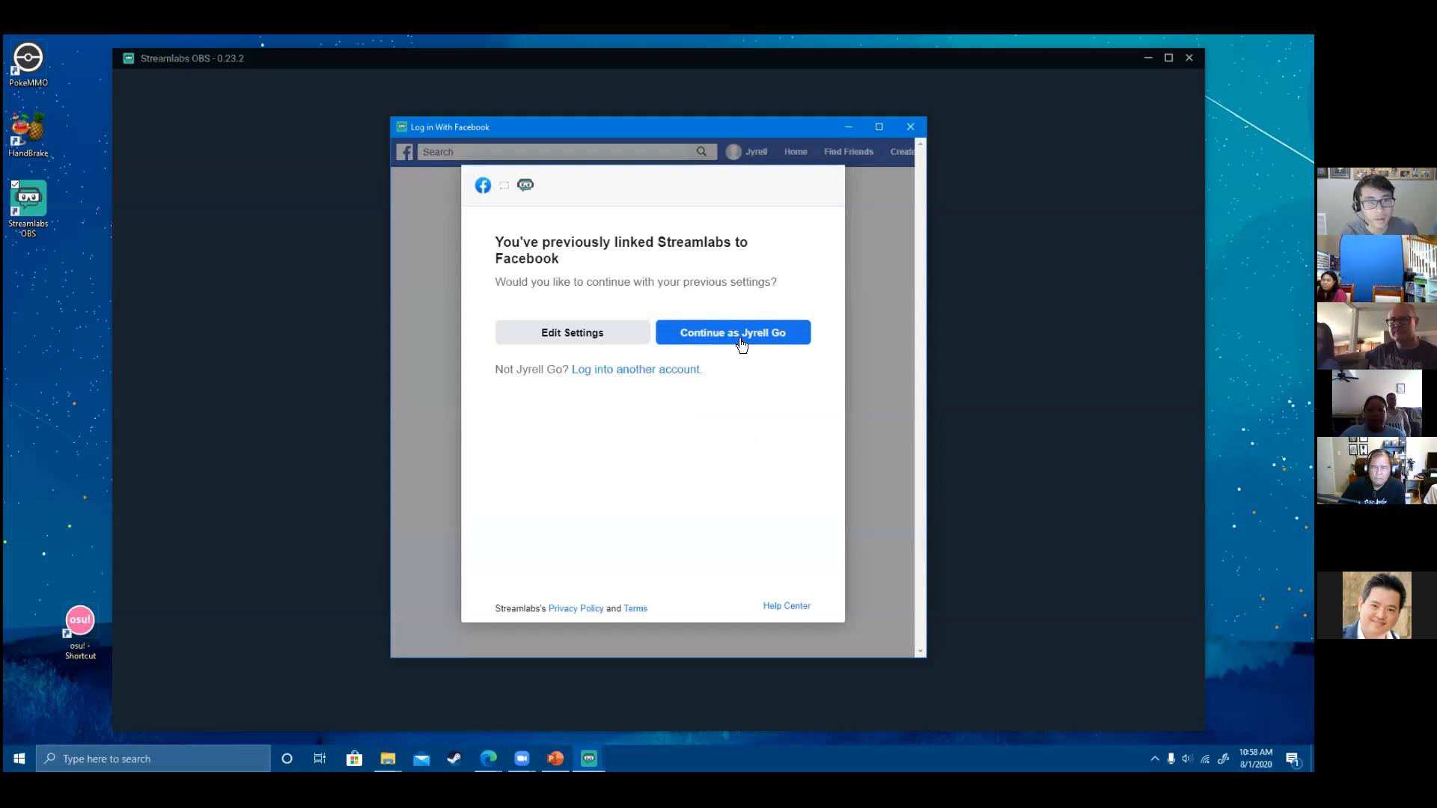
# - Continue as the linked account, start fresh, and select Microphone (9- USB Audio Device)
pyautogui.click(740, 337)
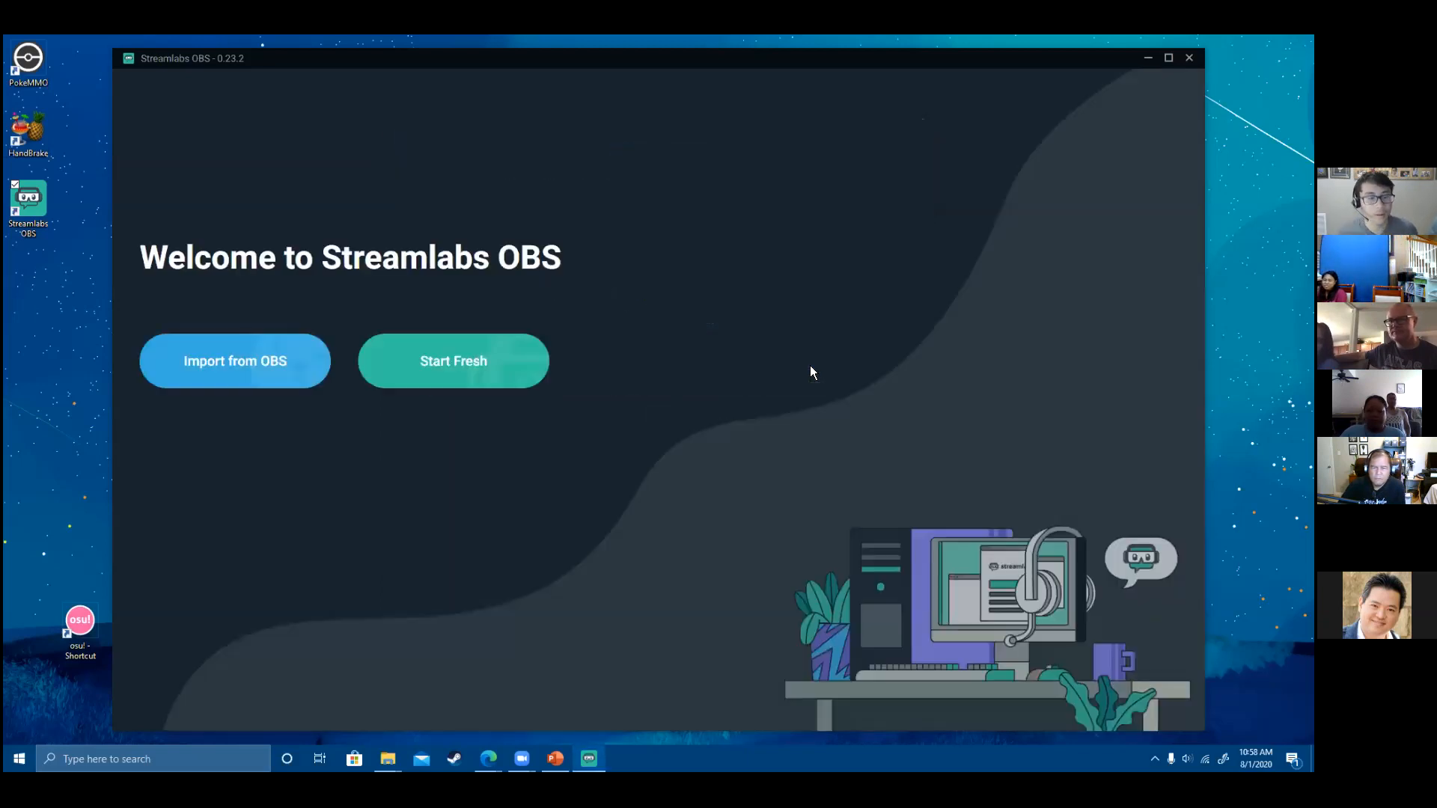
pyautogui.click(485, 363)
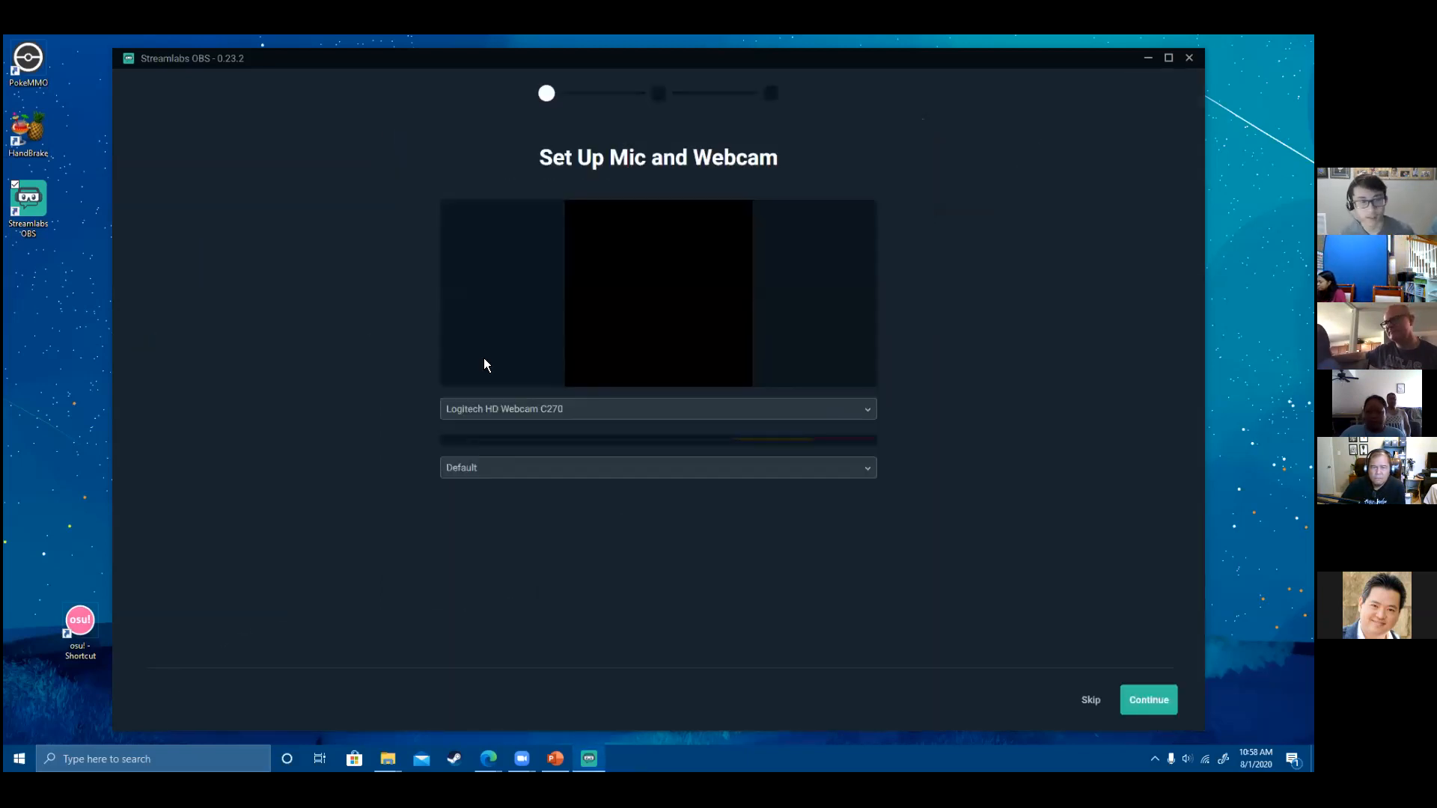
pyautogui.click(796, 468)
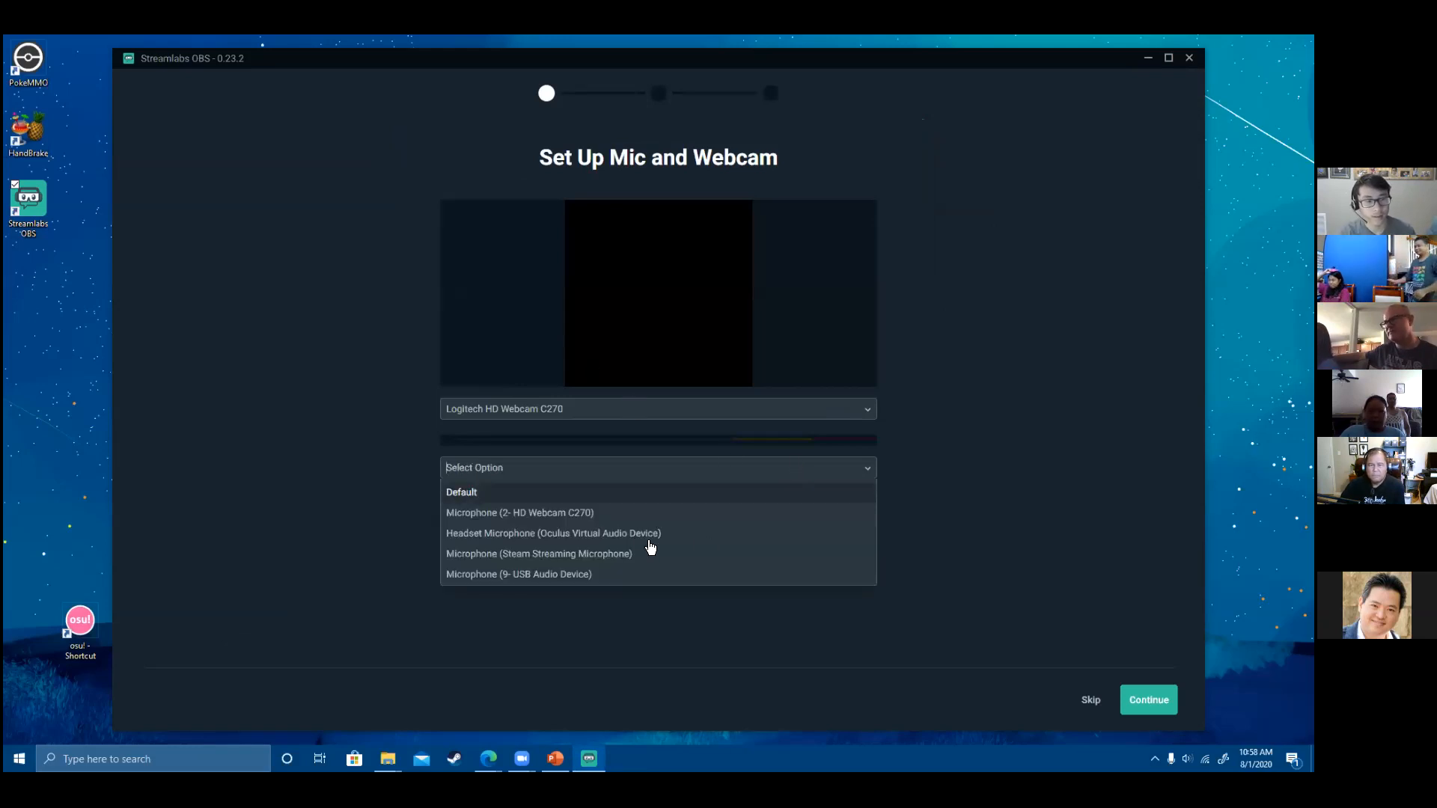
pyautogui.click(688, 573)
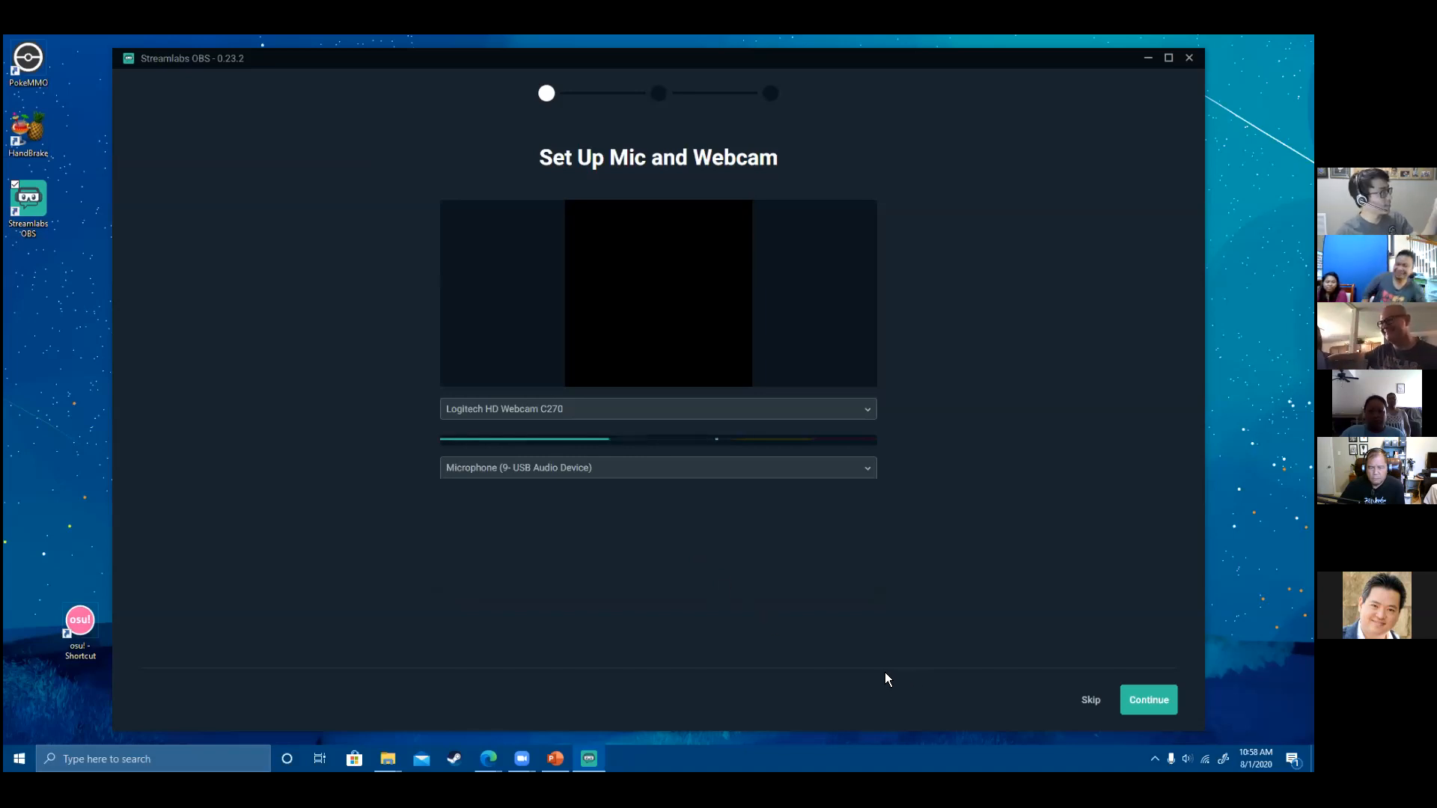
pyautogui.click(1137, 704)
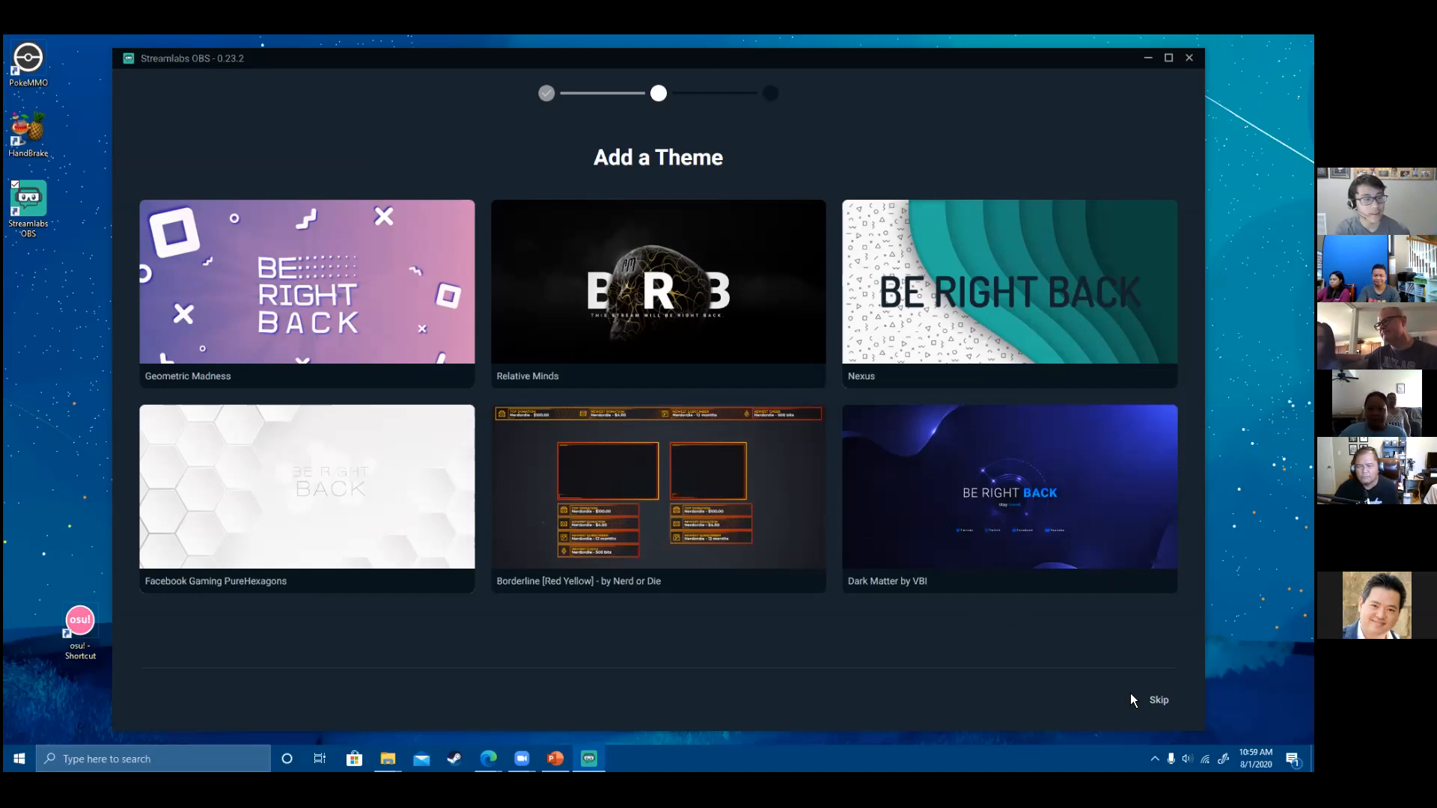
# - Skip the theme and Prime offers and dismiss the Scene Collections tip
pyautogui.click(1158, 701)
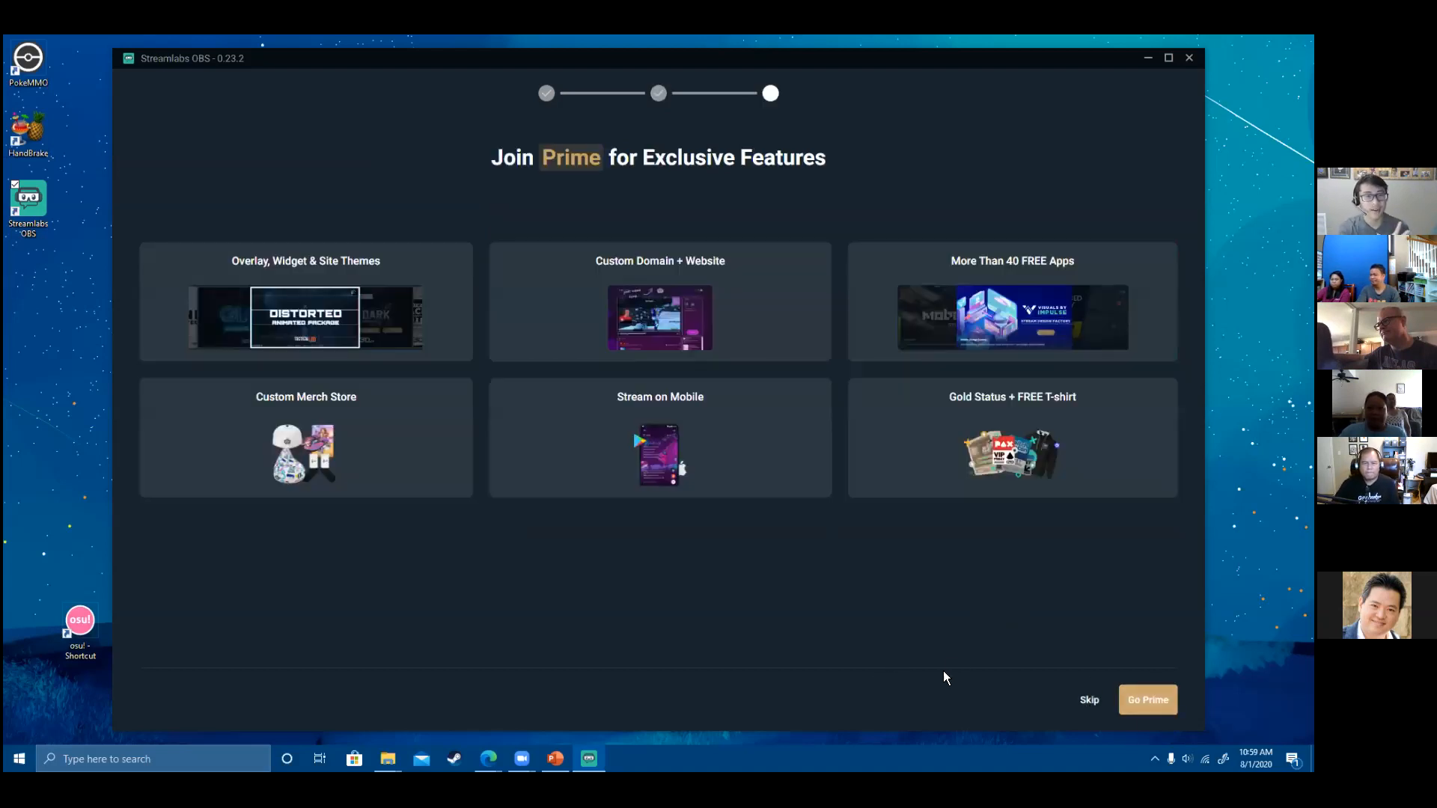
pyautogui.click(1094, 701)
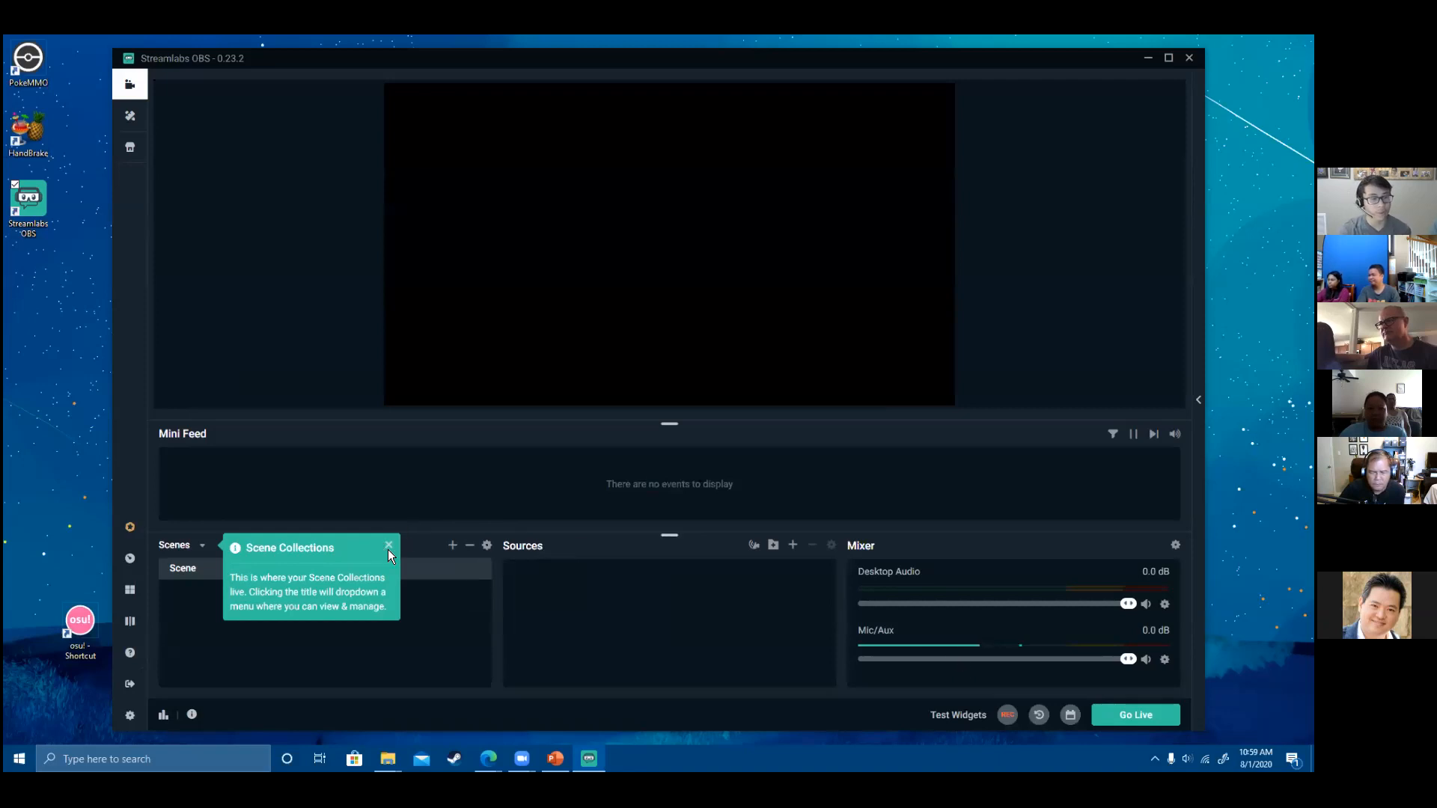
pyautogui.click(388, 549)
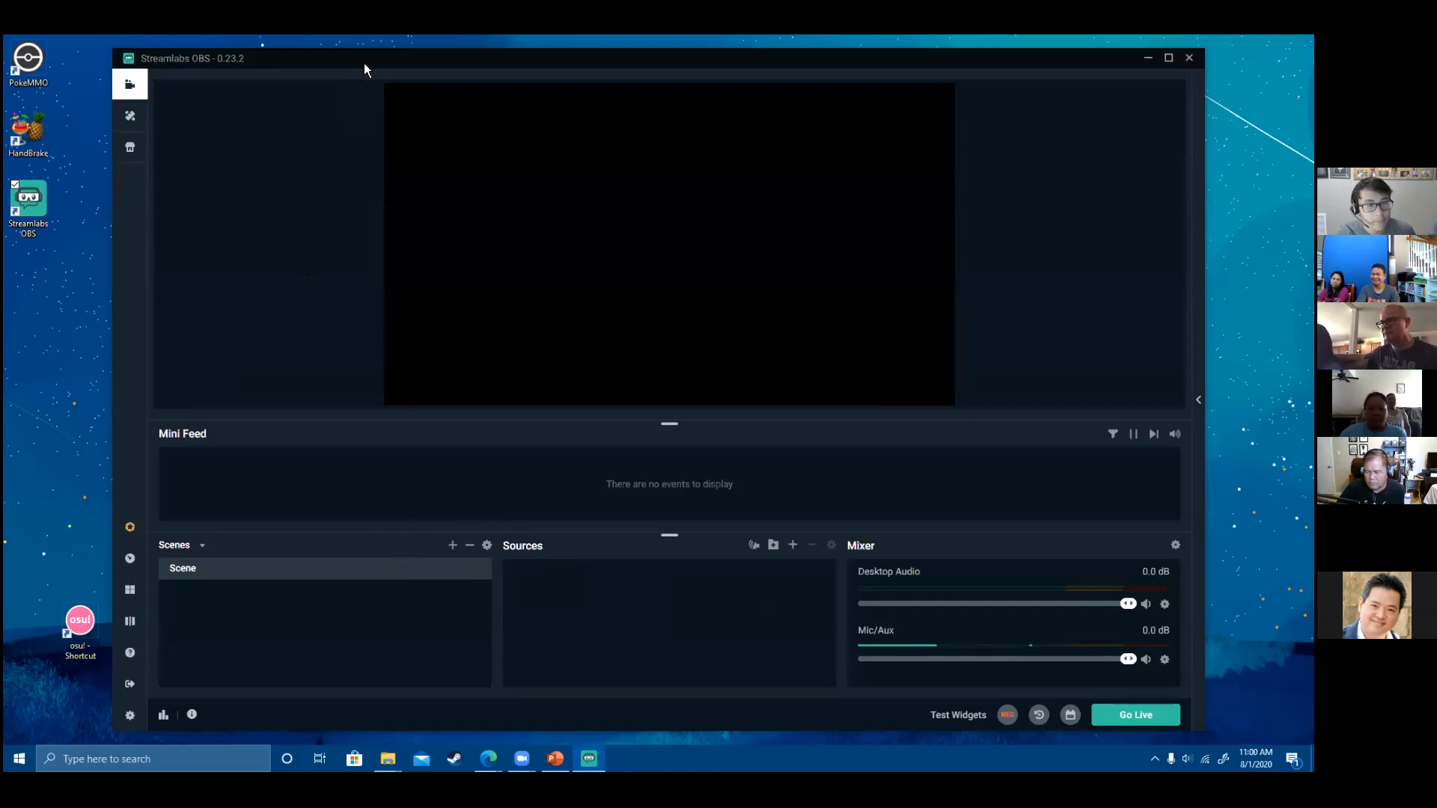
pyautogui.moveTo(364, 65); pyautogui.dragTo(367, 70)
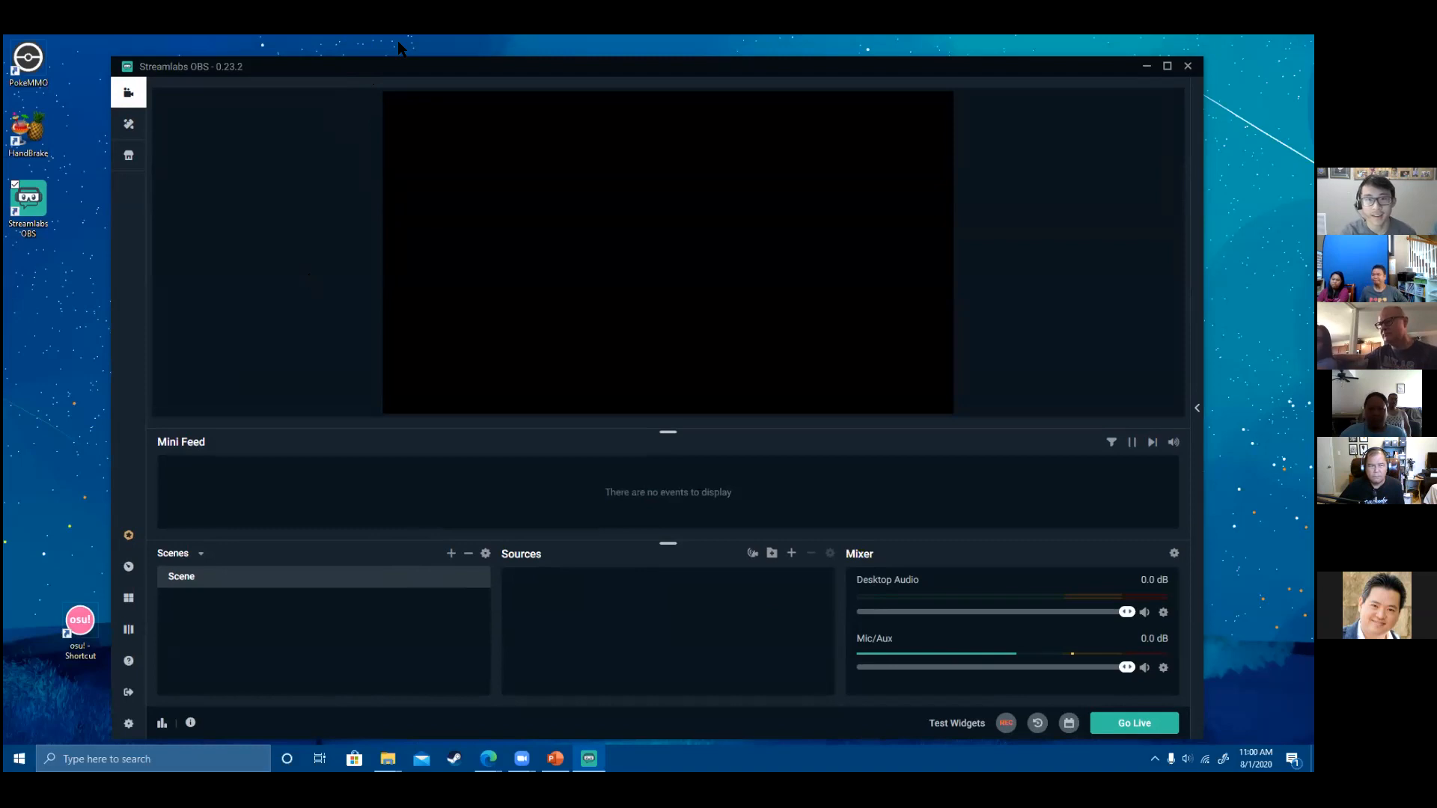
pyautogui.moveTo(1015, 72); pyautogui.dragTo(1012, 63)
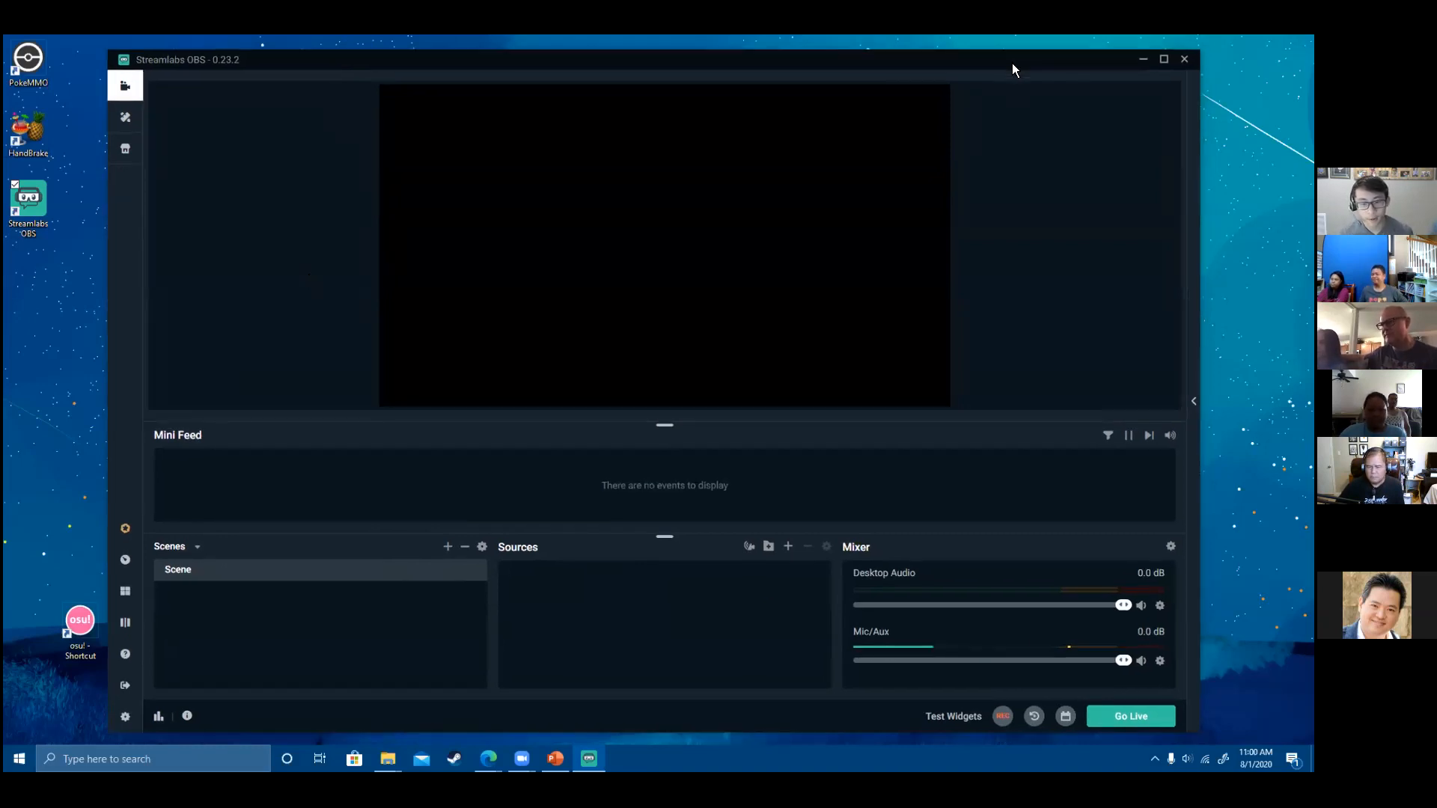
# - Pick Text (GDI+) as the new source type and name it 'Hello'
pyautogui.click(789, 547)
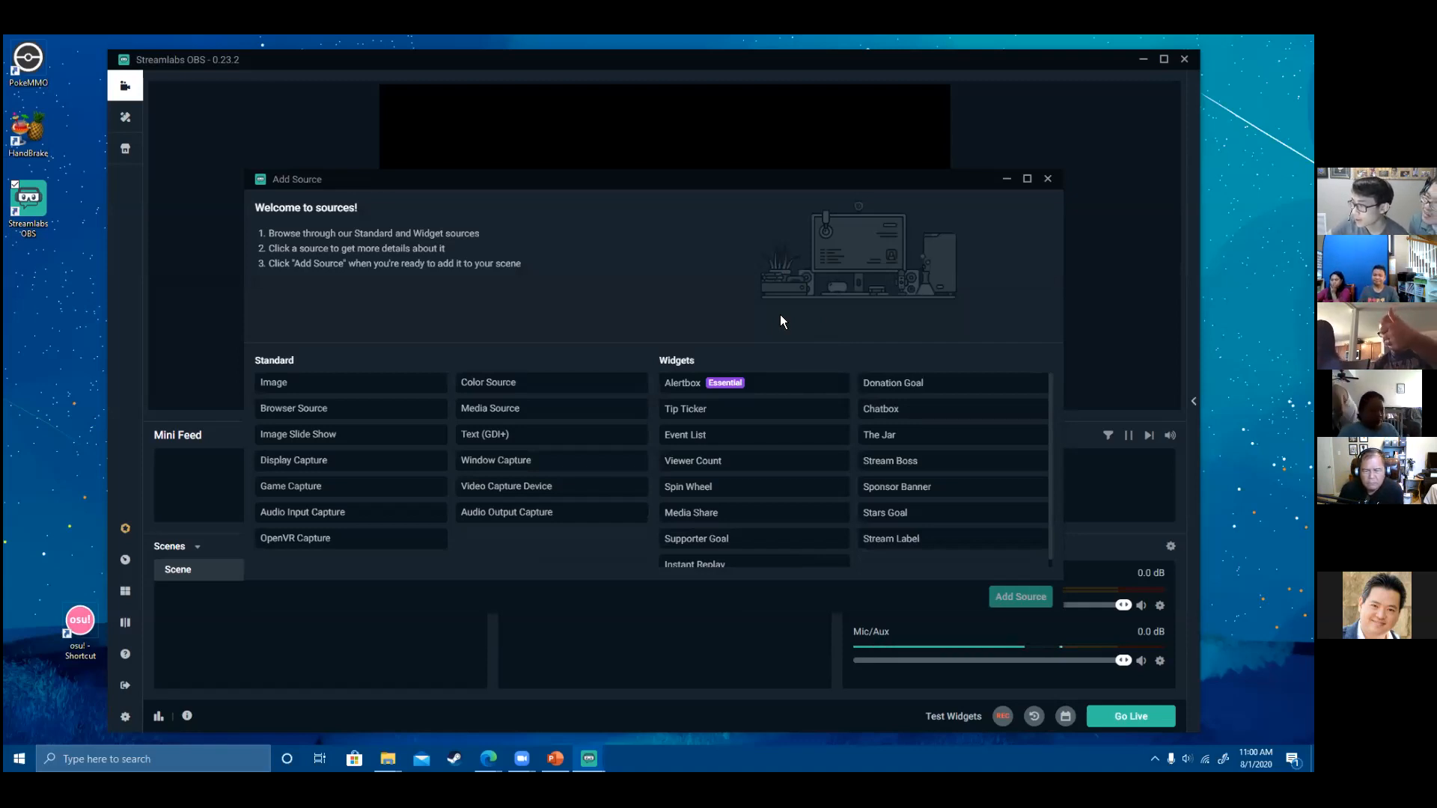
pyautogui.click(514, 449)
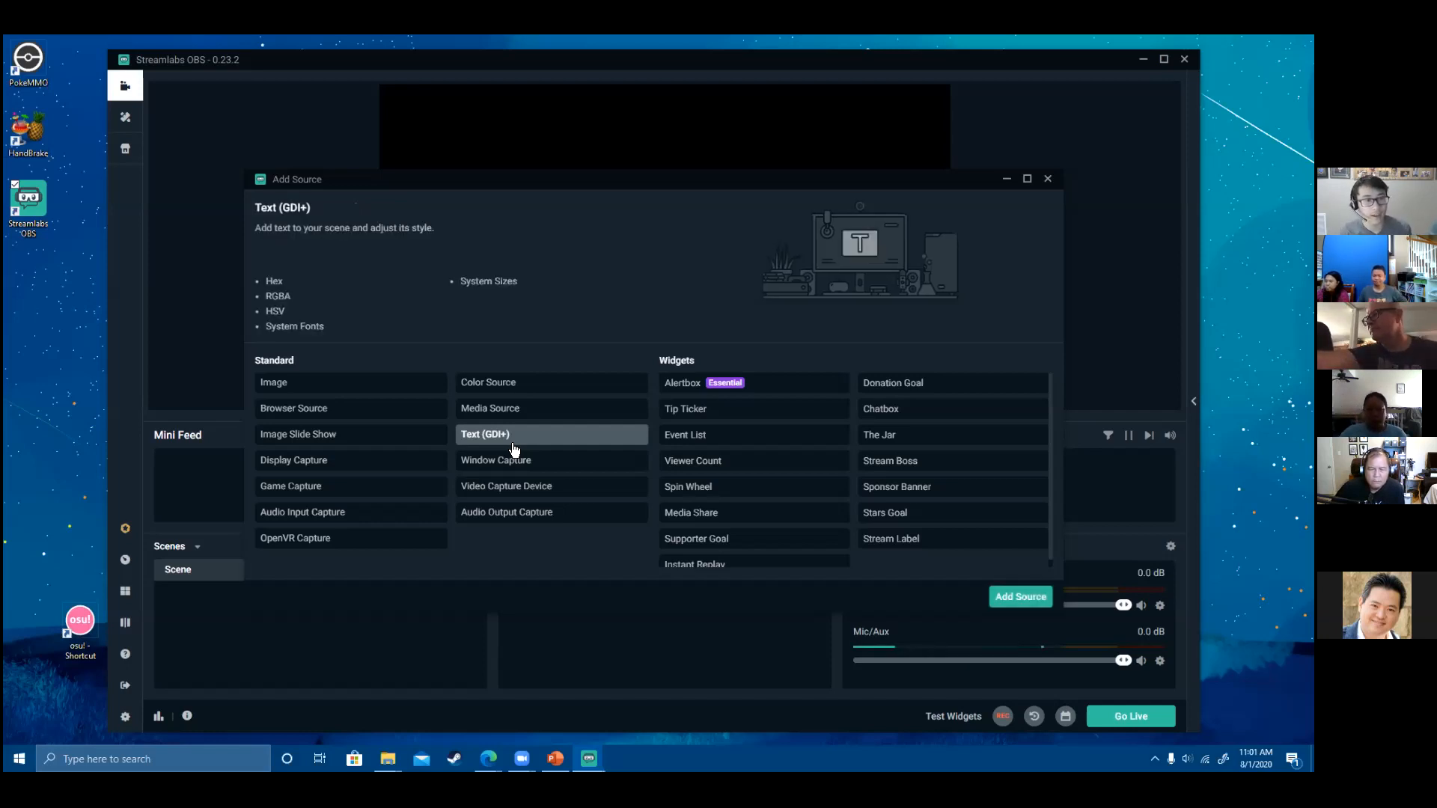
pyautogui.click(1020, 596)
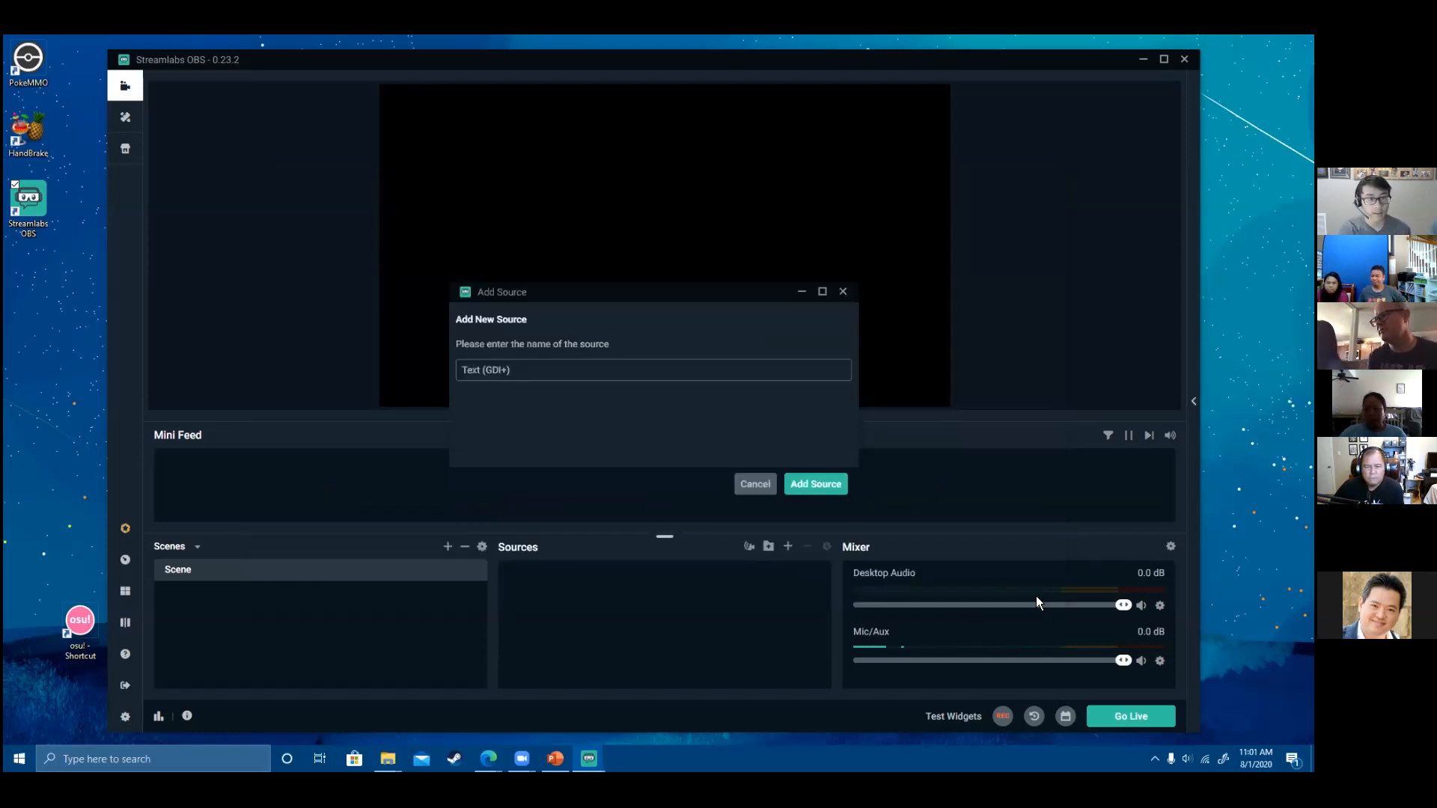
pyautogui.tripleClick(492, 368)
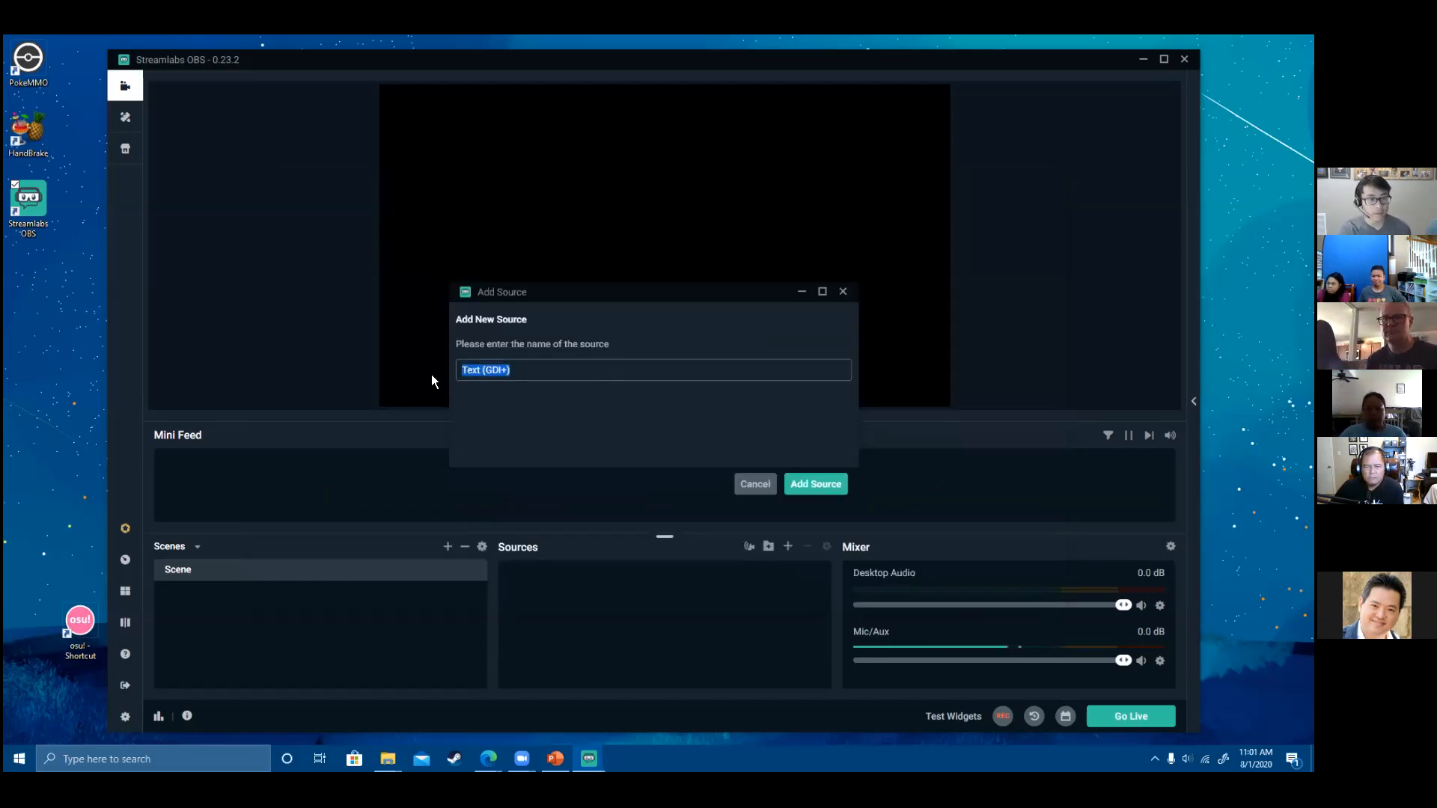
pyautogui.write('Hello')
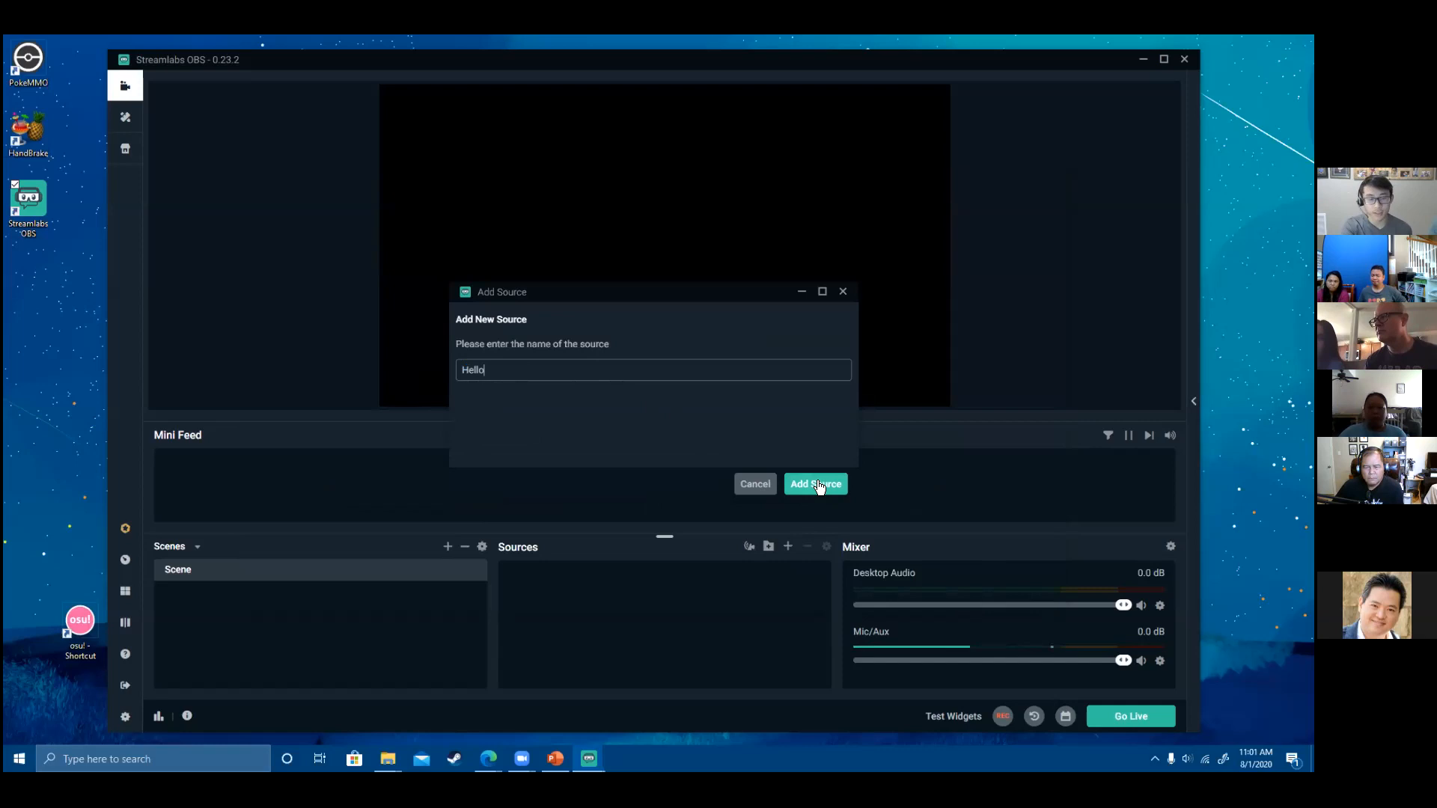
# - Create the Hello source and enter 'Hello World' as its text
pyautogui.click(819, 483)
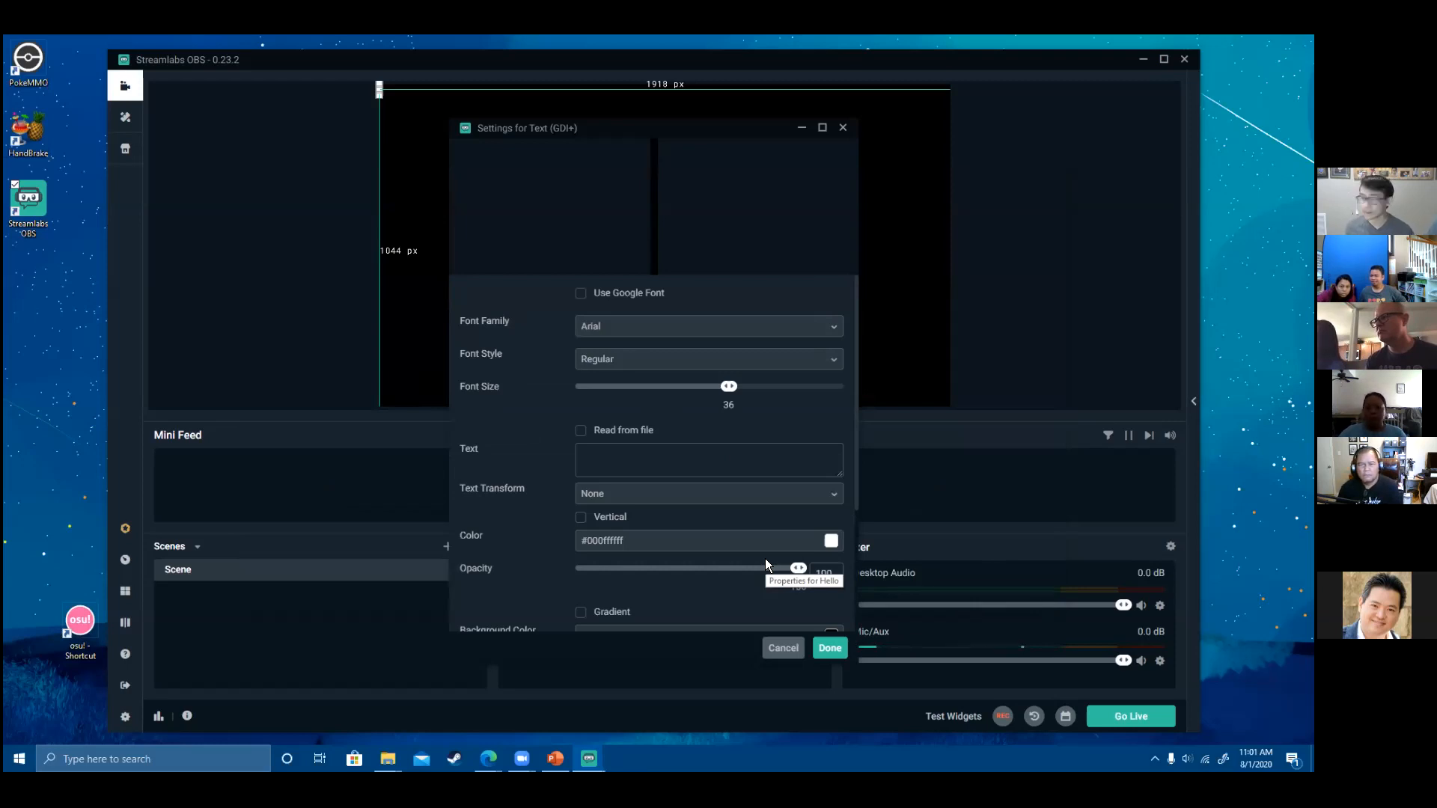
pyautogui.click(753, 450)
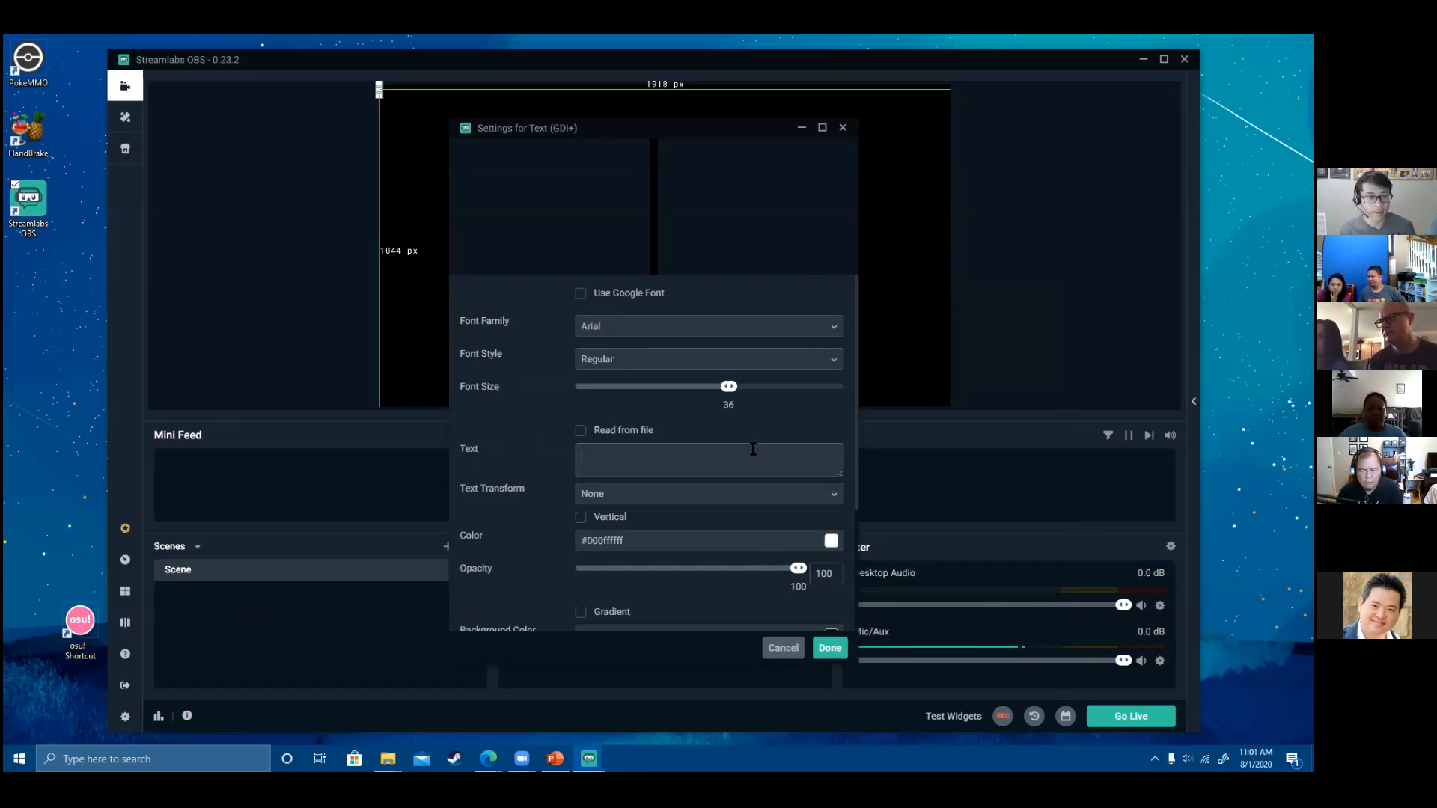
pyautogui.write('H')
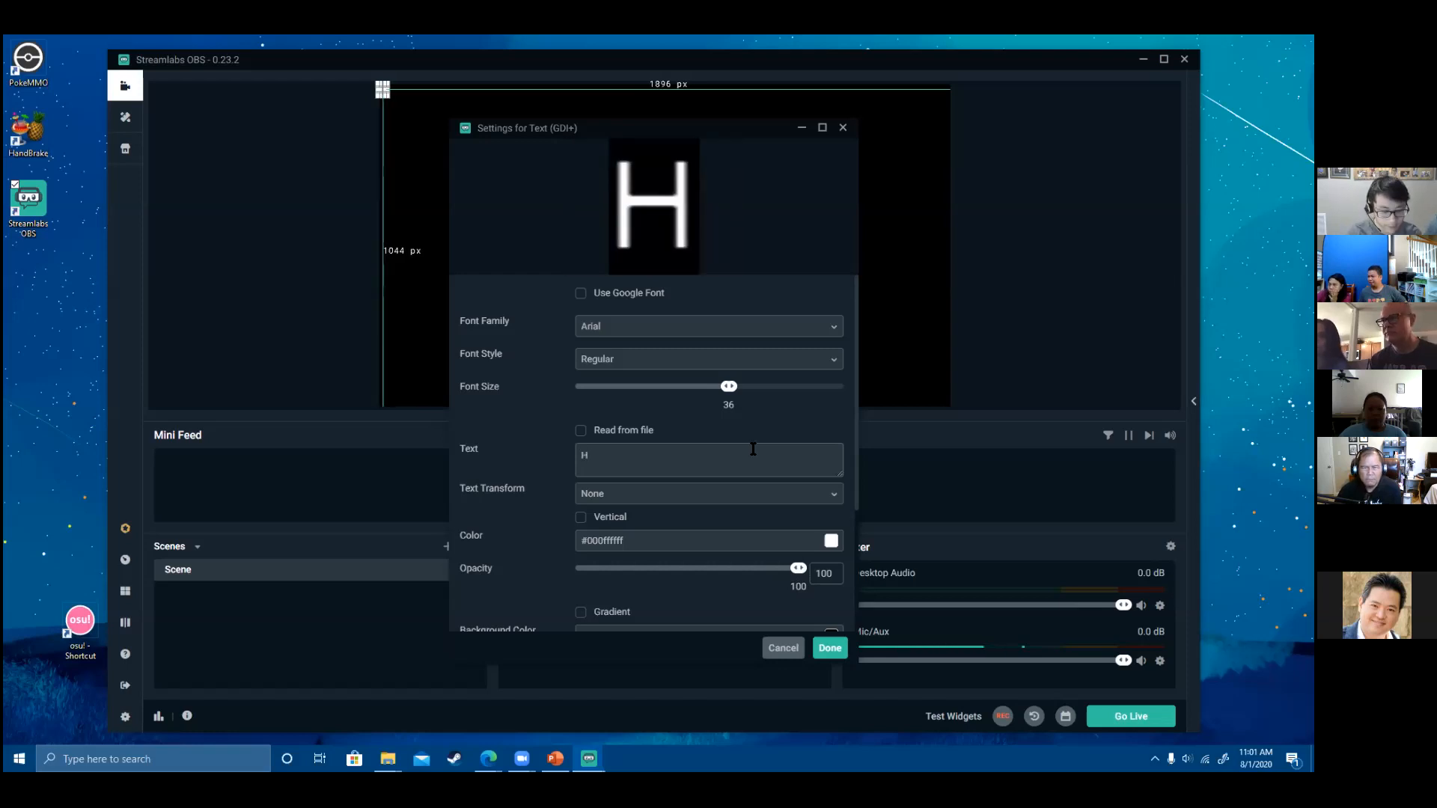
pyautogui.write('ello World')
# - Raise the font size to 288 and move the text to the lower middle of the preview
pyautogui.moveTo(730, 392); pyautogui.dragTo(750, 388)
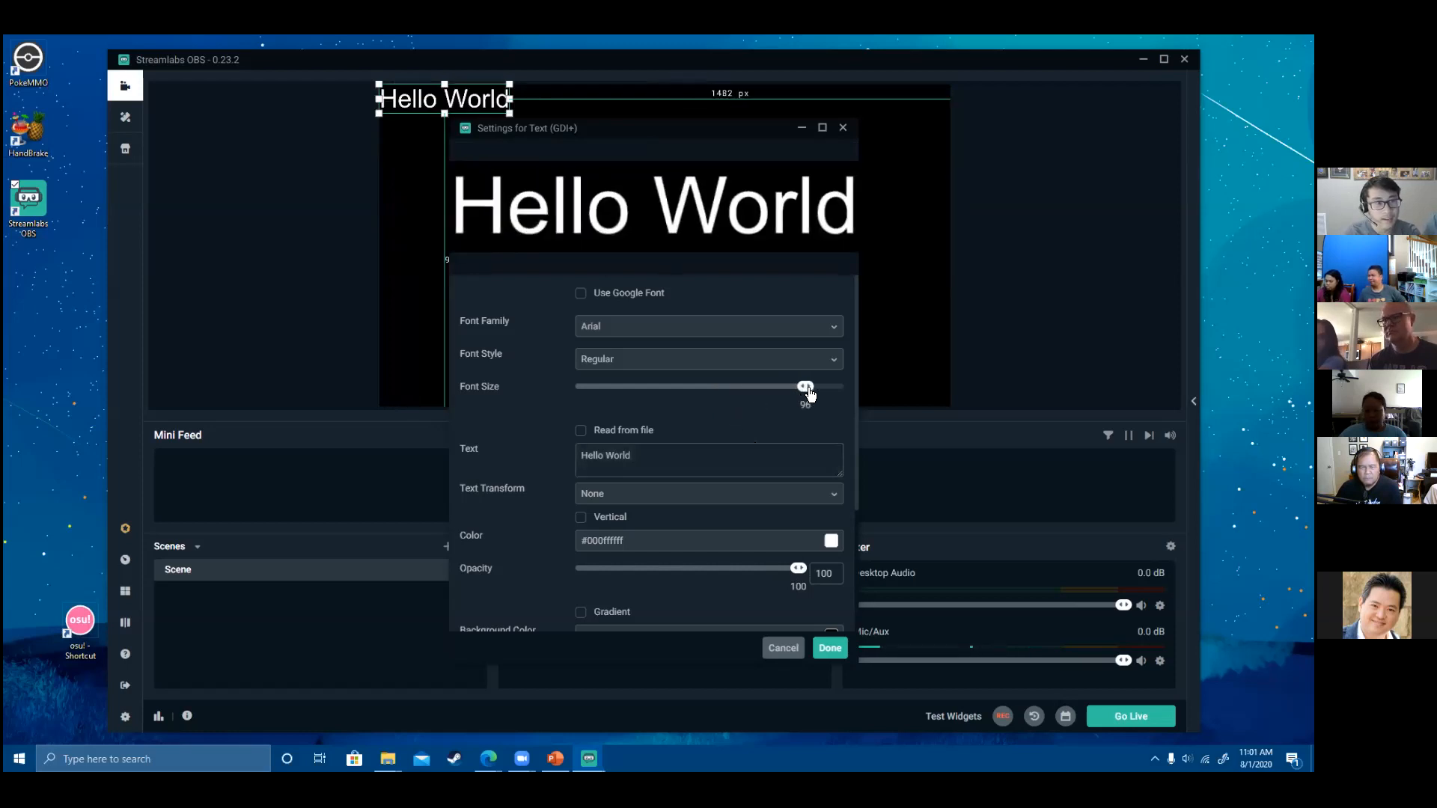
pyautogui.moveTo(809, 392); pyautogui.dragTo(843, 389)
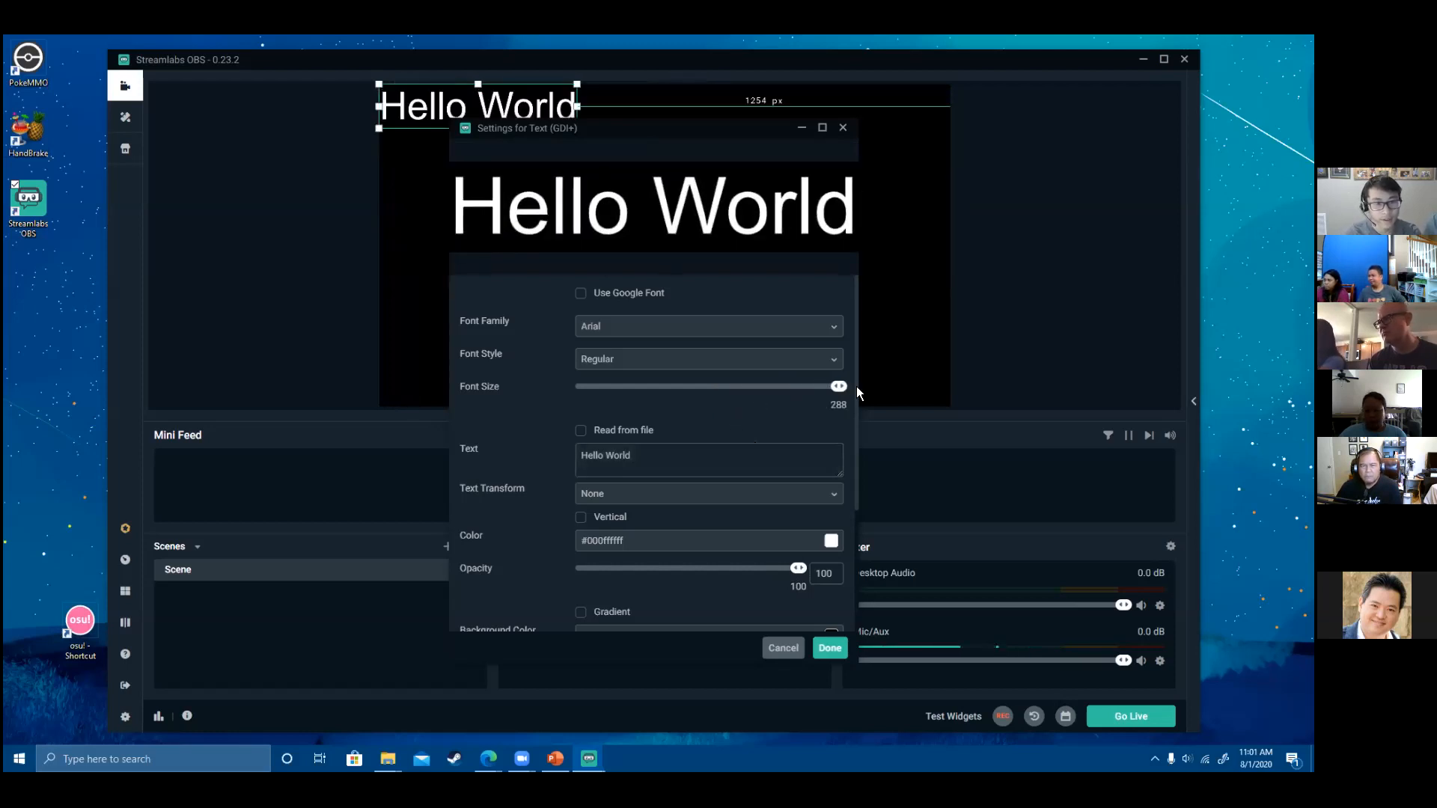
pyautogui.scroll(-2, 794, 543)
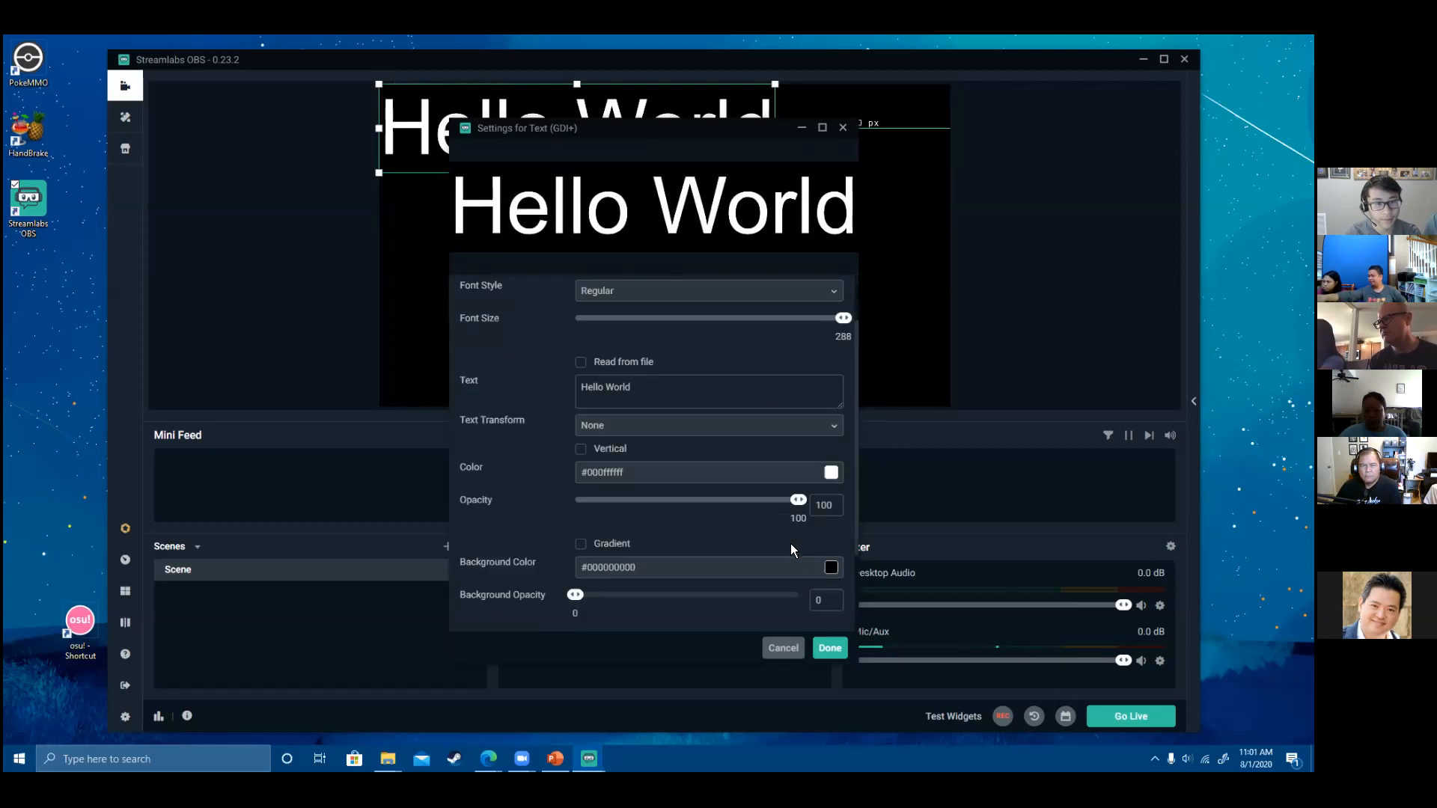
pyautogui.click(829, 648)
pyautogui.moveTo(693, 186); pyautogui.dragTo(732, 343)
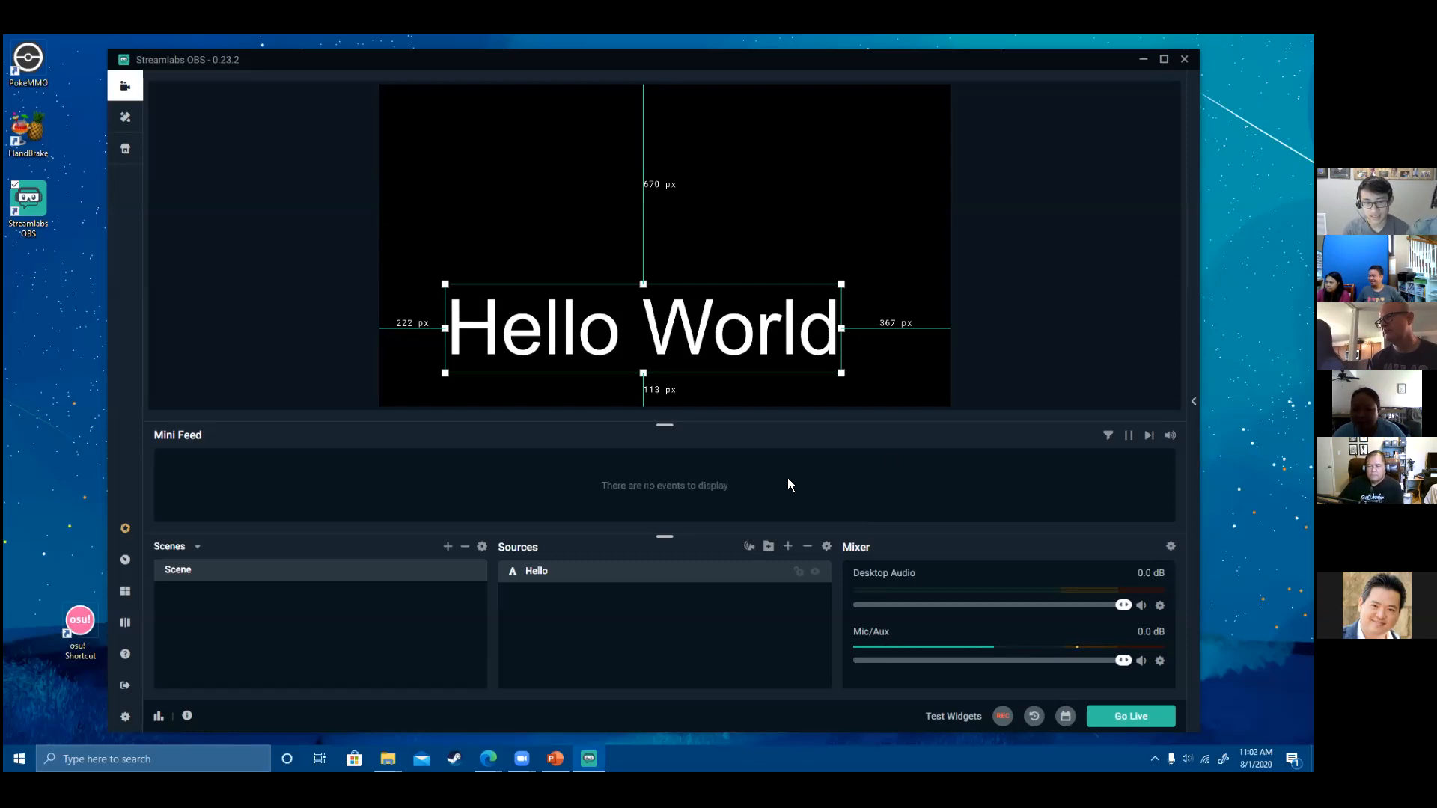
pyautogui.click(789, 548)
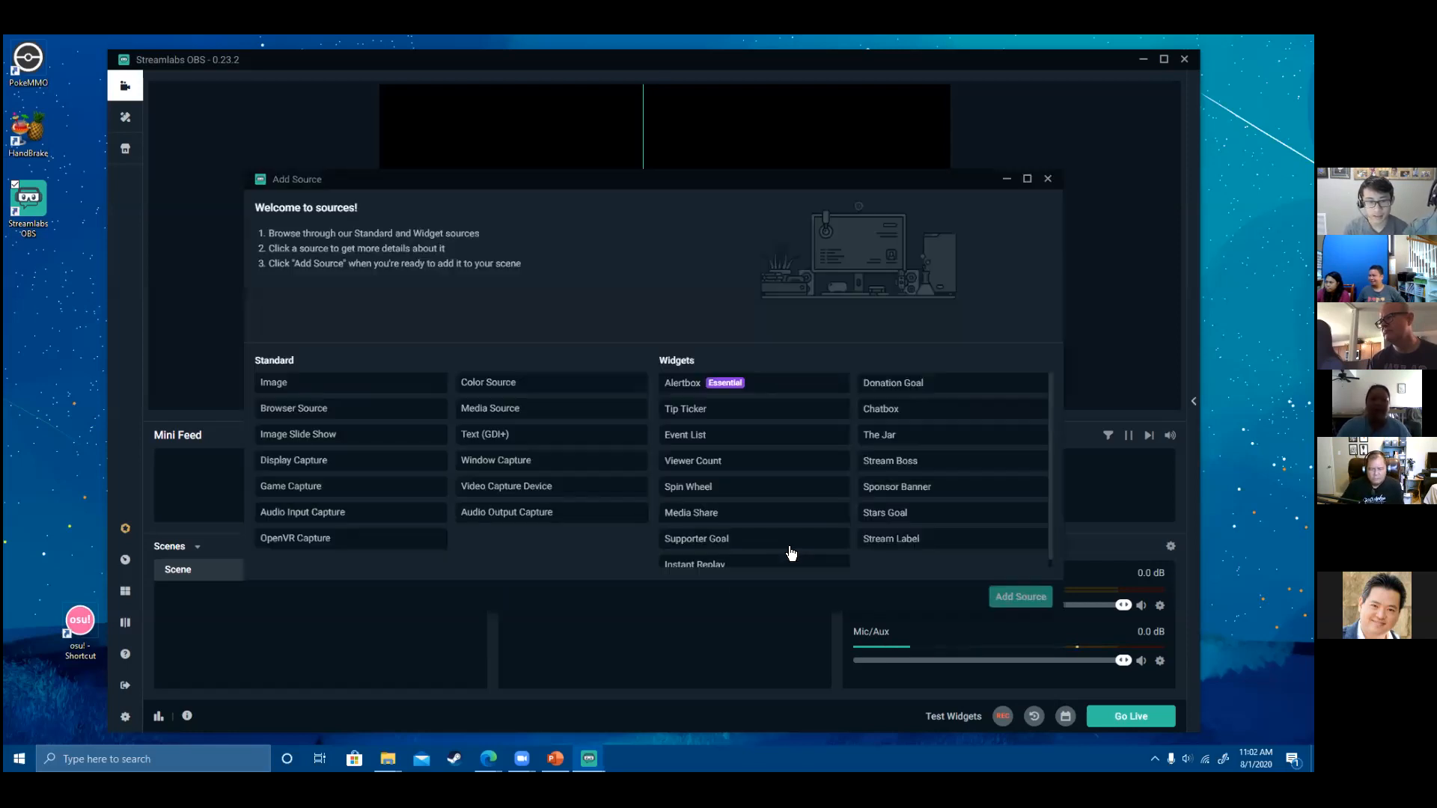
pyautogui.click(547, 438)
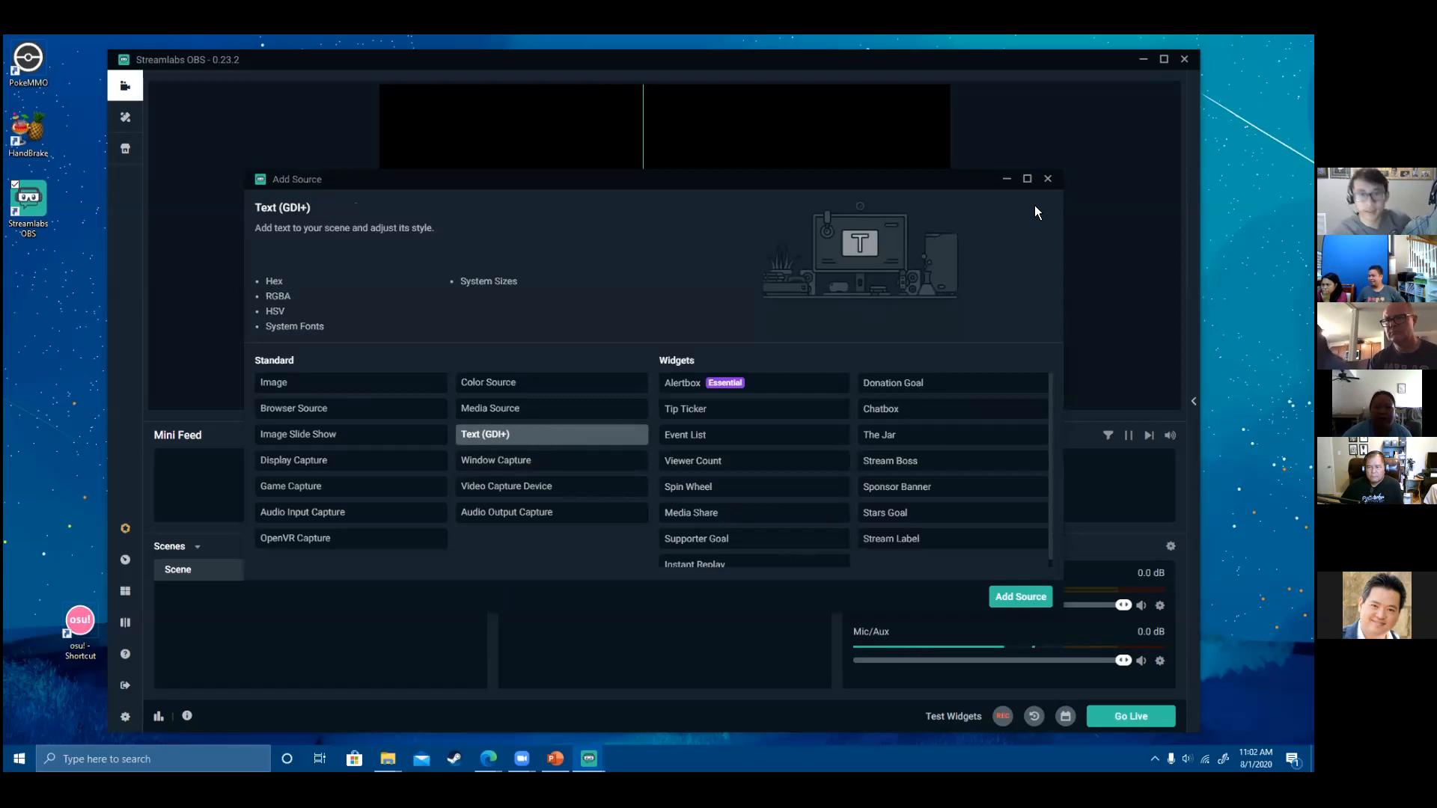
pyautogui.click(1048, 180)
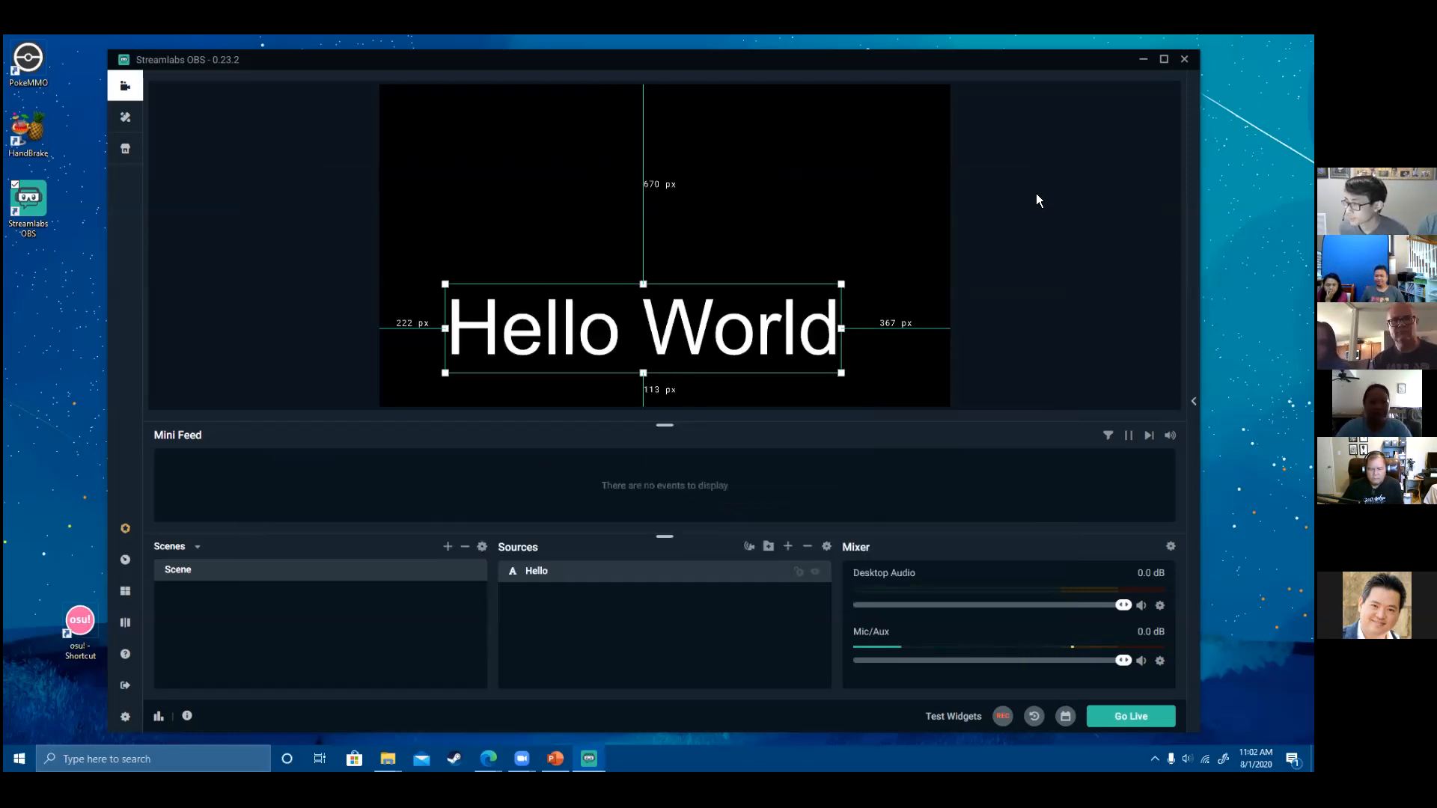
pyautogui.click(787, 546)
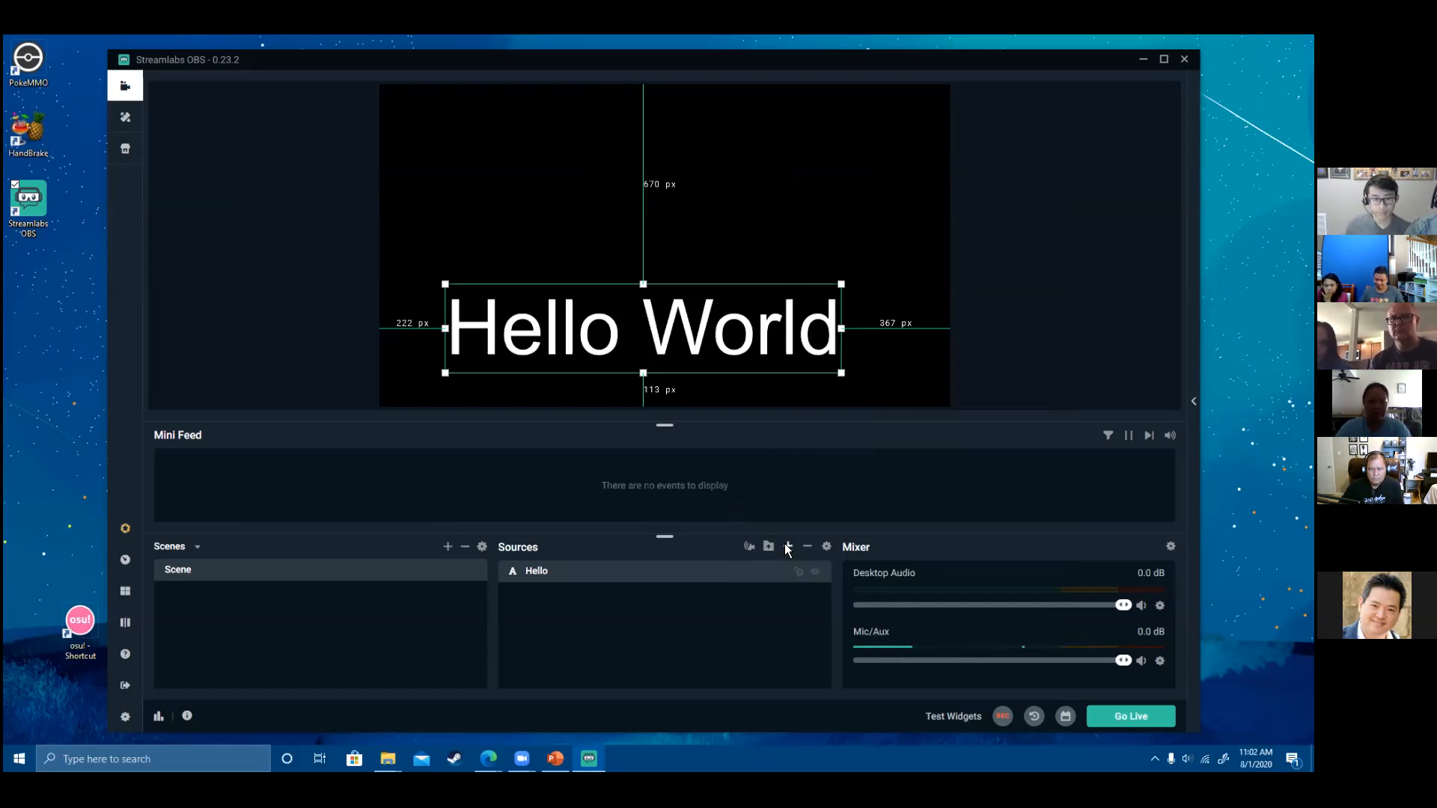
pyautogui.click(556, 434)
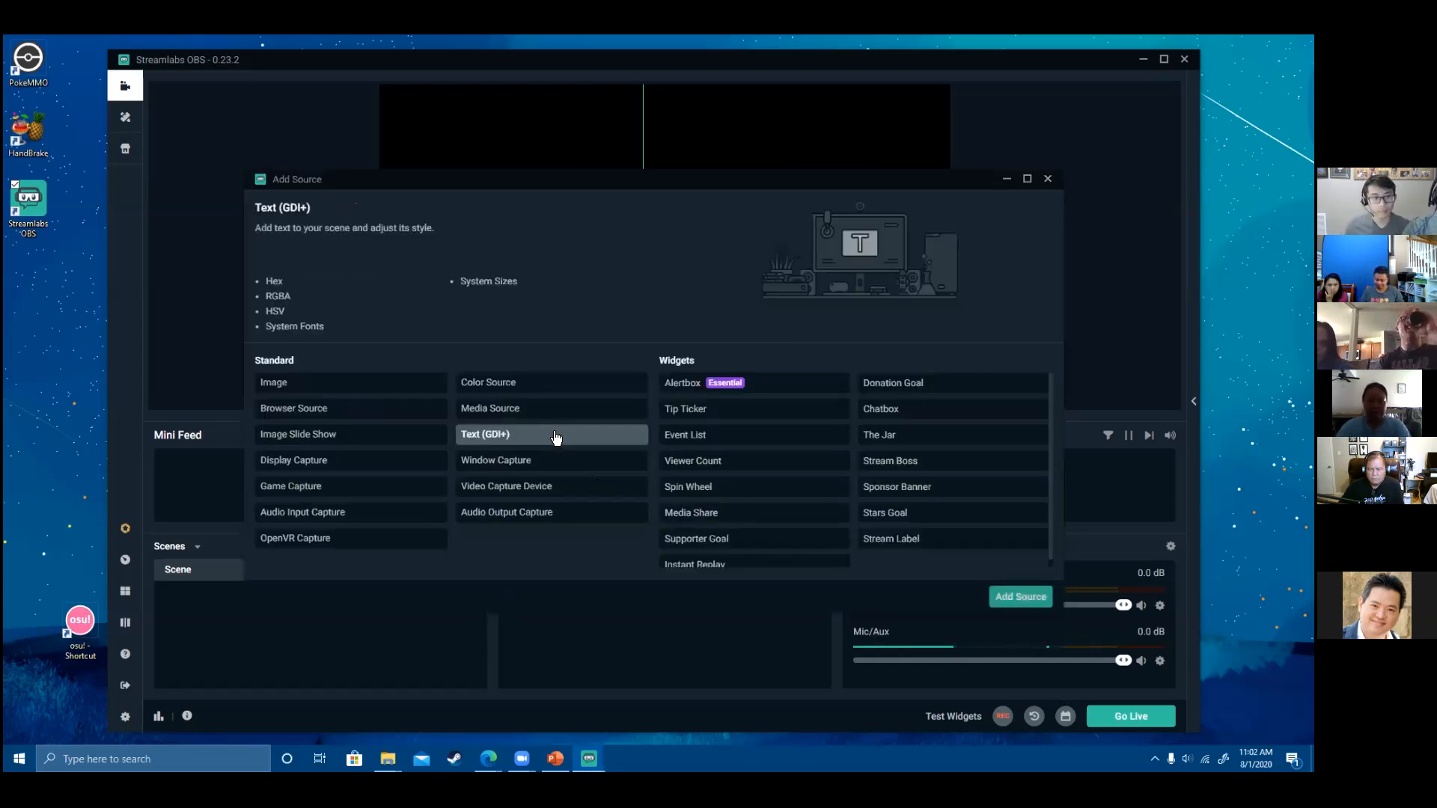
pyautogui.click(1001, 593)
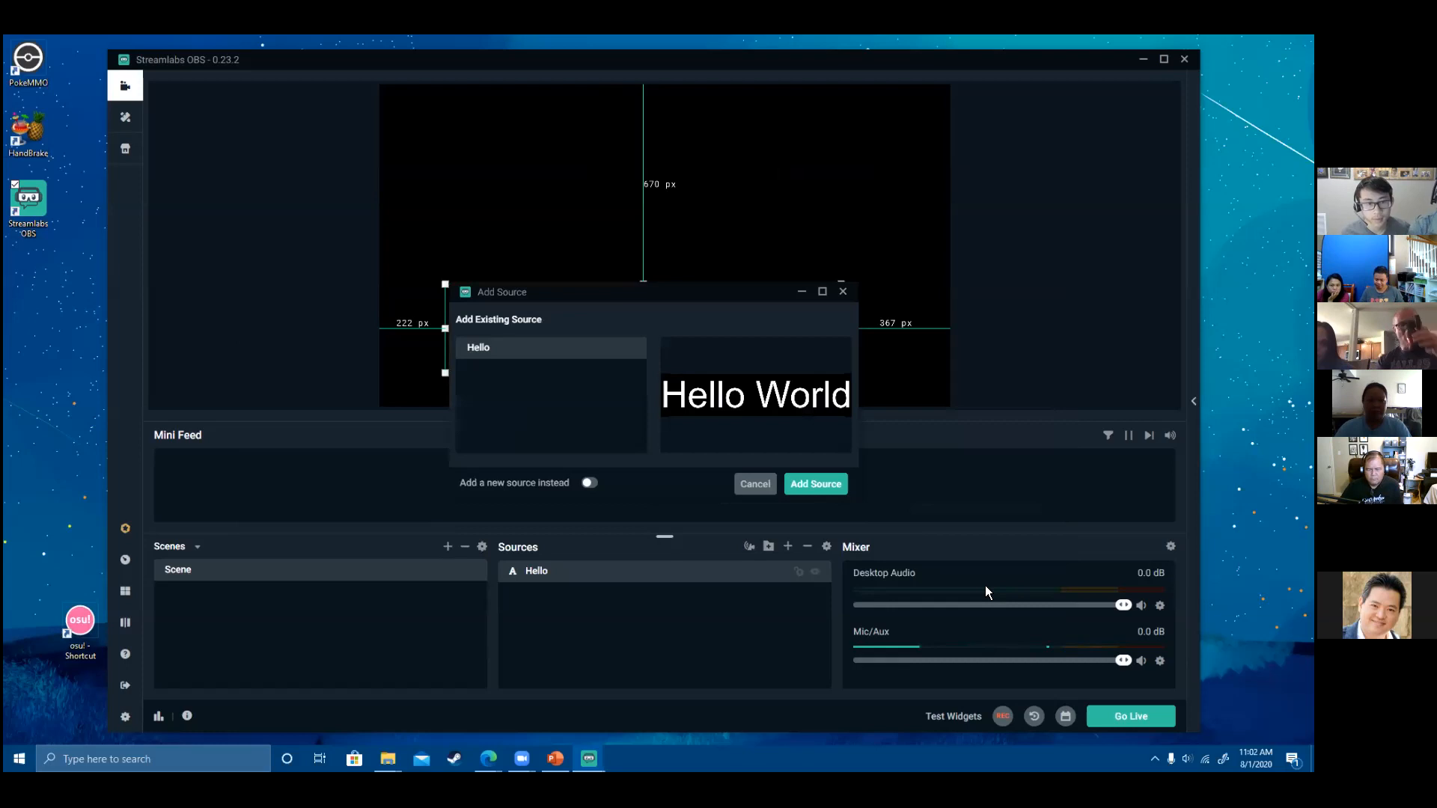
pyautogui.click(806, 485)
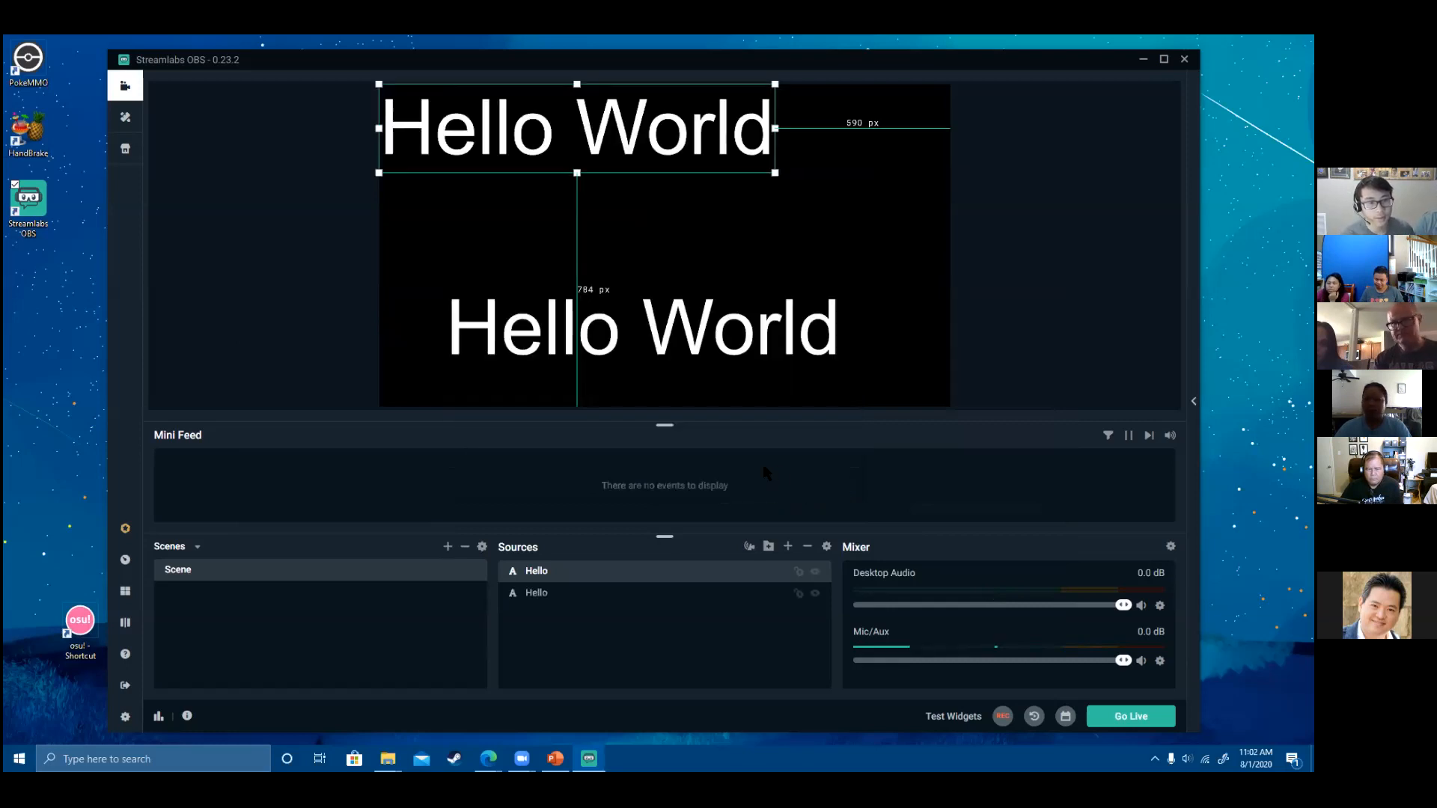
pyautogui.moveTo(589, 123); pyautogui.dragTo(645, 188)
pyautogui.press('Delete')
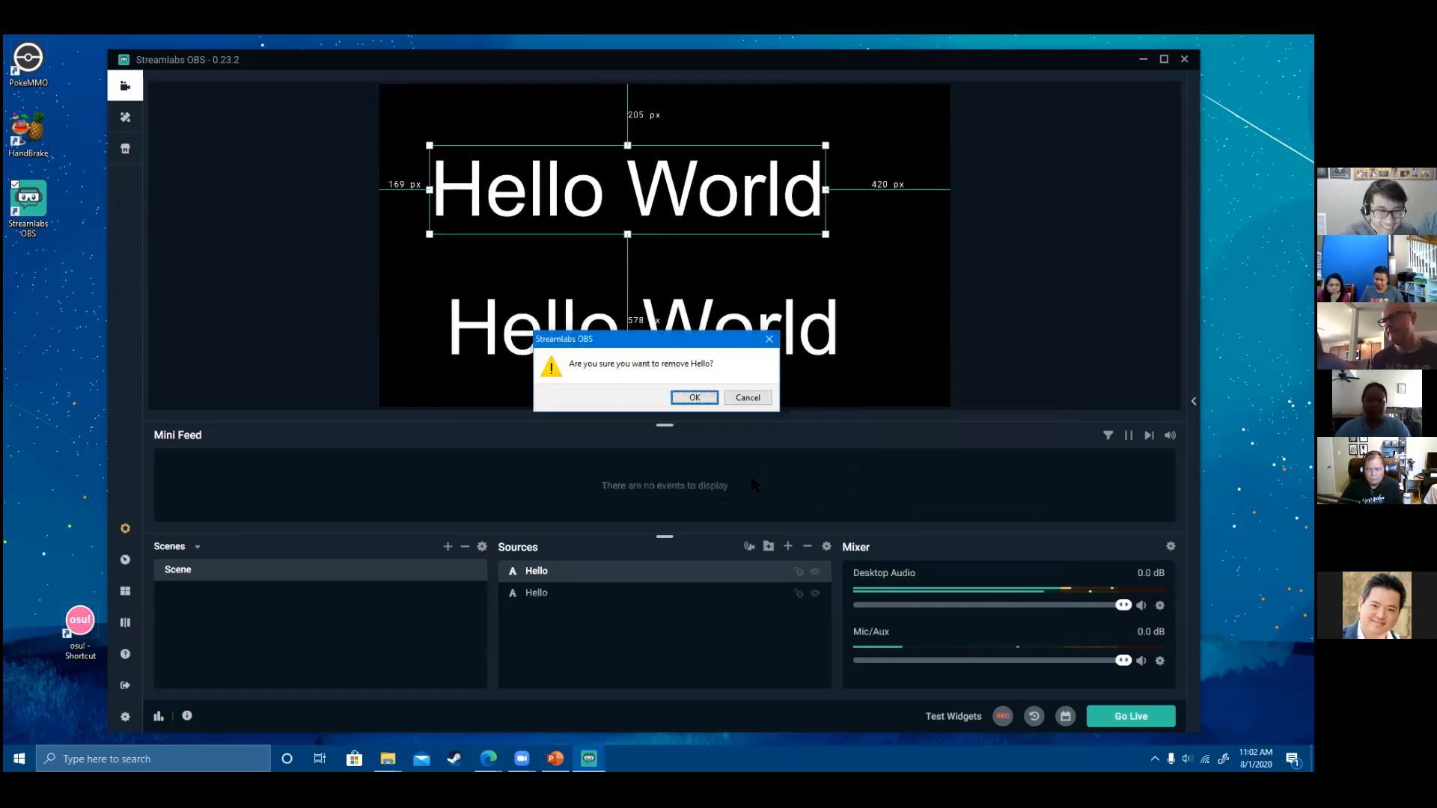
pyautogui.click(696, 398)
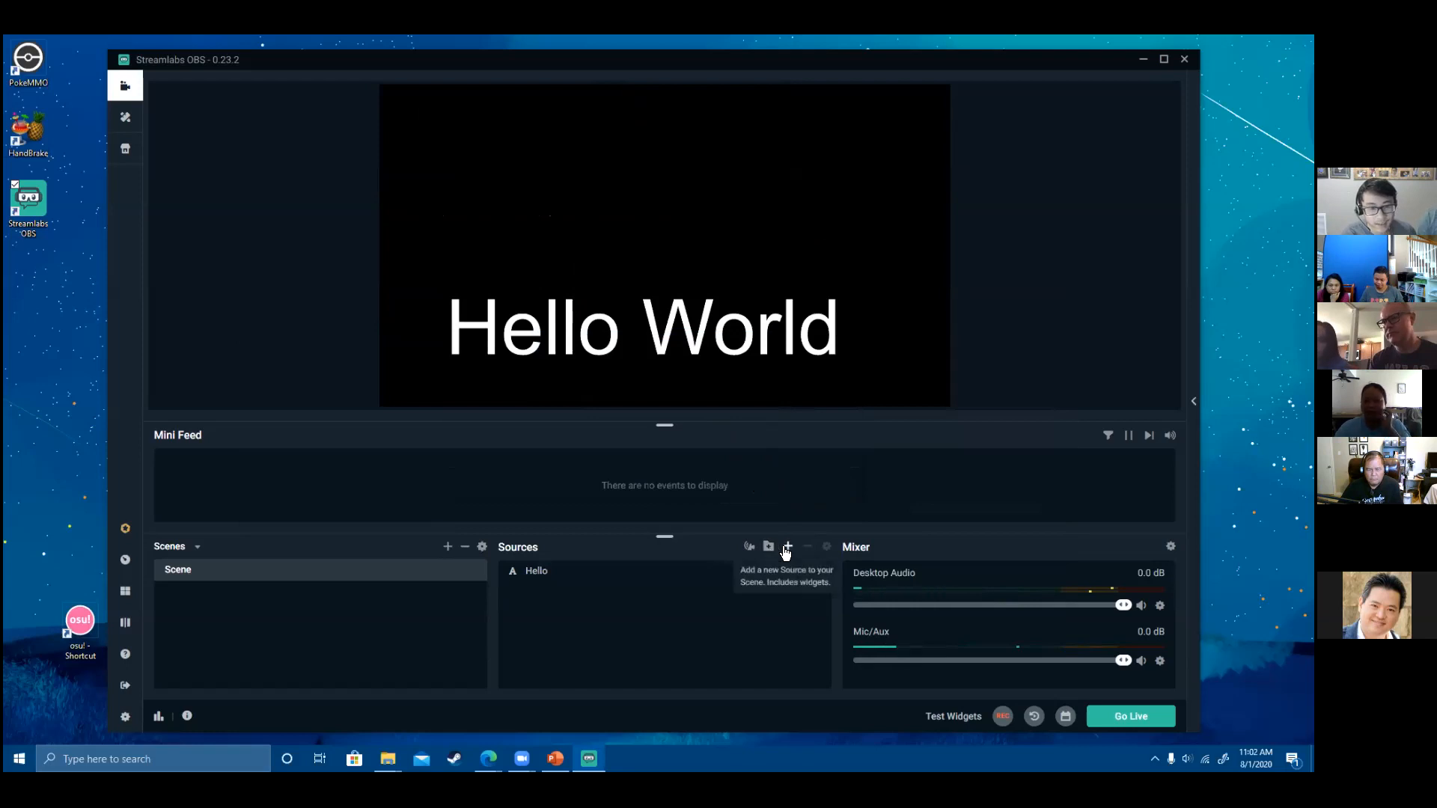
# - Add a brand-new Text (GDI+) source, keeping its default name
pyautogui.click(788, 546)
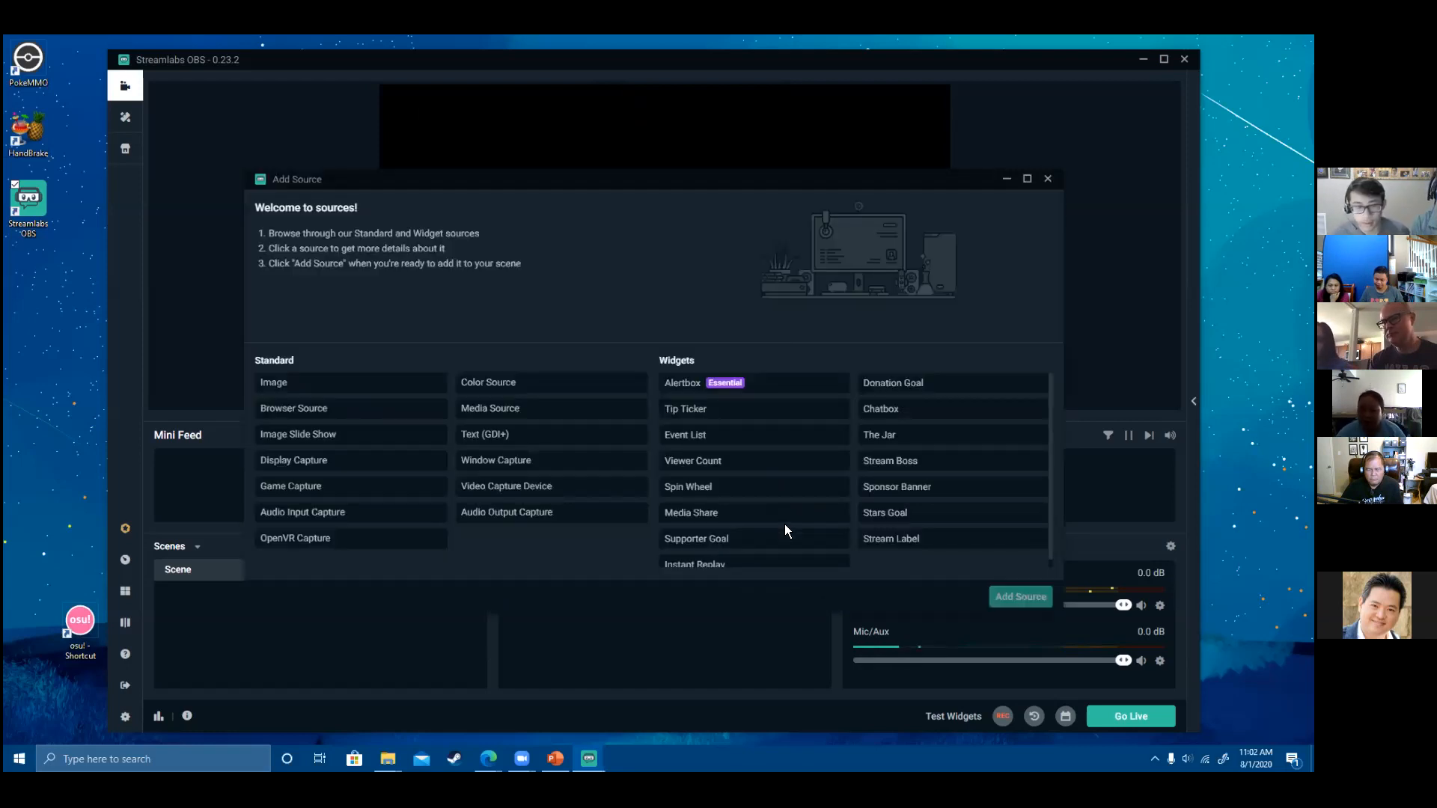
pyautogui.click(545, 436)
pyautogui.click(1010, 597)
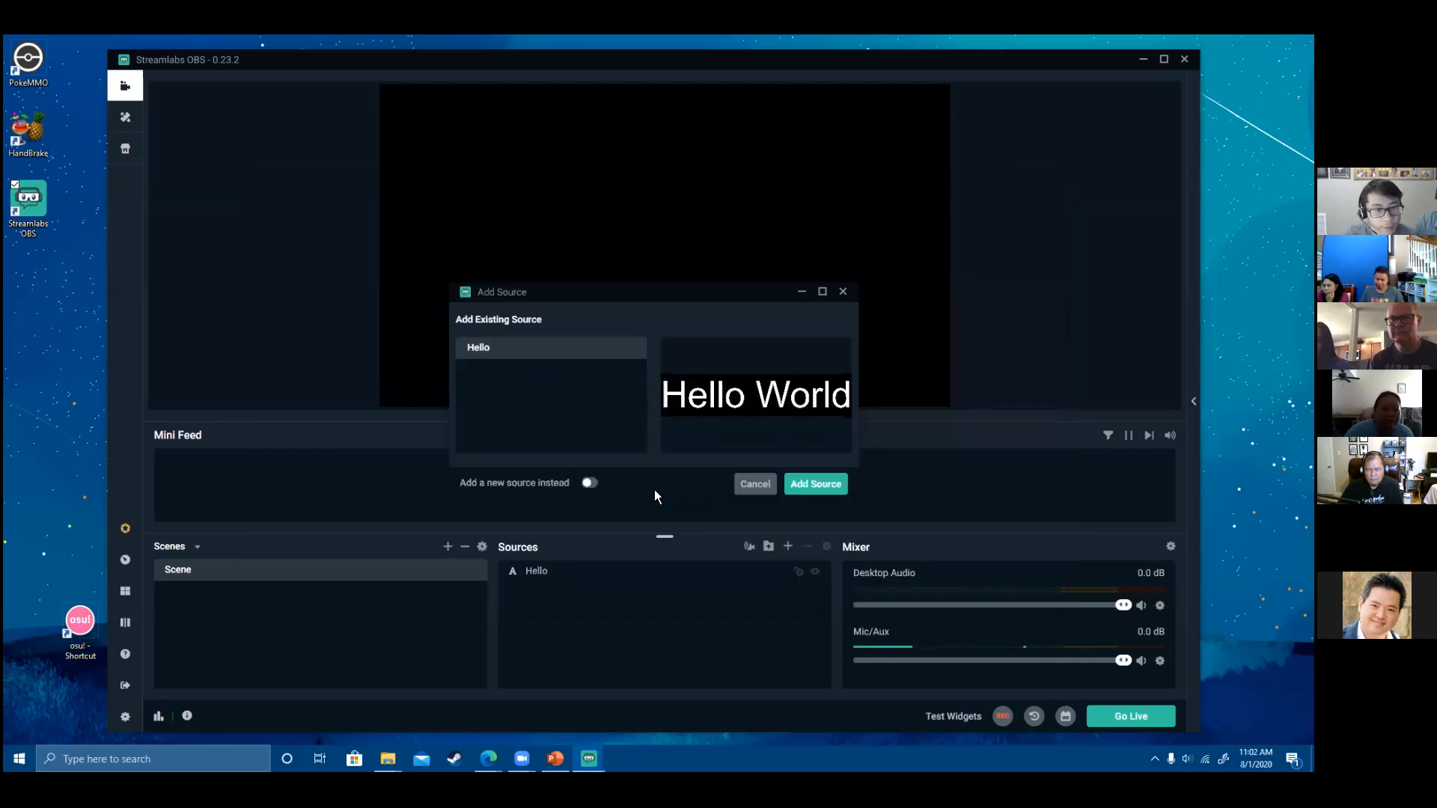
pyautogui.click(583, 482)
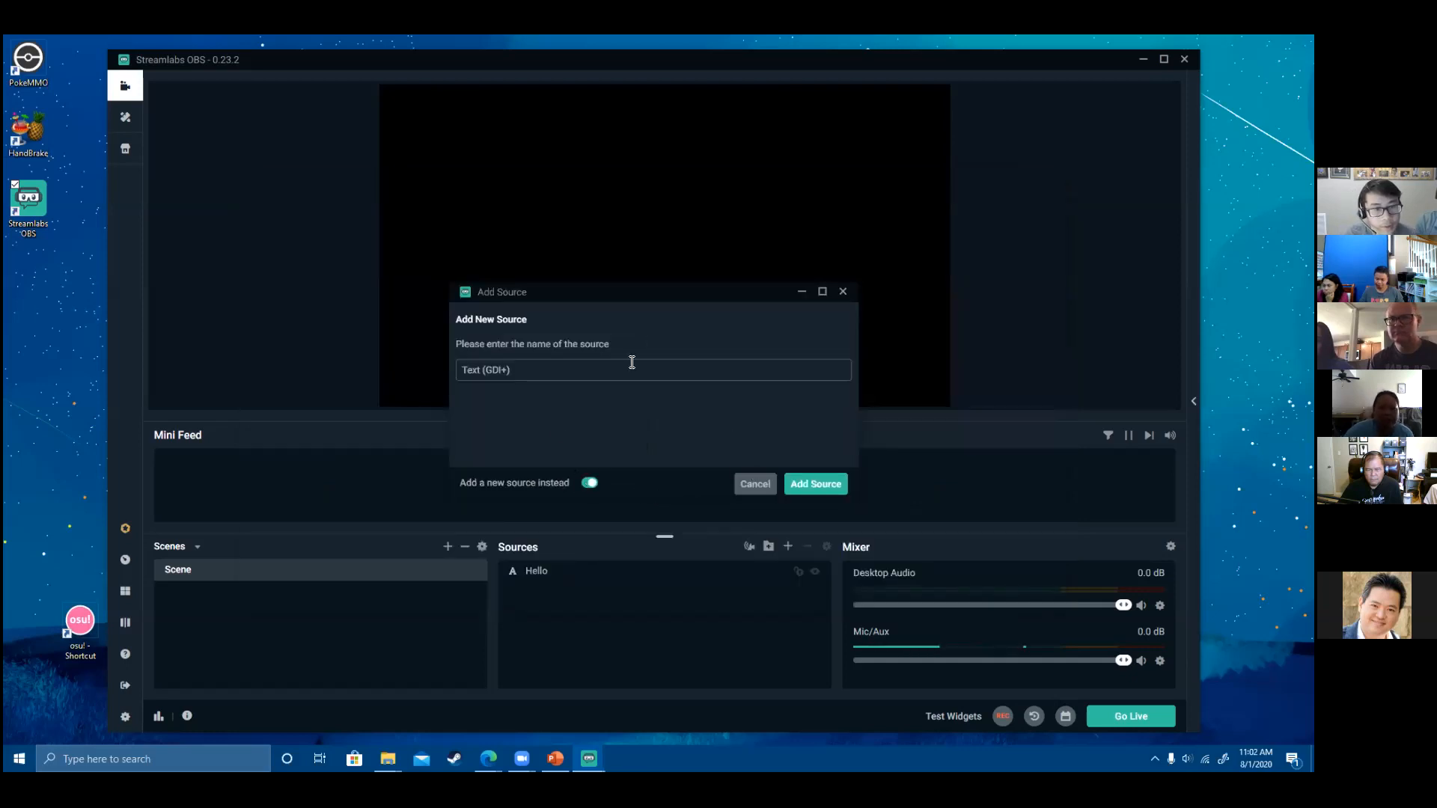
pyautogui.moveTo(586, 371); pyautogui.dragTo(374, 371)
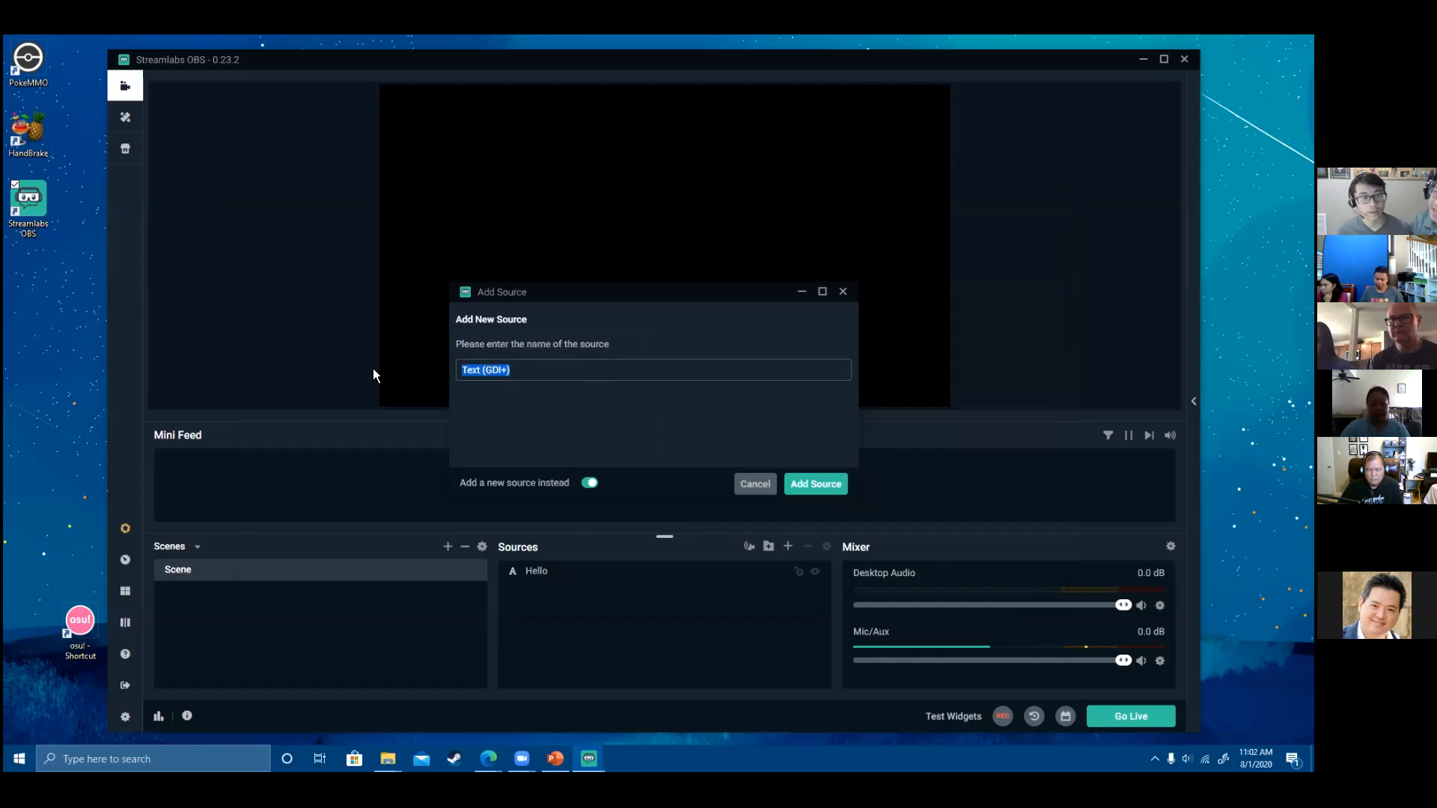
pyautogui.moveTo(623, 370); pyautogui.dragTo(461, 382)
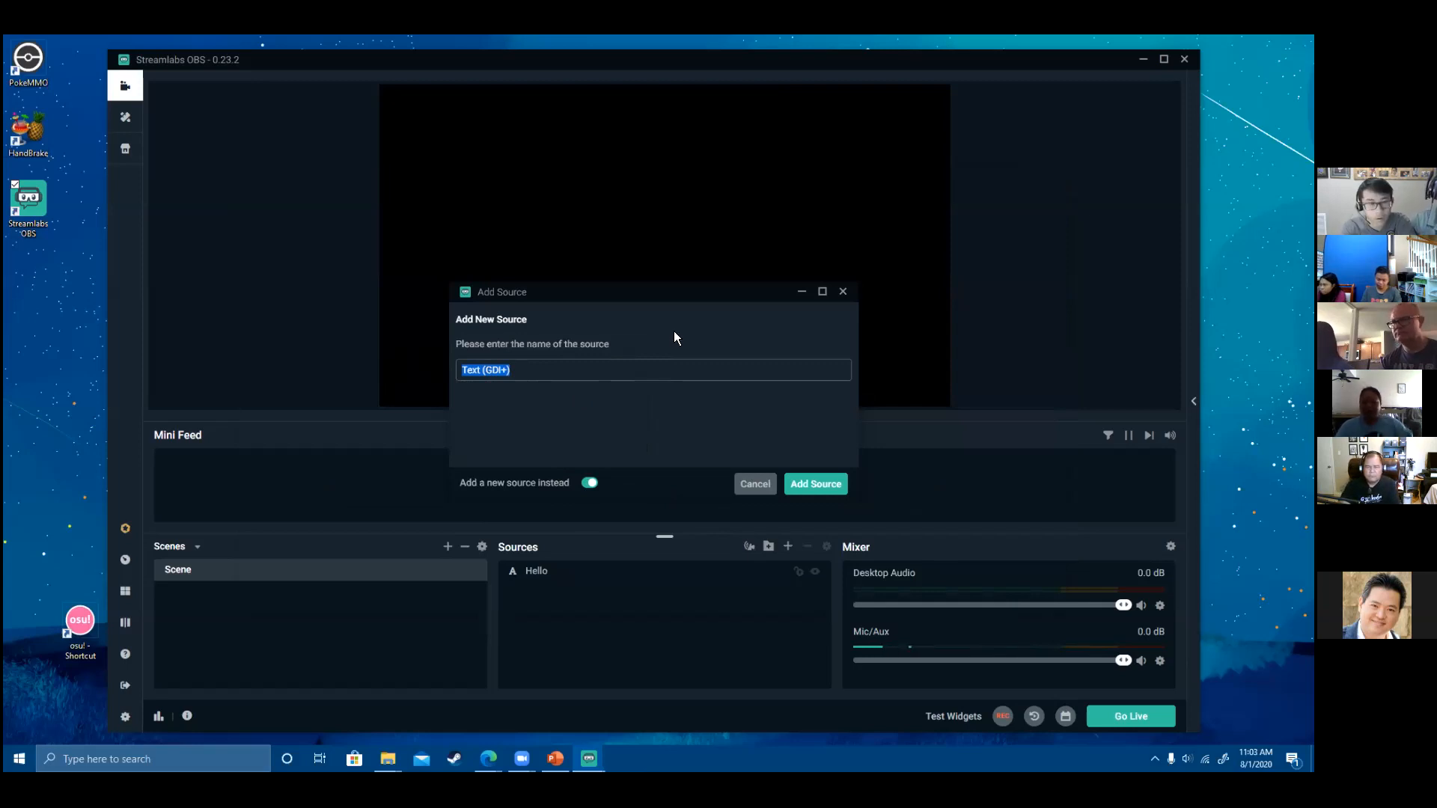
pyautogui.click(818, 485)
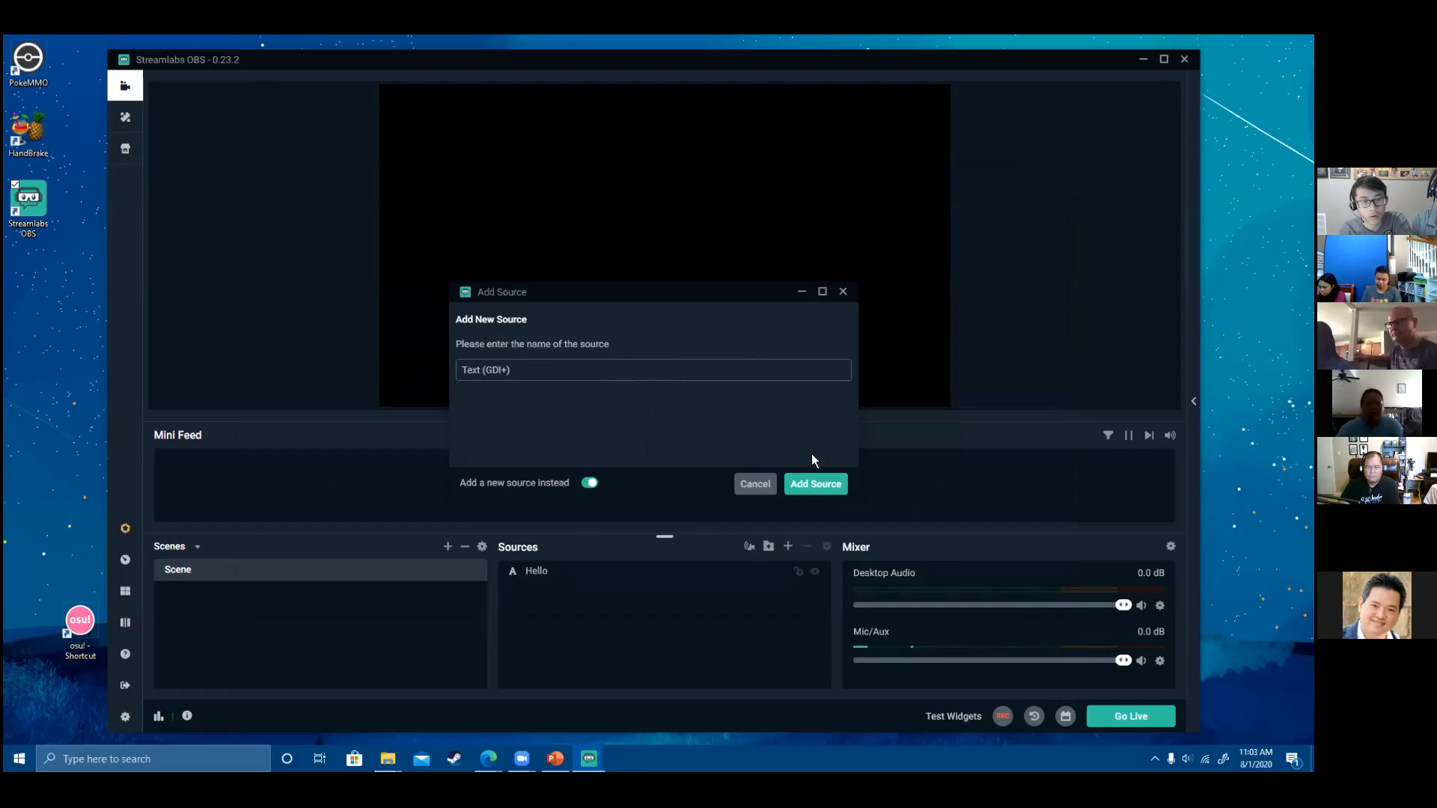
# - Close the new source's settings and bring up the prompt to remove it
pyautogui.scroll(-3, 709, 314)
pyautogui.scroll(3, 711, 338)
pyautogui.click(844, 128)
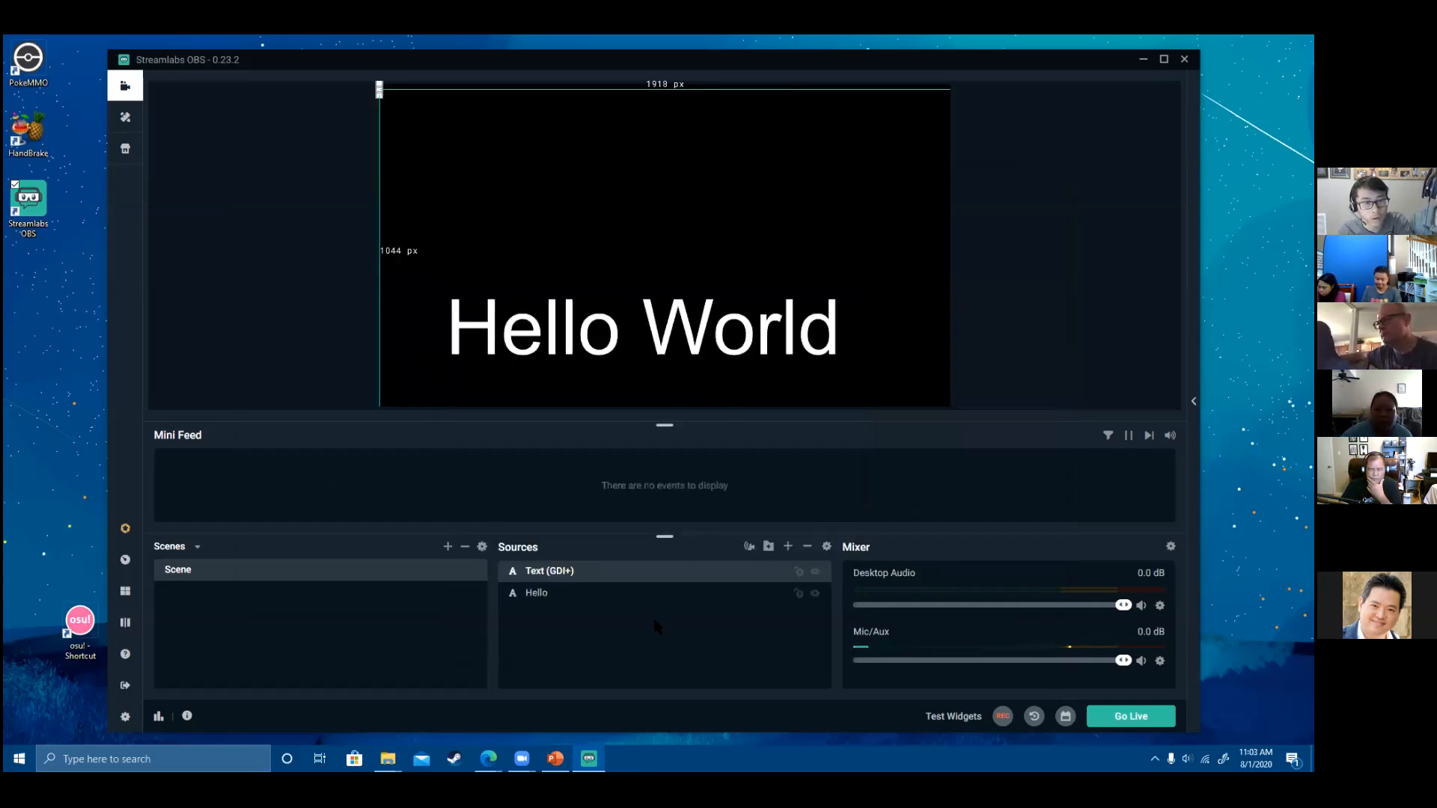
pyautogui.click(807, 545)
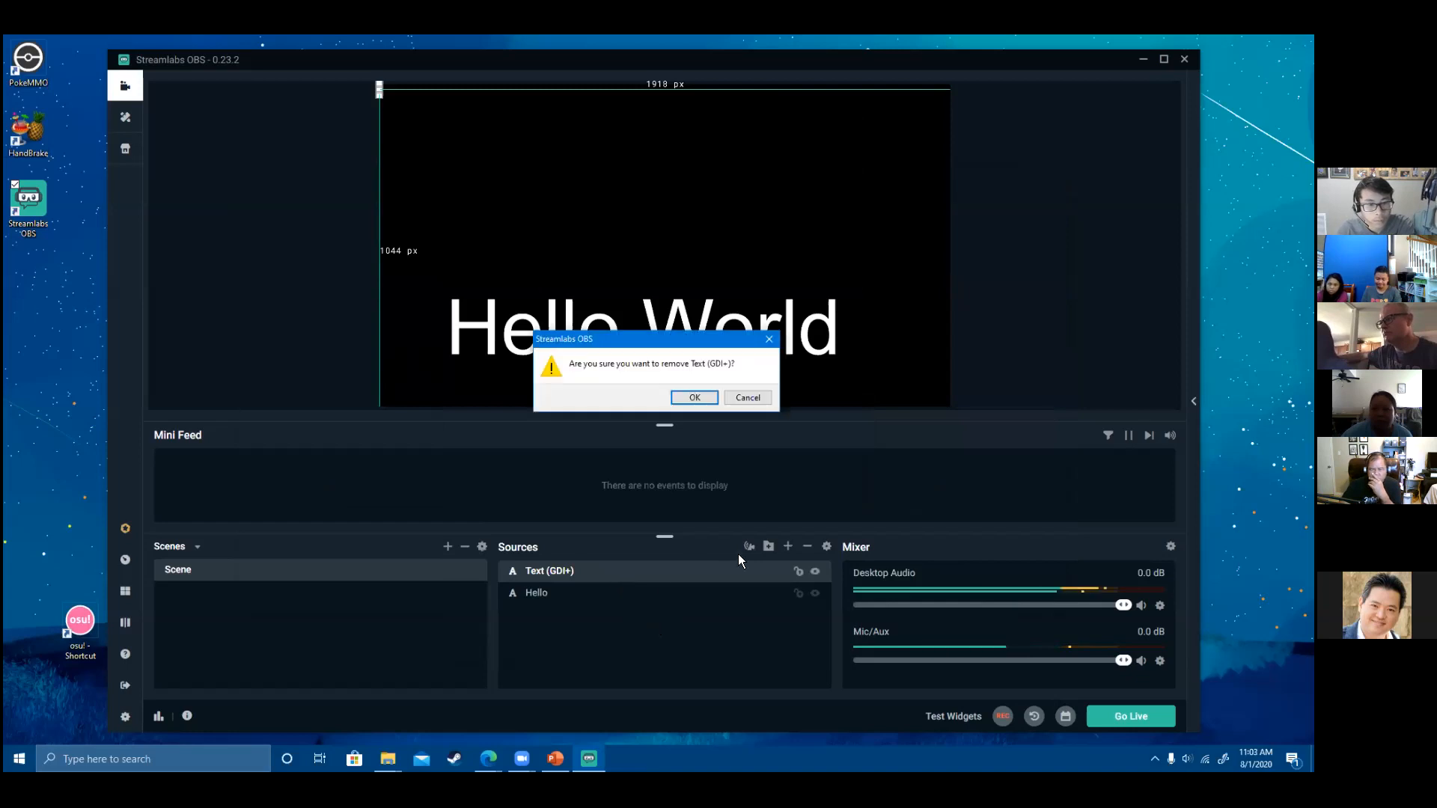
# - Remove the Text (GDI+) and Hello sources, then start a new Text (GDI+) source named 'Hello'
pyautogui.click(705, 400)
pyautogui.click(694, 397)
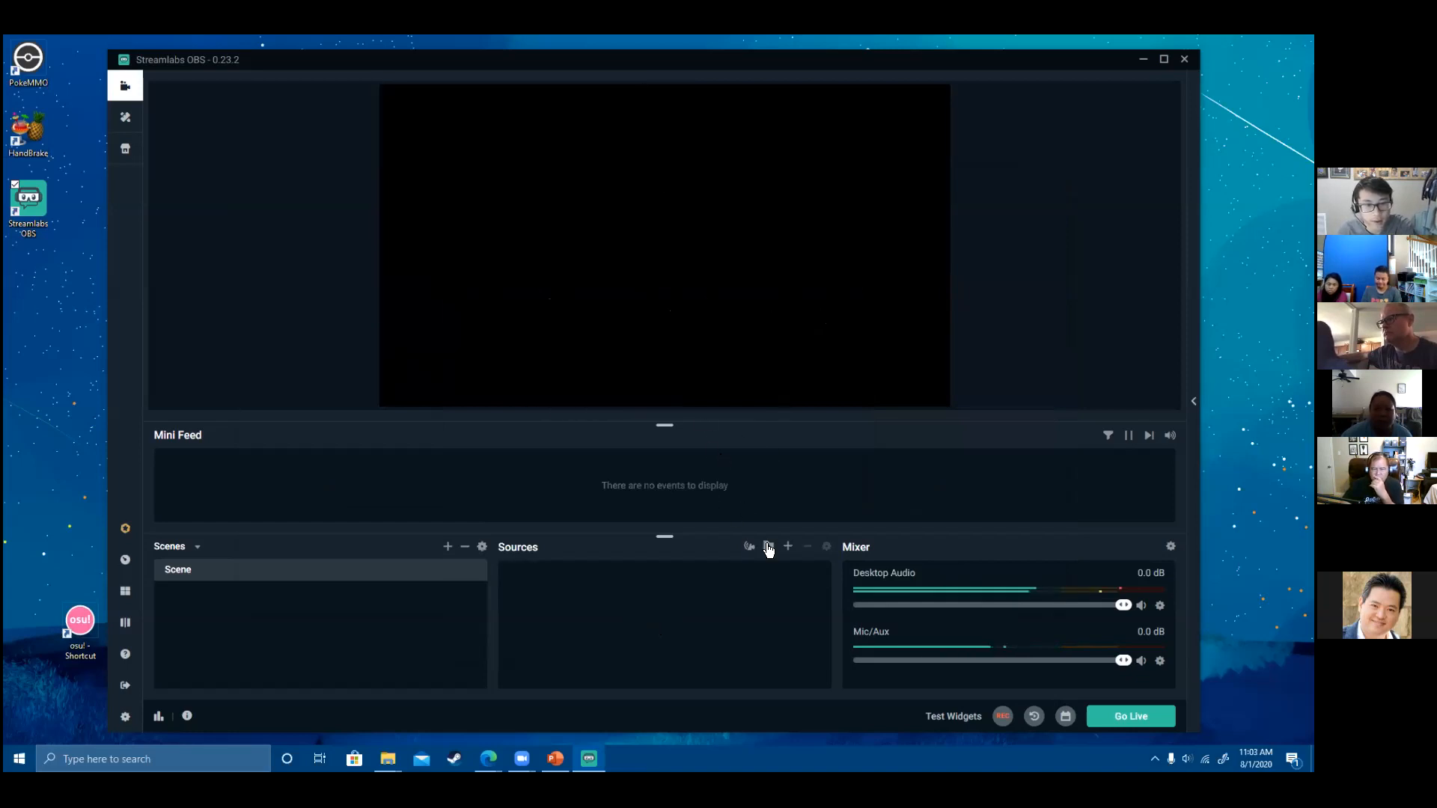
pyautogui.click(786, 548)
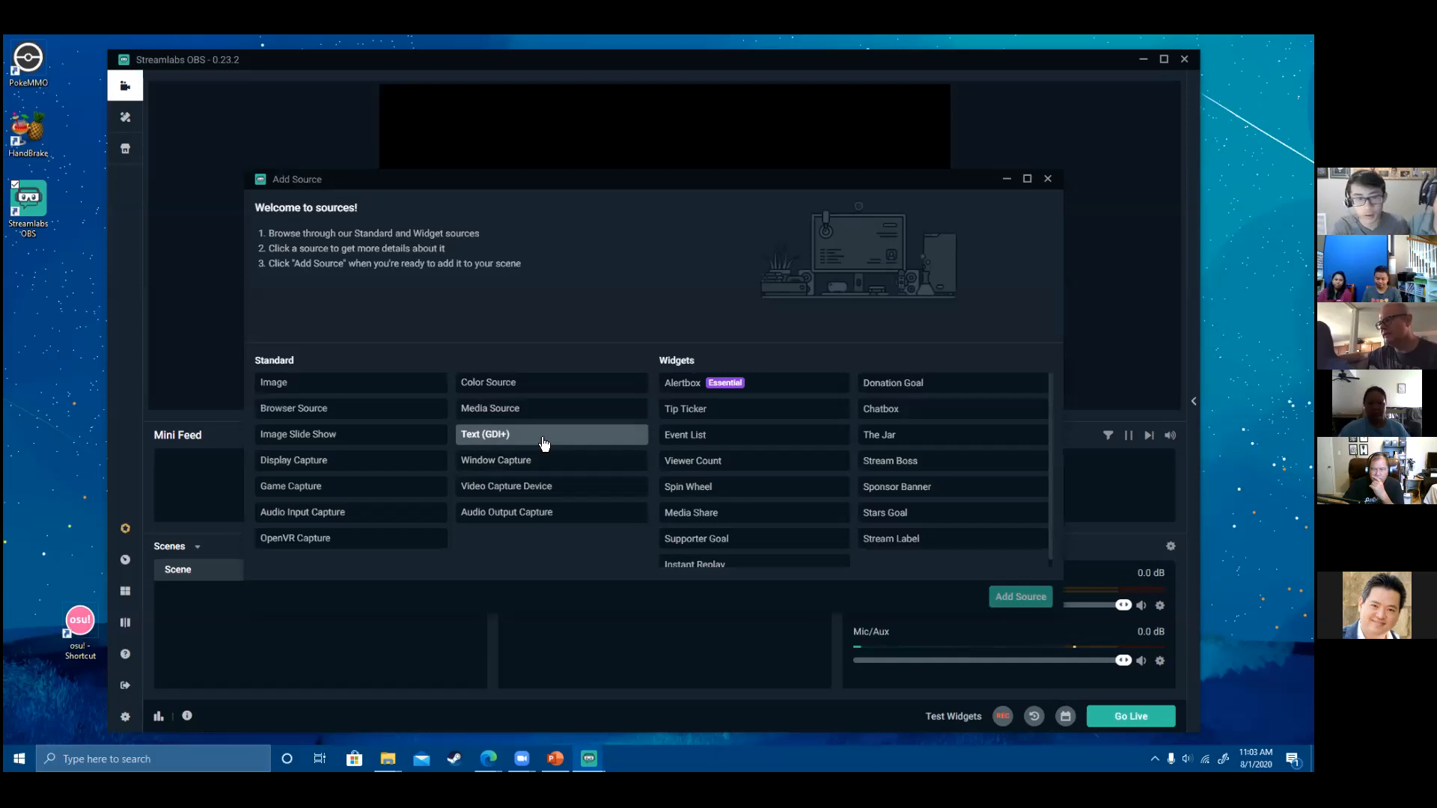
pyautogui.click(528, 440)
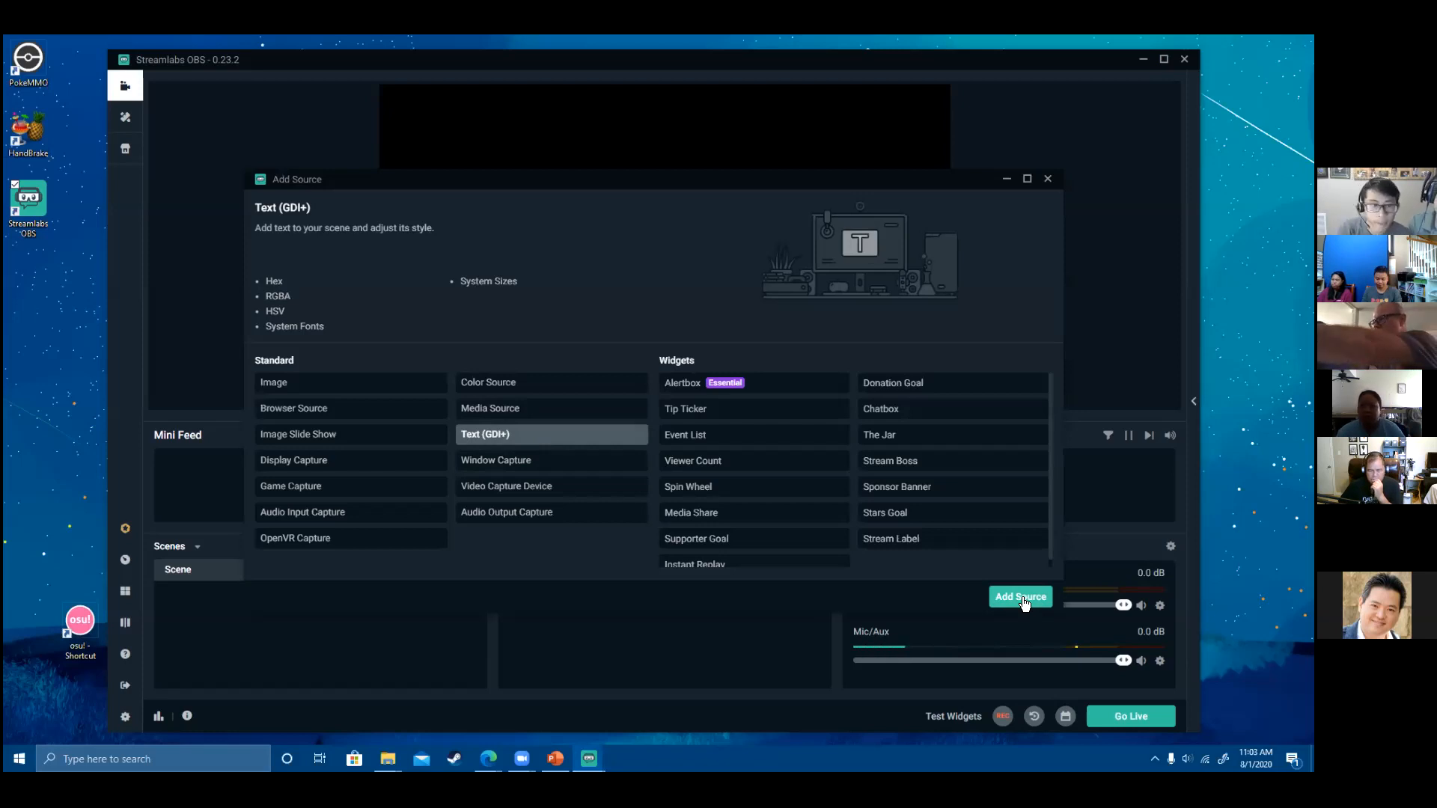
pyautogui.click(1023, 598)
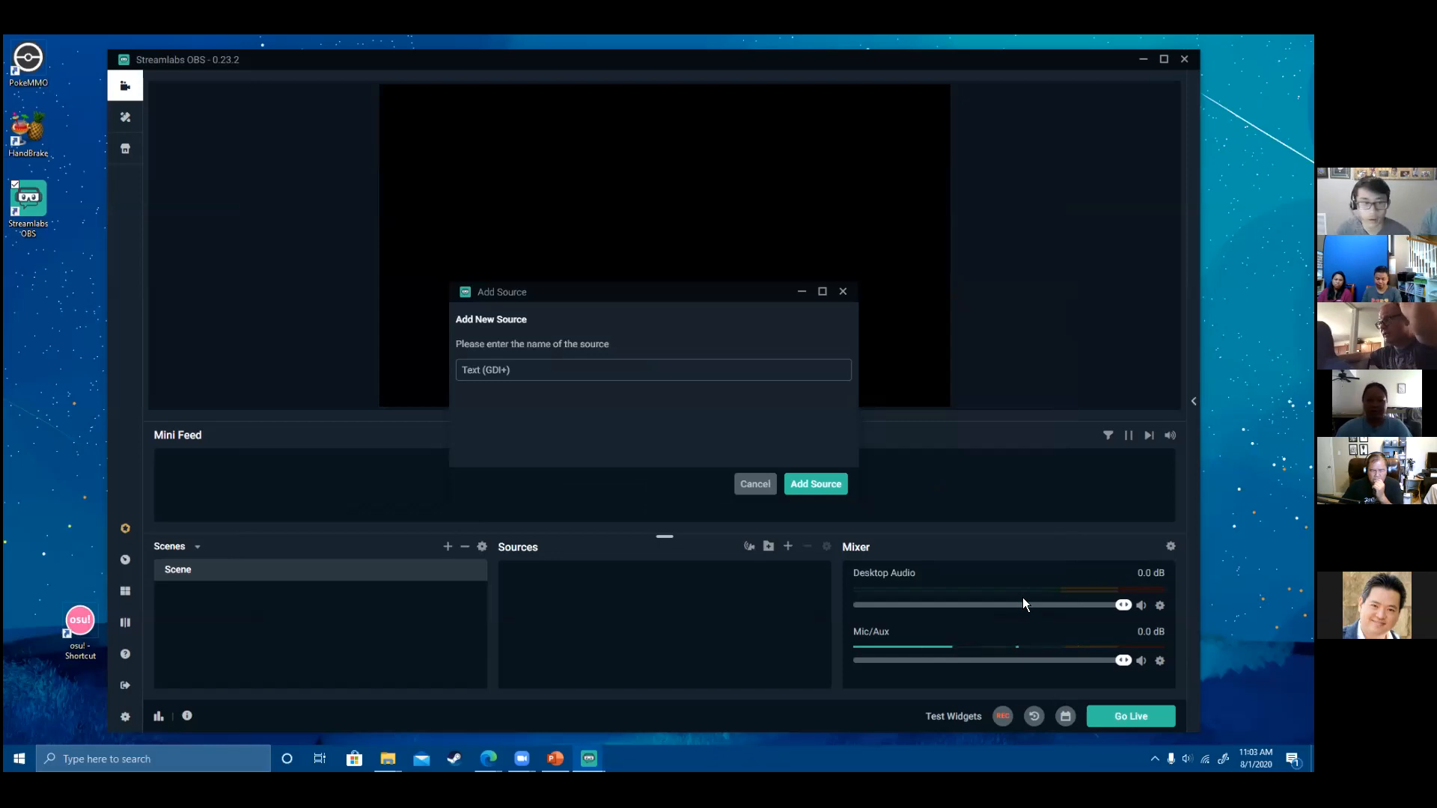
pyautogui.moveTo(512, 377); pyautogui.dragTo(428, 386)
pyautogui.write('Hello')
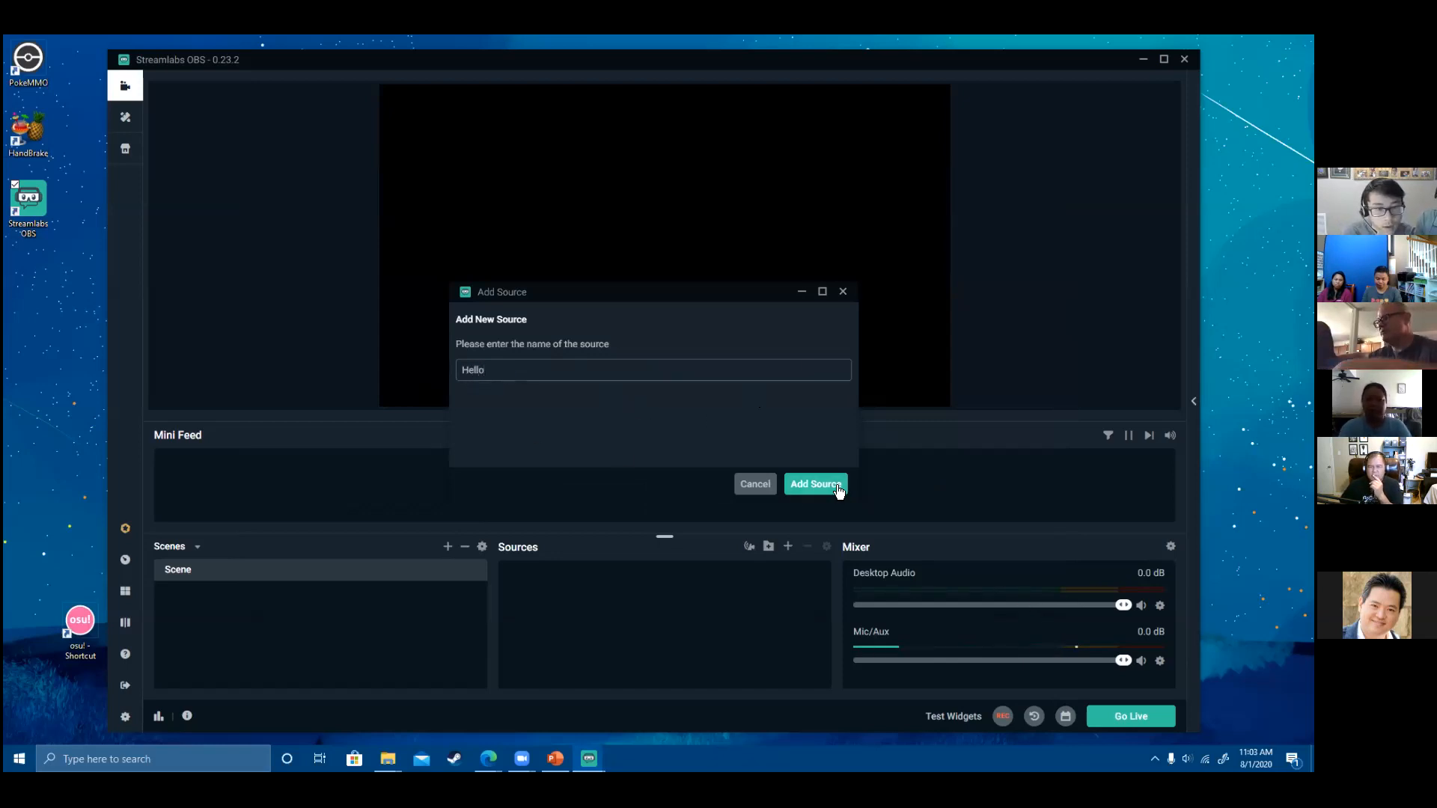
# - Create the Hello source showing 'Hello World' at font size 288
pyautogui.click(837, 486)
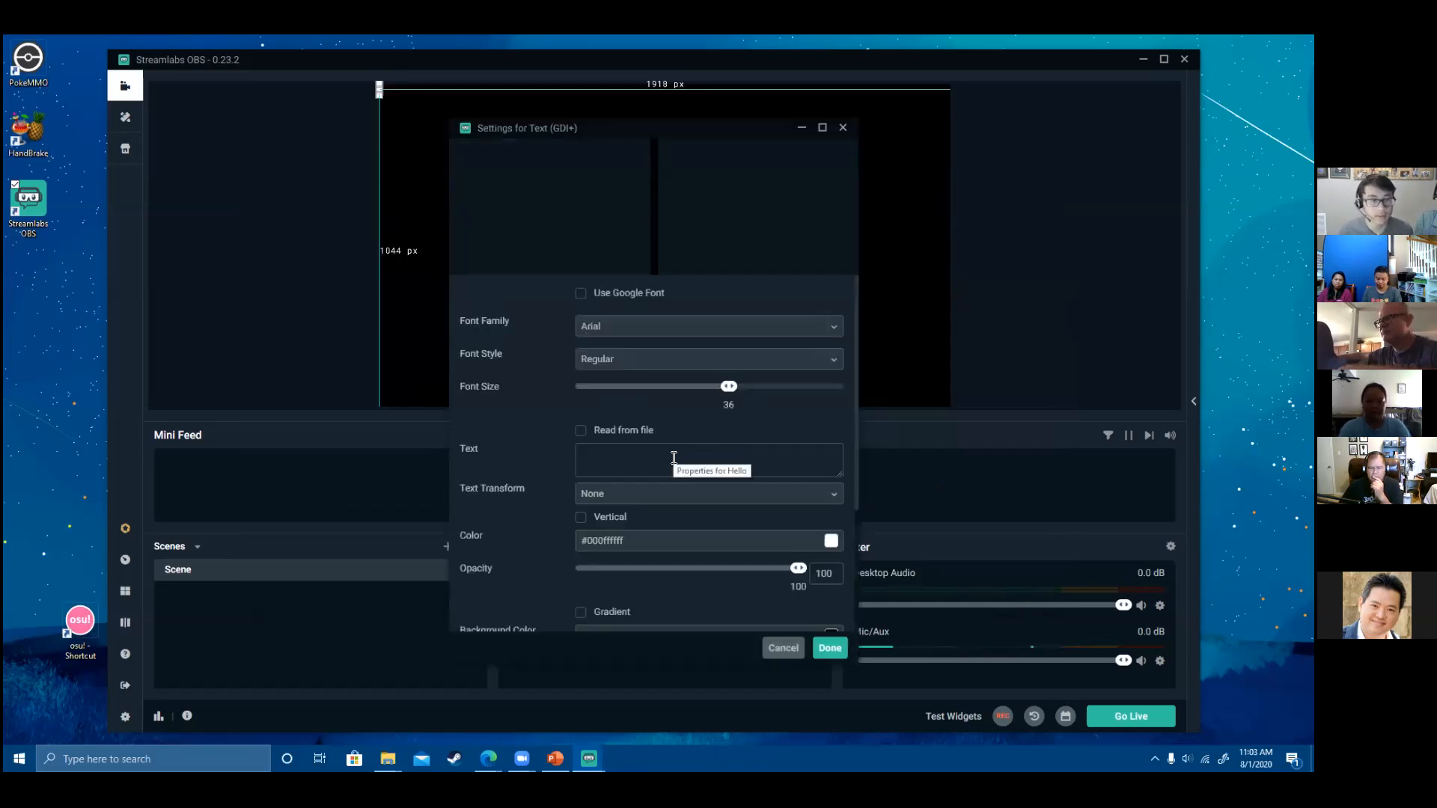
pyautogui.click(646, 458)
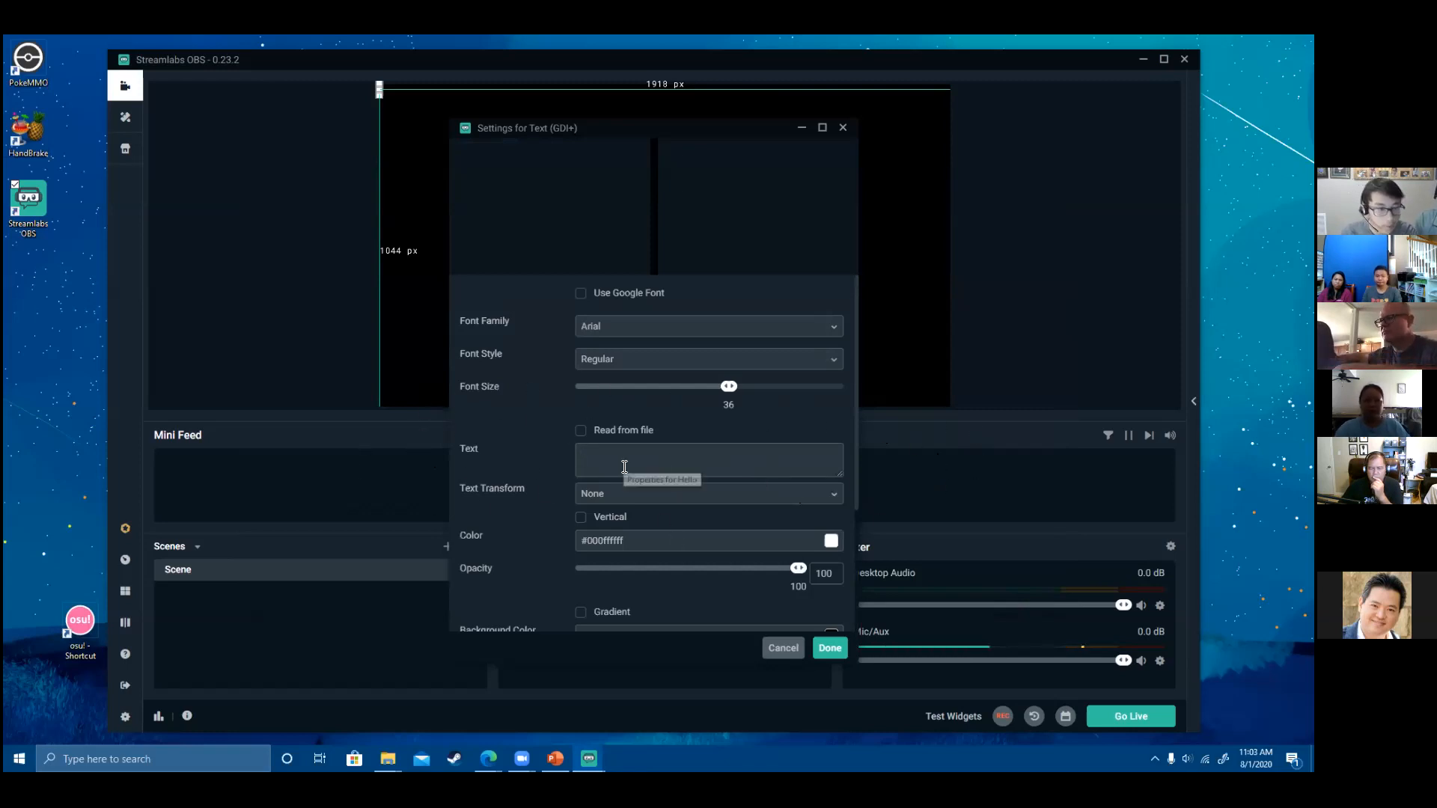
pyautogui.write('Hello W')
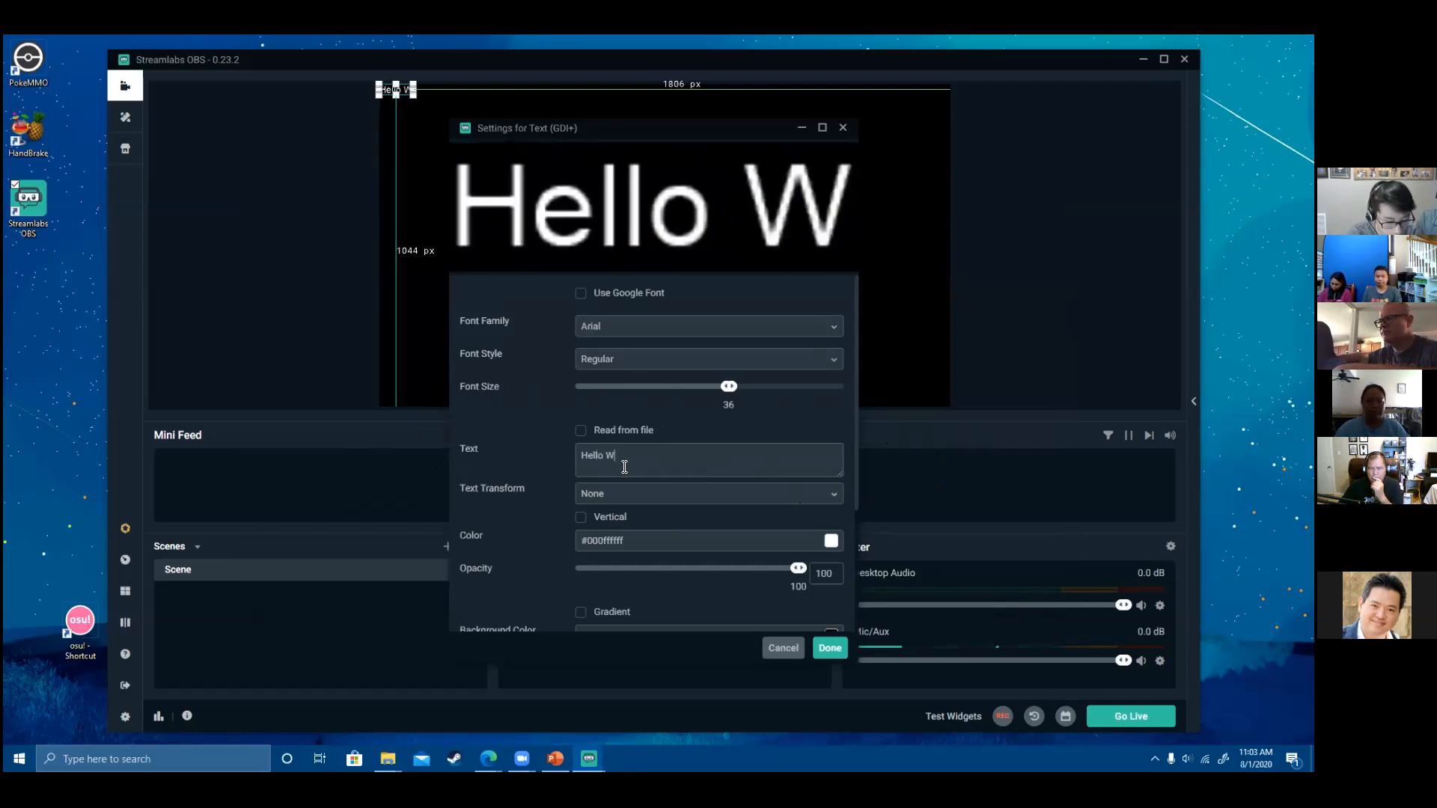
pyautogui.write('orld')
pyautogui.moveTo(729, 386); pyautogui.dragTo(844, 386)
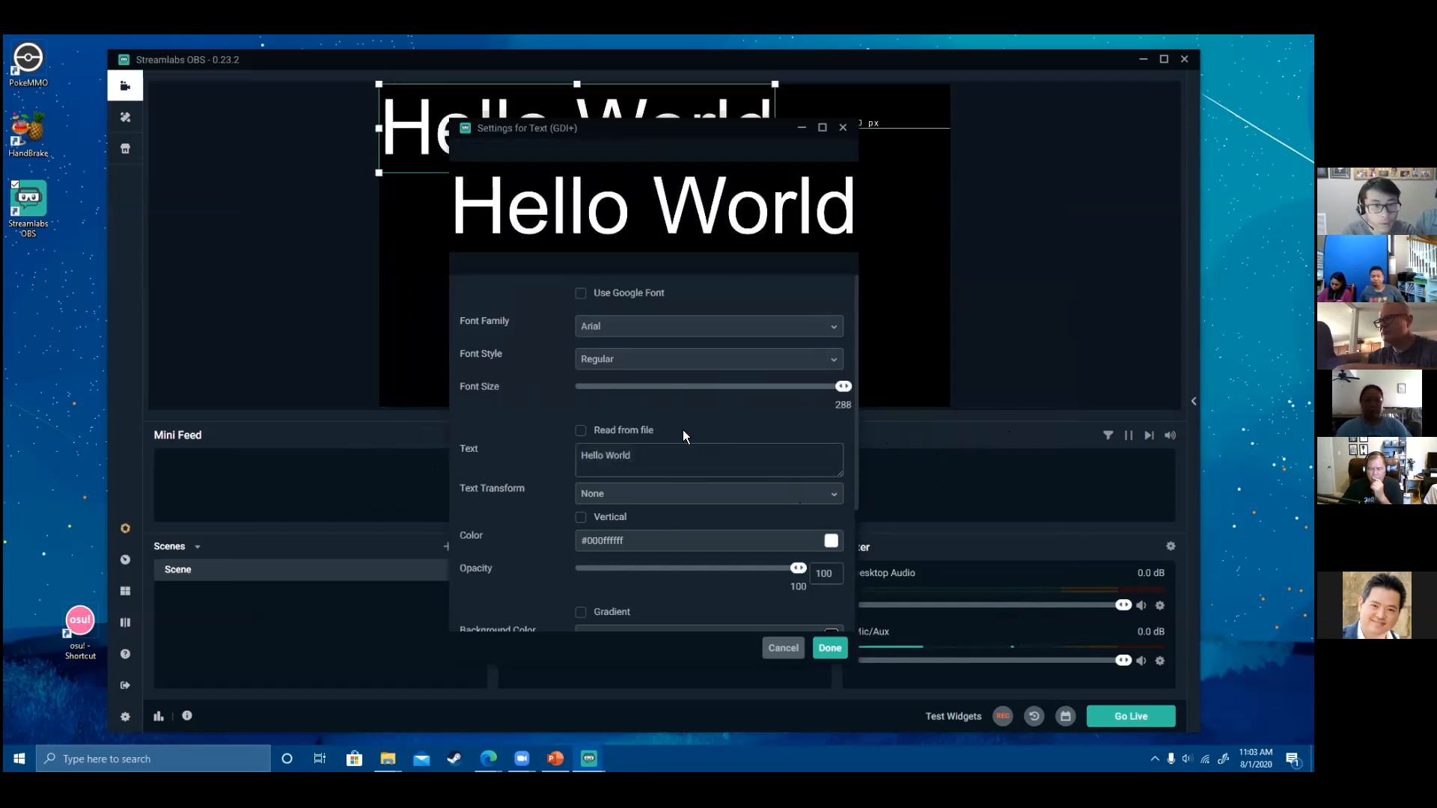
pyautogui.click(650, 430)
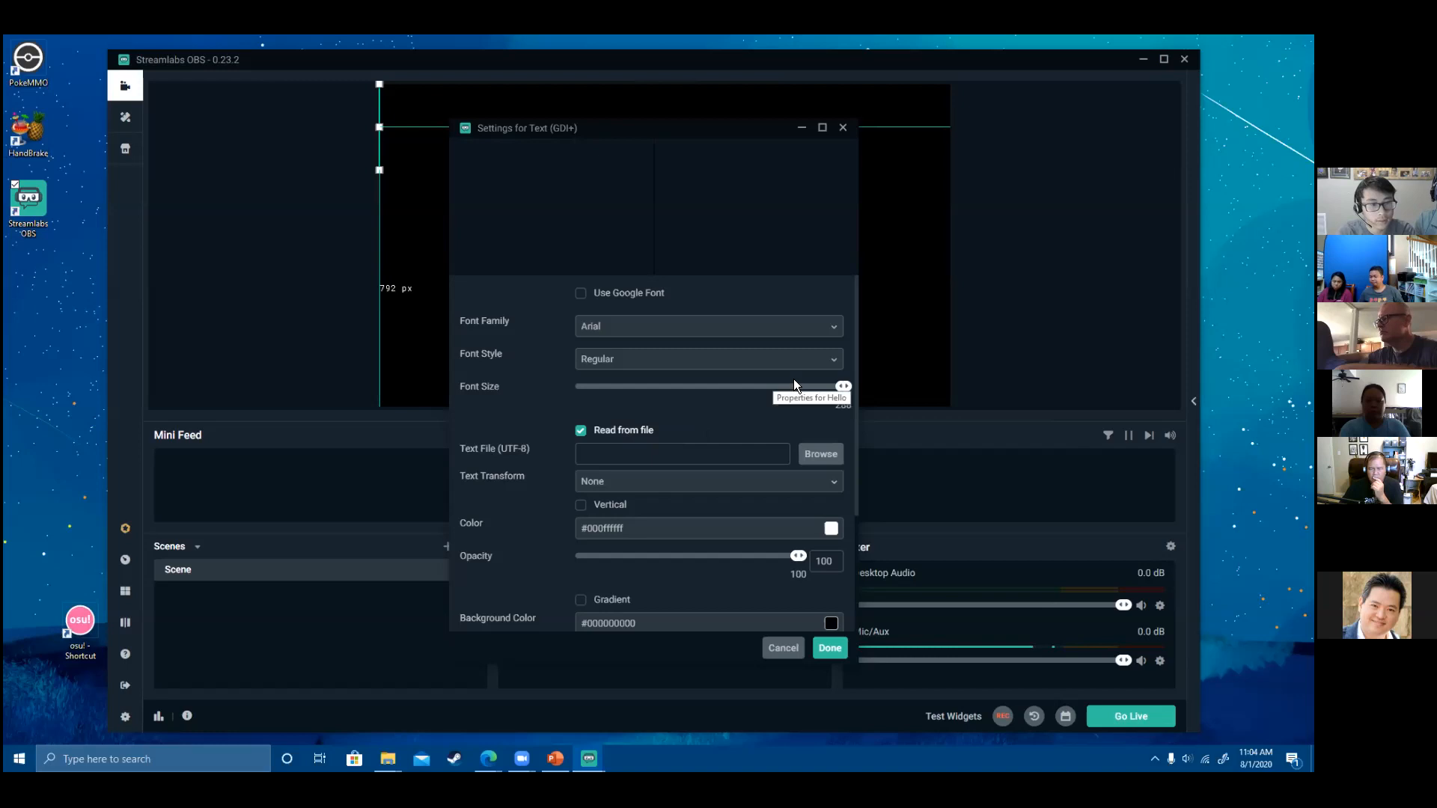
pyautogui.click(582, 431)
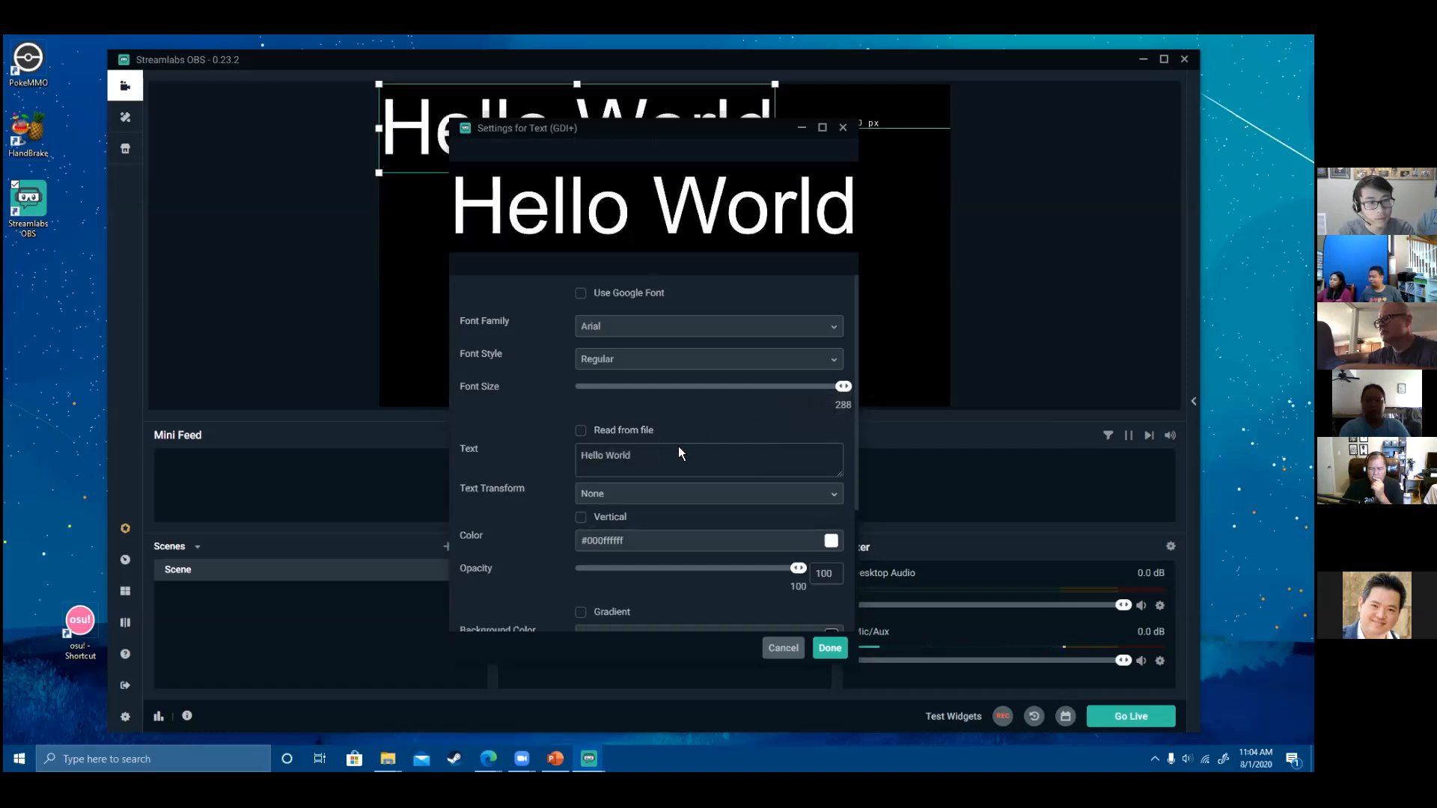
# - Confirm the text settings and move the Hello World text to the canvas centre
pyautogui.click(619, 330)
pyautogui.scroll(-3, 591, 483)
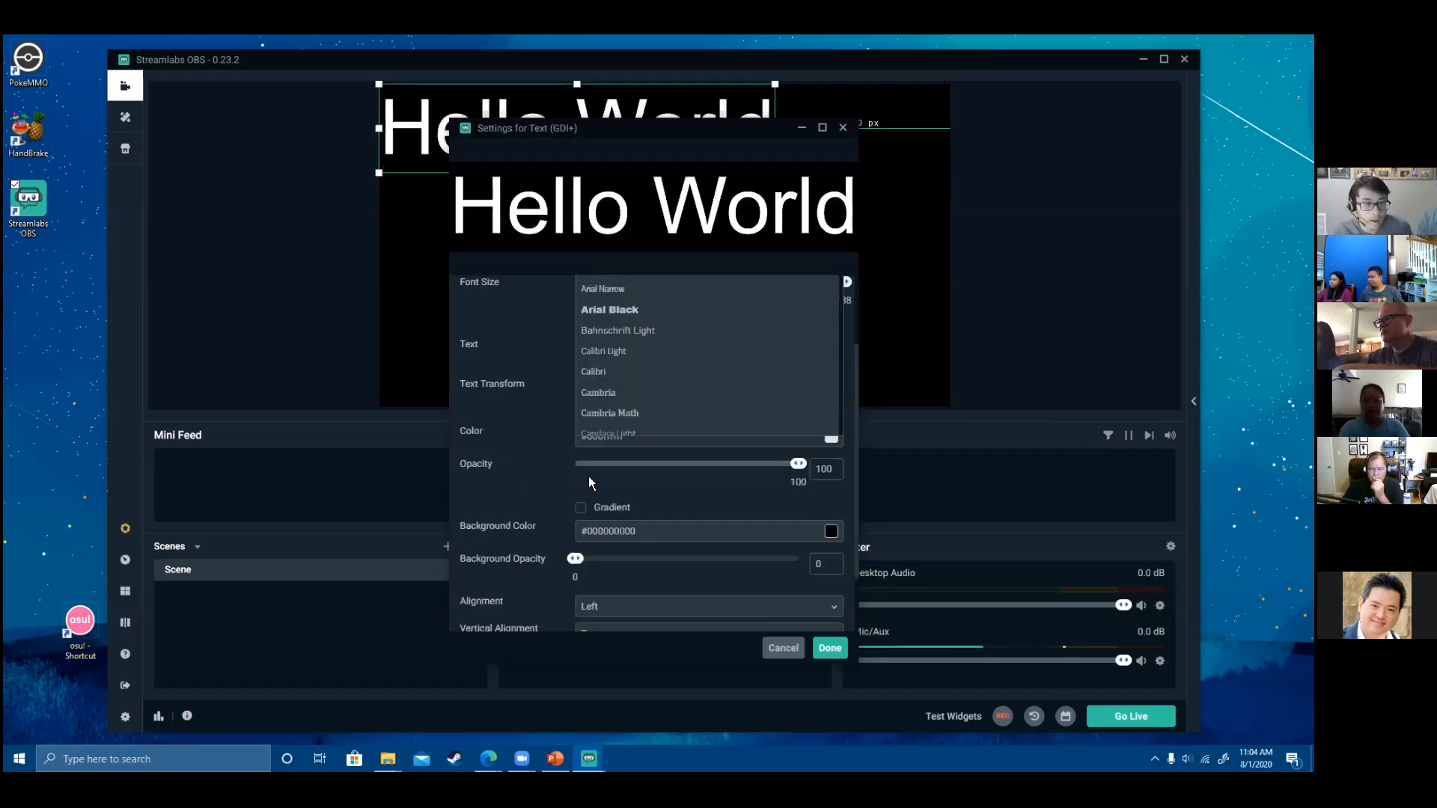
pyautogui.click(828, 649)
pyautogui.moveTo(640, 138); pyautogui.dragTo(736, 270)
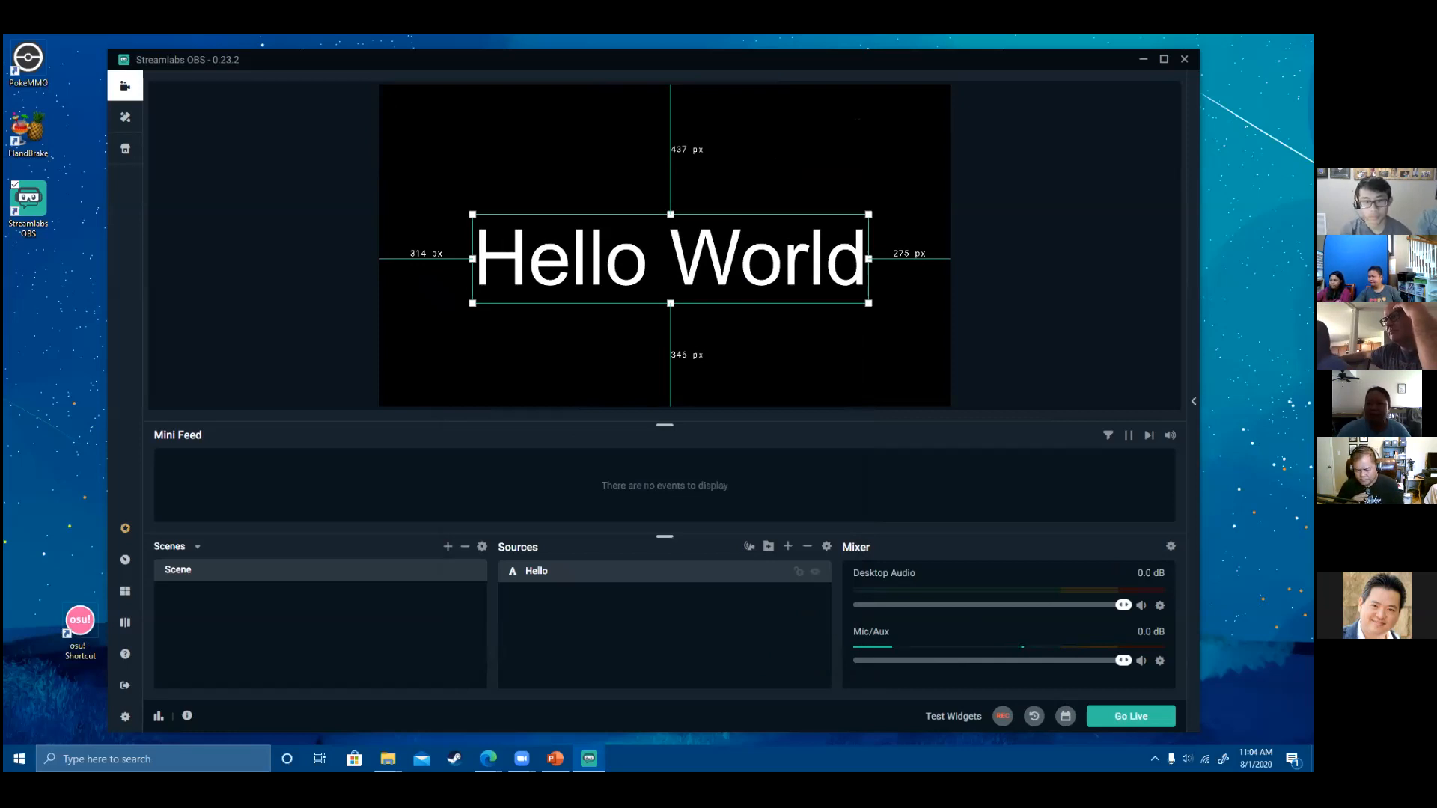
# - Open the Go Live dialog targeting the 'Live Streaming 2 | Gamer' Facebook Page
pyautogui.click(1123, 720)
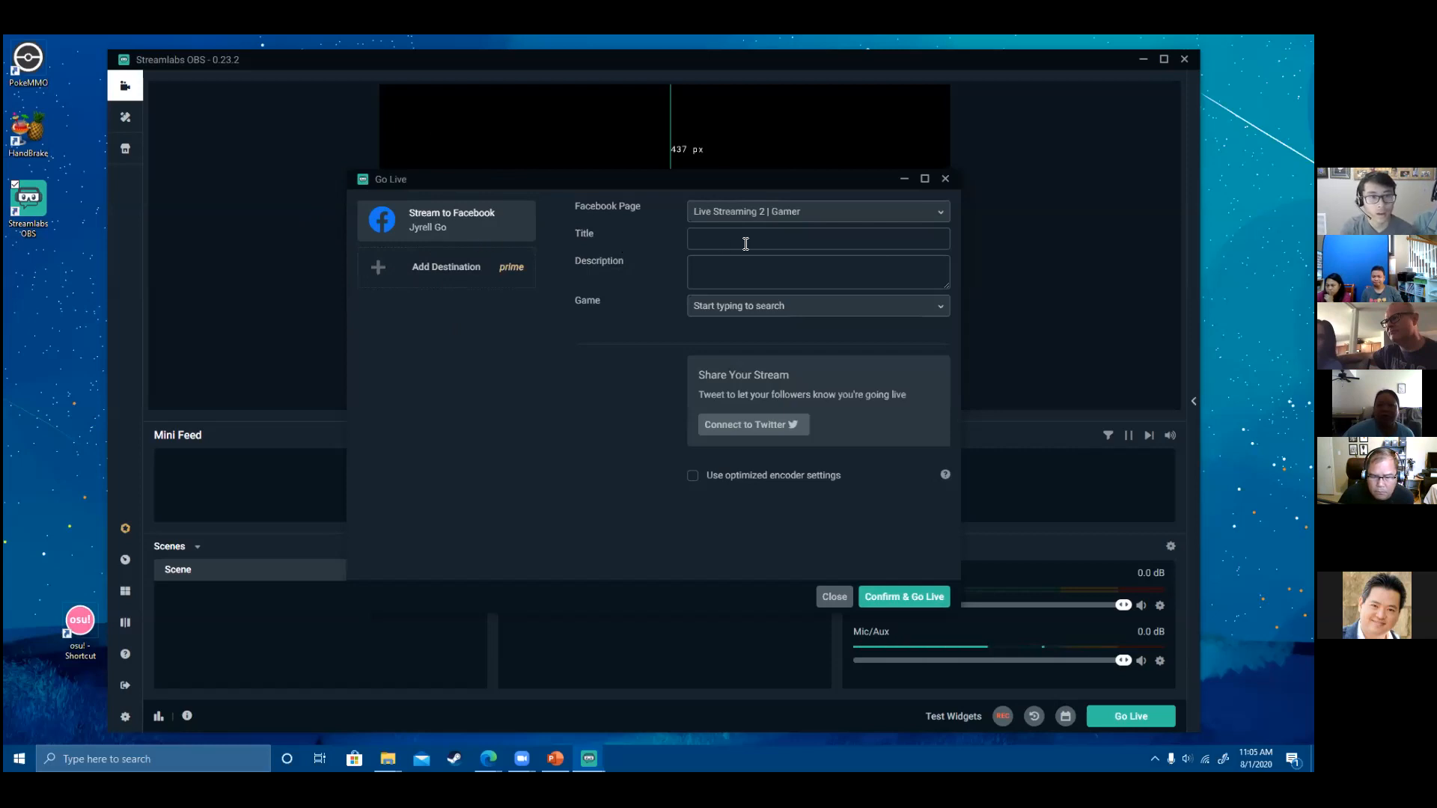
# - Enter 'HellowOrld' as the stream title and remove the stray final letter
pyautogui.click(815, 237)
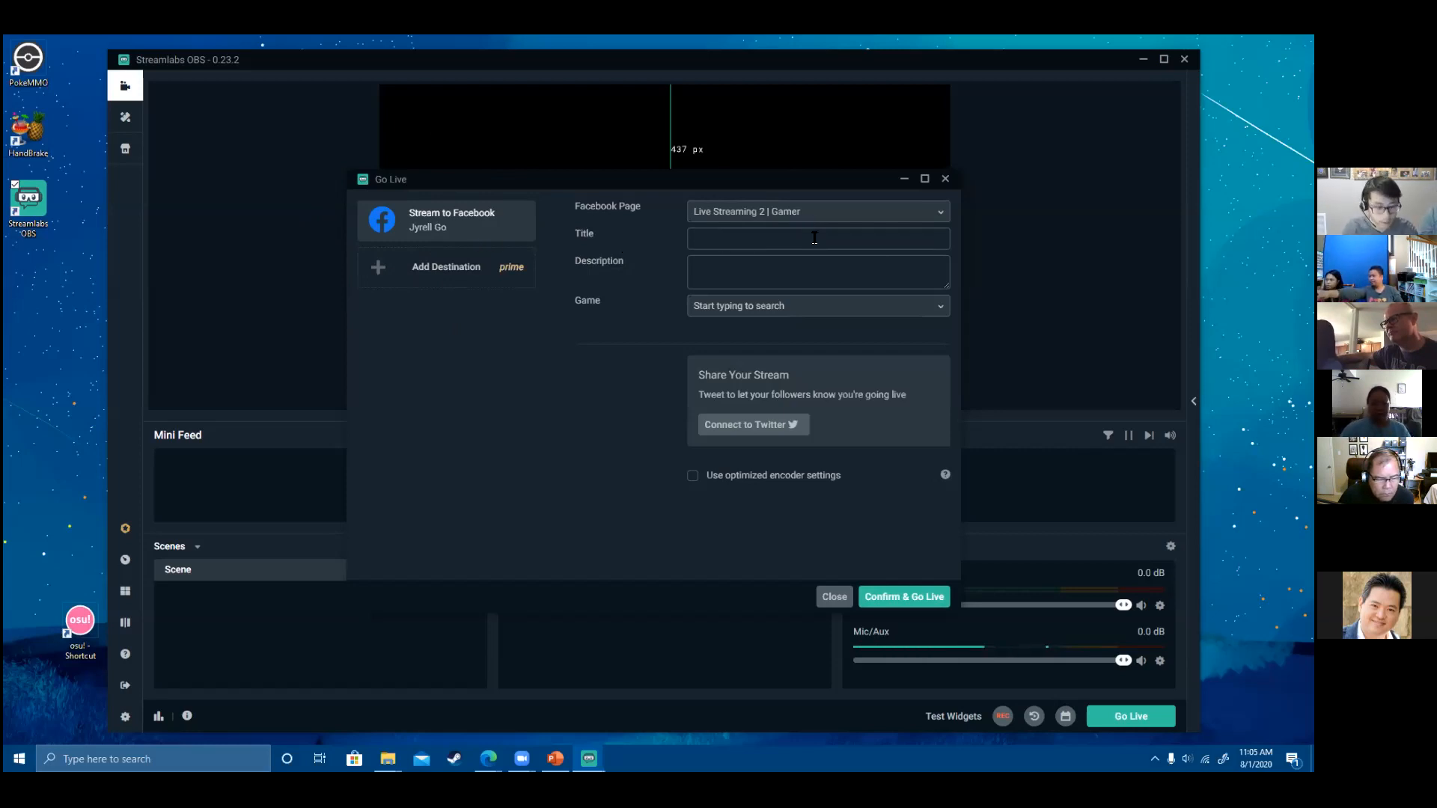
pyautogui.write('HellowOrld')
pyautogui.press('BackSpace')
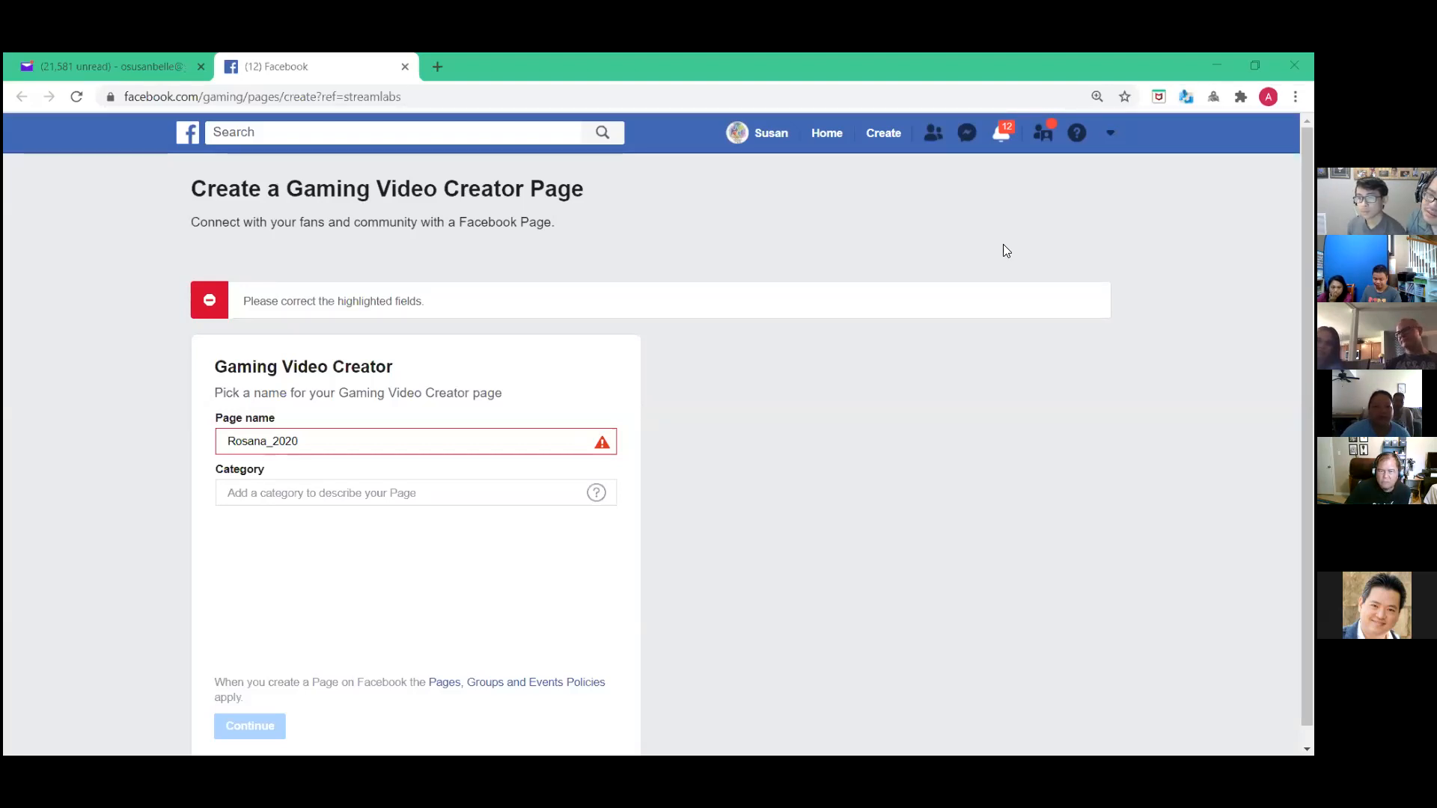
pyautogui.click(800, 214)
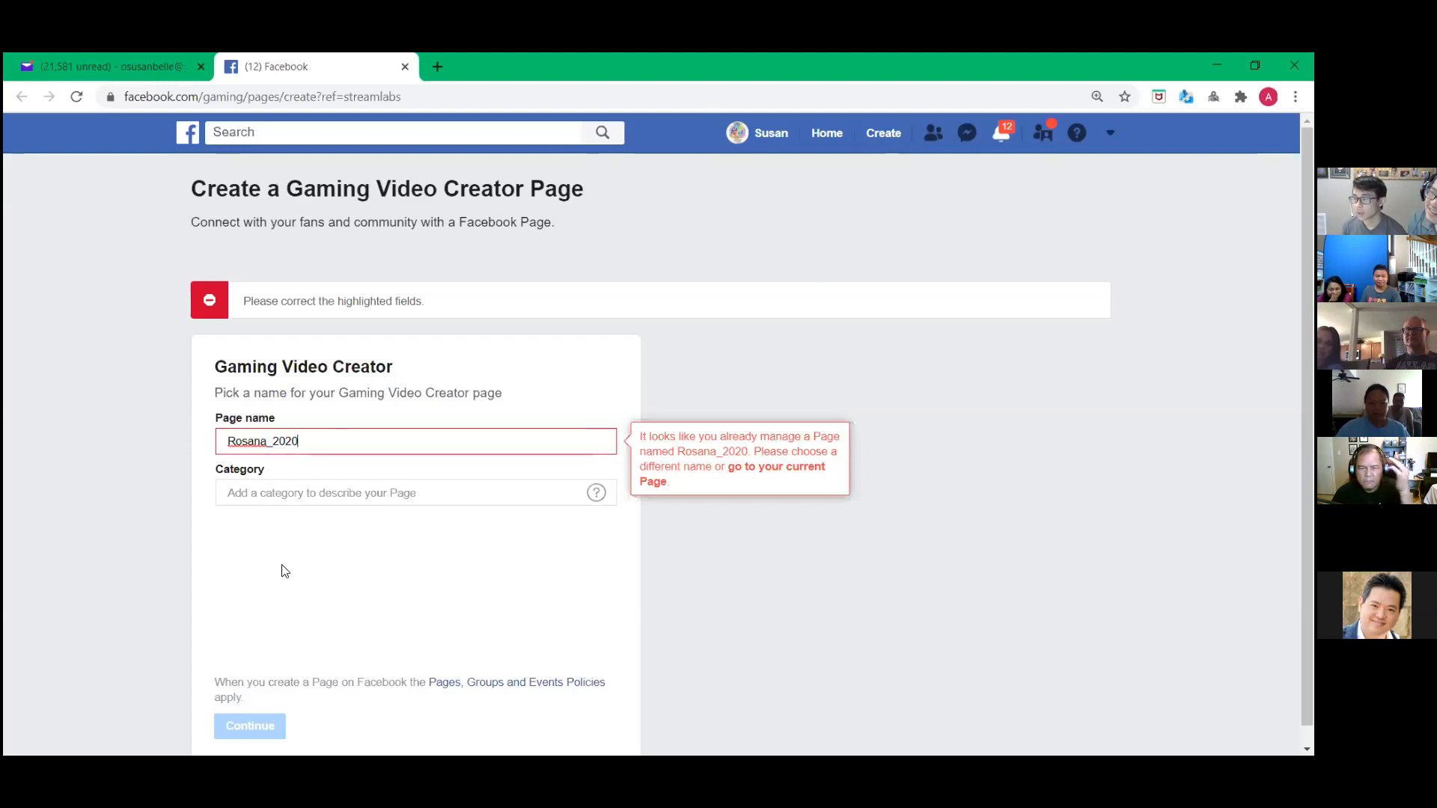
pyautogui.click(572, 468)
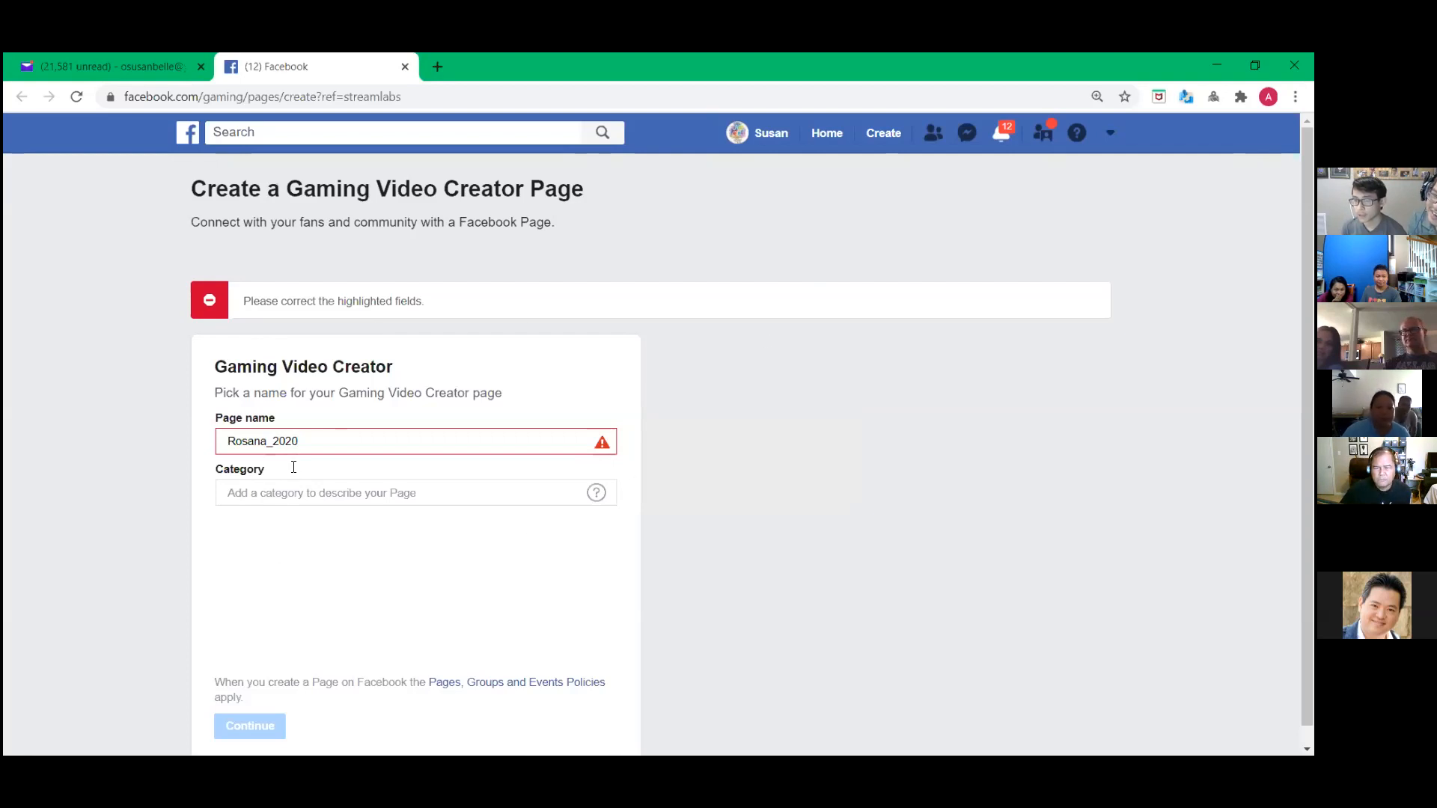
pyautogui.click(274, 449)
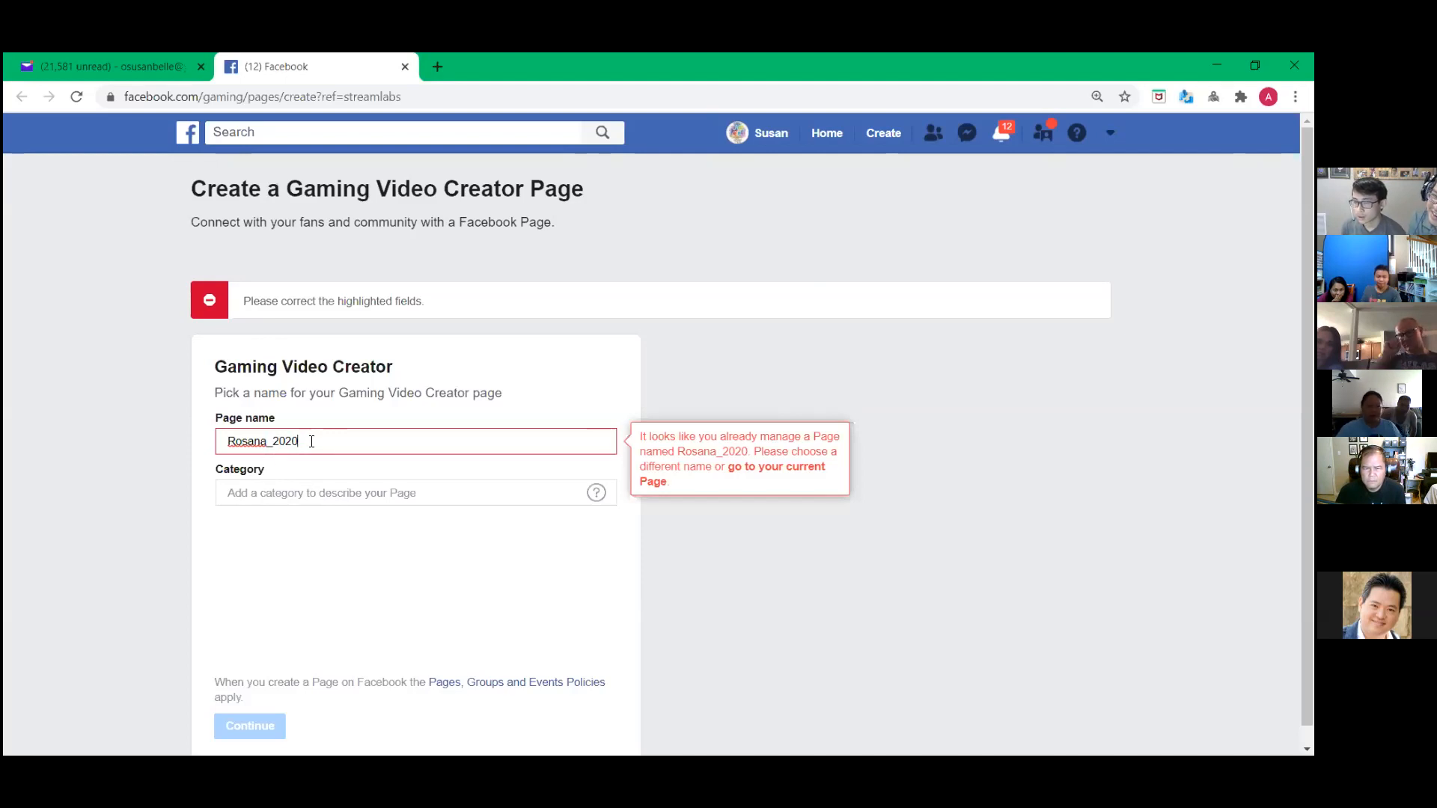
pyautogui.moveTo(311, 441); pyautogui.dragTo(220, 410)
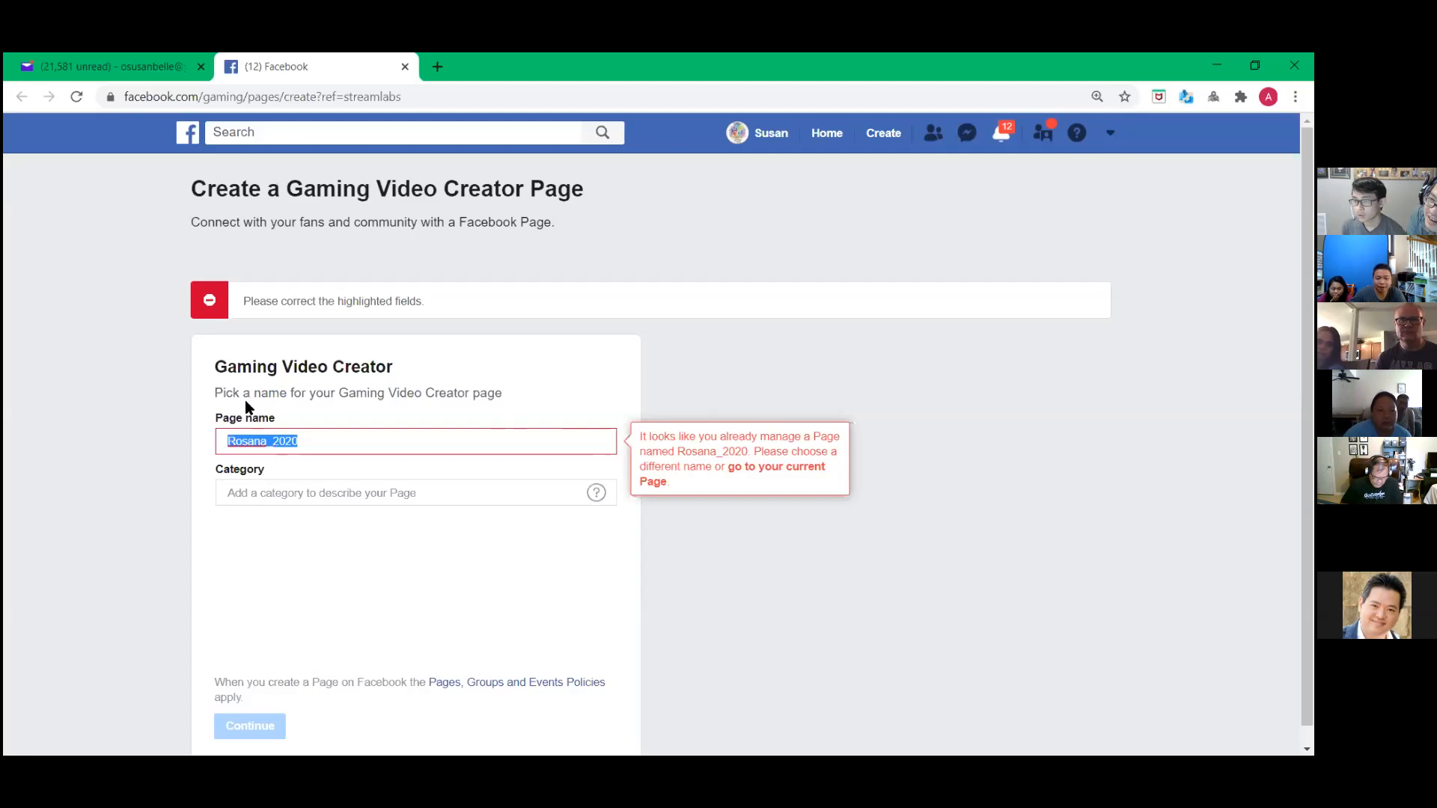
pyautogui.click(900, 385)
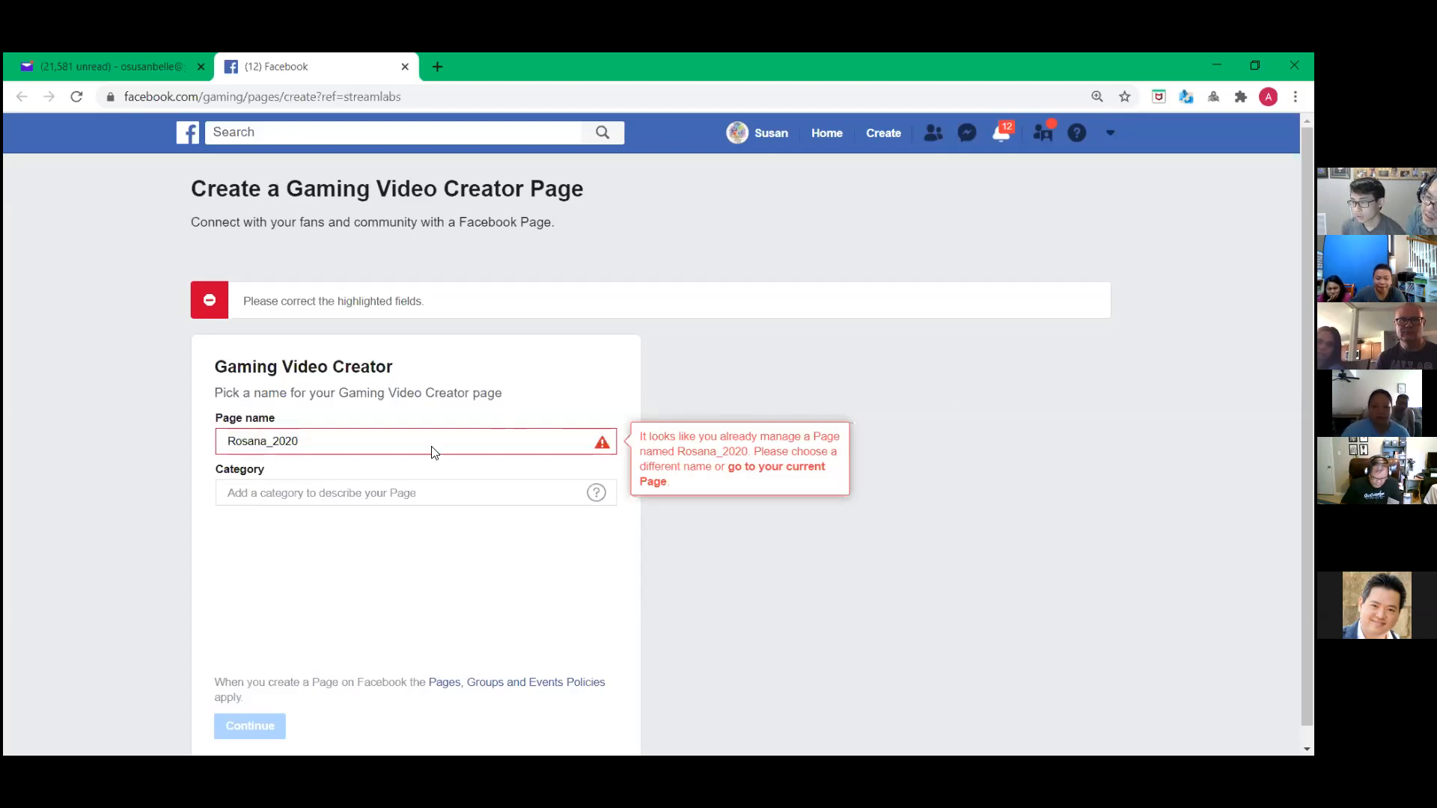
pyautogui.doubleClick(607, 444)
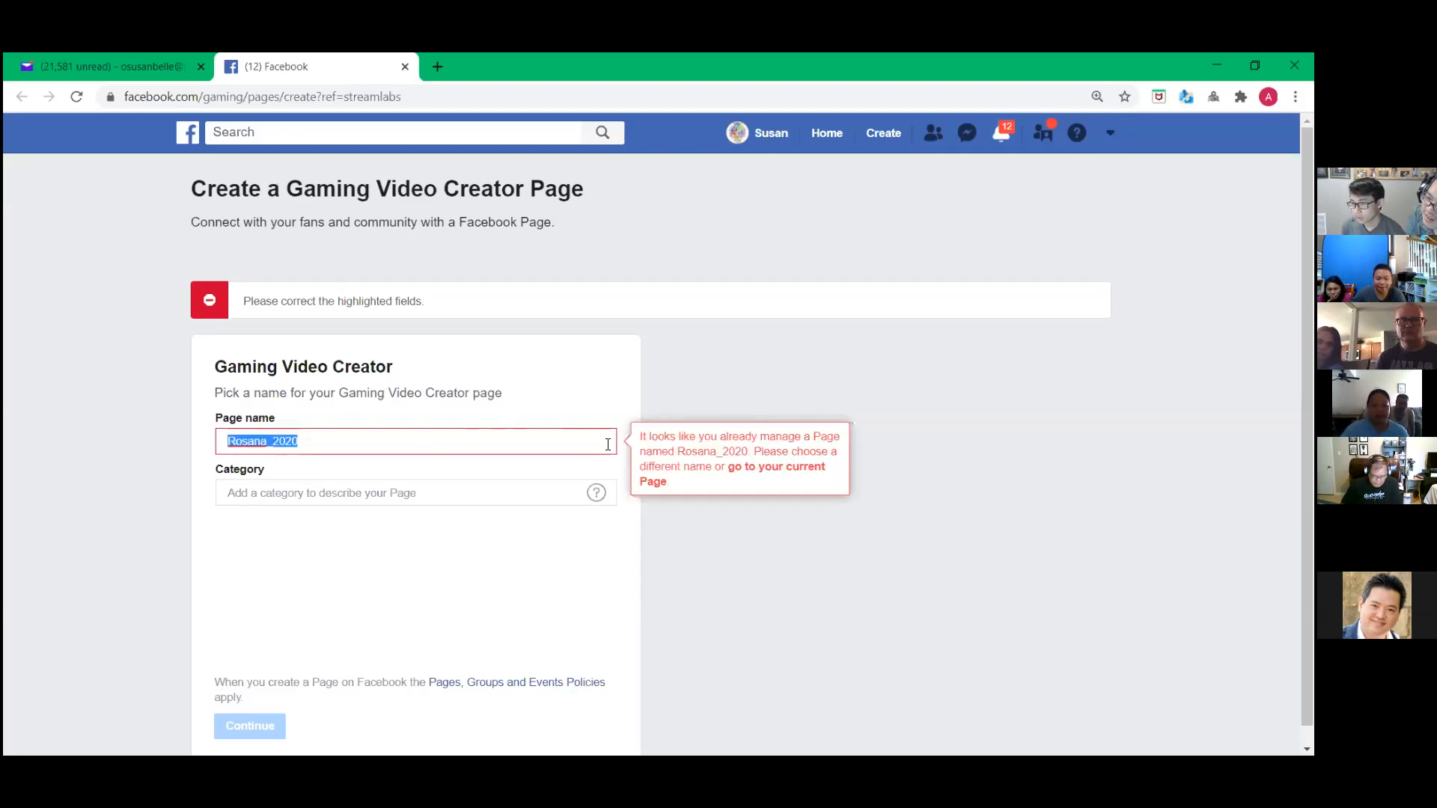
pyautogui.click(591, 364)
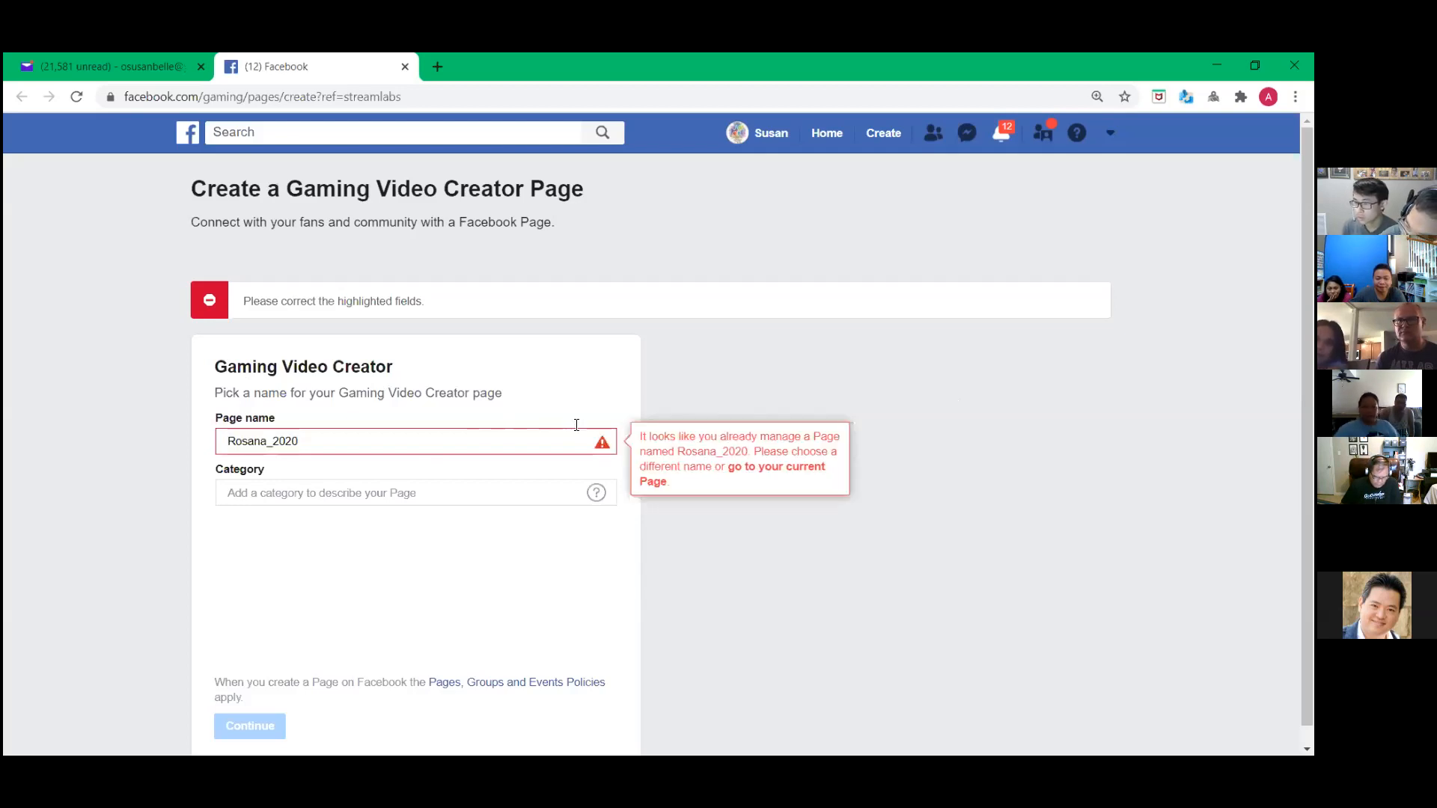
pyautogui.moveTo(598, 496)
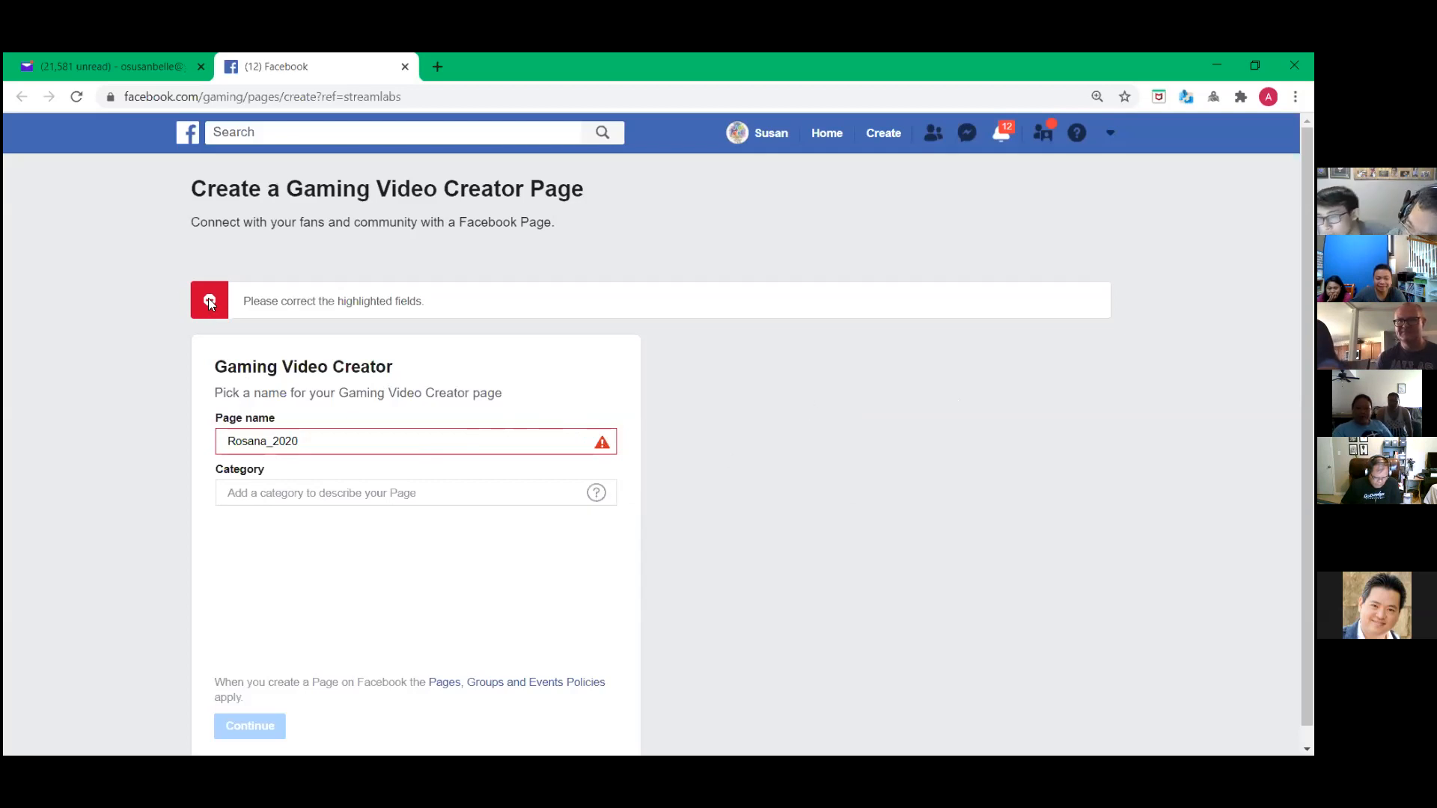
pyautogui.moveTo(332, 446)
pyautogui.moveTo(333, 446); pyautogui.dragTo(225, 441)
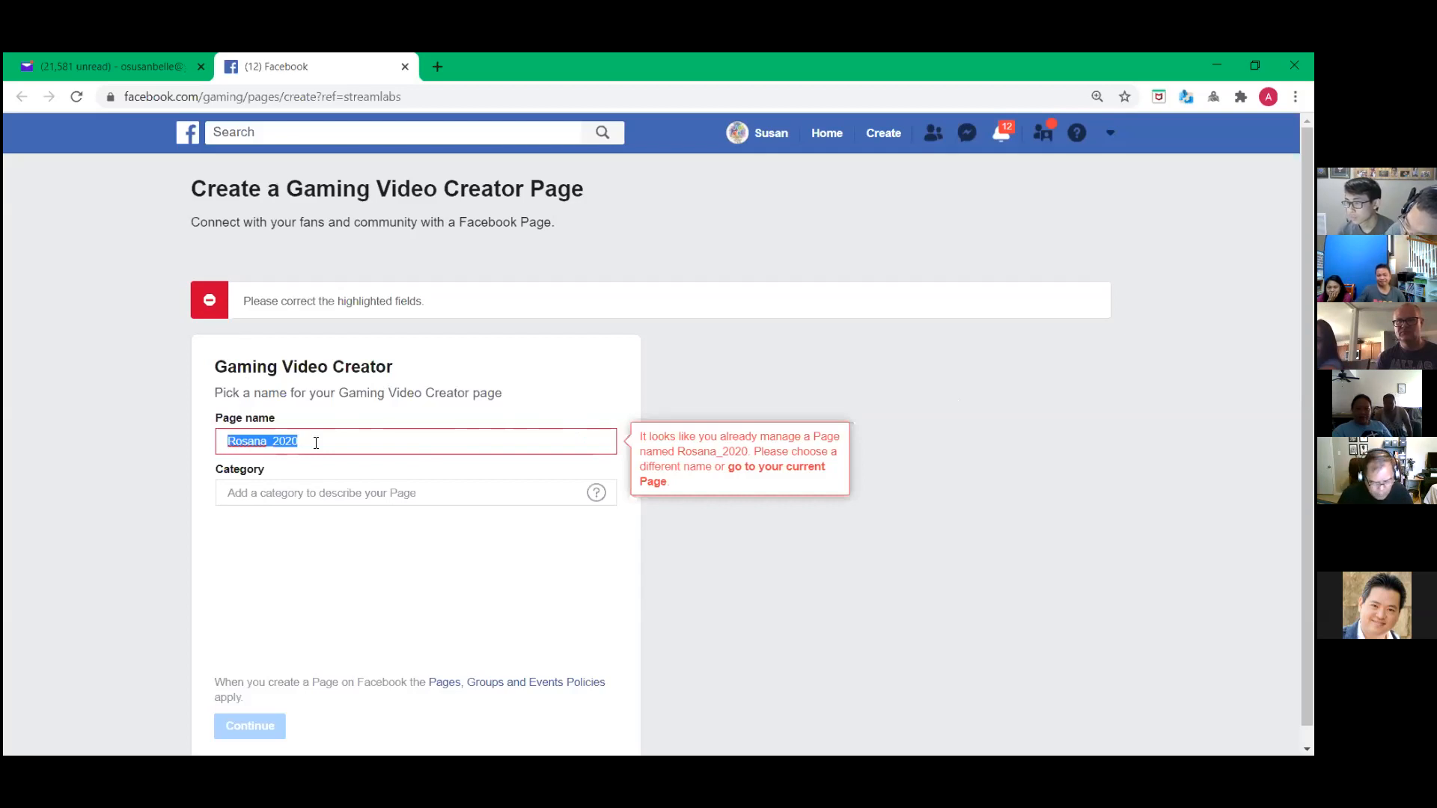
pyautogui.moveTo(764, 473)
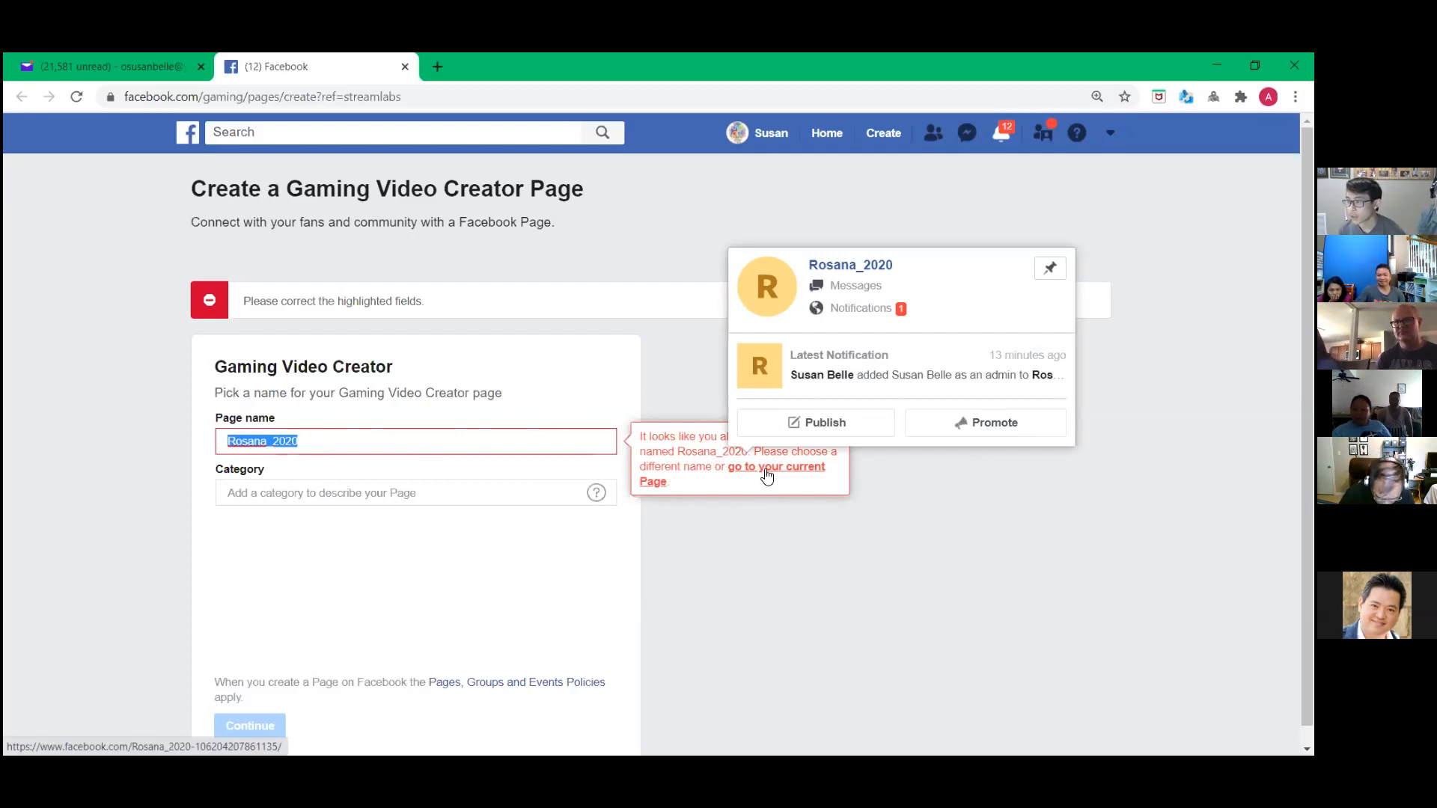
# - Go to the already-managed Facebook Page instead of creating one, then return to Streamlabs OBS
pyautogui.click(766, 473)
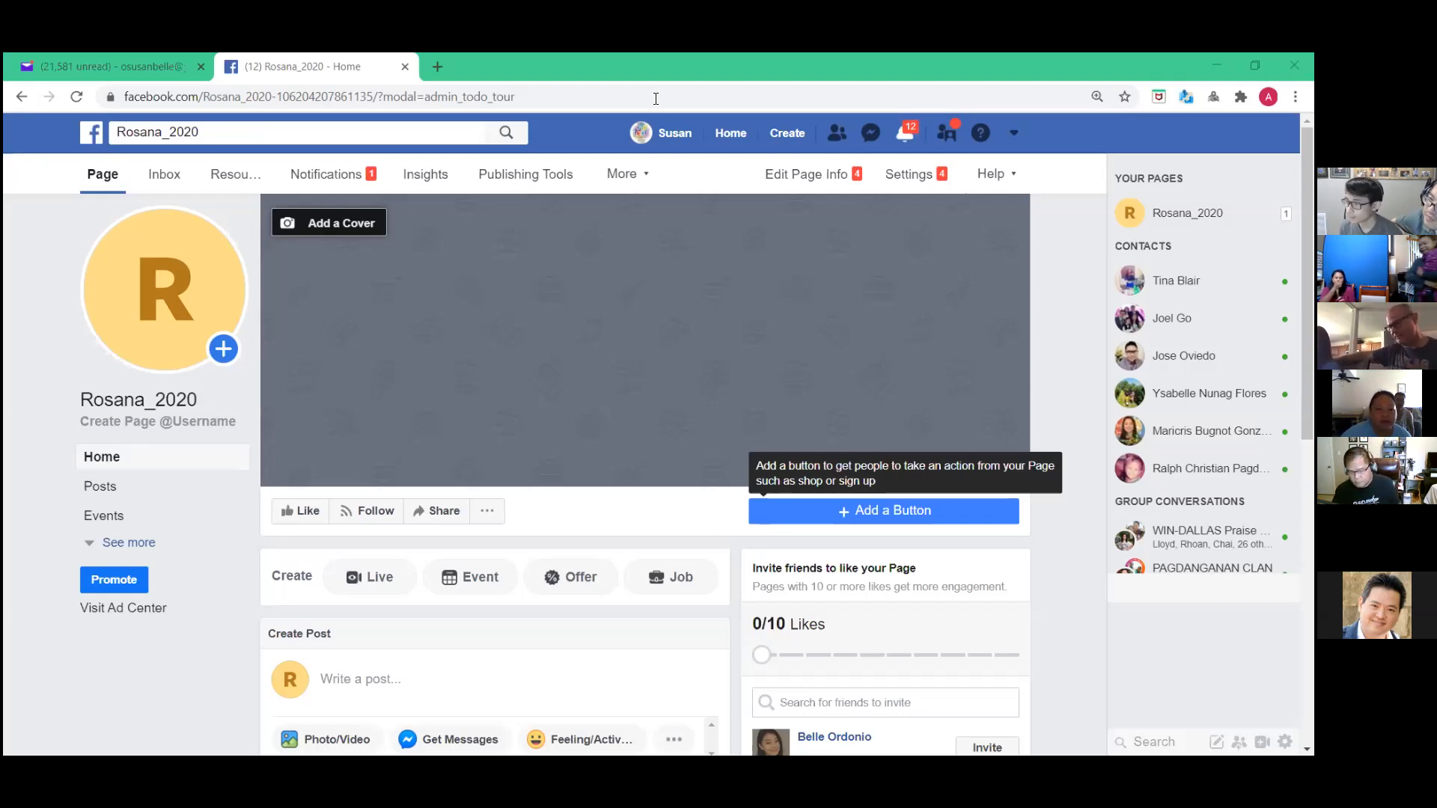
pyautogui.hotkey('alt', 'Tab')
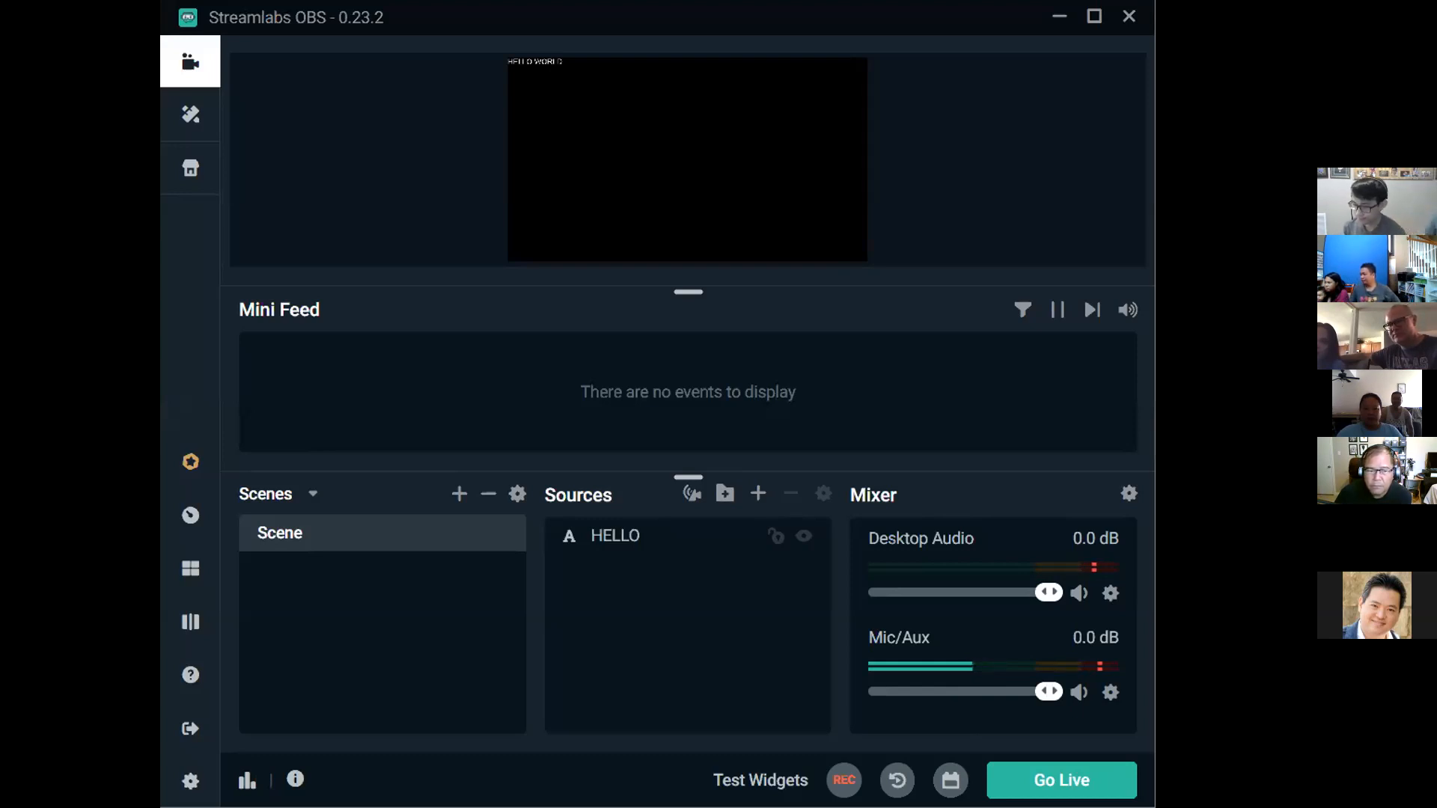
# - Reopen the Go Live dialog, which now reports no Facebook Pages found
pyautogui.click(1062, 780)
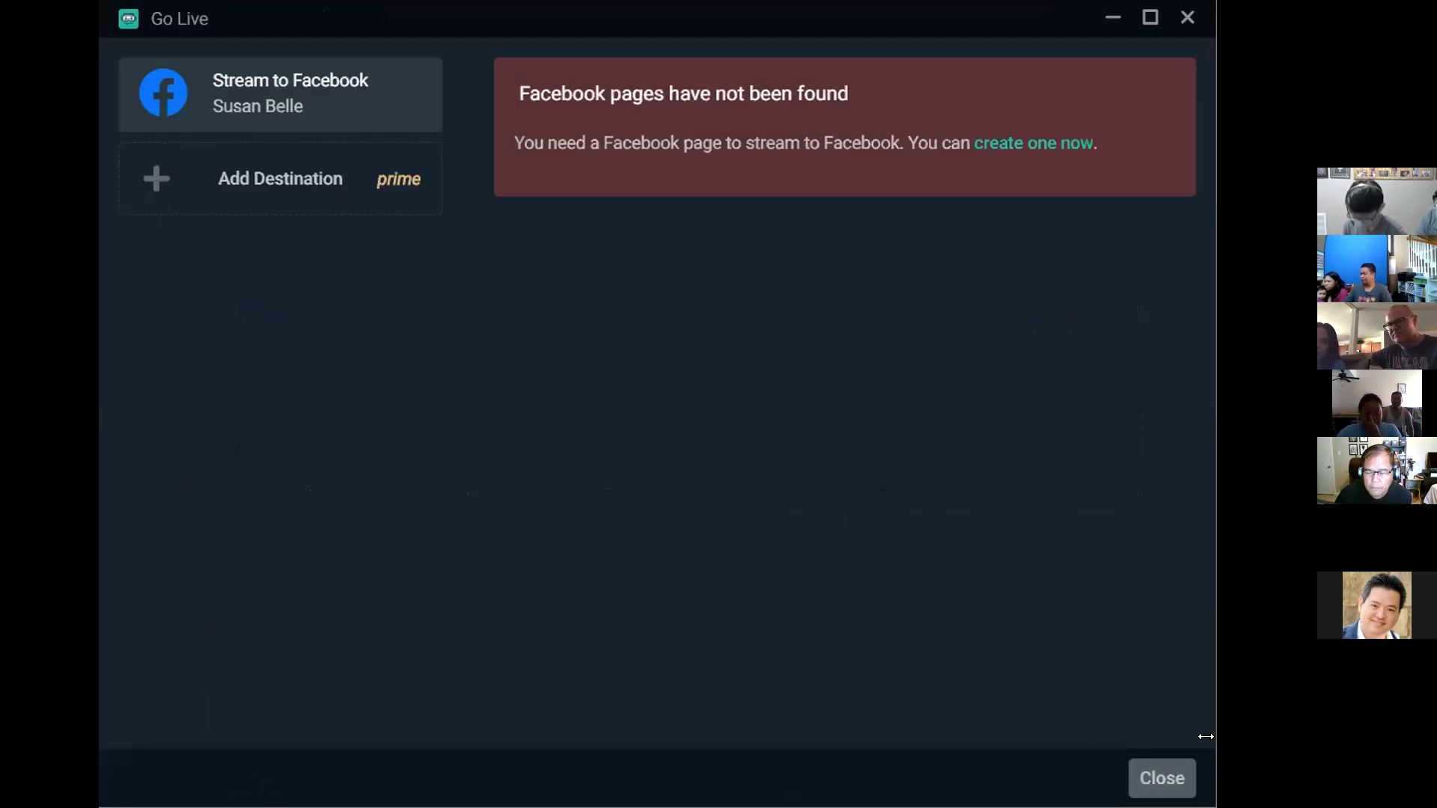
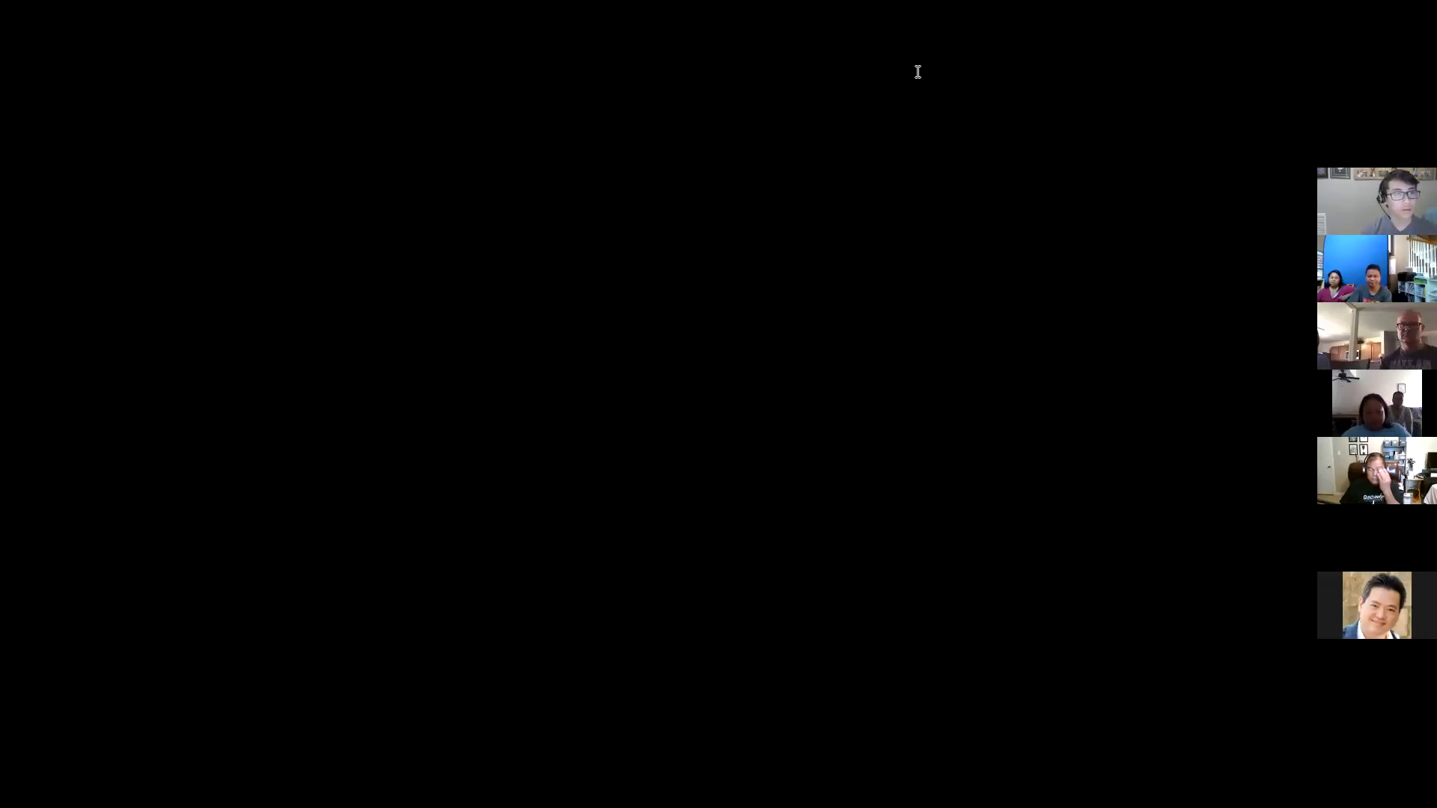
# - Run the Facebook search for 'live streaming 2'
pyautogui.press('Return')
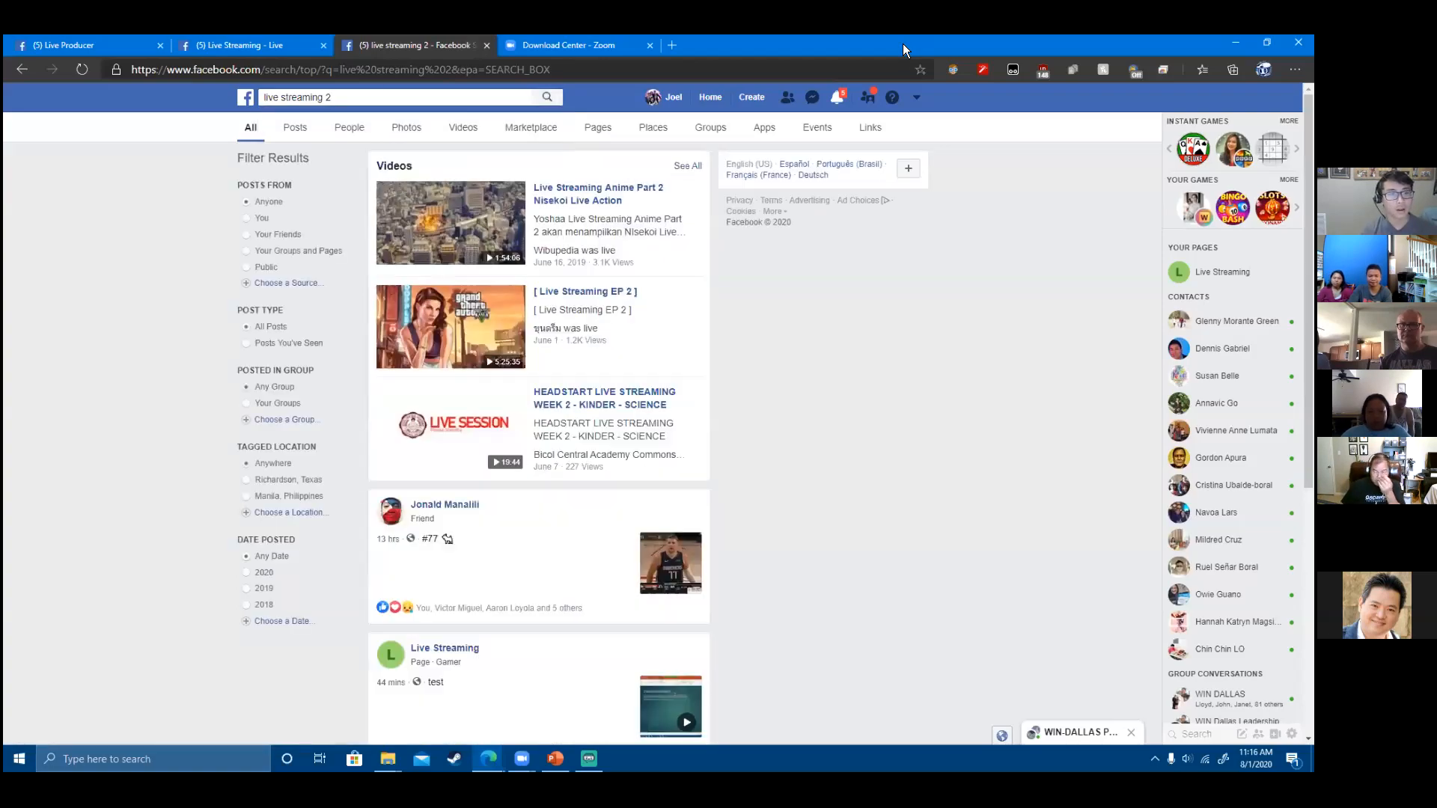
# - End the current live stream in Streamlabs OBS and start a new Go Live setup
pyautogui.click(488, 759)
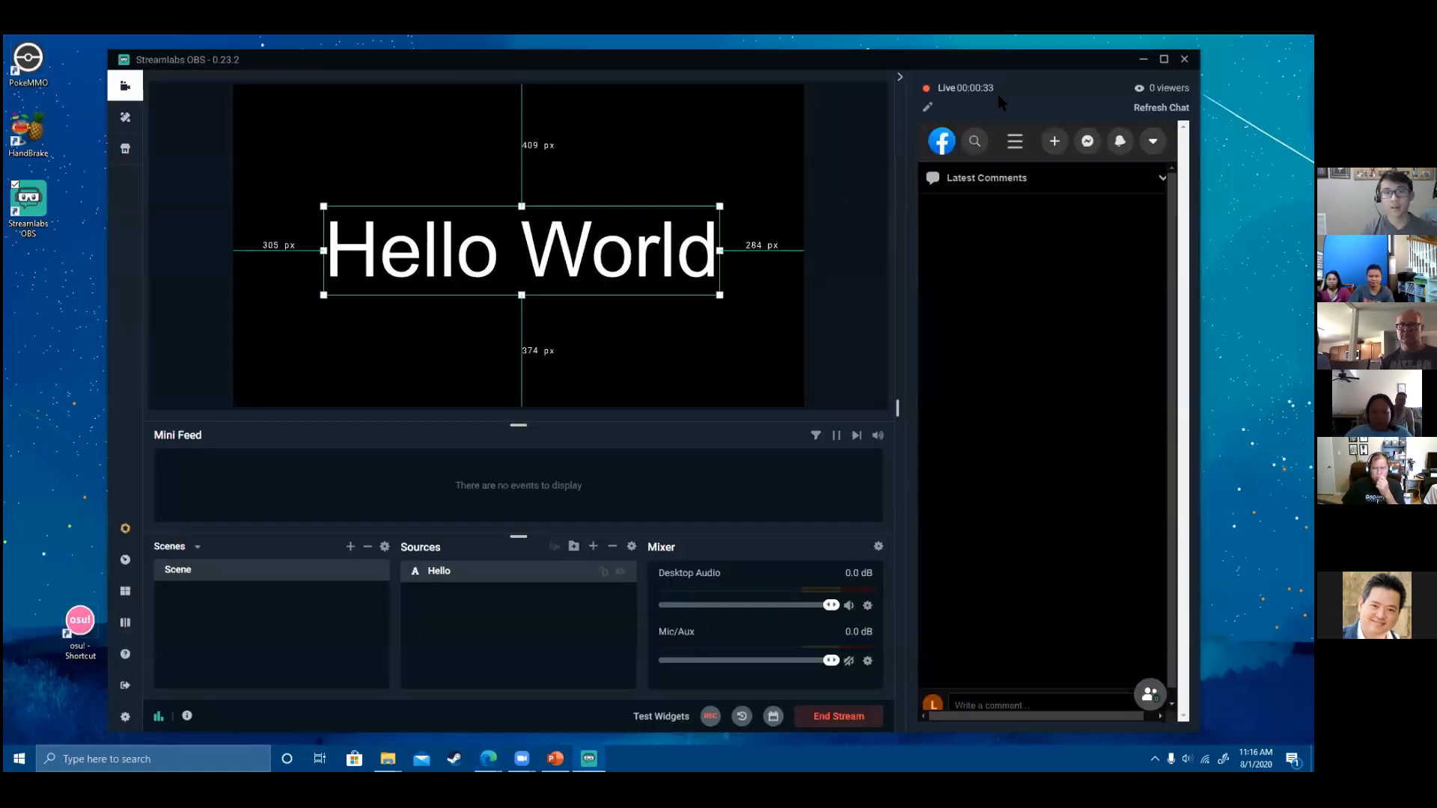
pyautogui.click(820, 721)
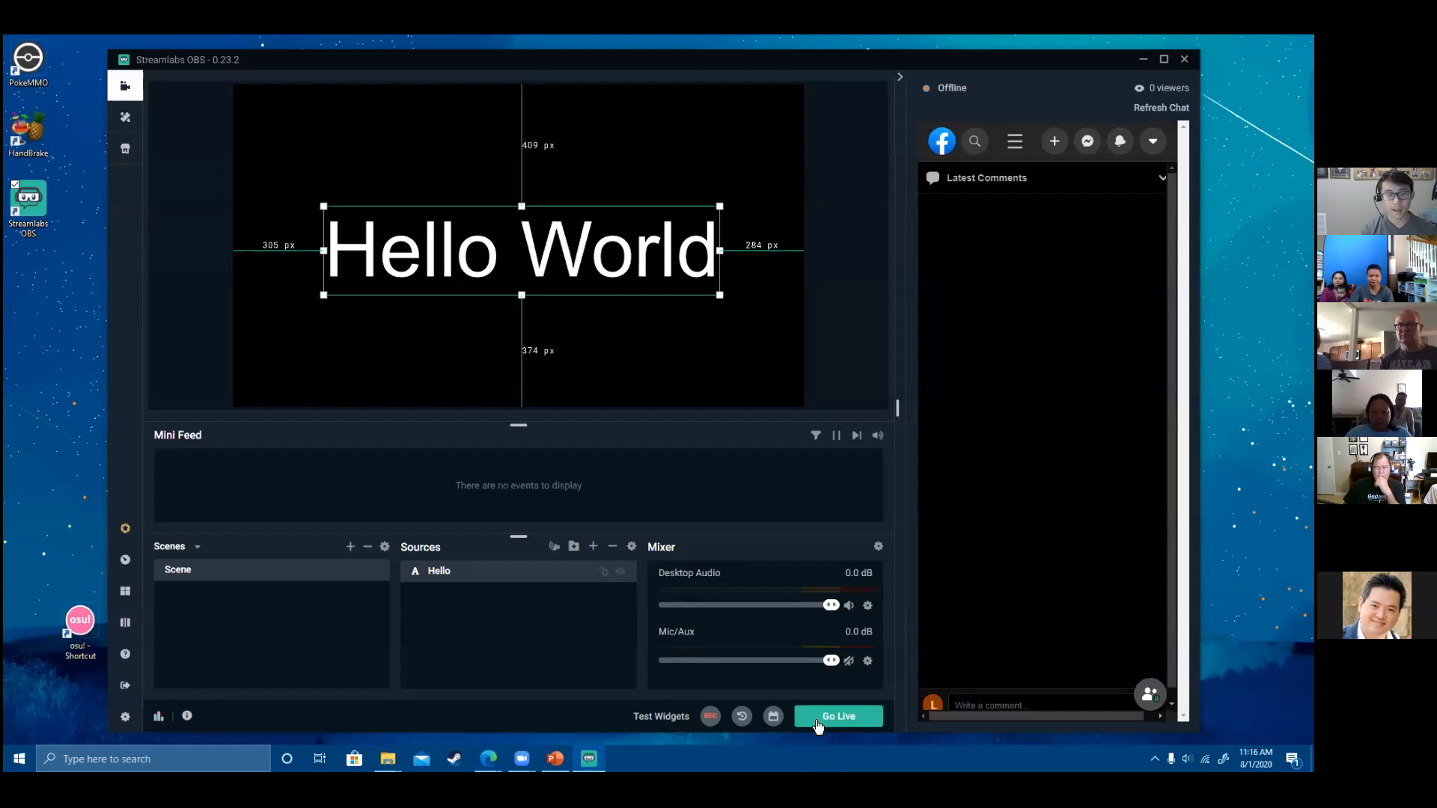
pyautogui.click(823, 719)
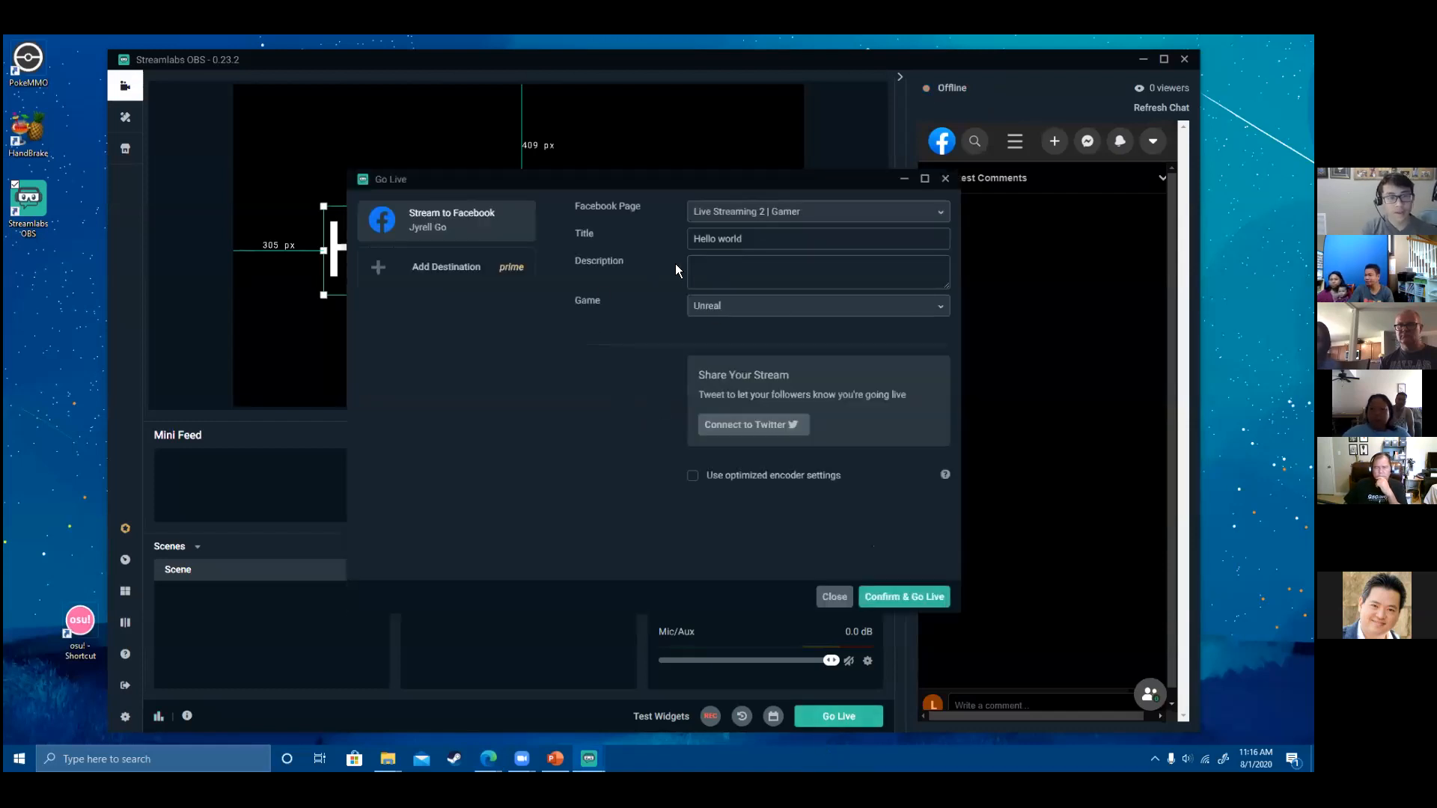
# - Retitle the Facebook broadcast to 'Hello World' and set the game to Unreal
pyautogui.moveTo(774, 248); pyautogui.dragTo(619, 248)
pyautogui.write('Hell')
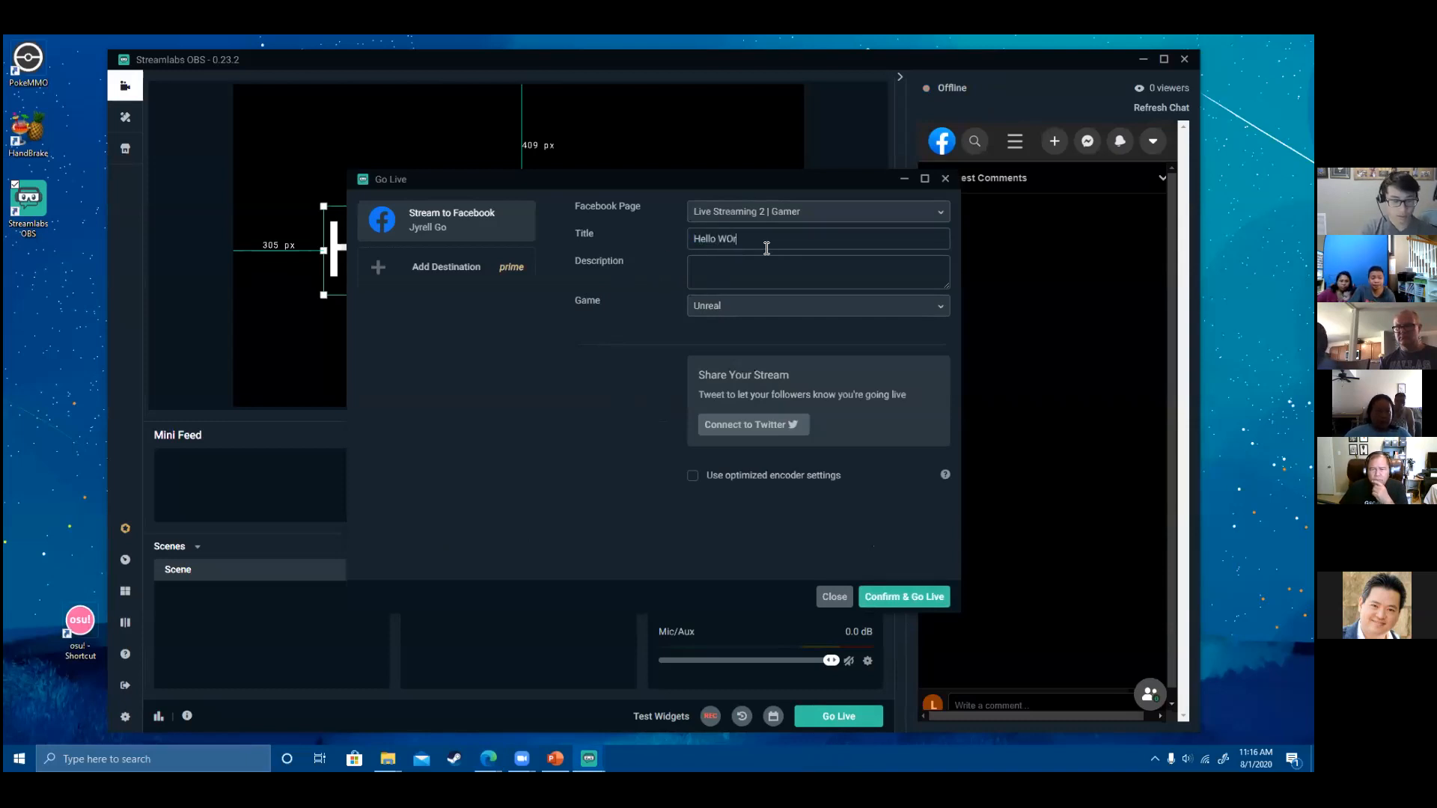
pyautogui.write('orld')
pyautogui.click(774, 313)
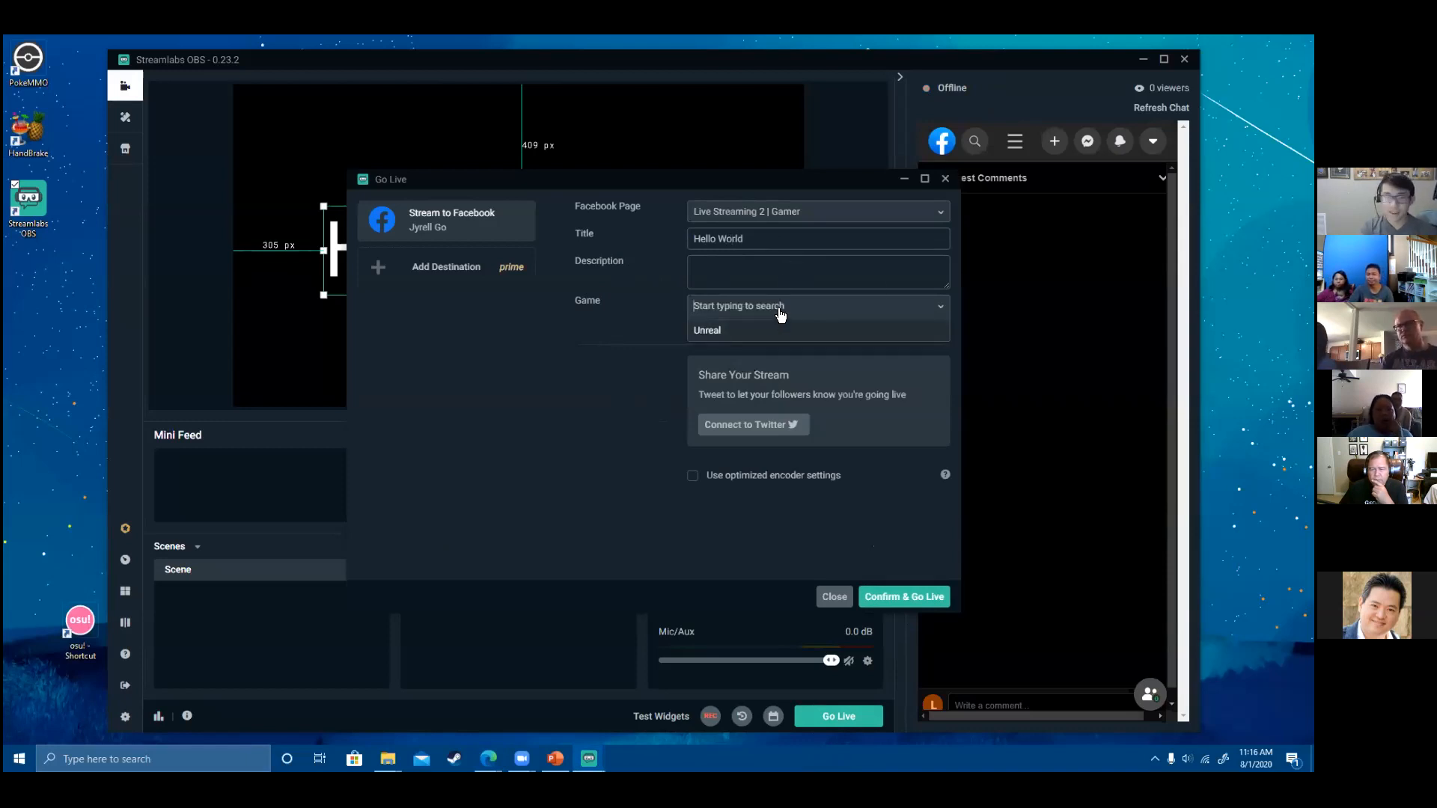
pyautogui.click(750, 563)
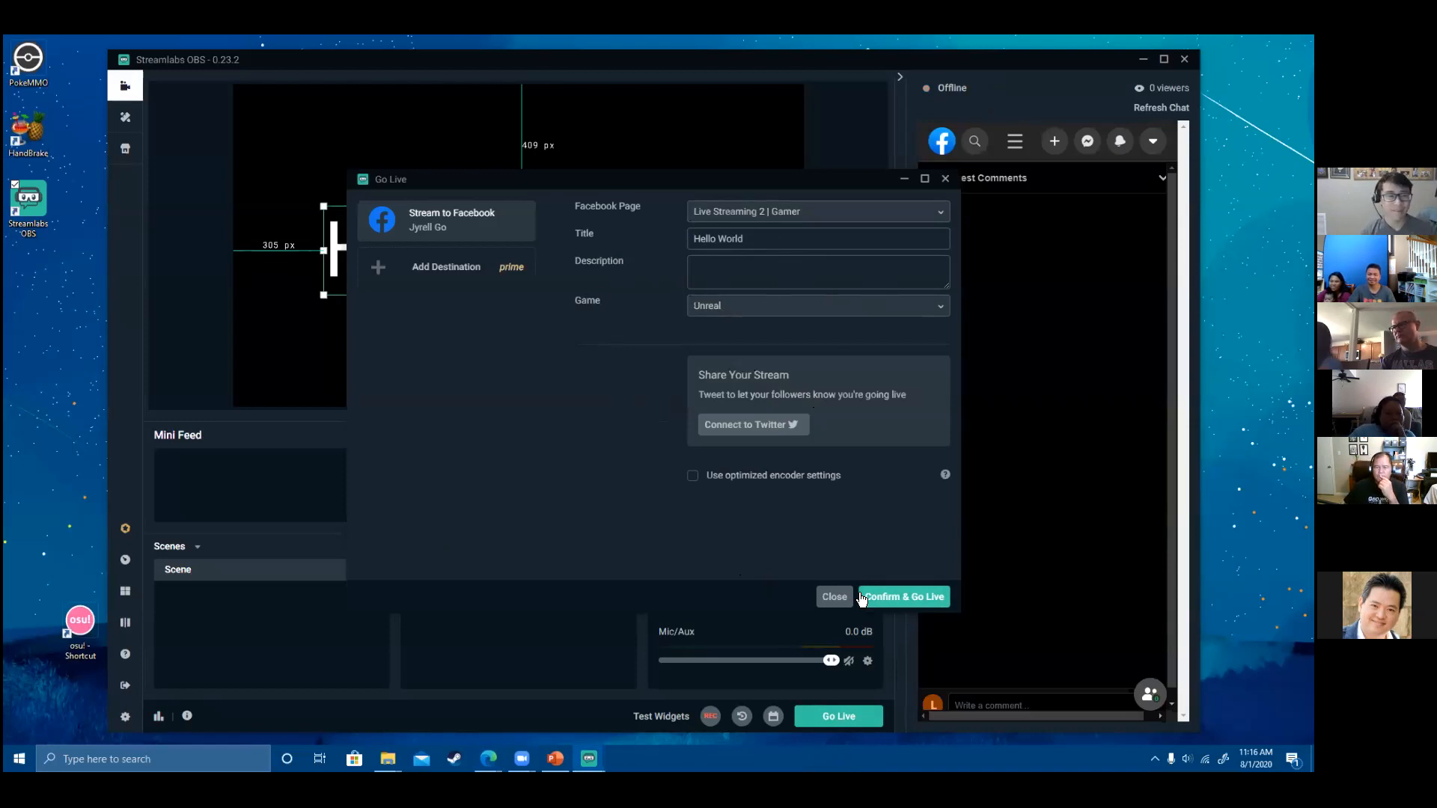
# - Start the Hello World broadcast, retrying Go Live after the first error, then return to the browser
pyautogui.click(905, 597)
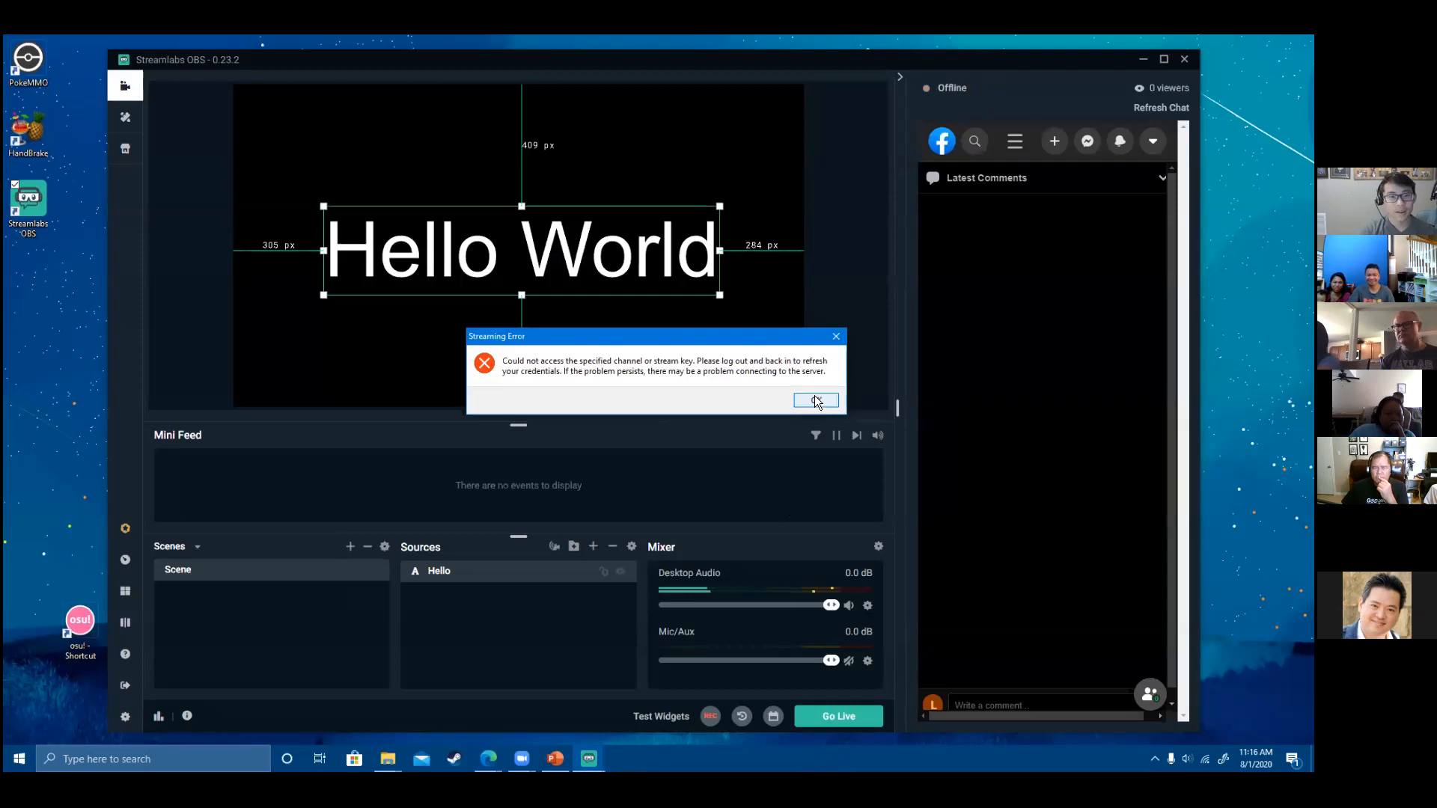
pyautogui.click(822, 399)
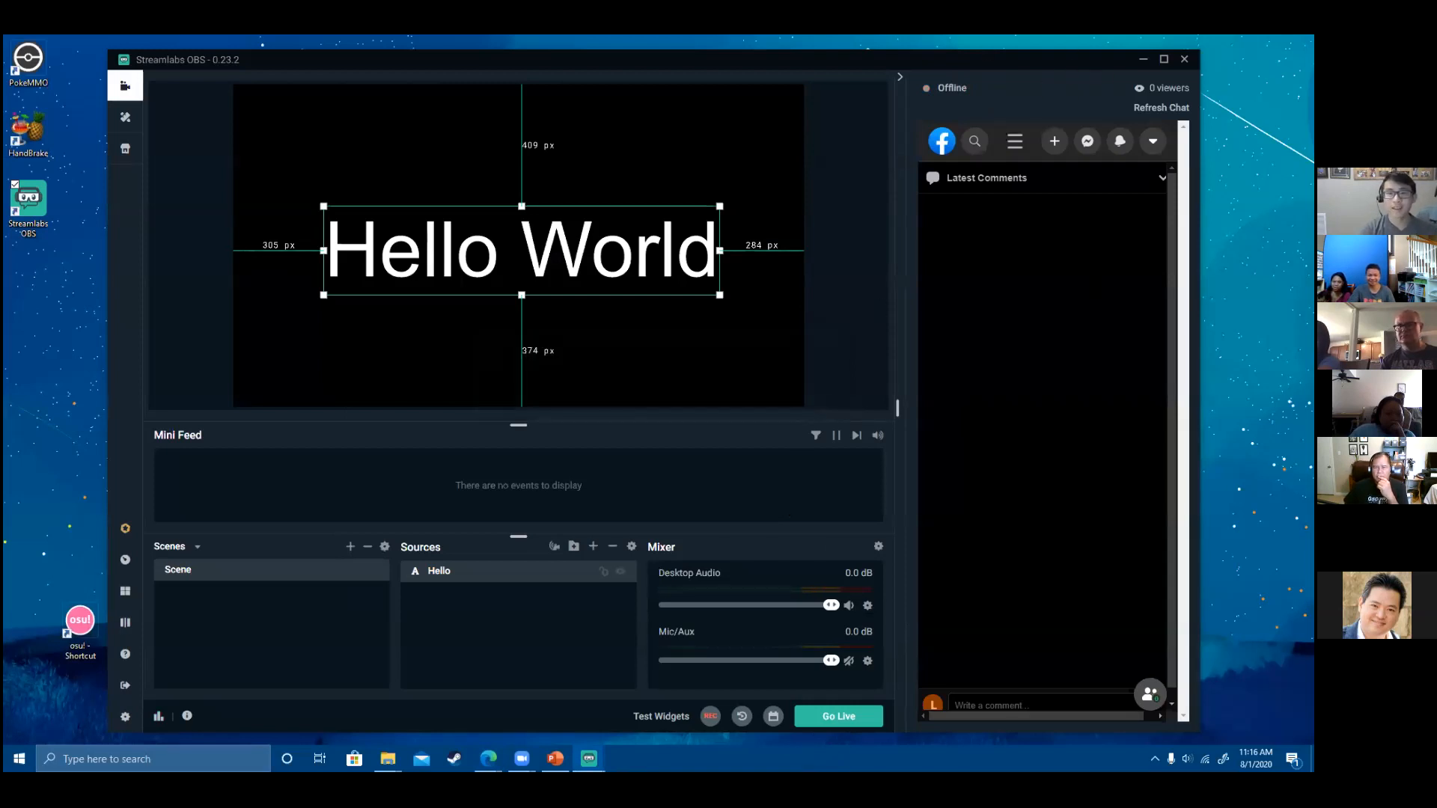
pyautogui.click(1184, 58)
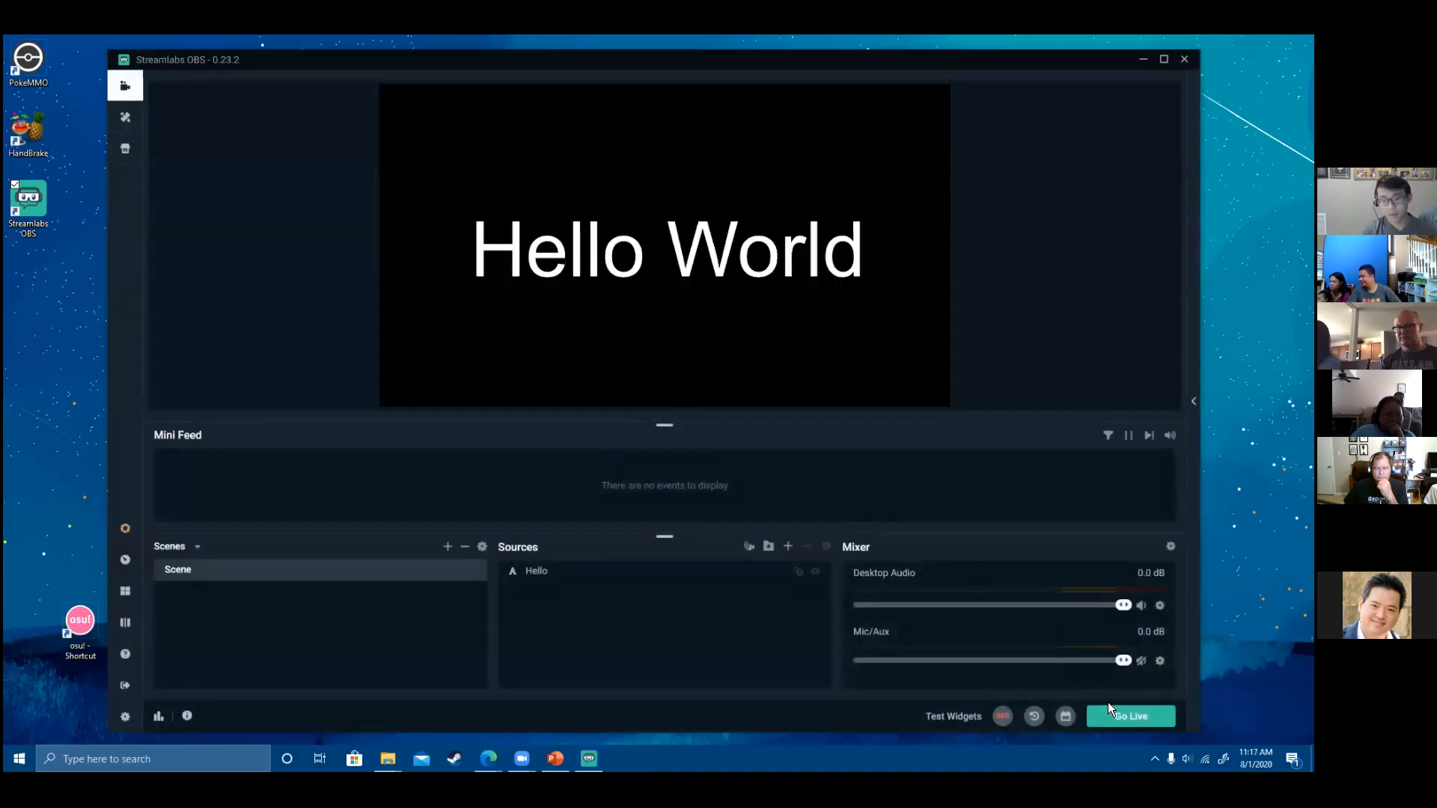
pyautogui.click(1116, 723)
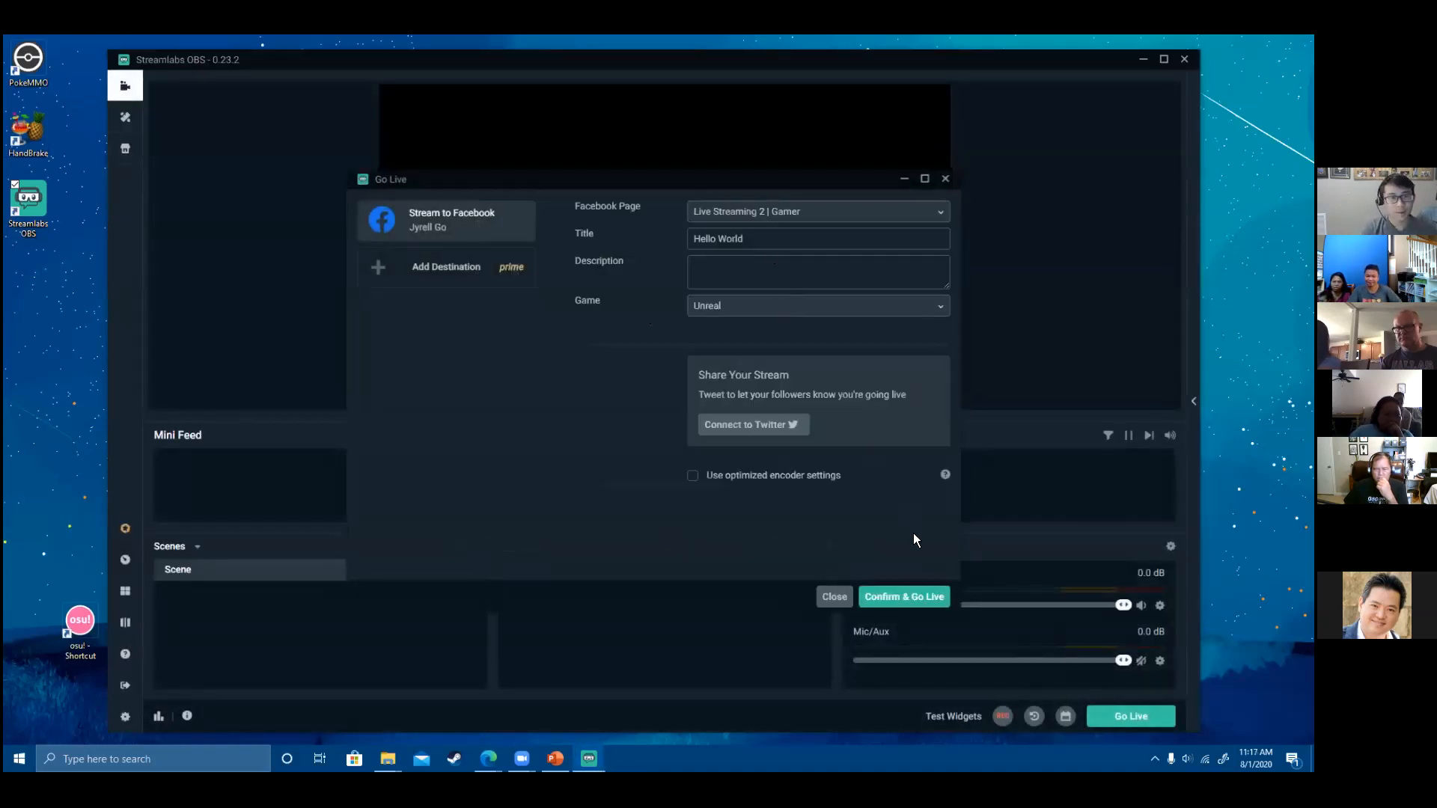
pyautogui.click(910, 598)
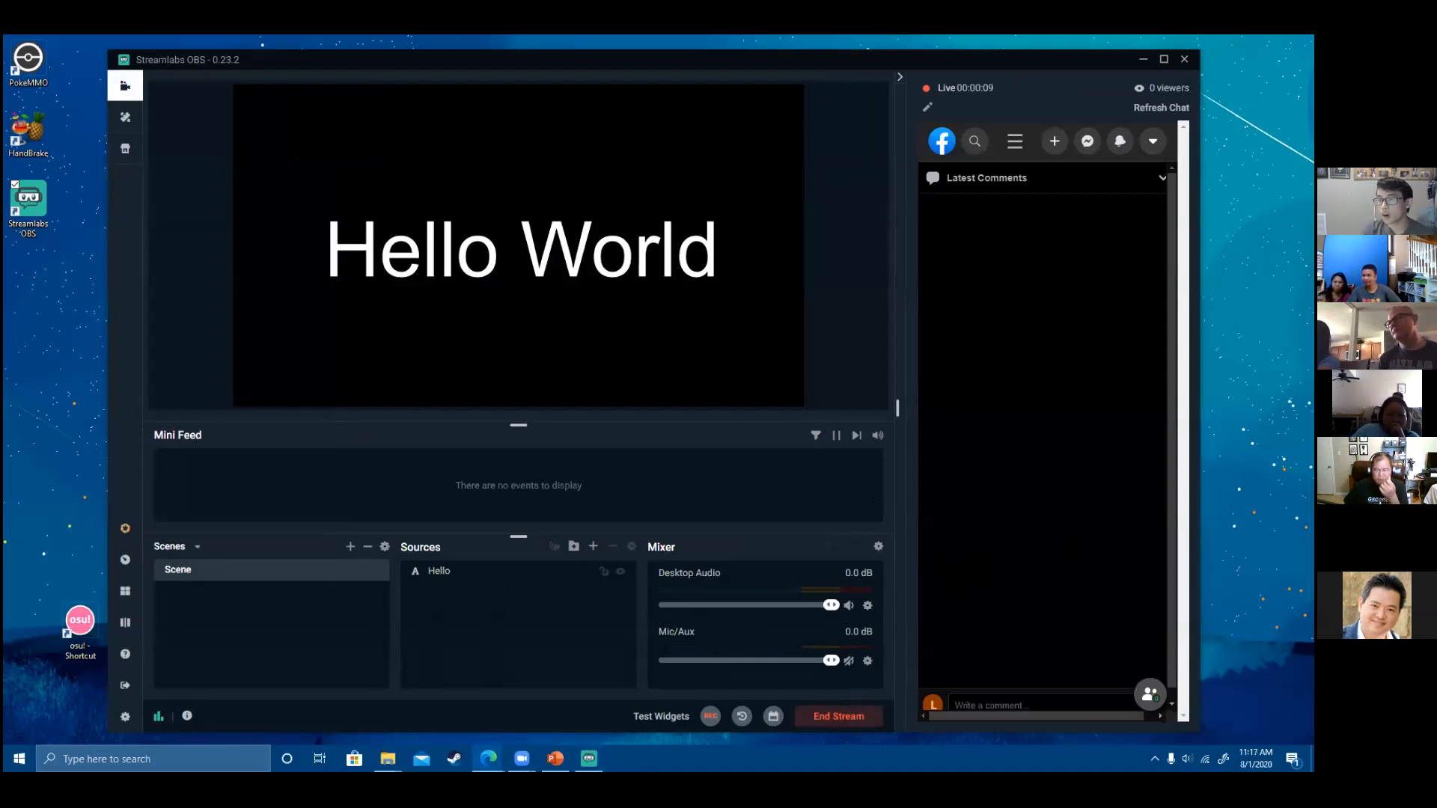
pyautogui.hotkey('alt', 'Tab')
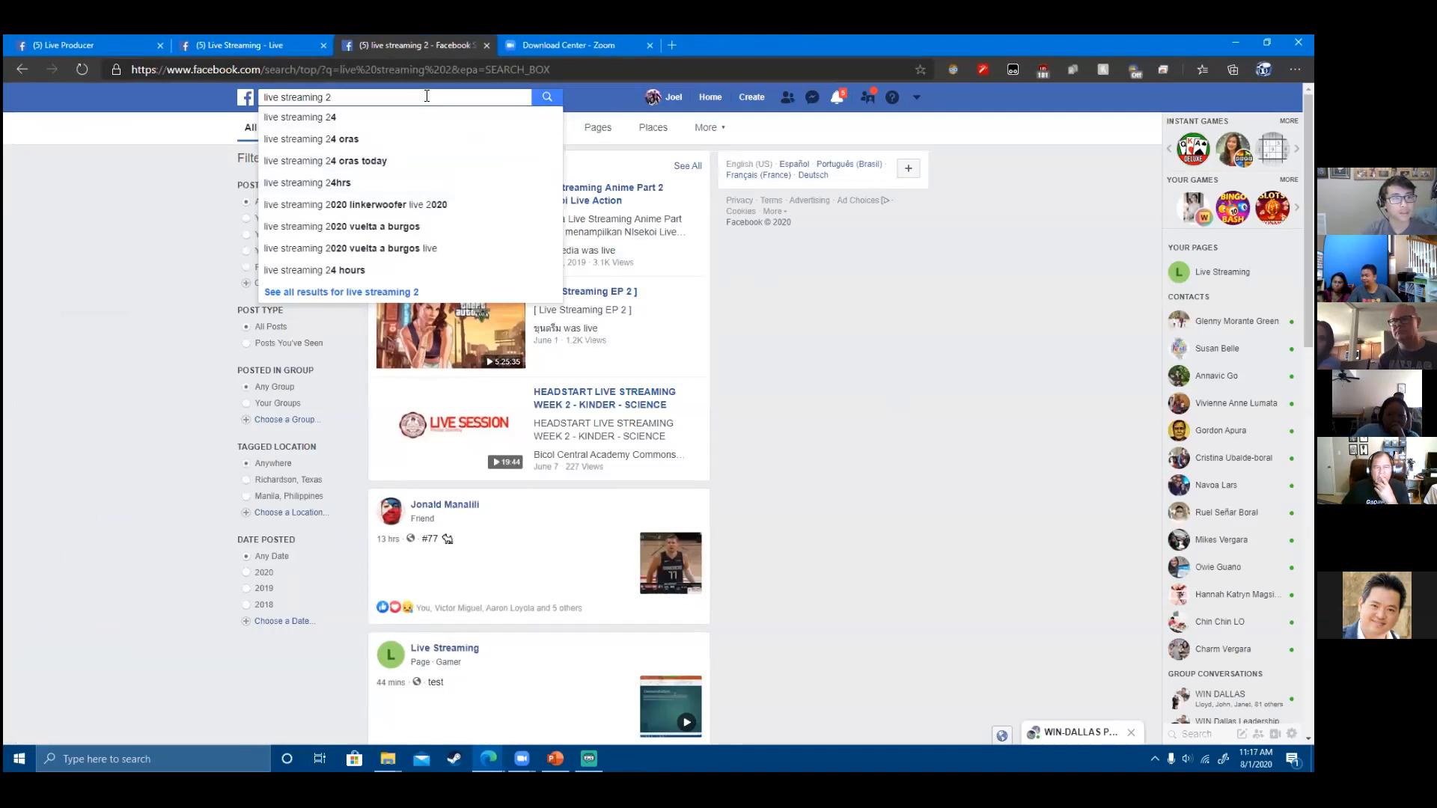
pyautogui.scroll(-5, 745, 317)
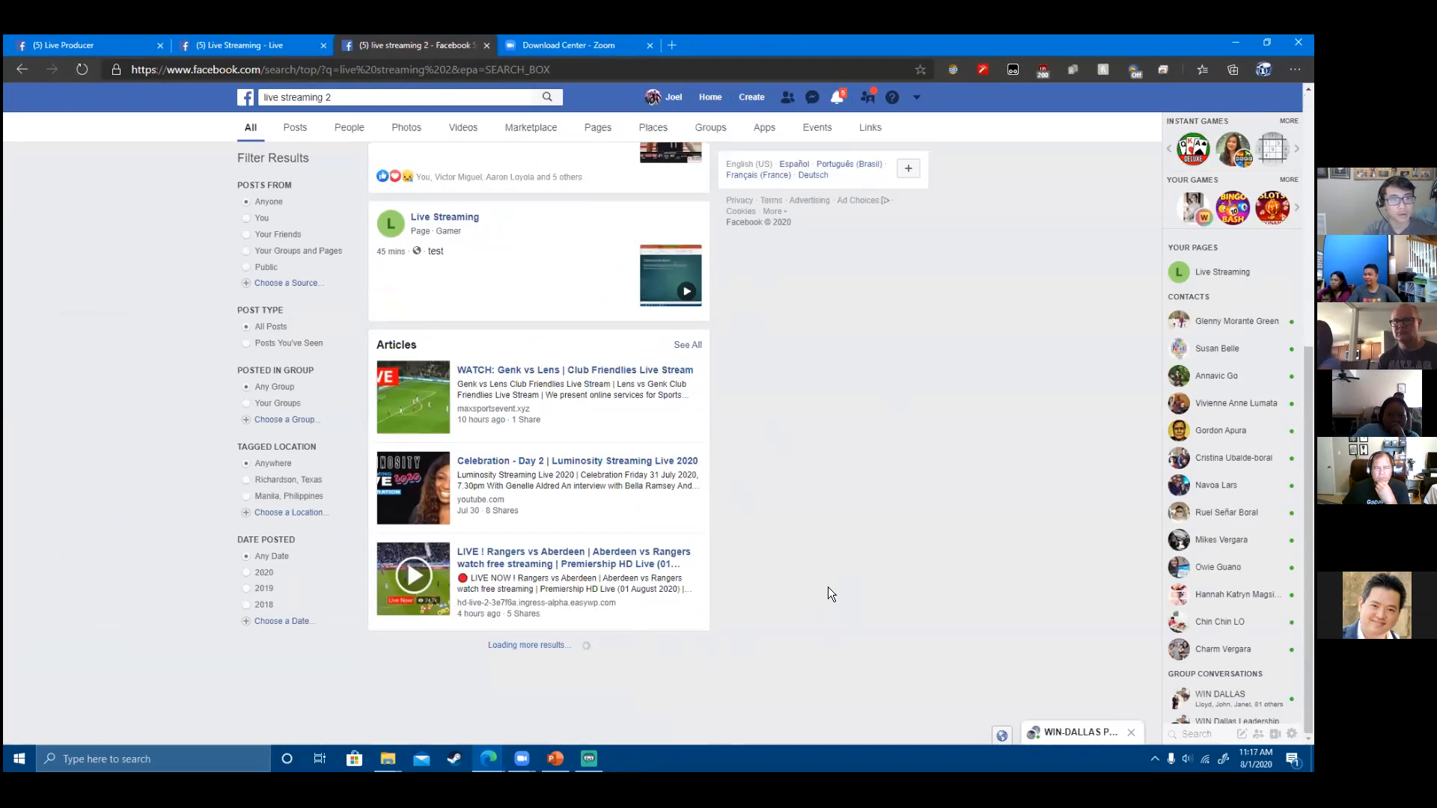
pyautogui.scroll(-8, 827, 587)
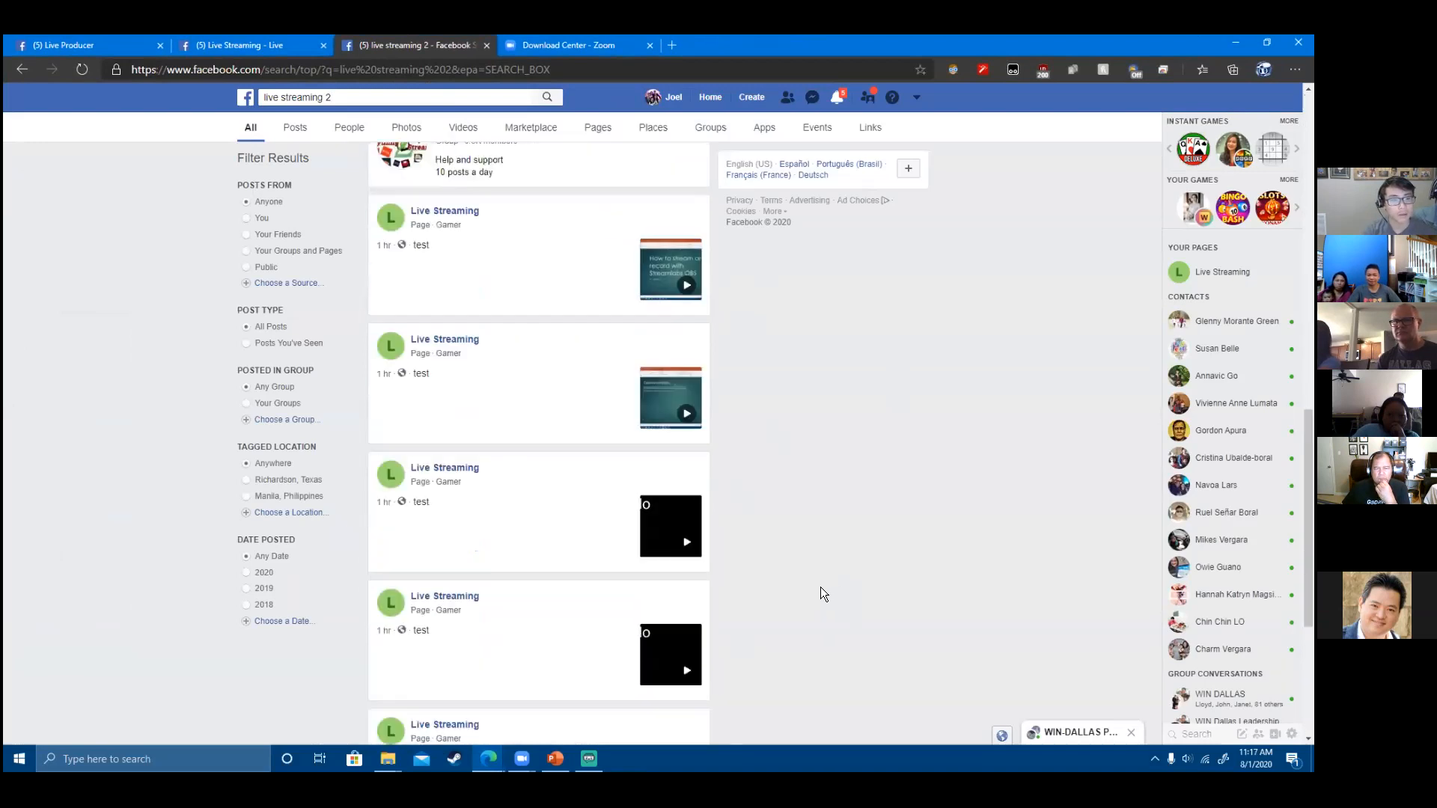
pyautogui.scroll(-4, 820, 587)
pyautogui.scroll(7, 720, 533)
pyautogui.scroll(-2, 720, 536)
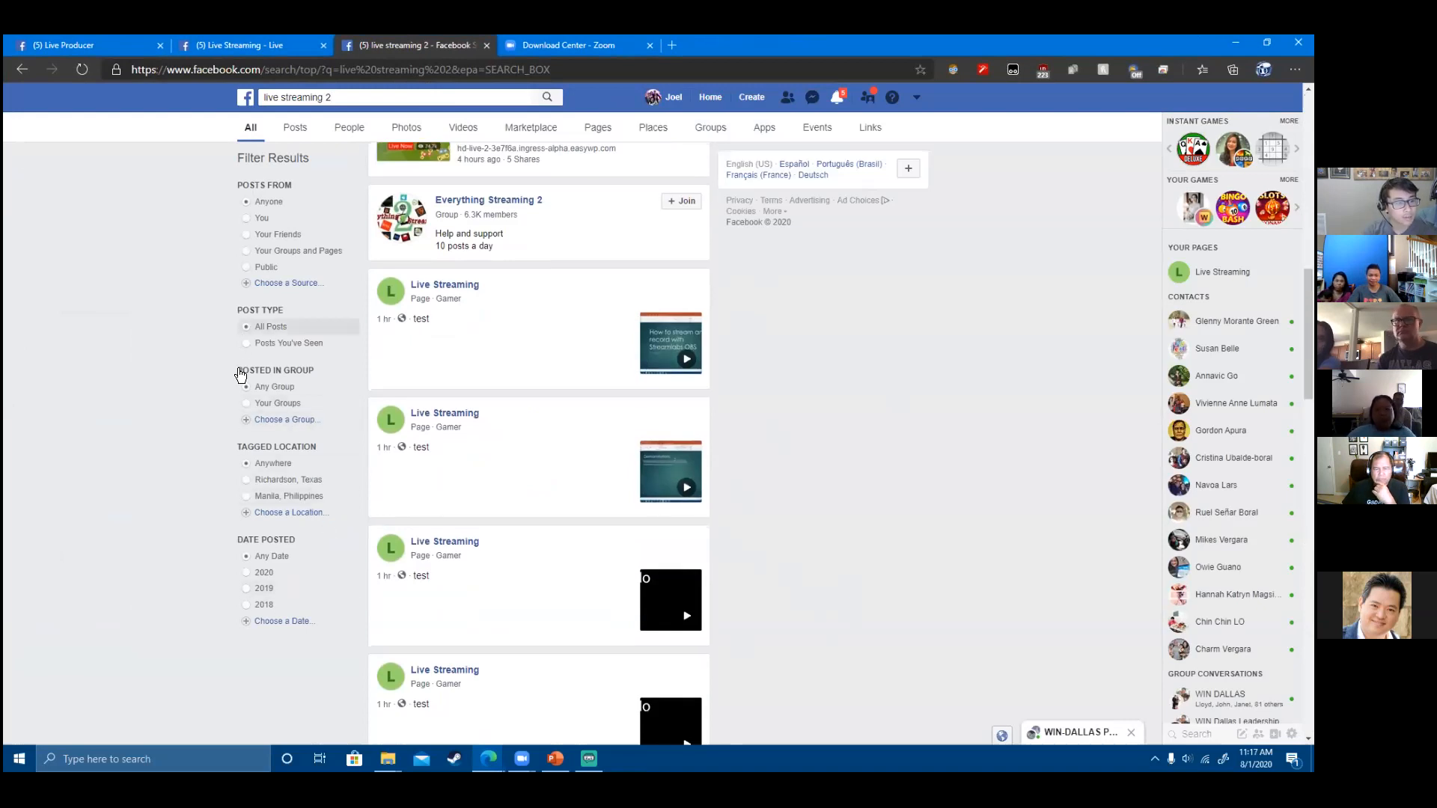
pyautogui.click(355, 102)
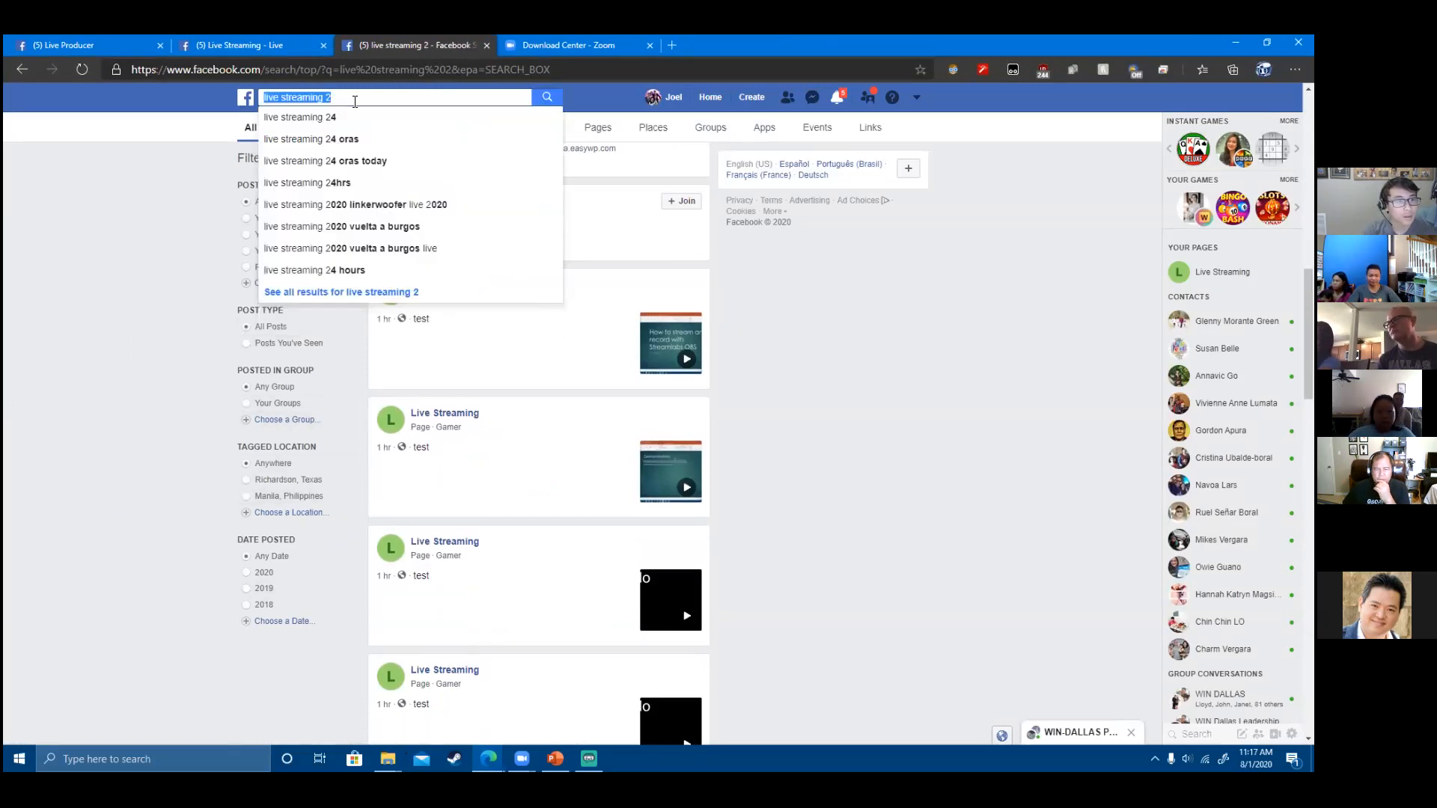
pyautogui.click(807, 482)
pyautogui.scroll(-3, 802, 475)
pyautogui.scroll(-10, 798, 471)
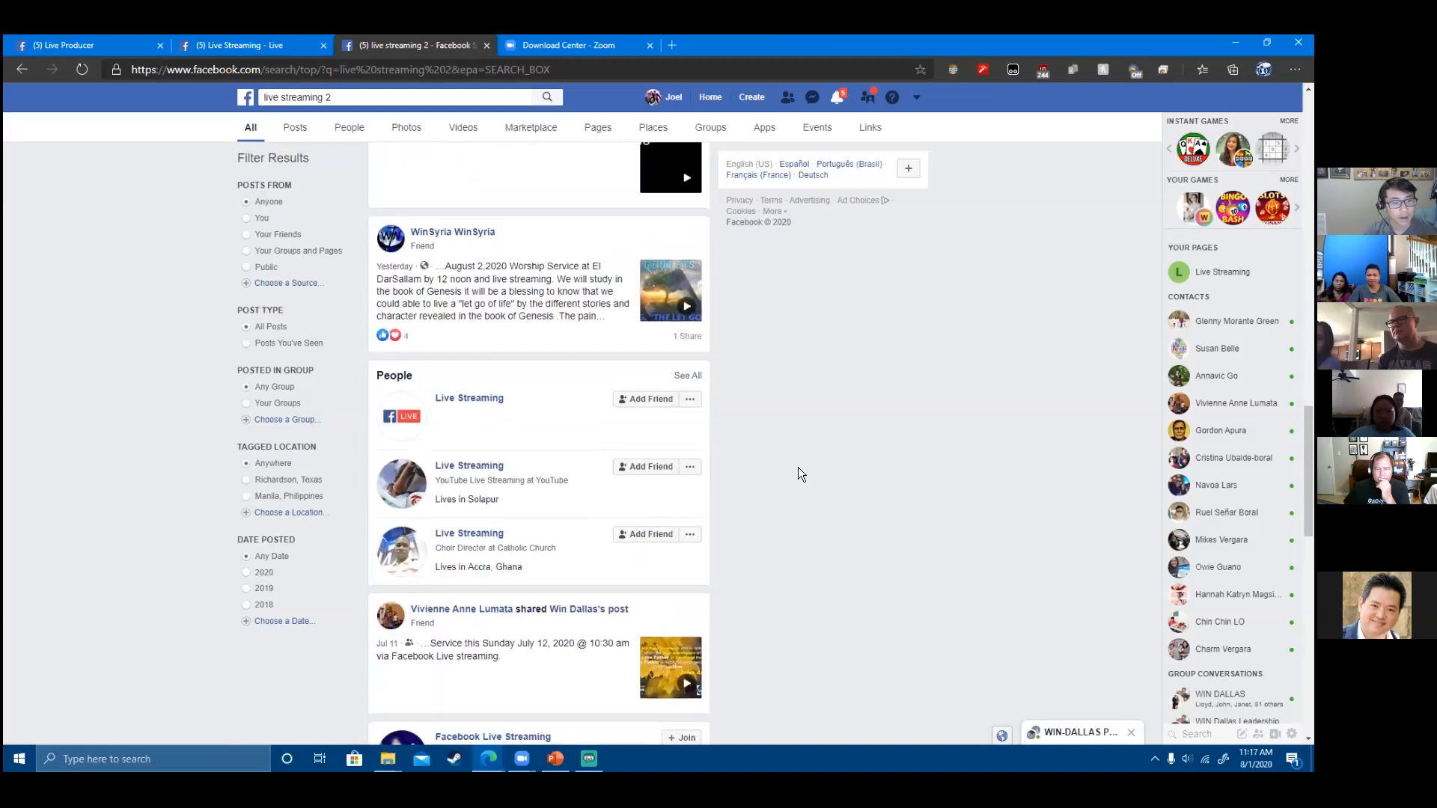
pyautogui.scroll(-10, 796, 461)
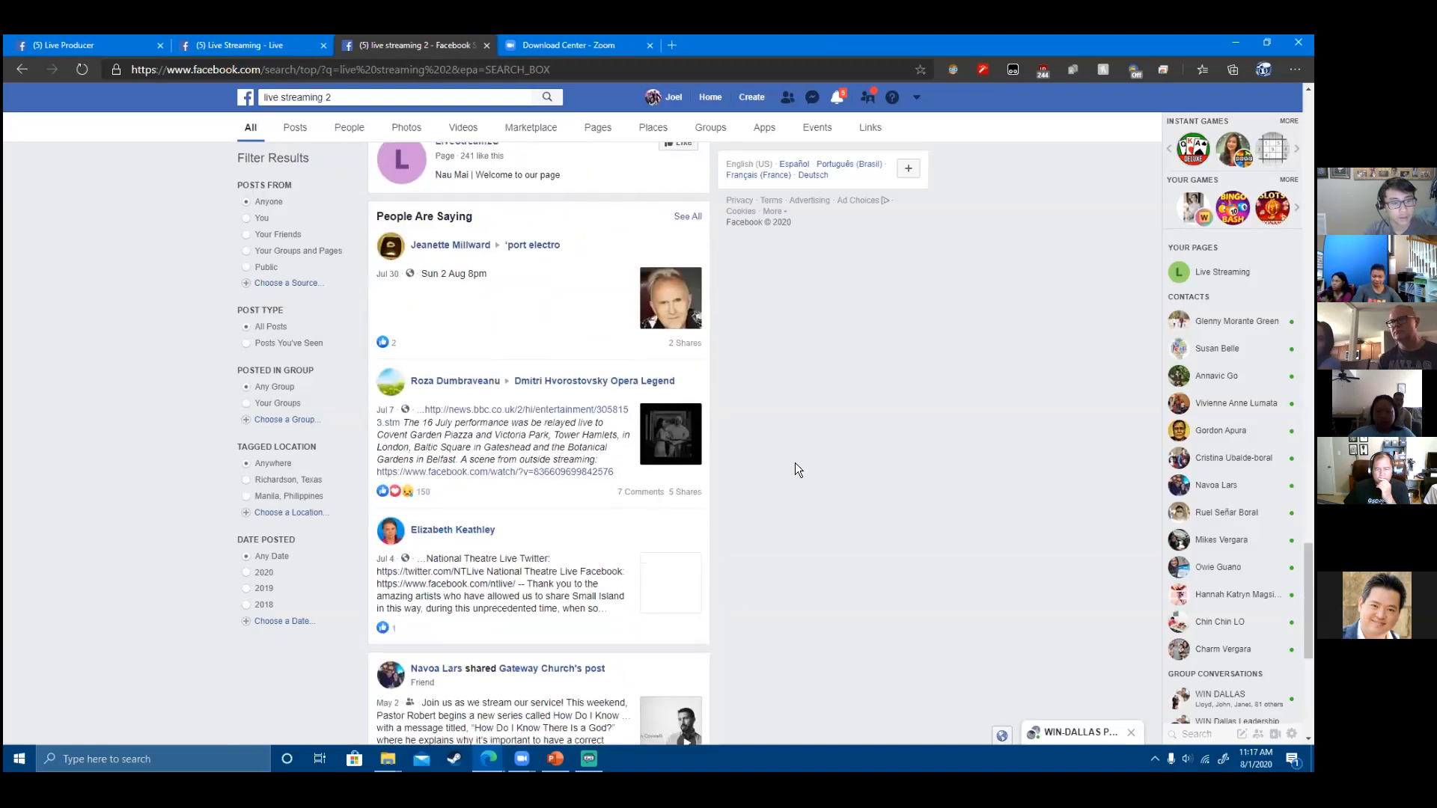
pyautogui.scroll(-10, 665, 454)
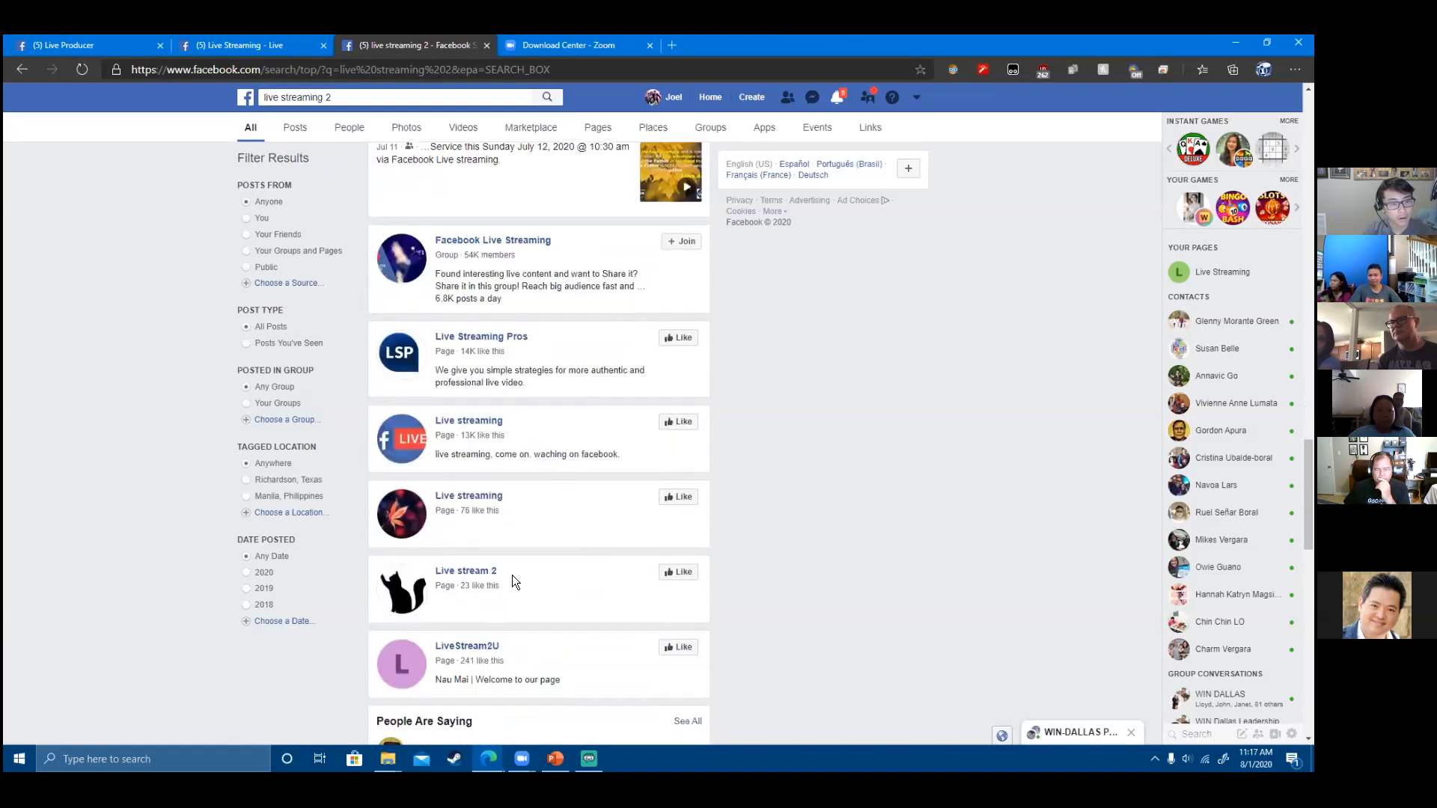
pyautogui.scroll(-3, 524, 592)
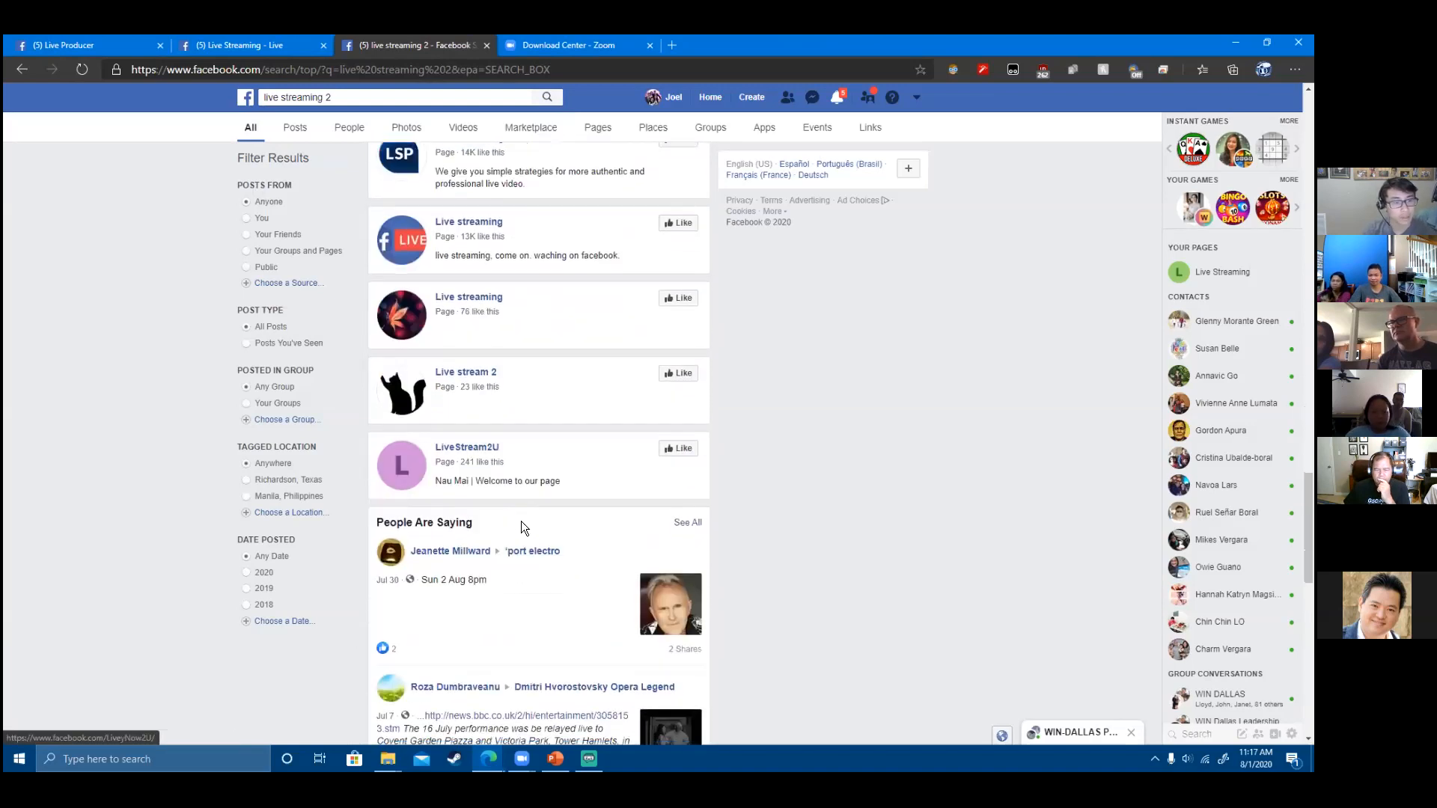
pyautogui.scroll(-12, 522, 522)
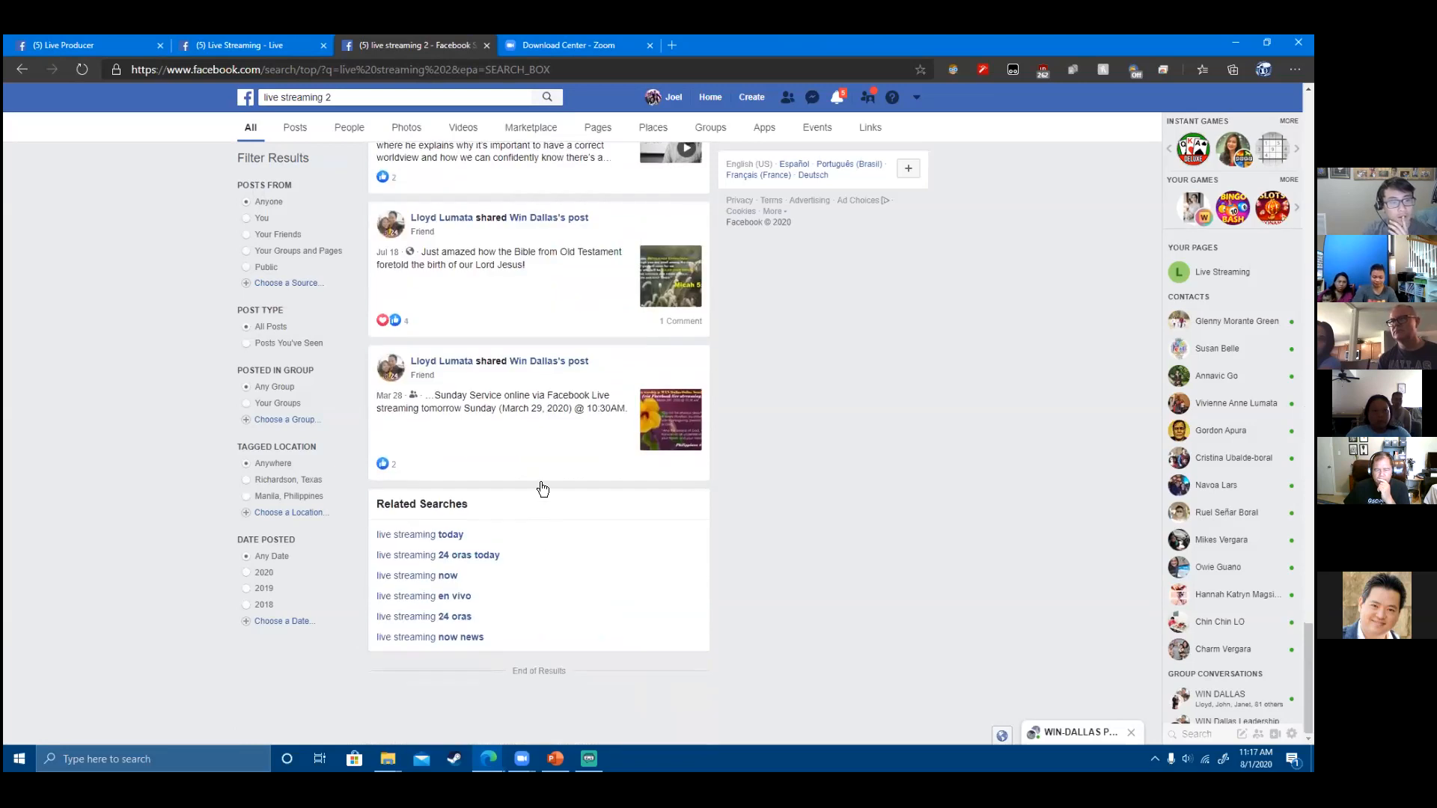
pyautogui.scroll(20, 557, 482)
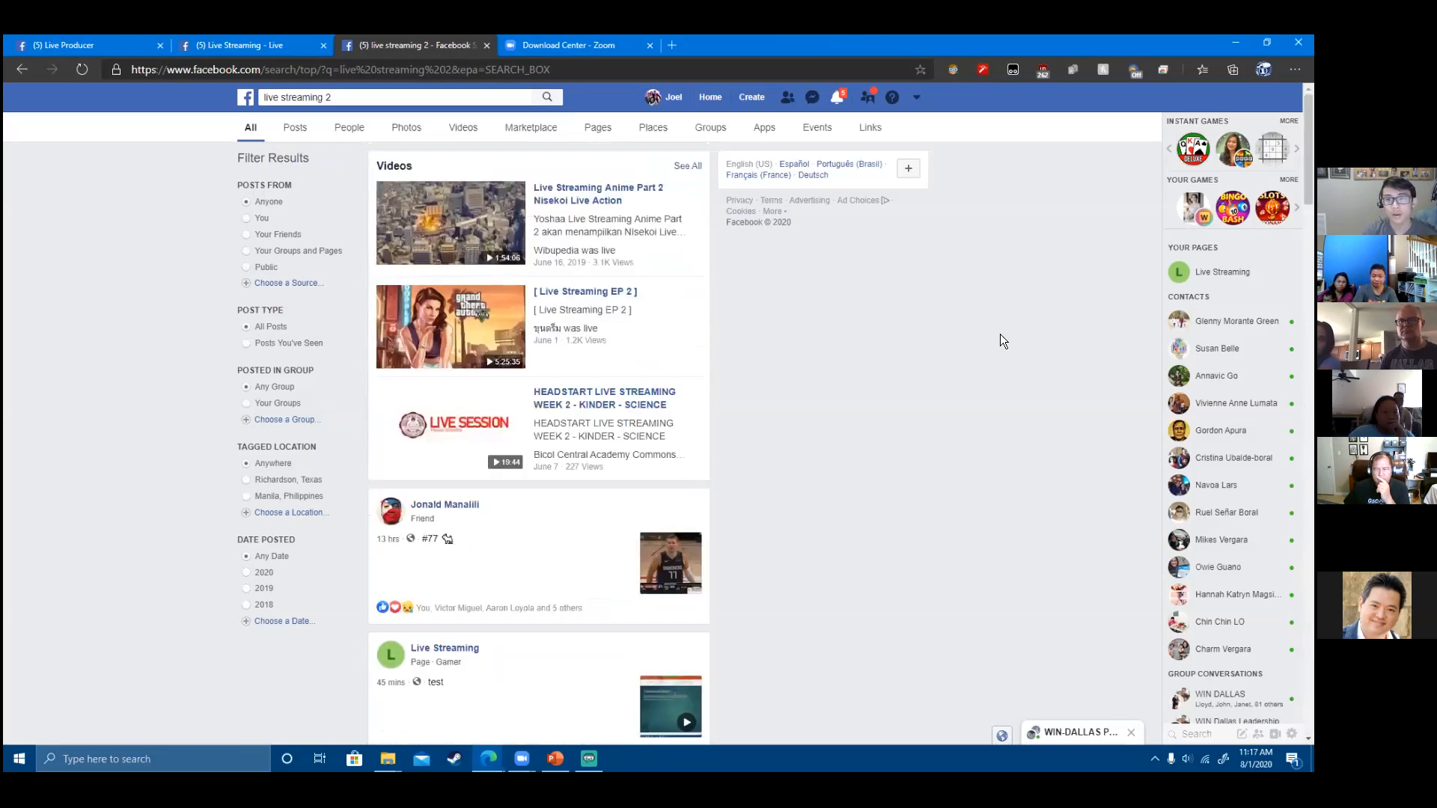
# - Open the Facebook account settings and begin adding another account
pyautogui.click(655, 110)
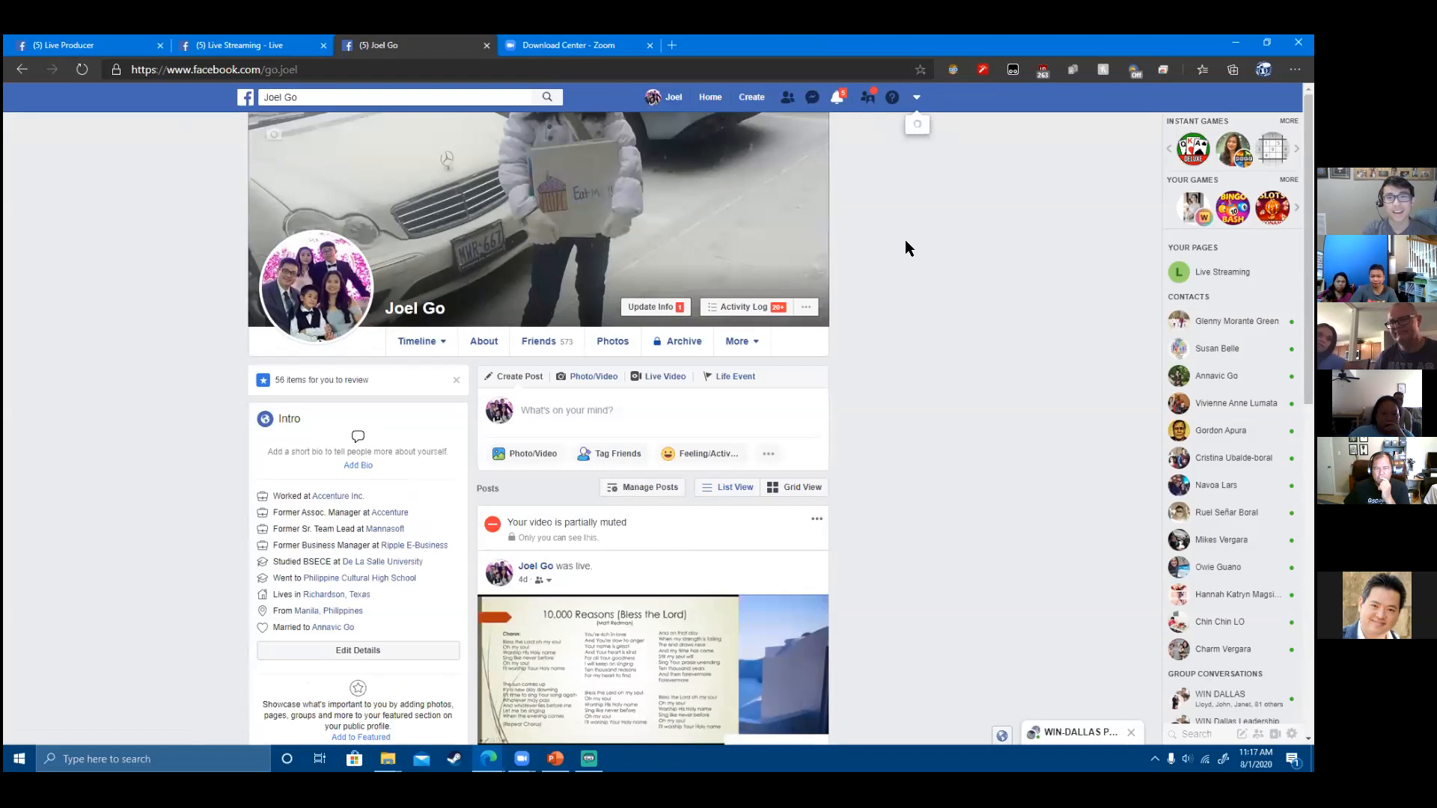
pyautogui.click(858, 346)
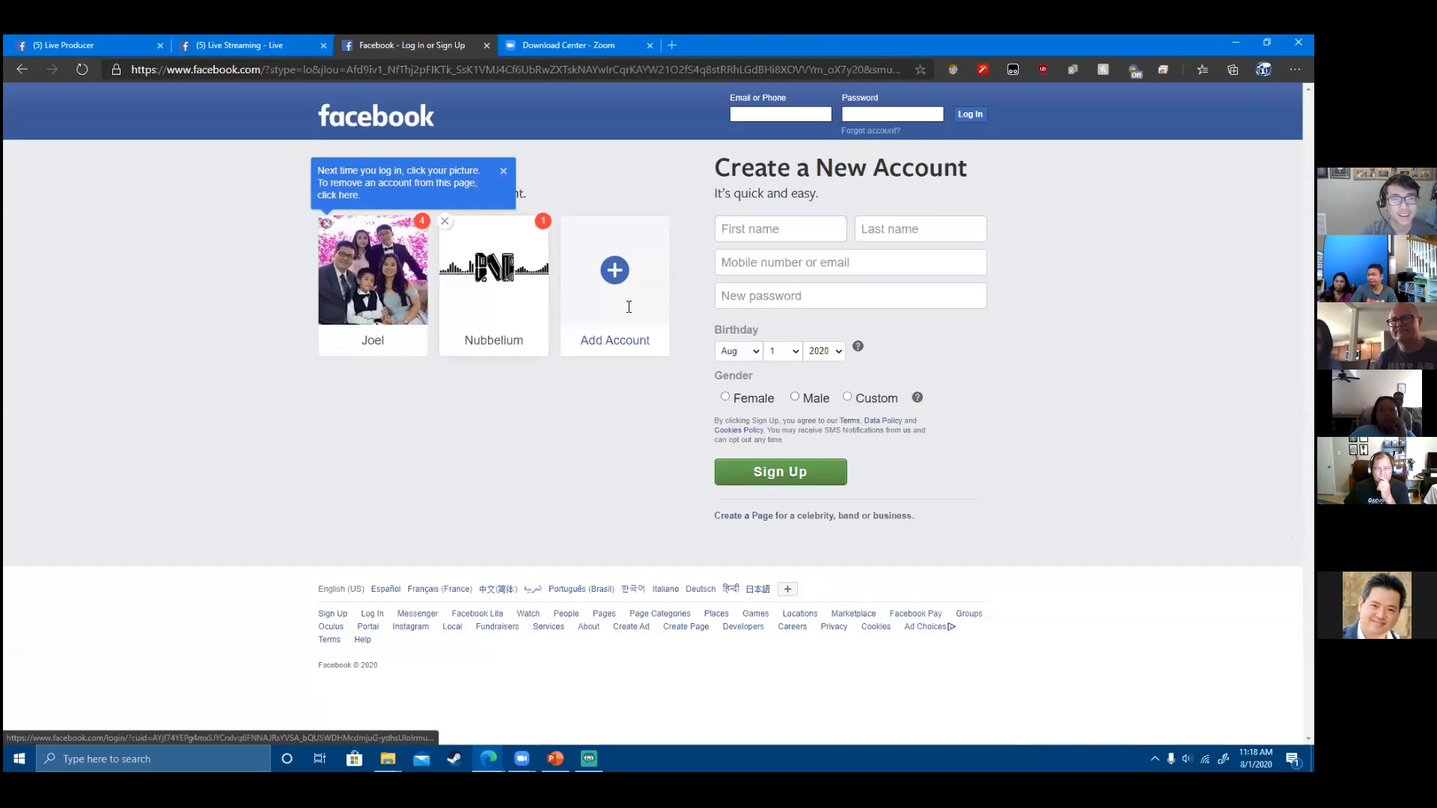
pyautogui.click(644, 282)
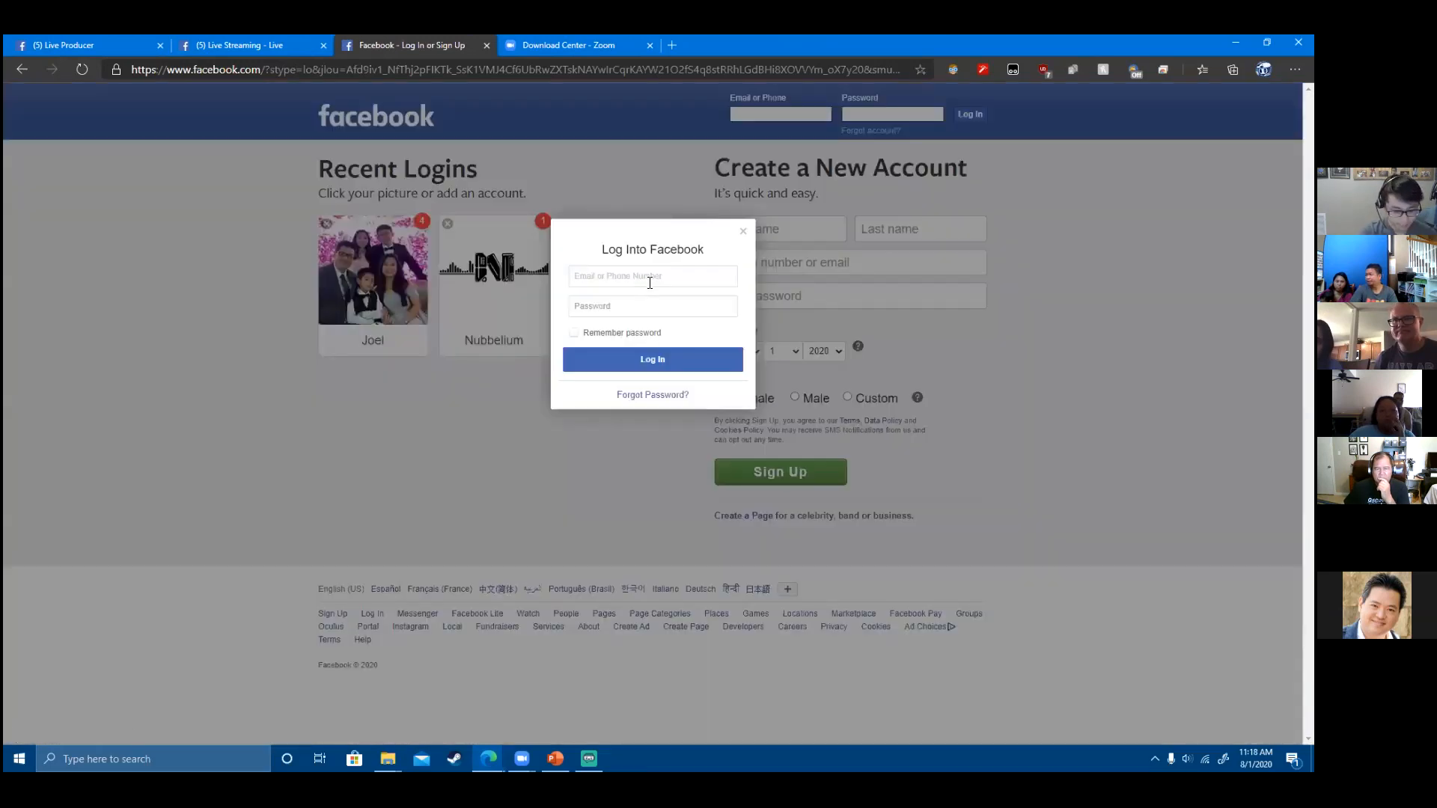
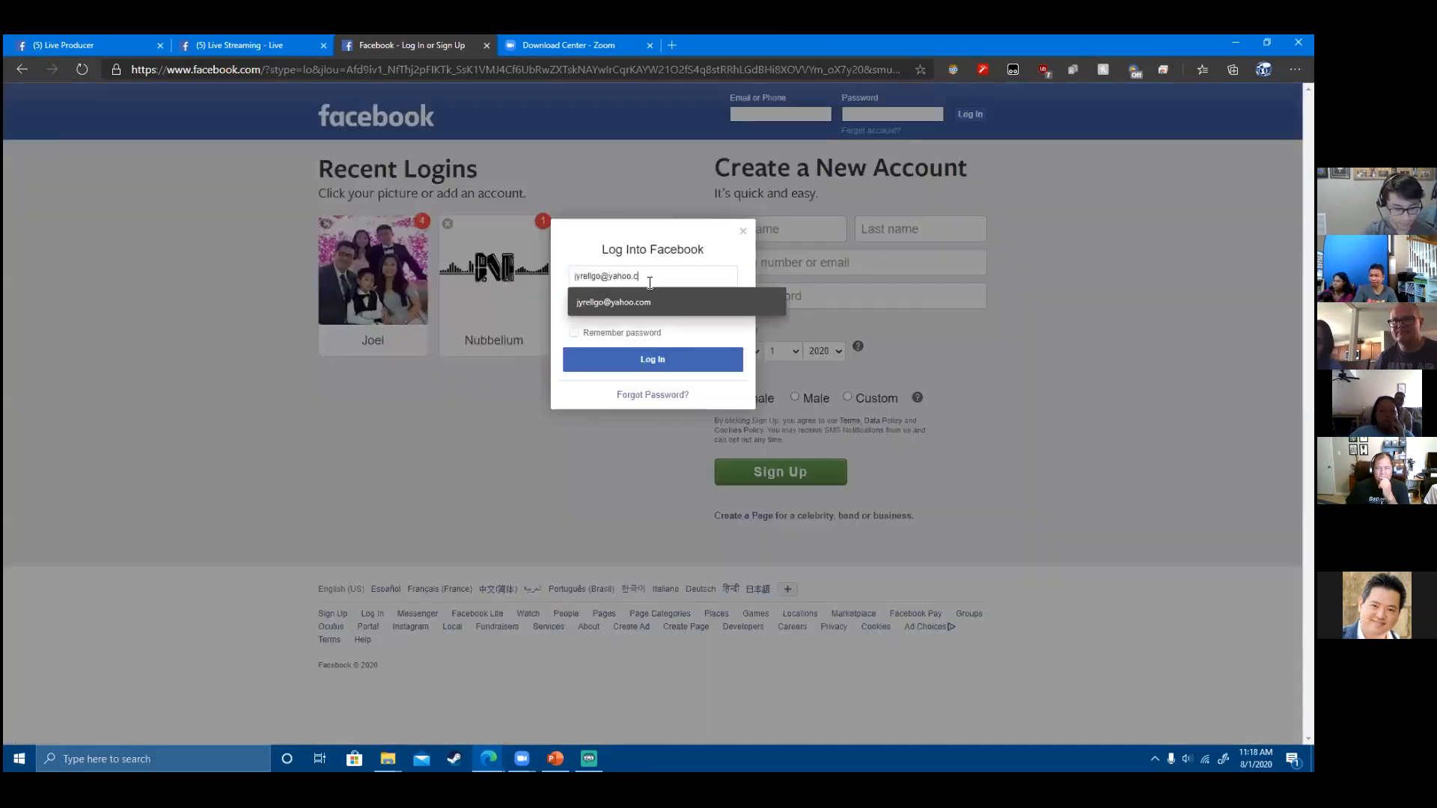
# - Log in with the account's e-mail and password, decline saving it, and open the Live Streaming 2 page
pyautogui.click(629, 303)
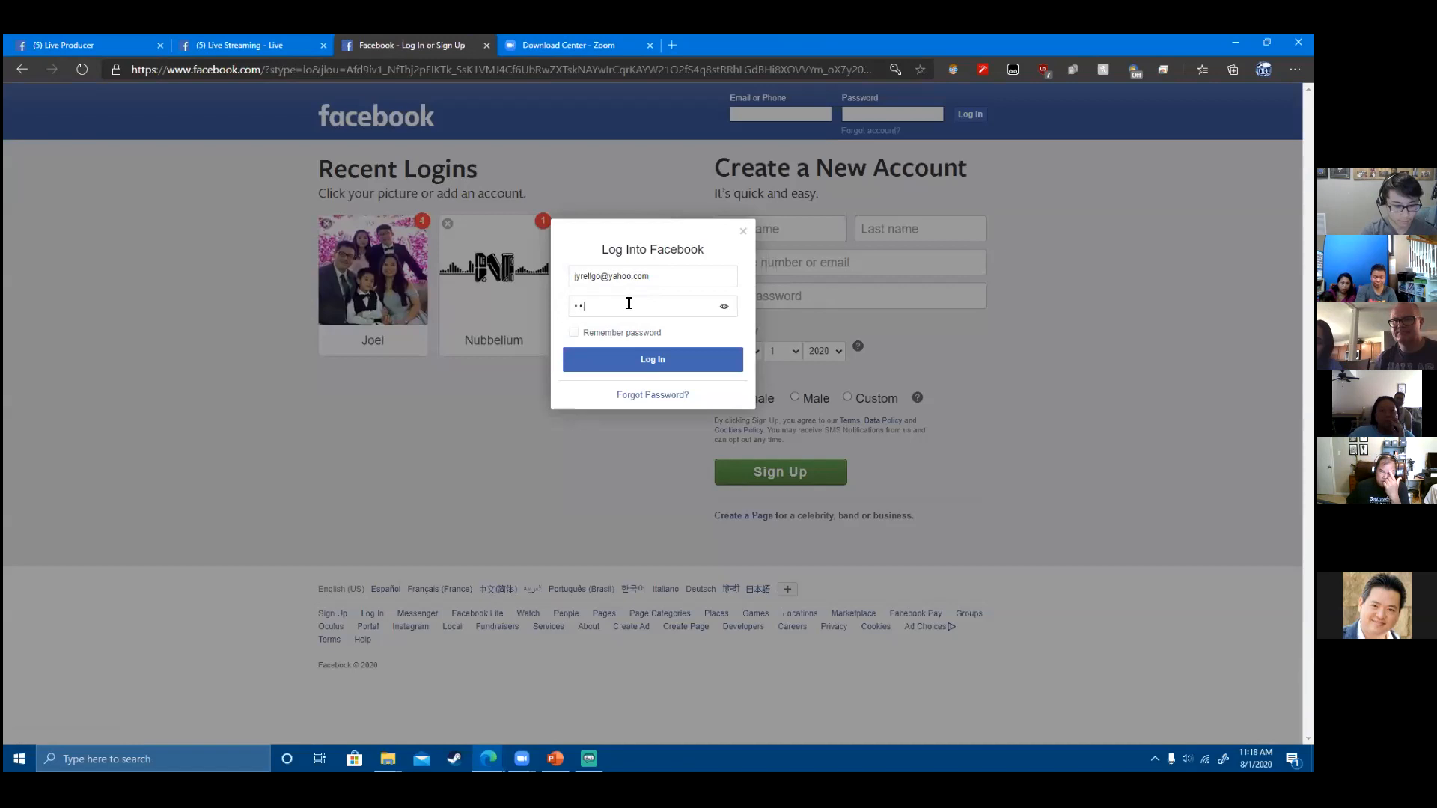
pyautogui.write('••')
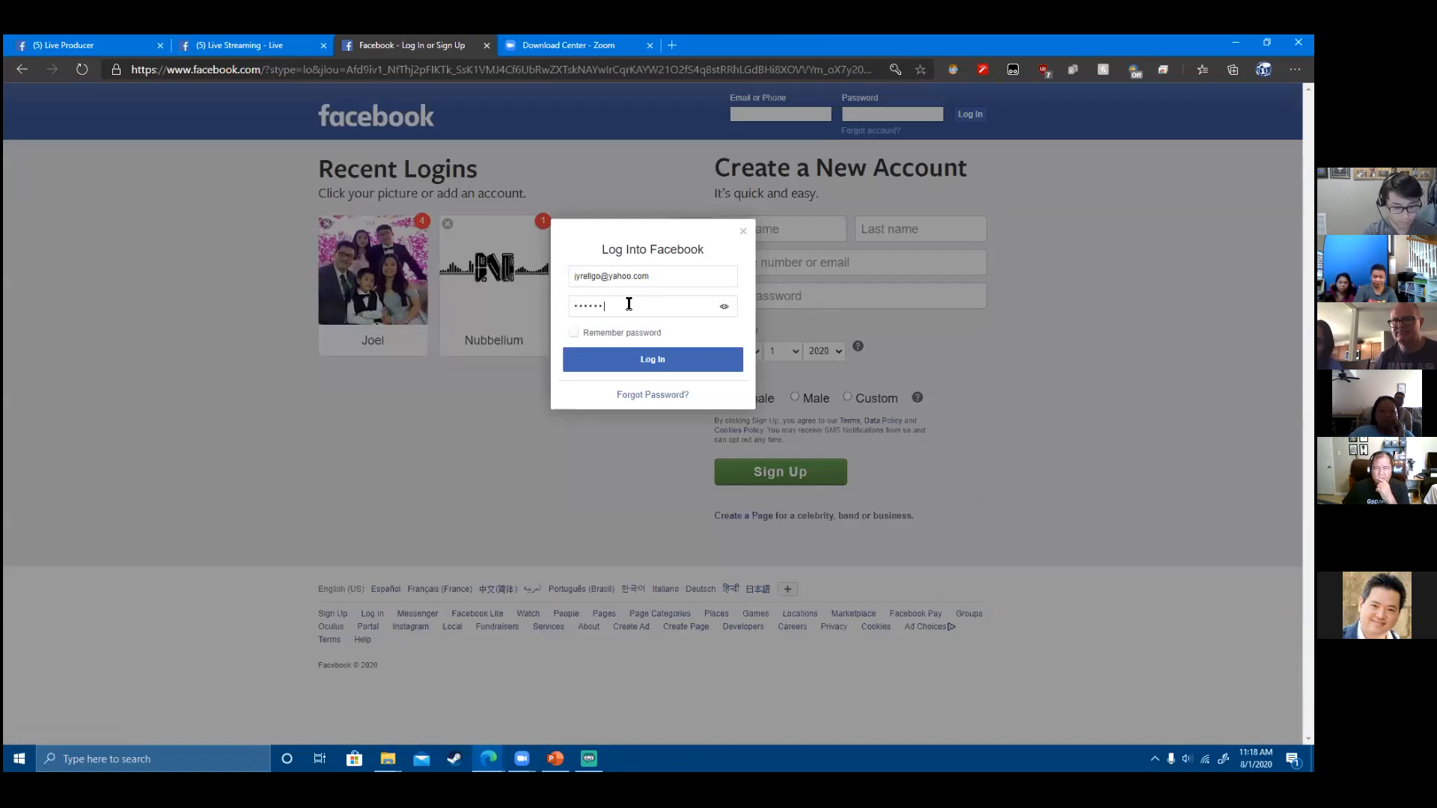
pyautogui.press('Return')
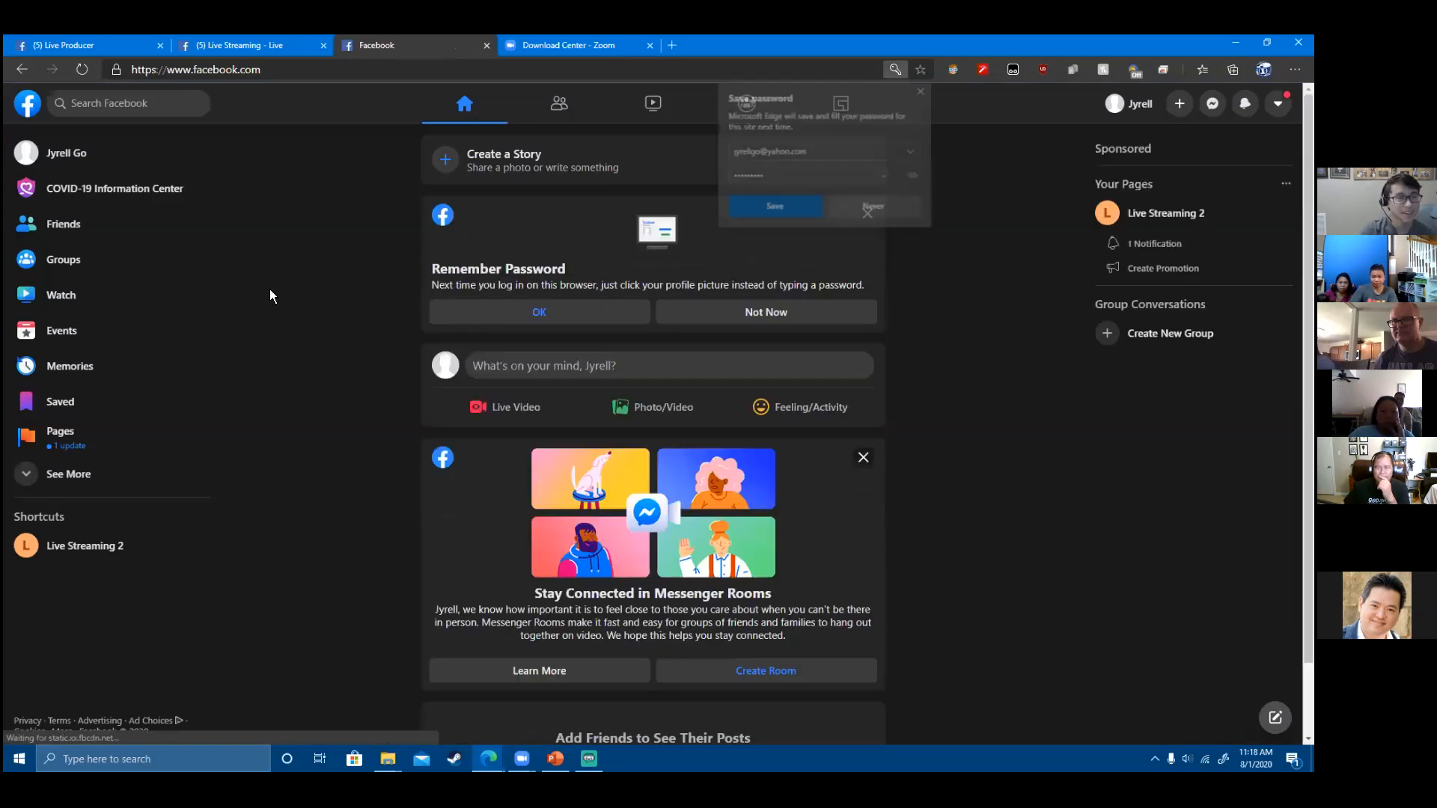
pyautogui.click(922, 89)
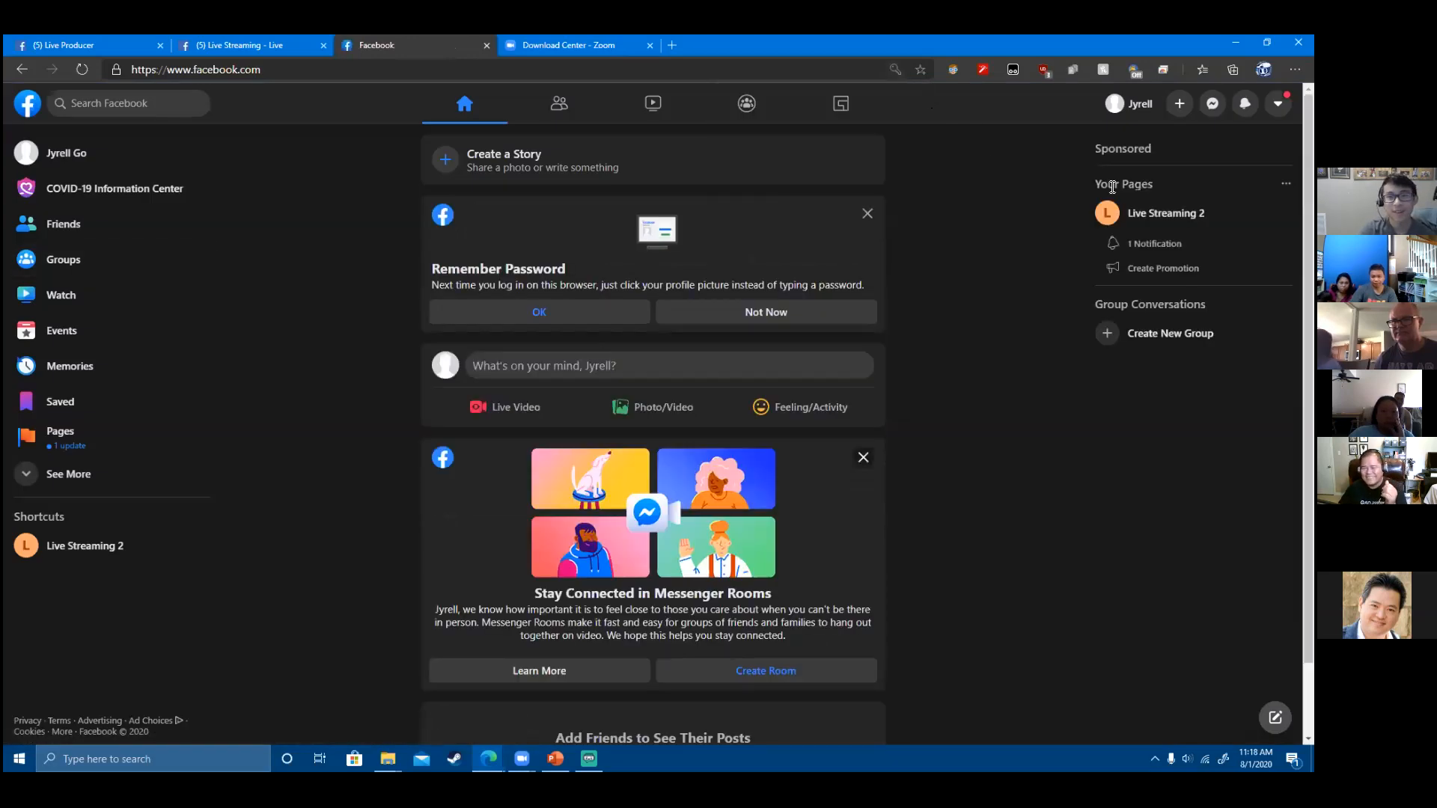
pyautogui.click(1143, 217)
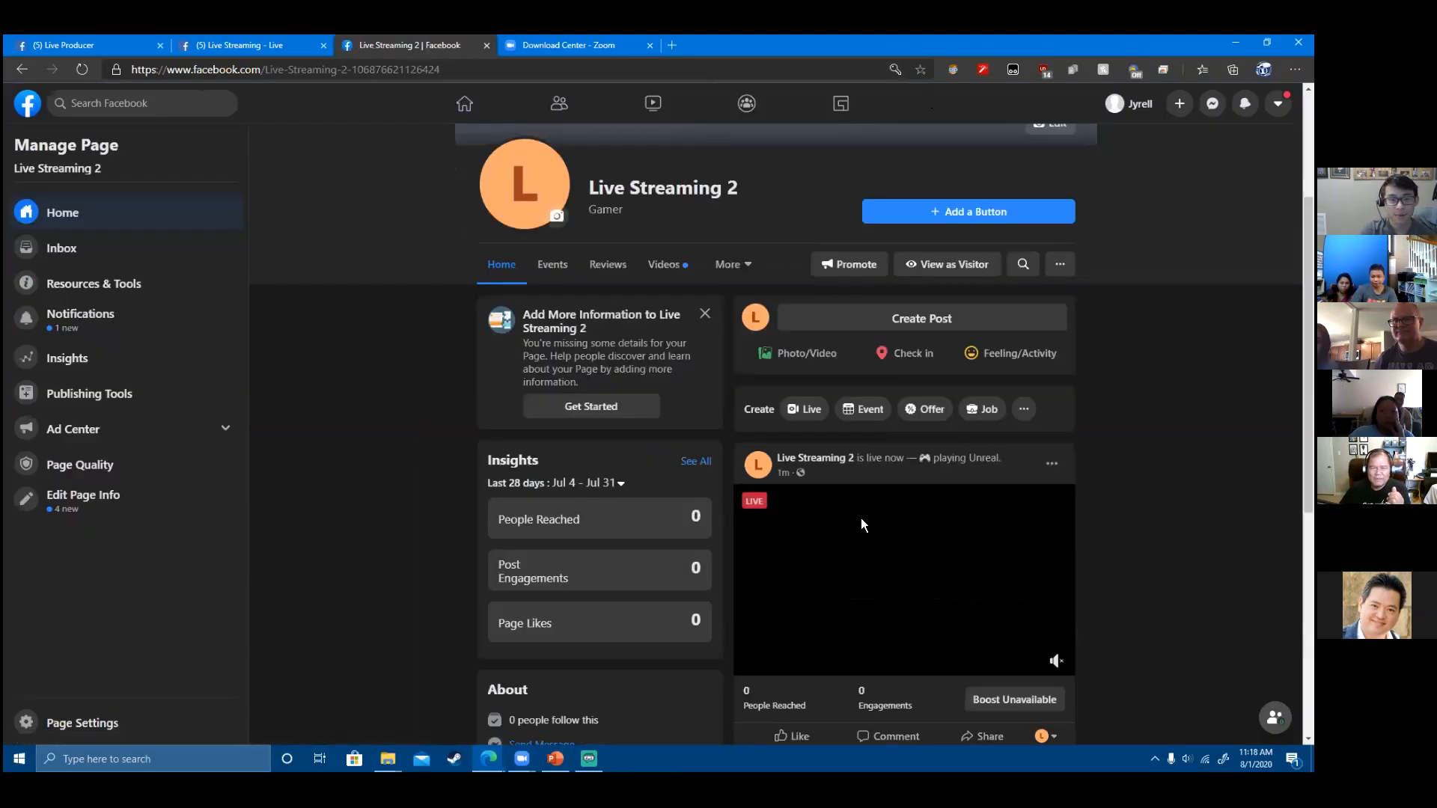
# - Open the page's live post in Facebook's enlarged video viewer
pyautogui.scroll(-1, 964, 485)
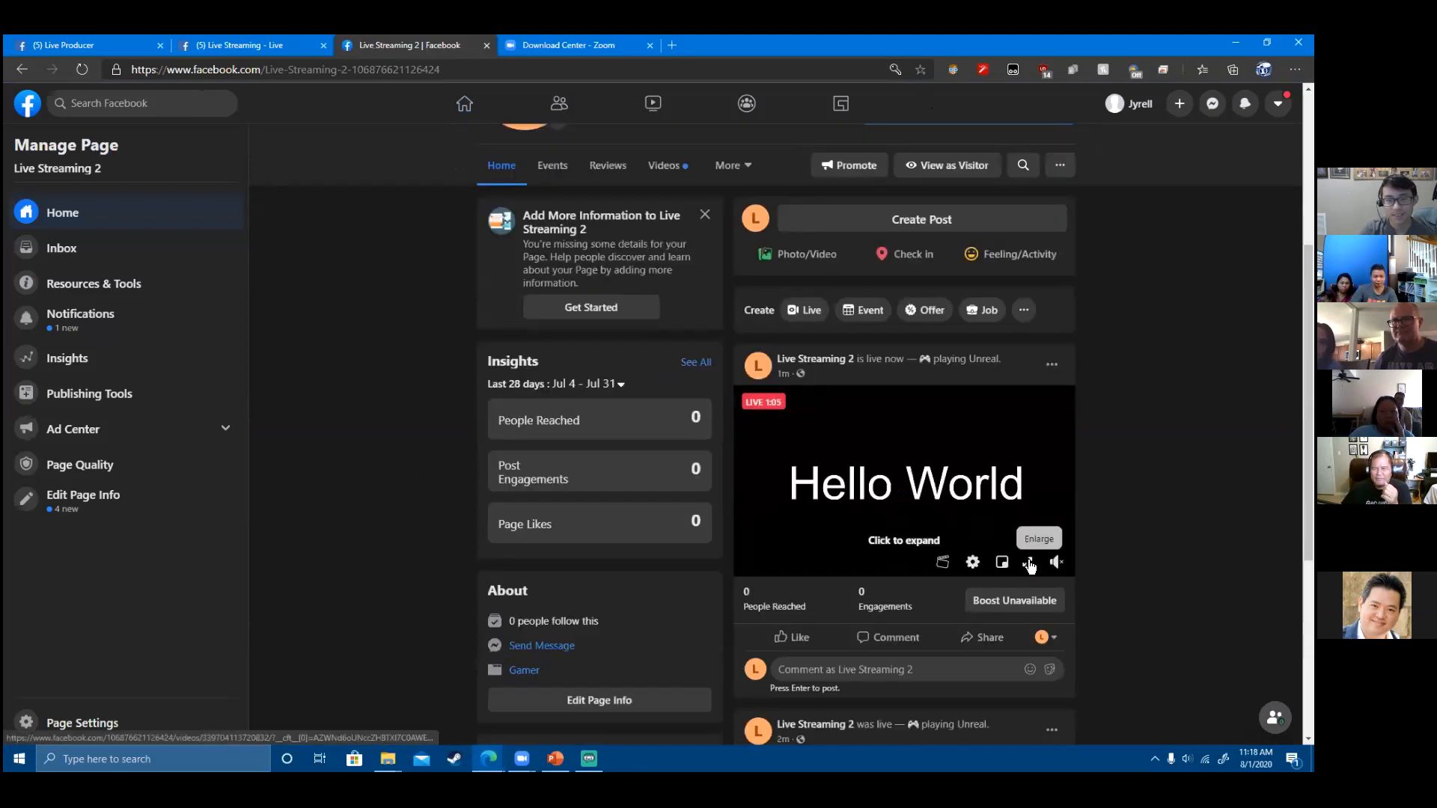
pyautogui.click(1030, 563)
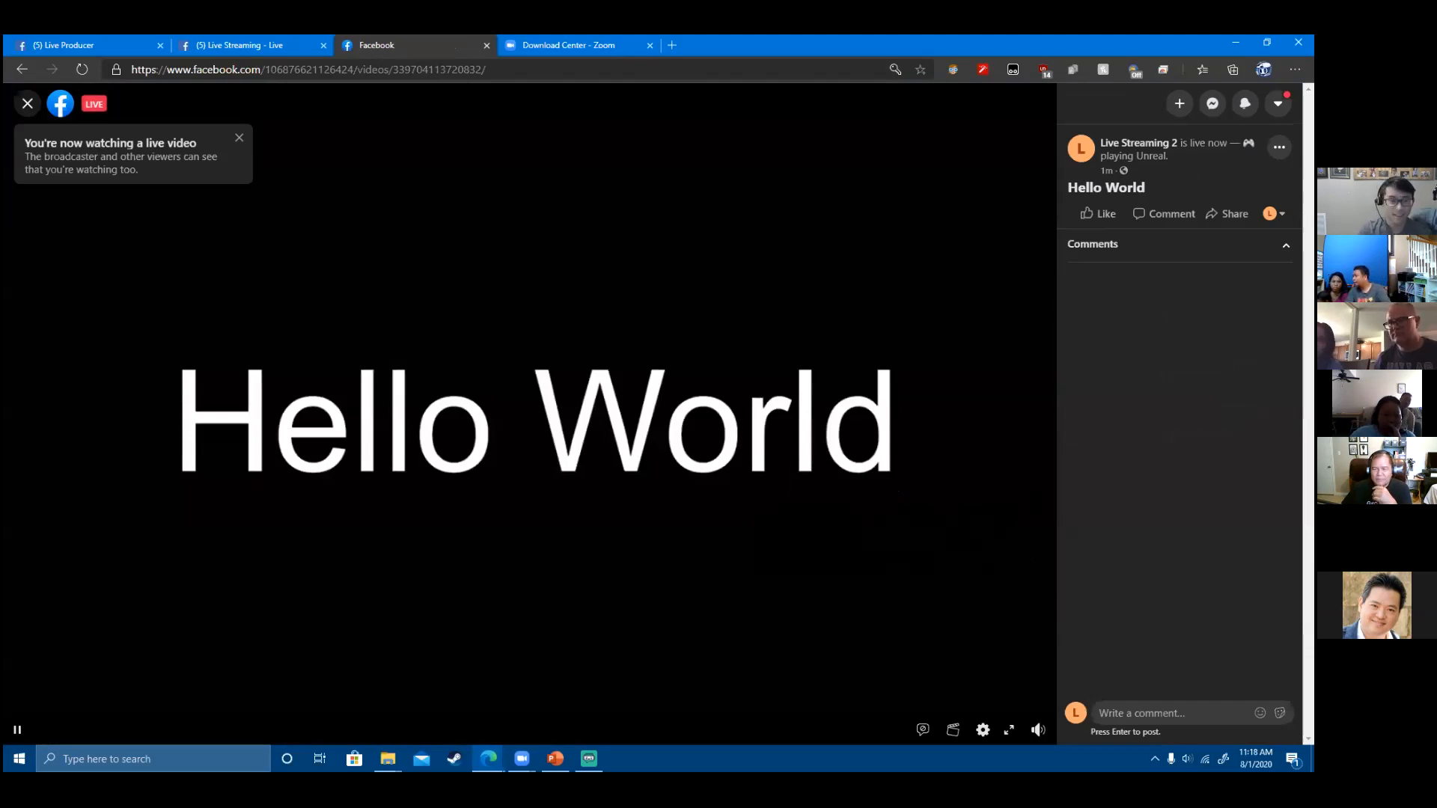
pyautogui.click(590, 758)
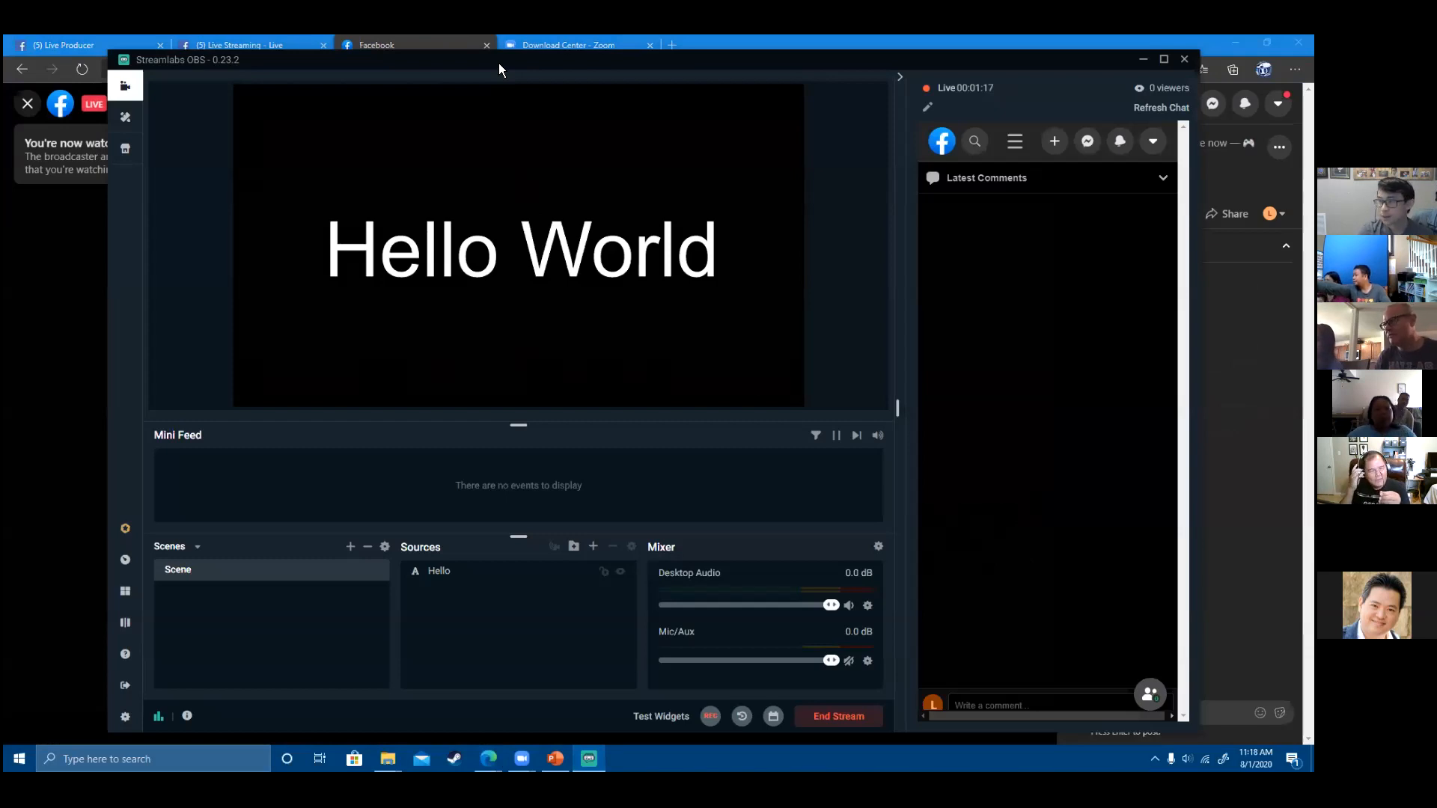
pyautogui.hotkey('alt', 'Tab')
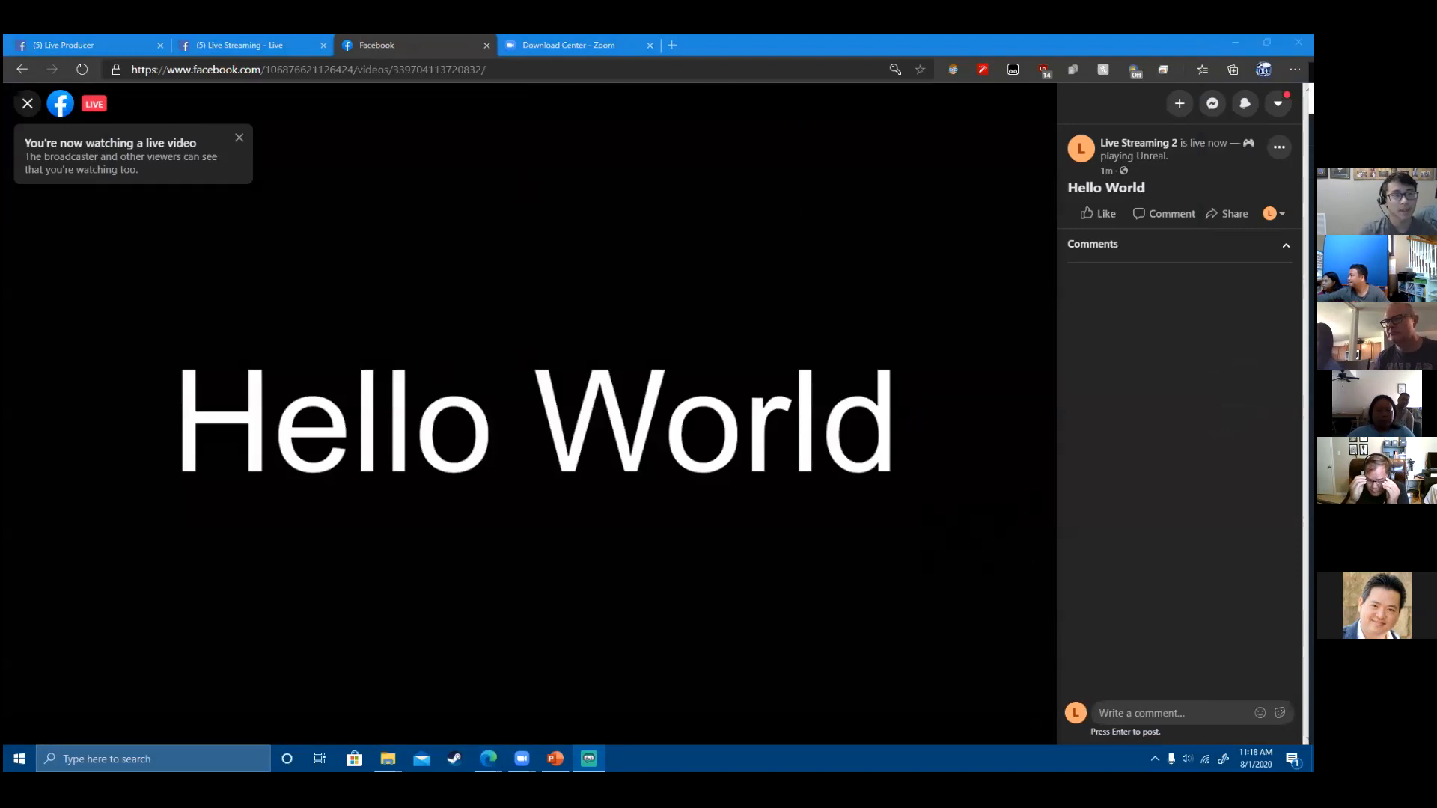
# - Move the Hello World text to the scene's top-left corner in Streamlabs OBS
pyautogui.hotkey('alt', 'Tab')
pyautogui.moveTo(591, 252); pyautogui.dragTo(743, 265)
pyautogui.click(429, 170)
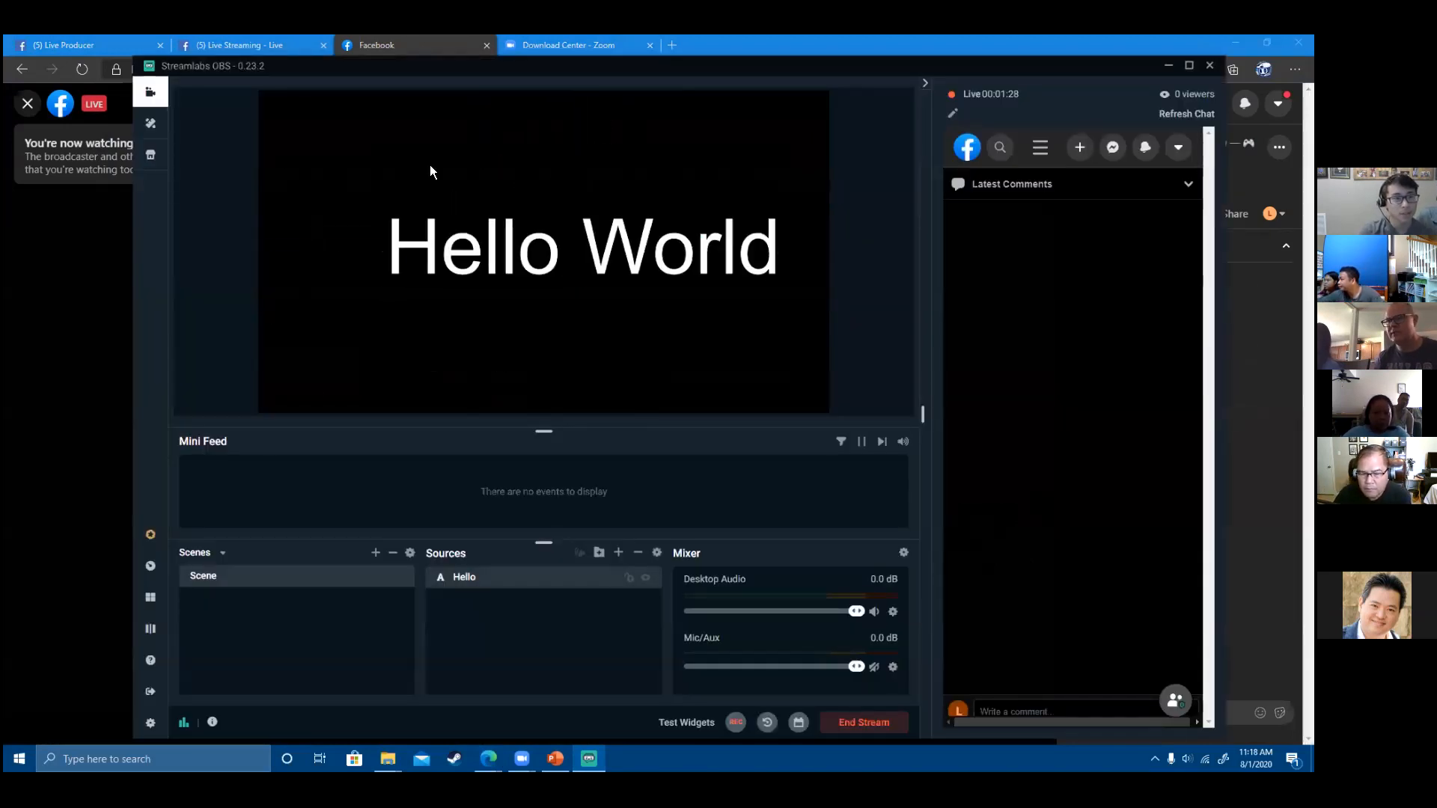
pyautogui.click(418, 226)
pyautogui.moveTo(360, 246); pyautogui.dragTo(320, 118)
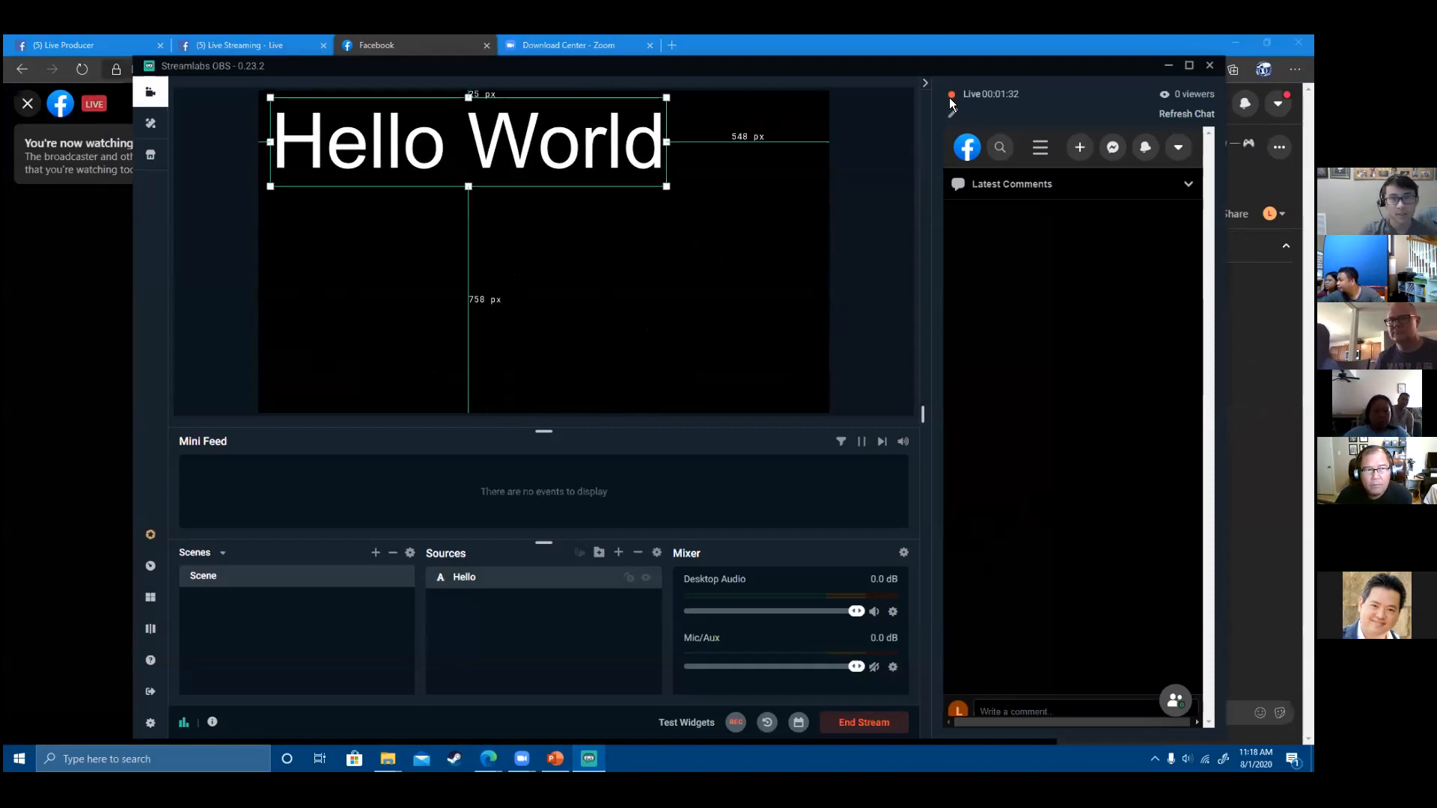
pyautogui.moveTo(908, 66); pyautogui.dragTo(1314, 179)
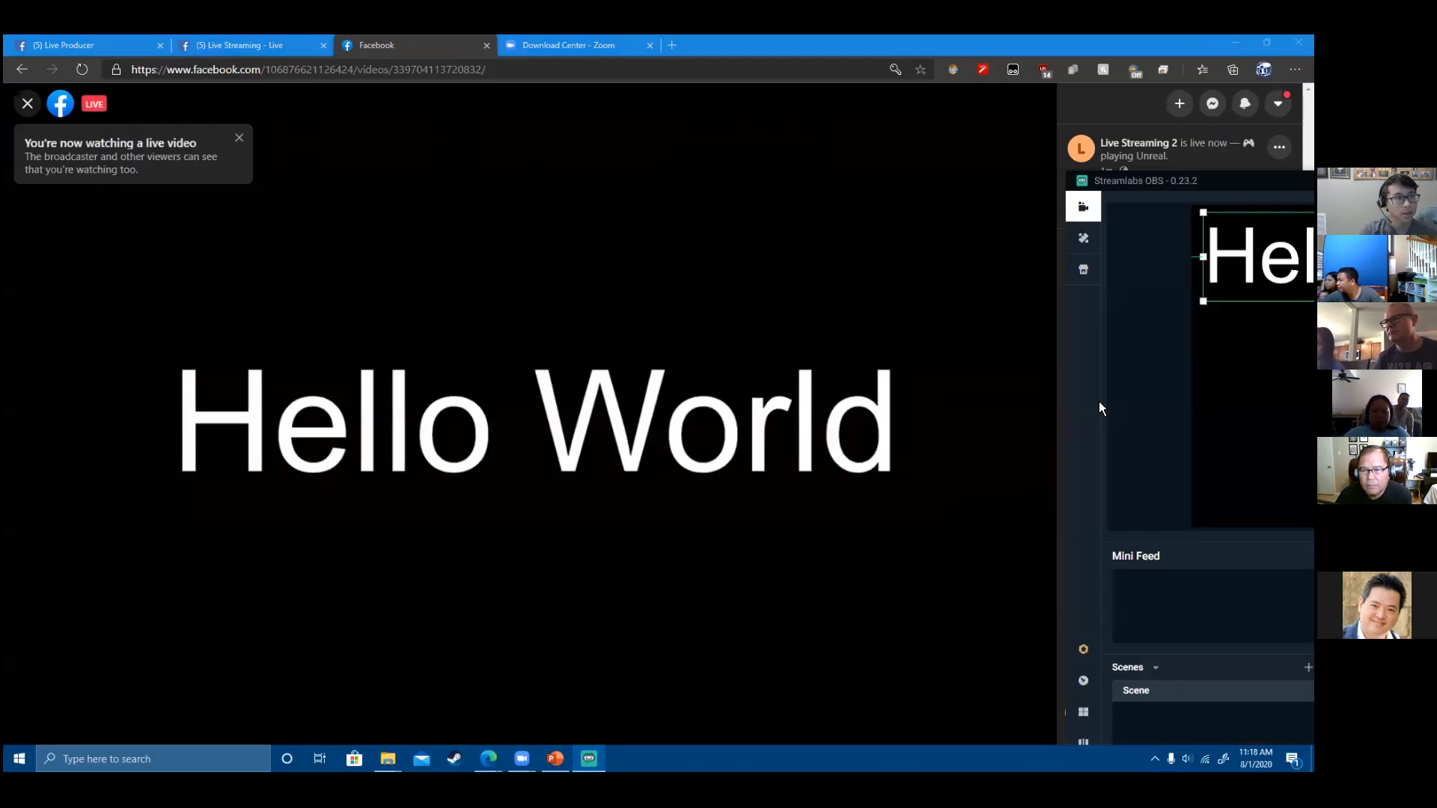
pyautogui.click(843, 559)
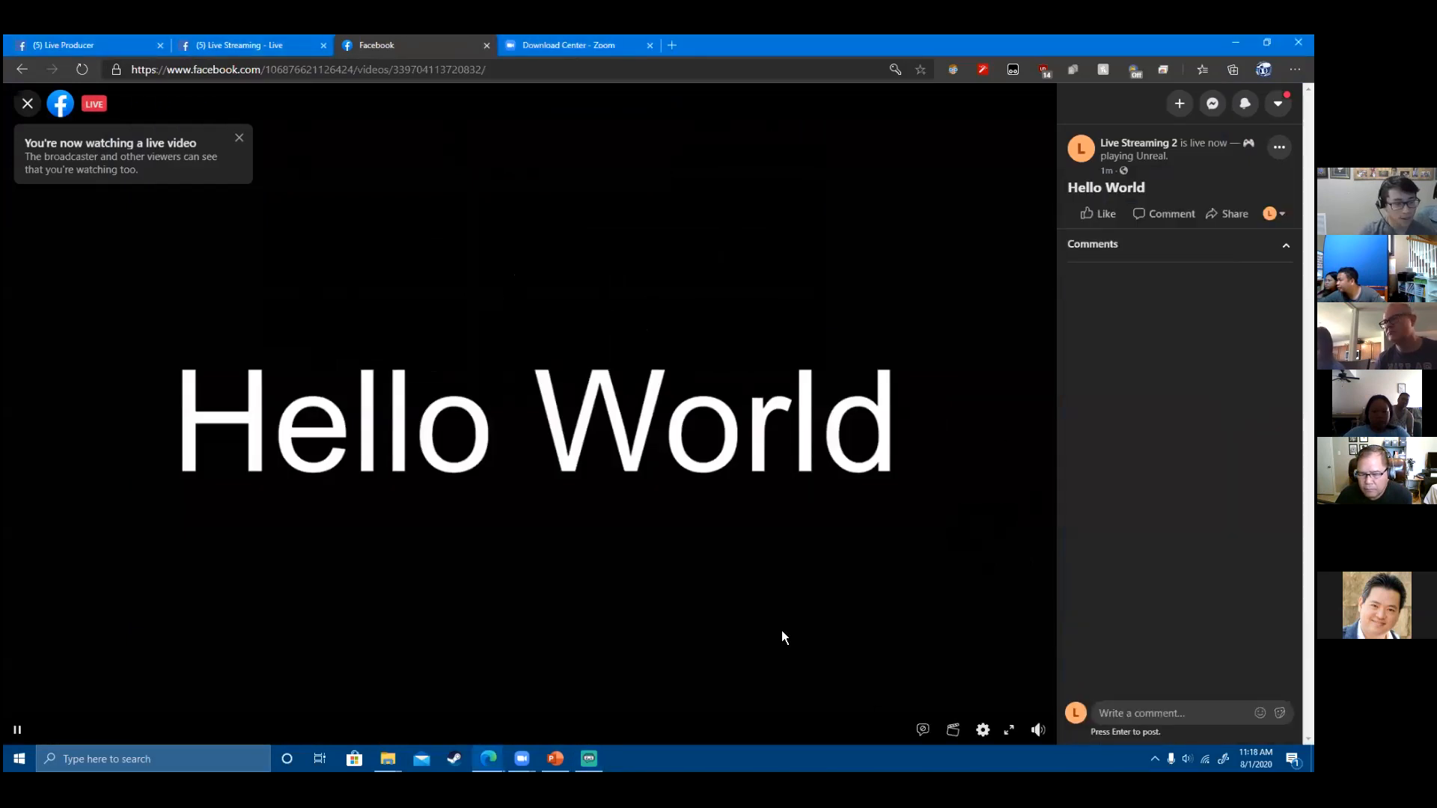
# - Reload the Facebook live viewer to show Hello World at the top-left
pyautogui.click(81, 69)
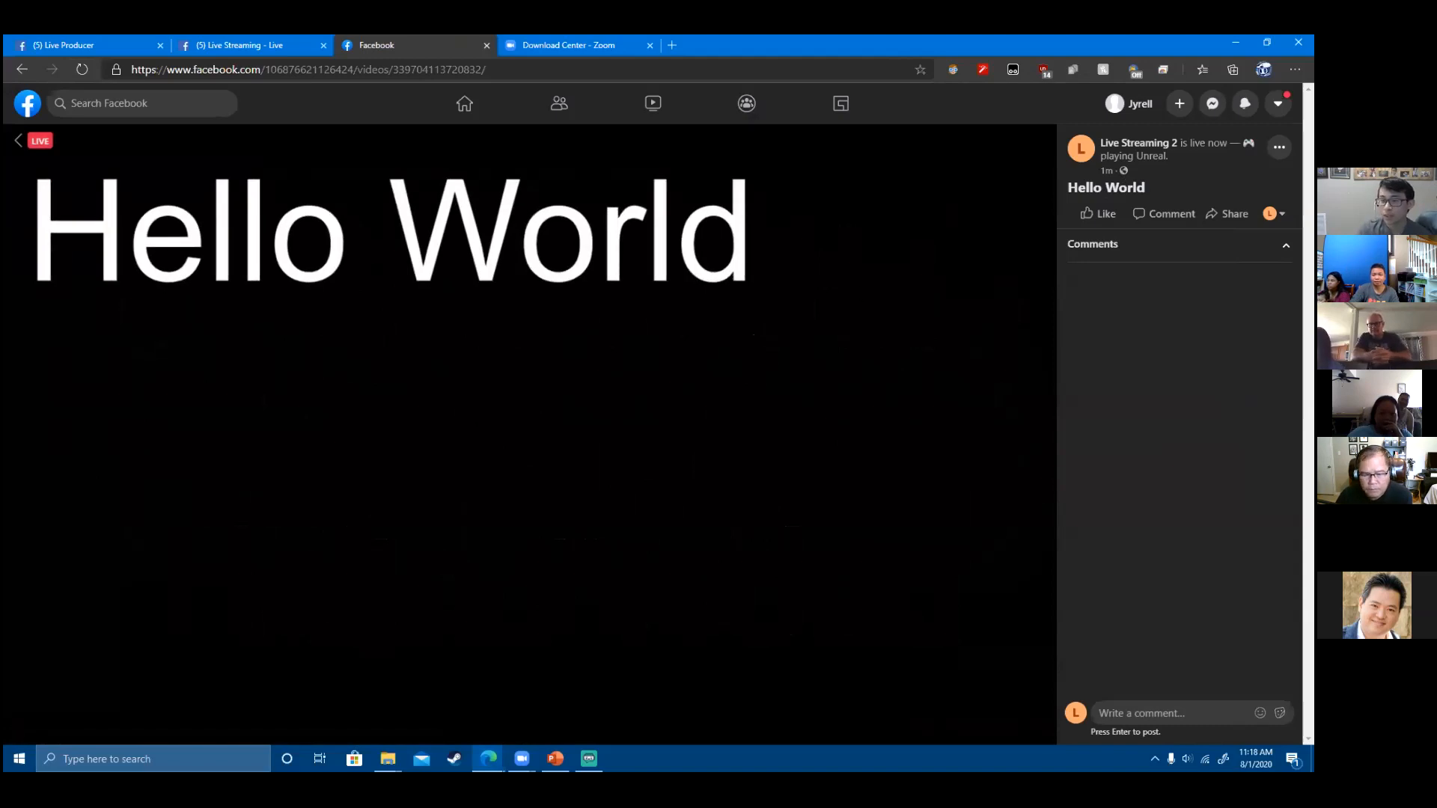
pyautogui.moveTo(1436, 181)
pyautogui.mouseDown()
pyautogui.moveTo(1313, 181)
pyautogui.moveTo(1436, 181)
pyautogui.mouseUp()
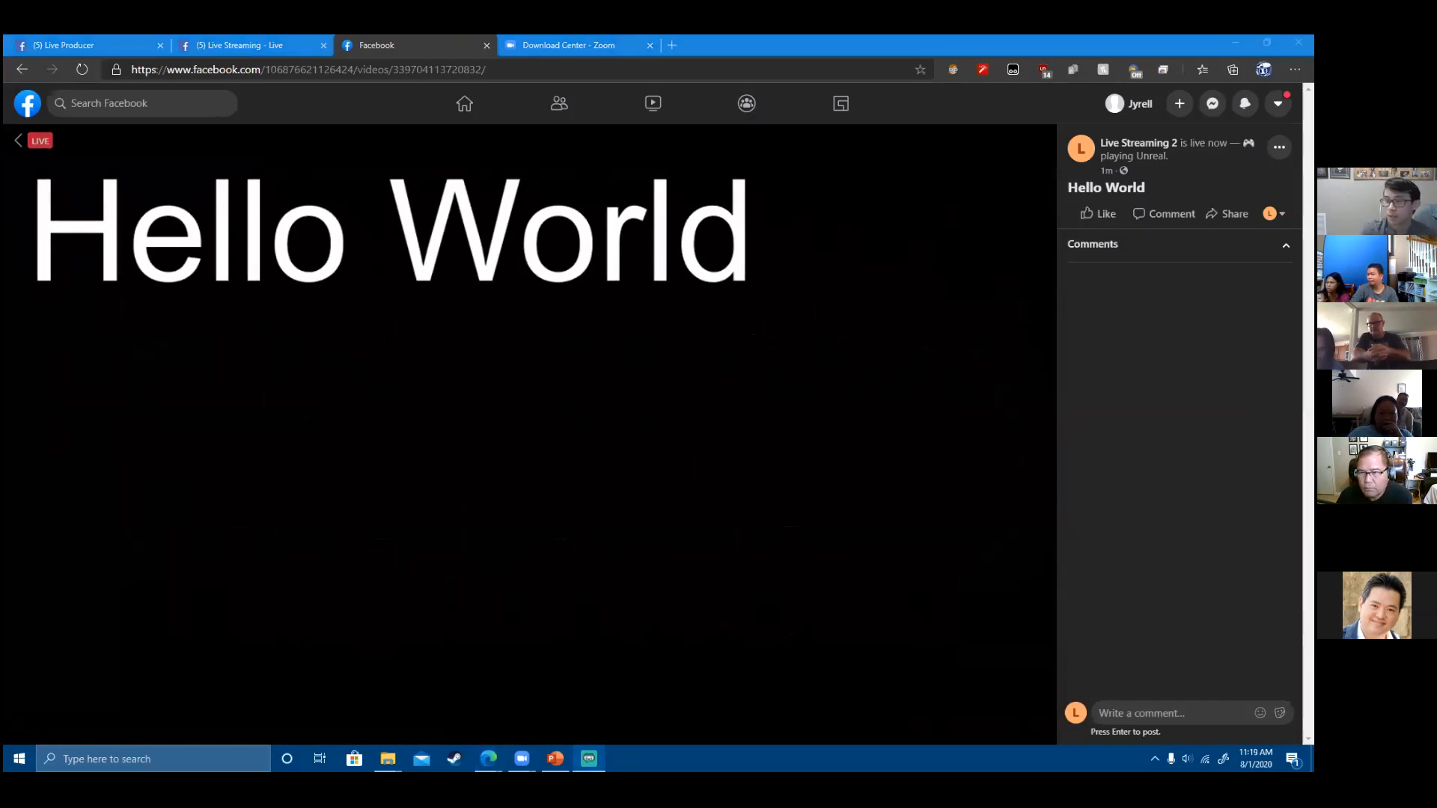
pyautogui.hotkey('alt', 'Tab')
# - Re-centre the Hello World text in the scene and reposition the OBS window
pyautogui.moveTo(746, 473); pyautogui.dragTo(835, 589)
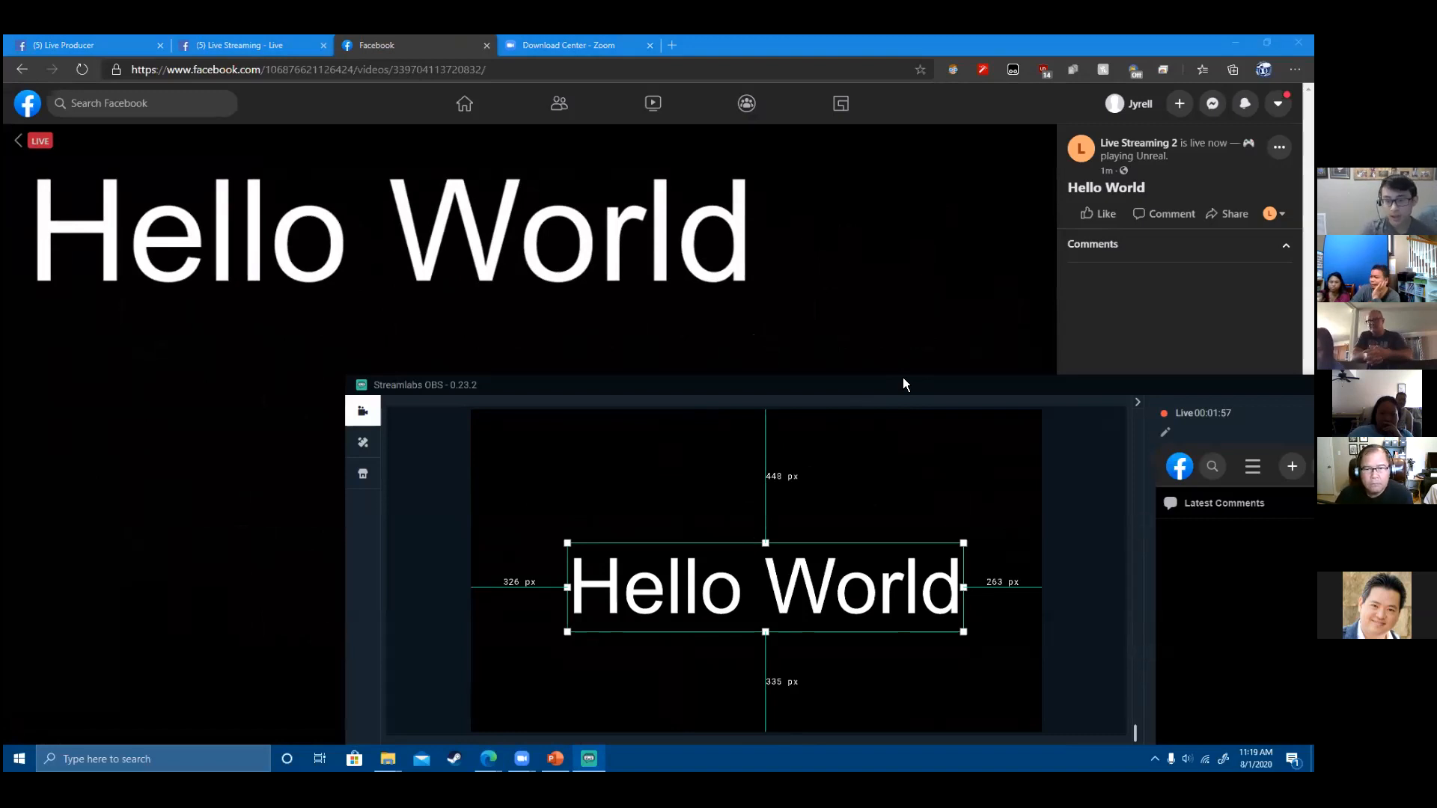
pyautogui.moveTo(904, 384); pyautogui.dragTo(1252, 494)
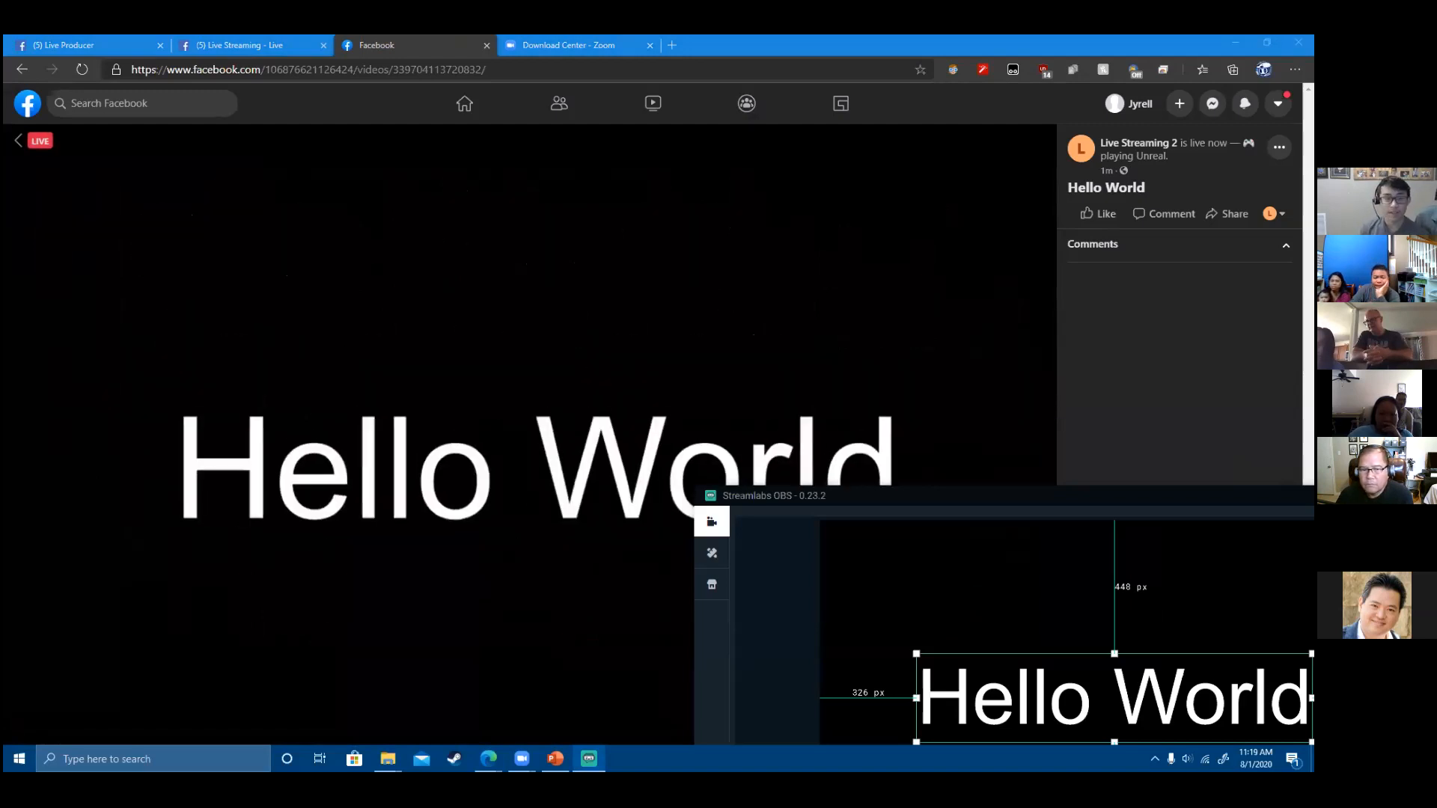
pyautogui.moveTo(1055, 500); pyautogui.dragTo(477, 66)
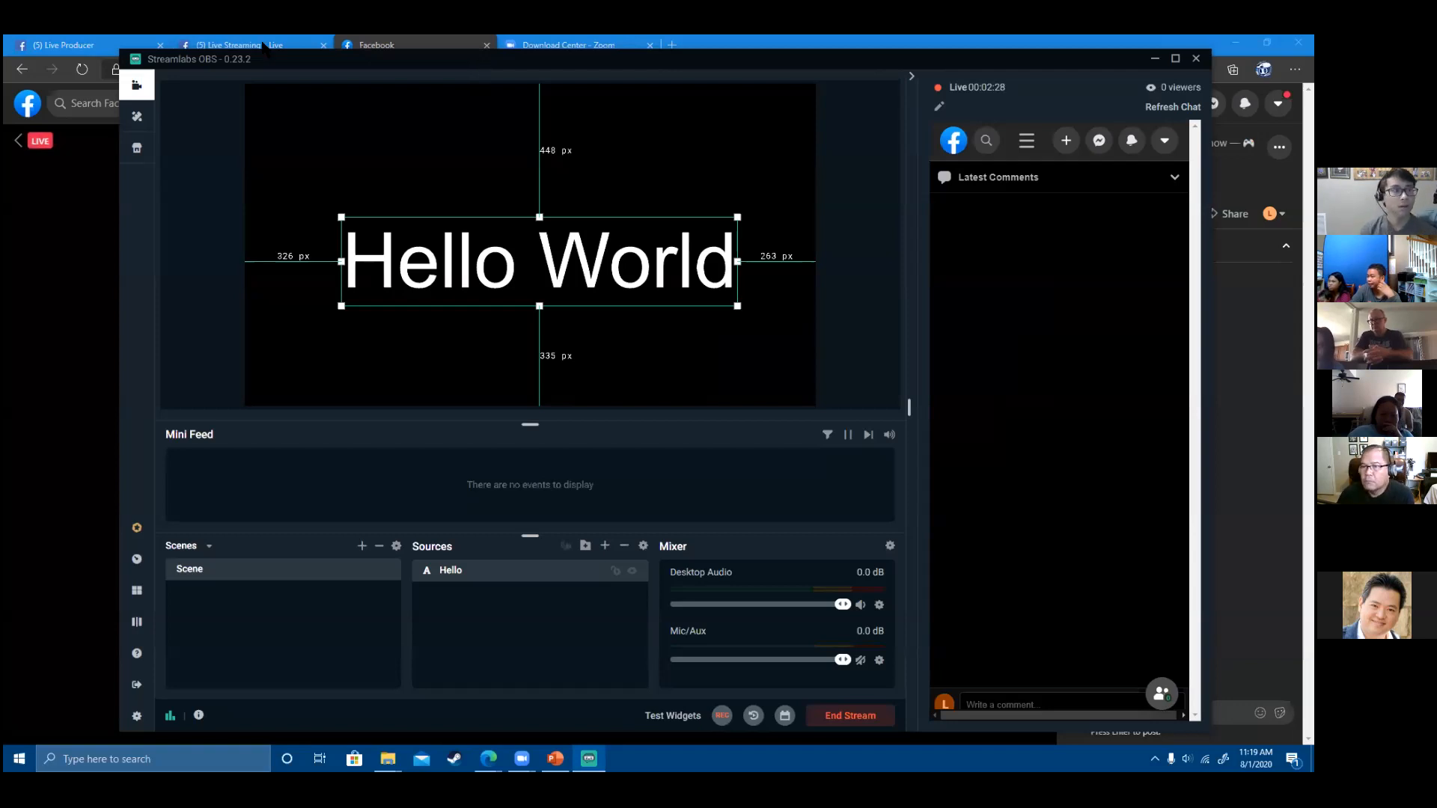
# - Close the Something Went Wrong error on the Live Streaming - Live tab and return the third tab to the home feed
pyautogui.click(234, 44)
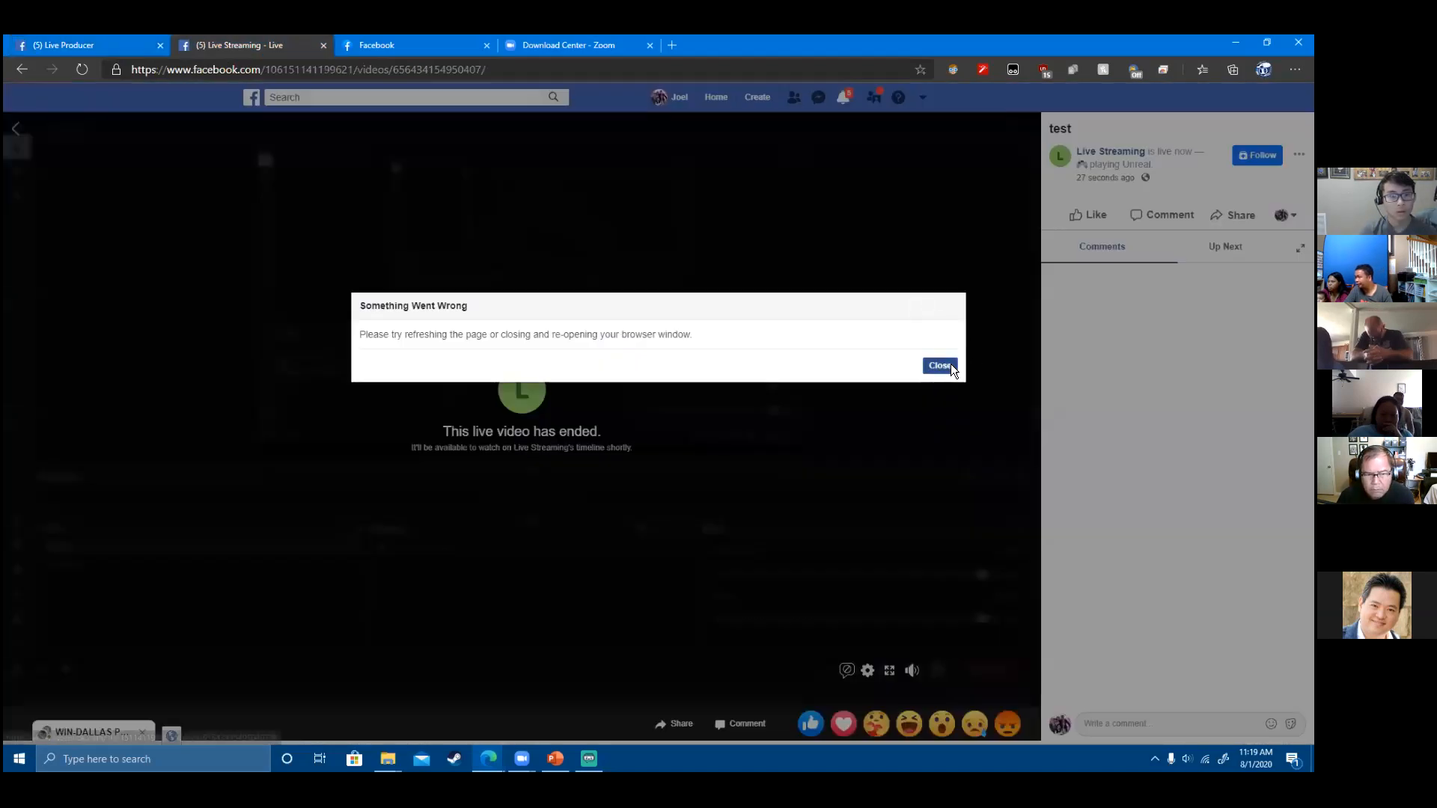
pyautogui.click(949, 365)
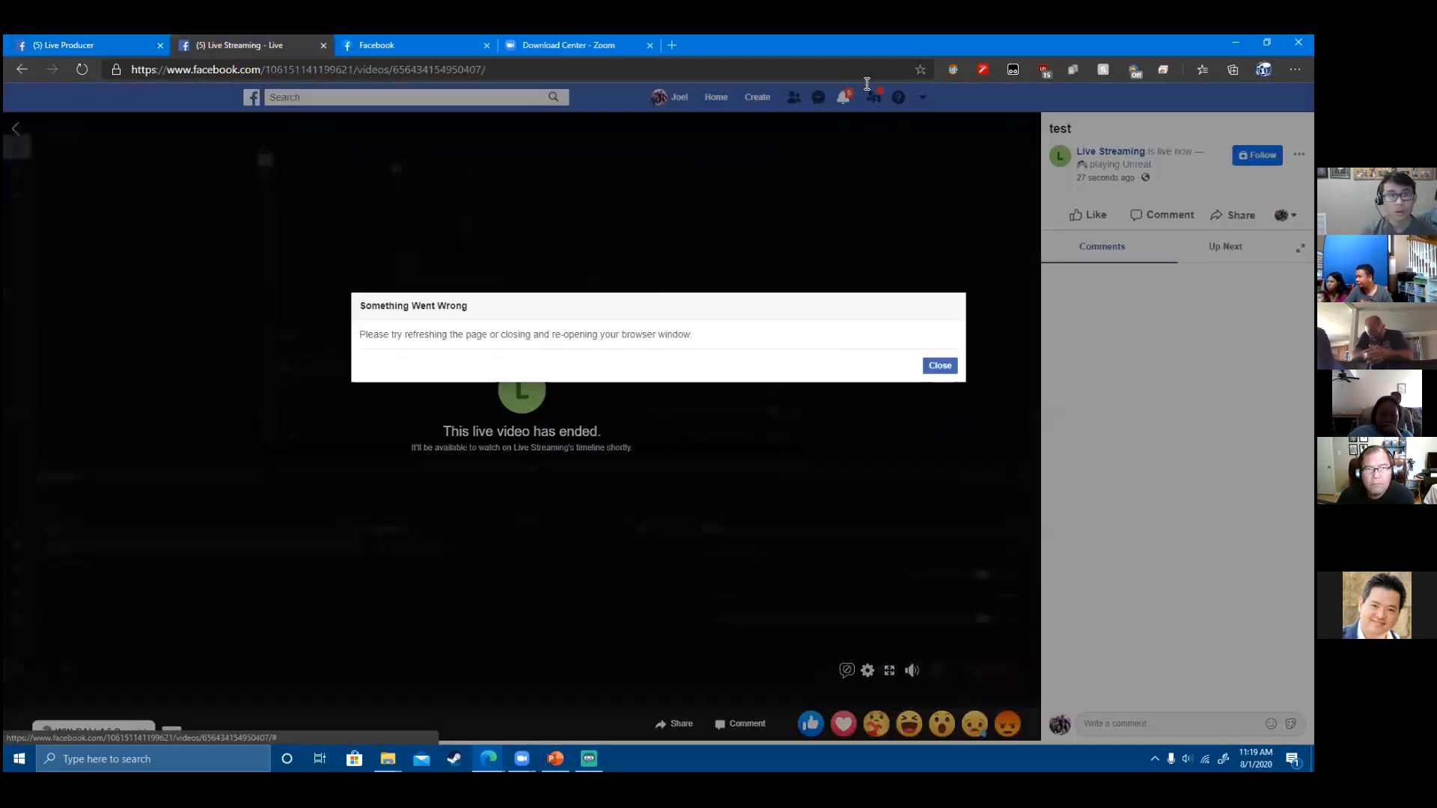
pyautogui.click(405, 45)
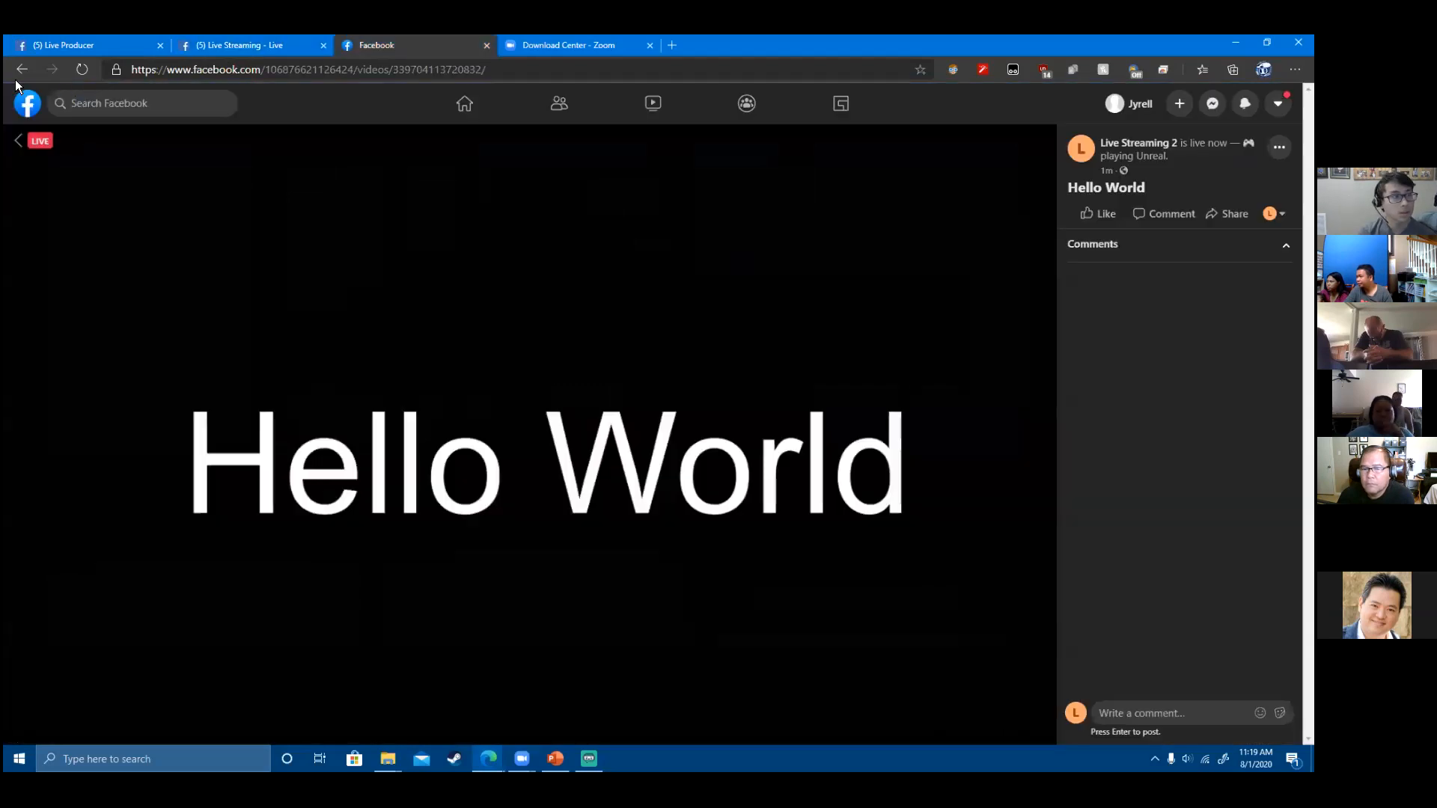
pyautogui.click(21, 69)
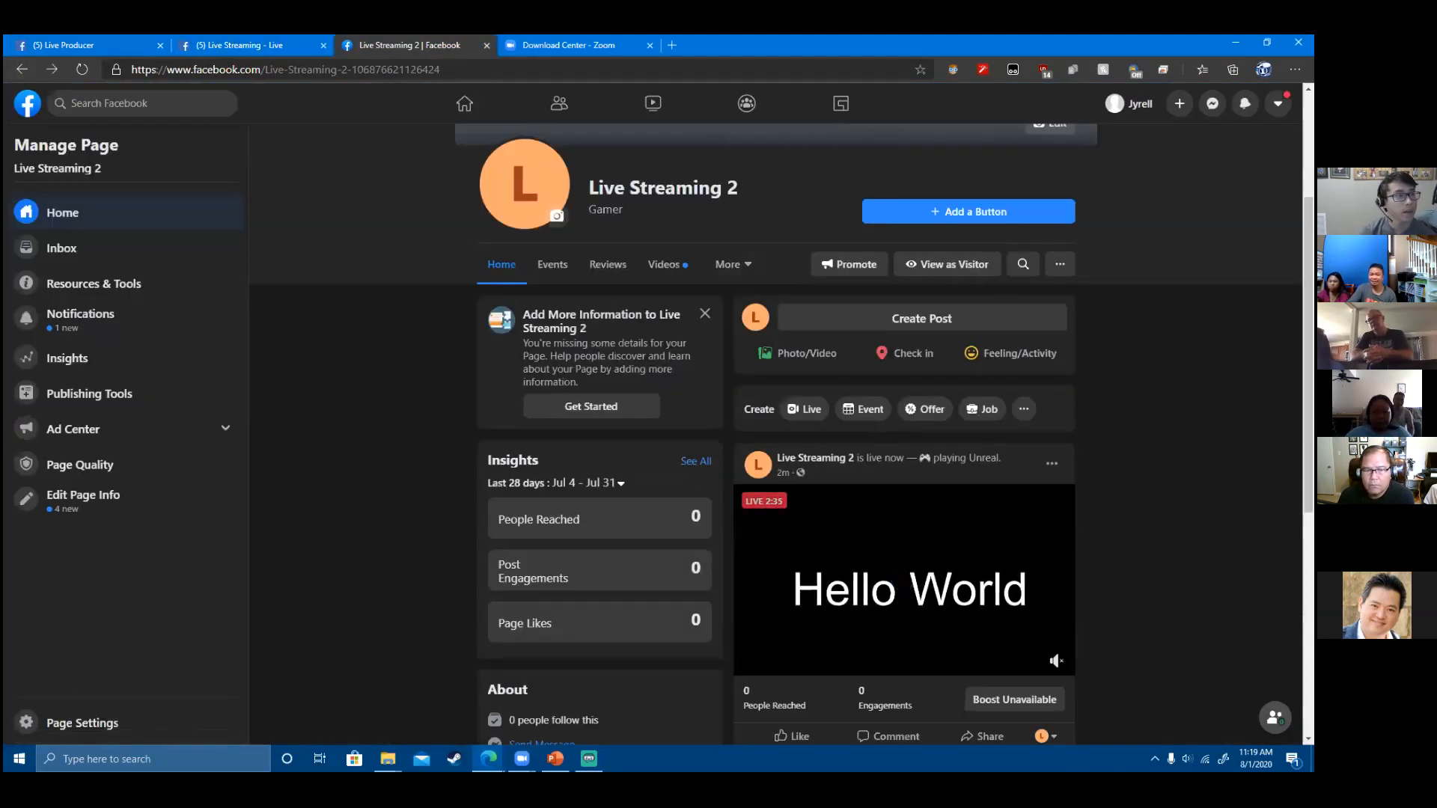
pyautogui.click(23, 70)
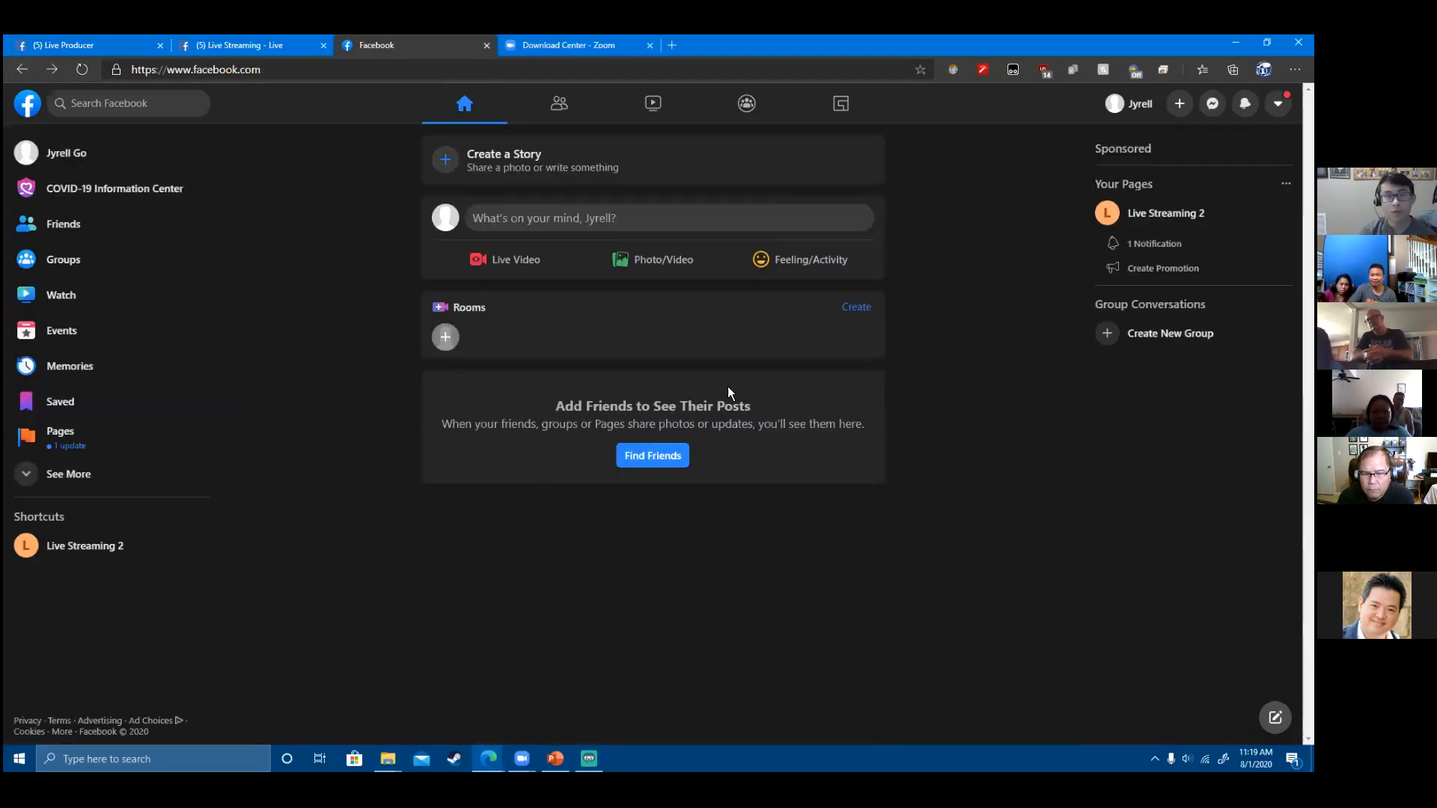
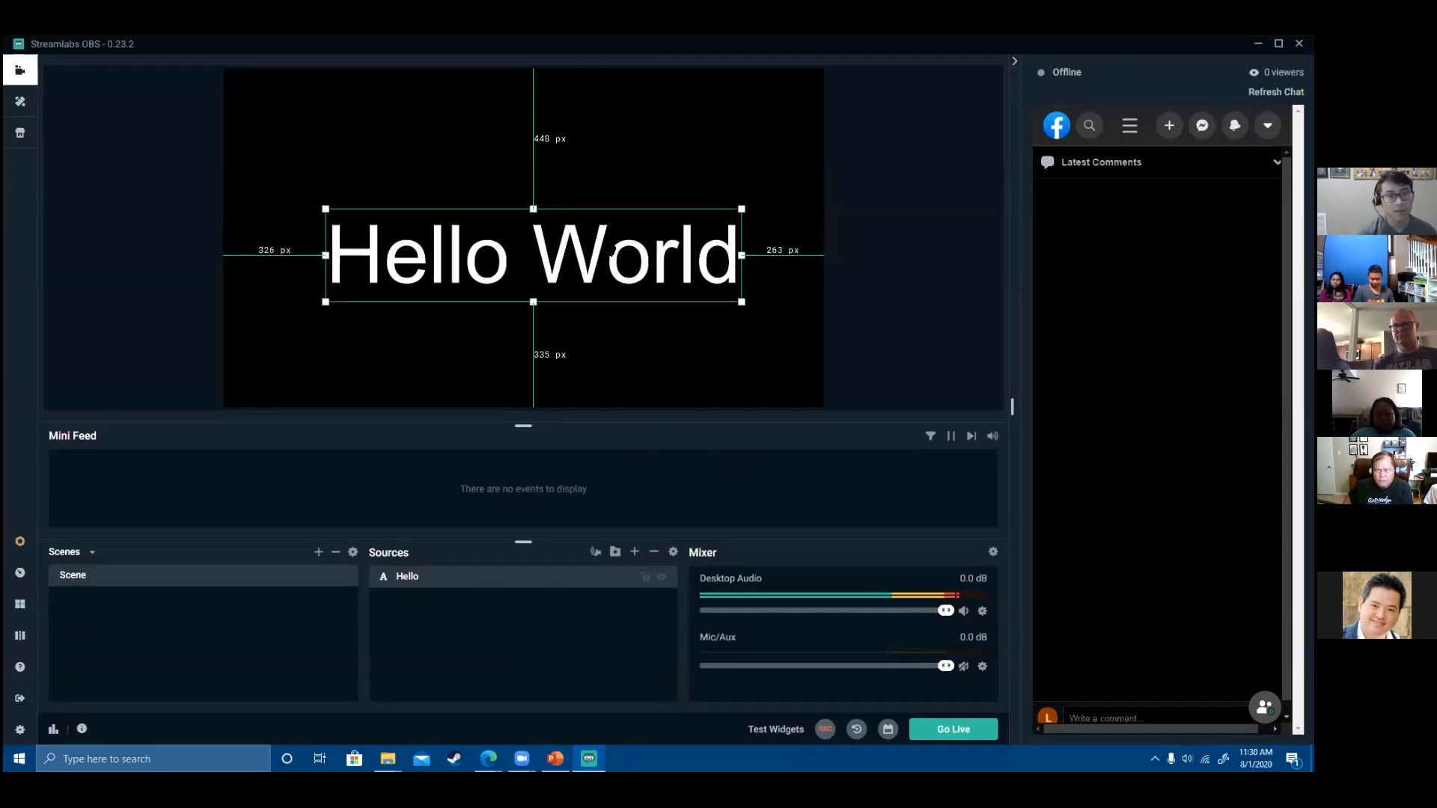
# - Press Delete on the Hello text source to bring up its removal confirmation
pyautogui.press('Delete')
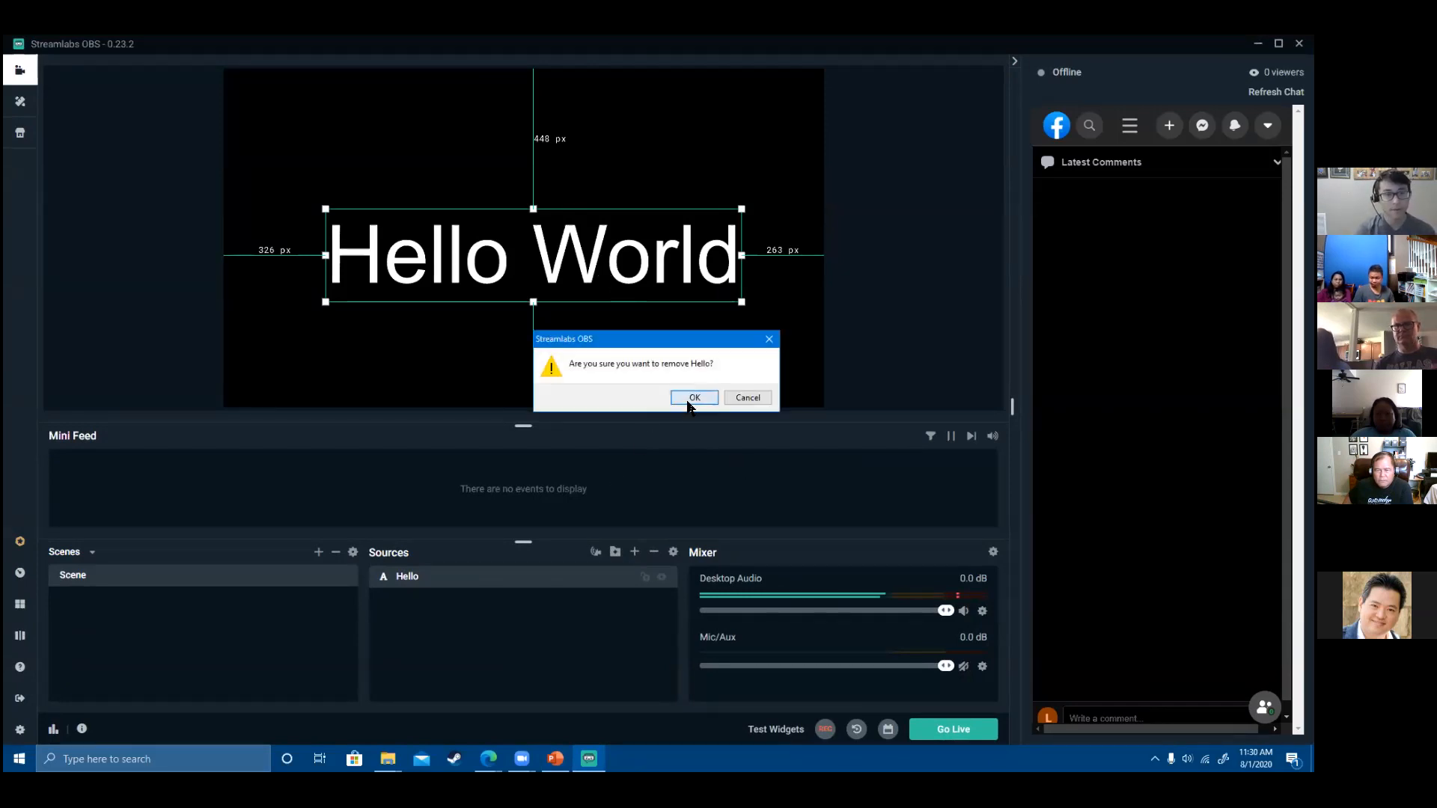
# - Confirm removing Hello, then start a Display Capture source but cancel at the naming dialog
pyautogui.click(689, 404)
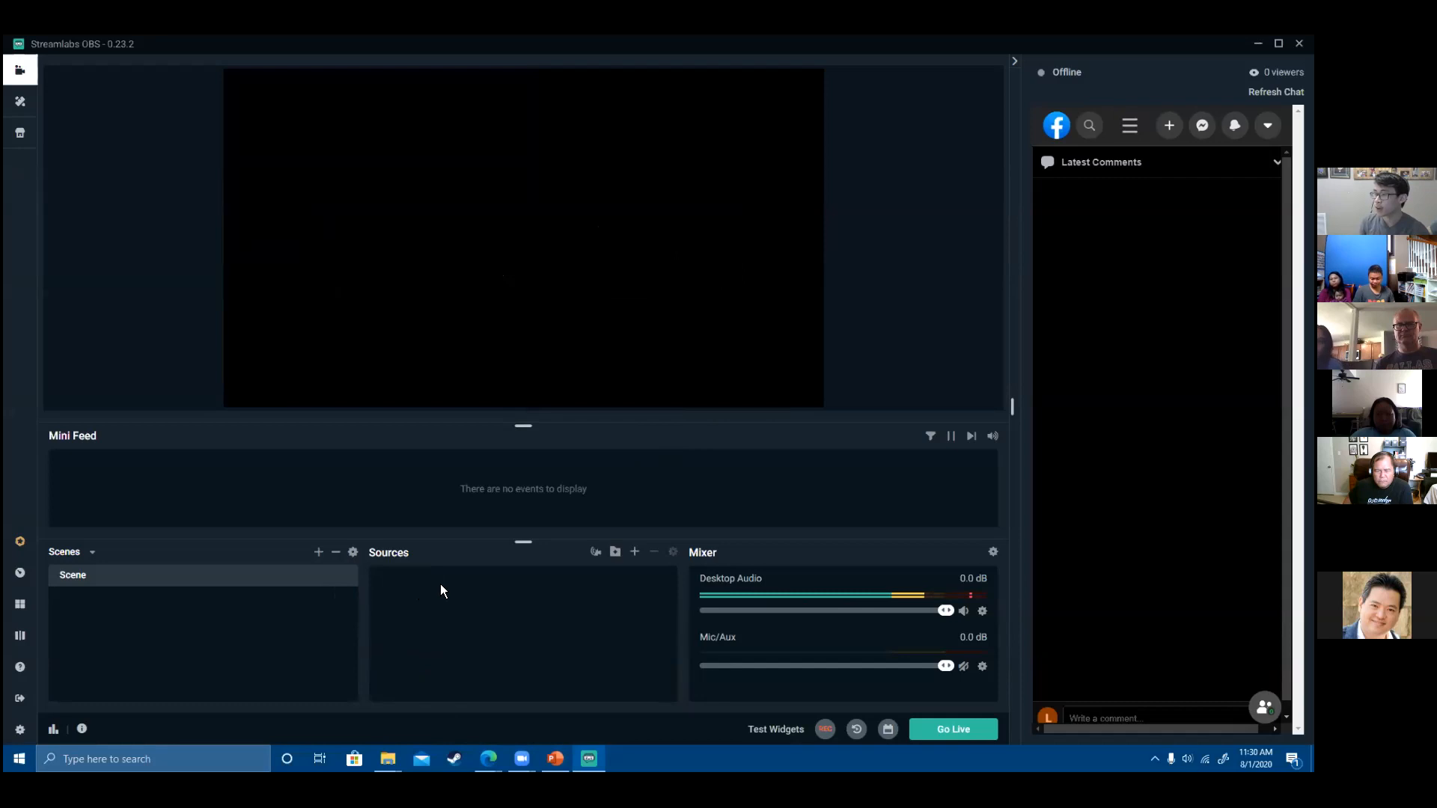
pyautogui.click(635, 552)
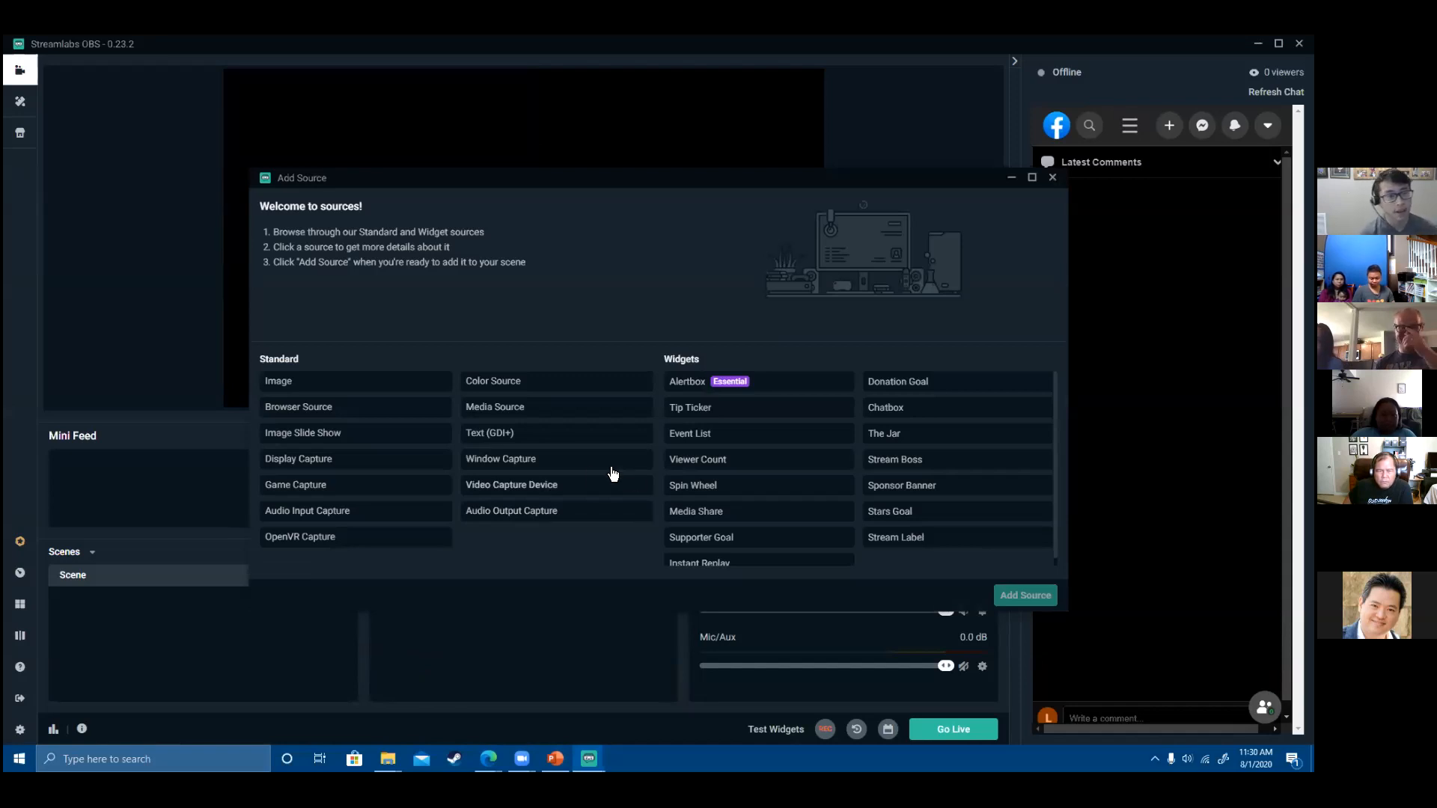
pyautogui.click(384, 464)
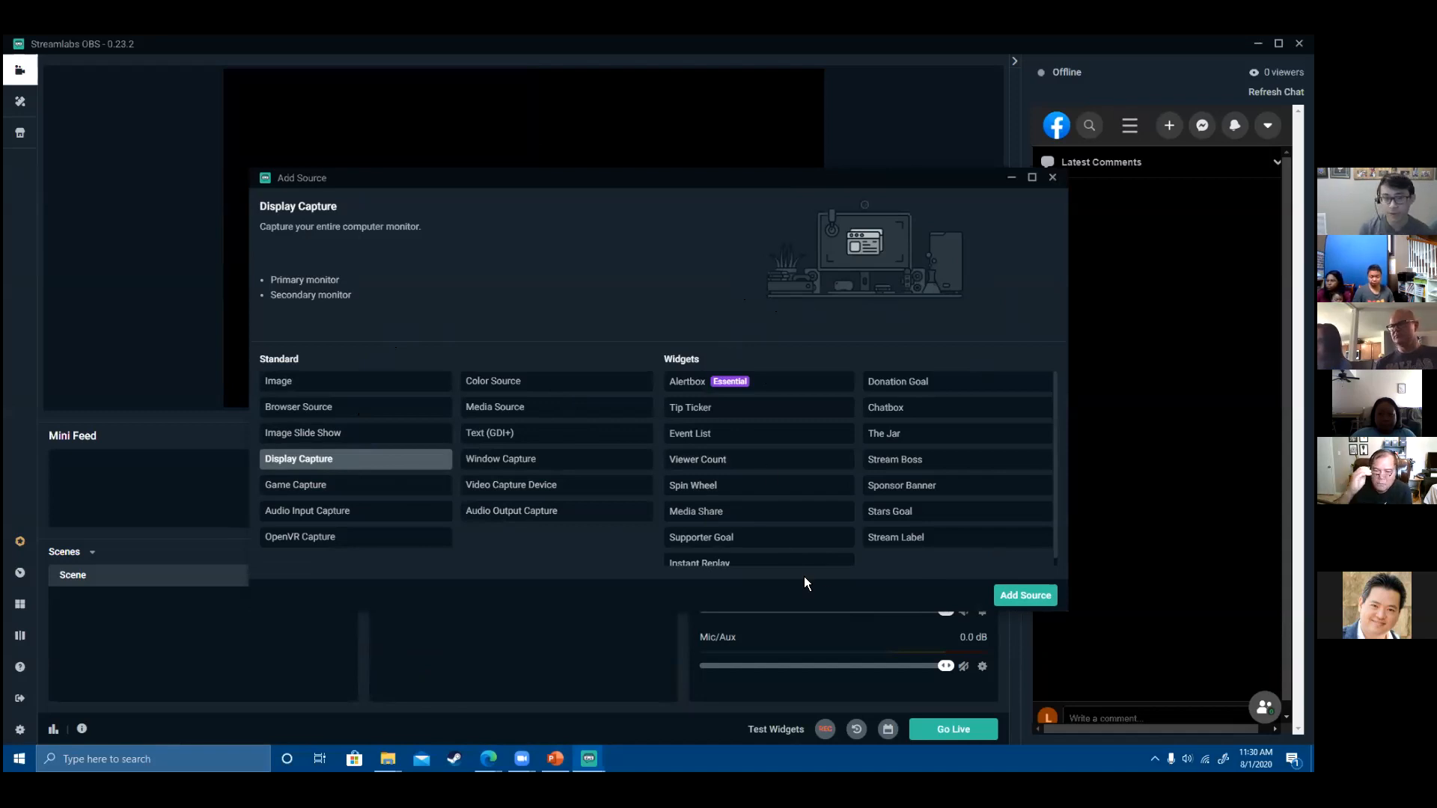
pyautogui.scroll(-1, 842, 483)
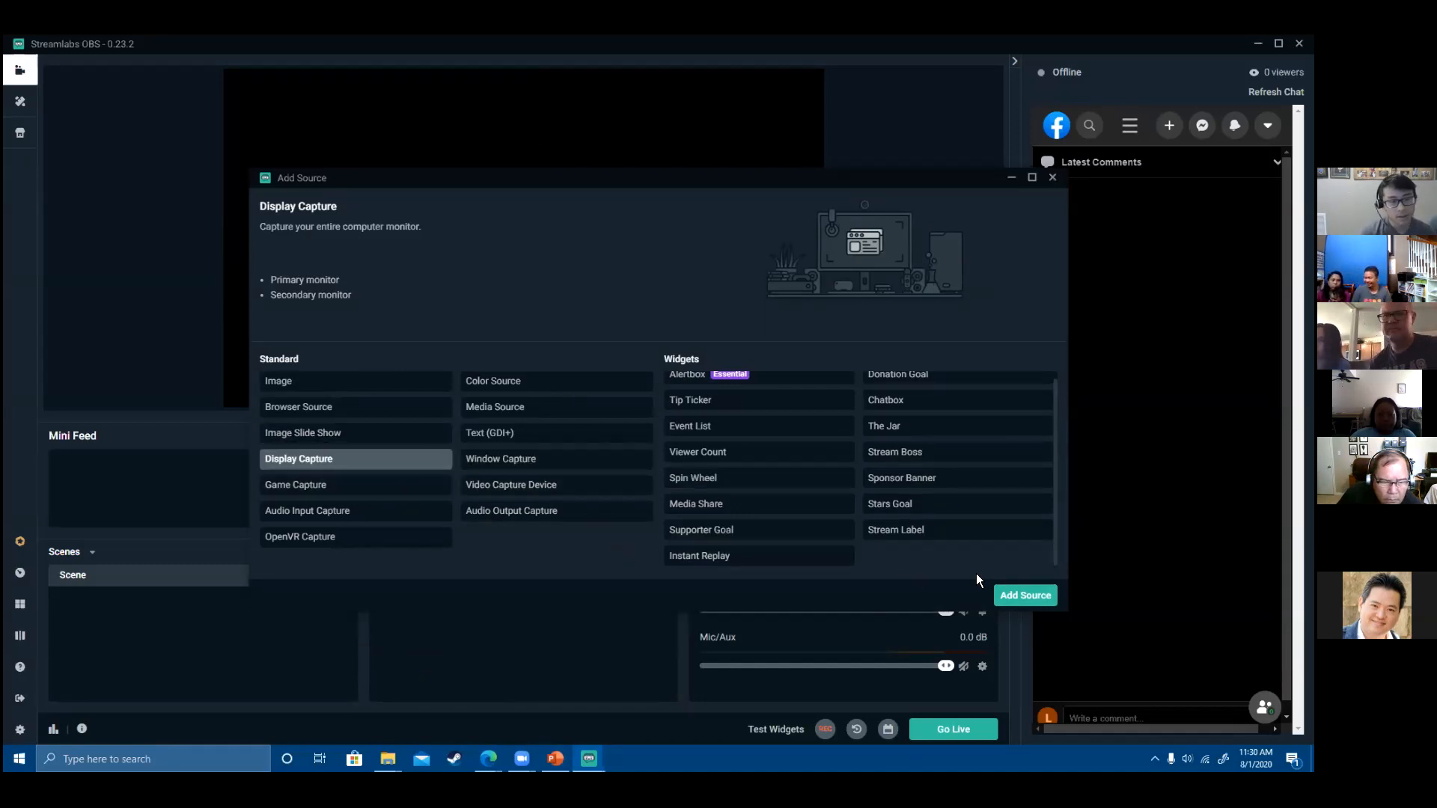
pyautogui.click(1050, 601)
pyautogui.click(769, 480)
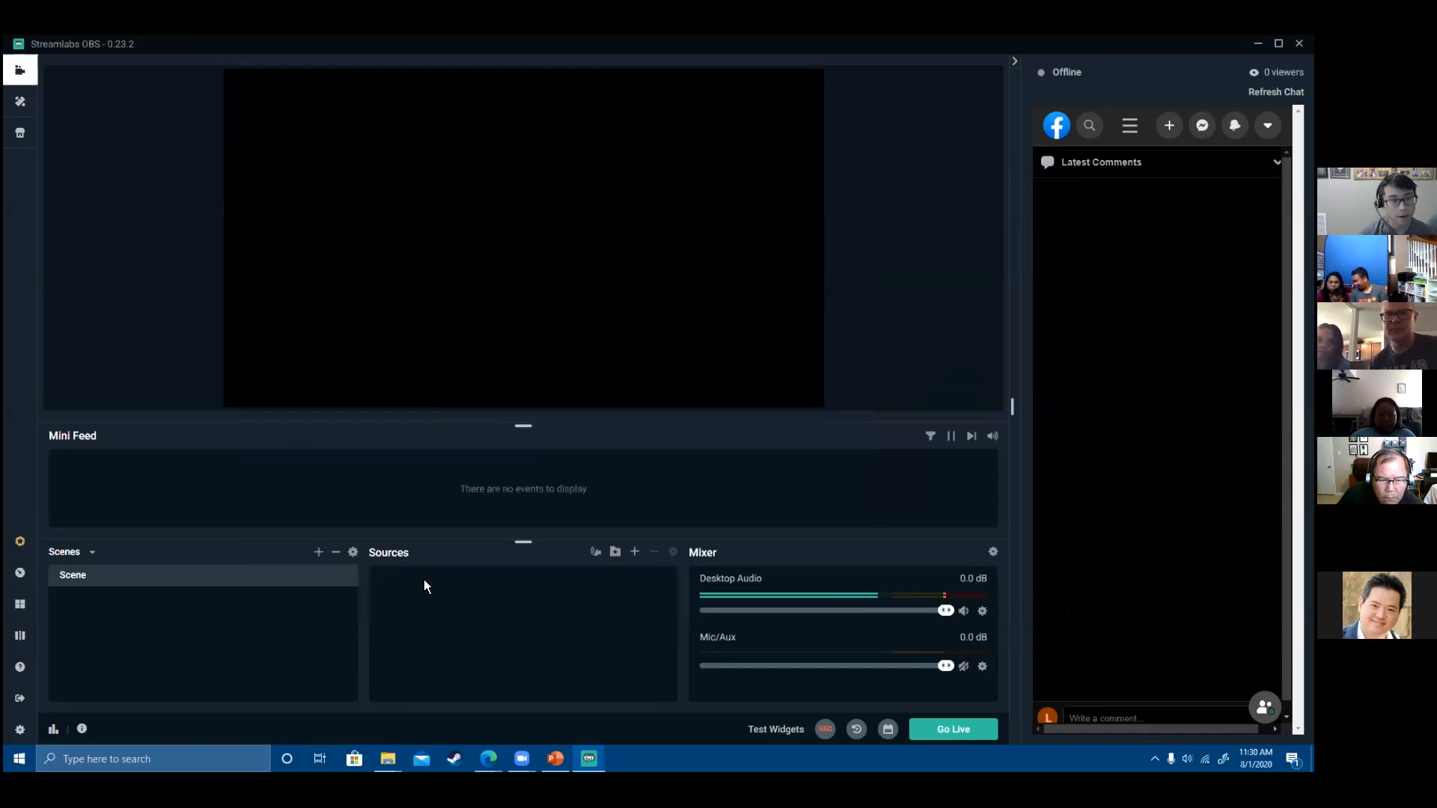
# - Add an Image source using the starry space picture
pyautogui.click(634, 554)
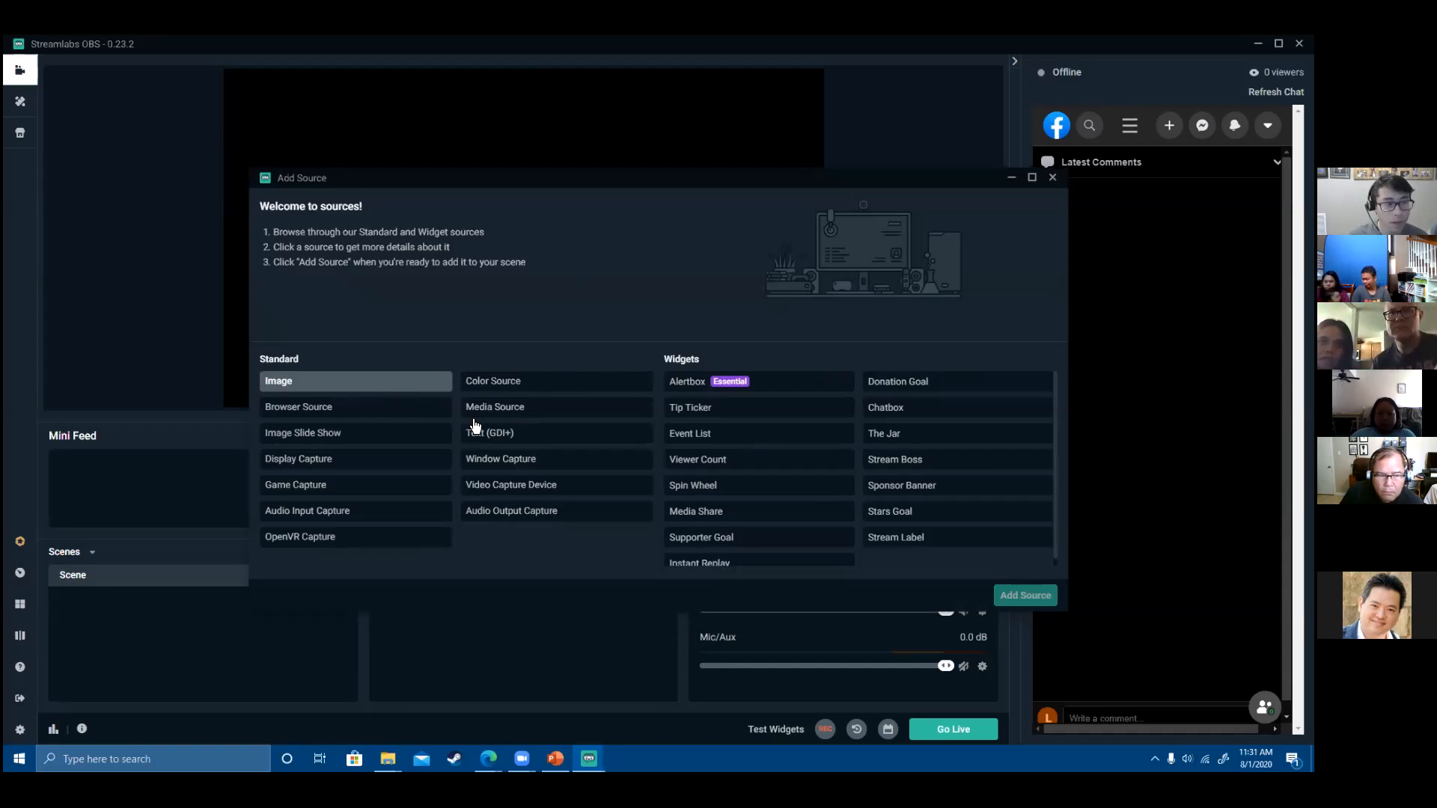
pyautogui.click(1026, 595)
pyautogui.click(837, 483)
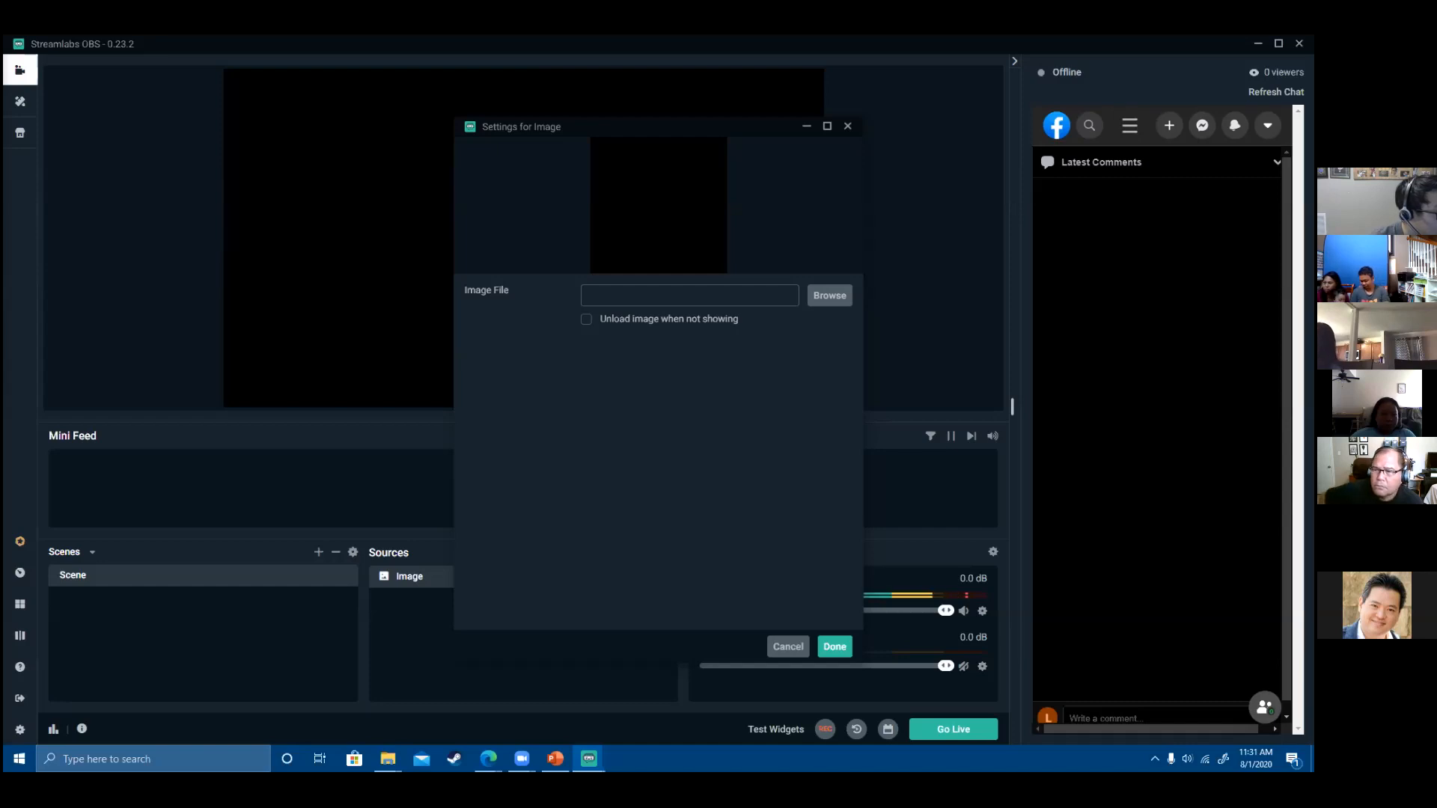
pyautogui.press('Return')
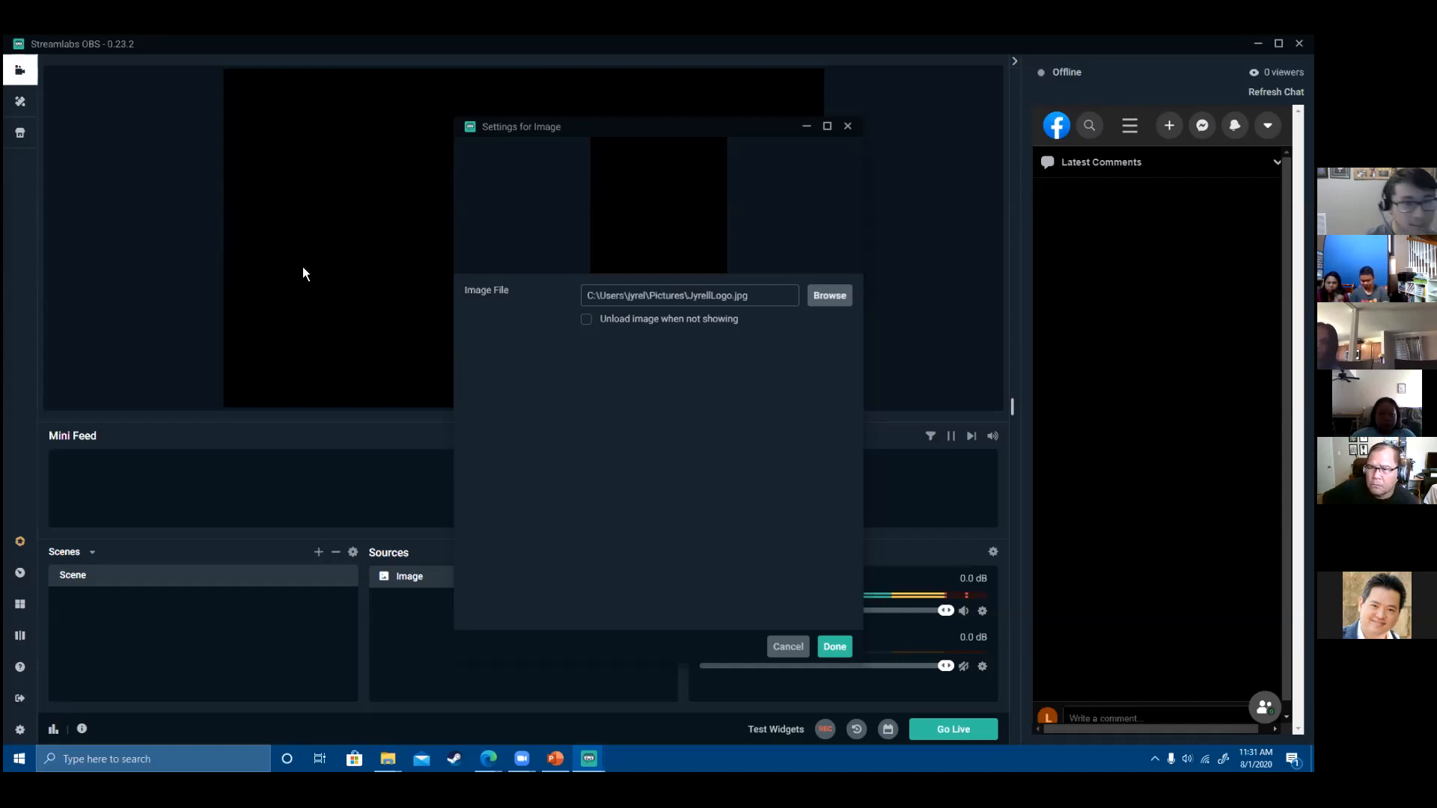
pyautogui.click(835, 647)
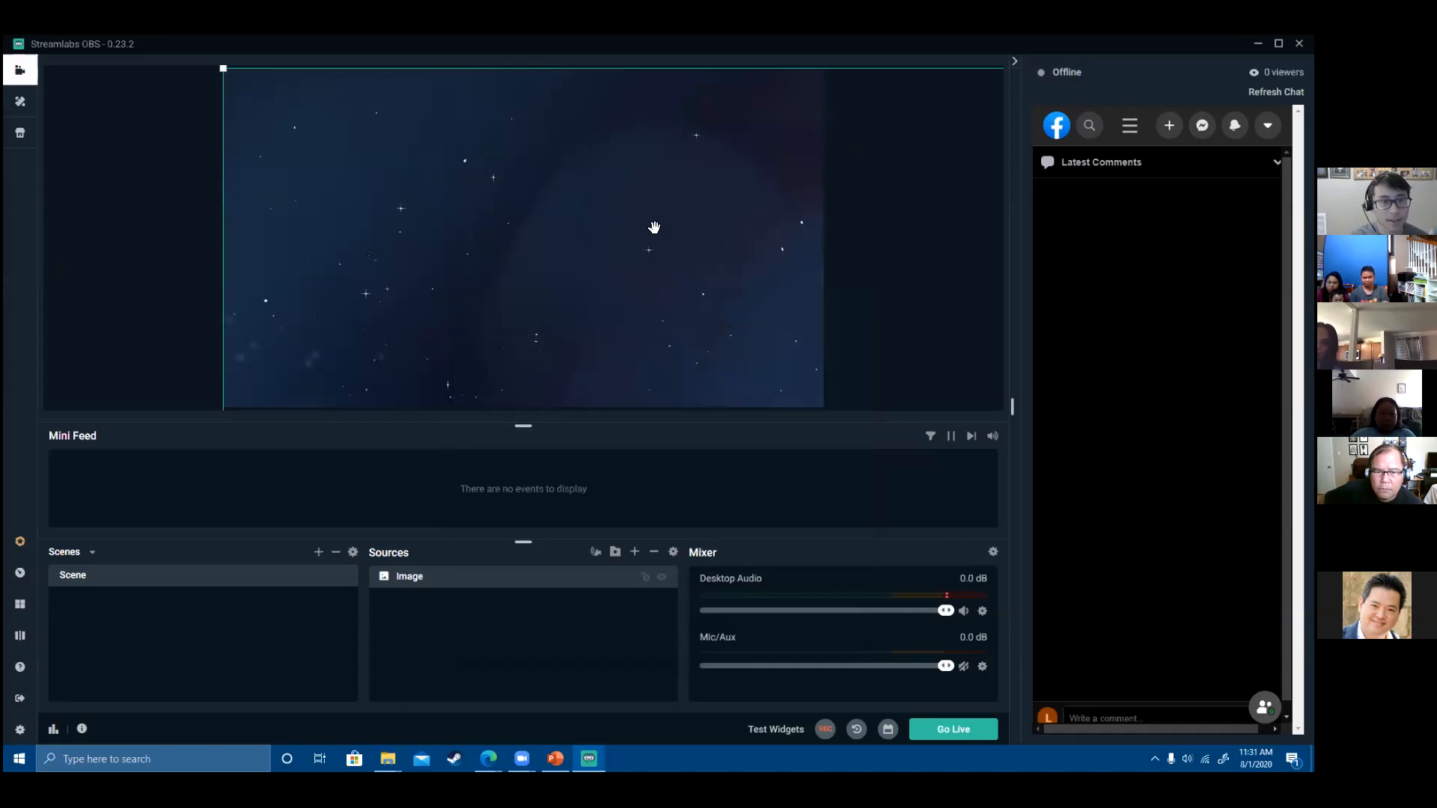
# - Drag the space image around the canvas, then ask to delete the Image source
pyautogui.moveTo(672, 273); pyautogui.dragTo(668, 256)
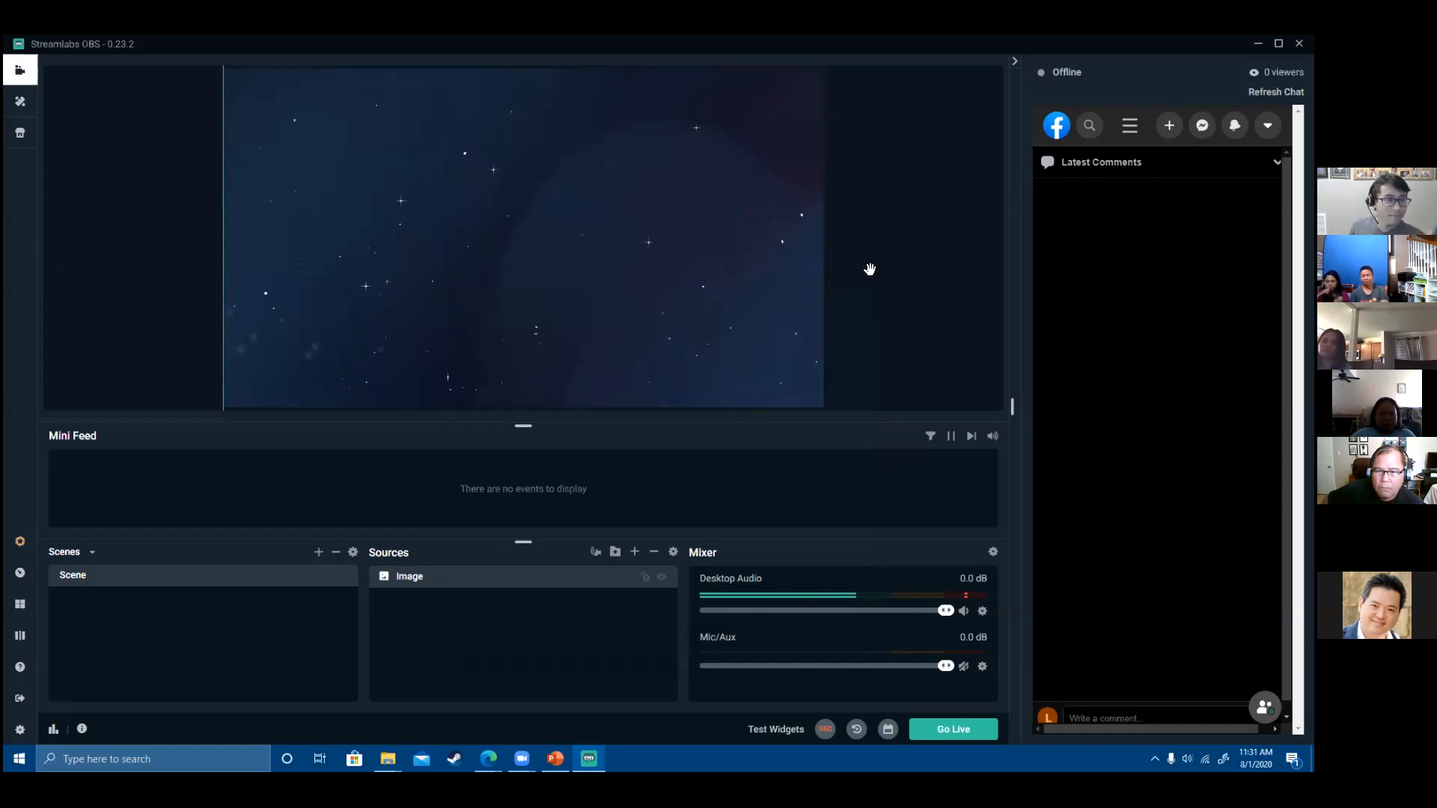
pyautogui.moveTo(546, 253); pyautogui.dragTo(94, 101)
pyautogui.moveTo(338, 164); pyautogui.dragTo(434, 181)
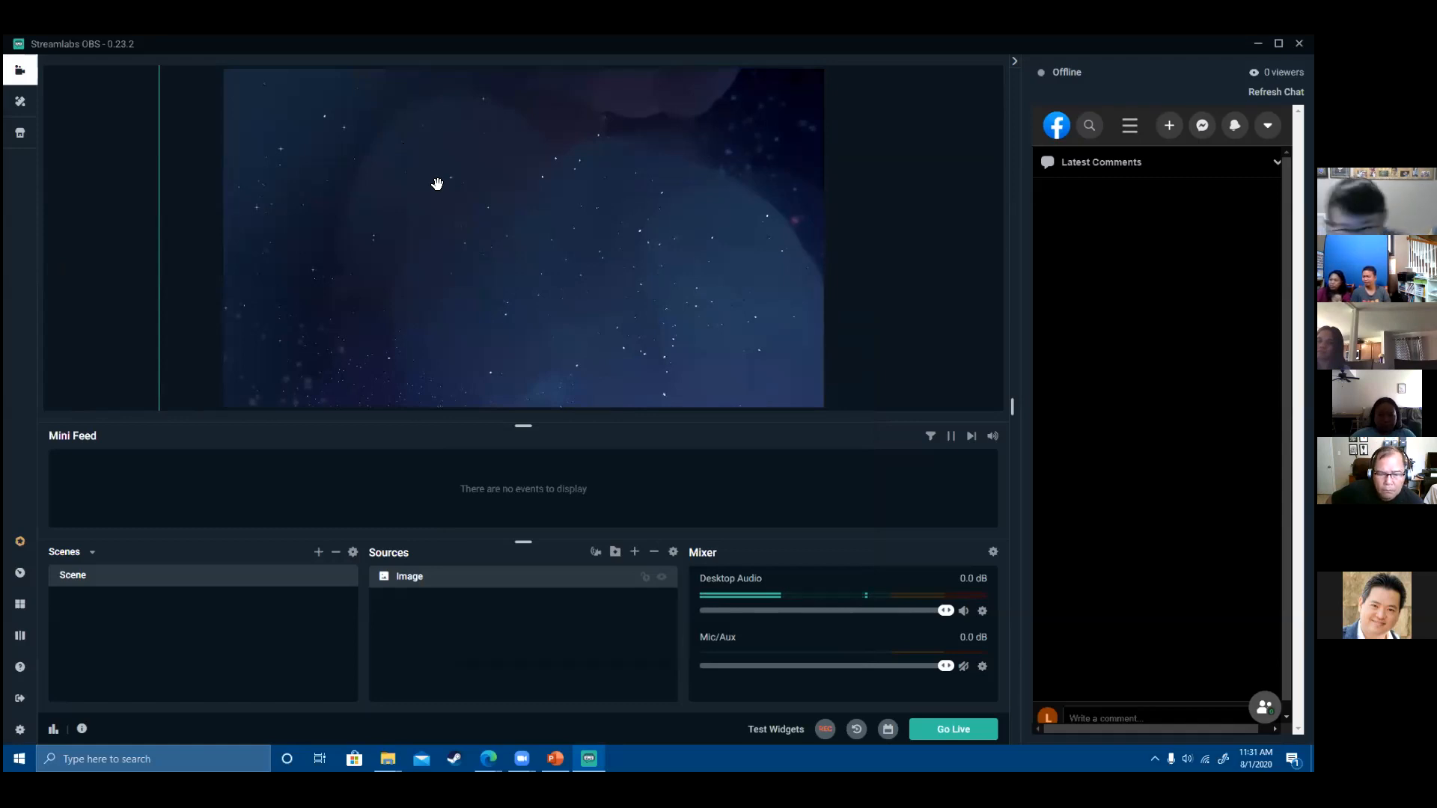
pyautogui.press('Delete')
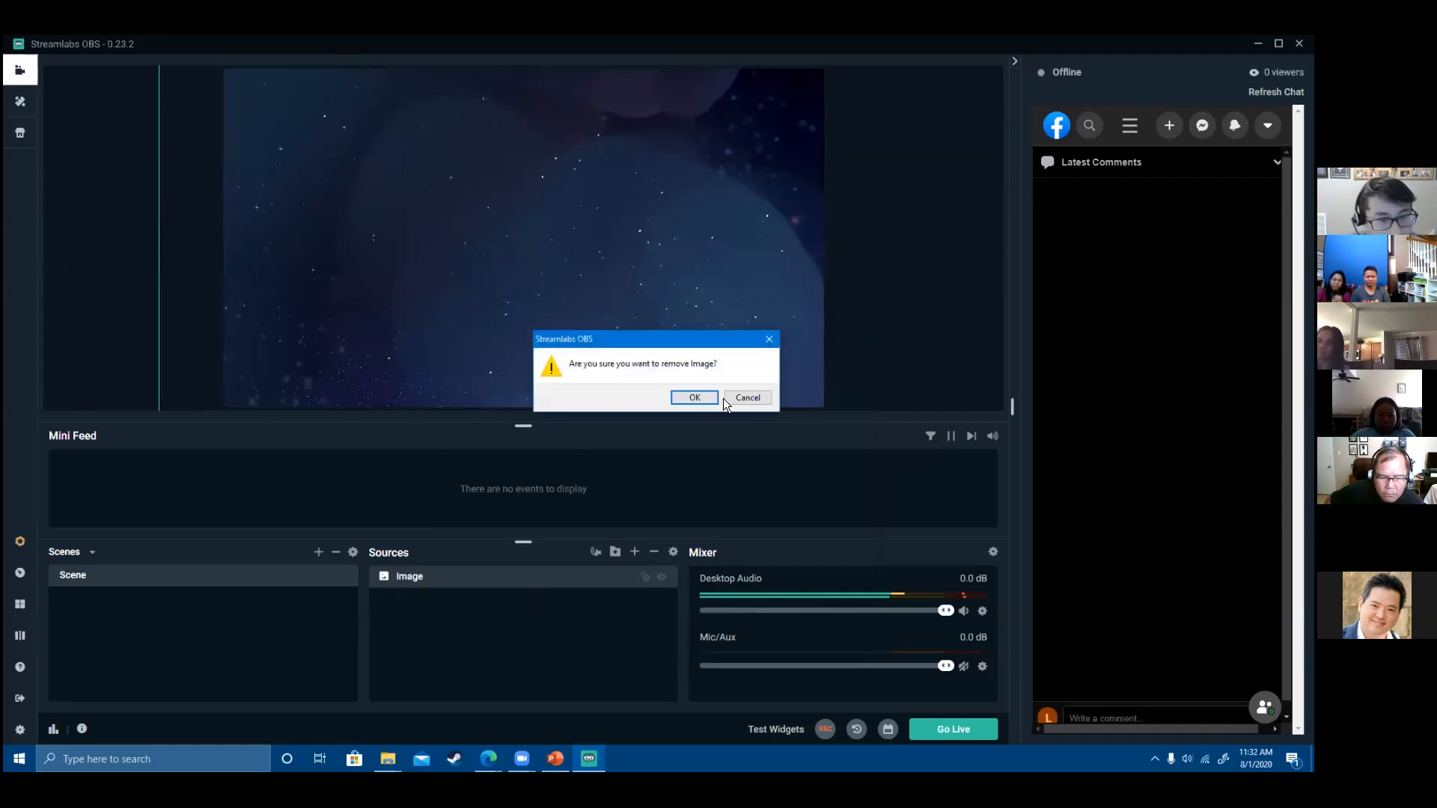
# - Remove the old Image source and start adding a fresh Image source
pyautogui.click(695, 398)
pyautogui.click(636, 552)
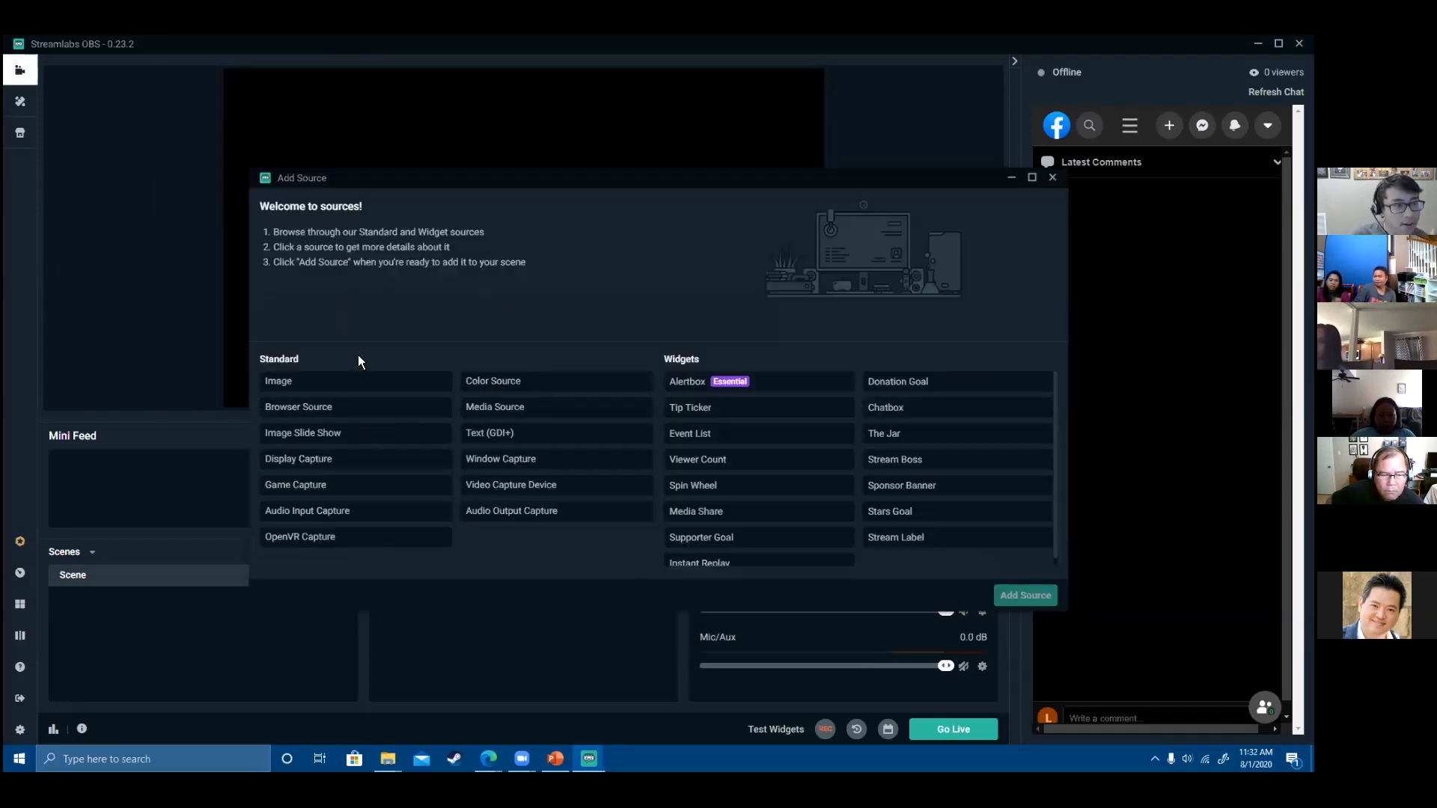
pyautogui.click(285, 391)
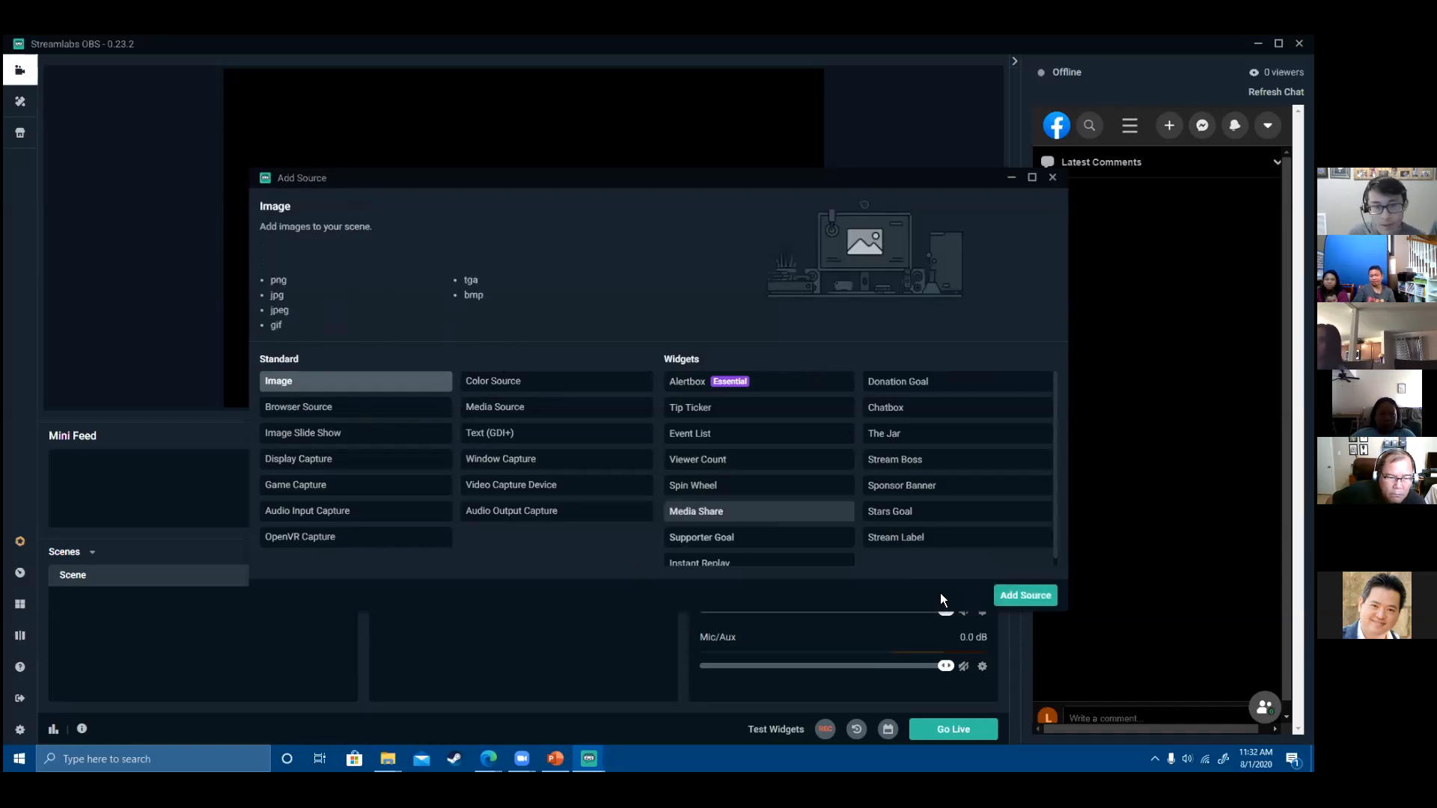
pyautogui.click(1036, 596)
# - Name the new source 'Background' and set the starry space picture as its image file
pyautogui.doubleClick(610, 363)
pyautogui.write('Background')
pyautogui.click(815, 487)
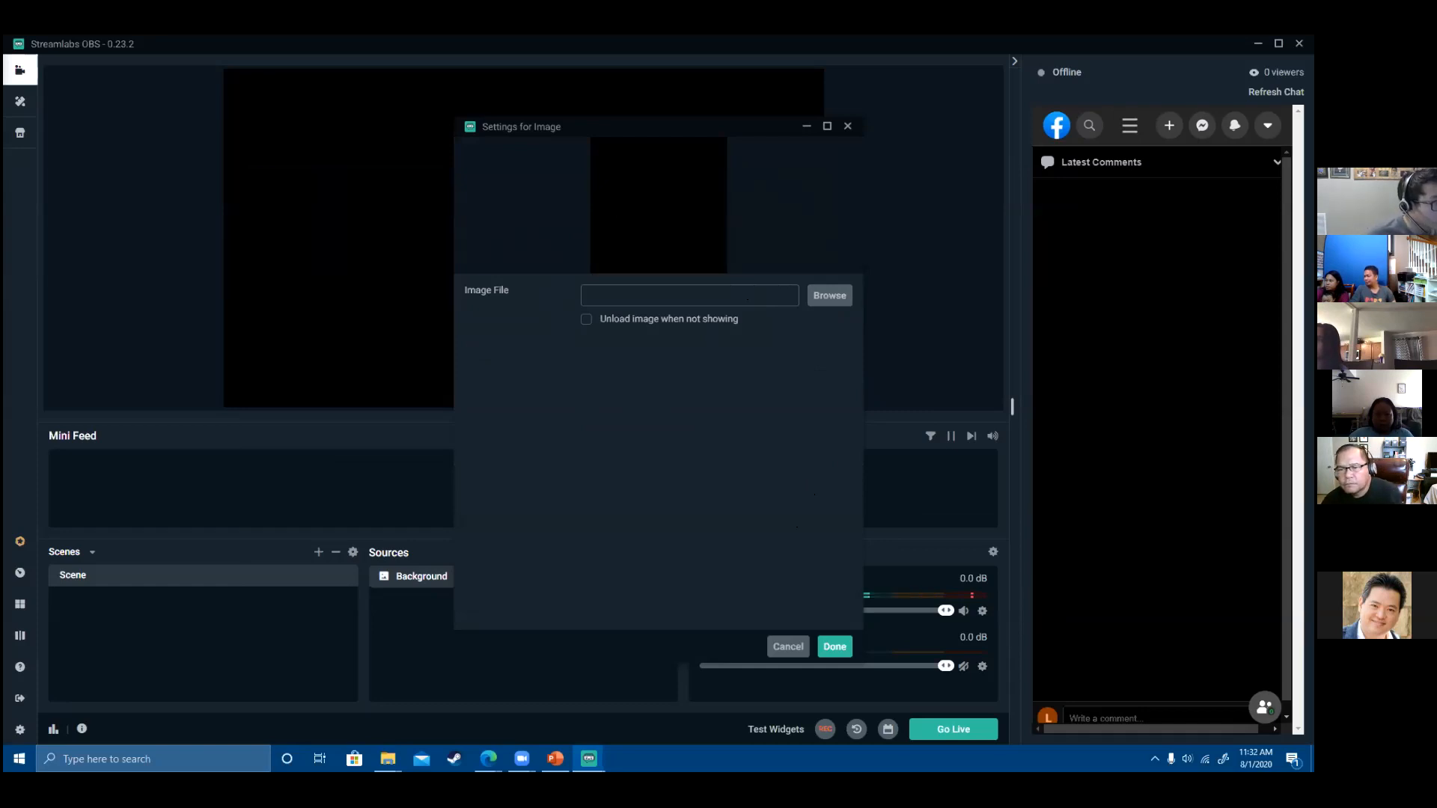
pyautogui.doubleClick(427, 302)
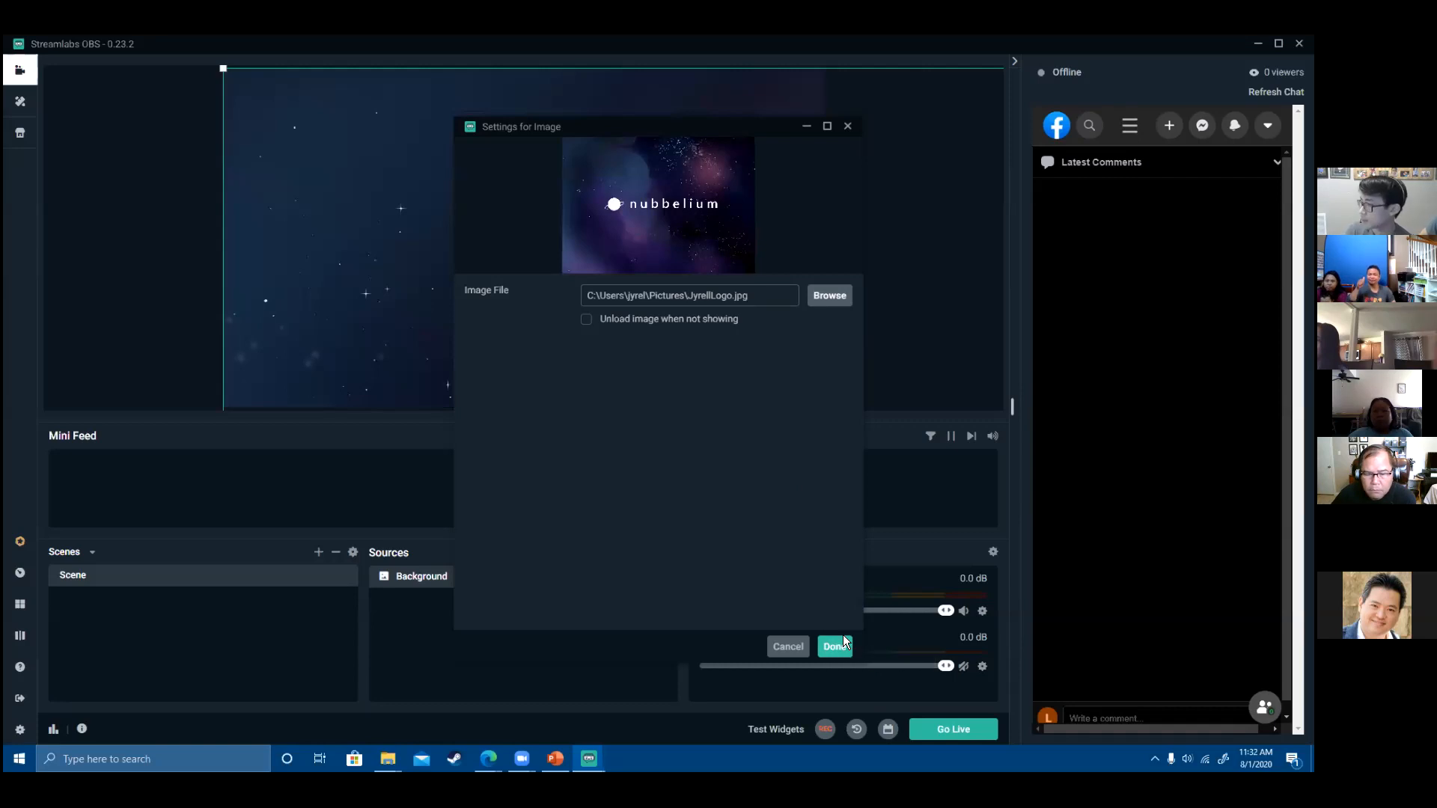
pyautogui.click(827, 646)
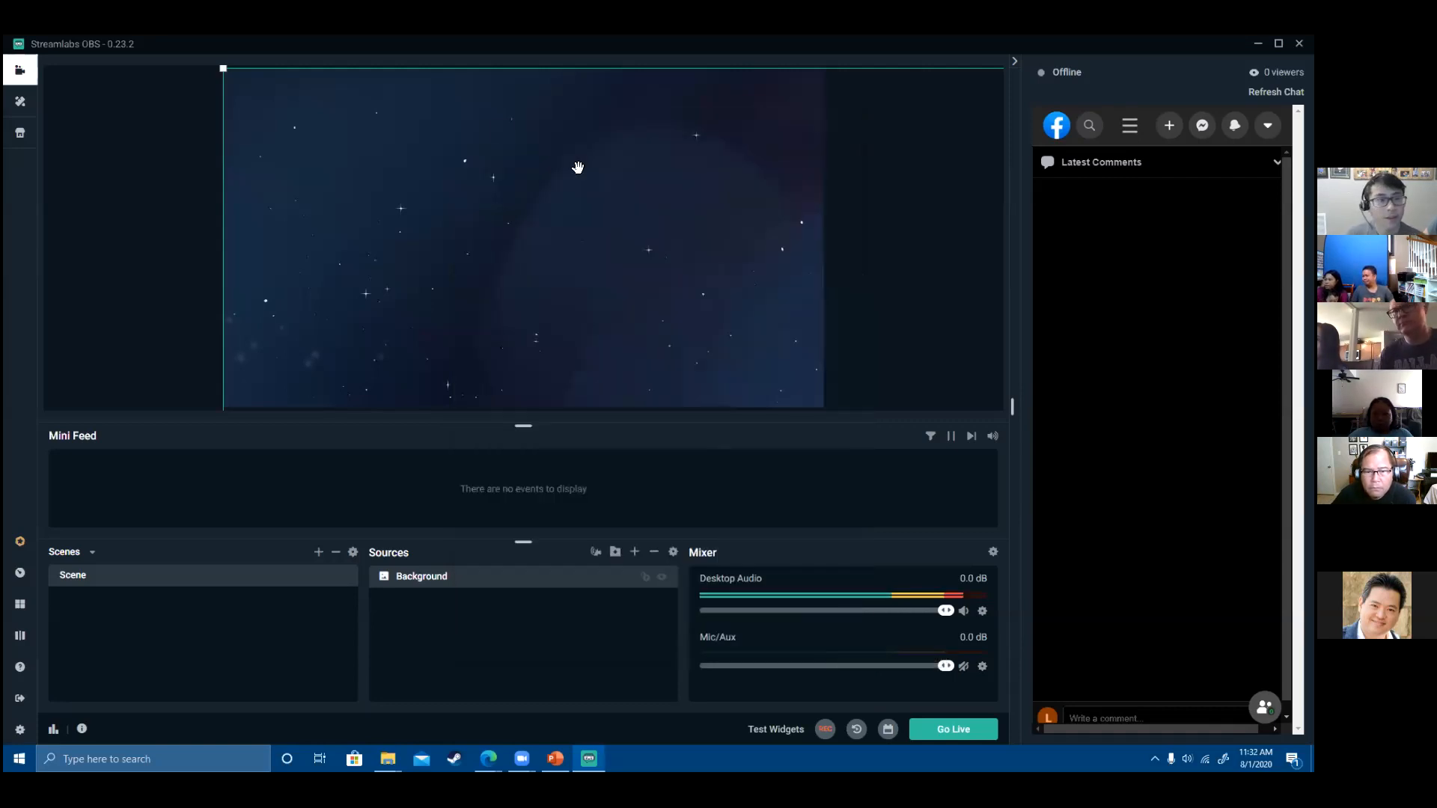
# - Resize and reposition the starry Background image so the nubbelium logo is visible
pyautogui.moveTo(474, 254); pyautogui.dragTo(469, 211)
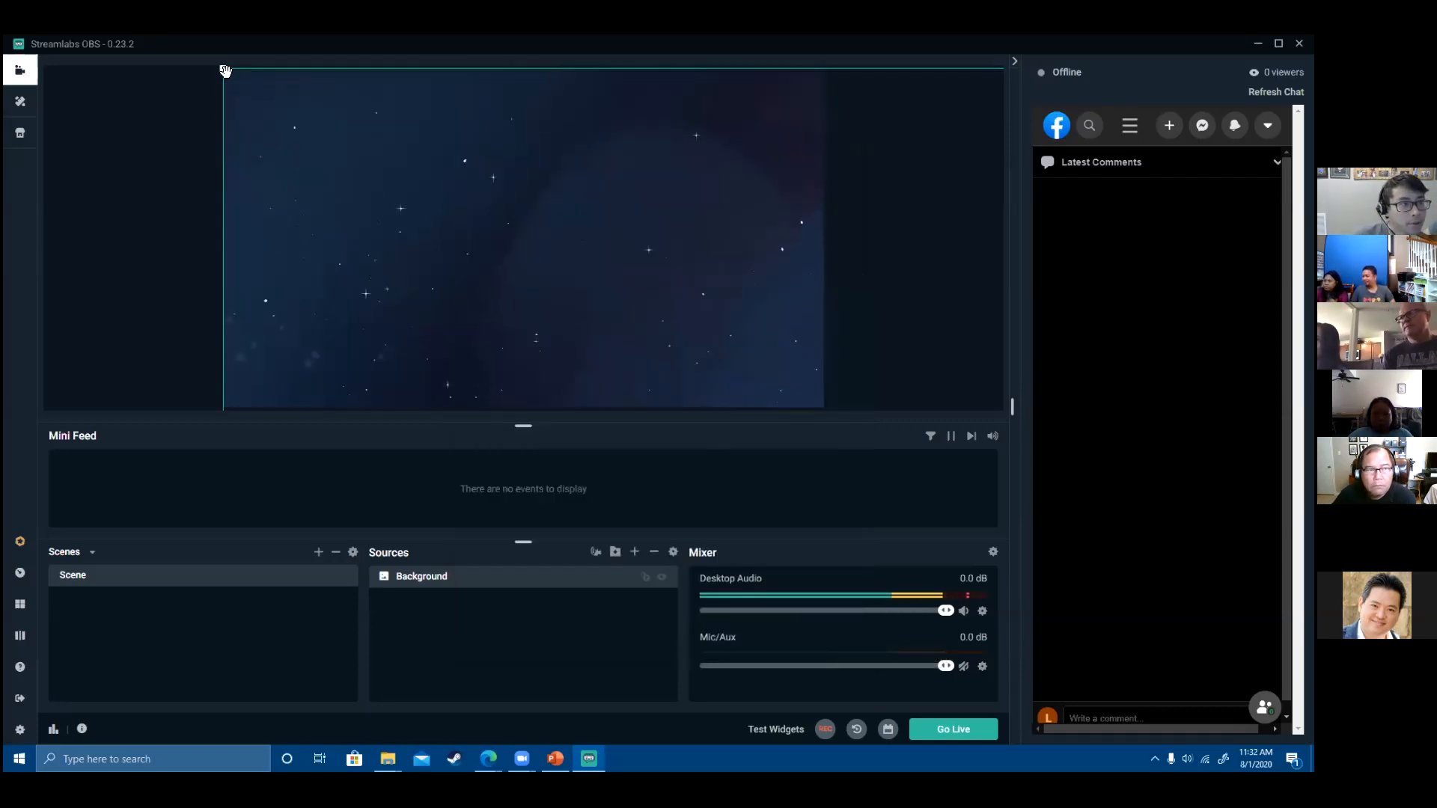
pyautogui.moveTo(223, 70); pyautogui.dragTo(328, 150)
pyautogui.moveTo(610, 258); pyautogui.dragTo(440, 175)
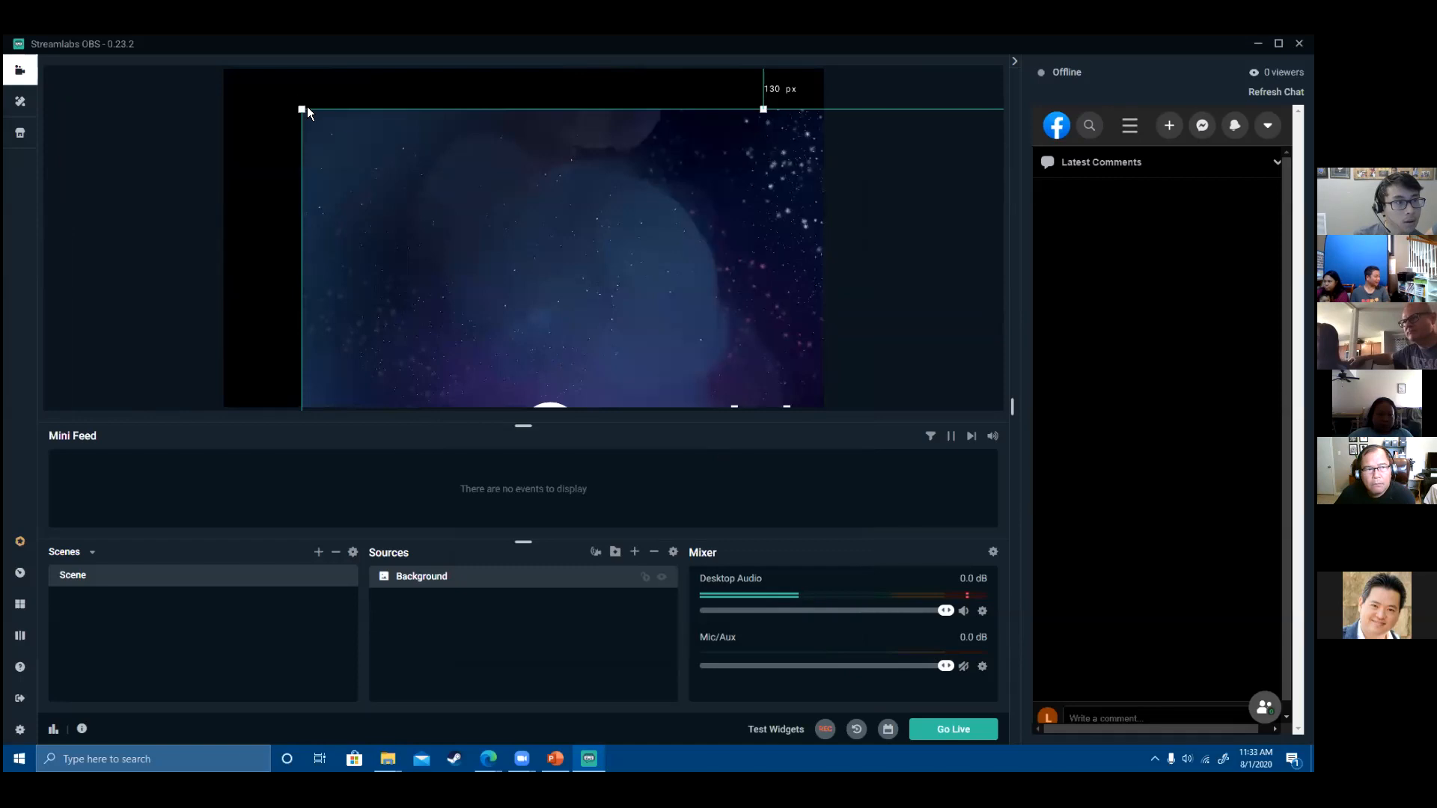
pyautogui.moveTo(313, 114); pyautogui.dragTo(395, 155)
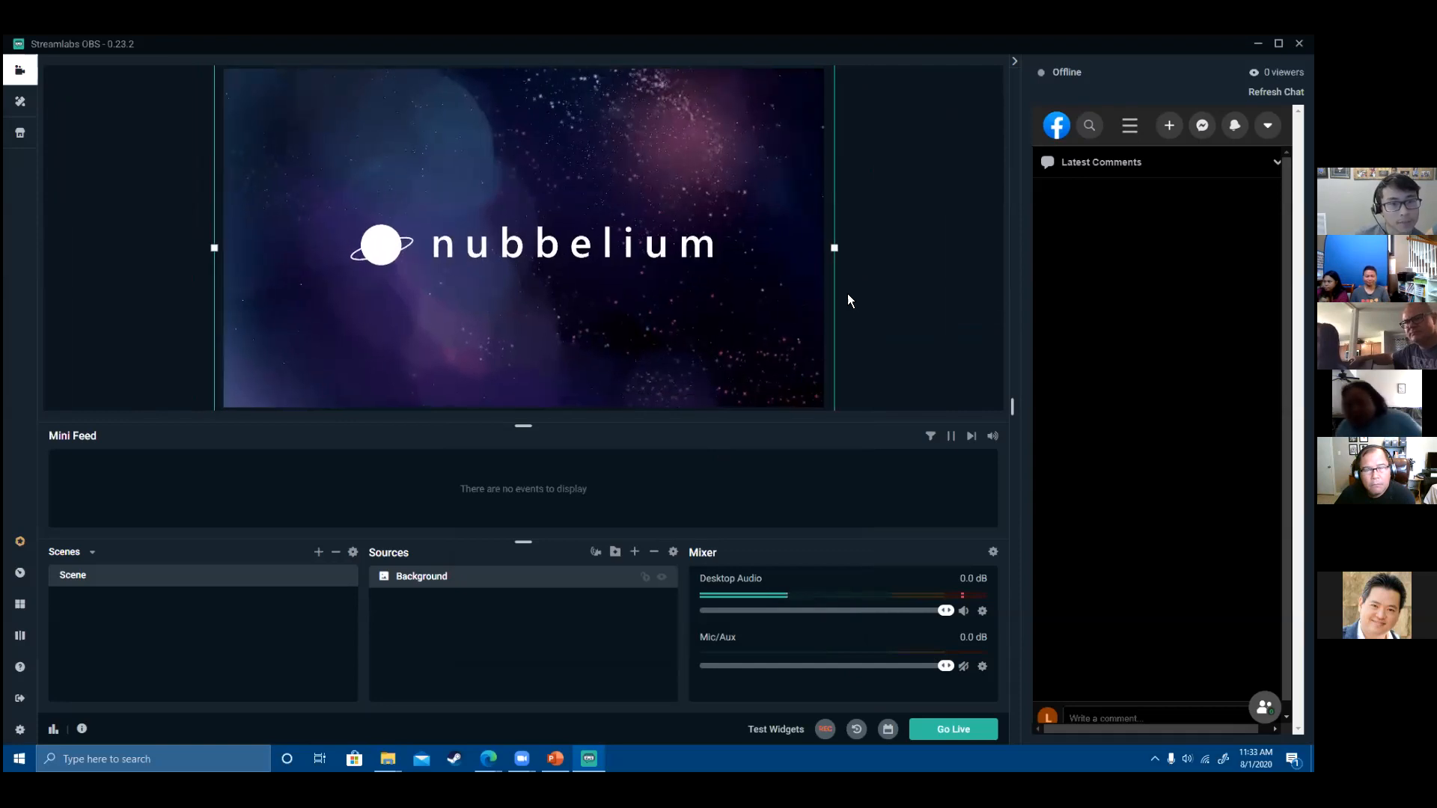
pyautogui.moveTo(727, 282); pyautogui.dragTo(807, 310)
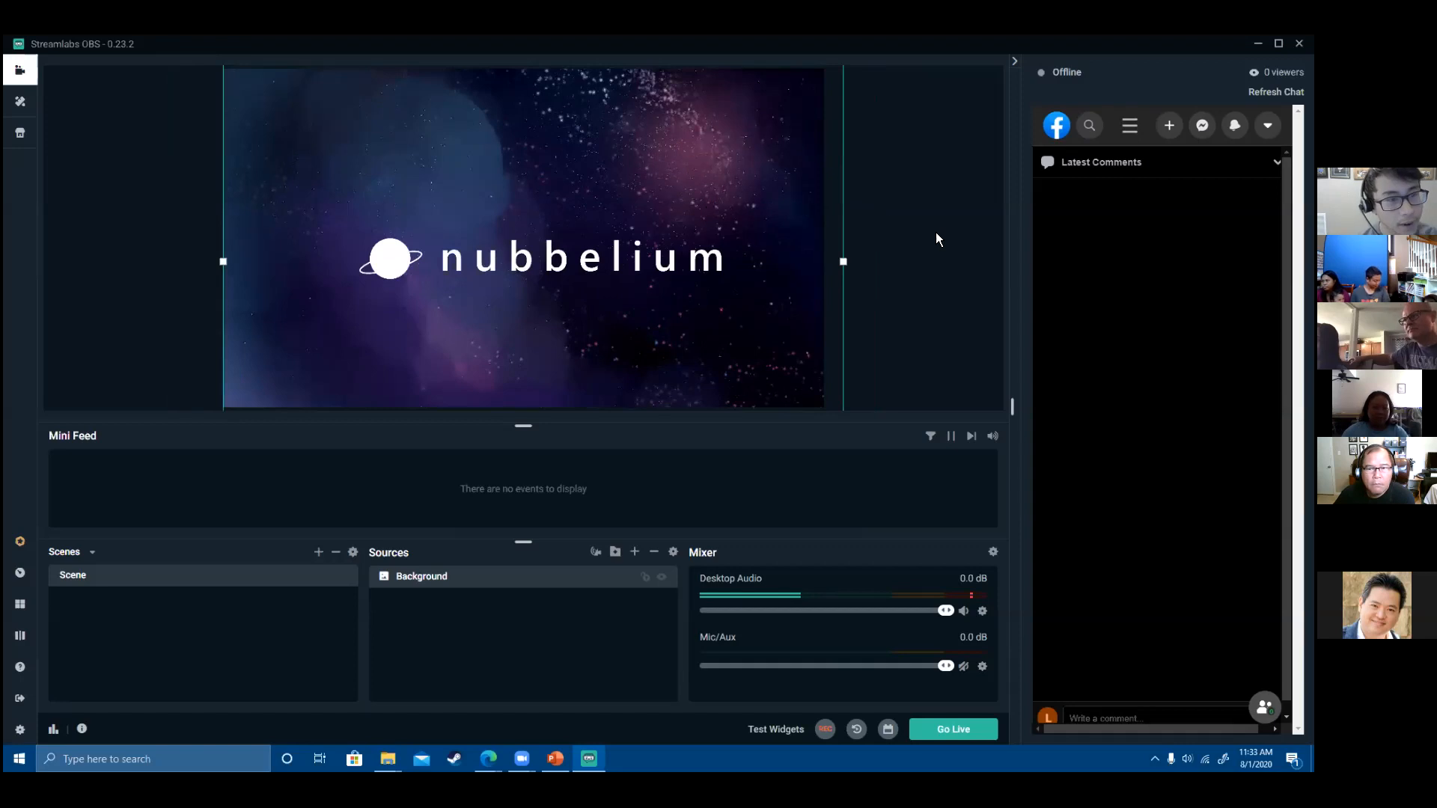
pyautogui.moveTo(733, 247); pyautogui.dragTo(713, 239)
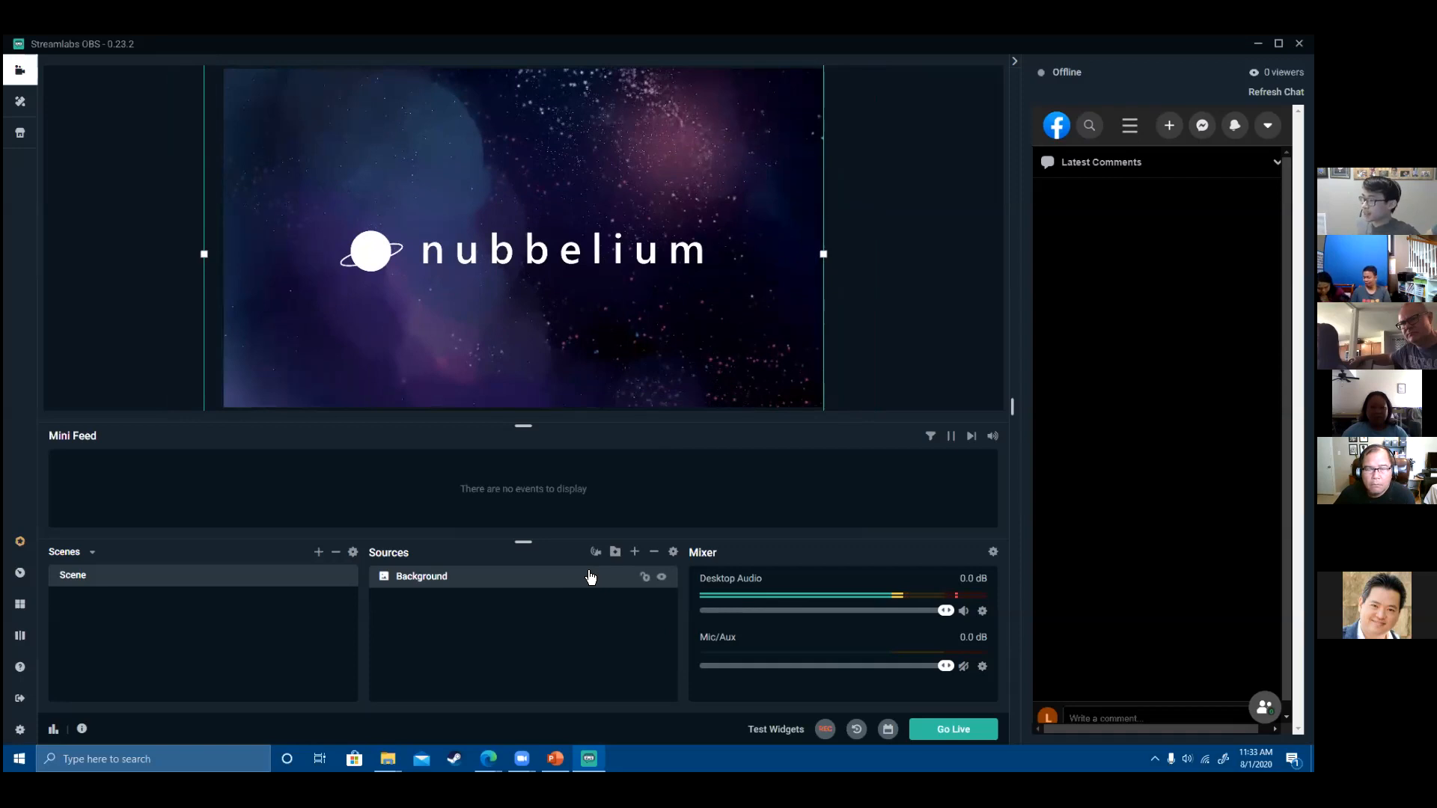
pyautogui.click(635, 552)
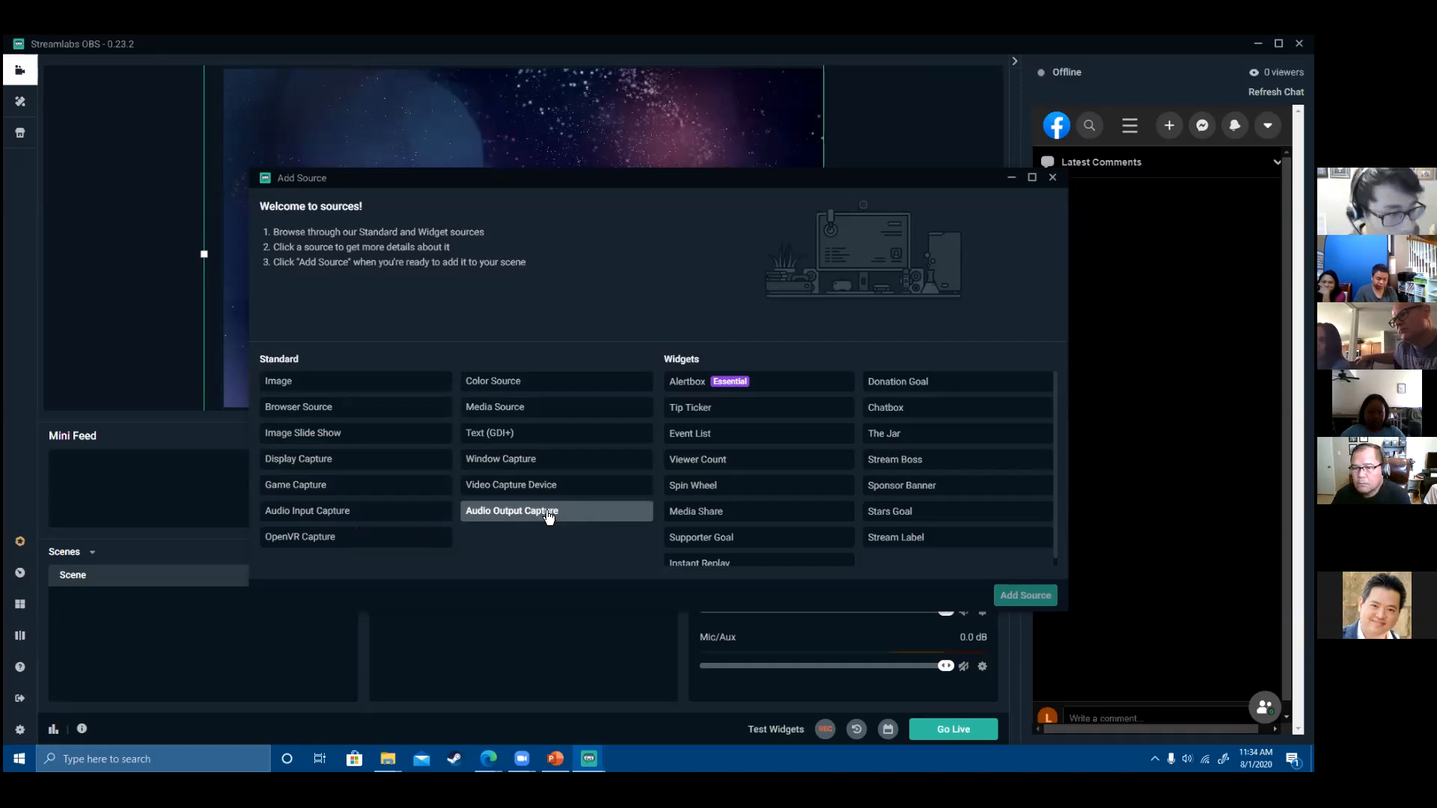
# - Create a Display Capture source named 'Display'
pyautogui.click(395, 476)
pyautogui.press('Escape')
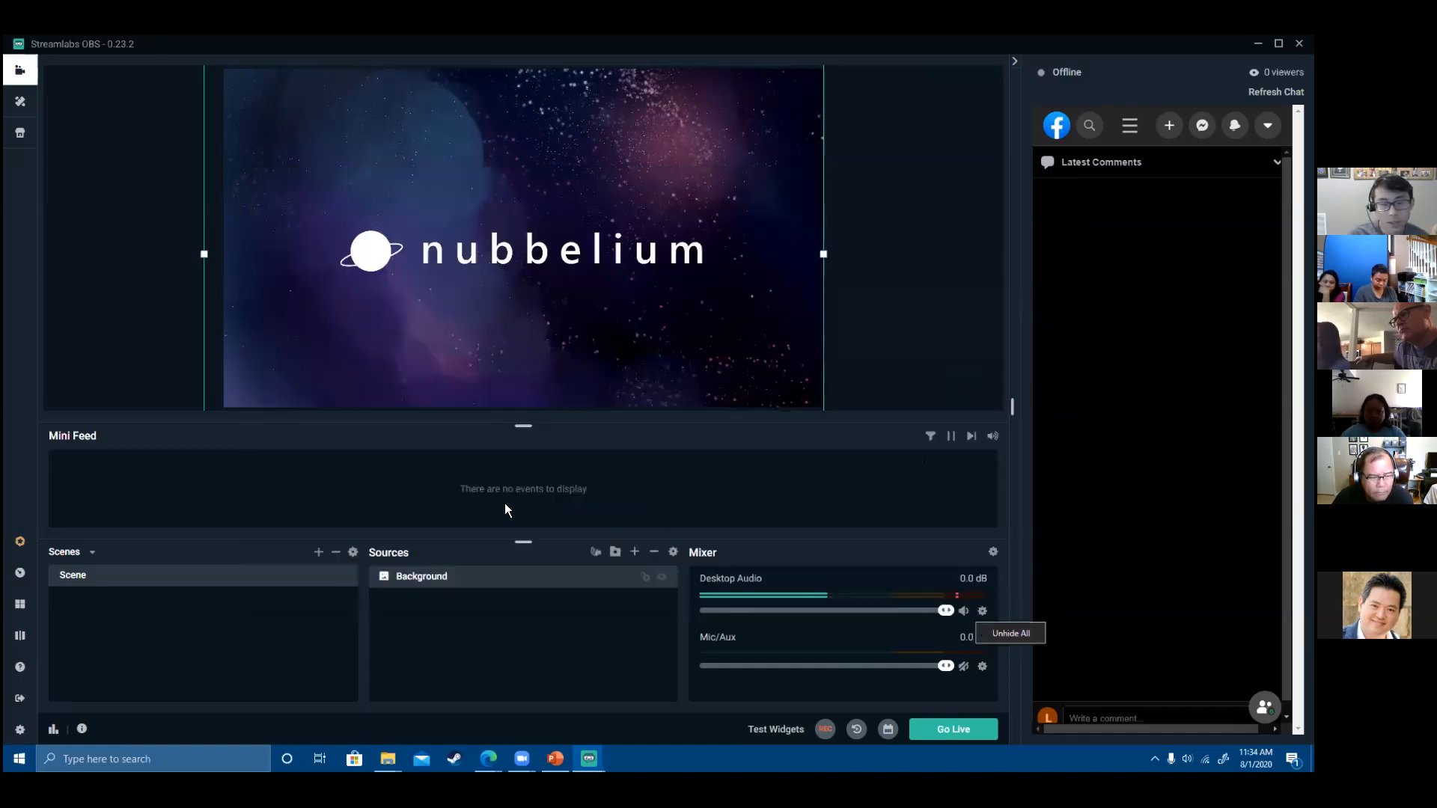
pyautogui.click(634, 553)
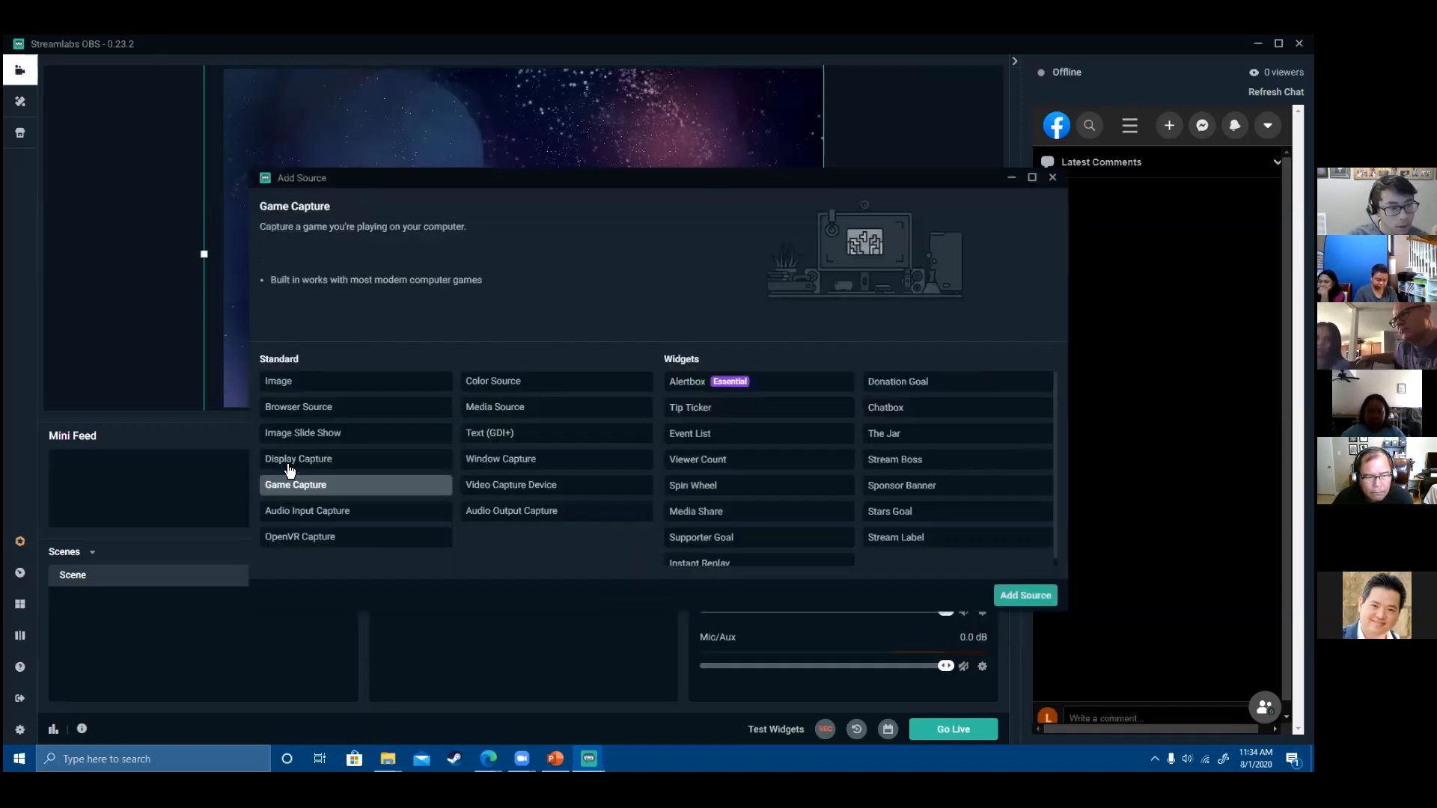
pyautogui.click(1025, 596)
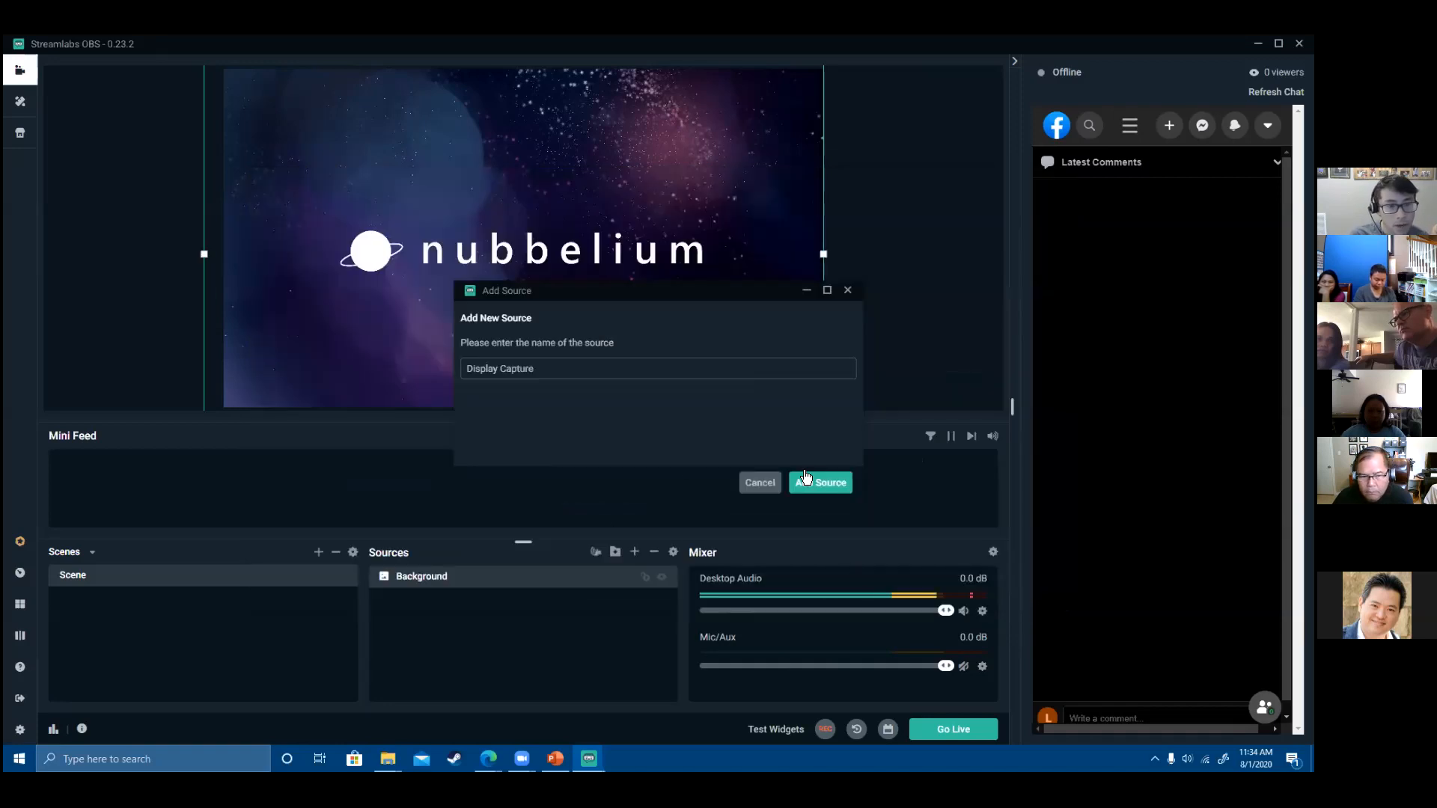
pyautogui.write('Display')
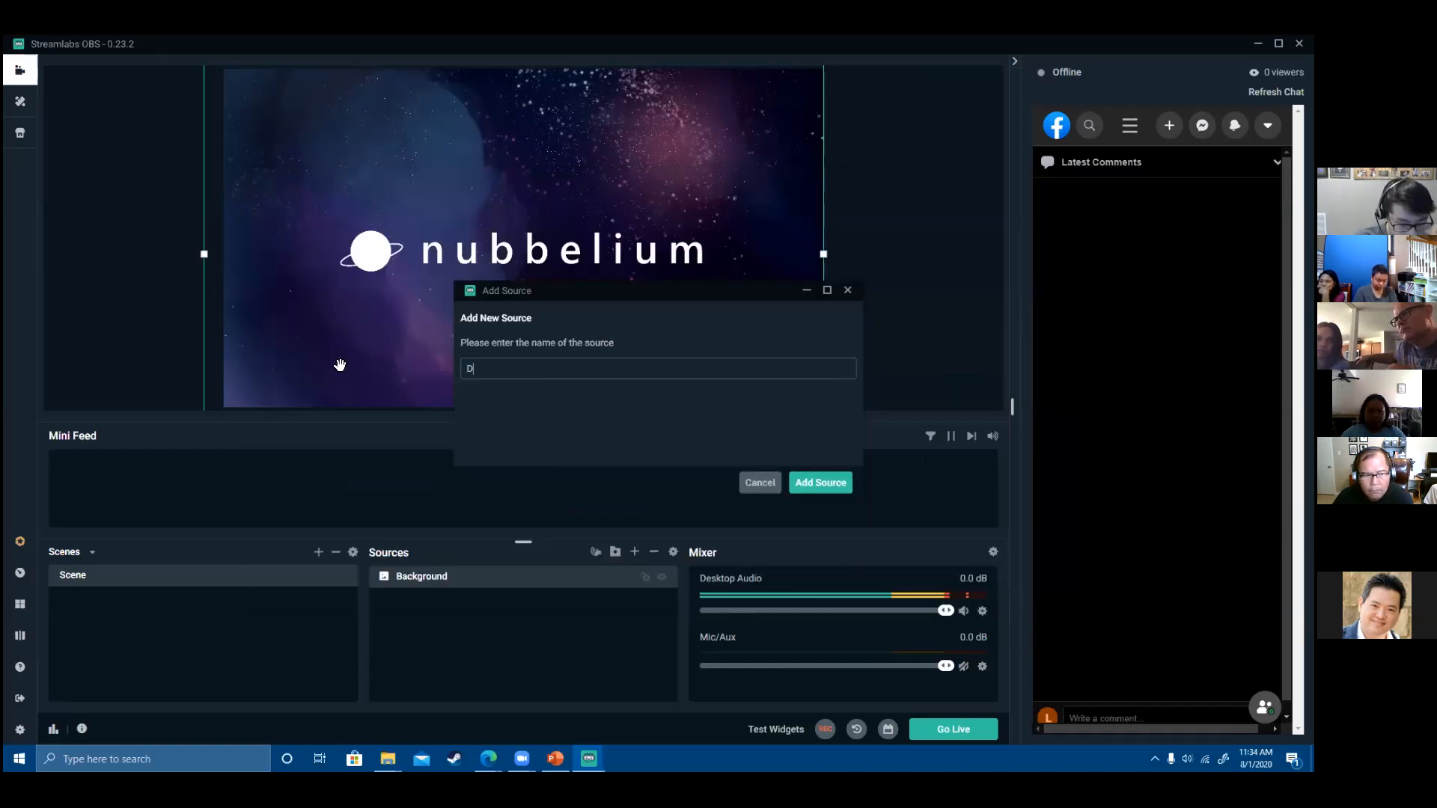
pyautogui.click(826, 482)
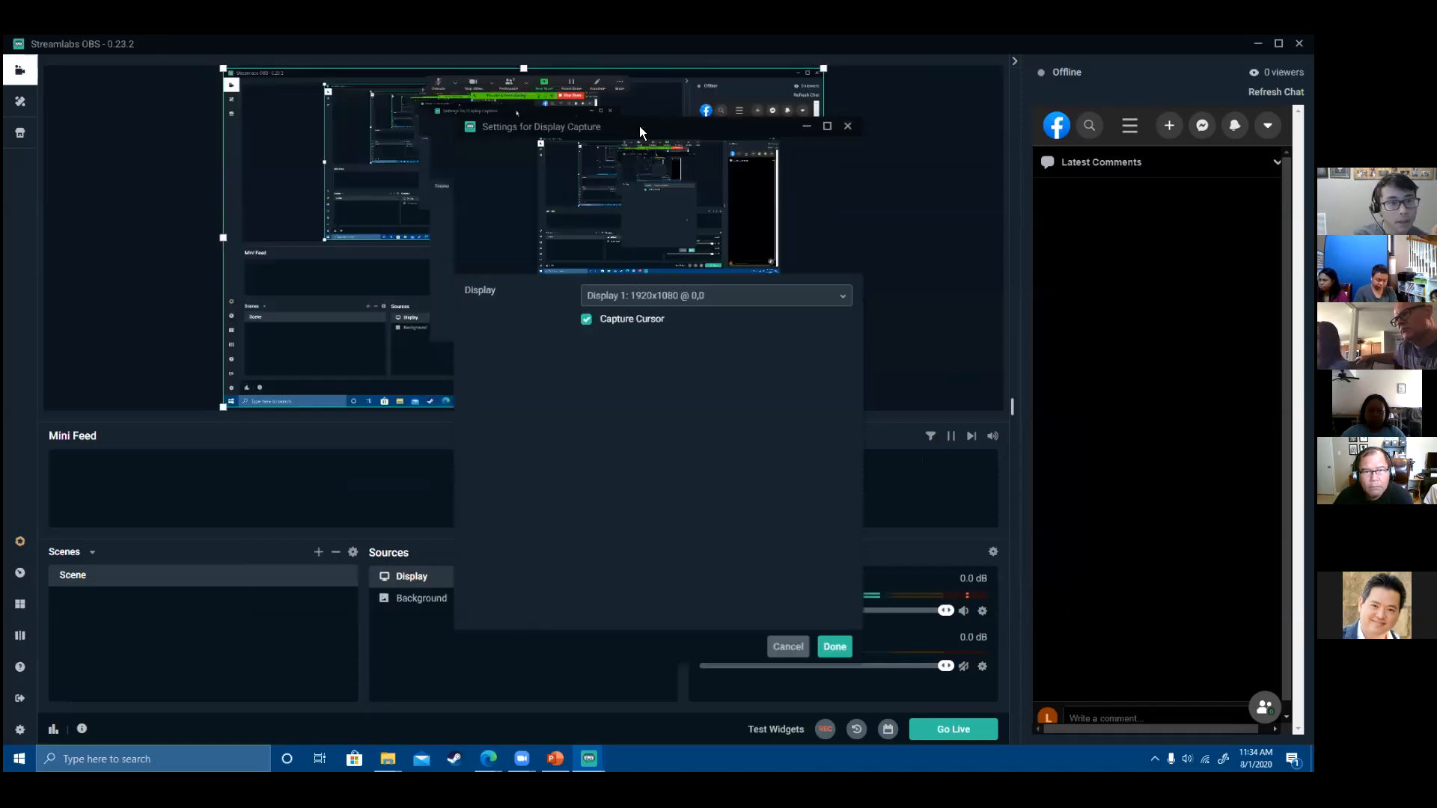
# - Set the Display source to capture Display 2 at 1920x1080 and confirm
pyautogui.moveTo(639, 126); pyautogui.dragTo(443, 297)
pyautogui.click(464, 466)
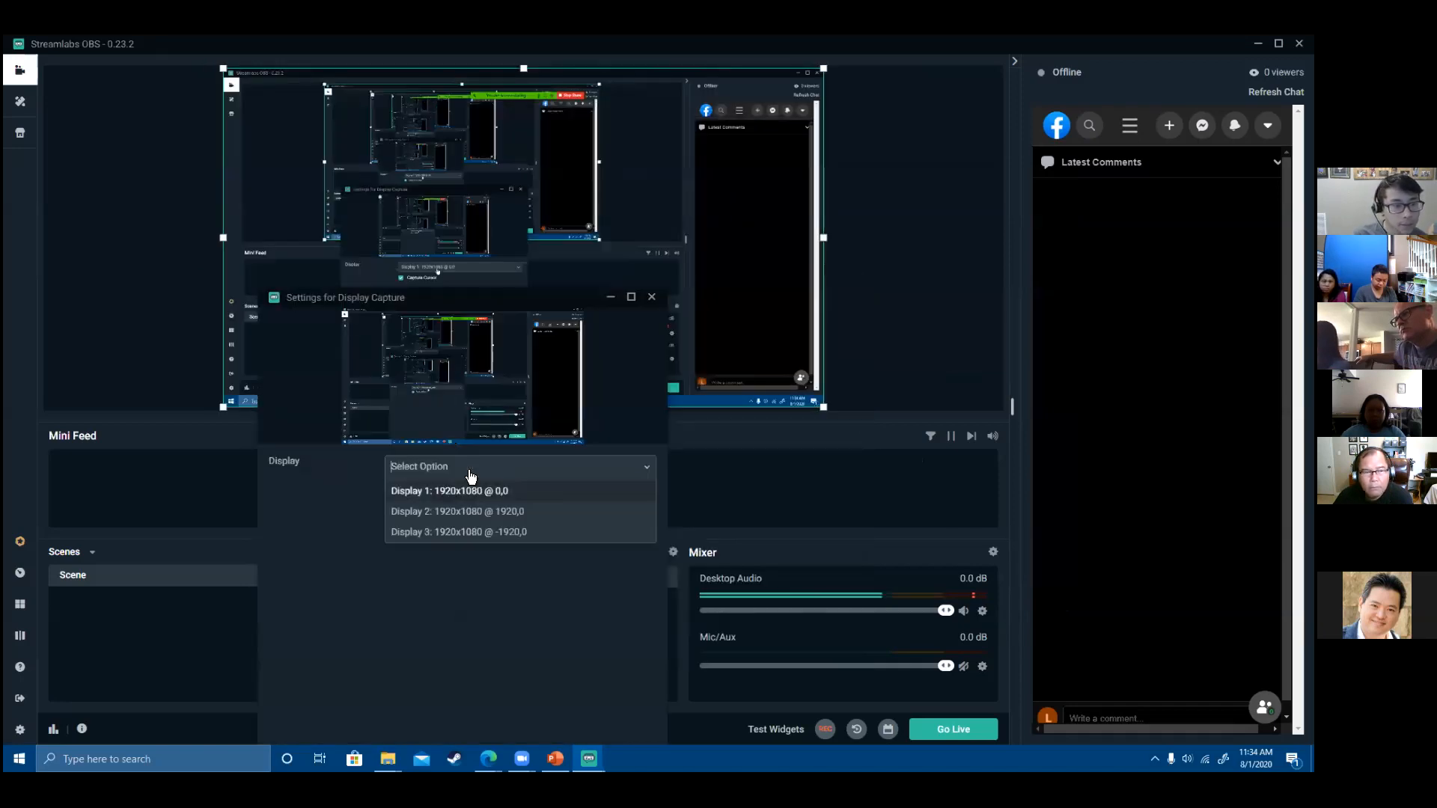
pyautogui.click(472, 512)
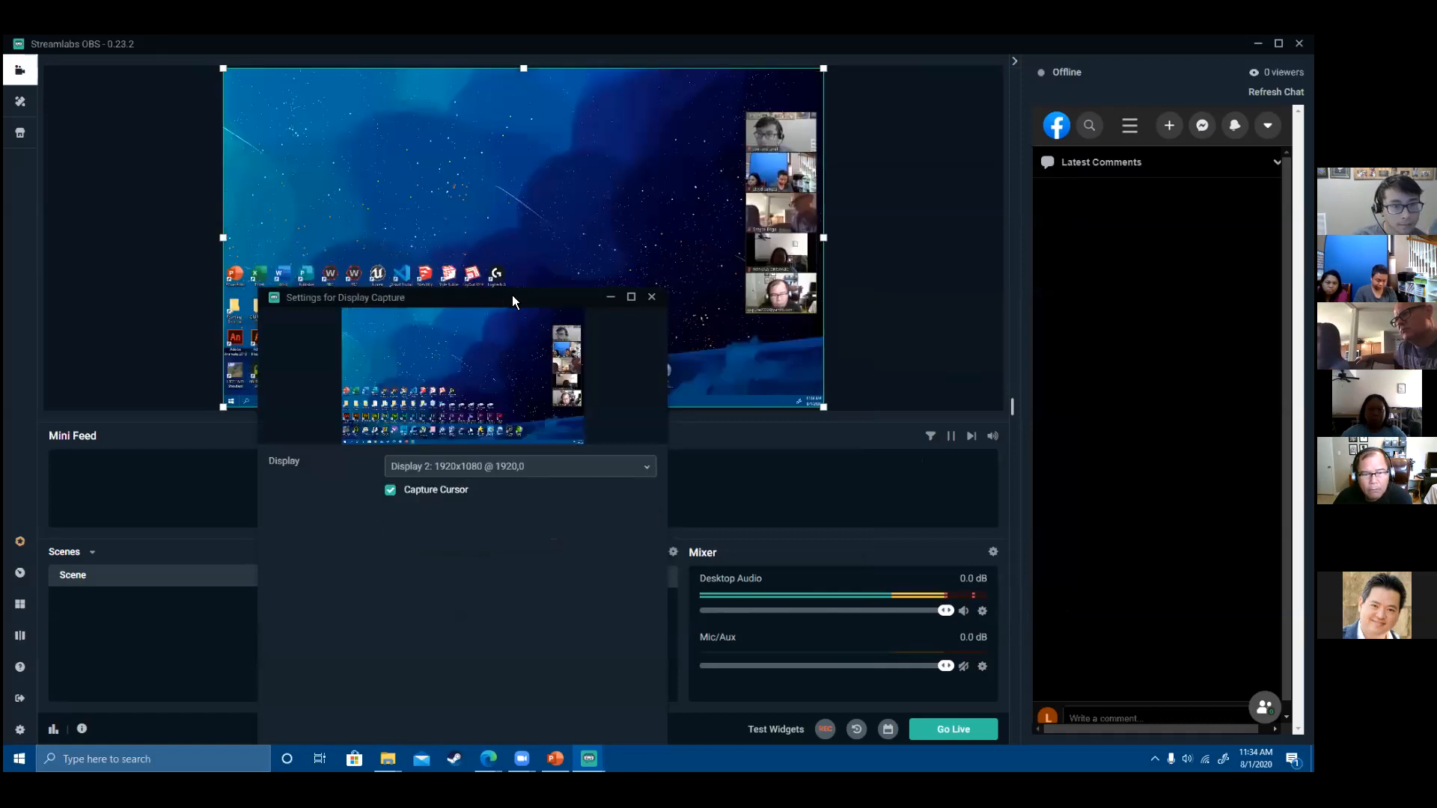
pyautogui.moveTo(512, 297); pyautogui.dragTo(610, 262)
pyautogui.click(539, 433)
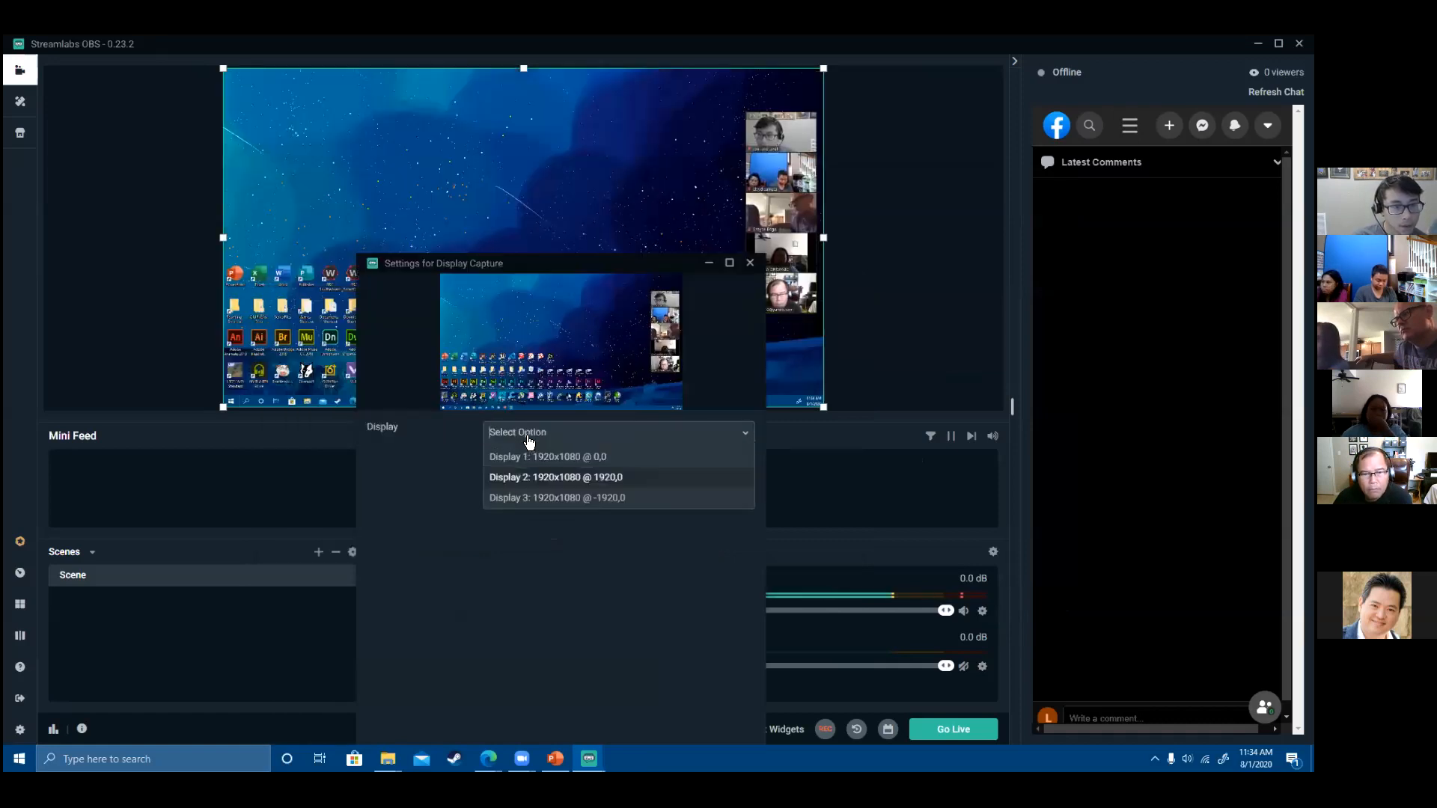
pyautogui.click(553, 479)
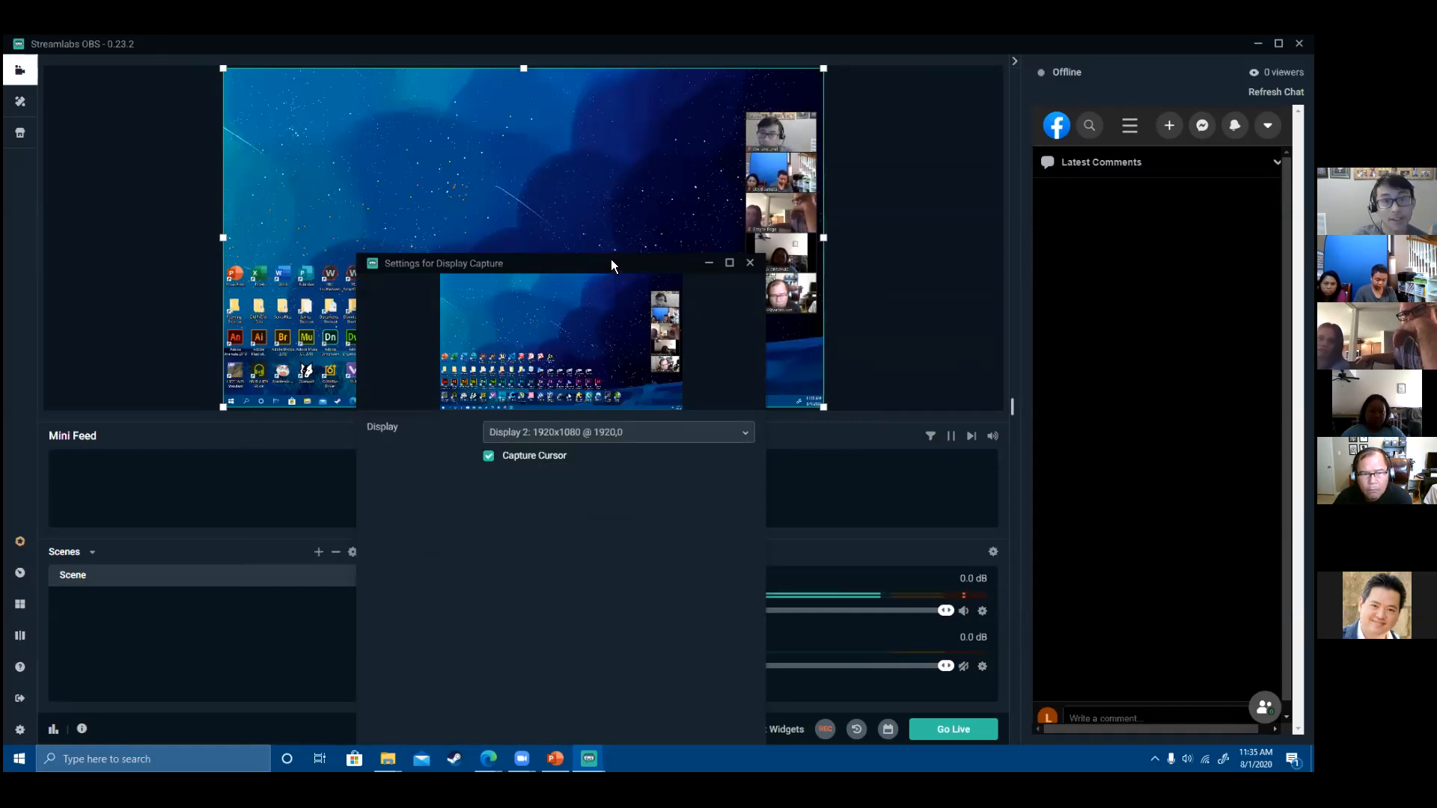
pyautogui.moveTo(610, 259); pyautogui.dragTo(399, 228)
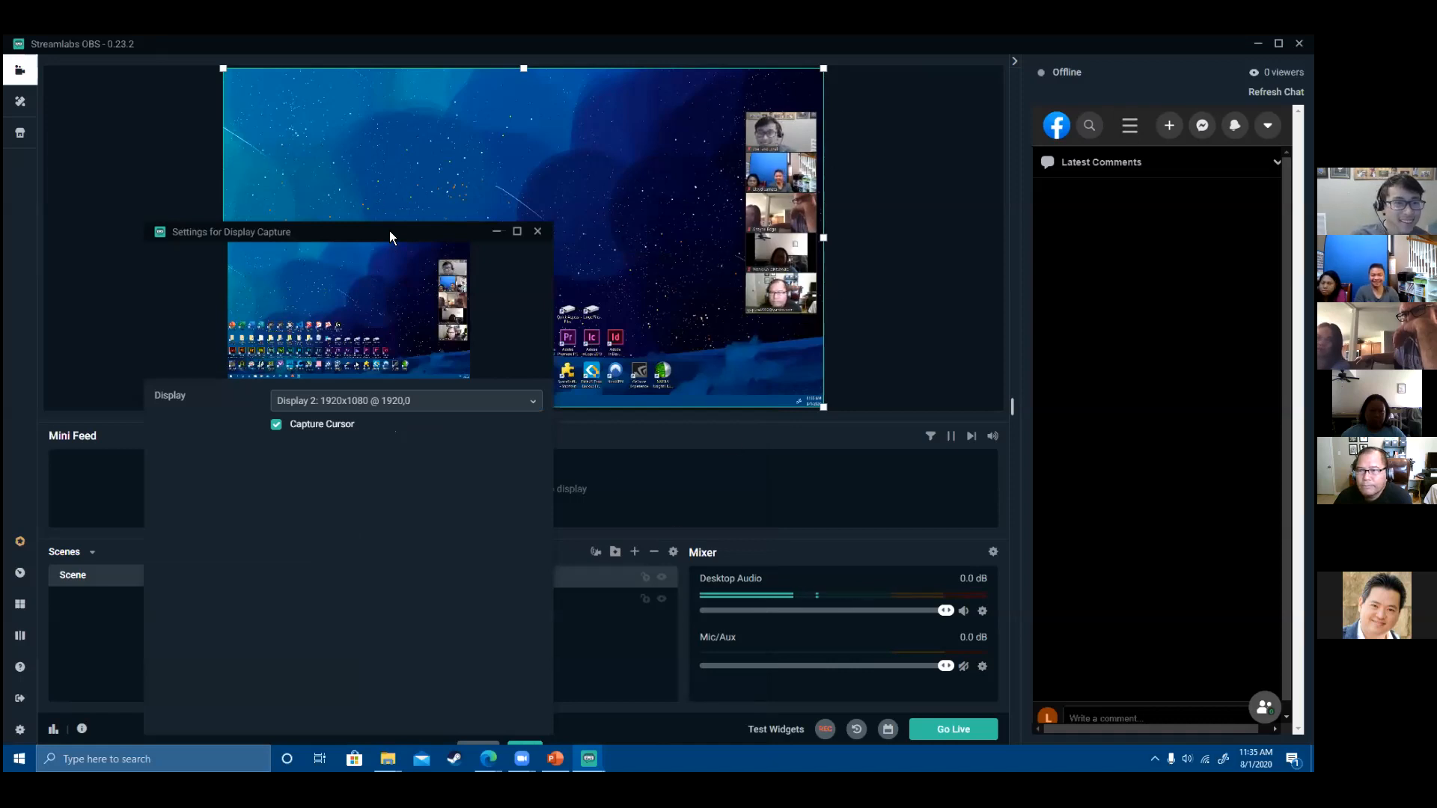
pyautogui.moveTo(389, 231); pyautogui.dragTo(379, 145)
pyautogui.click(515, 666)
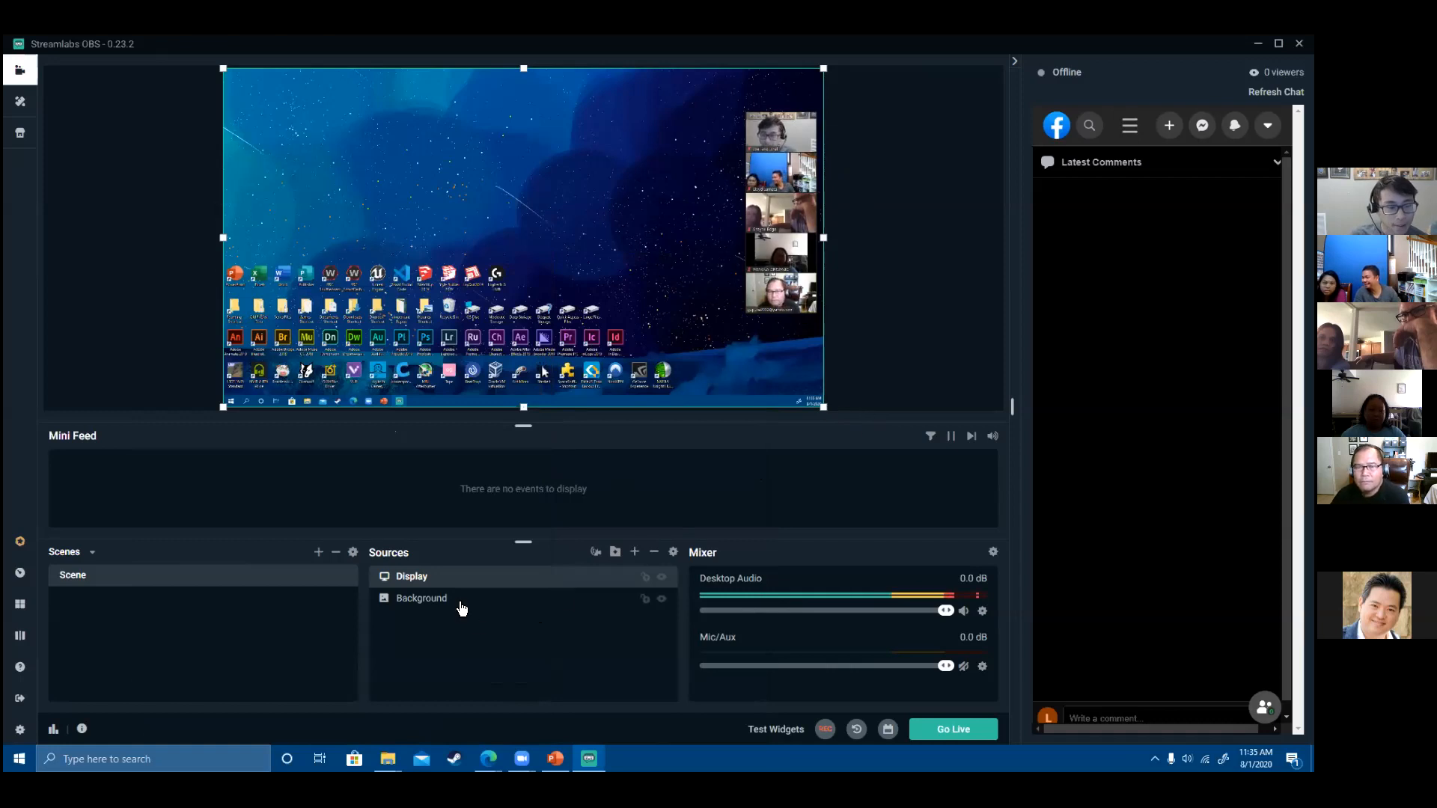
# - Shrink the Display capture into the canvas's upper-left corner
pyautogui.moveTo(823, 406); pyautogui.dragTo(749, 366)
pyautogui.moveTo(613, 237)
pyautogui.mouseDown()
pyautogui.moveTo(672, 272)
pyautogui.moveTo(606, 244)
pyautogui.mouseUp()
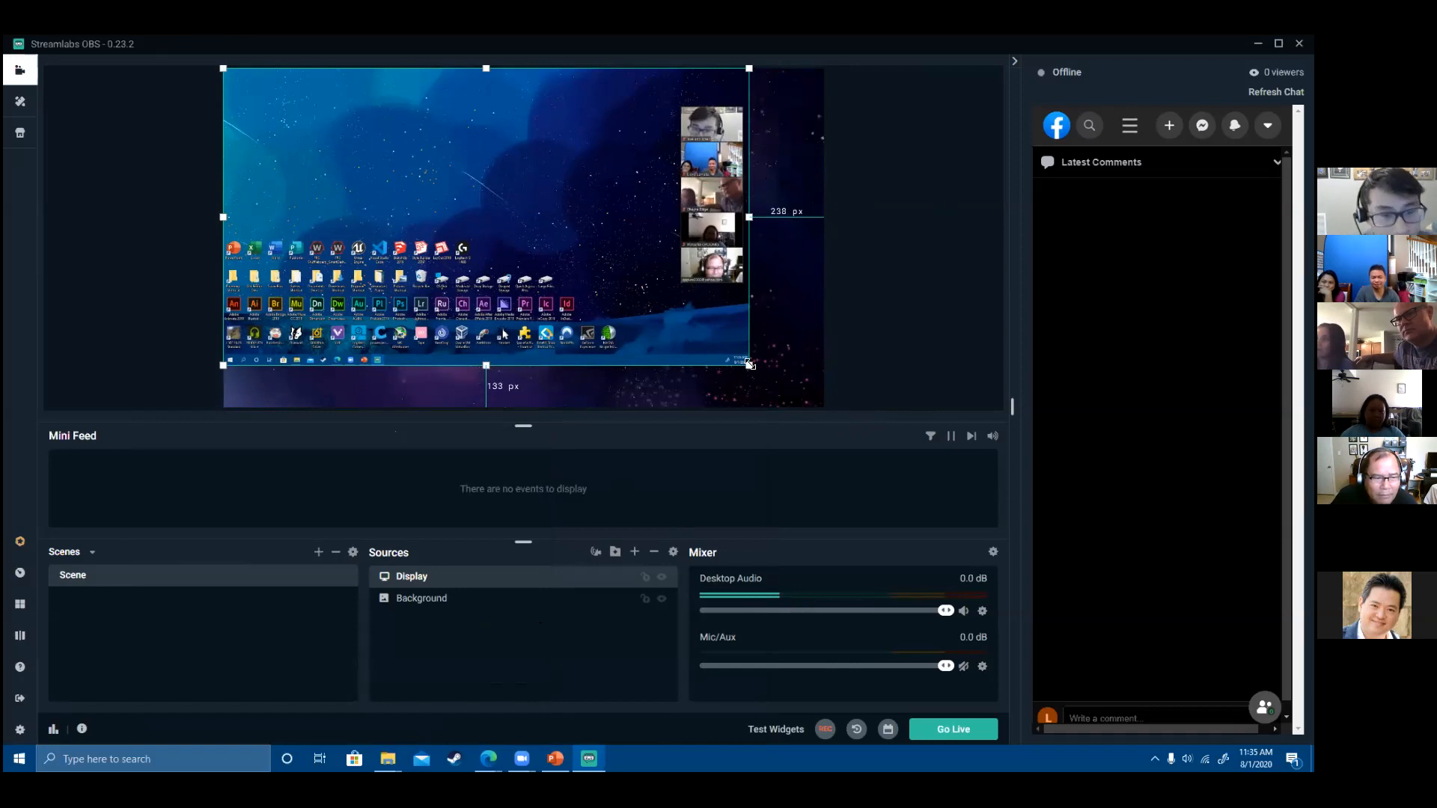
pyautogui.moveTo(750, 364); pyautogui.dragTo(708, 341)
# - Reorder the Sources list so Display sits above Background
pyautogui.click(768, 263)
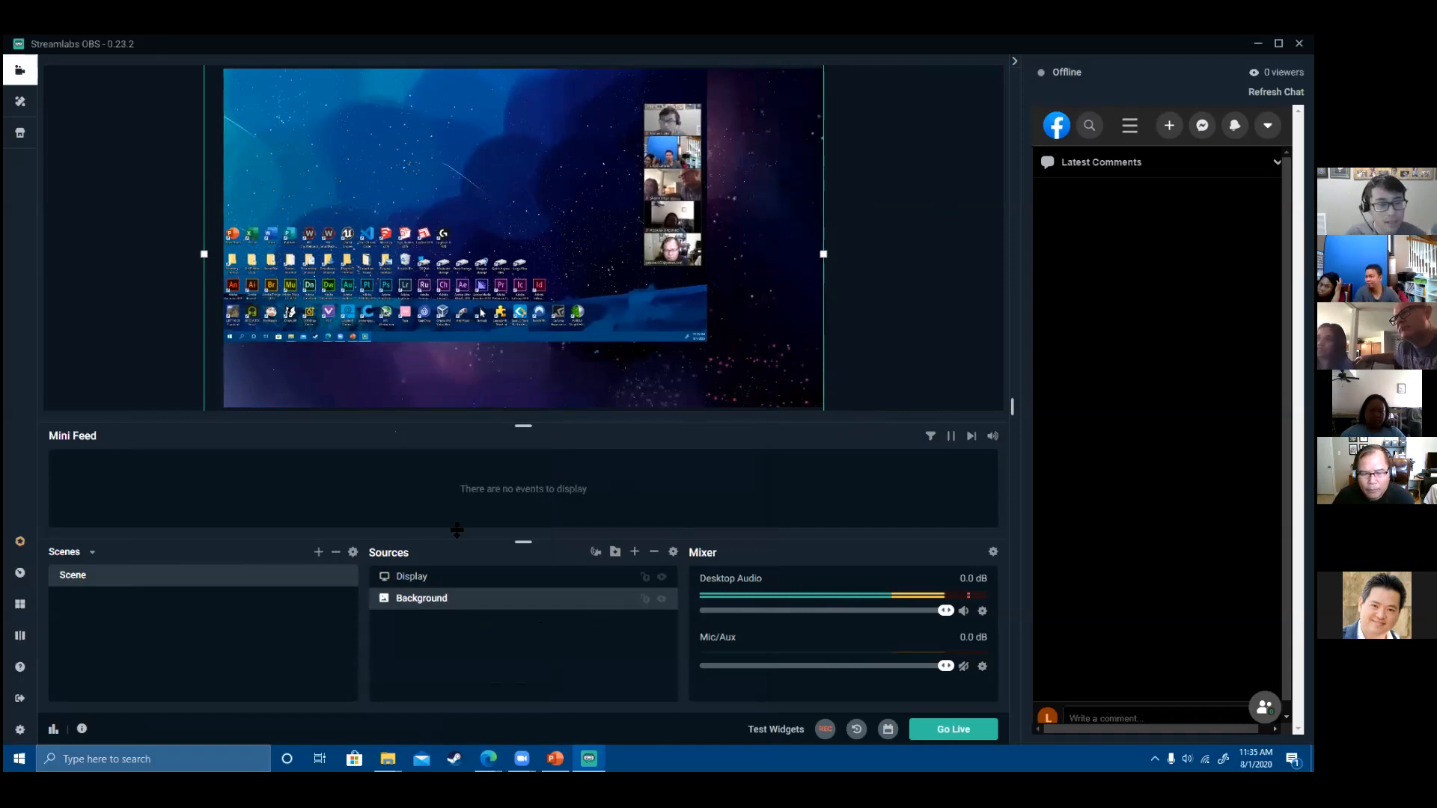
pyautogui.click(412, 580)
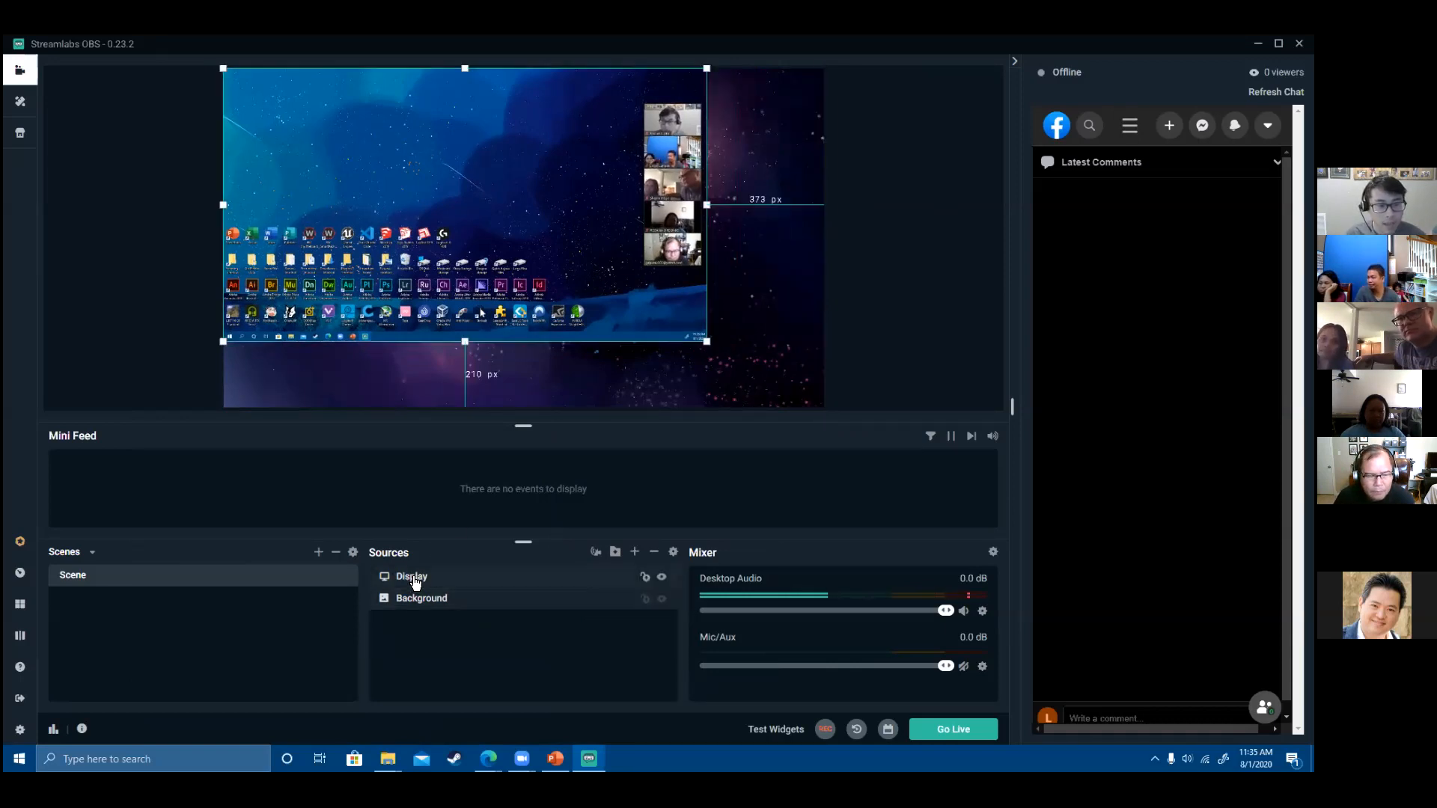
pyautogui.click(449, 606)
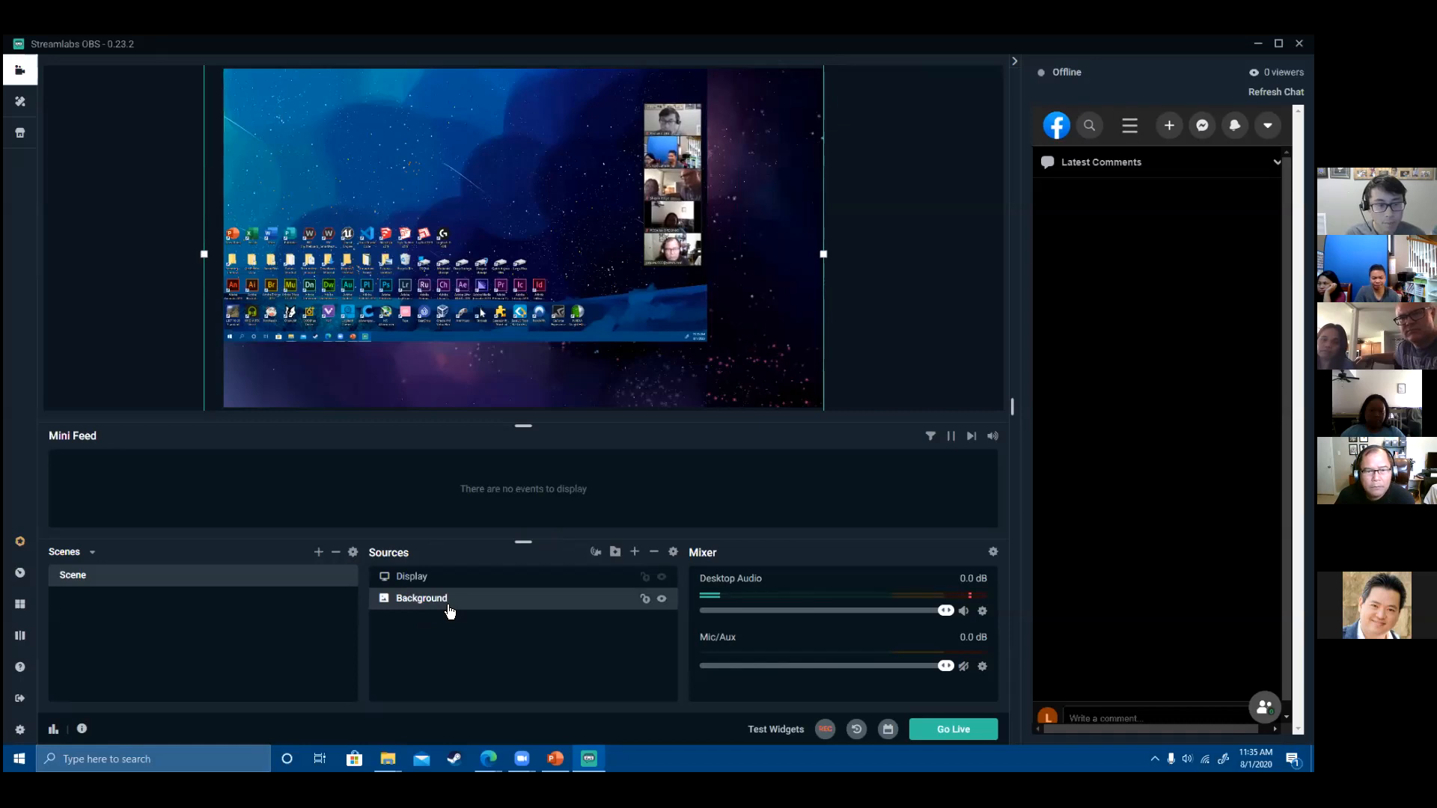
pyautogui.moveTo(439, 599); pyautogui.dragTo(424, 582)
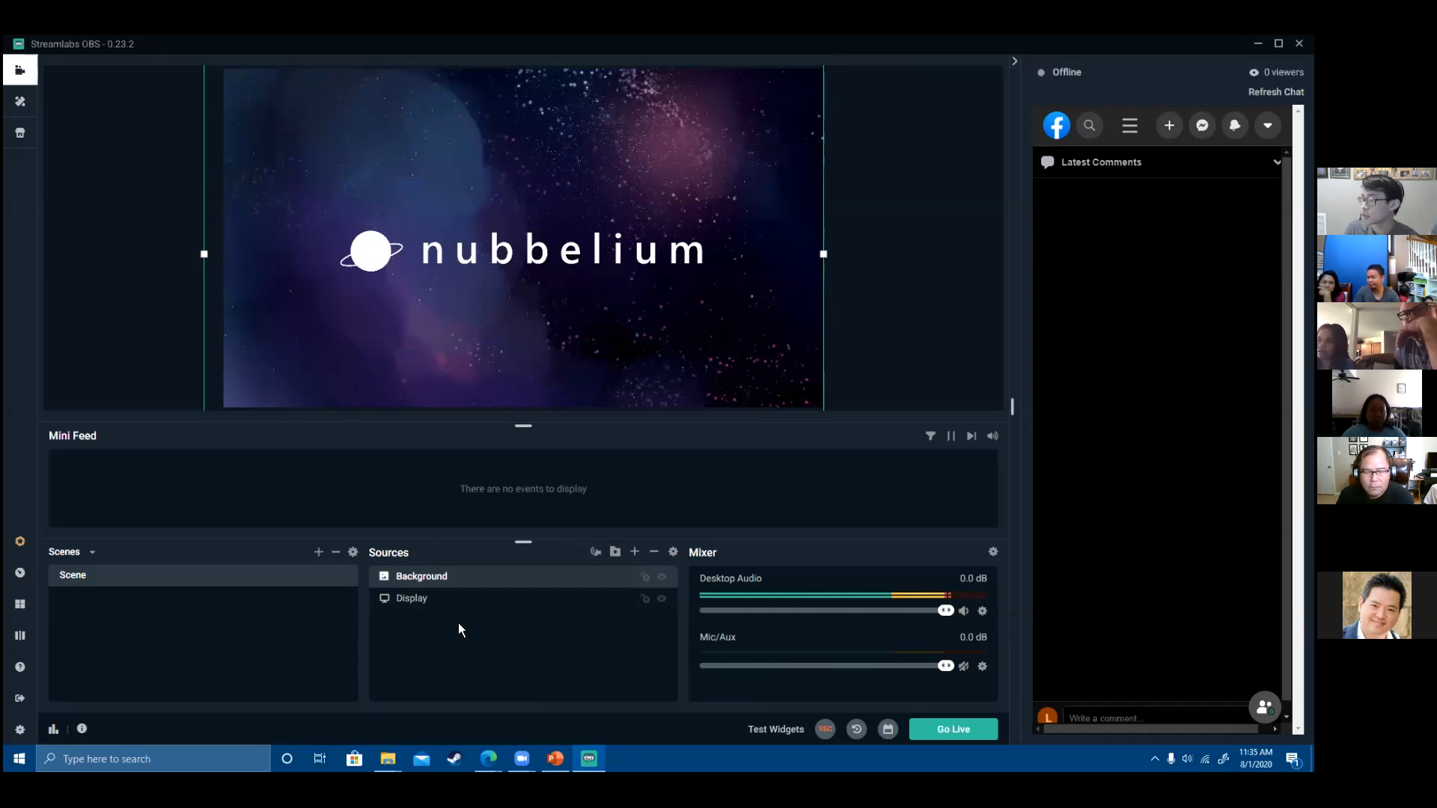
pyautogui.moveTo(423, 599); pyautogui.dragTo(433, 573)
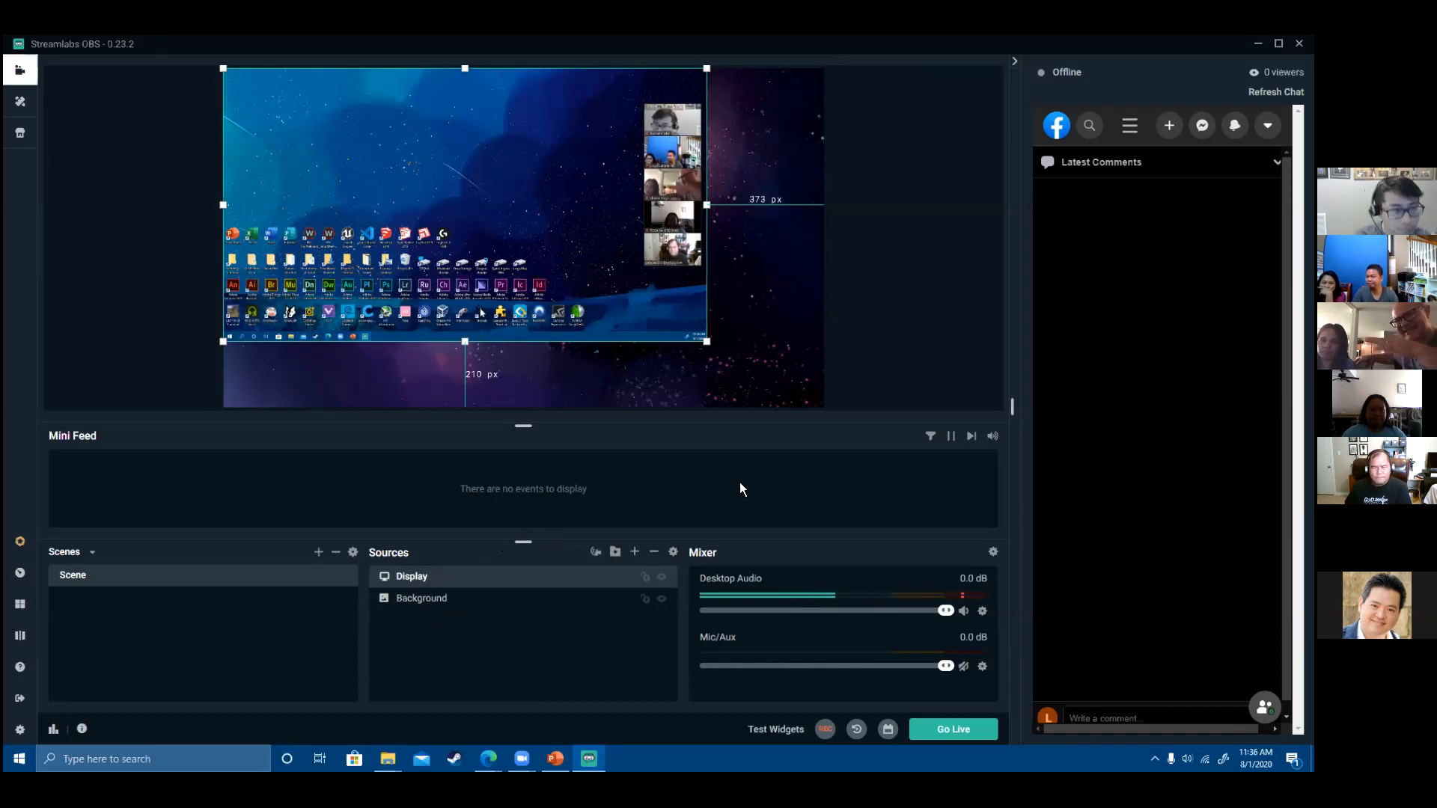
# - Add an Audio Input Capture source with its default name
pyautogui.click(636, 553)
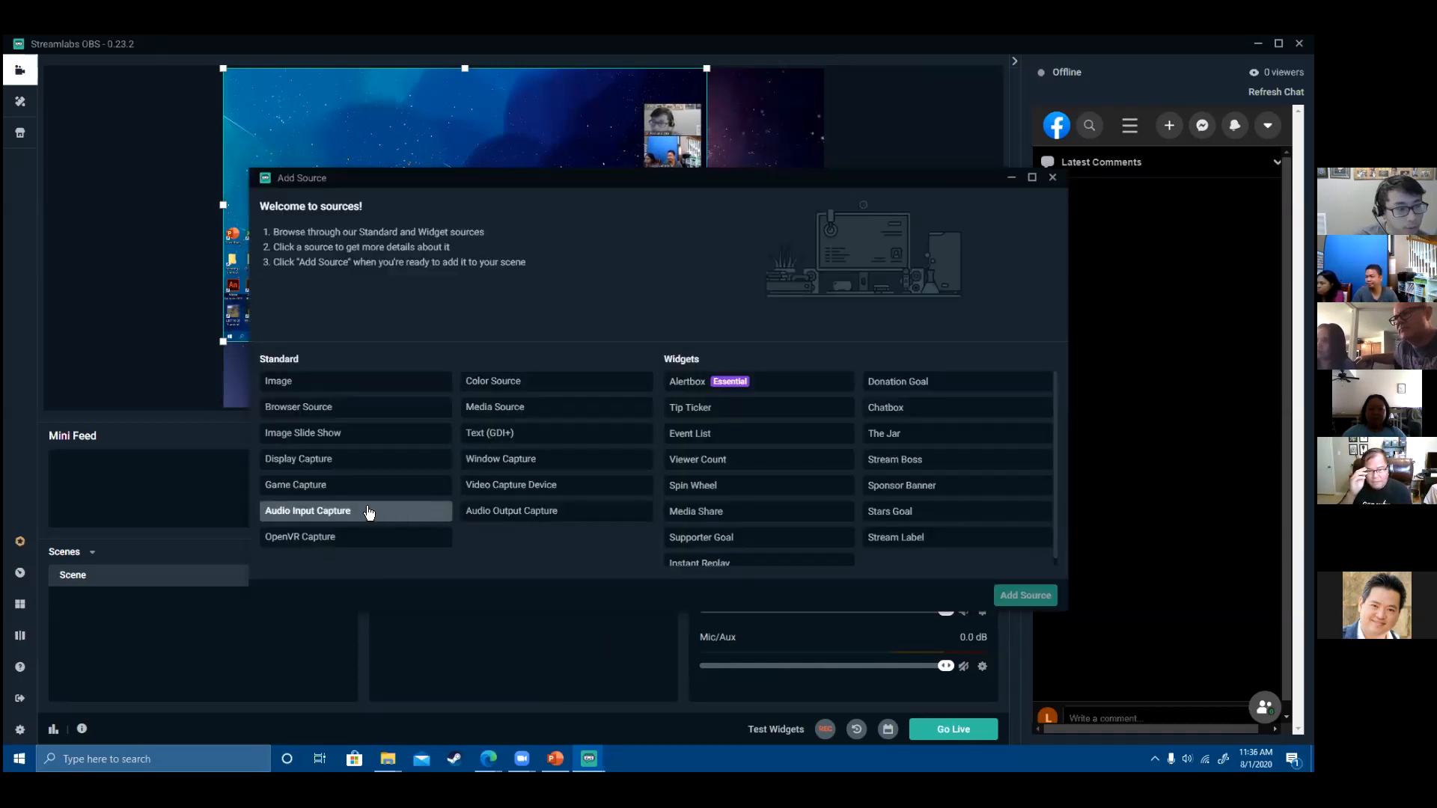
pyautogui.click(345, 516)
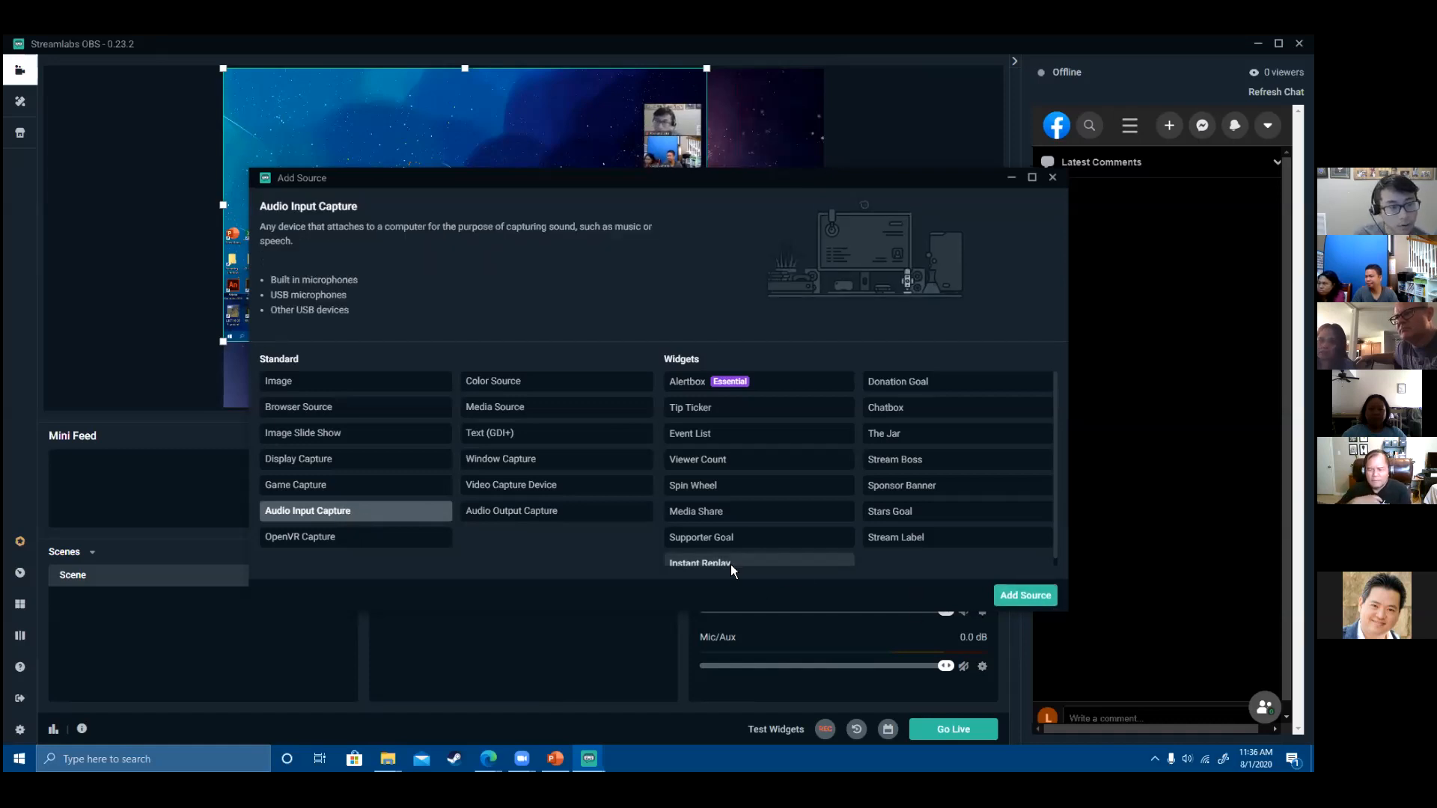
pyautogui.click(1023, 596)
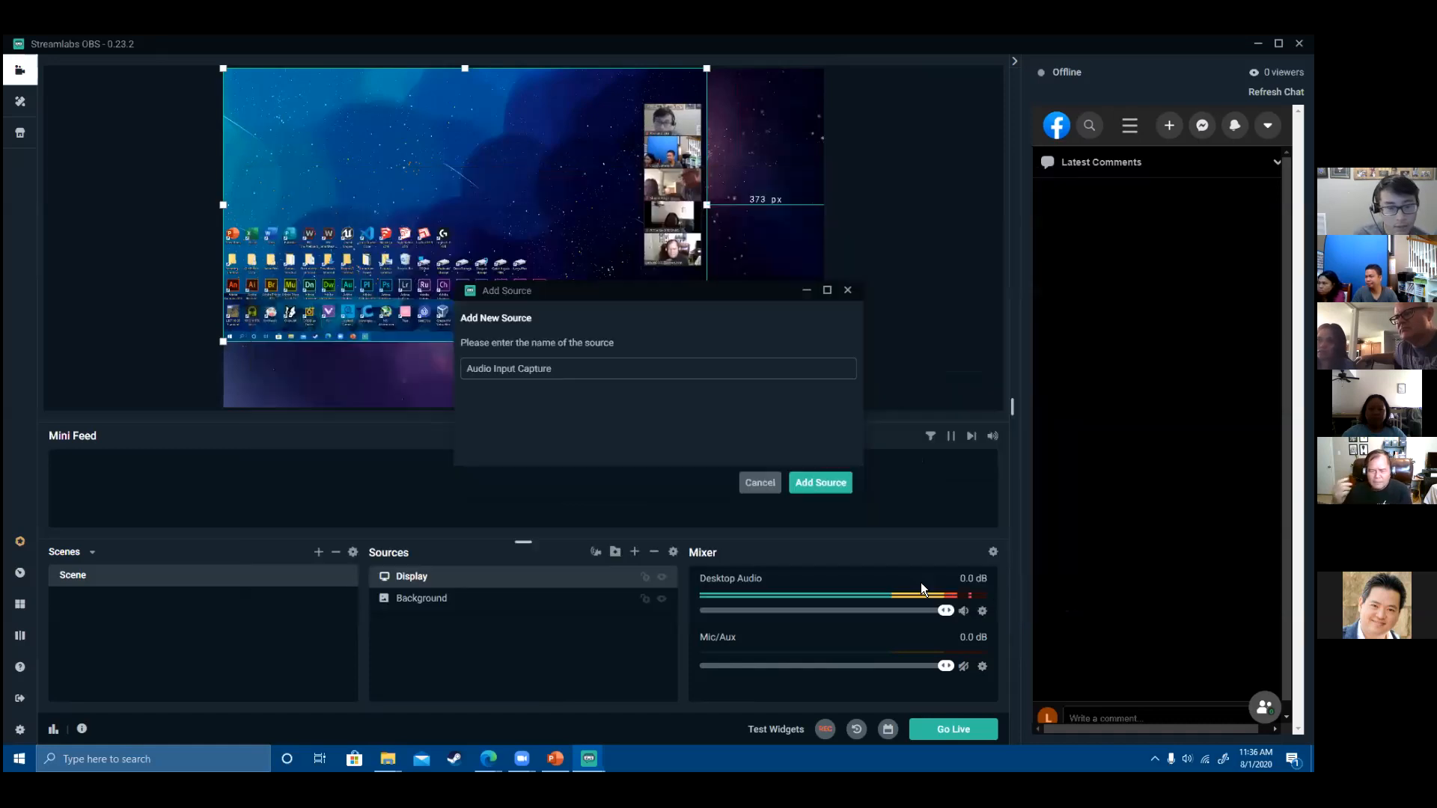
pyautogui.click(817, 496)
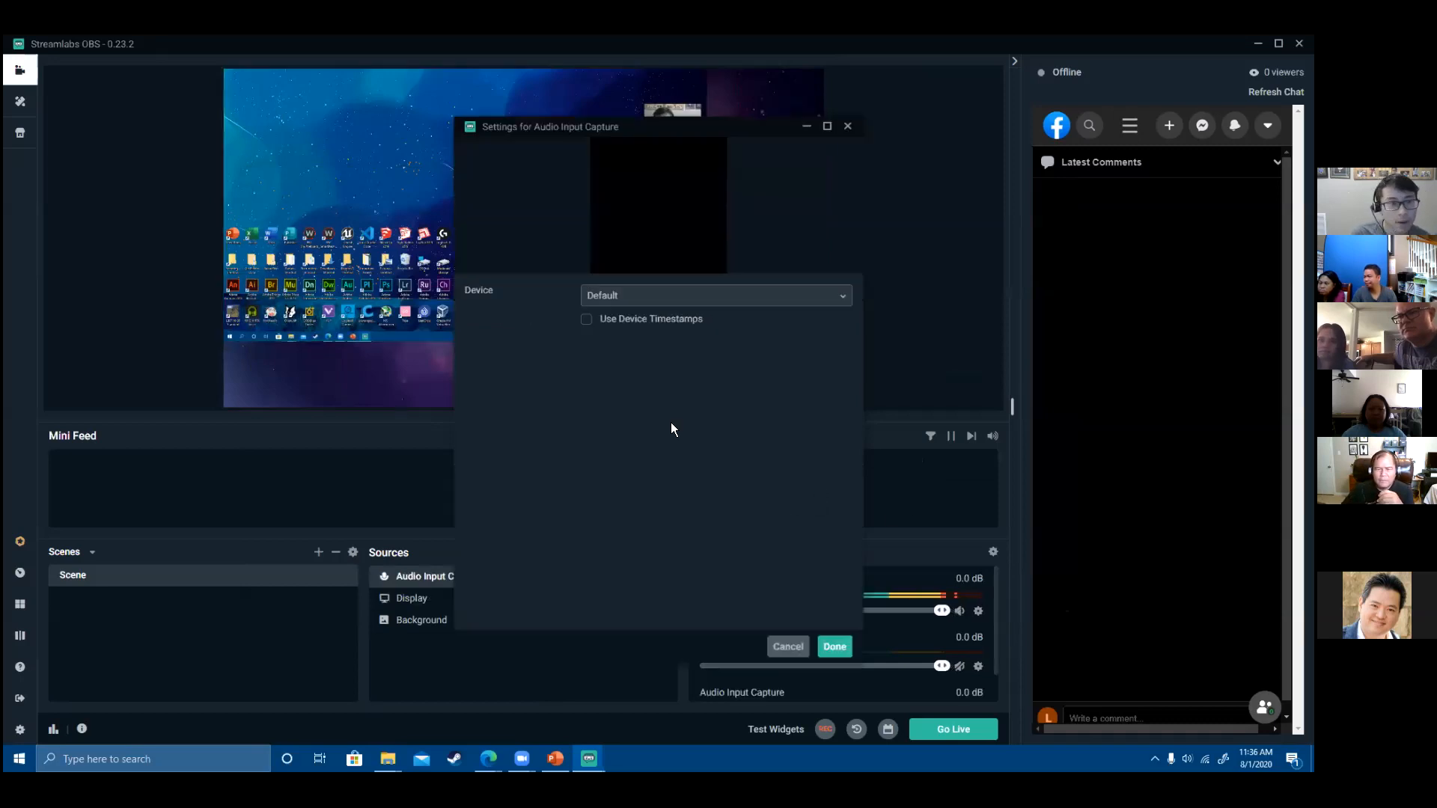
# - Check the audio input device list, then mute Desktop Audio in the mixer
pyautogui.click(625, 297)
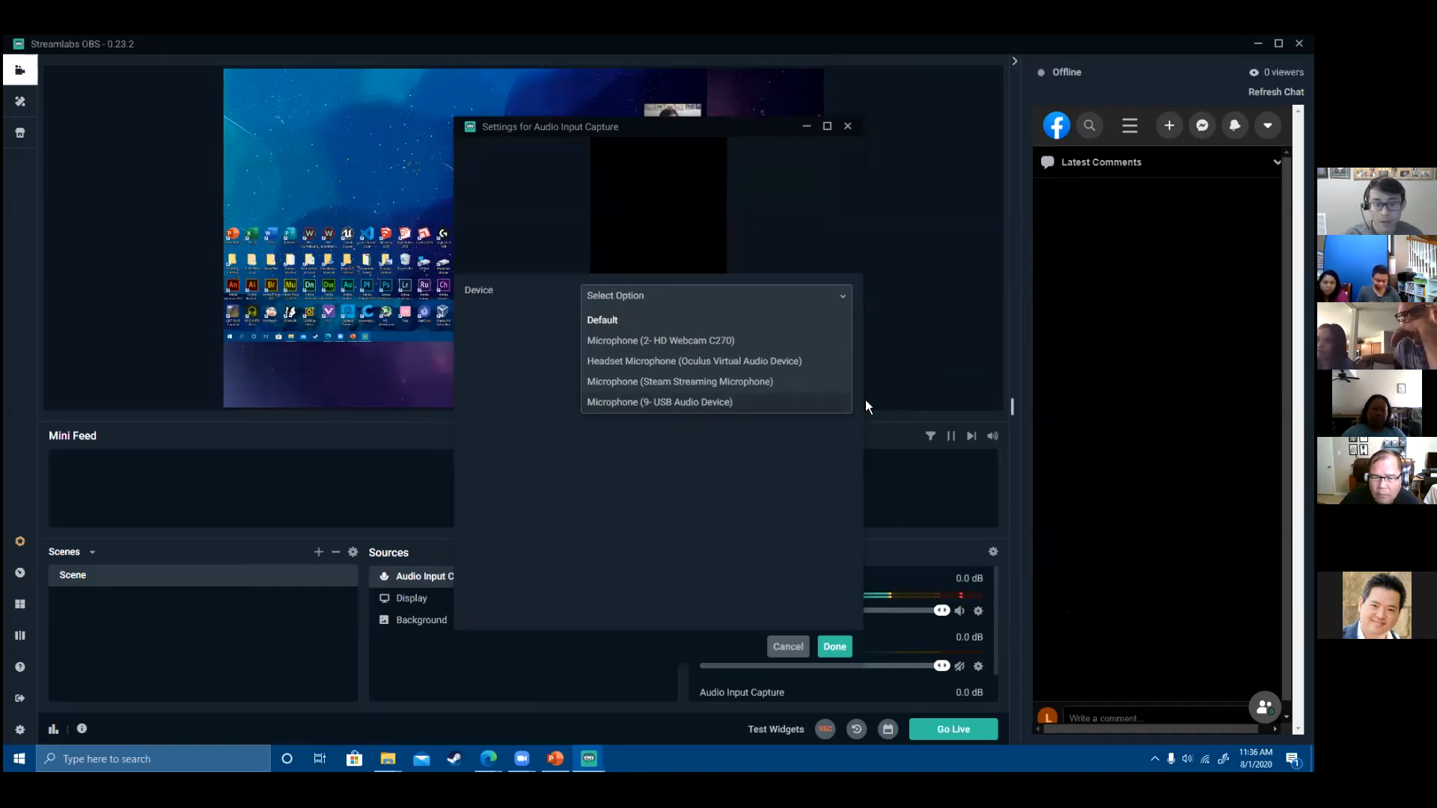
pyautogui.moveTo(794, 129); pyautogui.dragTo(542, 116)
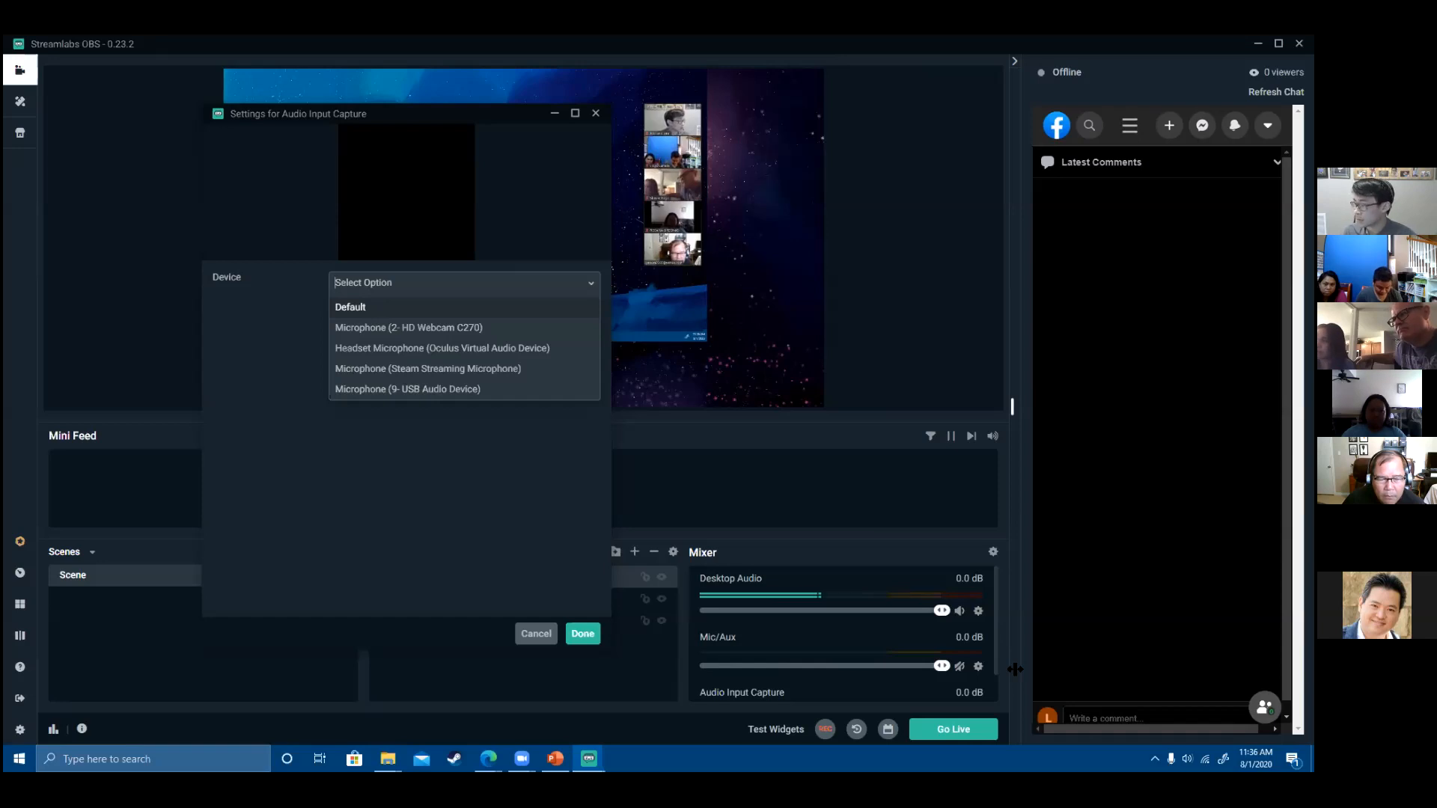
pyautogui.click(960, 611)
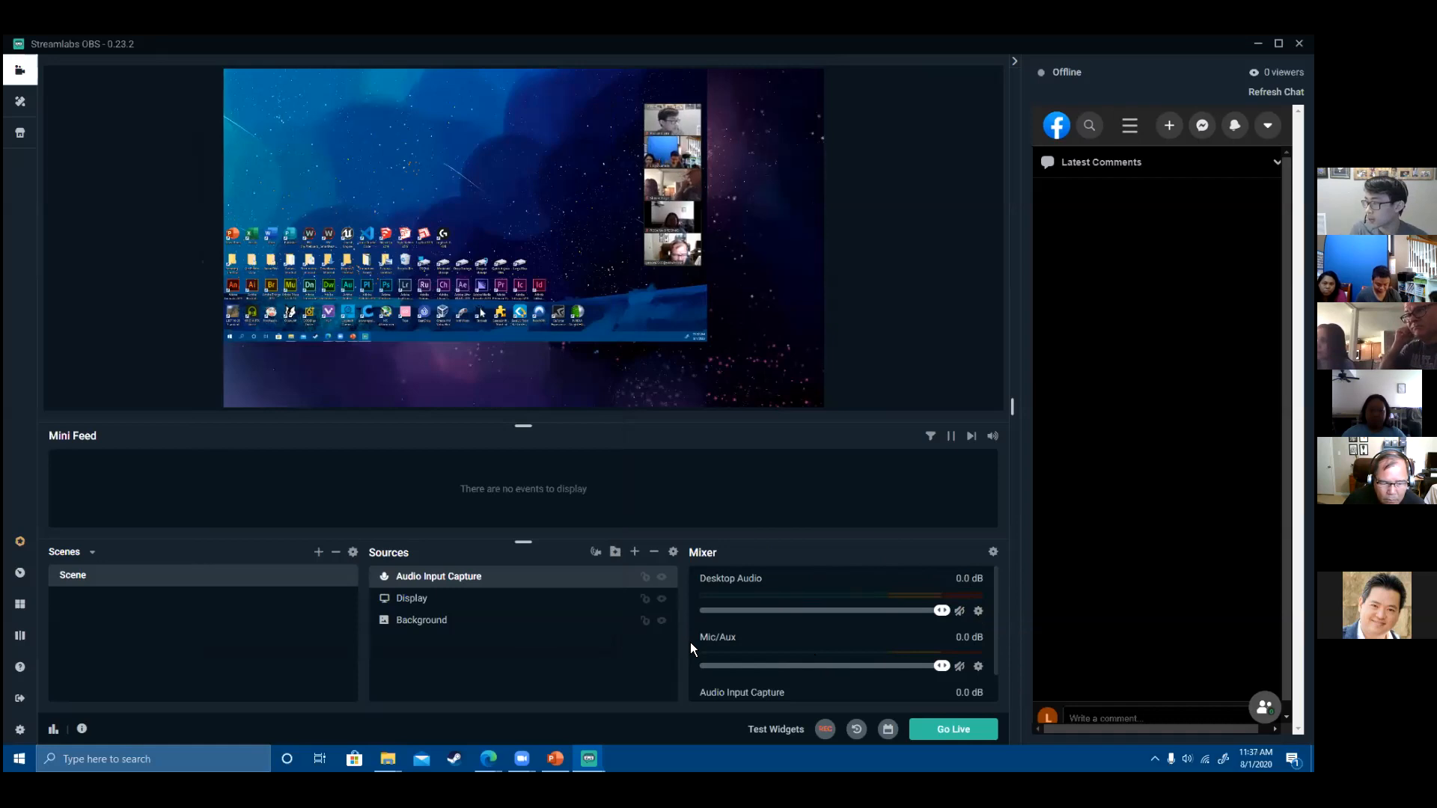
# - Unmute Desktop Audio, delete the Audio Input Capture source, and unmute Mic/Aux
pyautogui.click(959, 612)
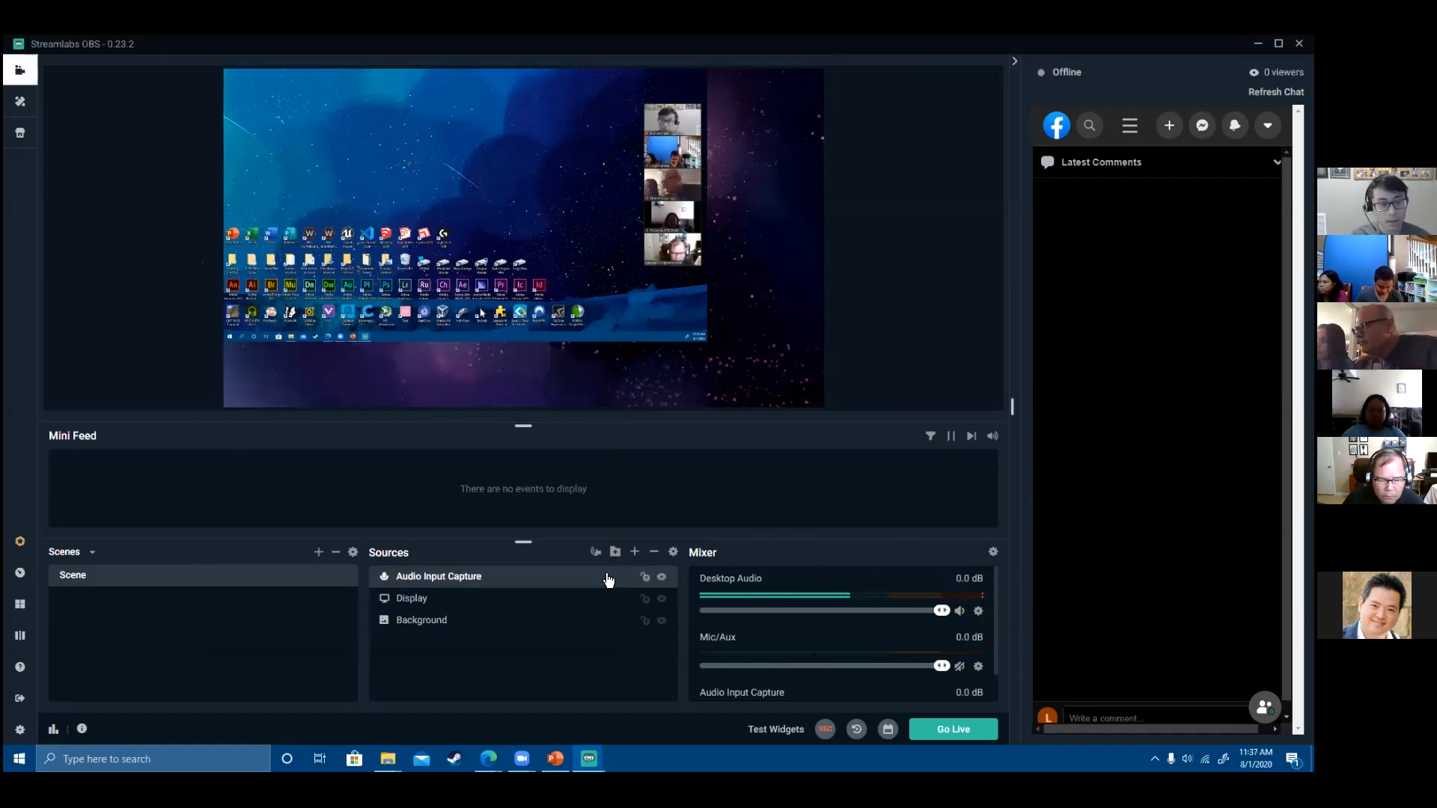
pyautogui.press('Delete')
pyautogui.click(694, 397)
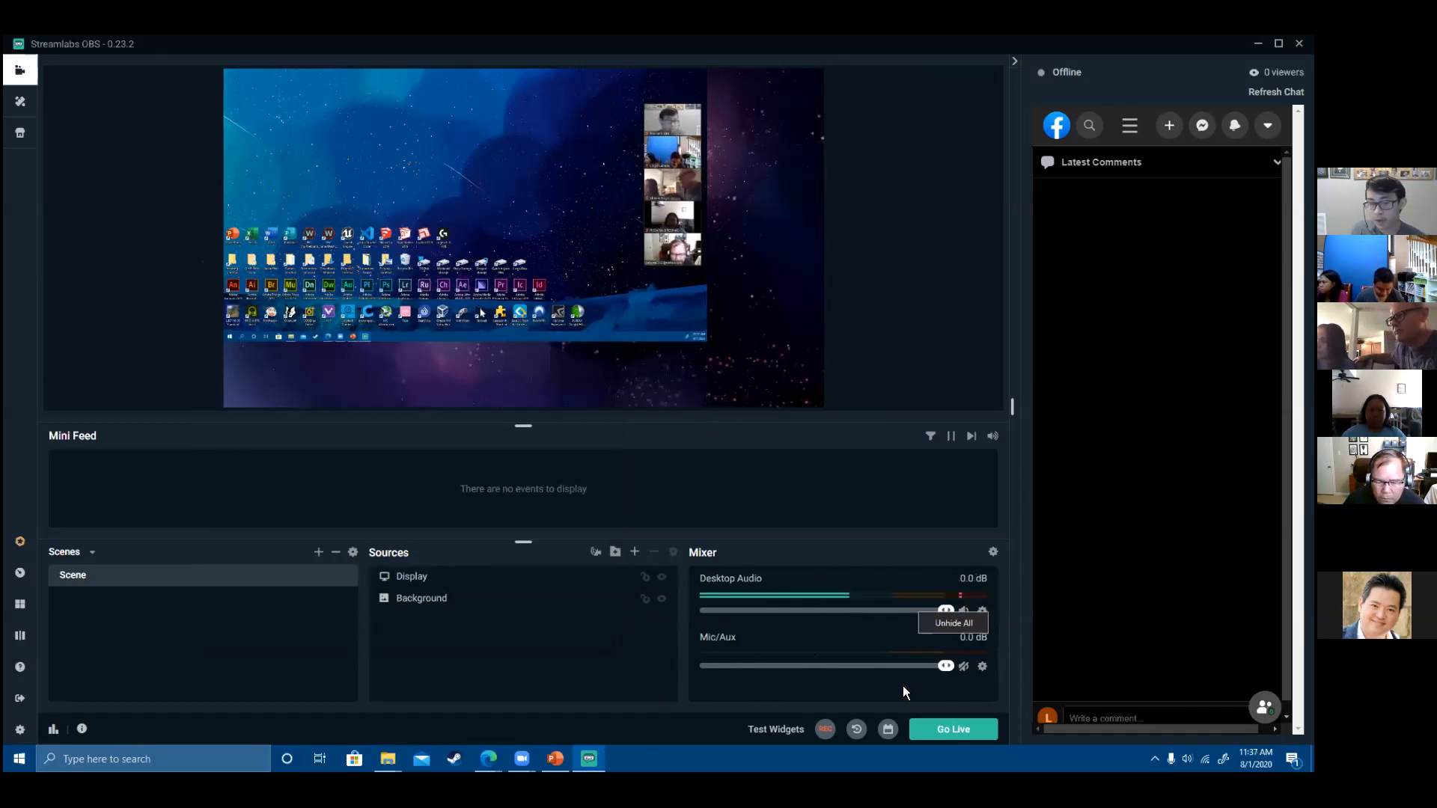
pyautogui.click(965, 666)
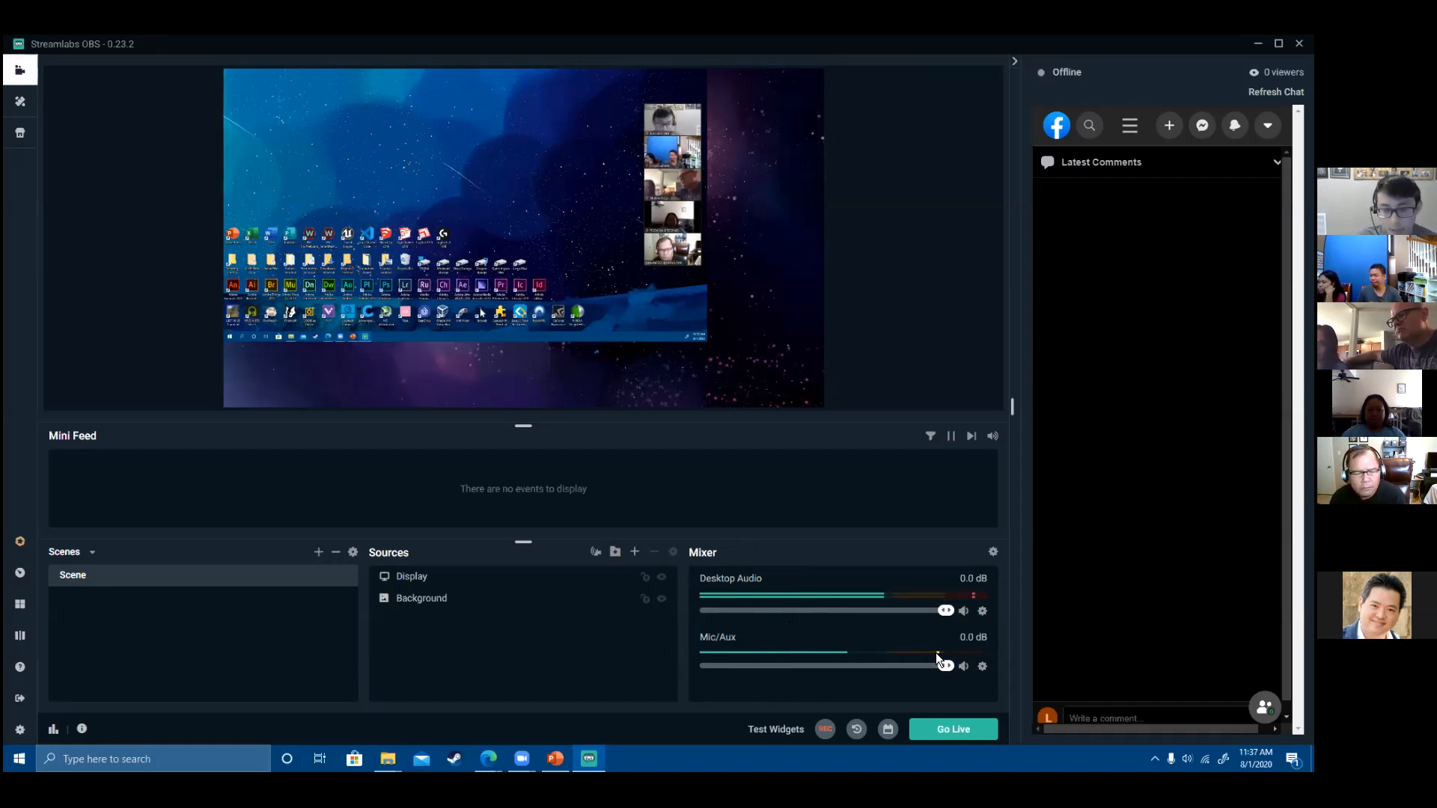
pyautogui.moveTo(947, 614)
pyautogui.mouseDown()
pyautogui.moveTo(720, 618)
pyautogui.moveTo(947, 614)
pyautogui.mouseUp()
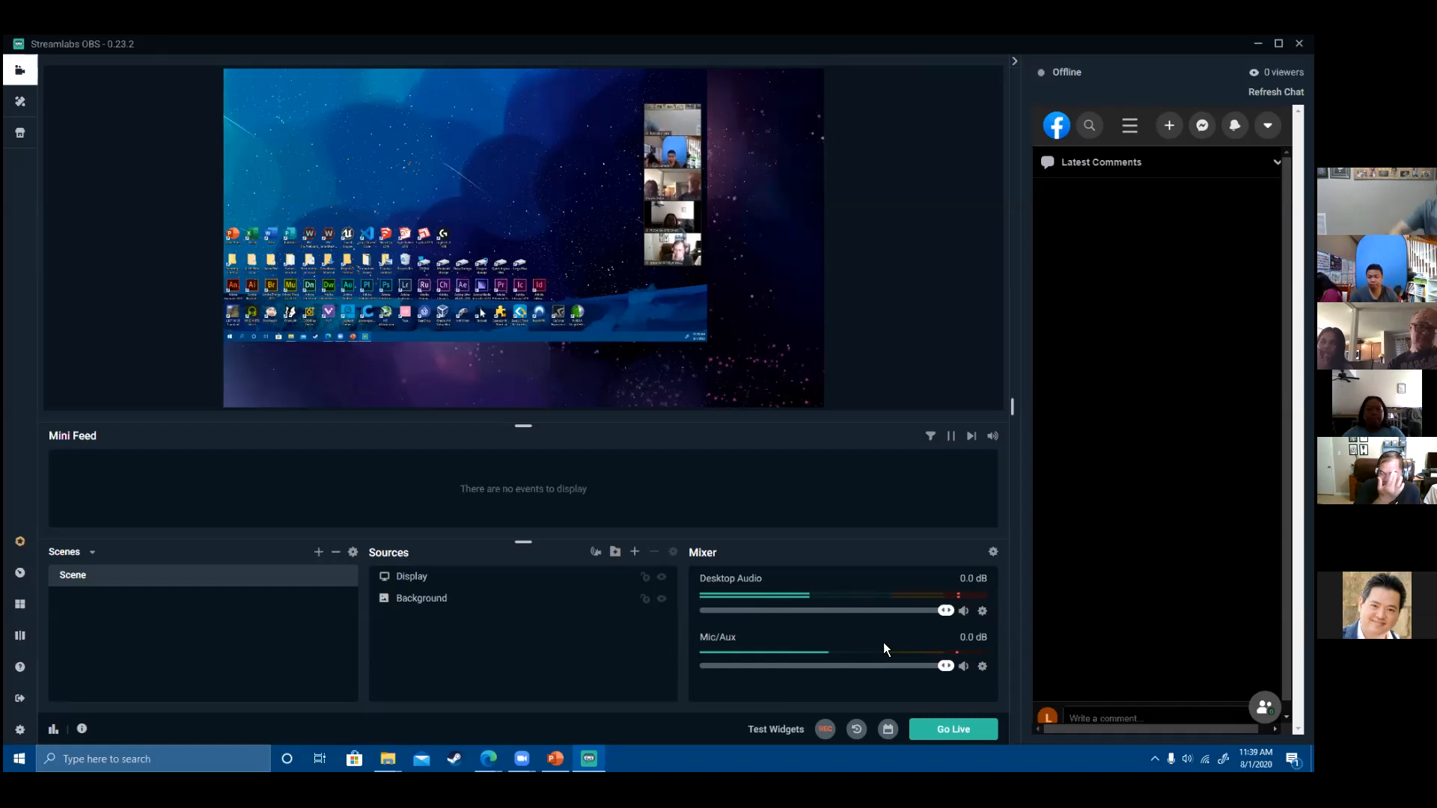
# - Set Desktop Audio to -12.5 dB and Mic/Aux to -17.4 dB, then switch to PowerPoint
pyautogui.moveTo(944, 611); pyautogui.dragTo(826, 620)
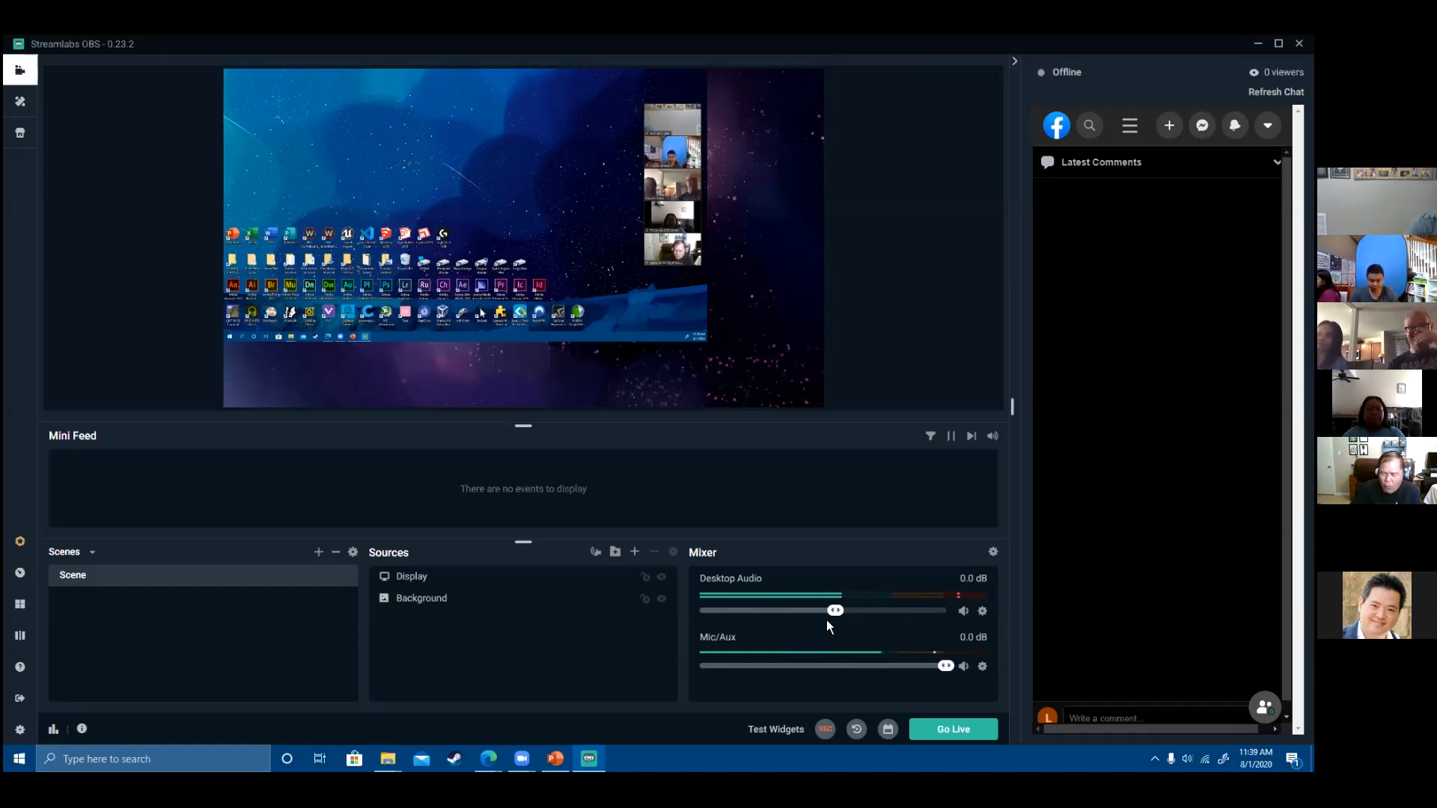
pyautogui.moveTo(942, 667); pyautogui.dragTo(840, 669)
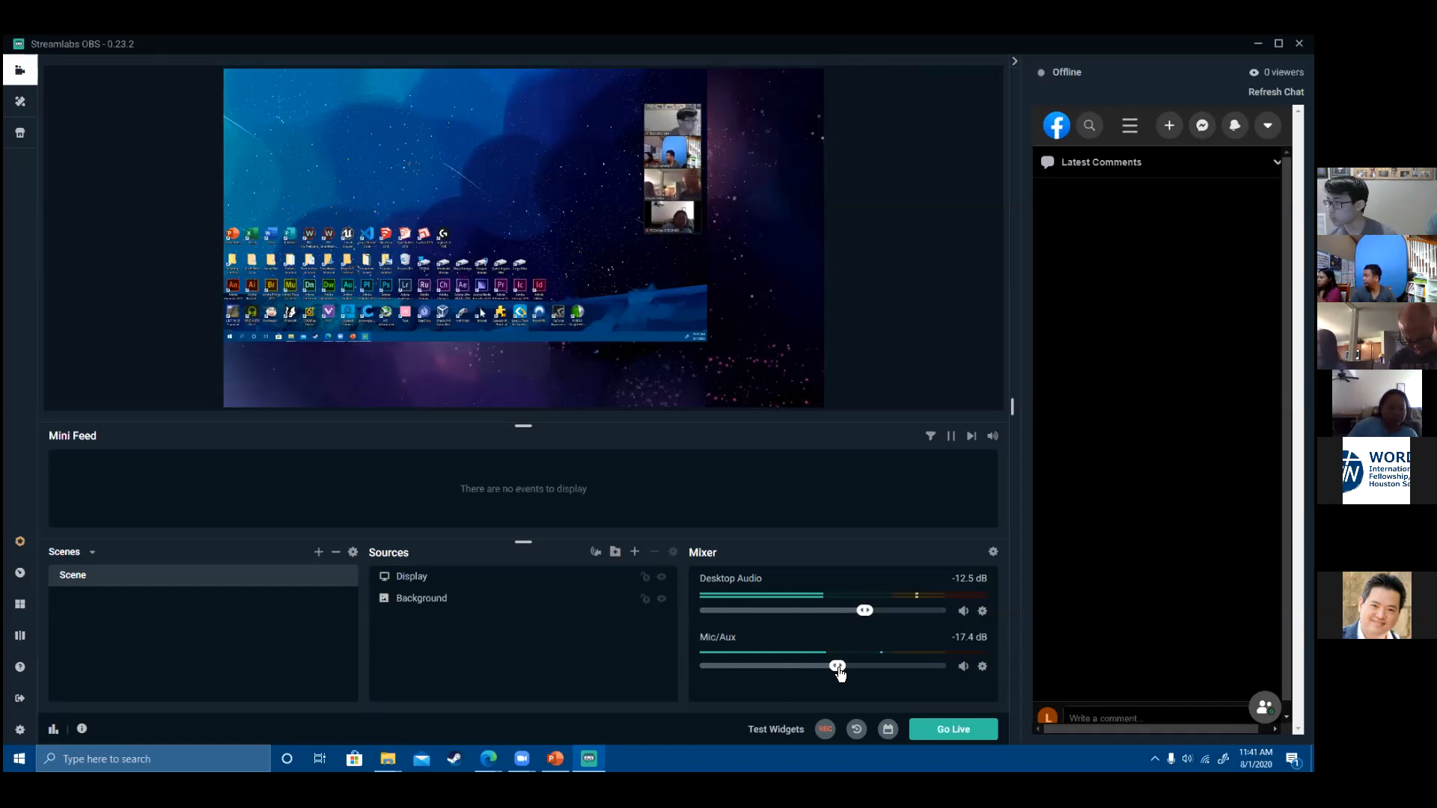
pyautogui.click(555, 759)
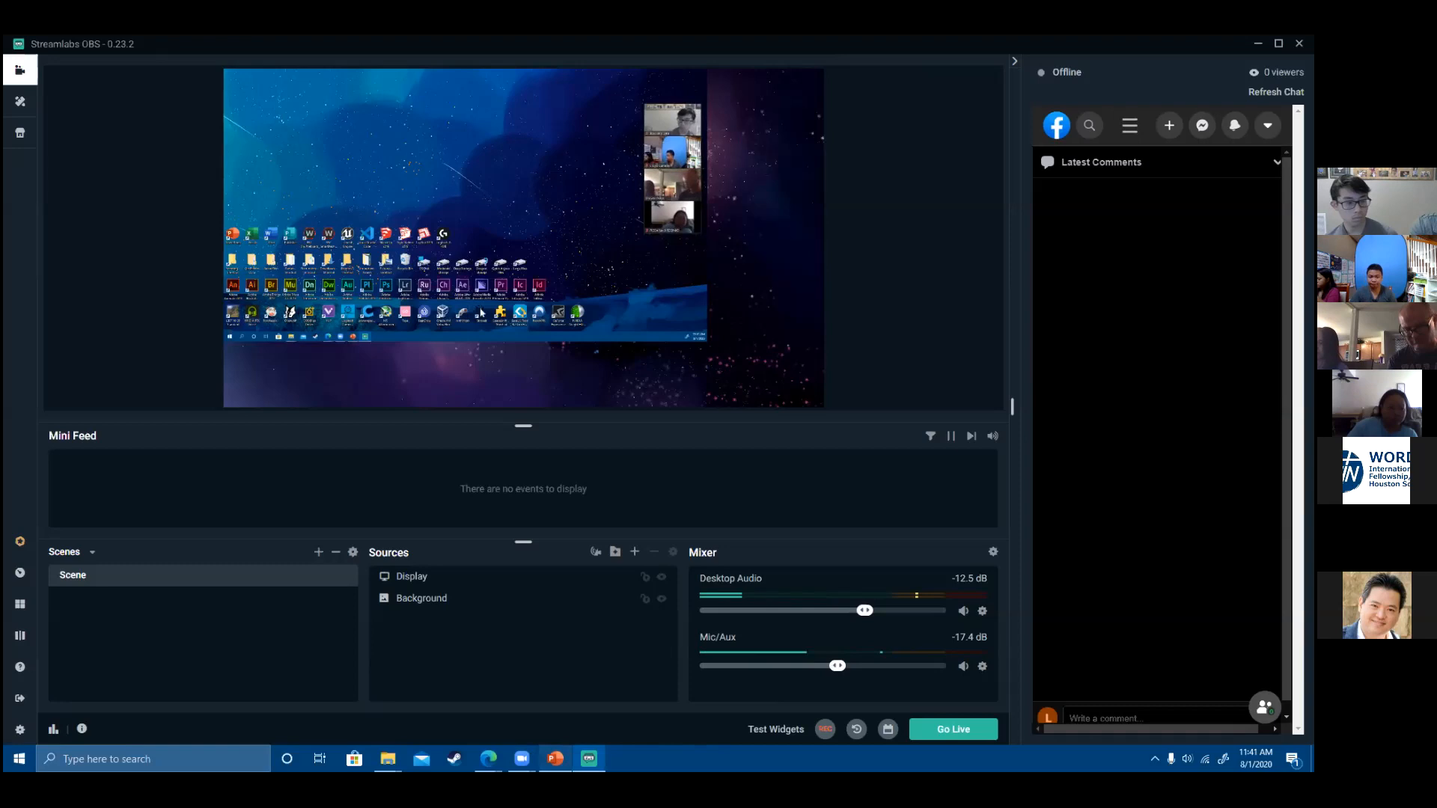
# - Return to slide 6, Basic Layout, and select the audio mixer picture in its diagram
pyautogui.scroll(3, 165, 404)
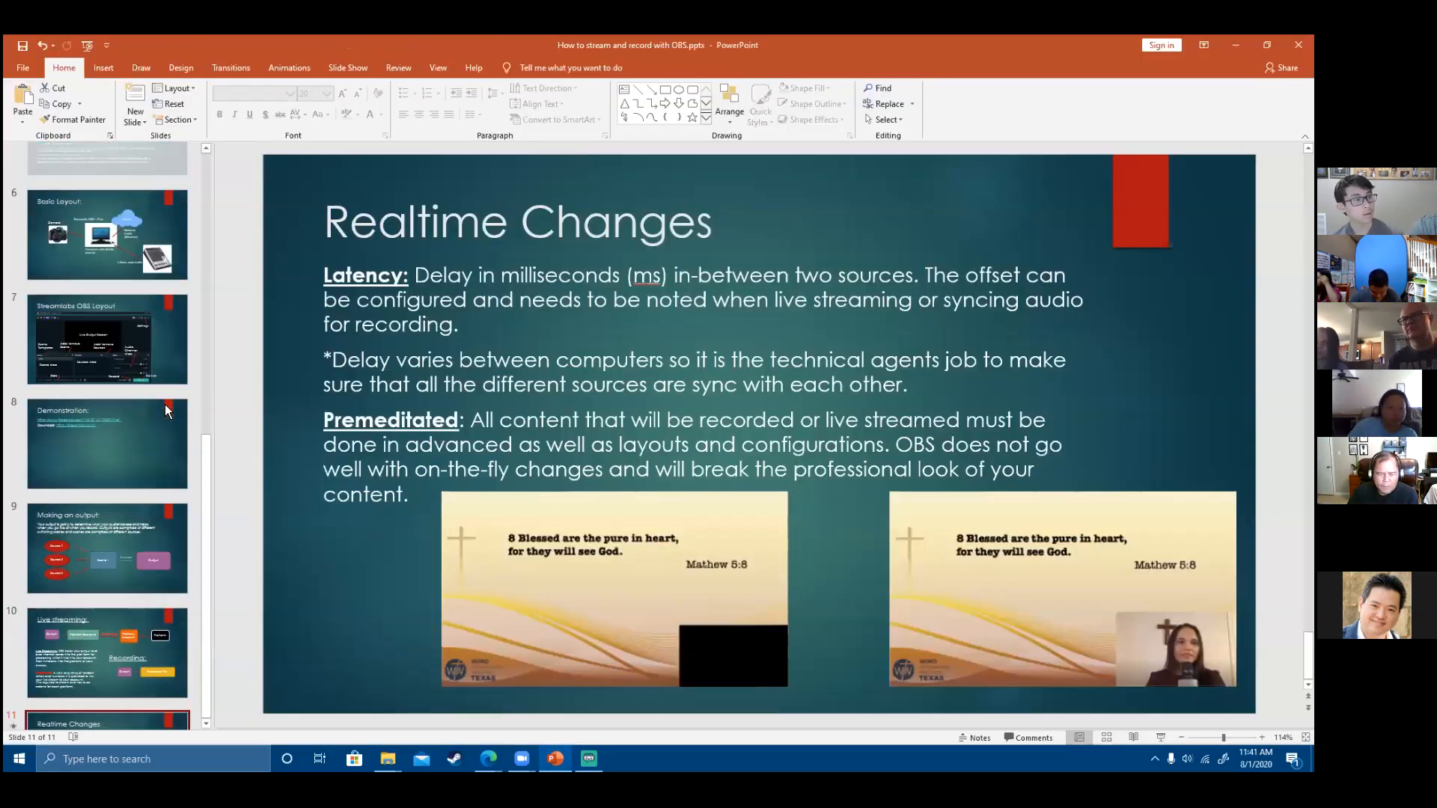
pyautogui.click(107, 299)
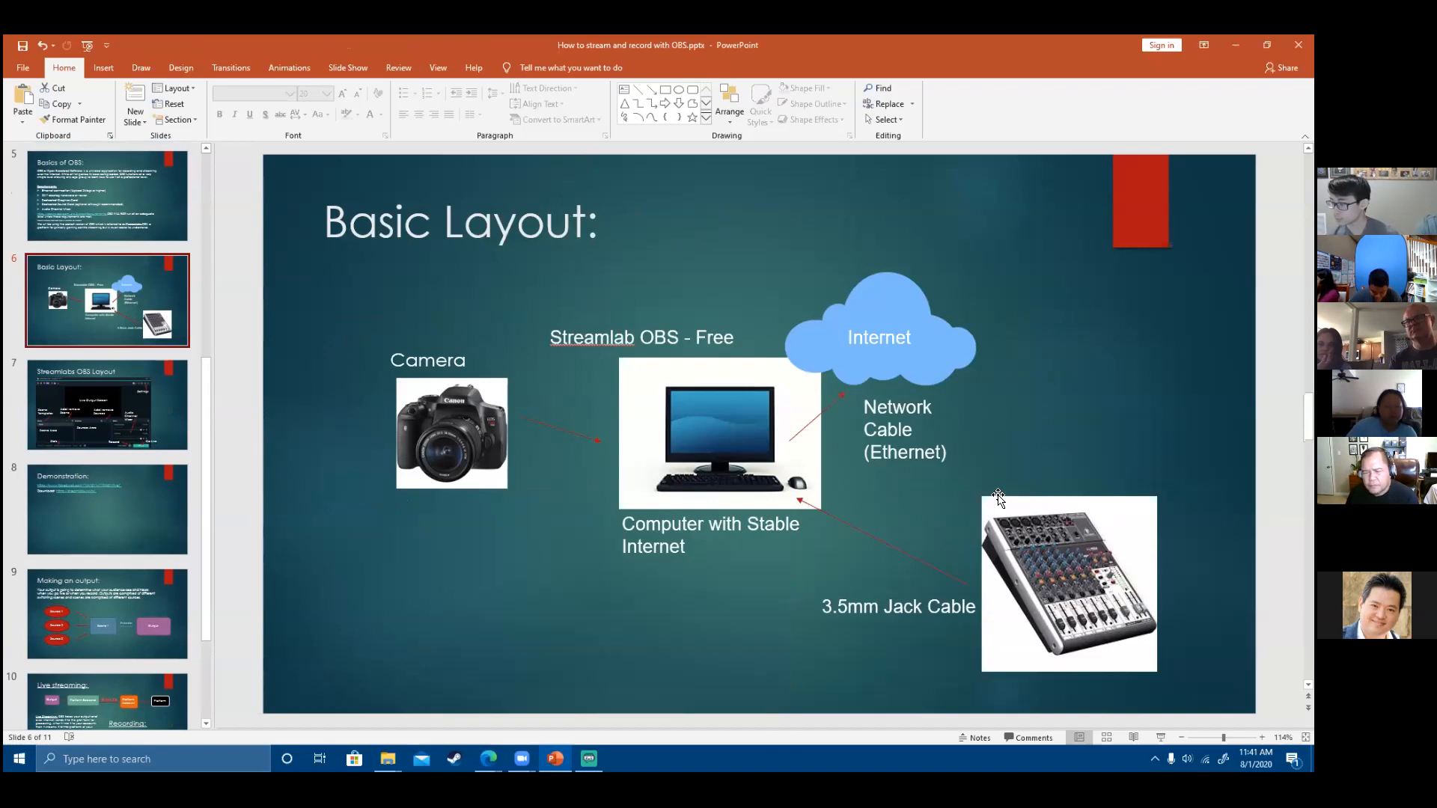
pyautogui.click(1091, 574)
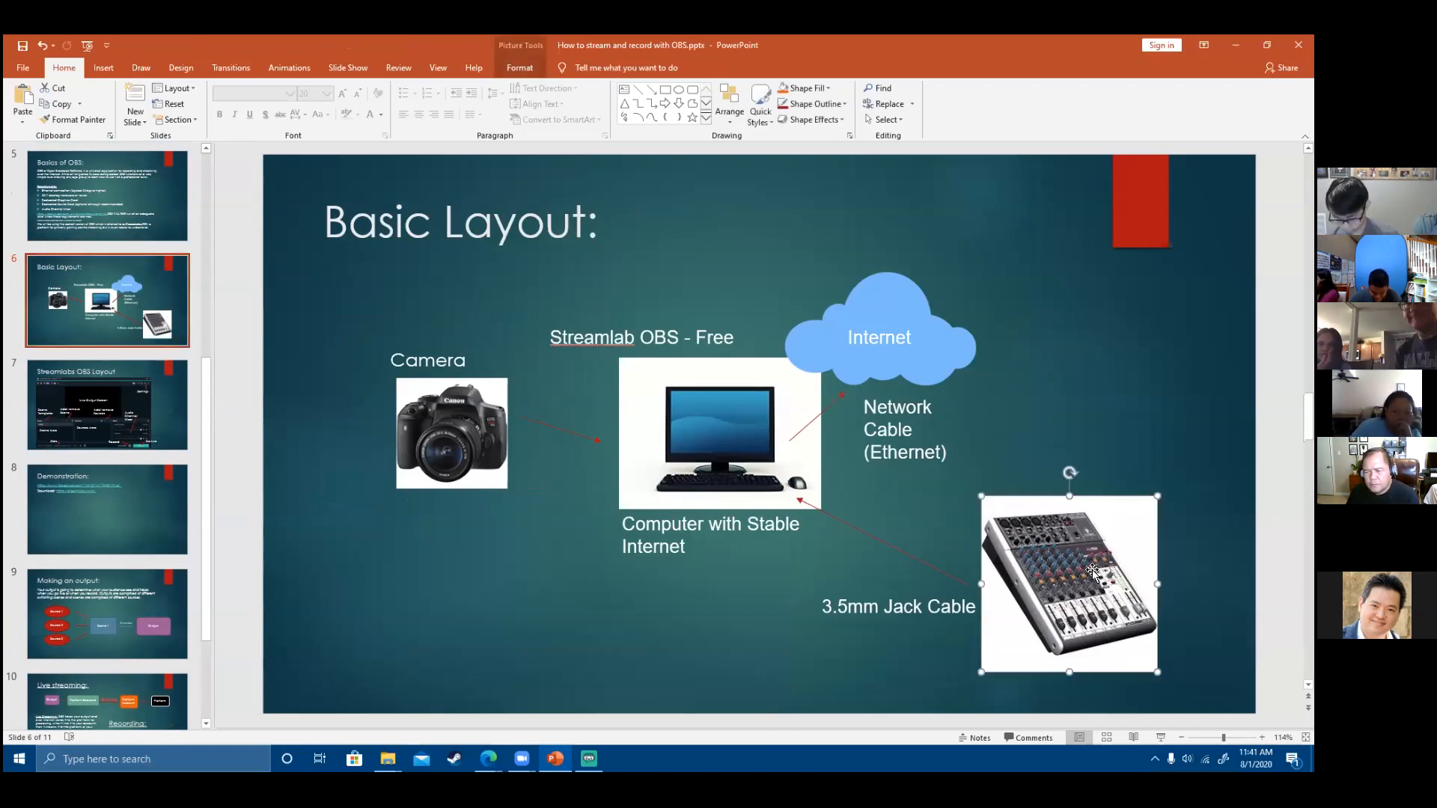
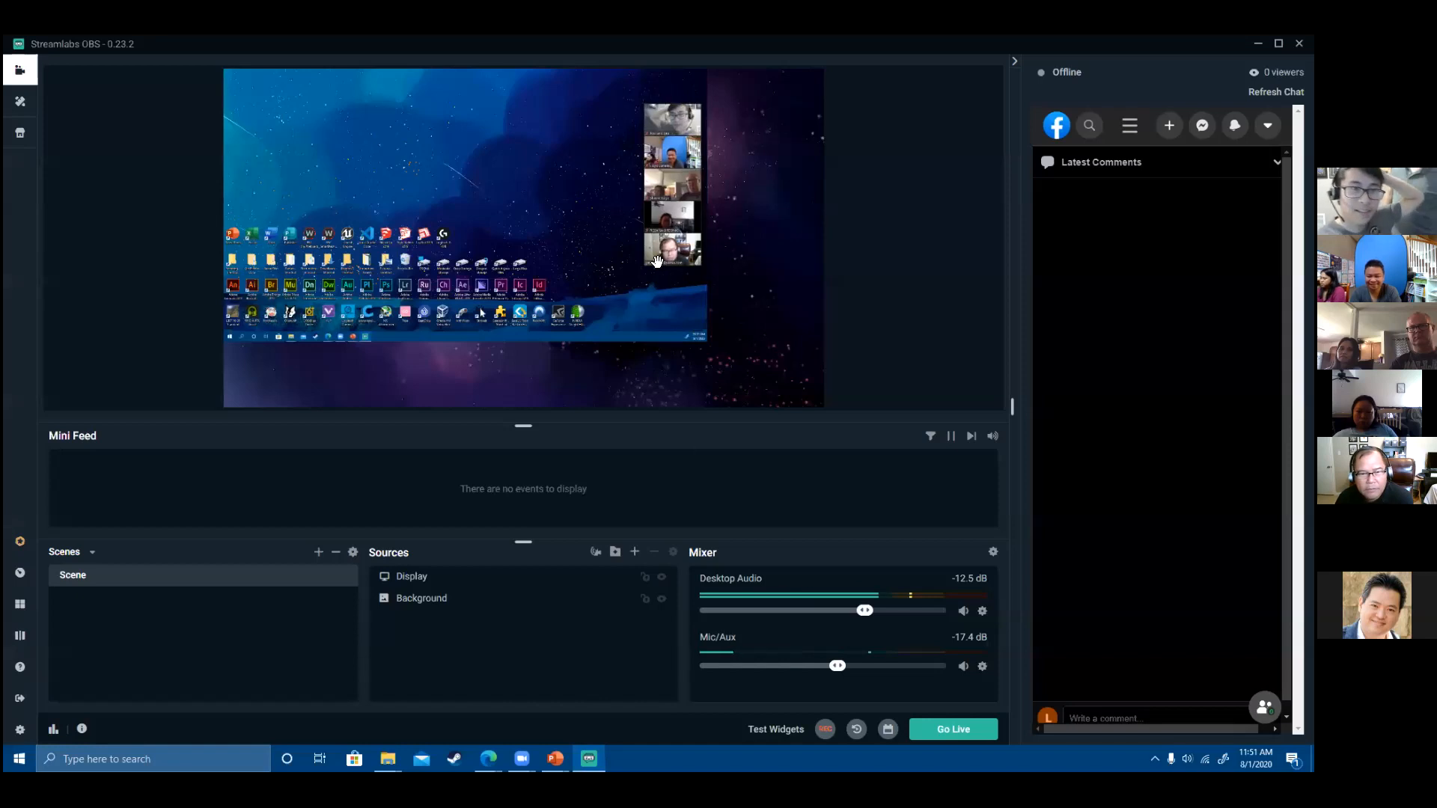
# - Add a second Display Capture source to the scene
pyautogui.click(659, 261)
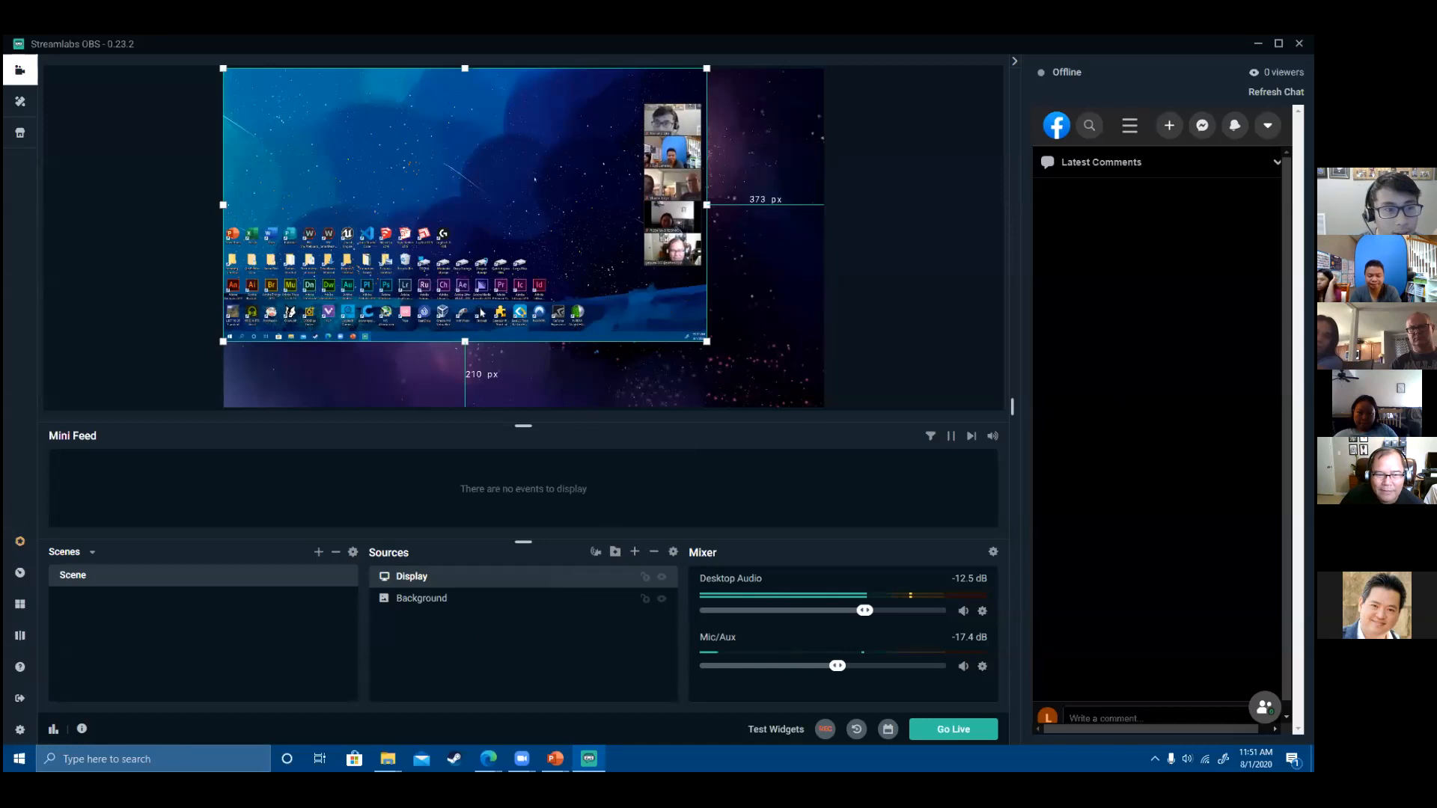
pyautogui.click(635, 552)
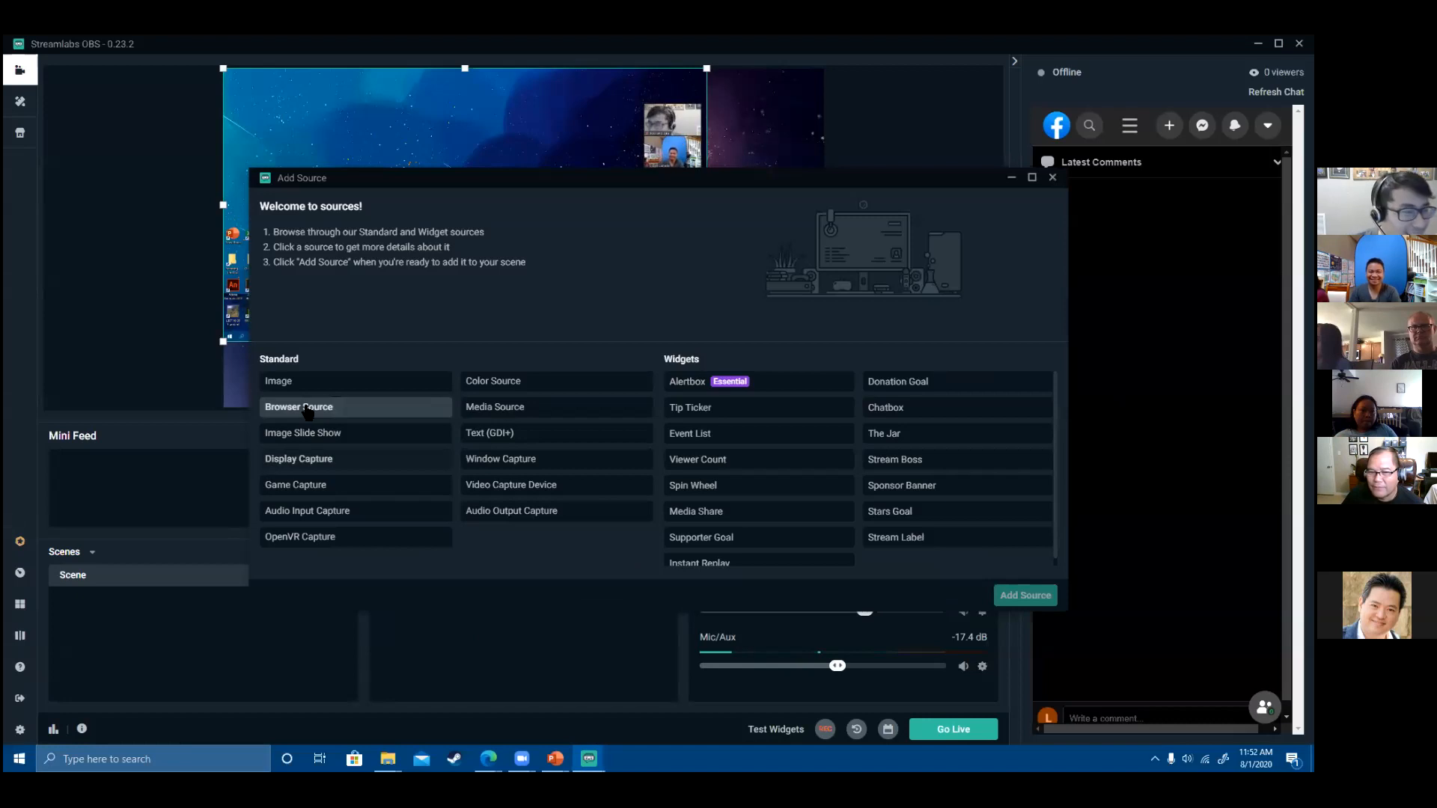
pyautogui.click(315, 459)
pyautogui.click(1018, 595)
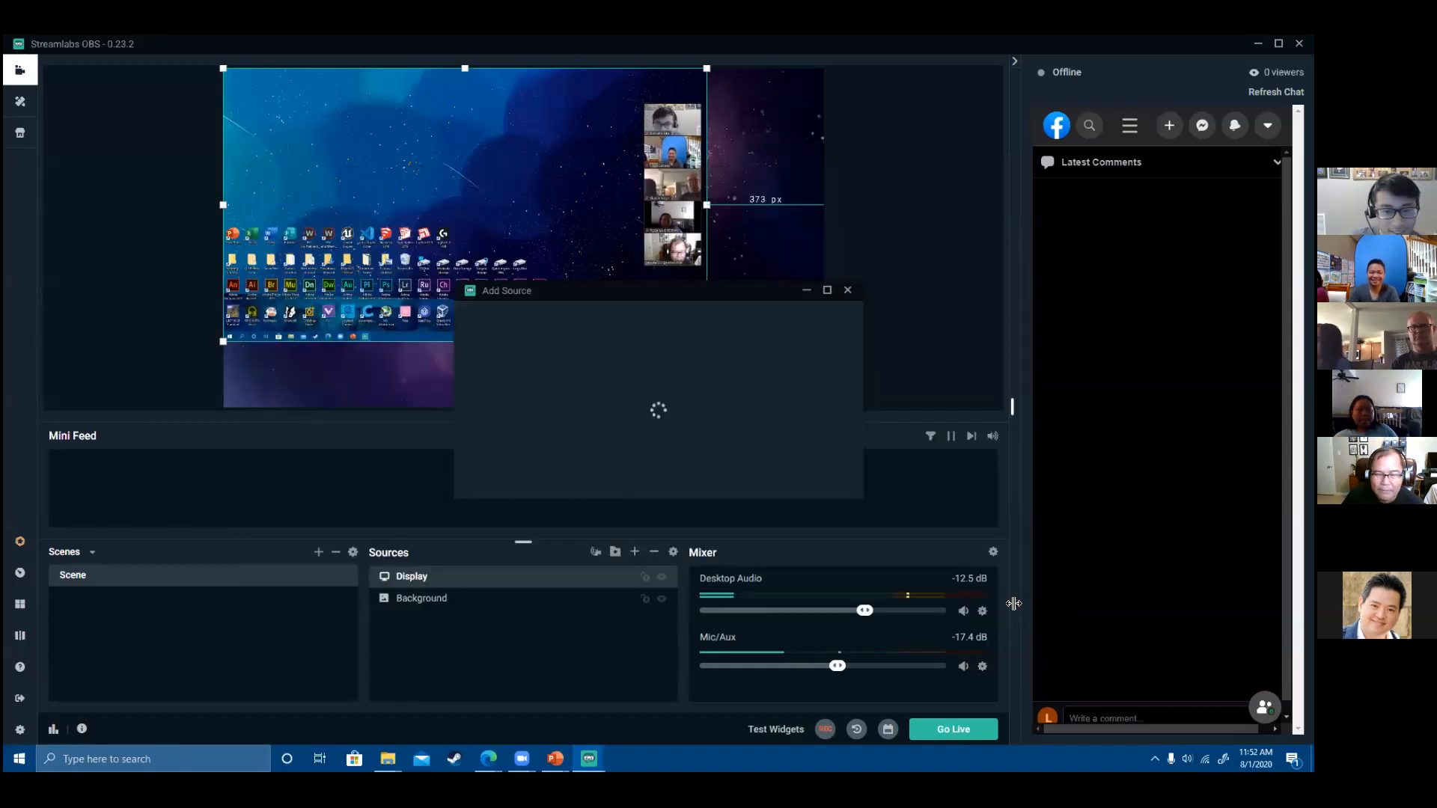
pyautogui.click(819, 484)
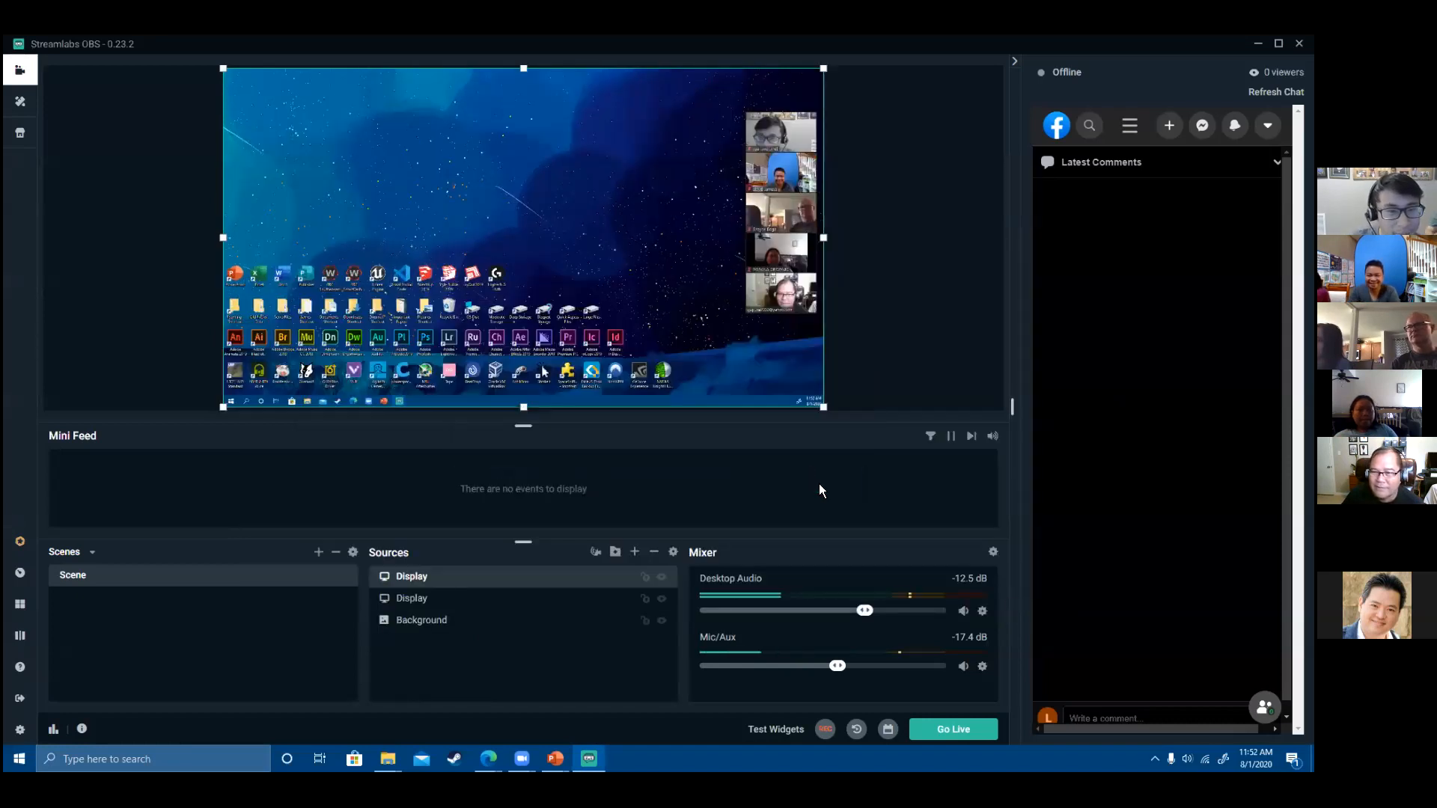
# - Crop the new capture to one participant's video tile and place it bottom-right
pyautogui.moveTo(683, 272); pyautogui.dragTo(620, 292)
pyautogui.moveTo(762, 256); pyautogui.dragTo(792, 268)
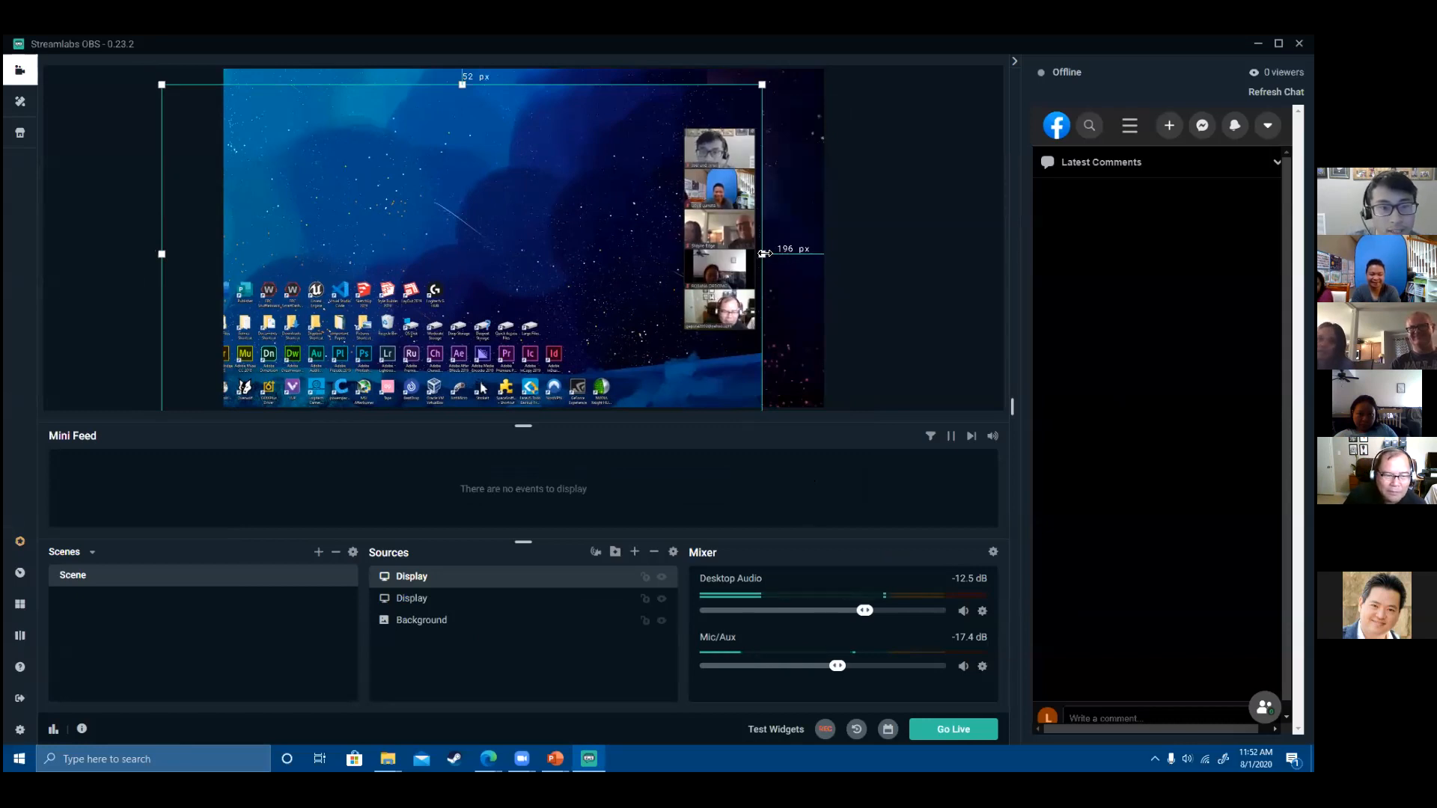
pyautogui.moveTo(762, 253); pyautogui.dragTo(755, 253)
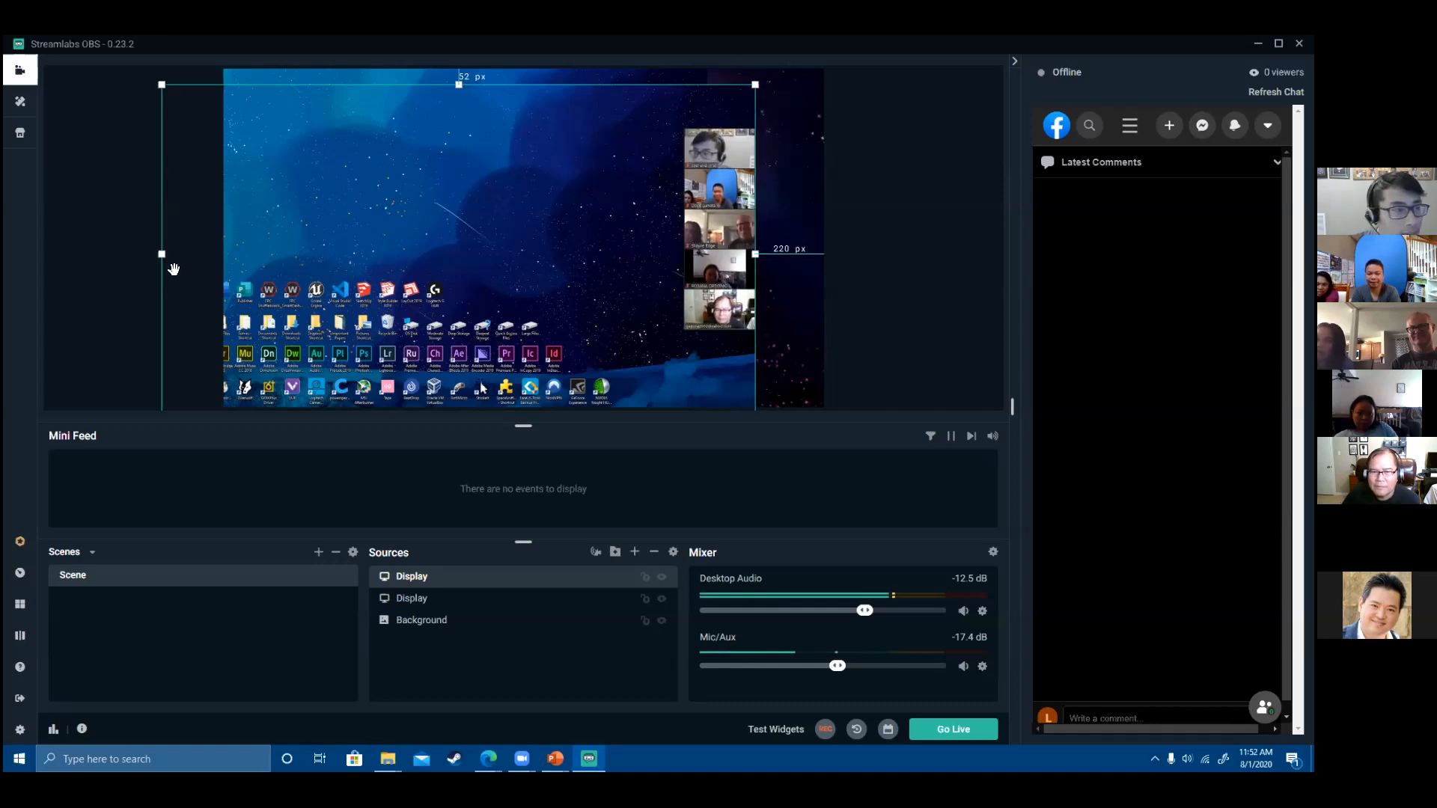
pyautogui.moveTo(161, 254); pyautogui.dragTo(684, 281)
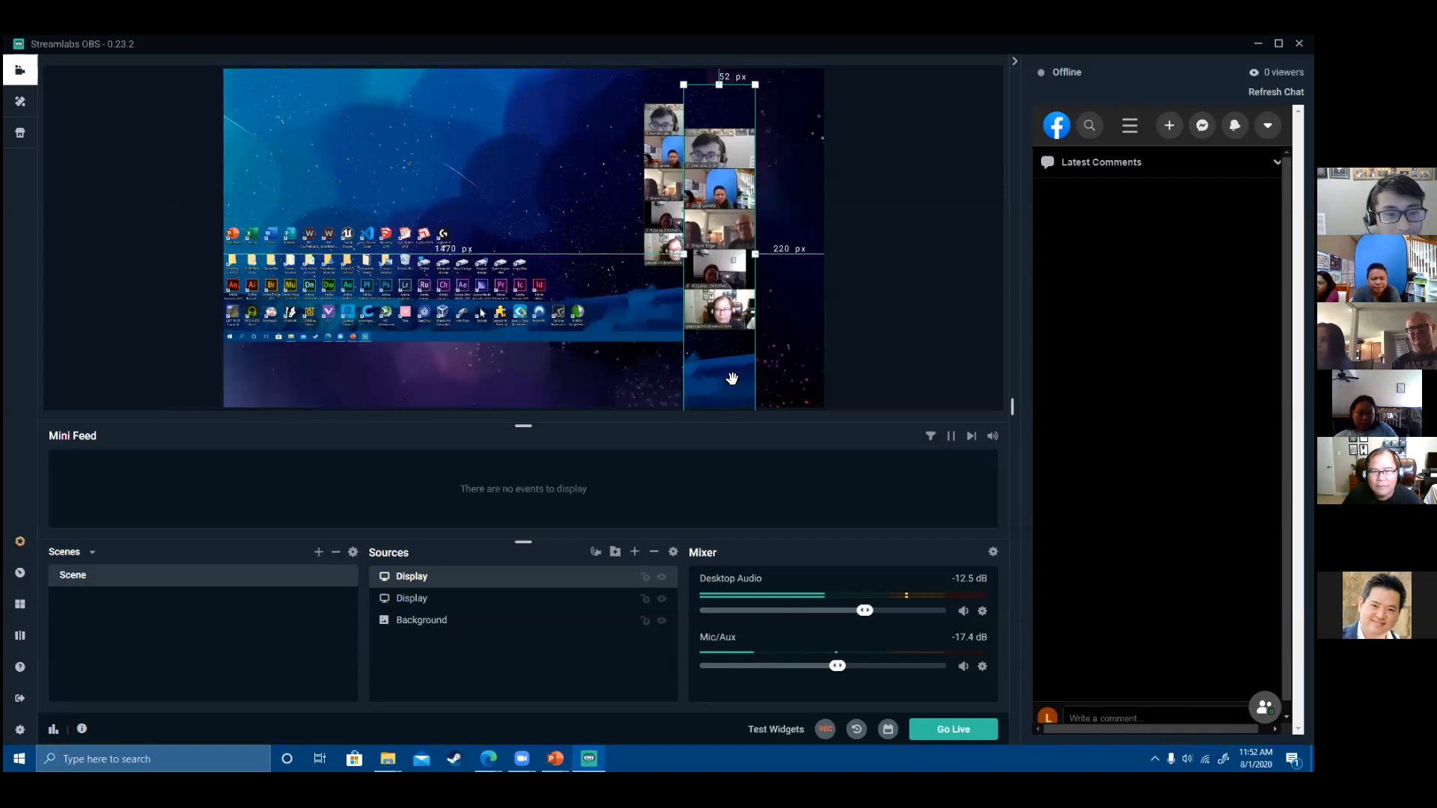
pyautogui.moveTo(715, 125); pyautogui.dragTo(557, 135)
pyautogui.moveTo(554, 368); pyautogui.dragTo(743, 235)
pyautogui.moveTo(665, 200); pyautogui.dragTo(745, 373)
pyautogui.moveTo(599, 280); pyautogui.dragTo(621, 292)
pyautogui.moveTo(624, 351); pyautogui.dragTo(627, 352)
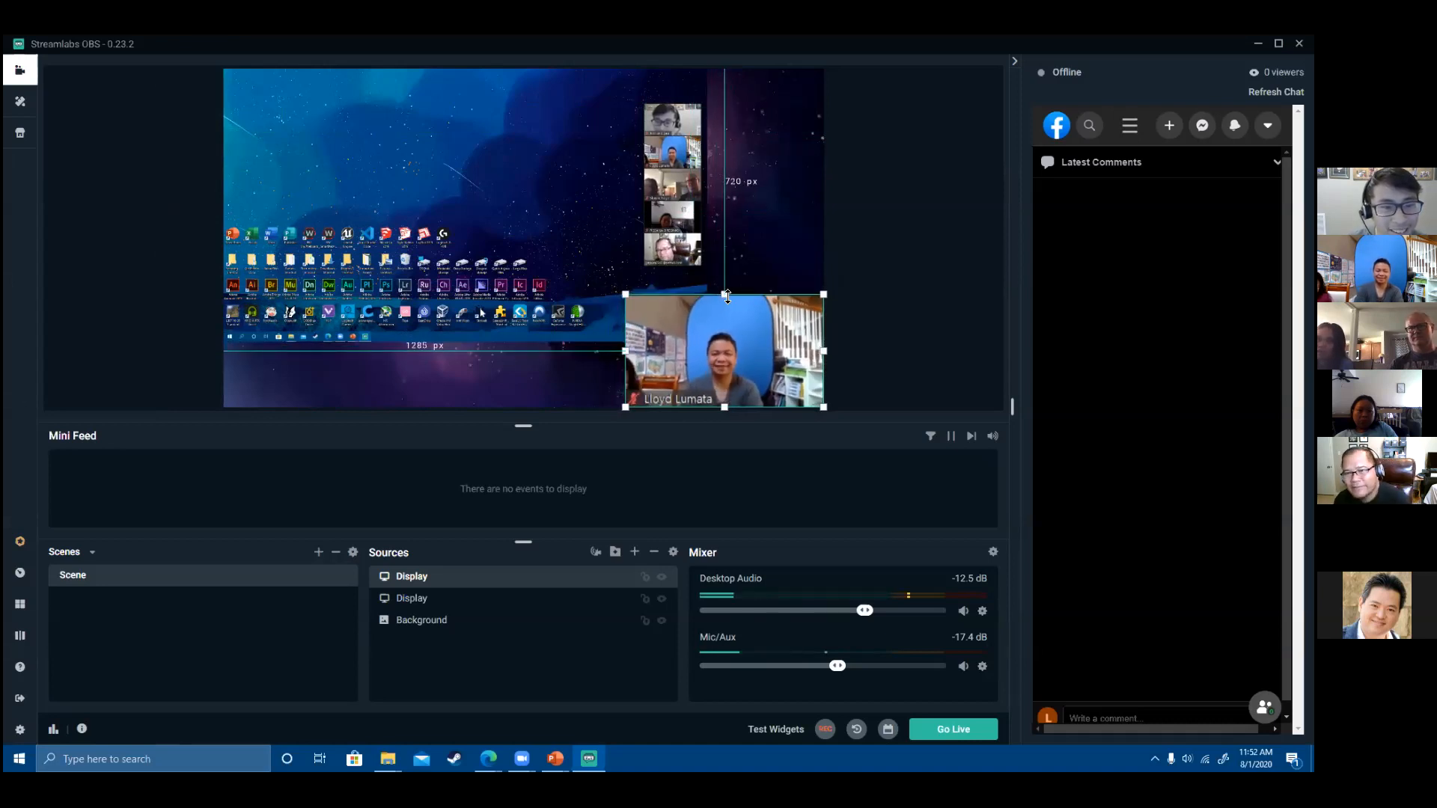
# - Shrink the participant tile further, then check the desktop capture and background sources
pyautogui.click(928, 290)
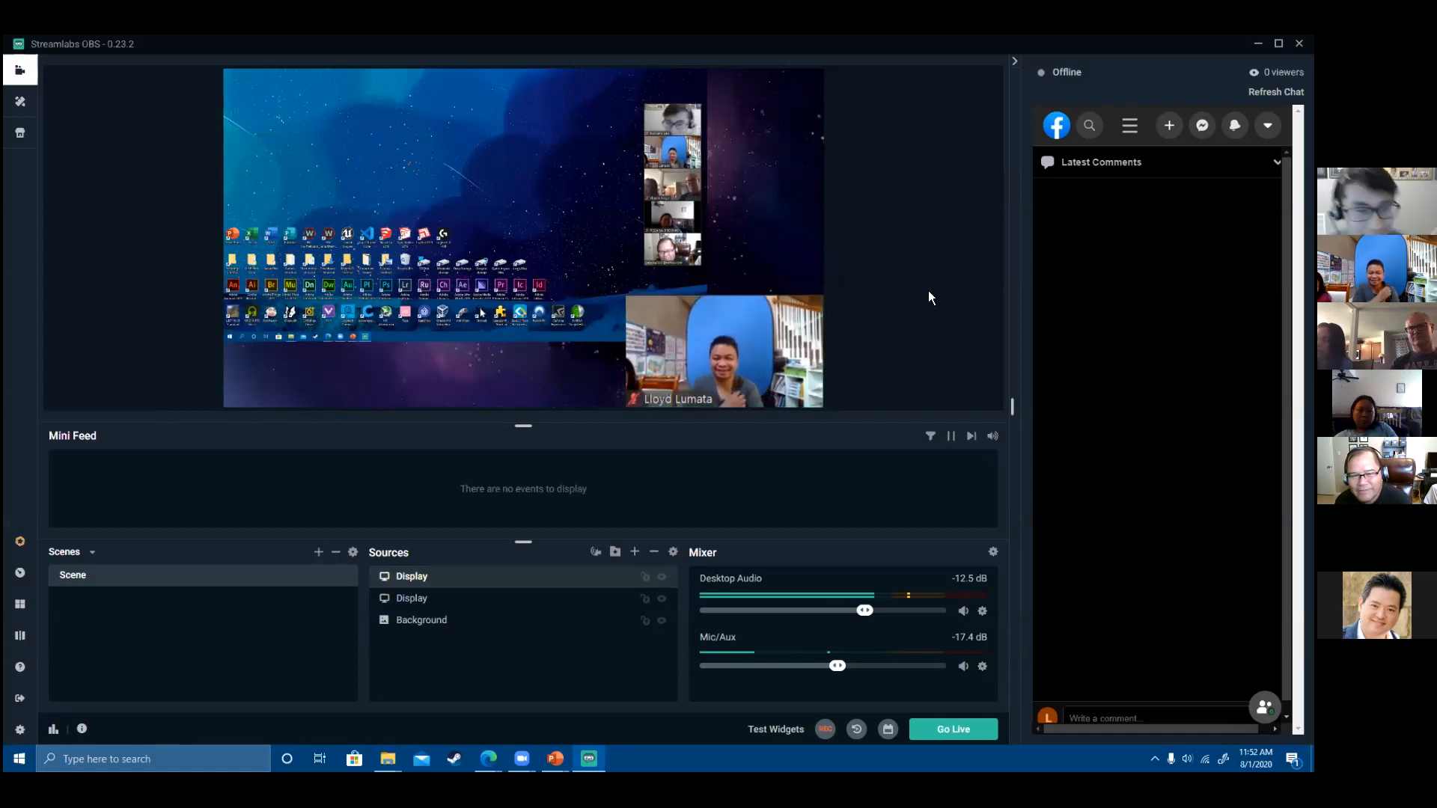
pyautogui.click(755, 336)
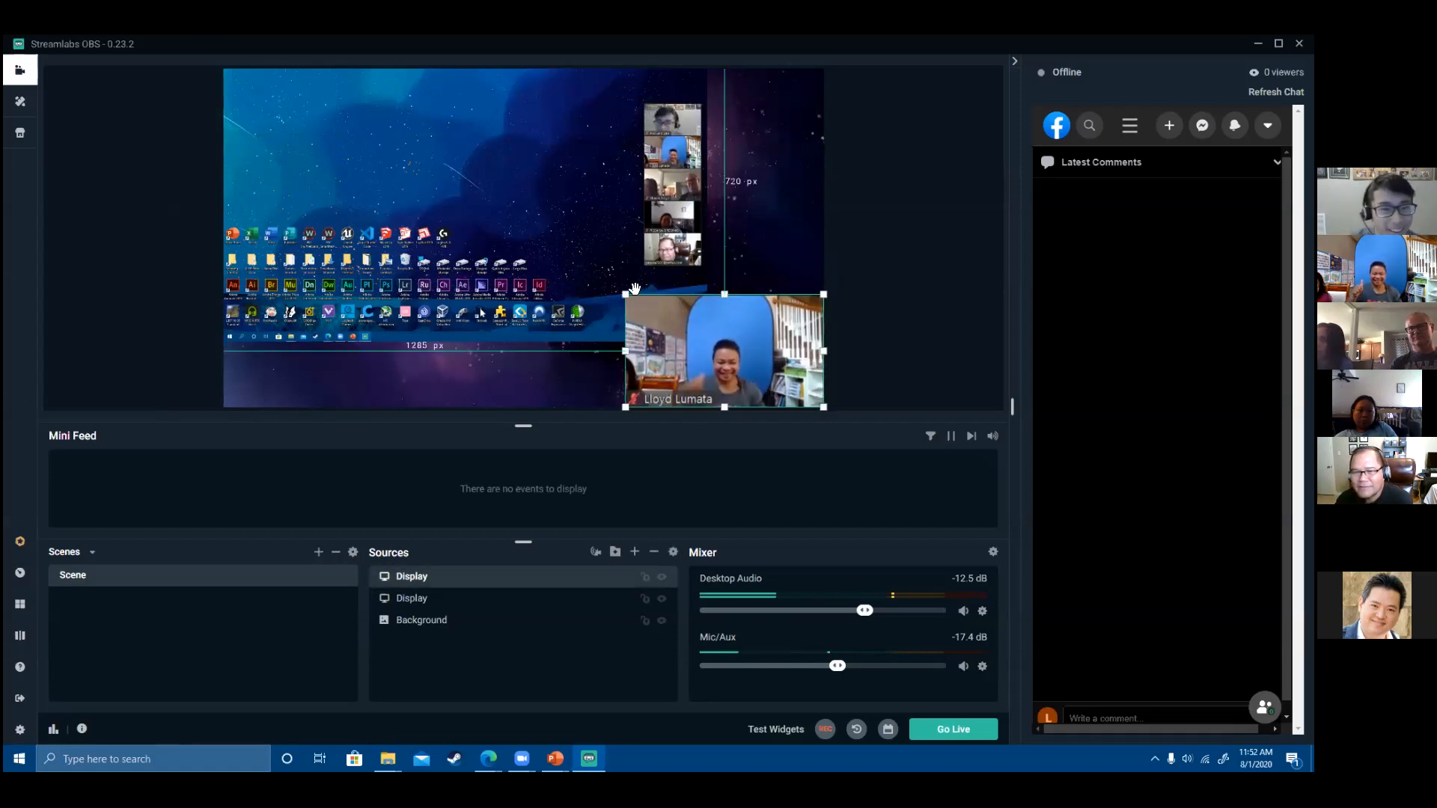
pyautogui.moveTo(626, 295); pyautogui.dragTo(674, 313)
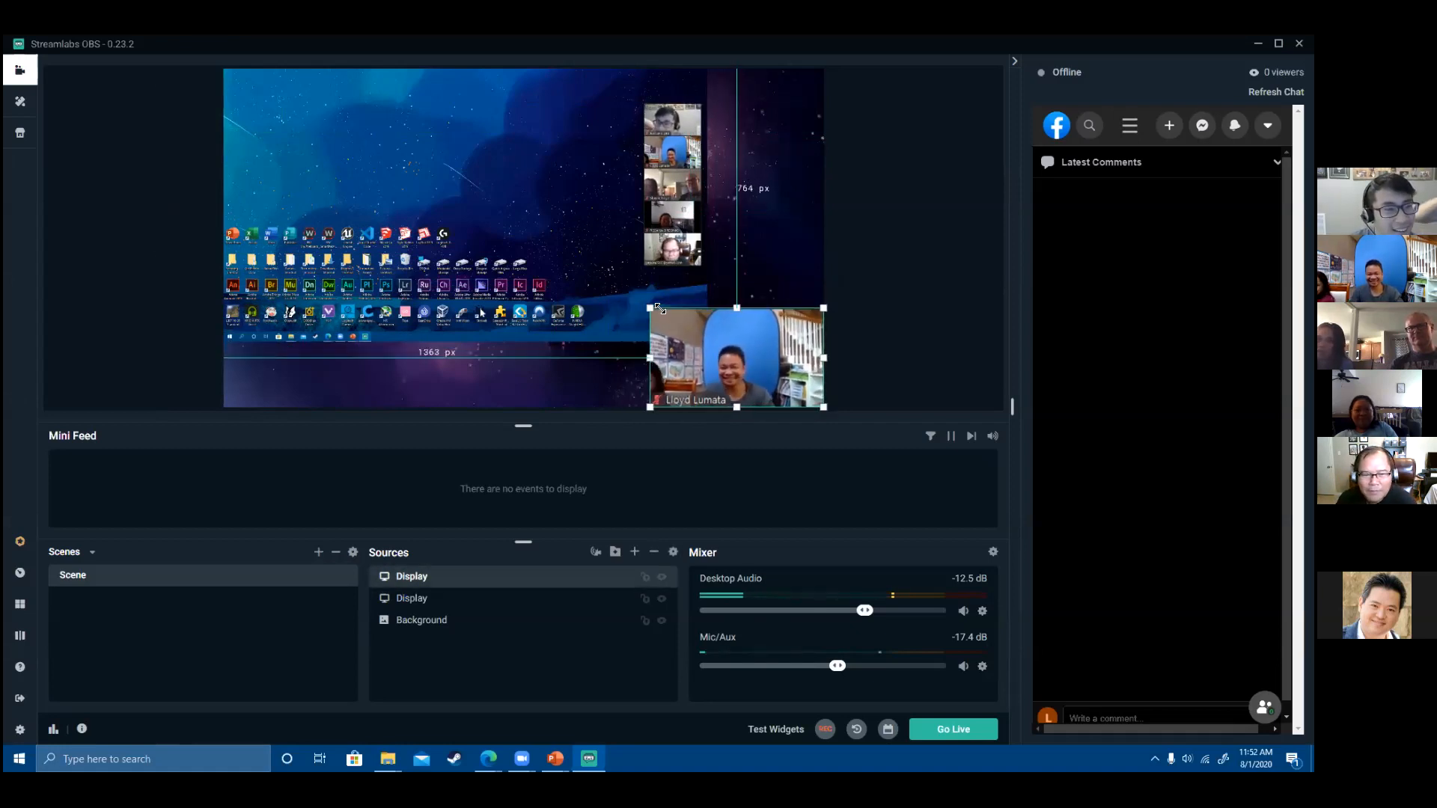
pyautogui.click(549, 244)
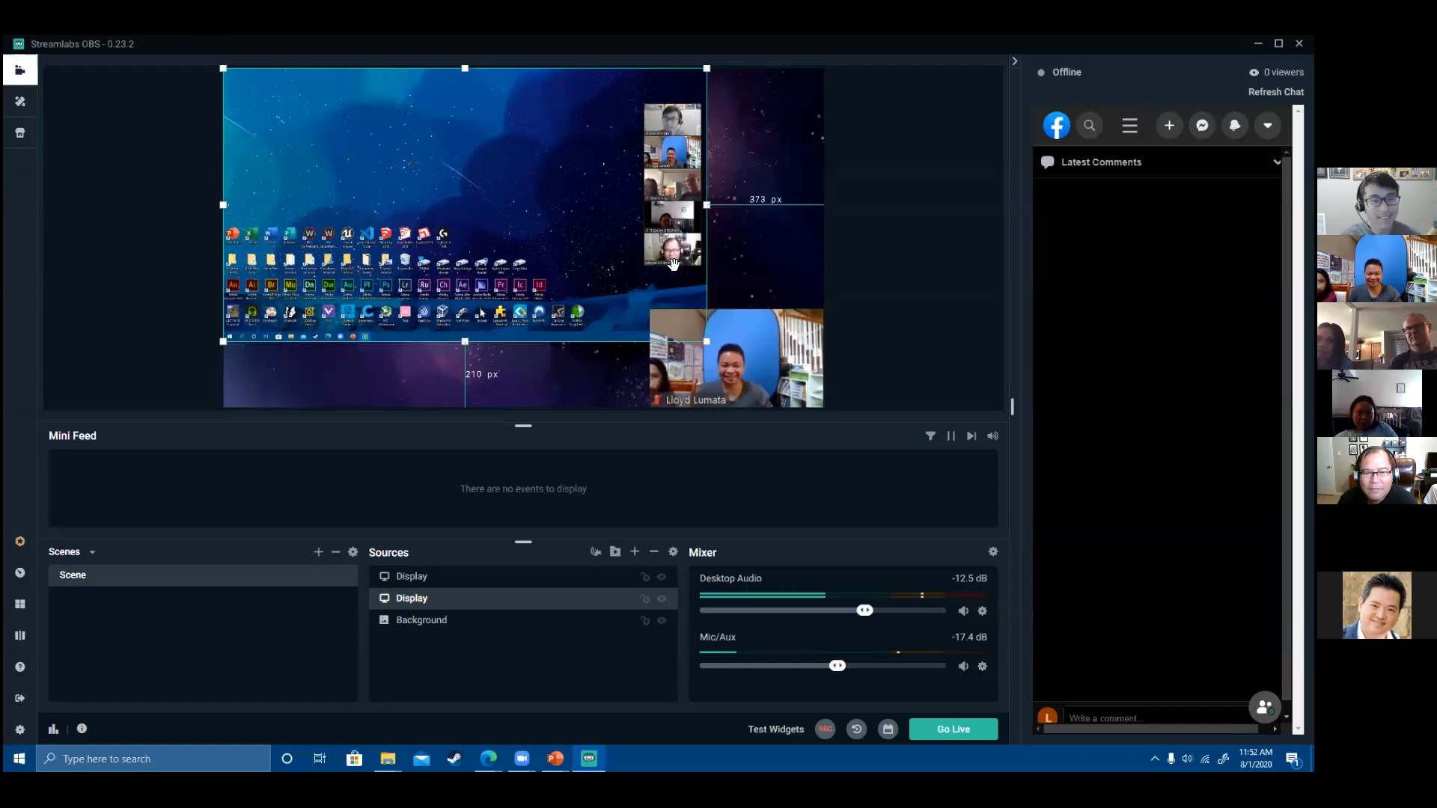
pyautogui.click(792, 288)
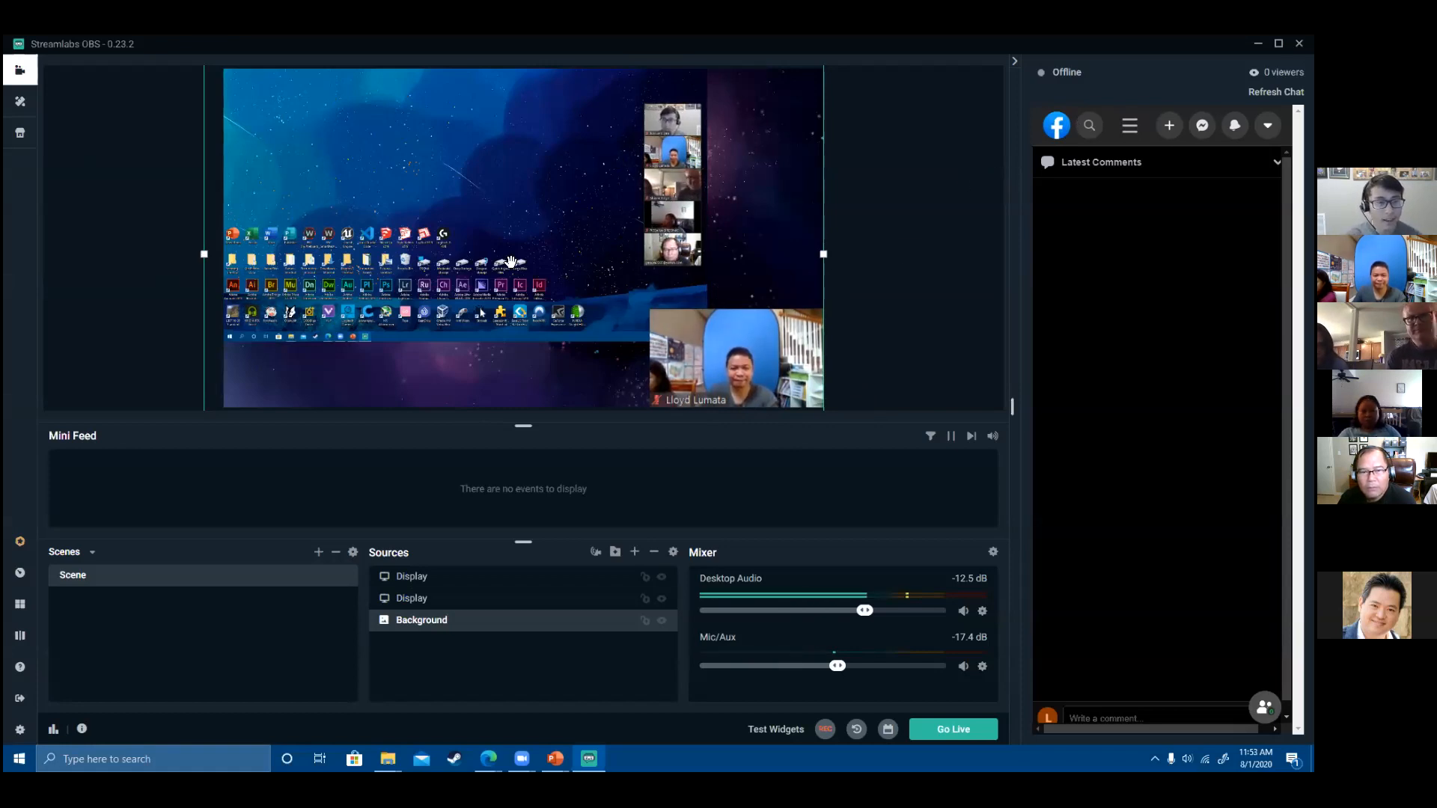
pyautogui.click(423, 598)
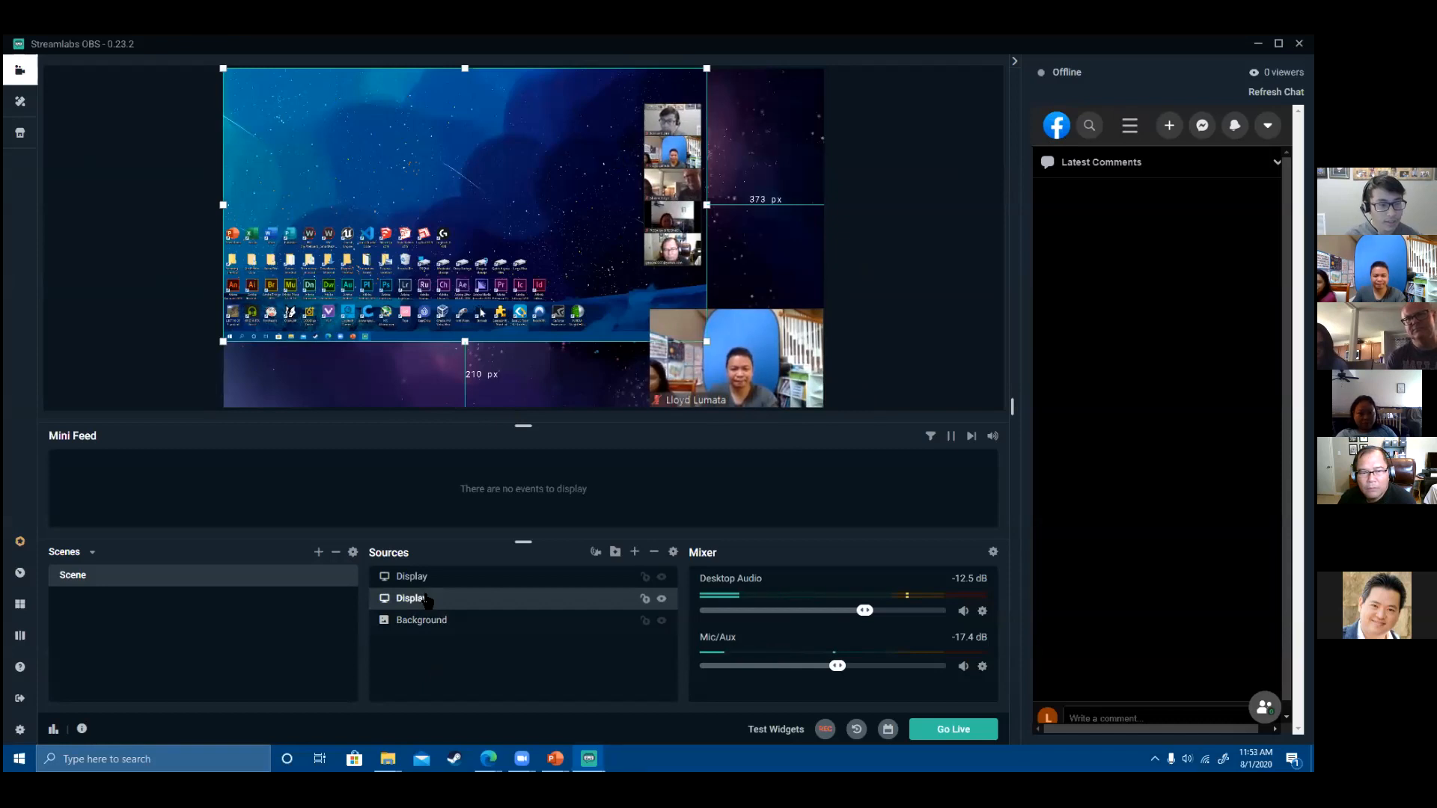
# - Check that the desktop capture uses Display 1 (1920x1080 @ 0,0), closing settings unchanged
pyautogui.doubleClick(531, 599)
pyautogui.click(684, 299)
pyautogui.click(686, 313)
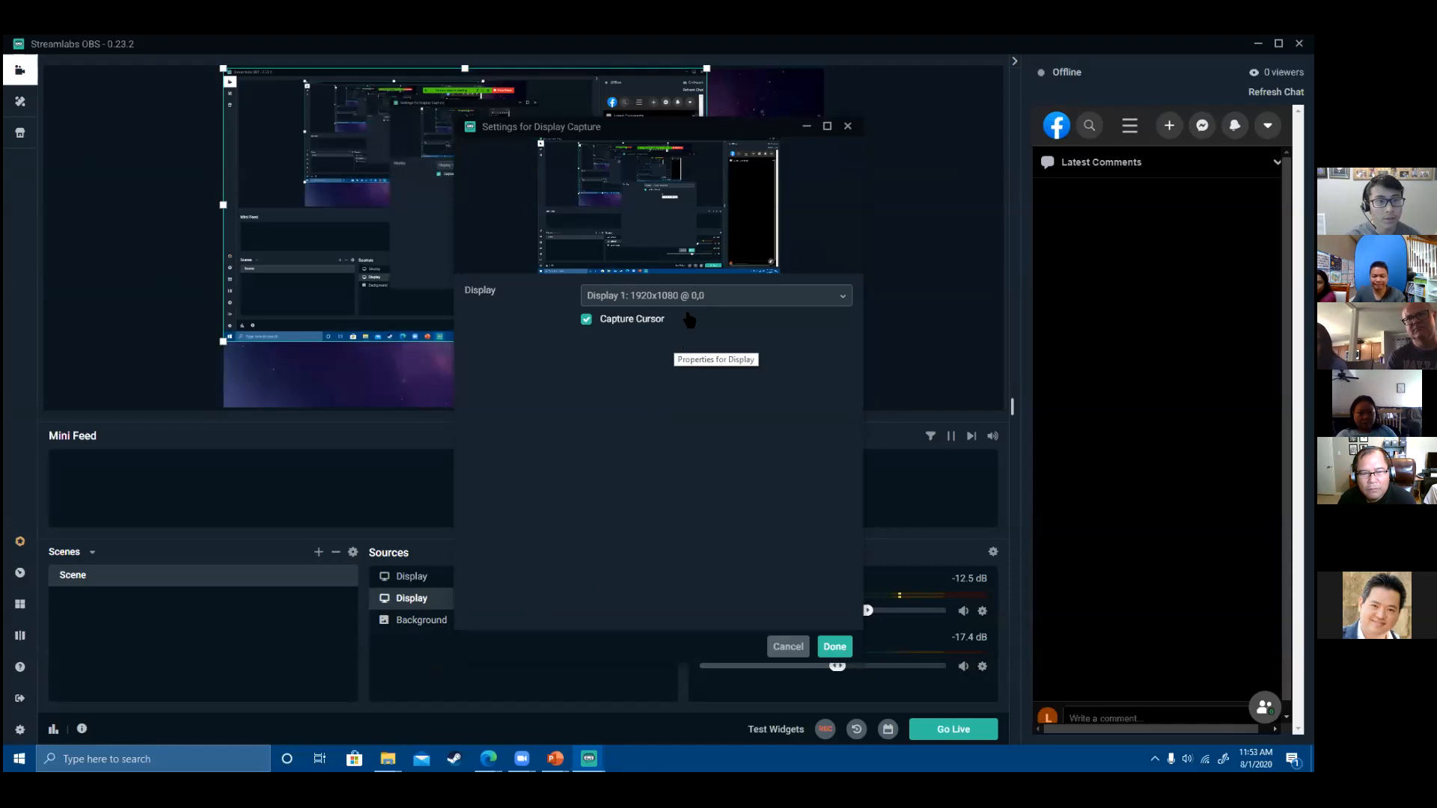
pyautogui.click(849, 126)
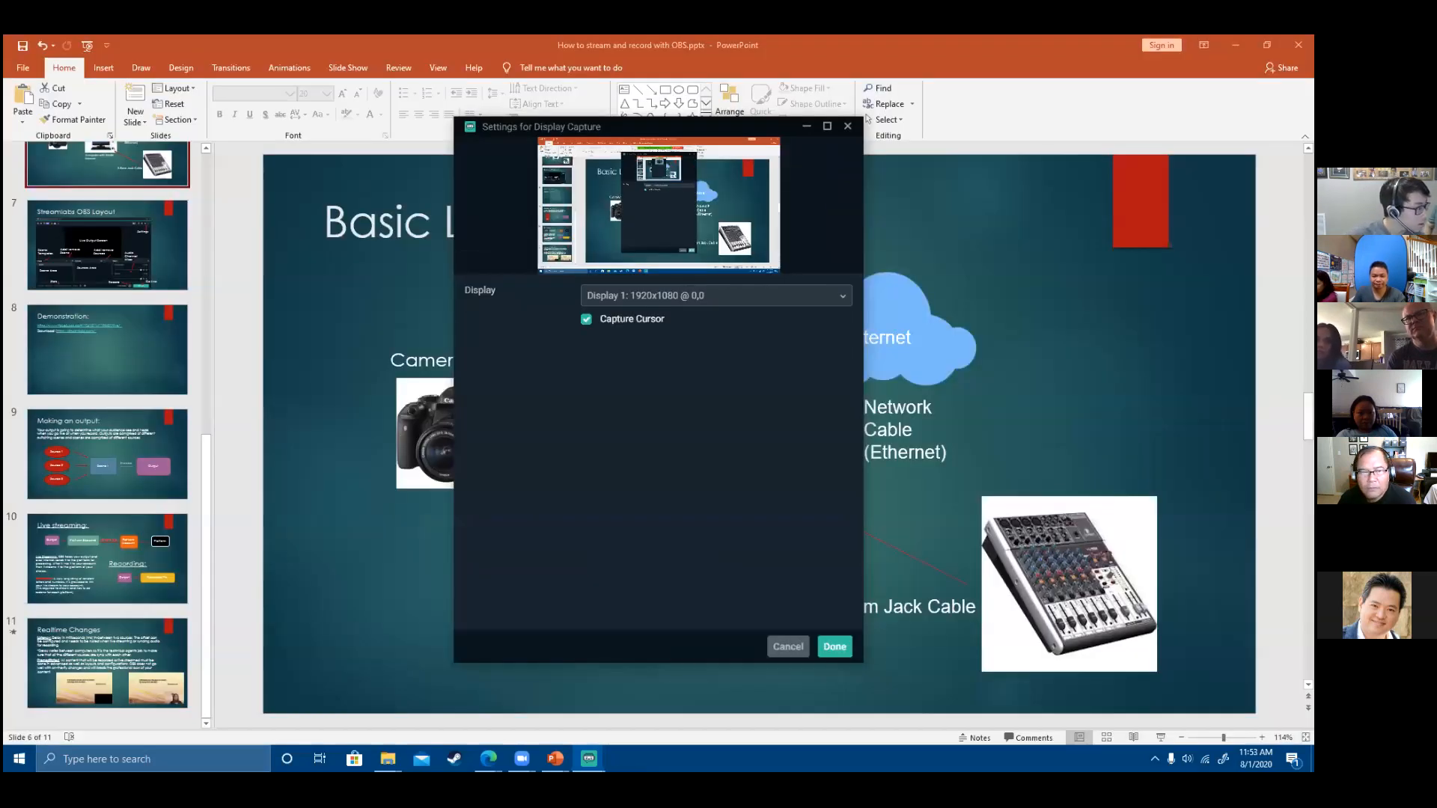
pyautogui.click(784, 305)
pyautogui.click(749, 479)
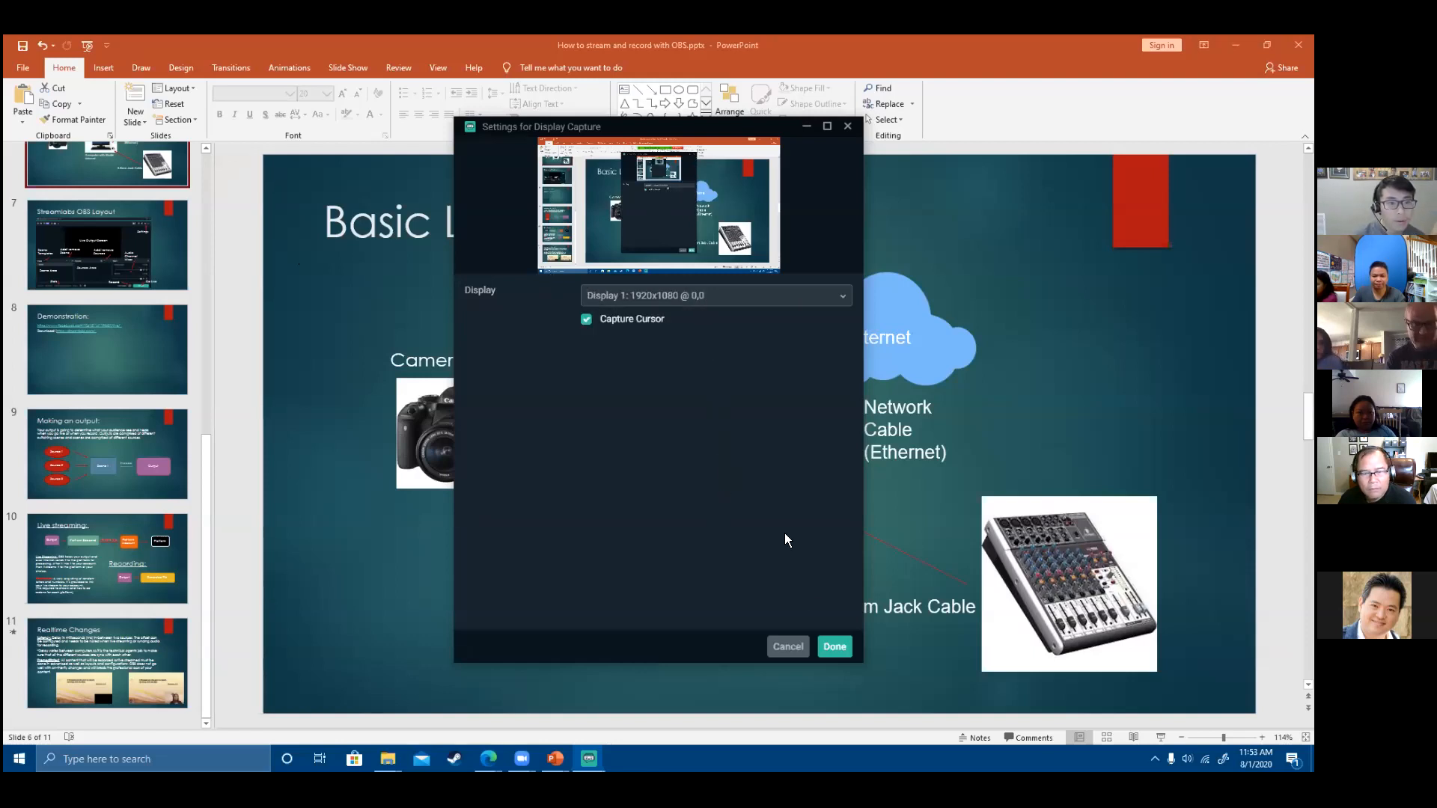
pyautogui.click(777, 648)
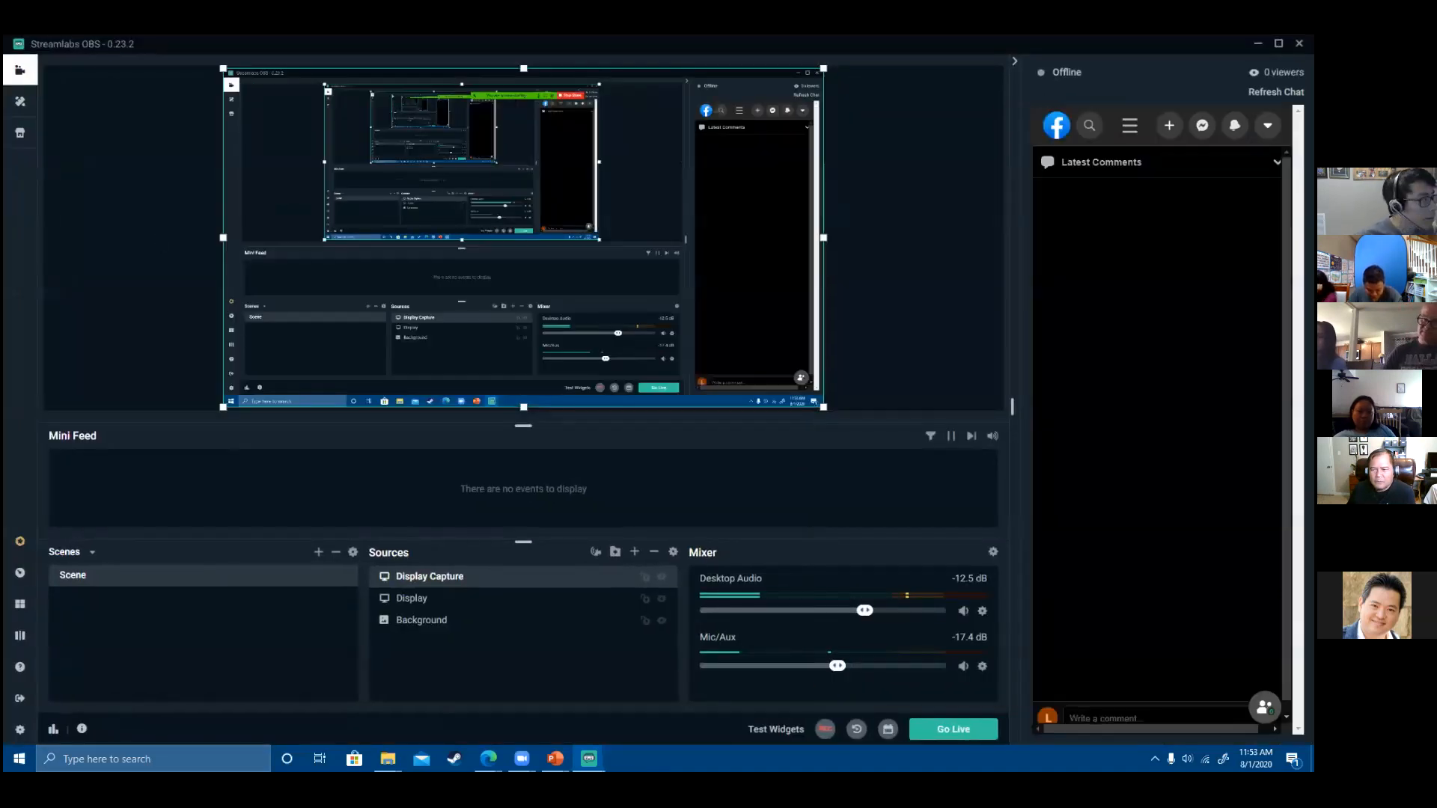
# - Shrink the screen capture to the upper left and layer it beneath the webcam tile
pyautogui.doubleClick(721, 192)
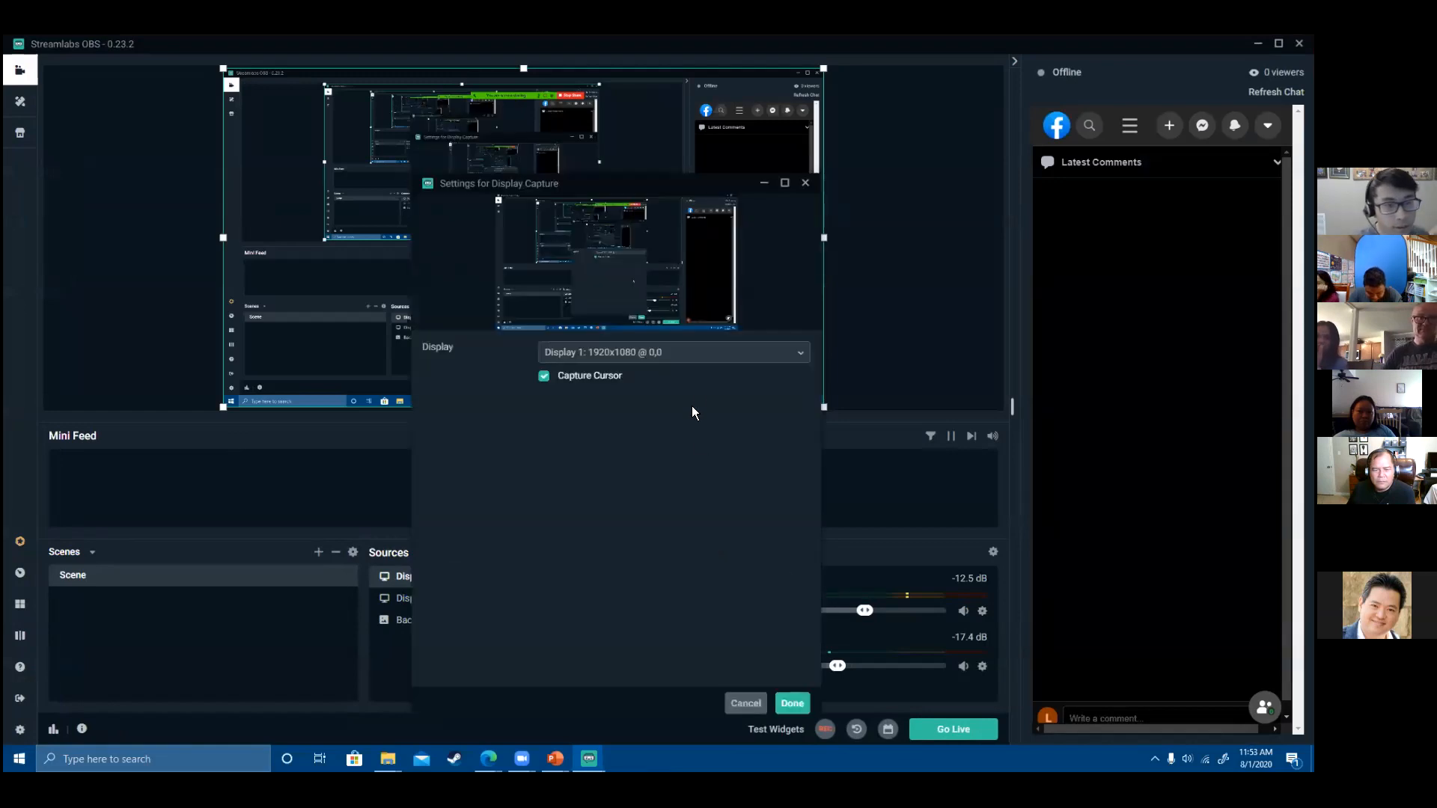
pyautogui.click(791, 703)
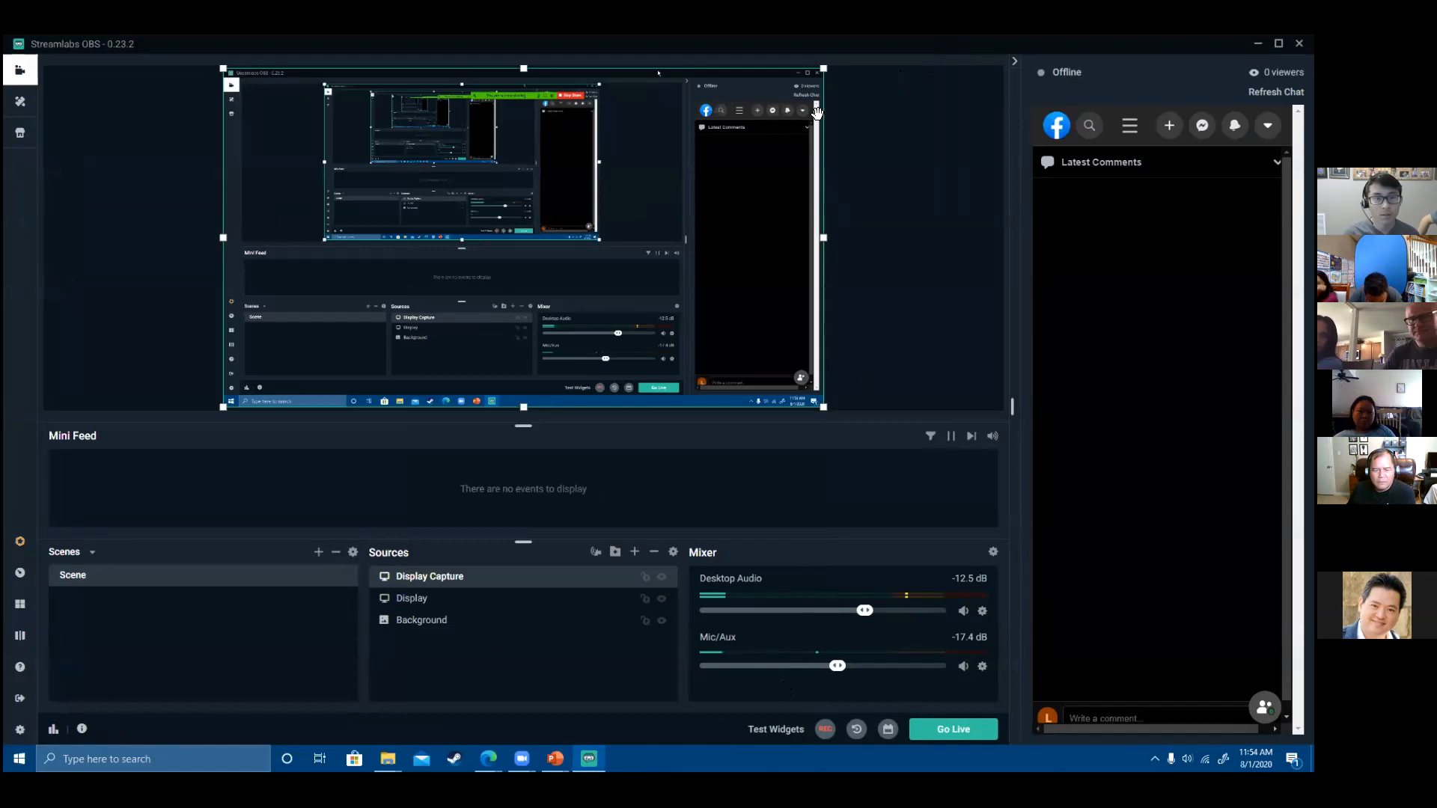
pyautogui.moveTo(831, 424); pyautogui.dragTo(716, 359)
pyautogui.moveTo(504, 581); pyautogui.dragTo(492, 610)
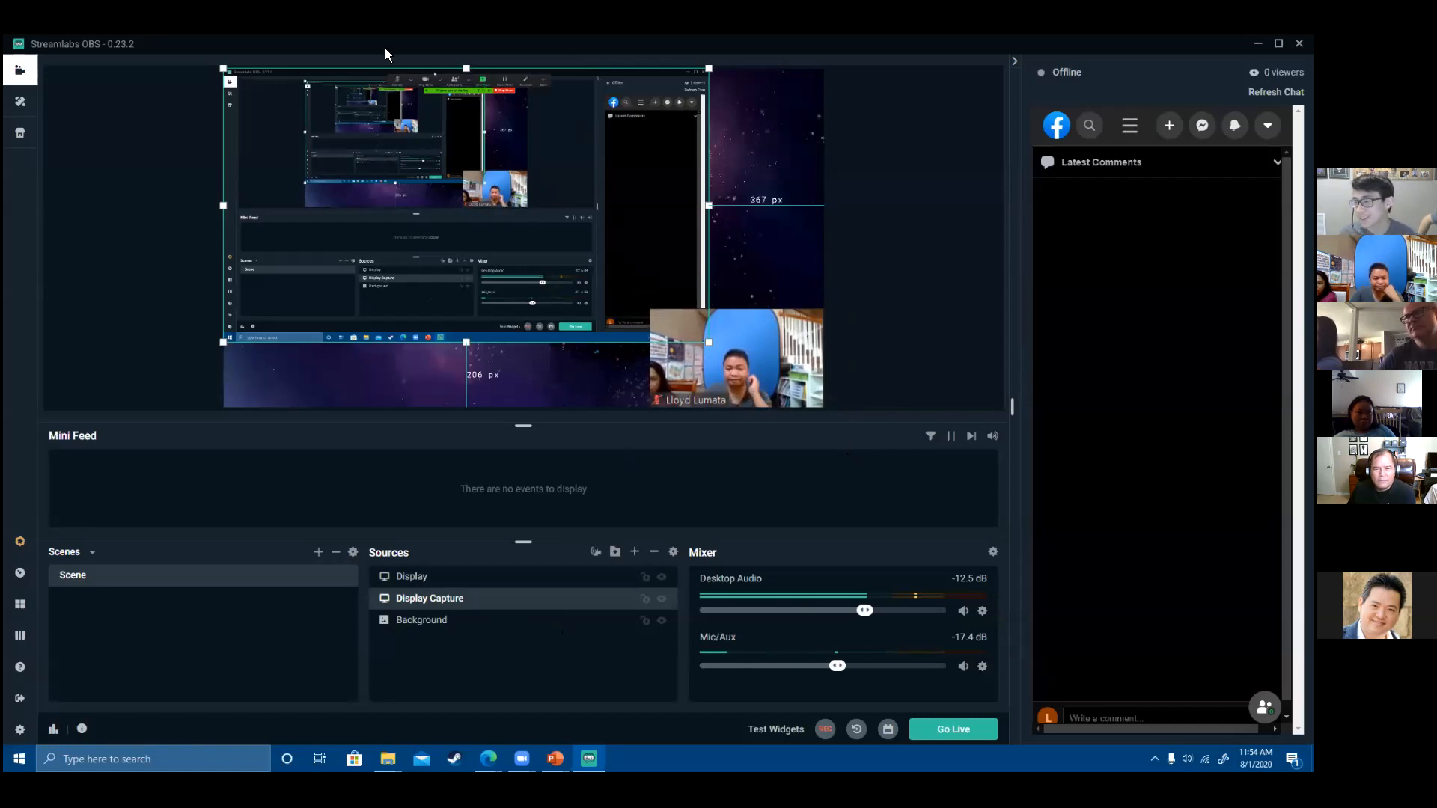
pyautogui.hotkey('alt', 'Tab')
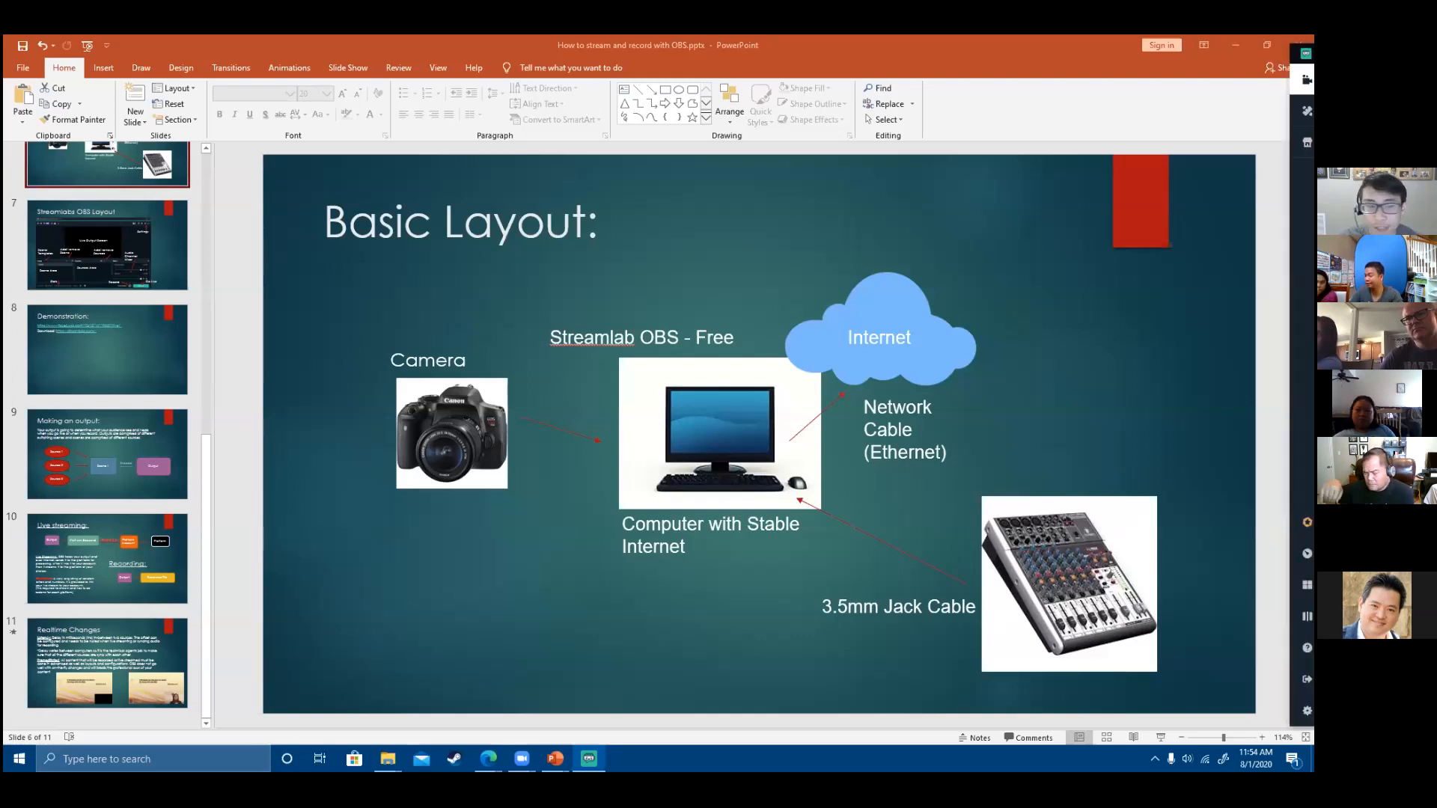
pyautogui.hotkey('alt', 'Tab')
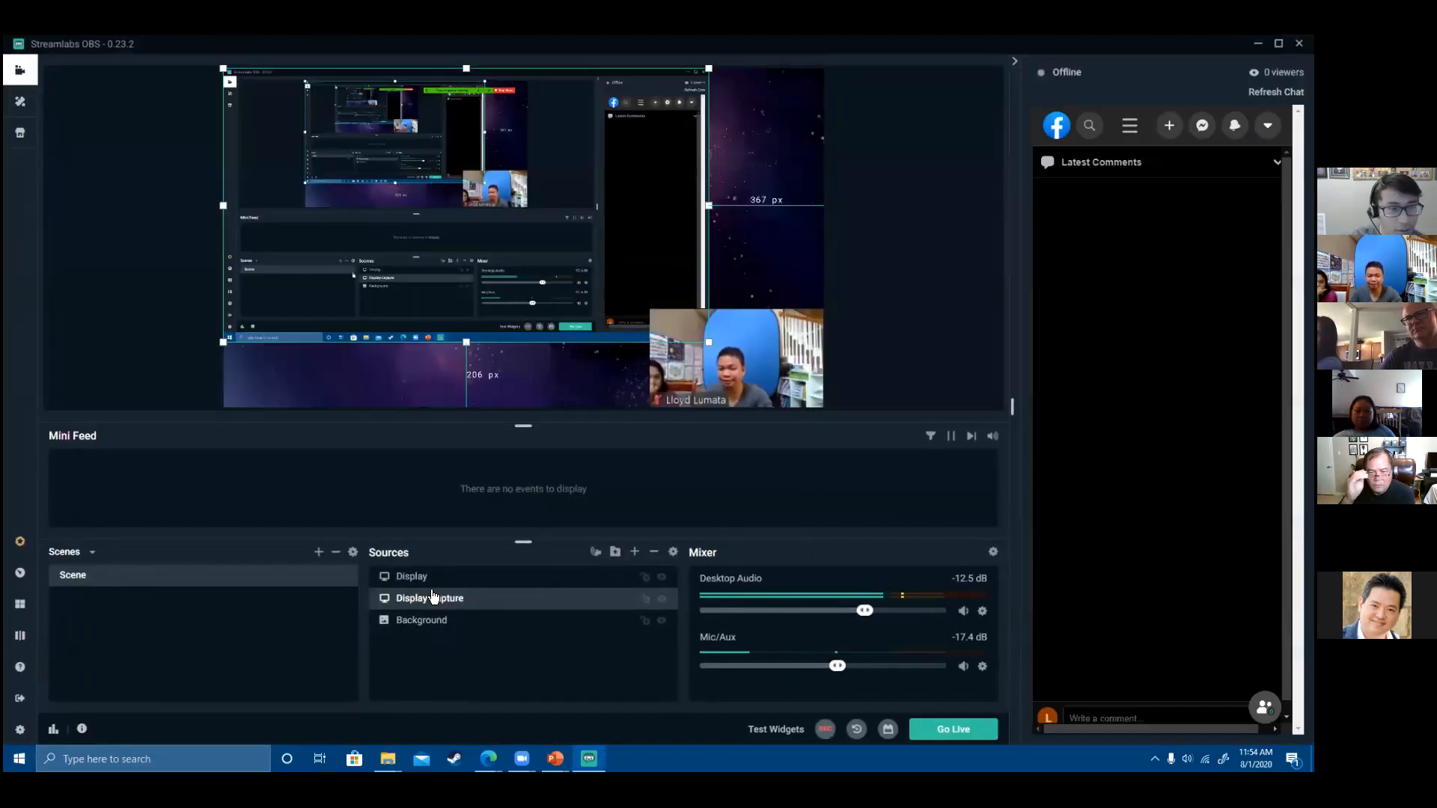
# - Create a Text (GDI+) source named 'Hello World'
pyautogui.click(634, 552)
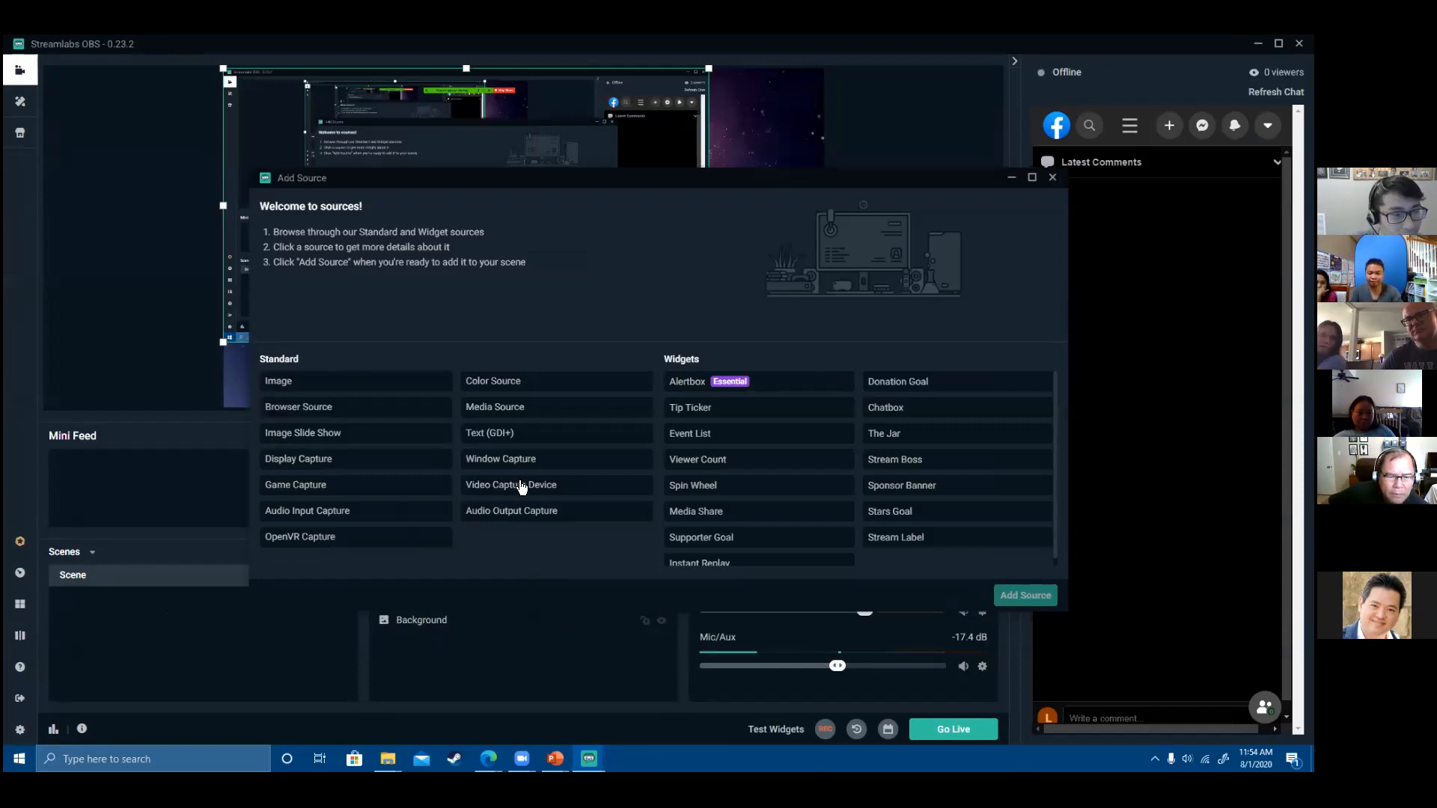
pyautogui.click(524, 434)
pyautogui.click(1025, 595)
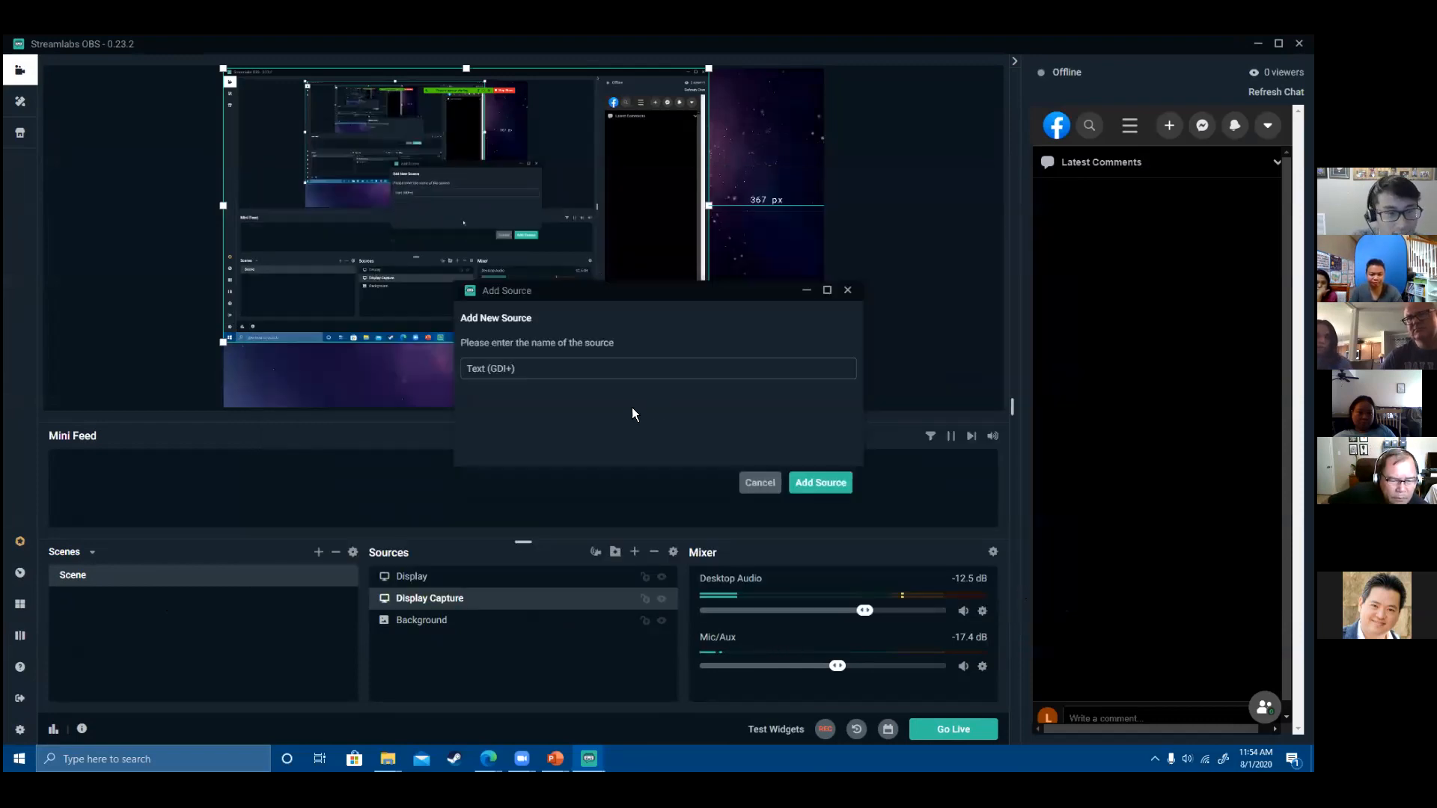
pyautogui.moveTo(632, 378); pyautogui.dragTo(379, 369)
pyautogui.write('H')
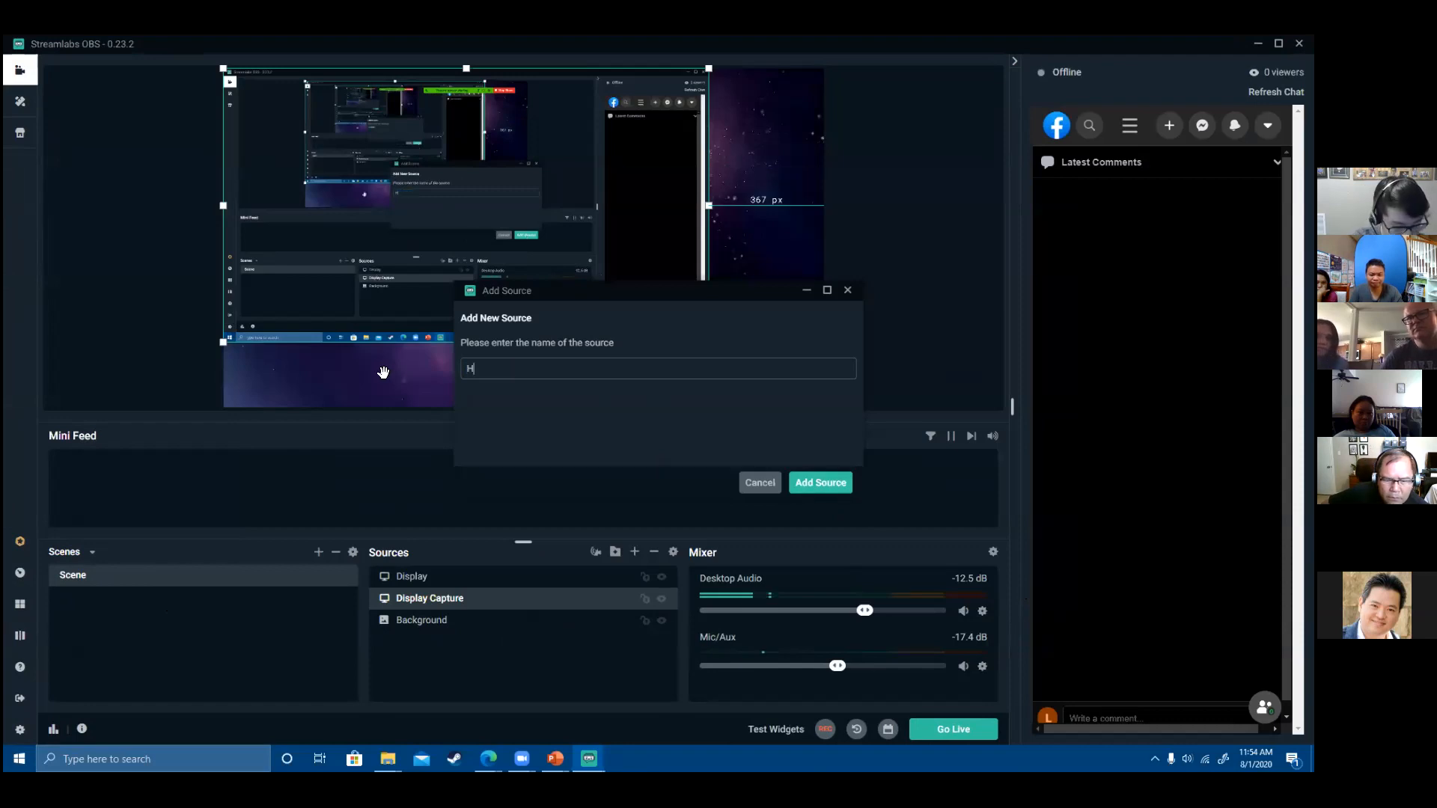
pyautogui.write('ello World')
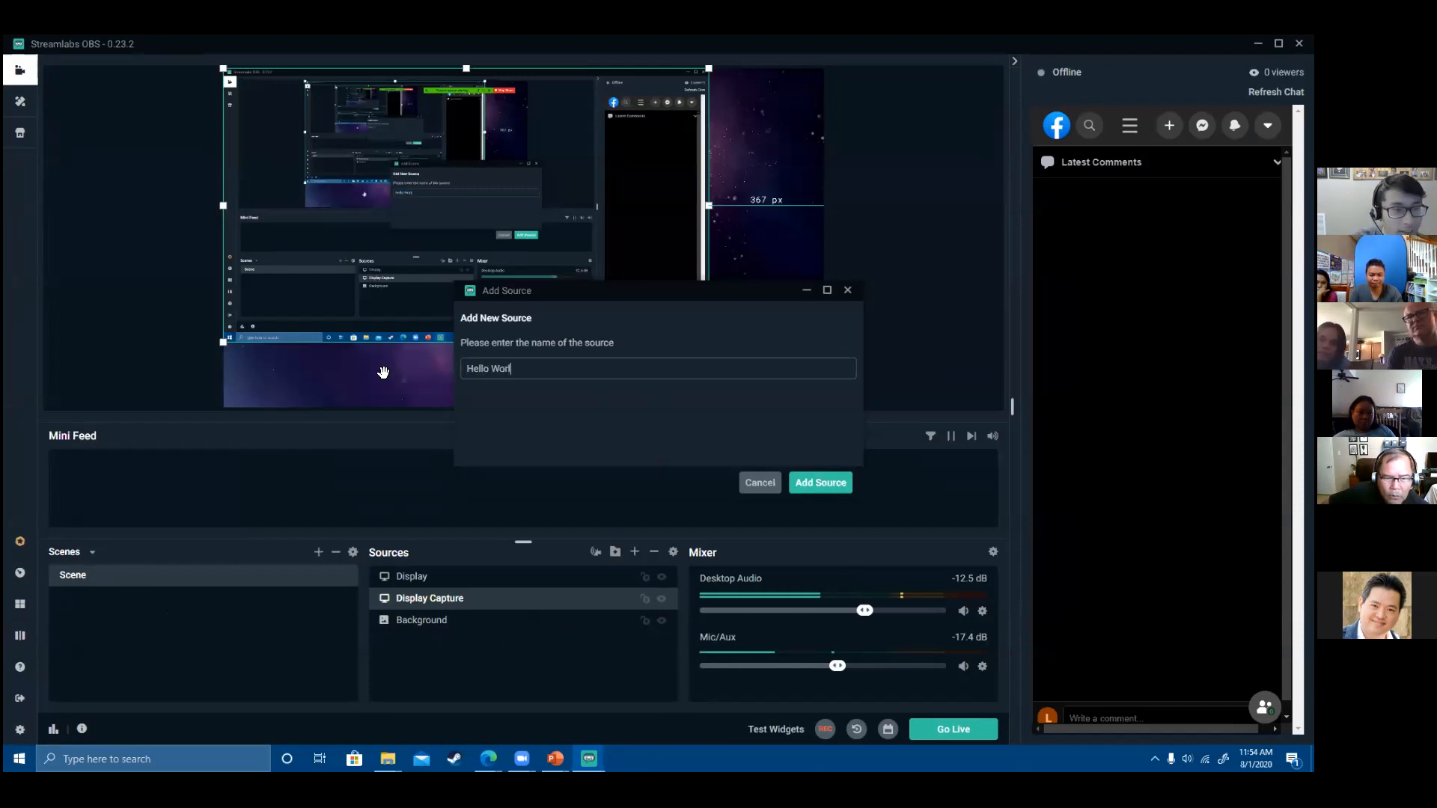
pyautogui.click(819, 484)
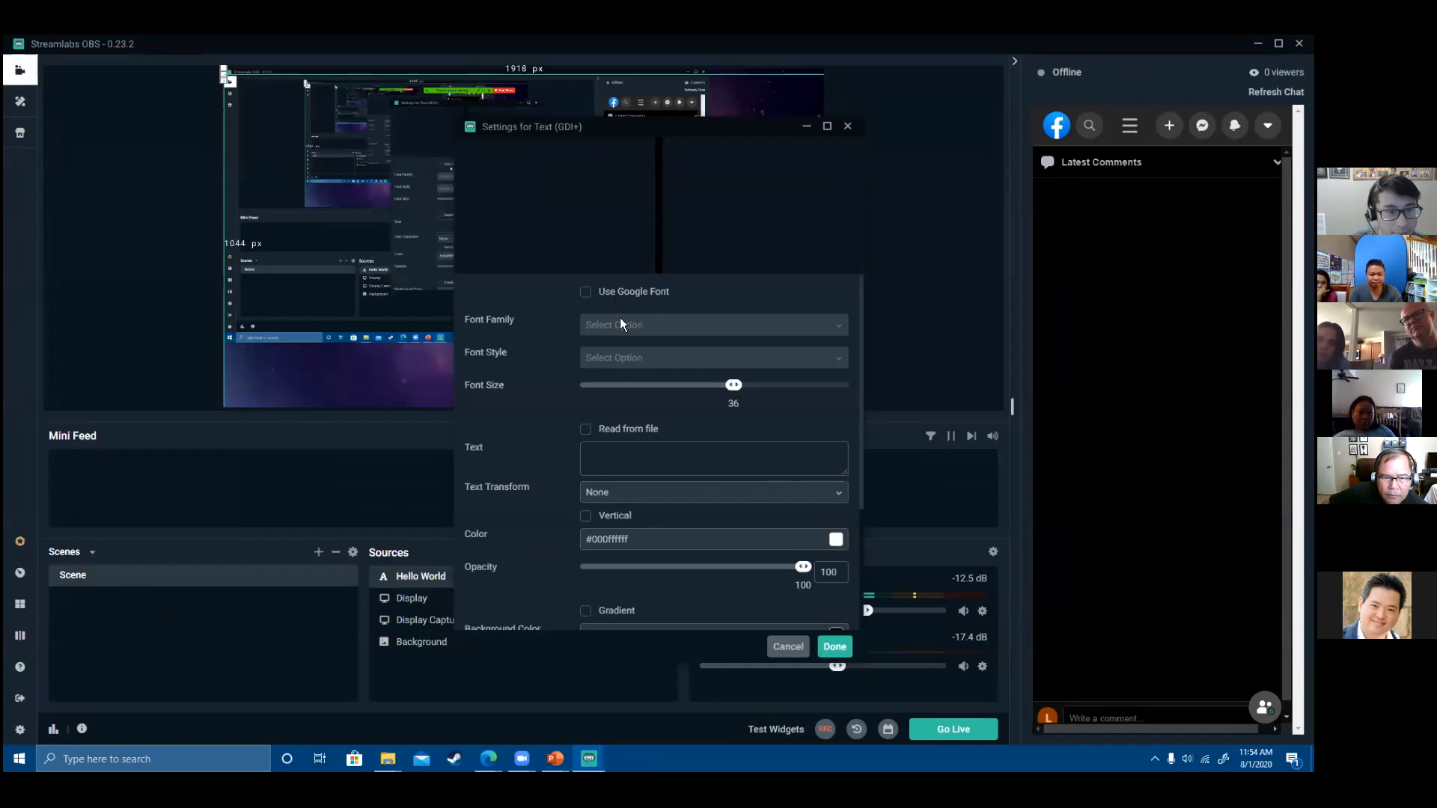
# - Set the text to 'Hello world' and move it near the canvas's lower left
pyautogui.click(635, 455)
pyautogui.write('Helloe')
pyautogui.write(' O')
pyautogui.press('BackSpace')
pyautogui.write('w')
pyautogui.press('BackSpace')
pyautogui.press('BackSpace')
pyautogui.write('world')
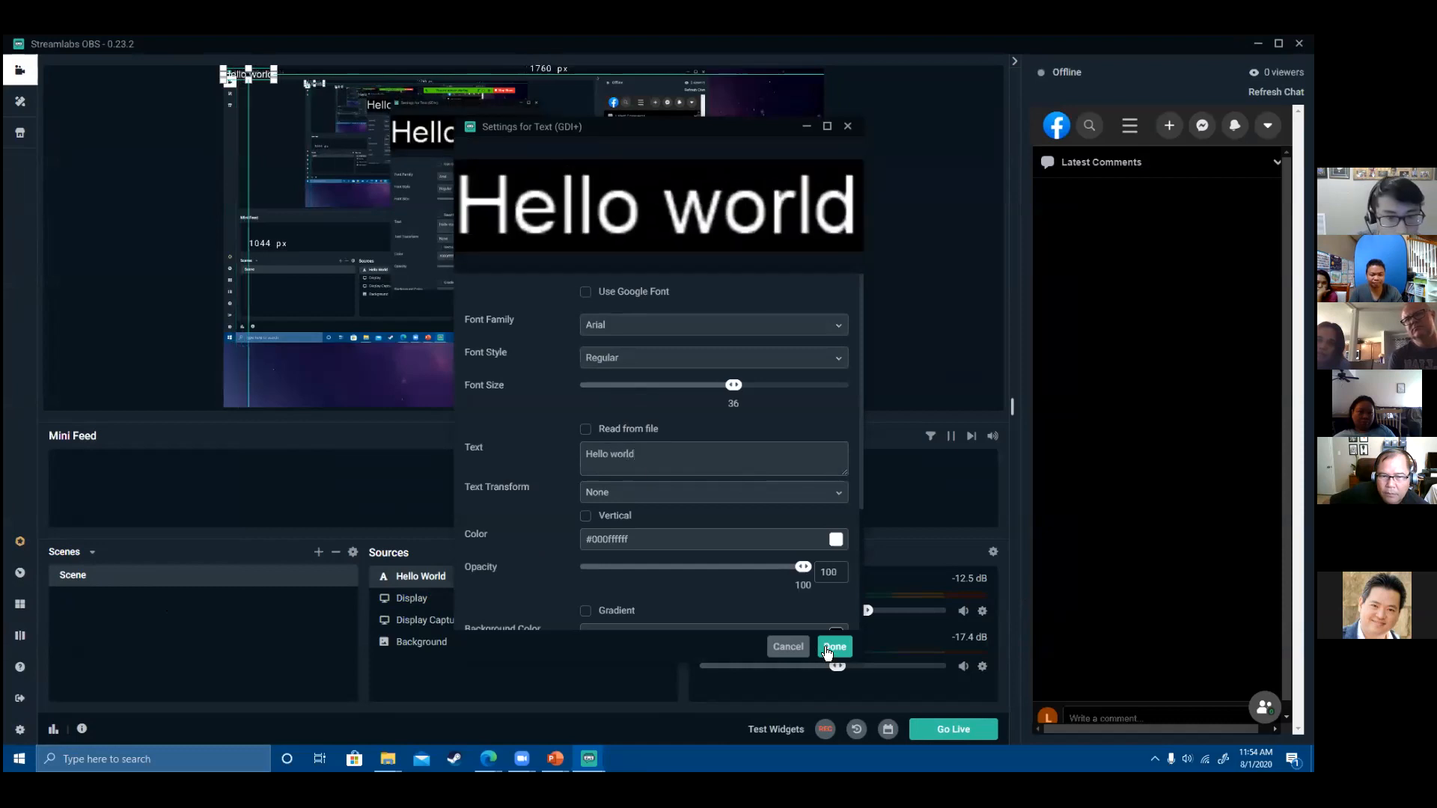
pyautogui.click(828, 652)
pyautogui.moveTo(263, 90); pyautogui.dragTo(318, 359)
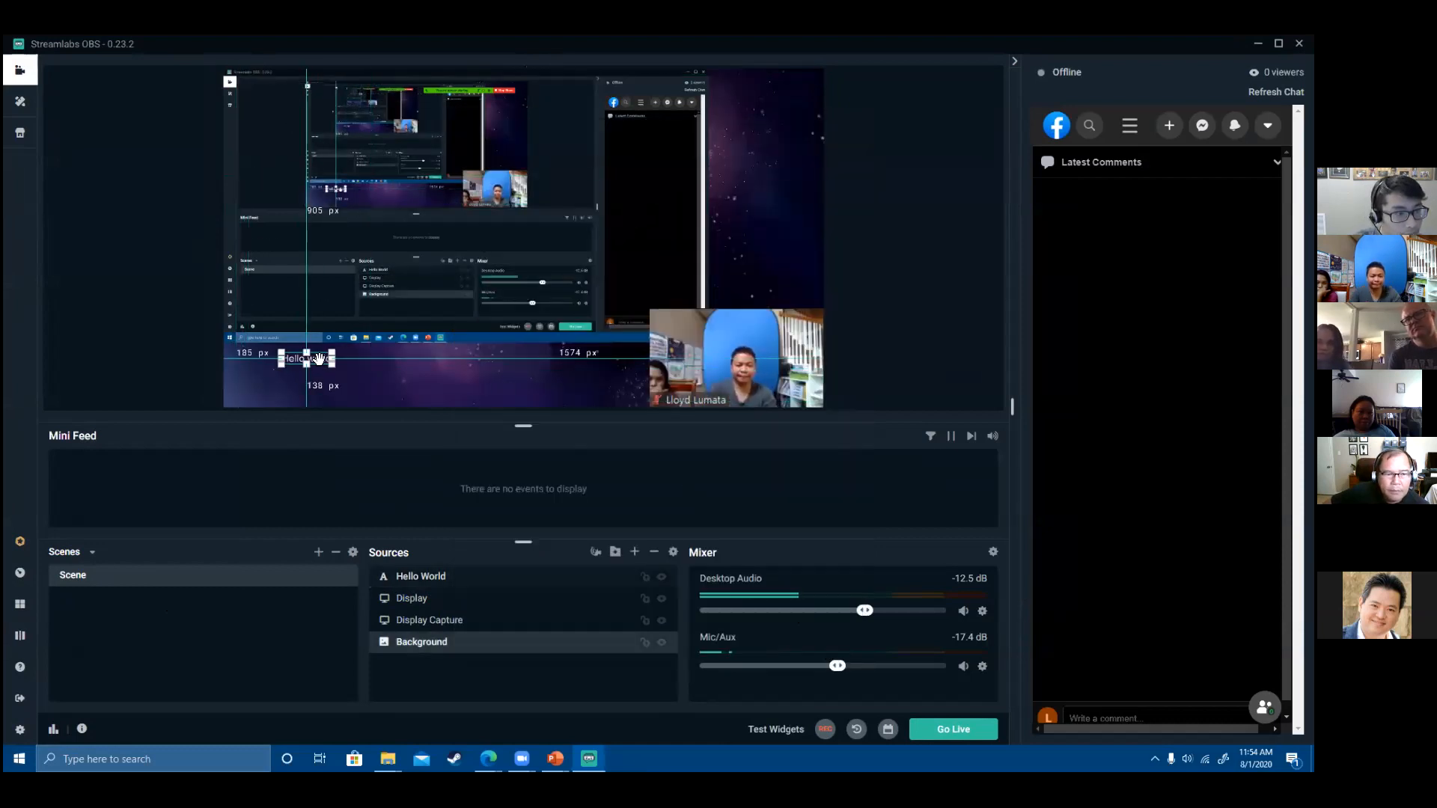
# - Enlarge the Hello world text to font size 288 and center it on the canvas
pyautogui.doubleClick(416, 583)
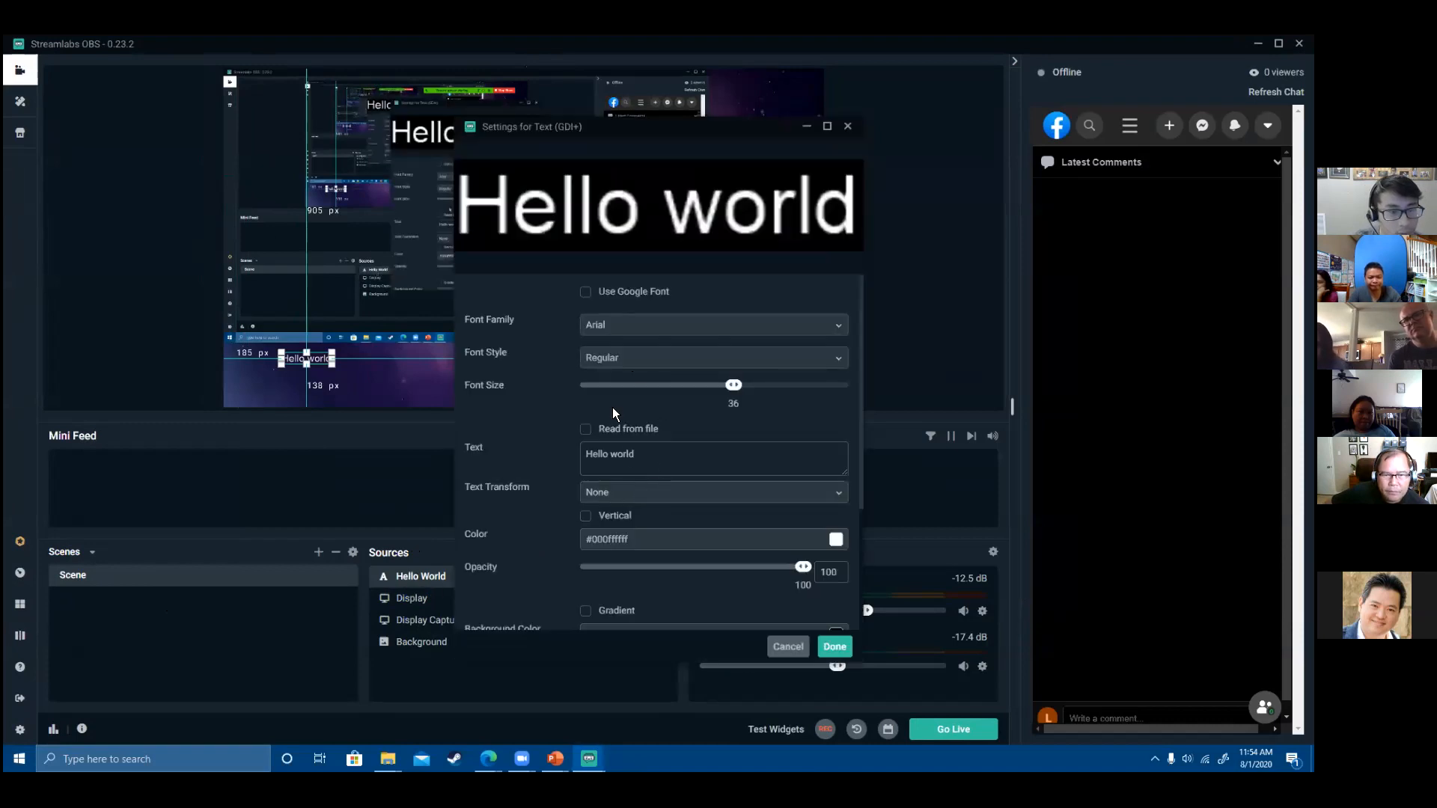
pyautogui.moveTo(733, 385); pyautogui.dragTo(824, 389)
pyautogui.click(837, 645)
pyautogui.moveTo(452, 394); pyautogui.dragTo(588, 394)
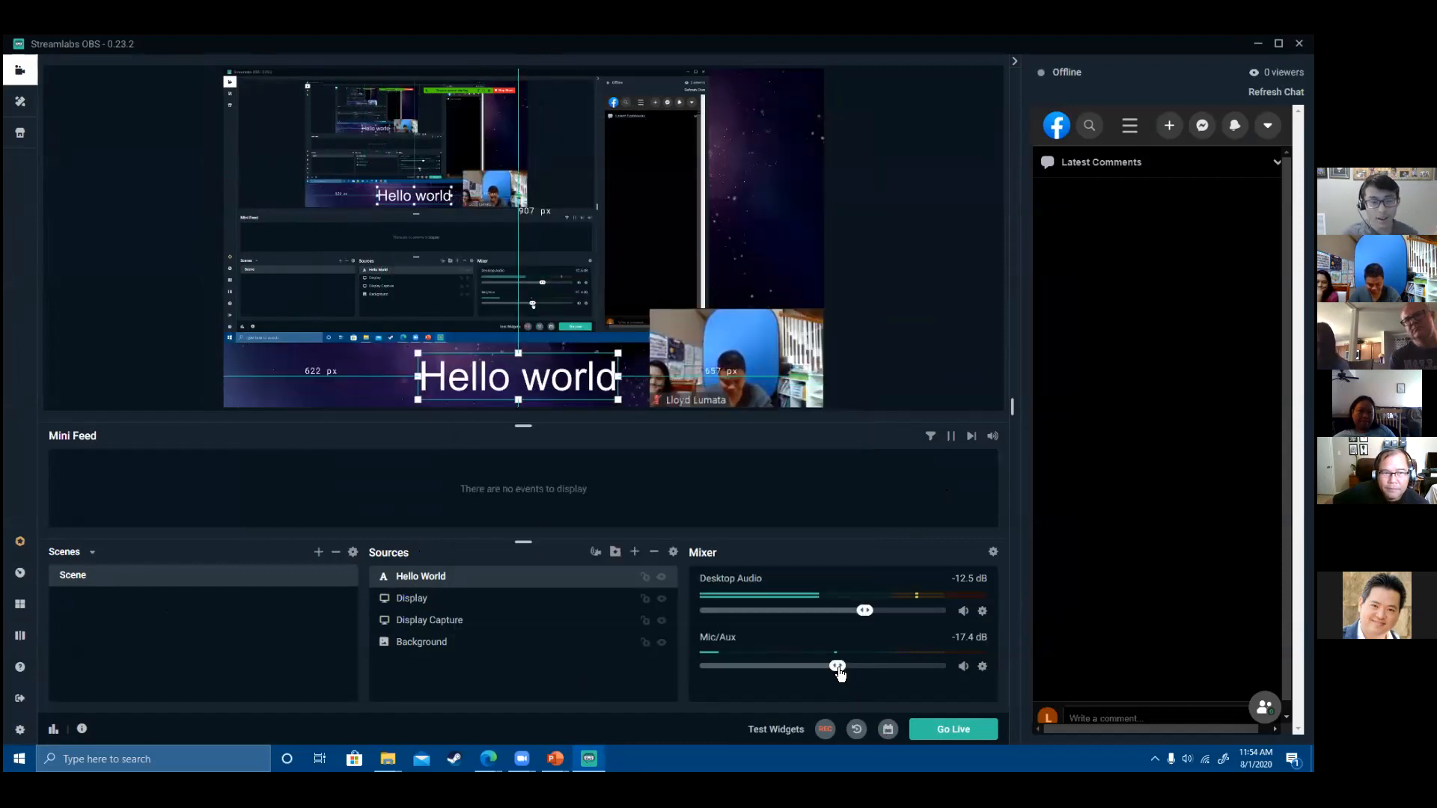
# - Turn the microphone down to -Inf dB and start the Facebook live stream
pyautogui.moveTo(838, 671); pyautogui.dragTo(700, 667)
pyautogui.click(422, 642)
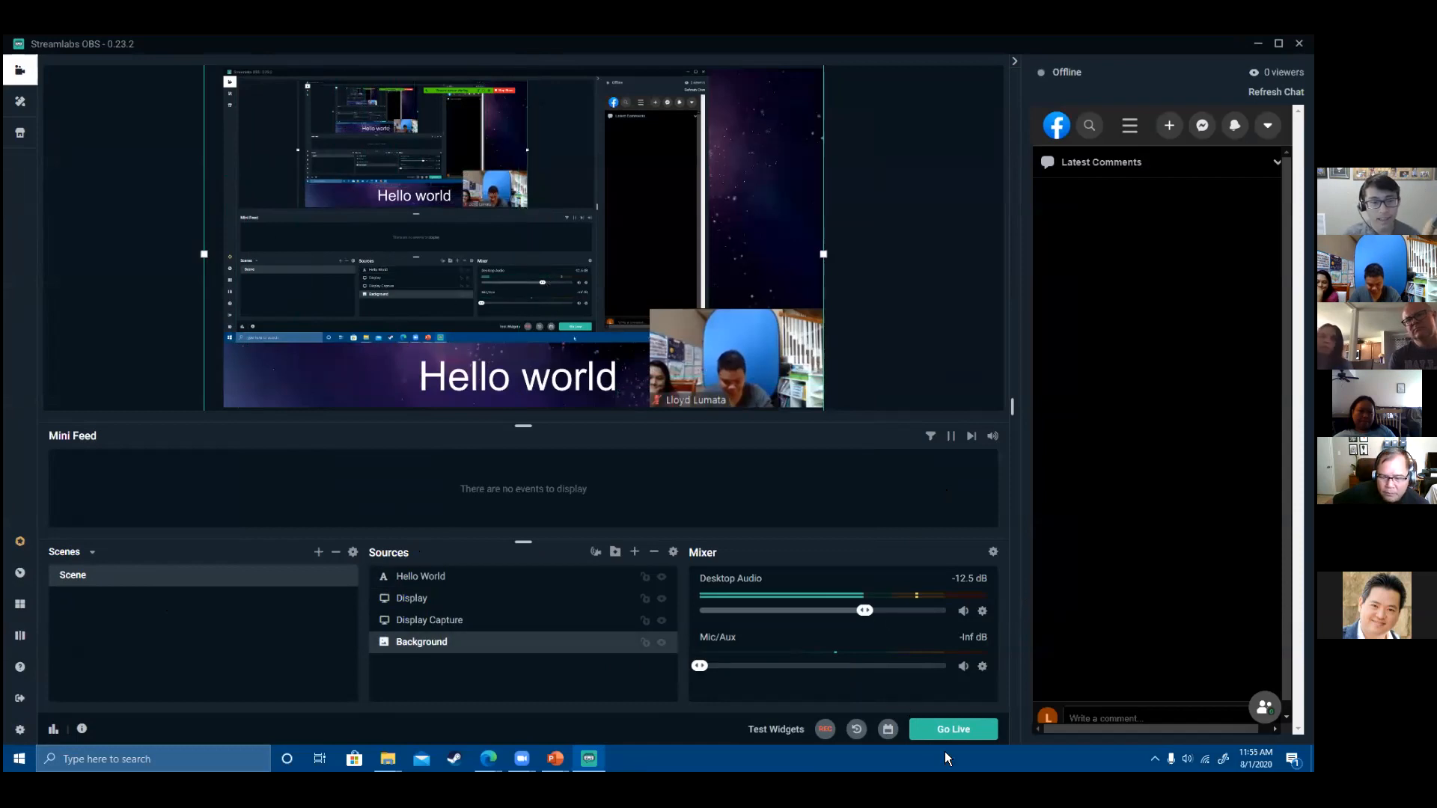
pyautogui.click(953, 729)
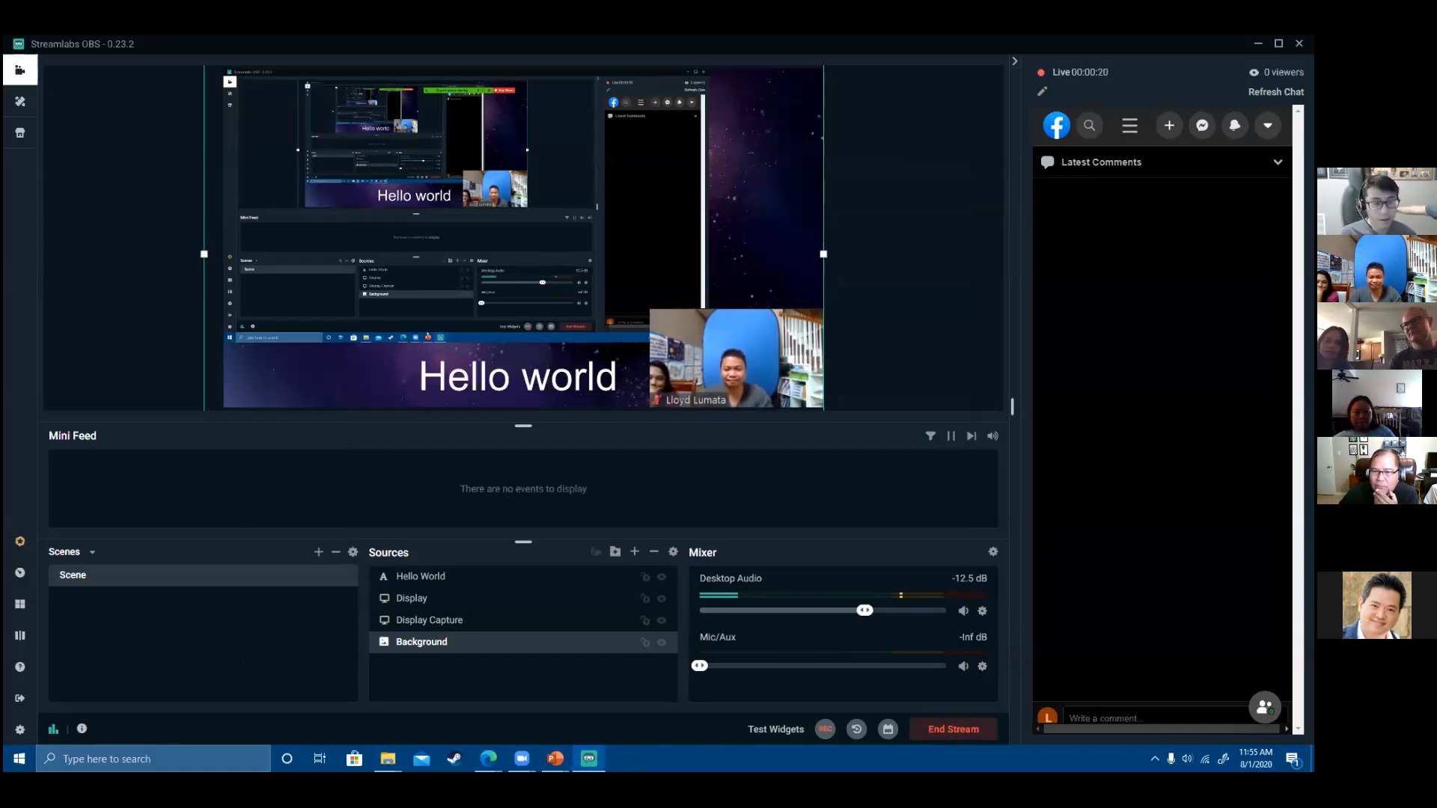
# - Open the Live Streaming 2 Facebook page in the browser and restore its window
pyautogui.moveTo(489, 759)
pyautogui.click(416, 692)
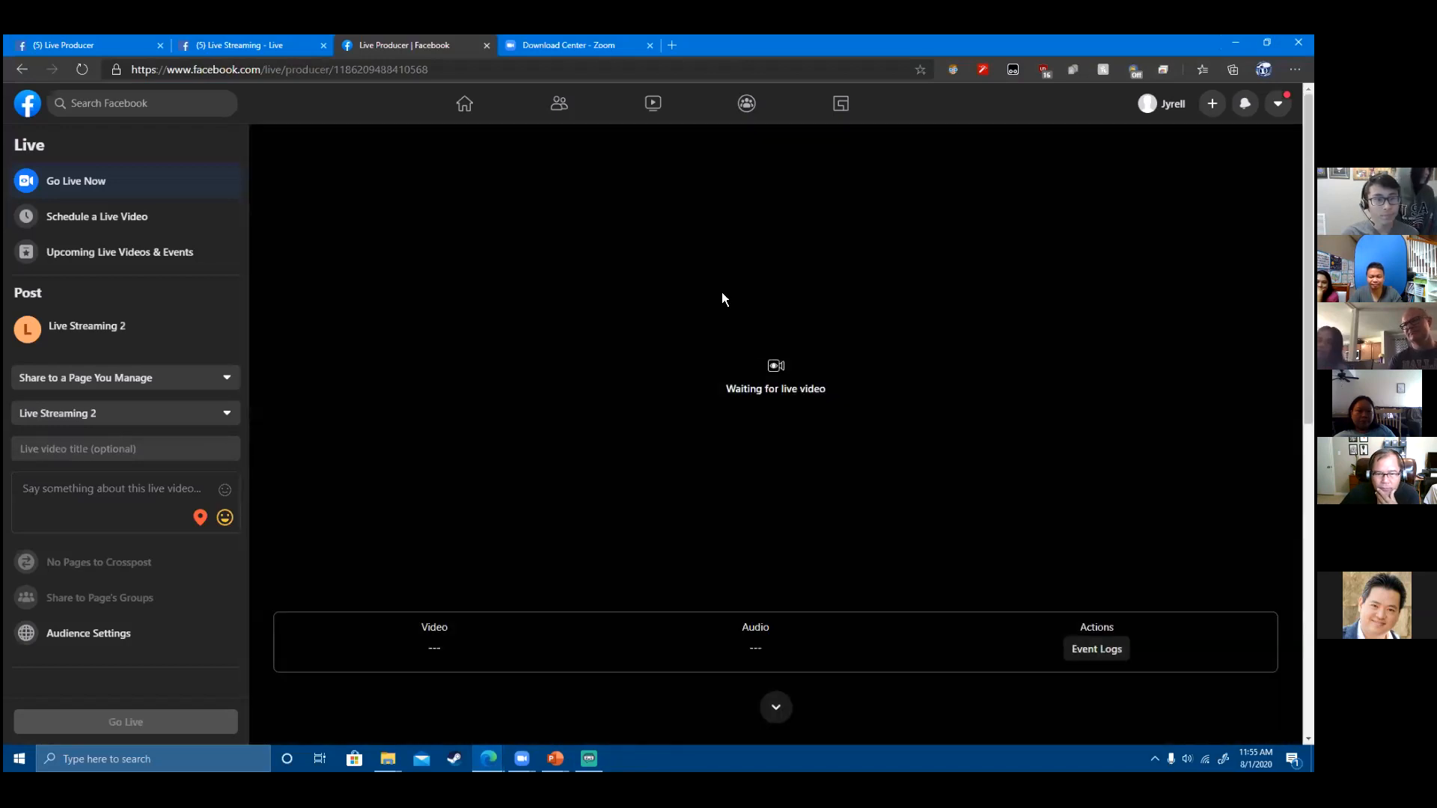
pyautogui.click(465, 105)
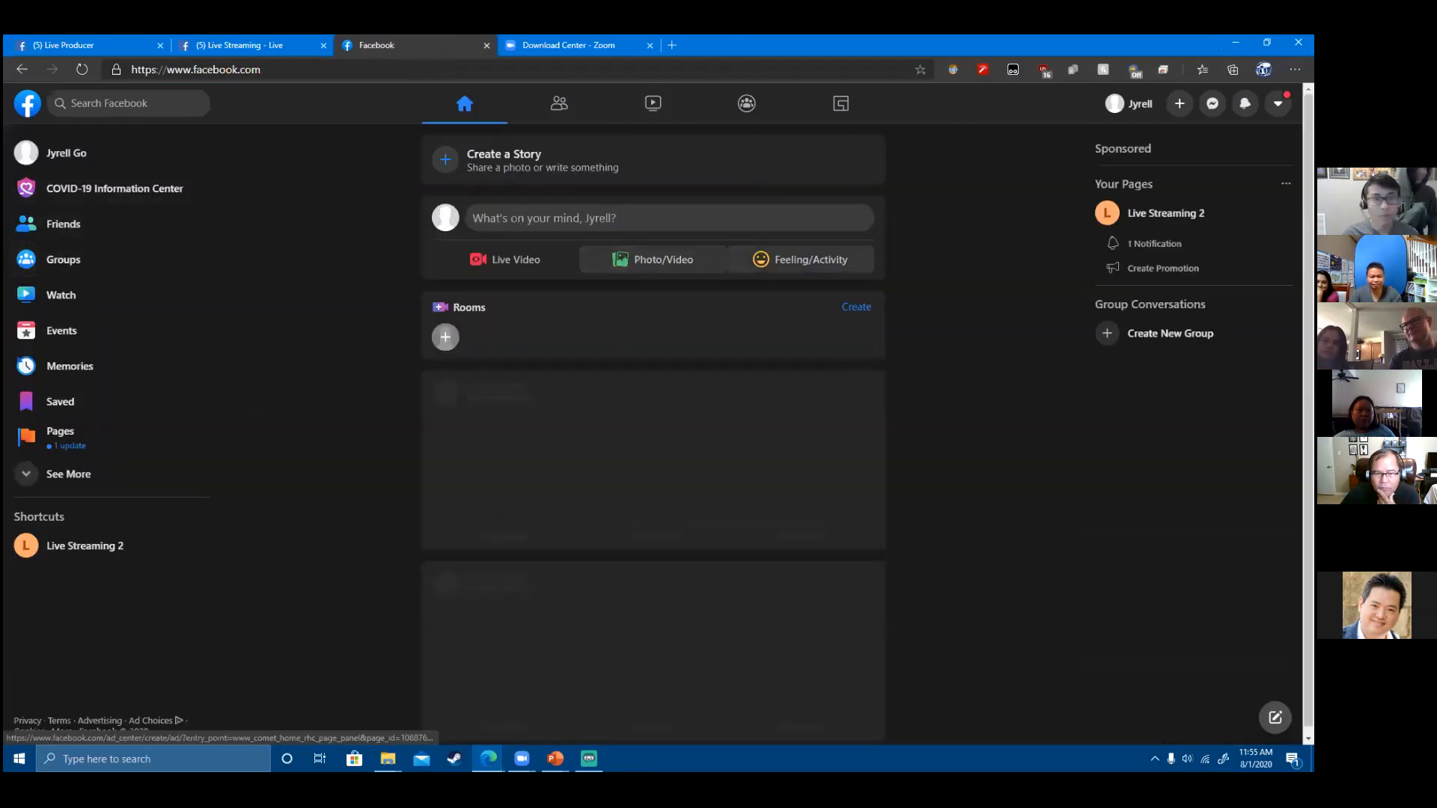
pyautogui.click(1166, 214)
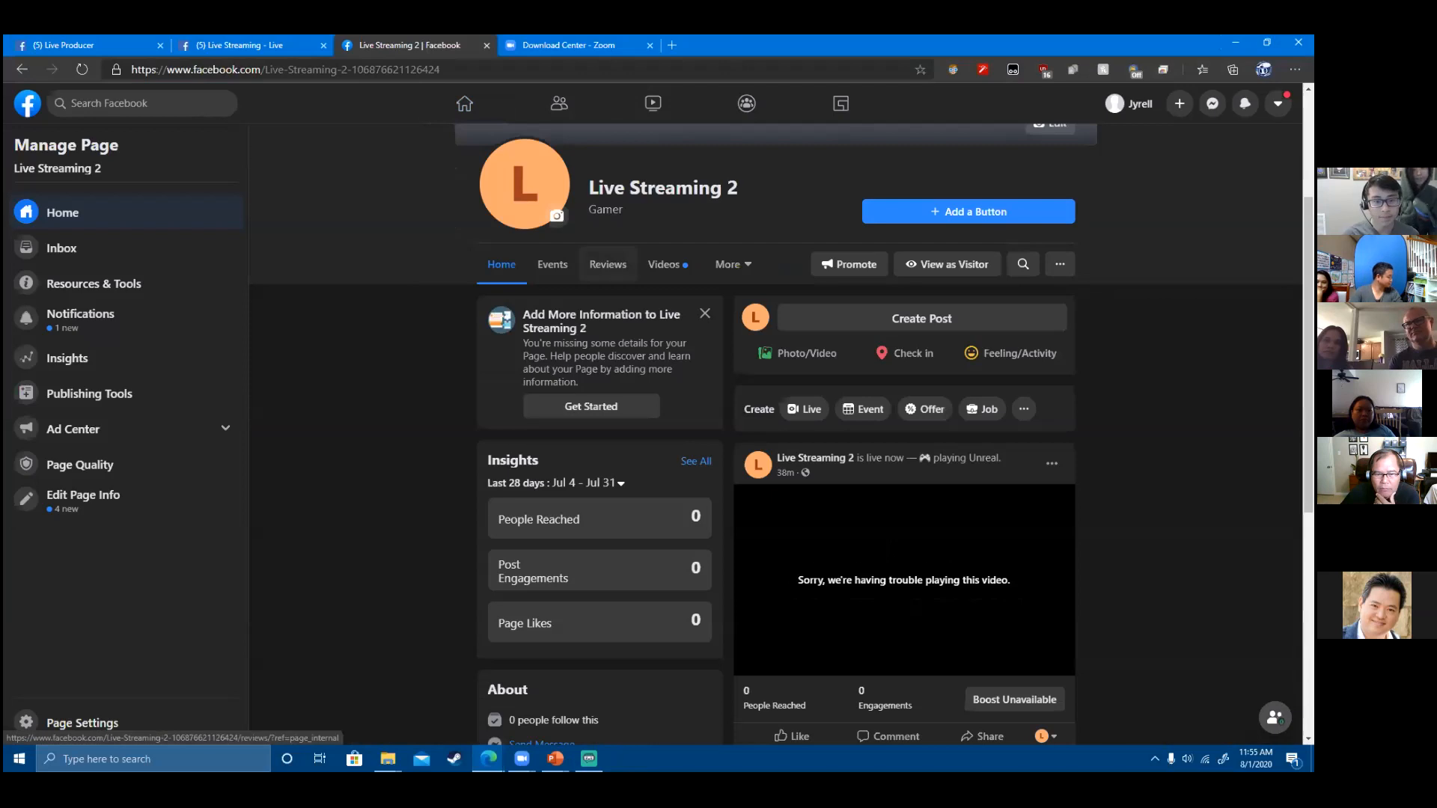
pyautogui.doubleClick(1084, 49)
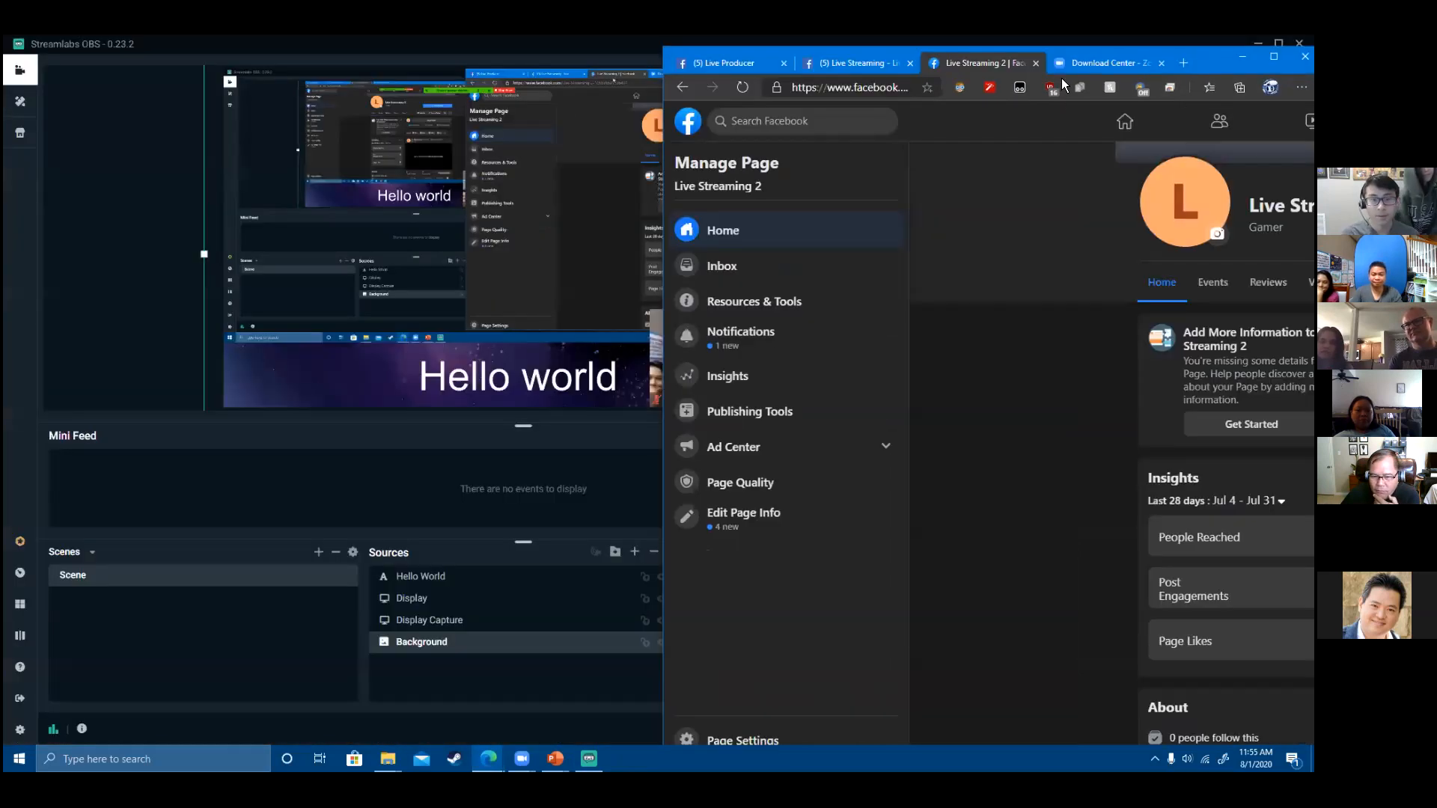
# - Return to Streamlabs OBS and end the Facebook stream
pyautogui.hotkey('alt', 'Tab')
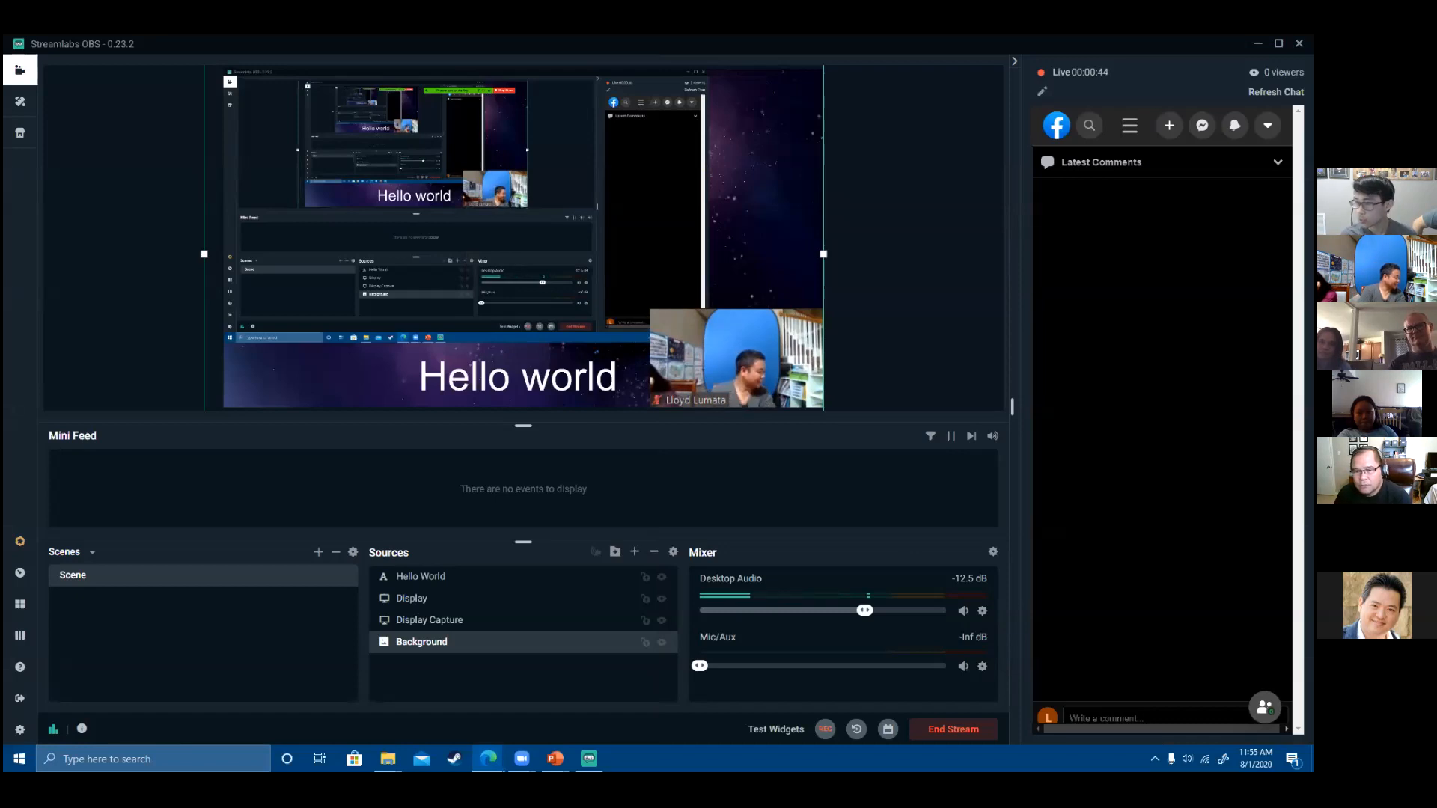
pyautogui.click(945, 739)
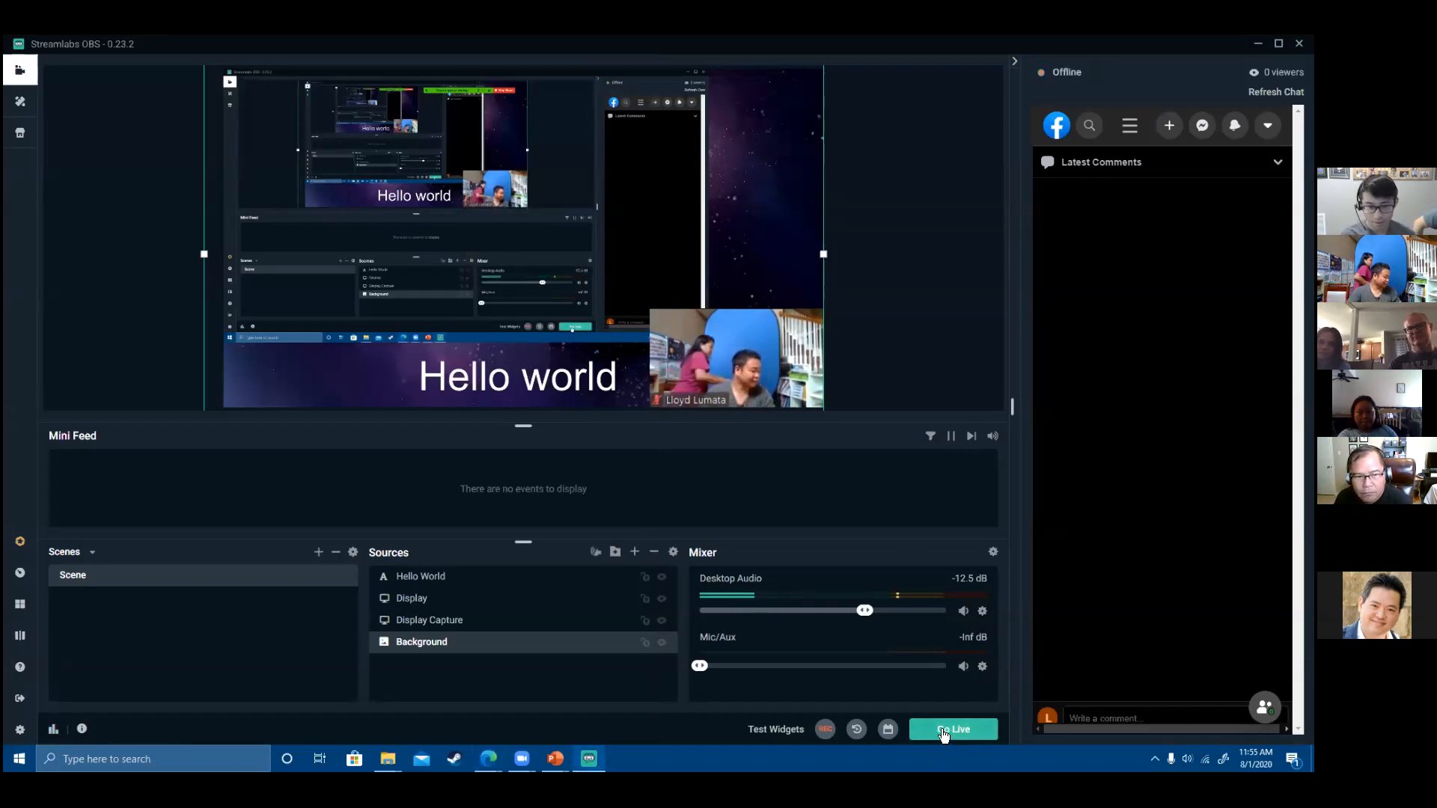
# - Try Confirm & Go Live again and dismiss the streaming error
pyautogui.click(947, 730)
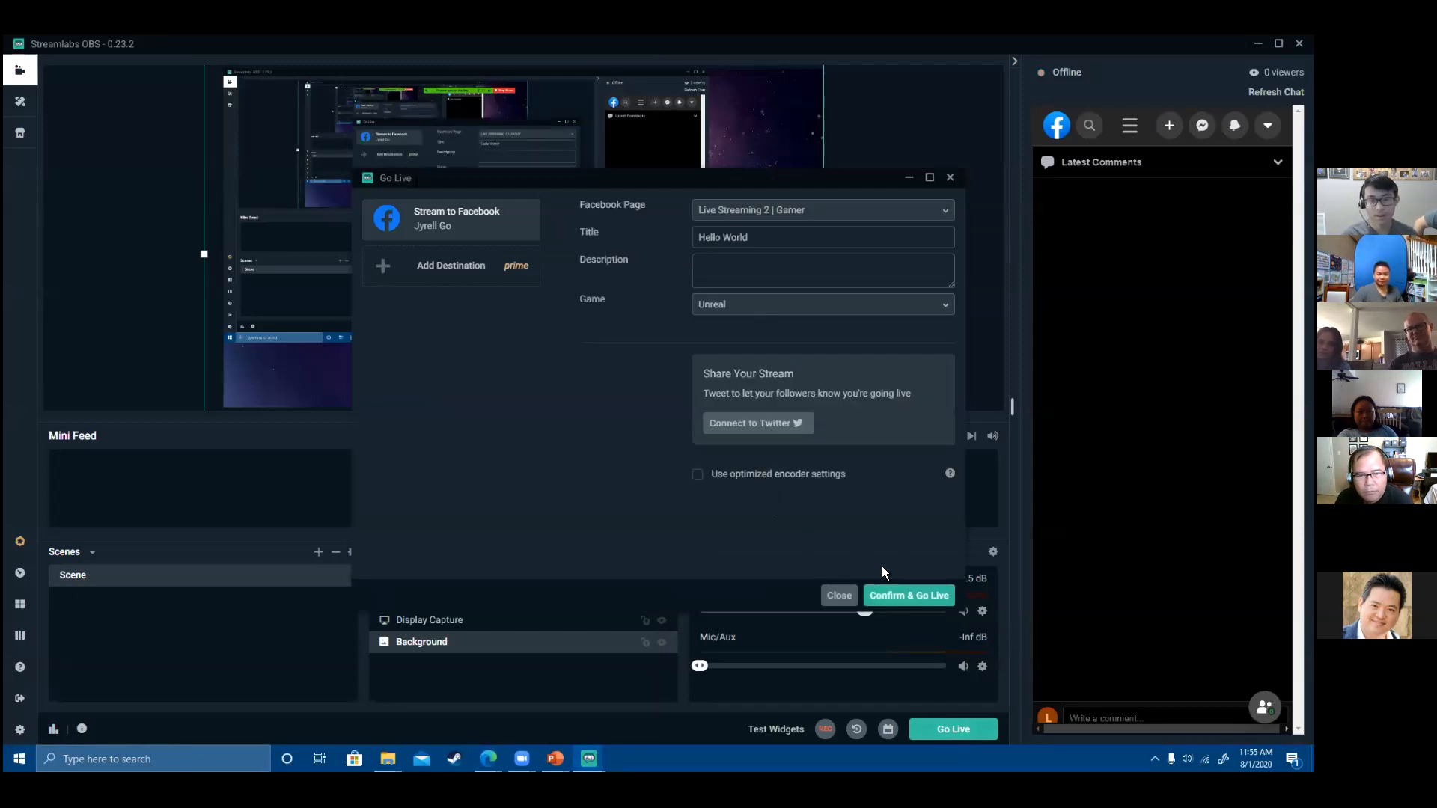
pyautogui.click(897, 594)
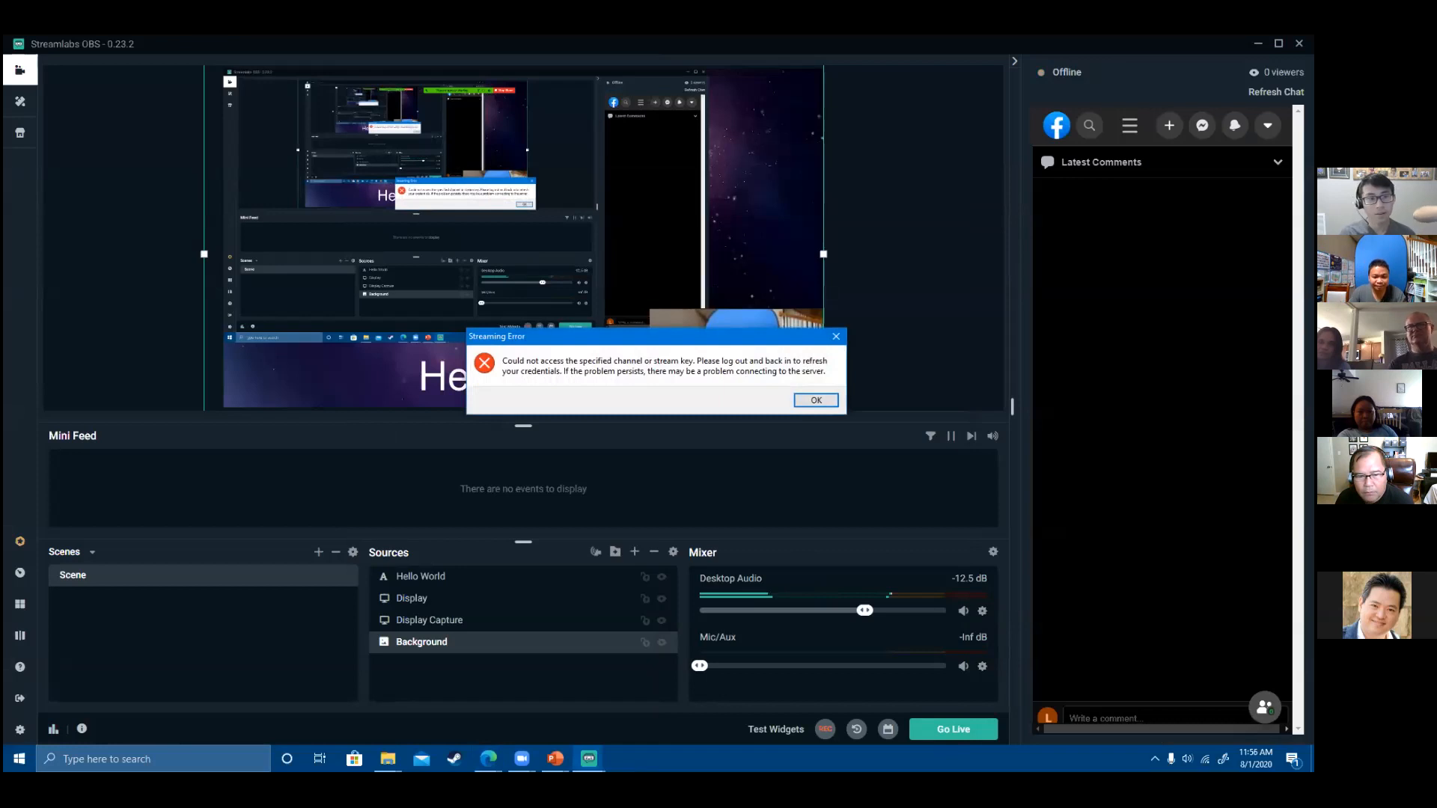
pyautogui.click(818, 403)
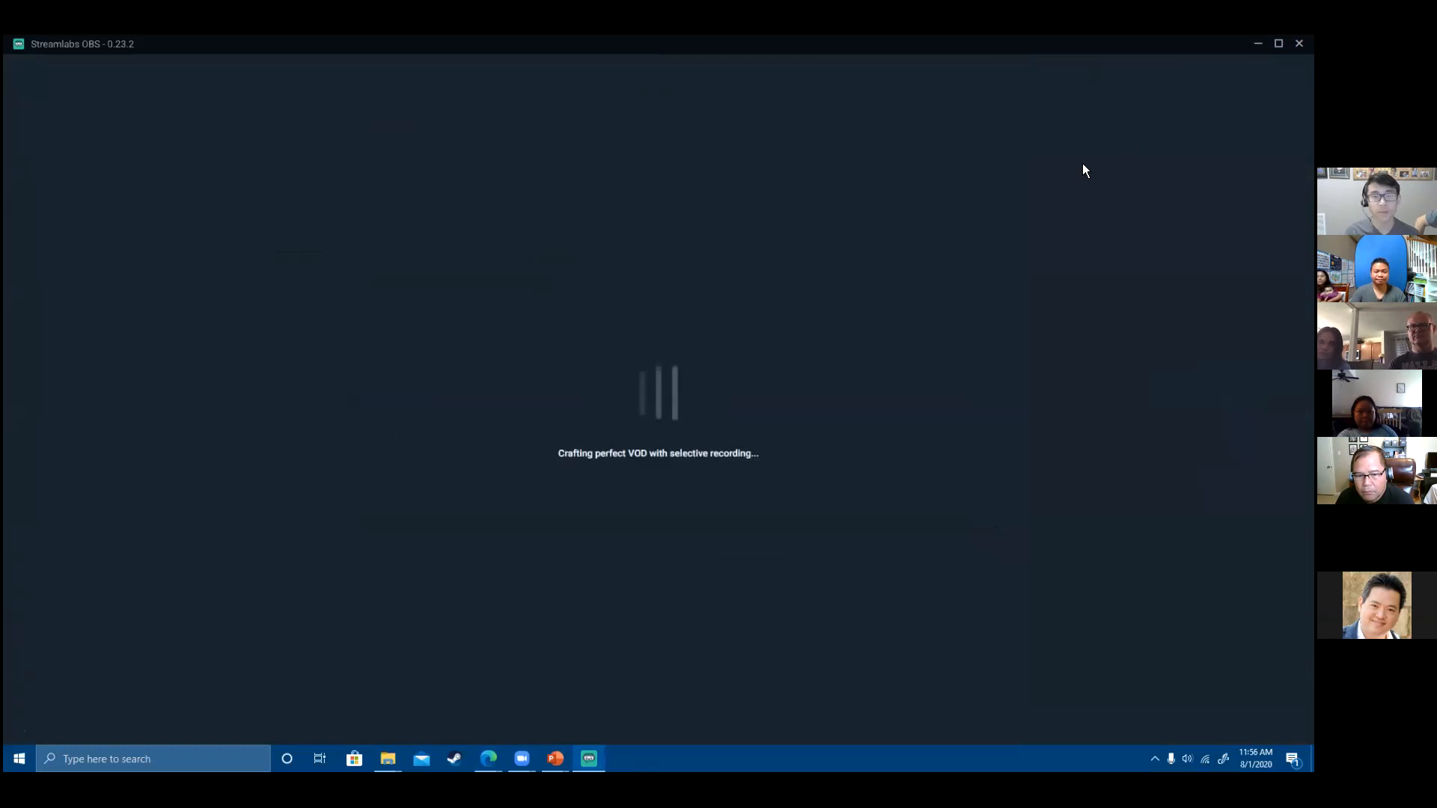
# - Close and relaunch Streamlabs OBS from the desktop, then maximize its window
pyautogui.click(1299, 44)
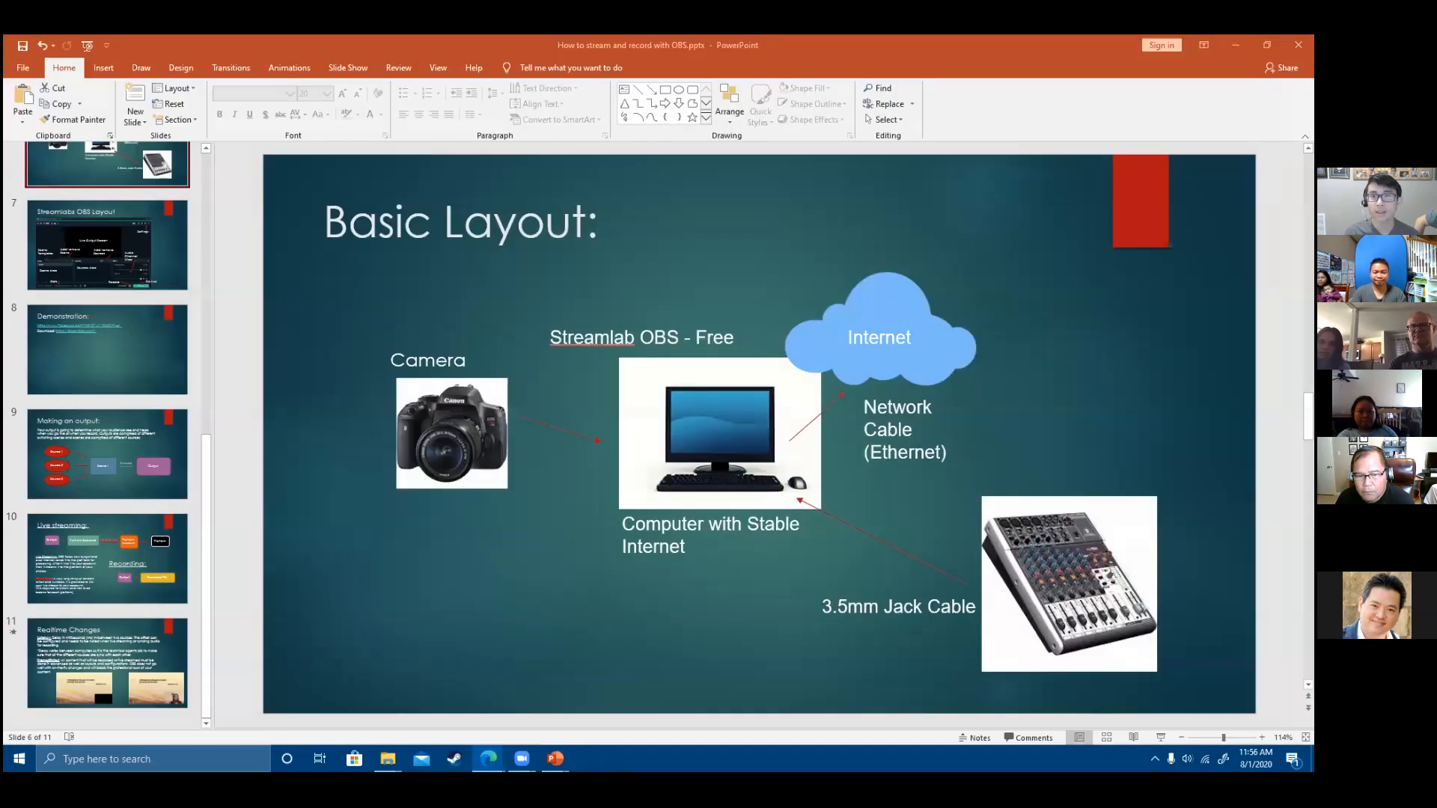
pyautogui.click(1235, 44)
pyautogui.press('super+d')
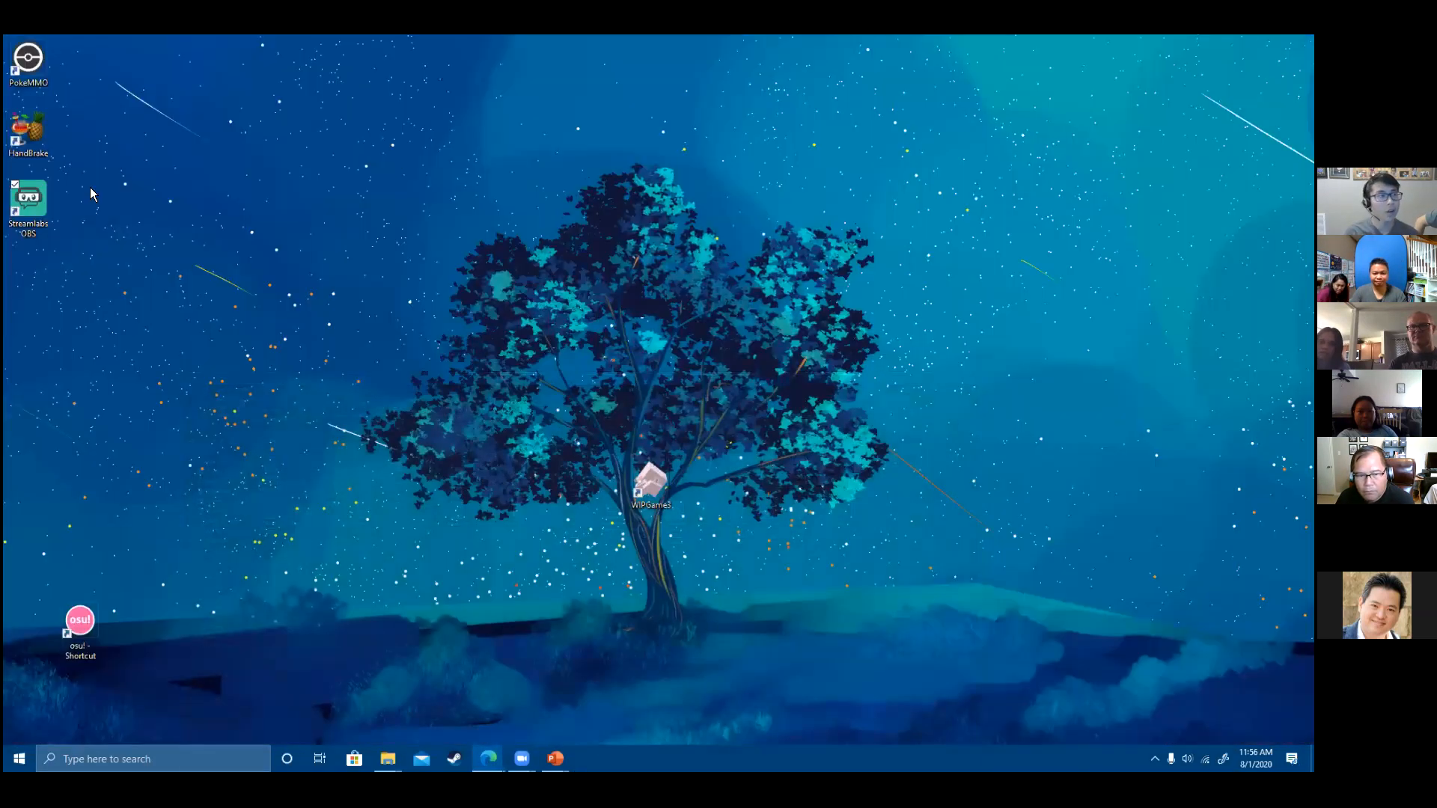
pyautogui.click(33, 212)
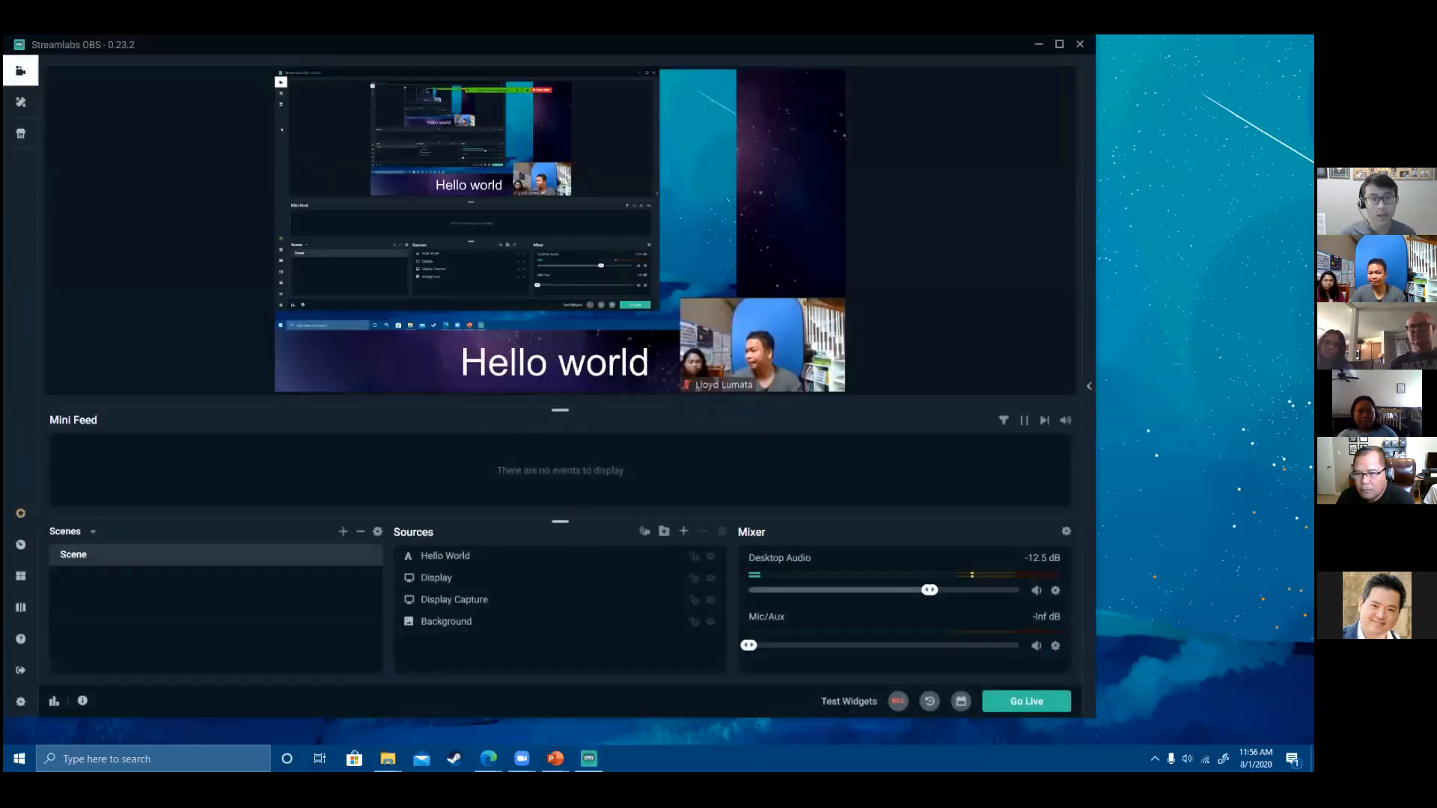
pyautogui.moveTo(350, 214); pyautogui.dragTo(700, 177)
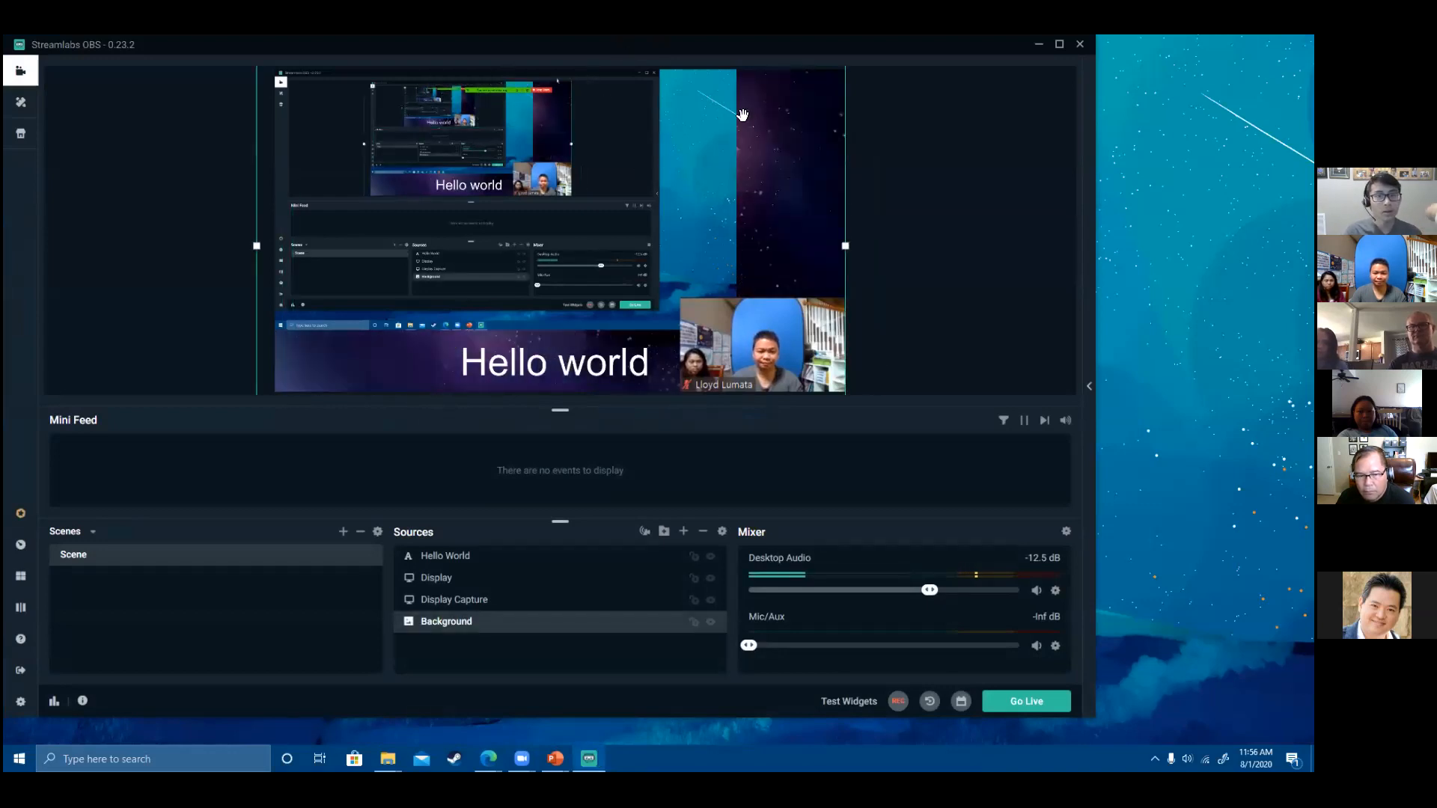
pyautogui.doubleClick(815, 45)
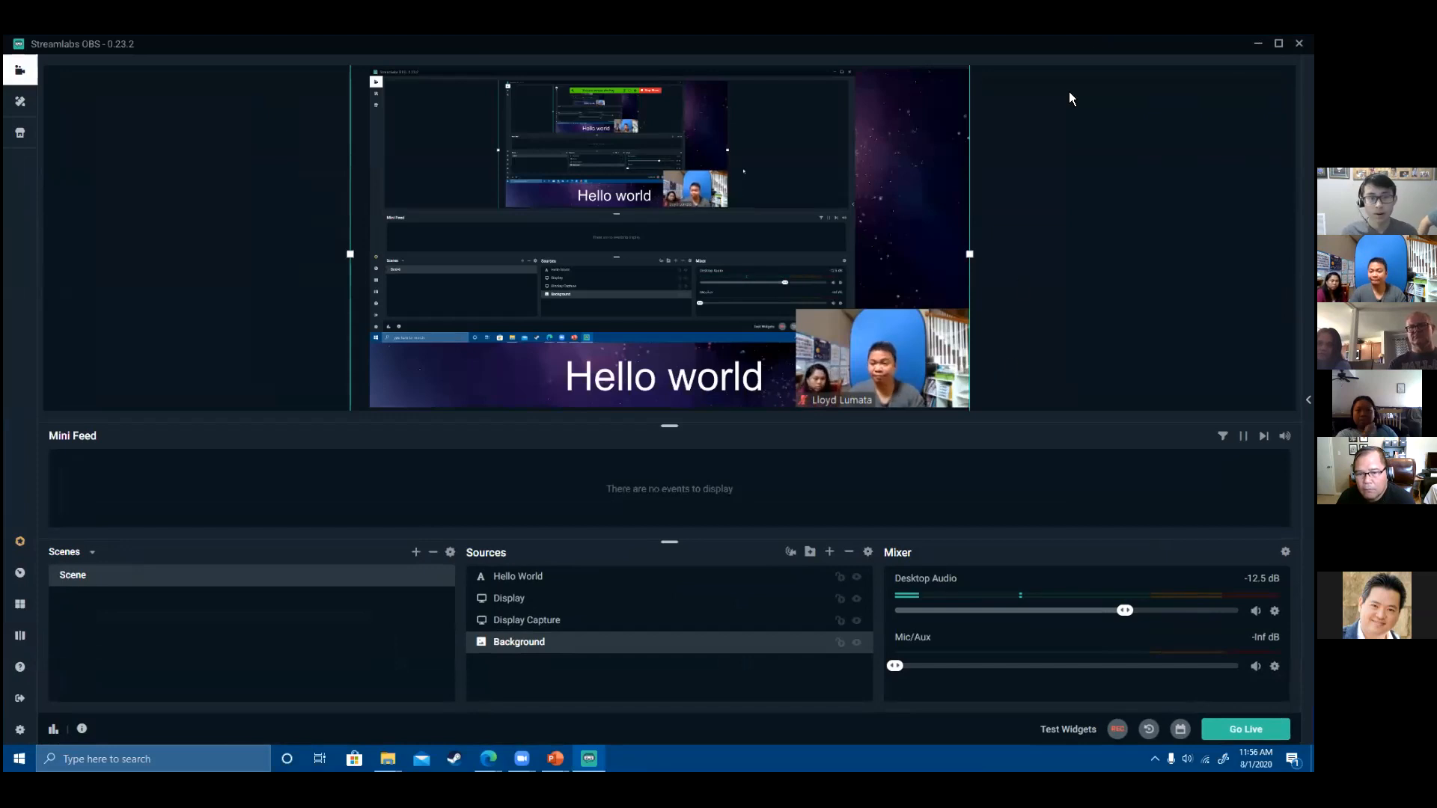
# - Retry going live, clear the error and stuck Go Live window, then reload Facebook go-live settings
pyautogui.click(1246, 730)
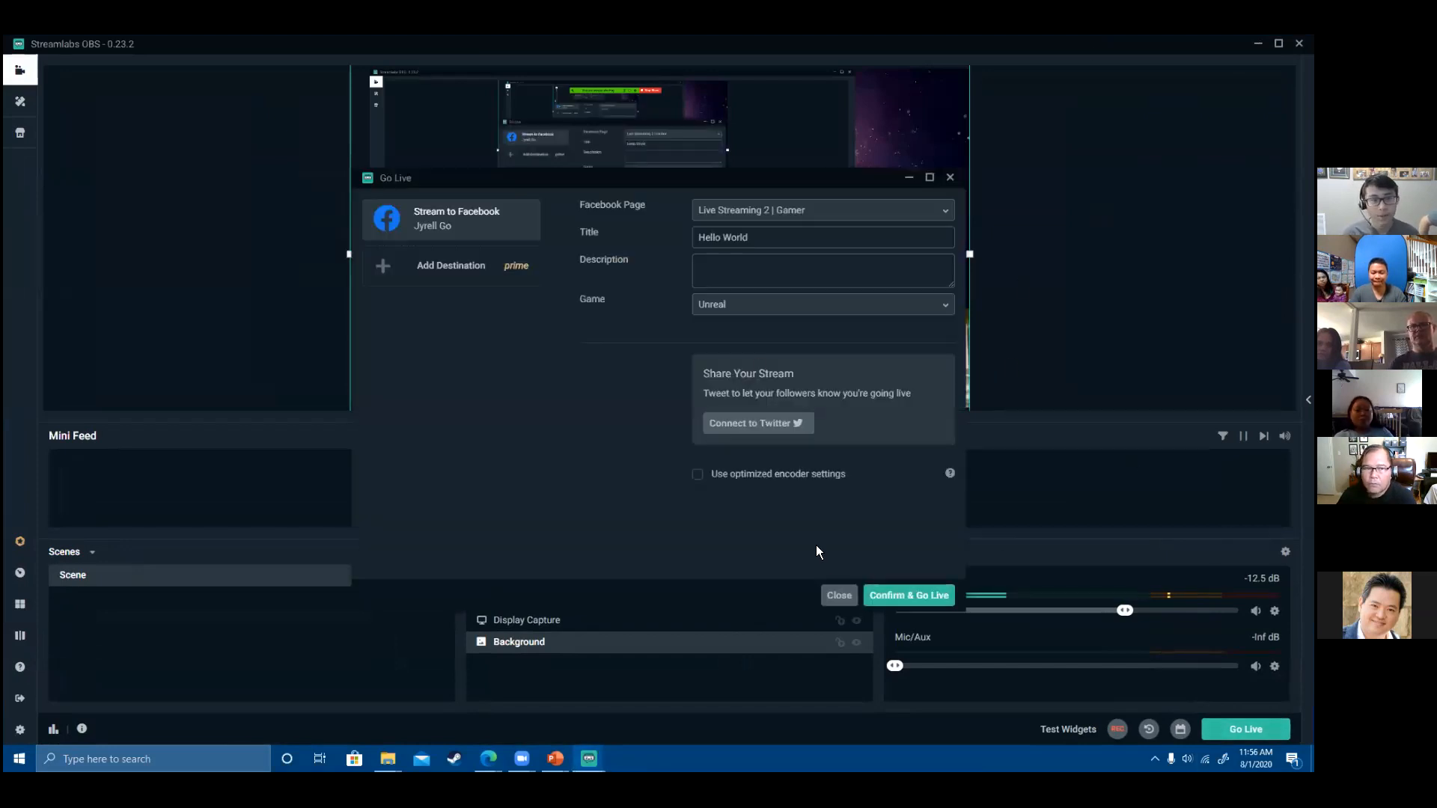
pyautogui.click(888, 595)
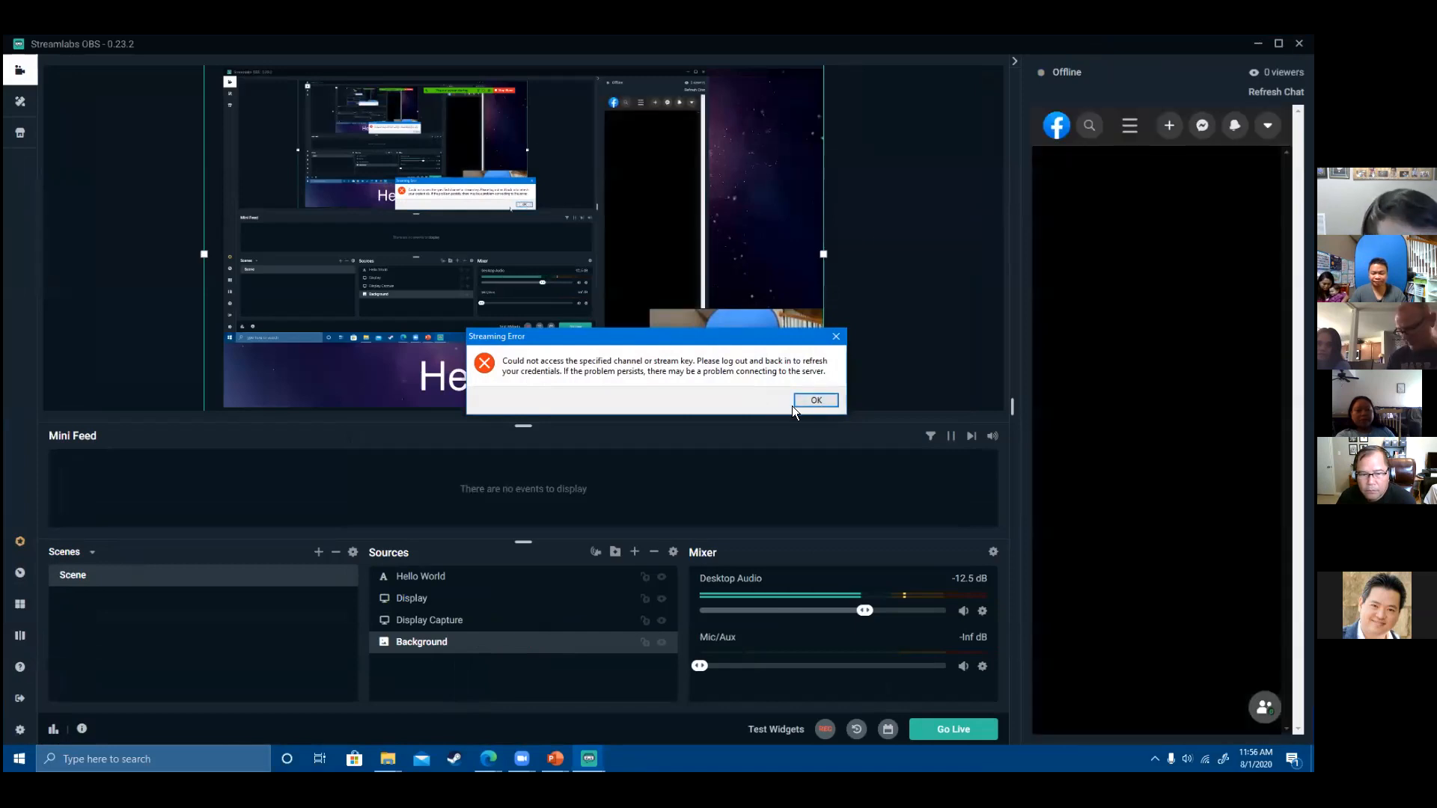
pyautogui.click(815, 400)
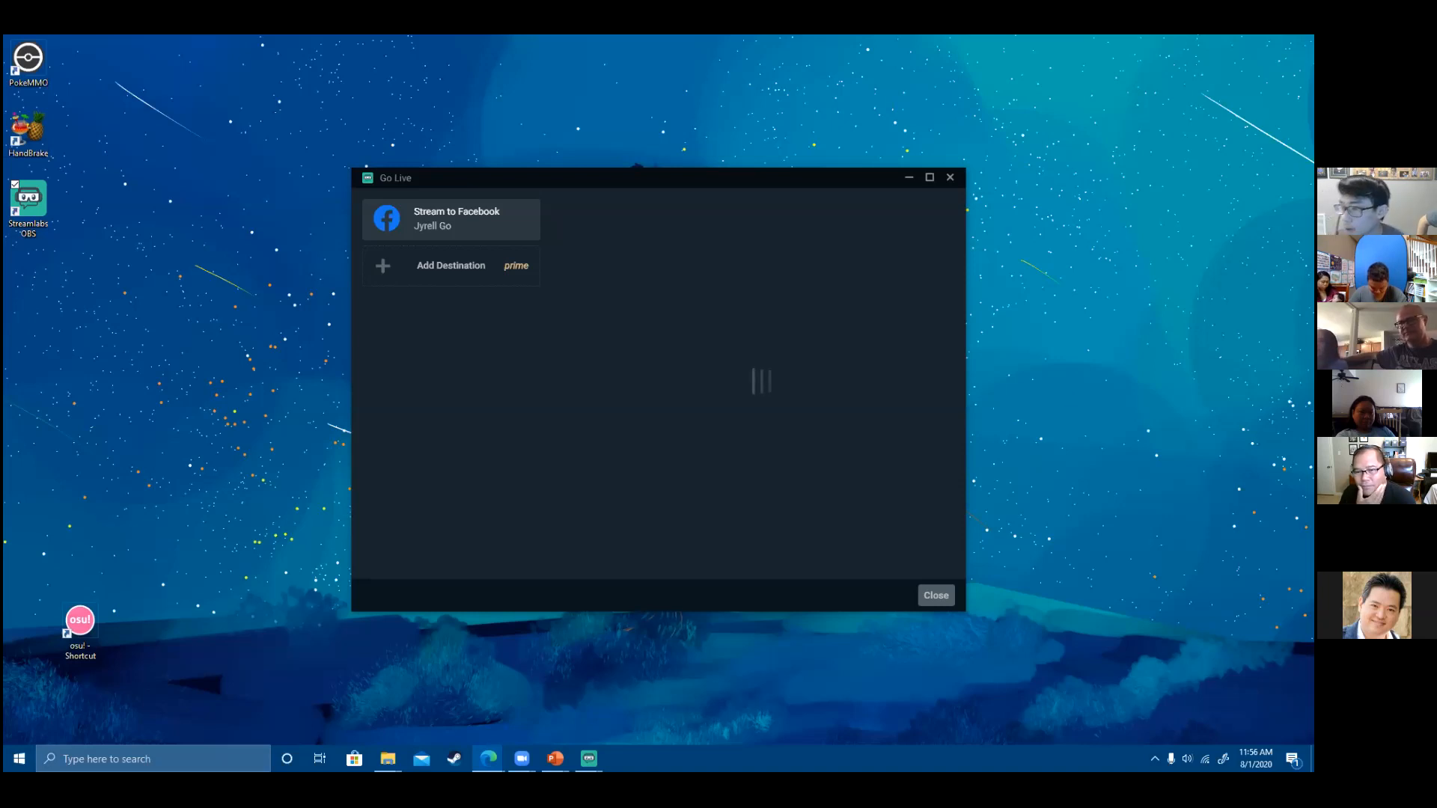
pyautogui.click(443, 237)
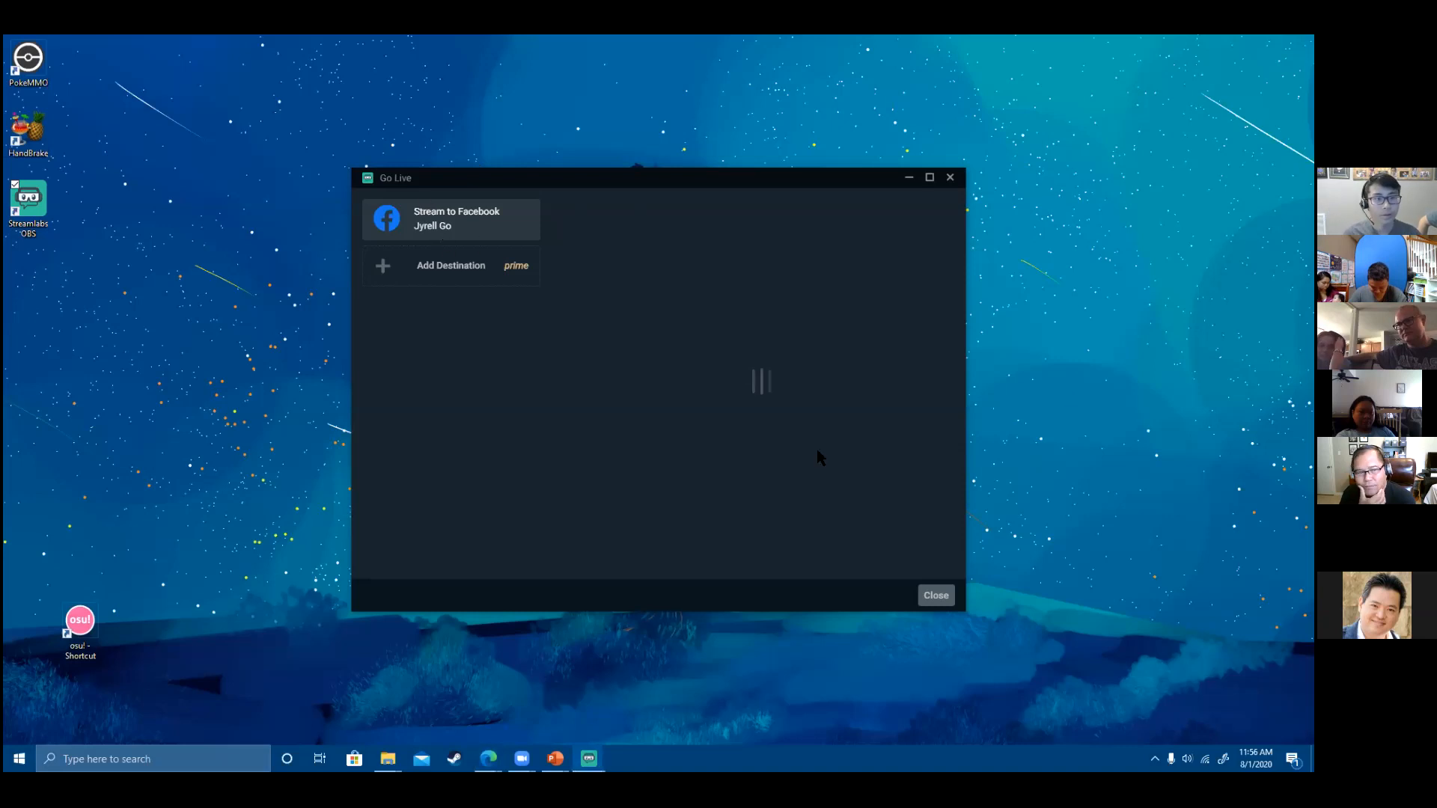
pyautogui.click(933, 596)
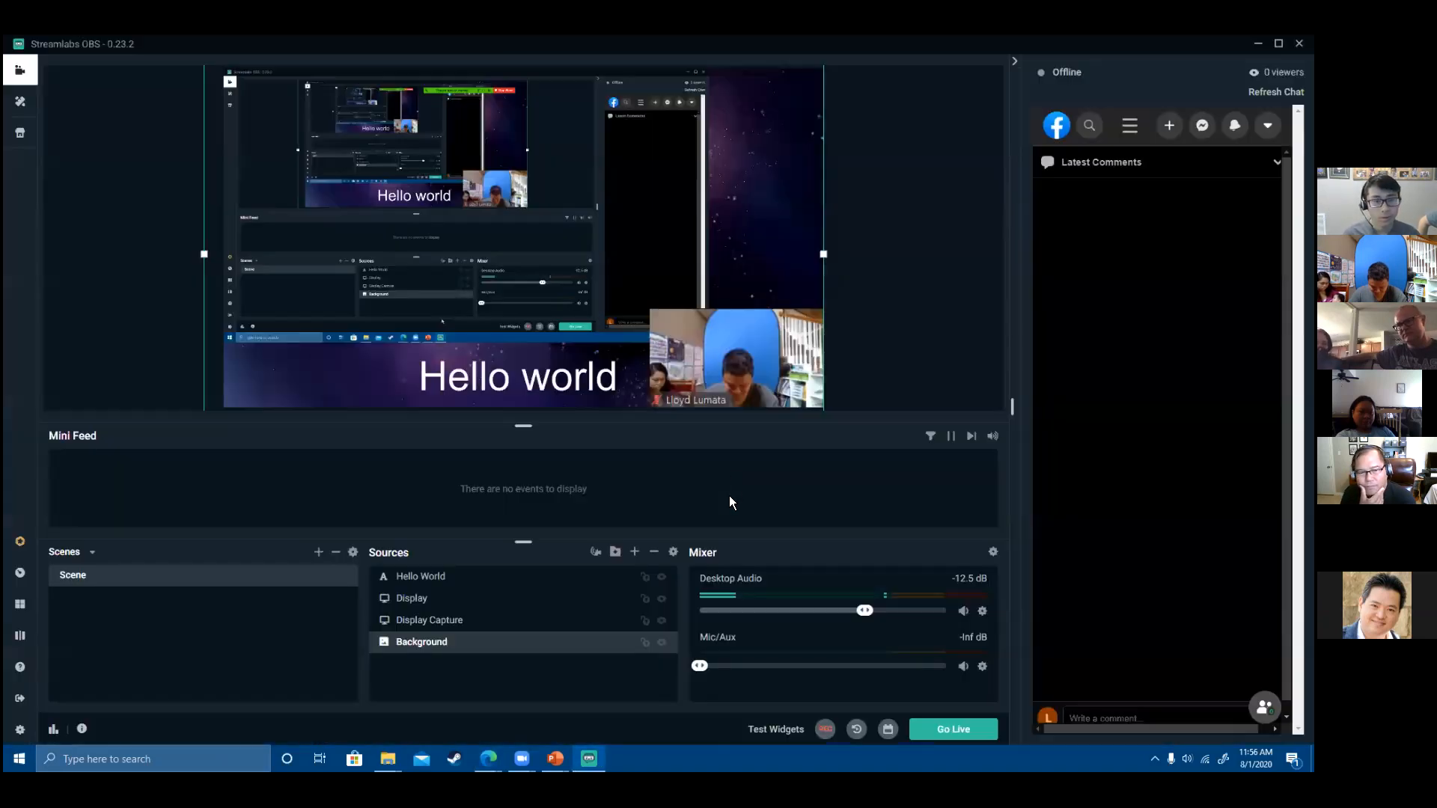
pyautogui.click(923, 732)
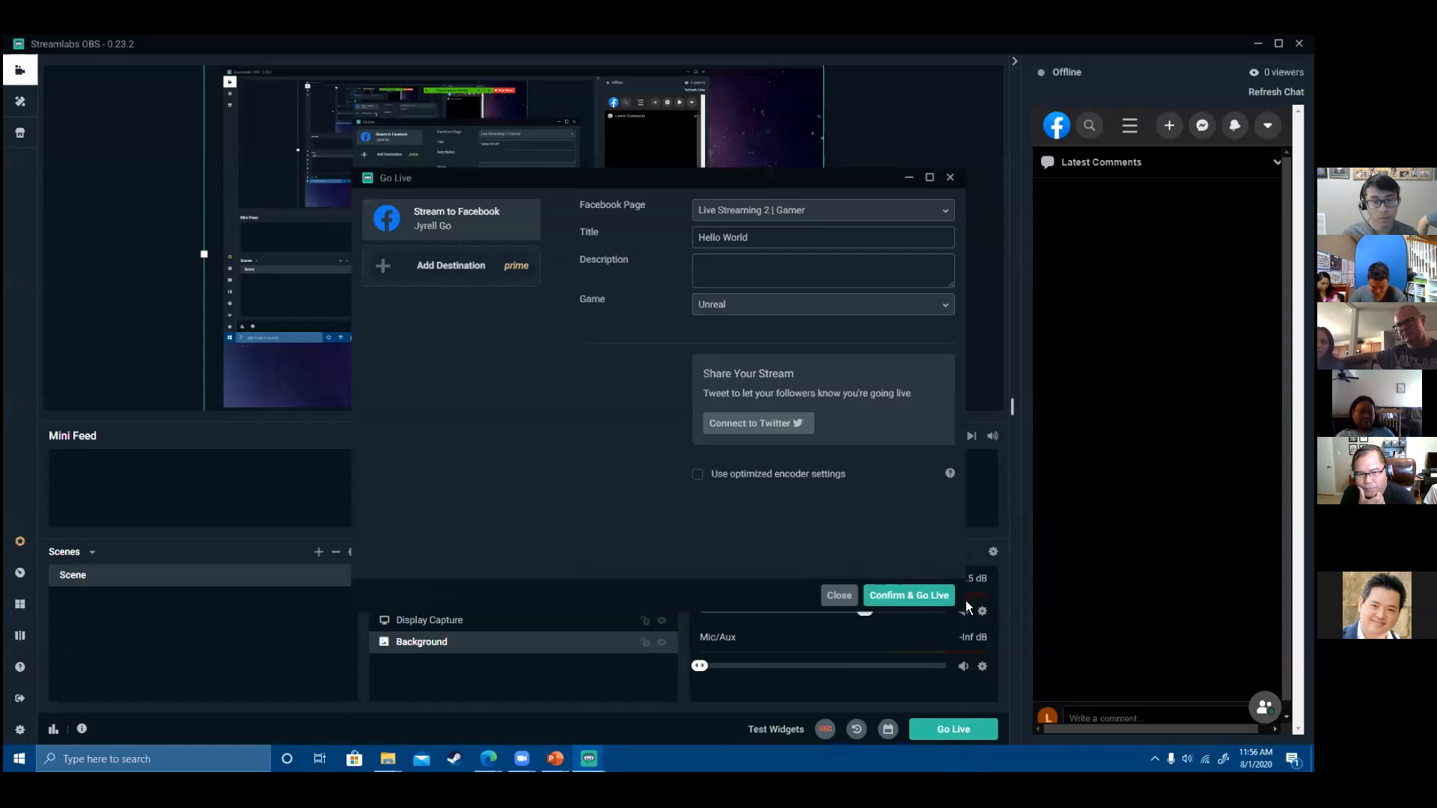
# - Go live with the Hello World Facebook stream and watch it in Edge
pyautogui.click(932, 599)
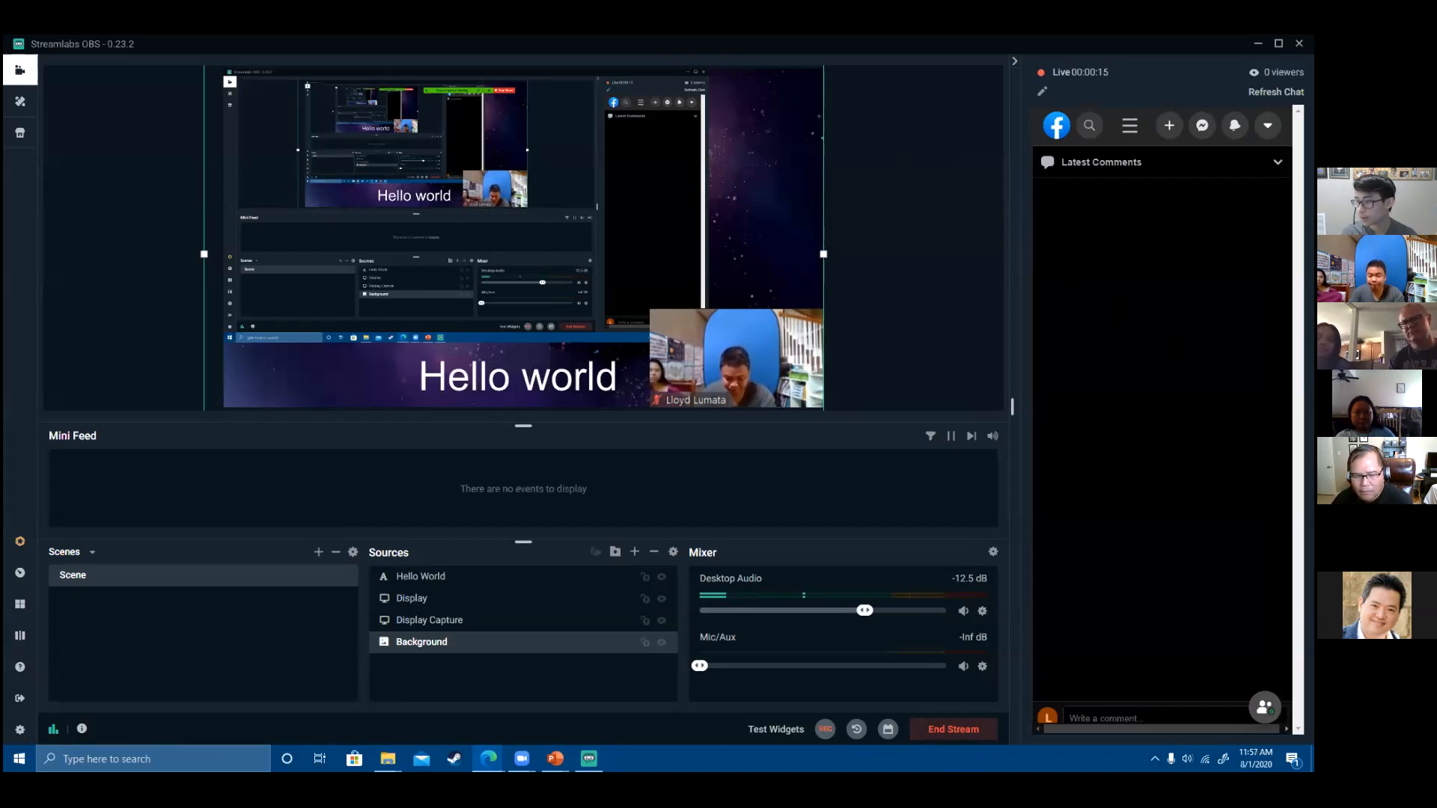
pyautogui.hotkey('alt', 'Tab')
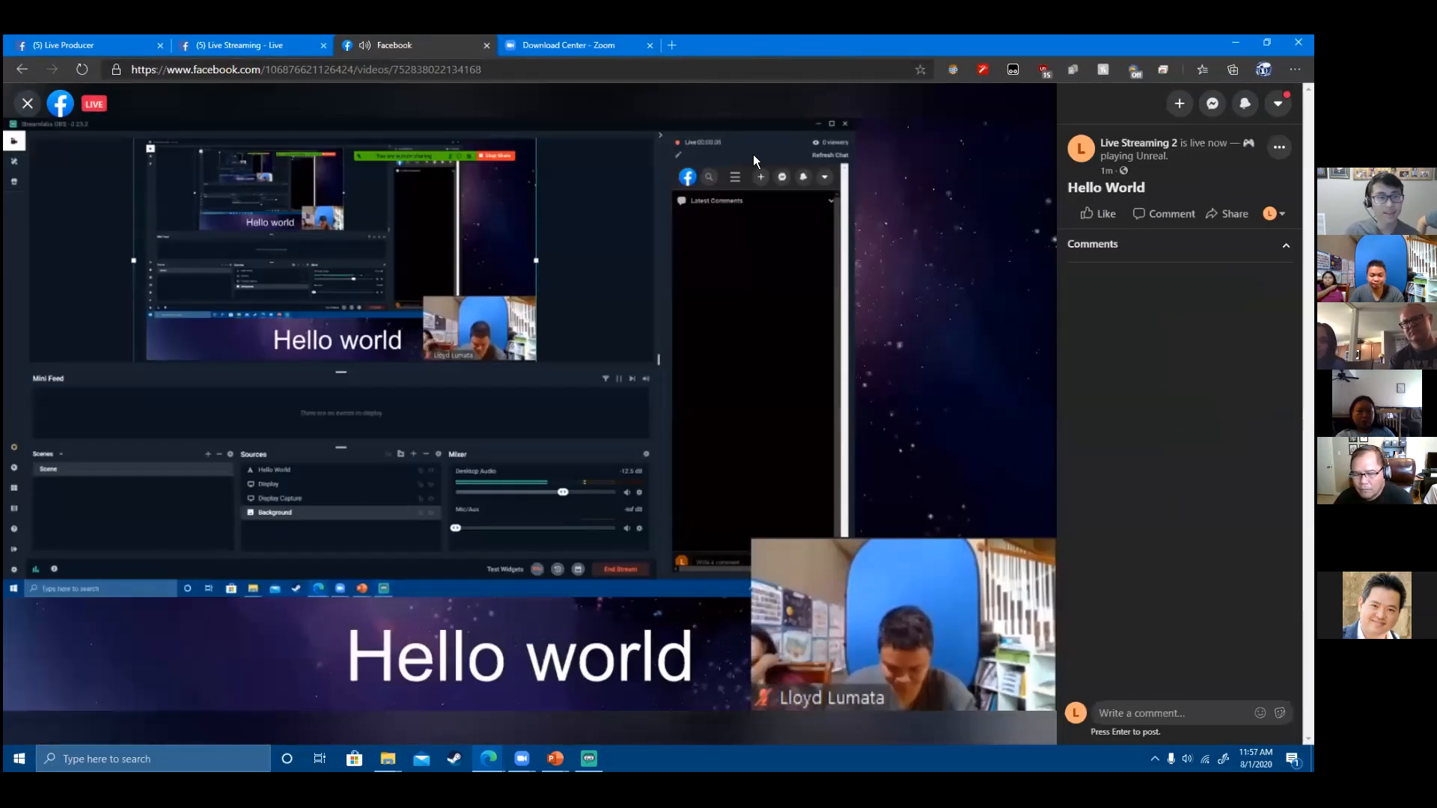
# - Check the Hello World live video playing on Facebook in Edge, then return to Streamlabs OBS
pyautogui.moveTo(829, 524)
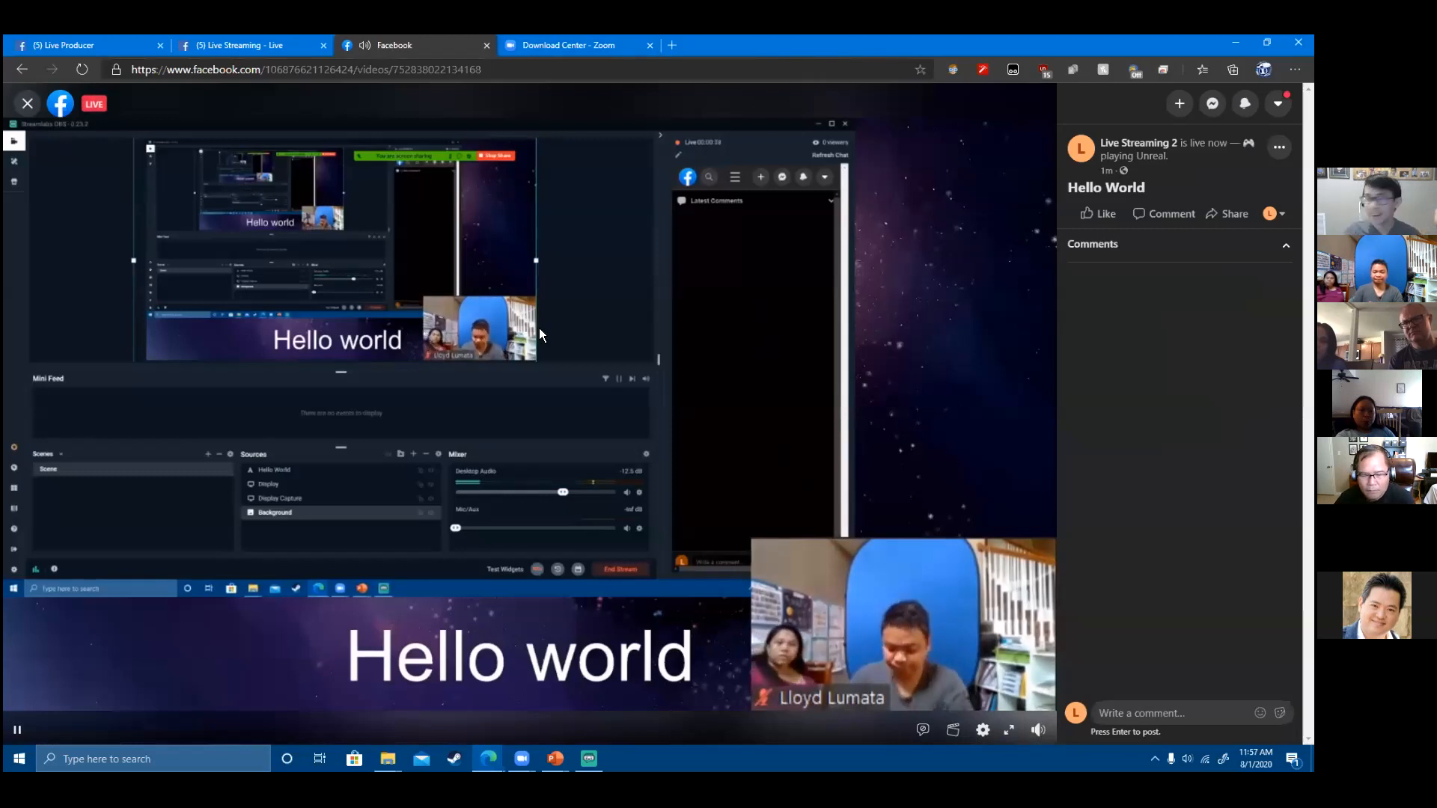
pyautogui.click(224, 69)
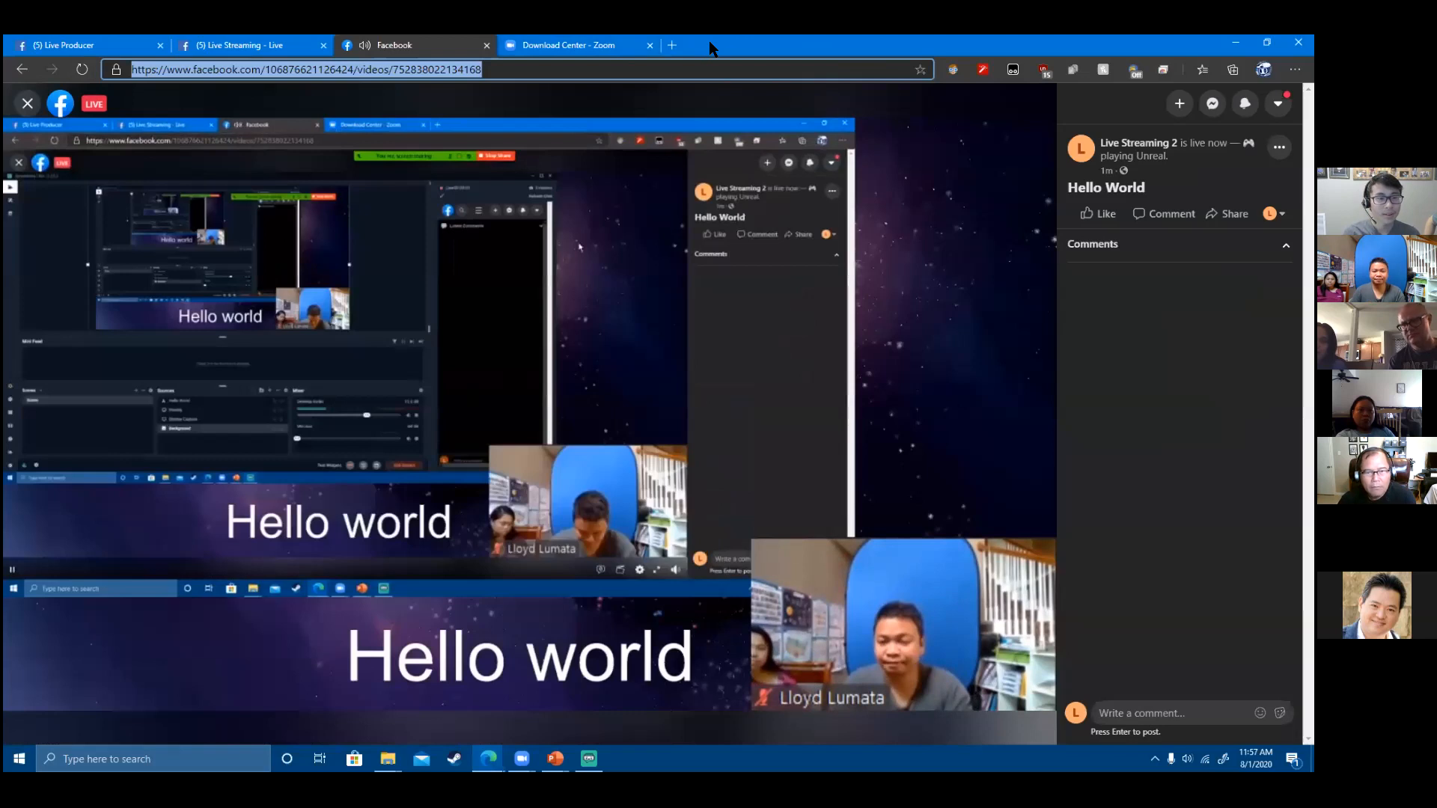
pyautogui.hotkey('alt', 'Tab')
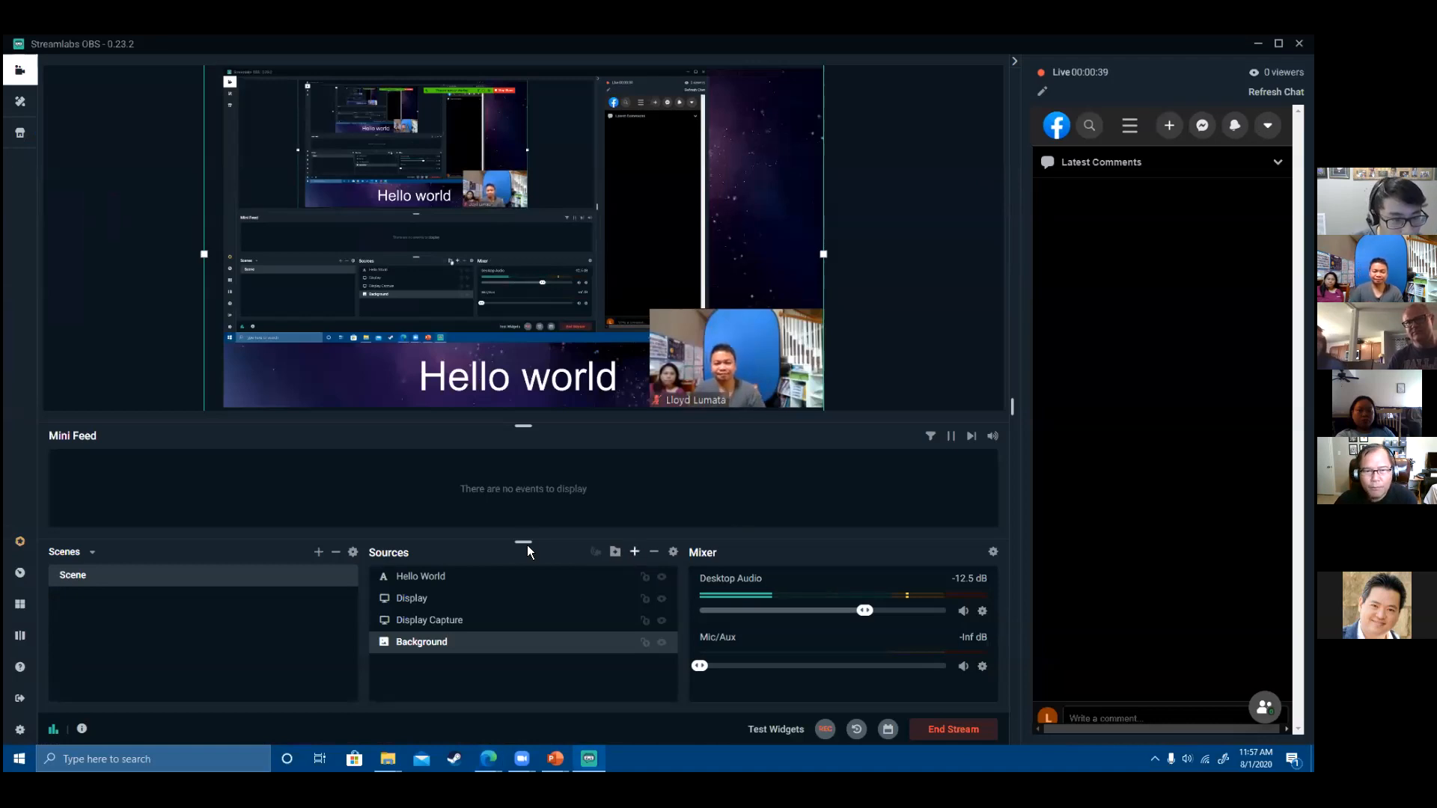
# - Create a new scene named Scene 2
pyautogui.click(635, 552)
pyautogui.click(1057, 185)
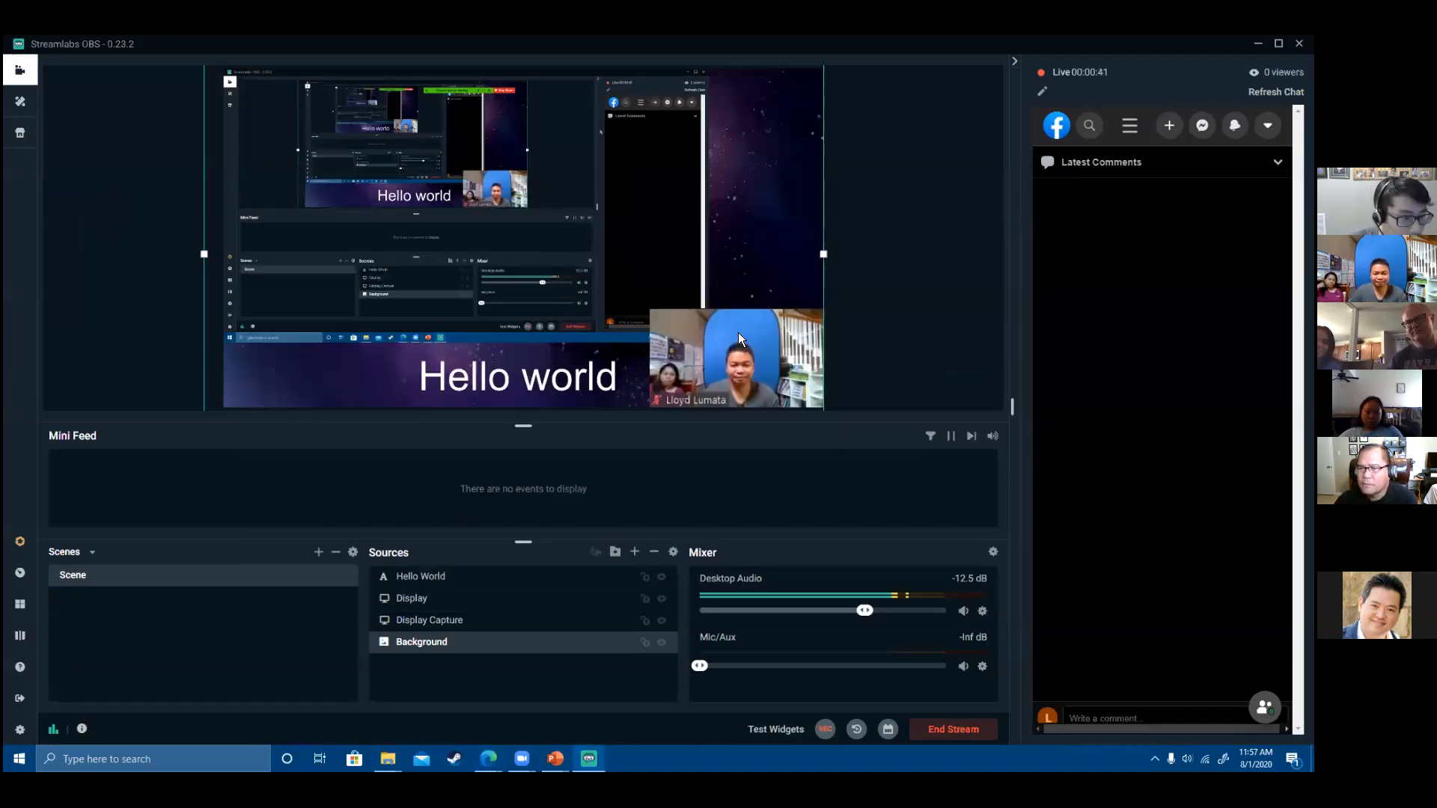
pyautogui.click(318, 552)
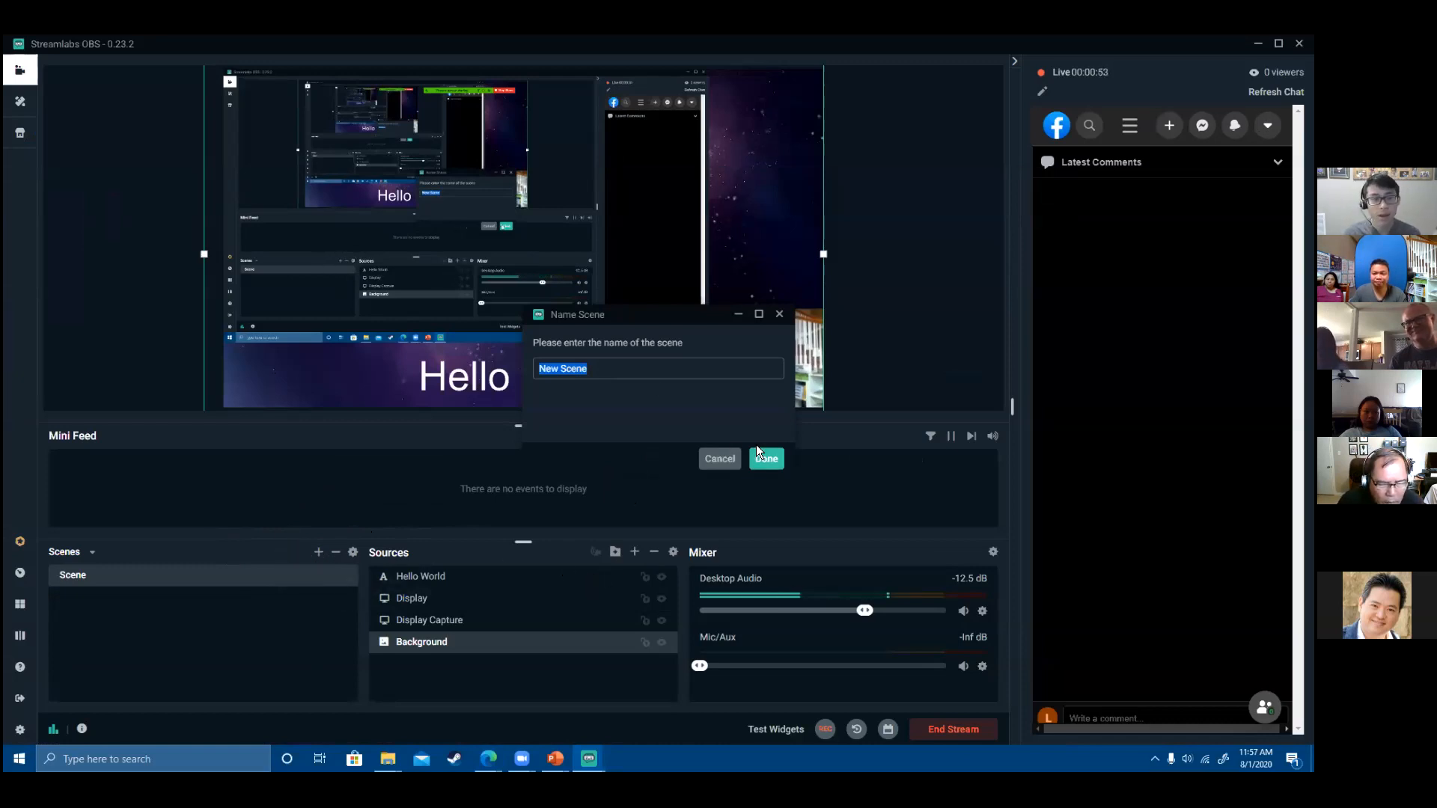
pyautogui.write('Scen')
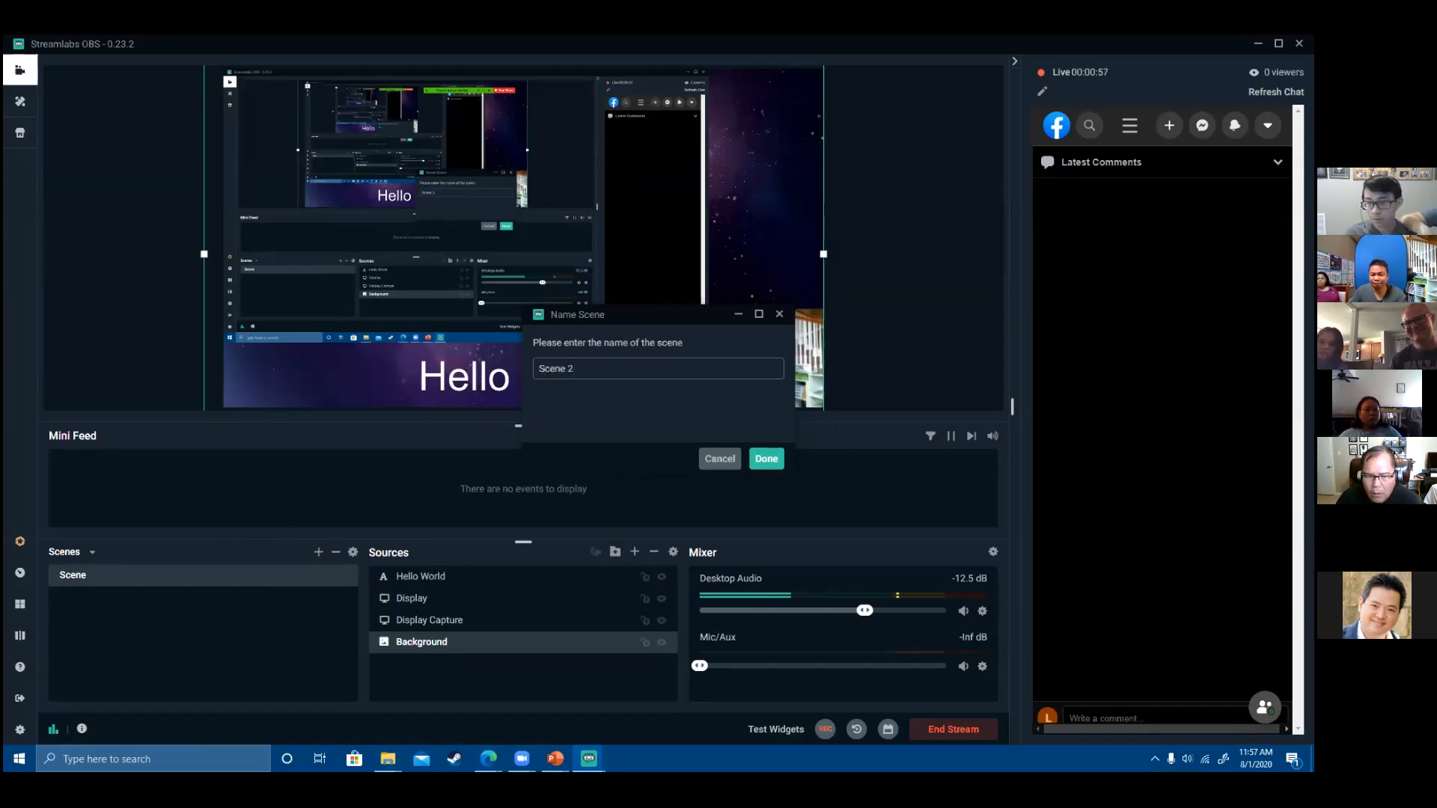
pyautogui.click(766, 459)
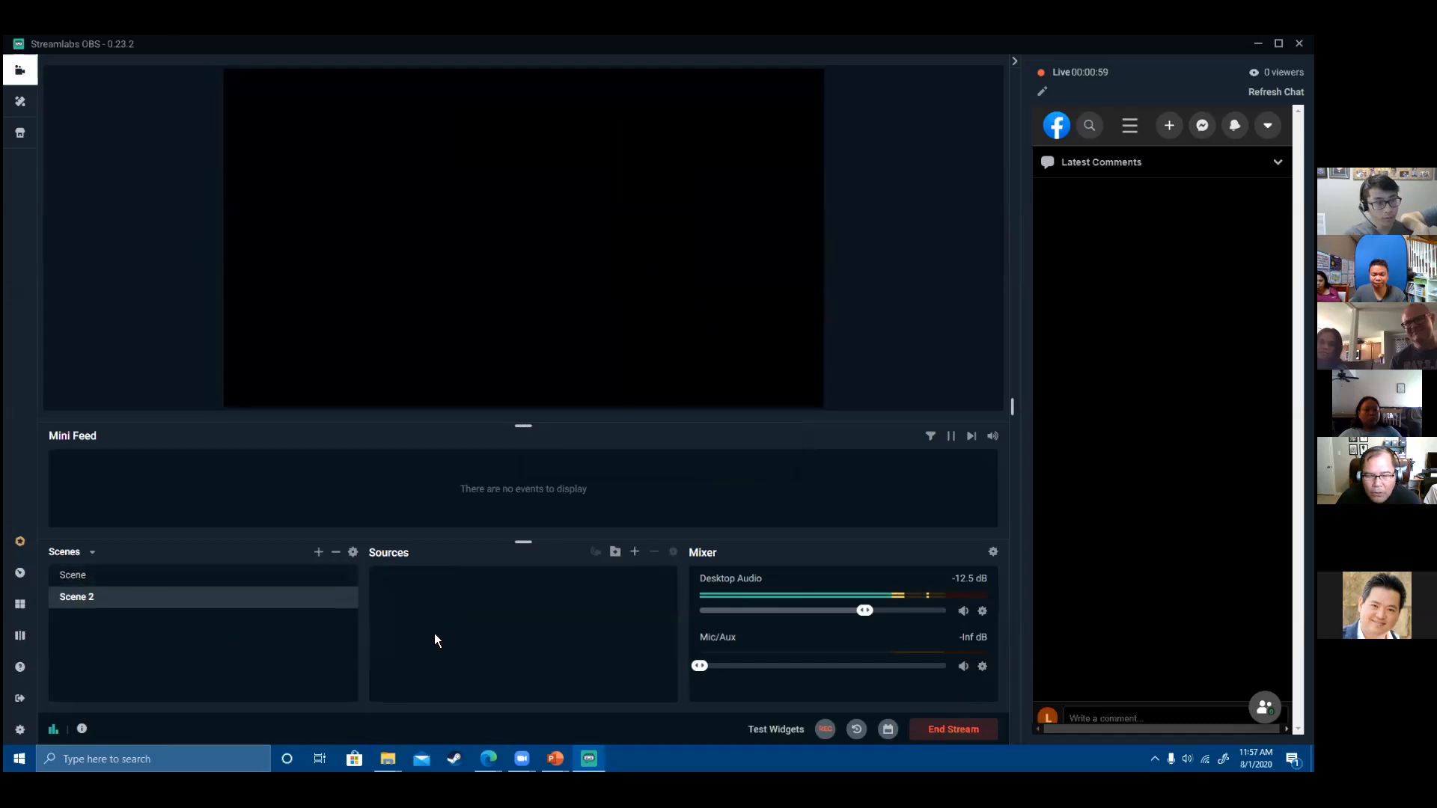
# - Inspect the Display, Background and Hello world sources in Scene, then switch to Scene 2
pyautogui.click(218, 582)
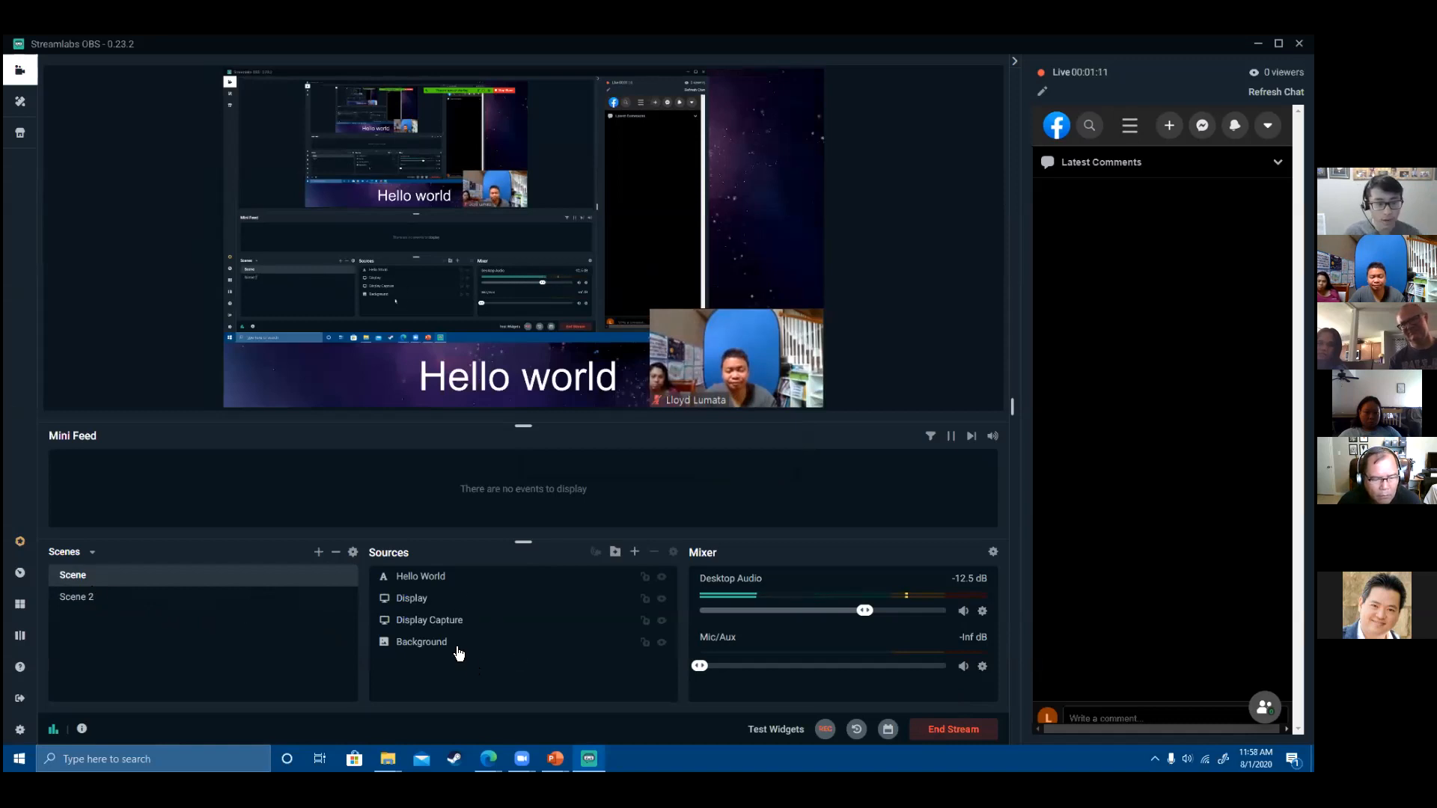
pyautogui.click(467, 620)
pyautogui.click(472, 598)
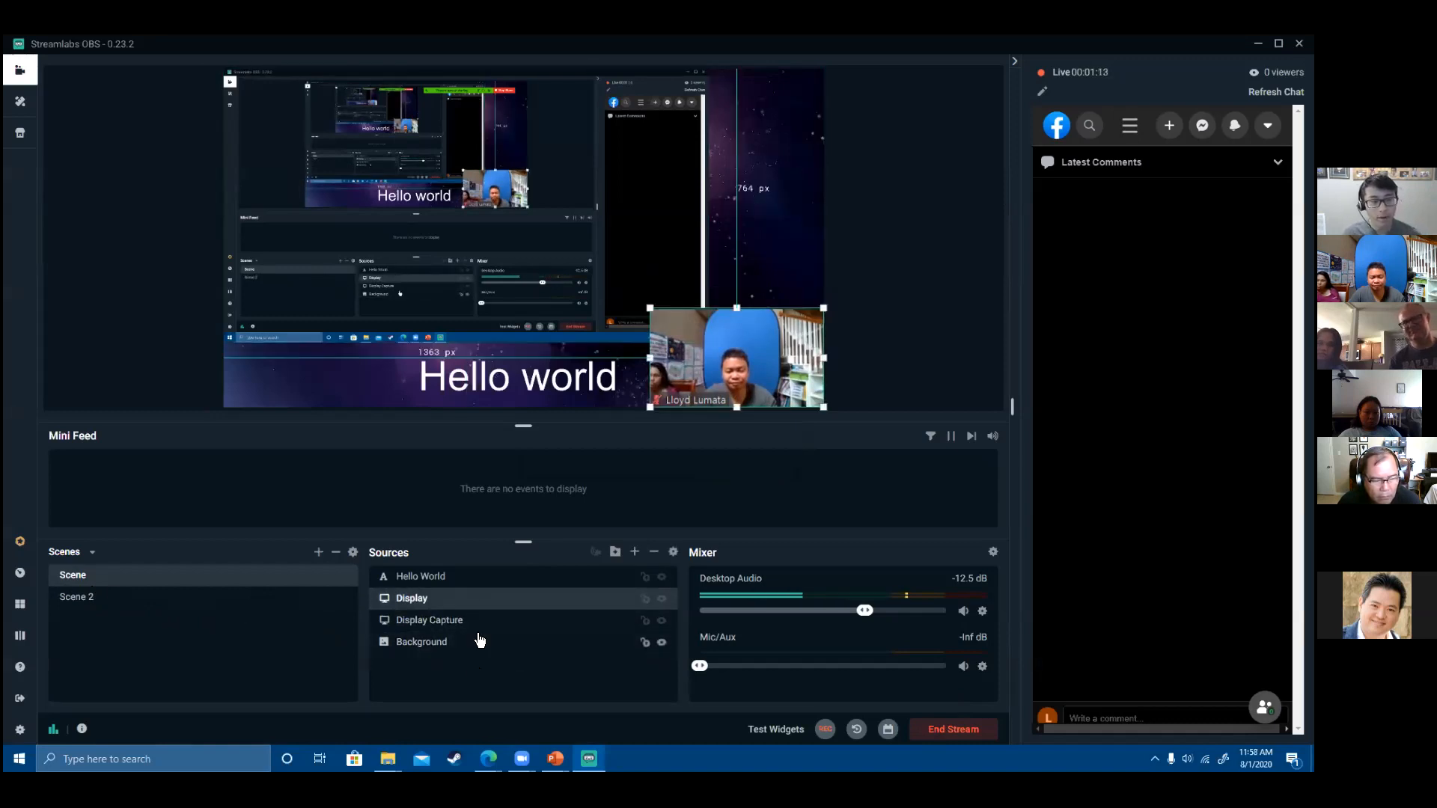
pyautogui.click(480, 641)
pyautogui.click(472, 598)
pyautogui.click(482, 584)
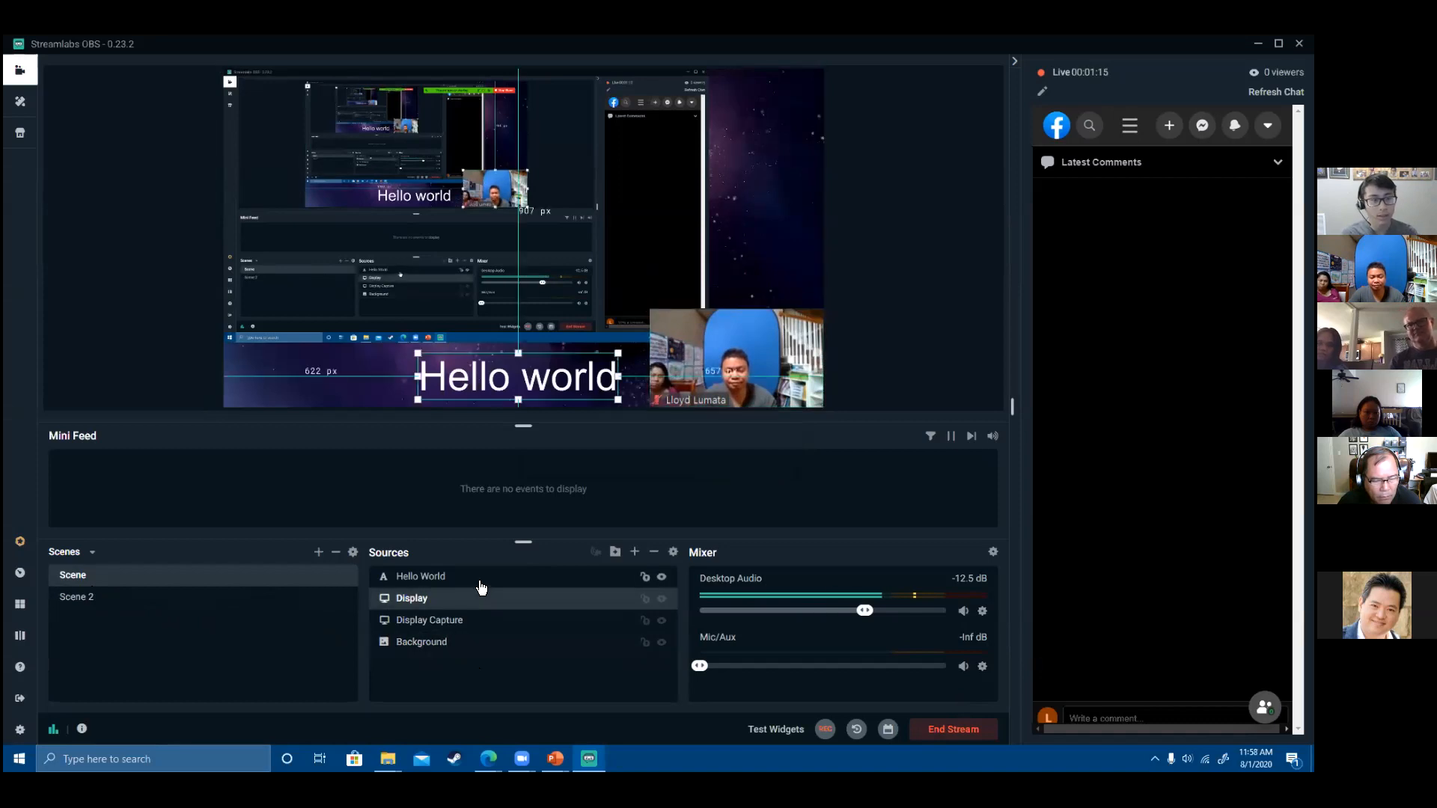
pyautogui.click(209, 605)
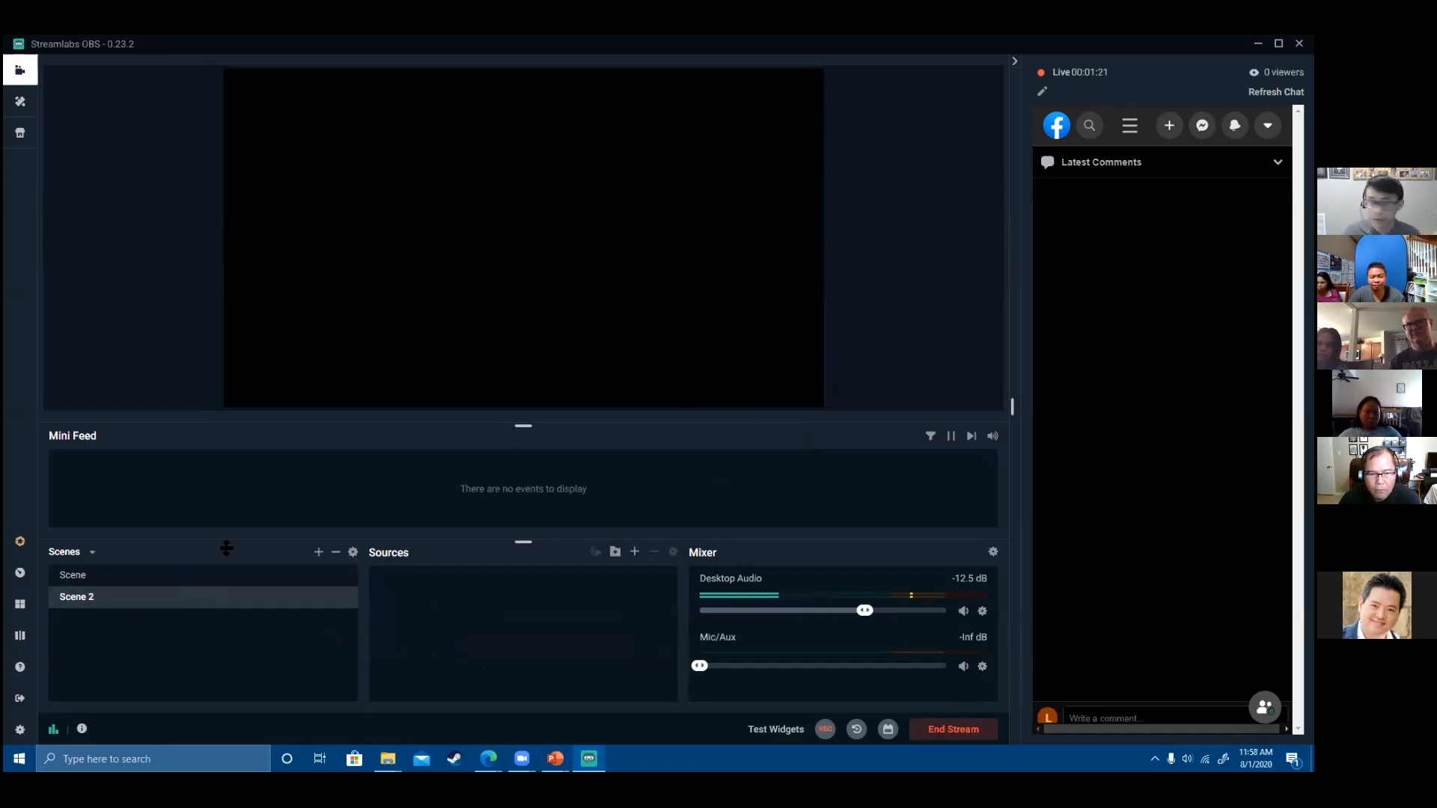
# - Add the existing Display Capture source to Scene 2
pyautogui.click(635, 553)
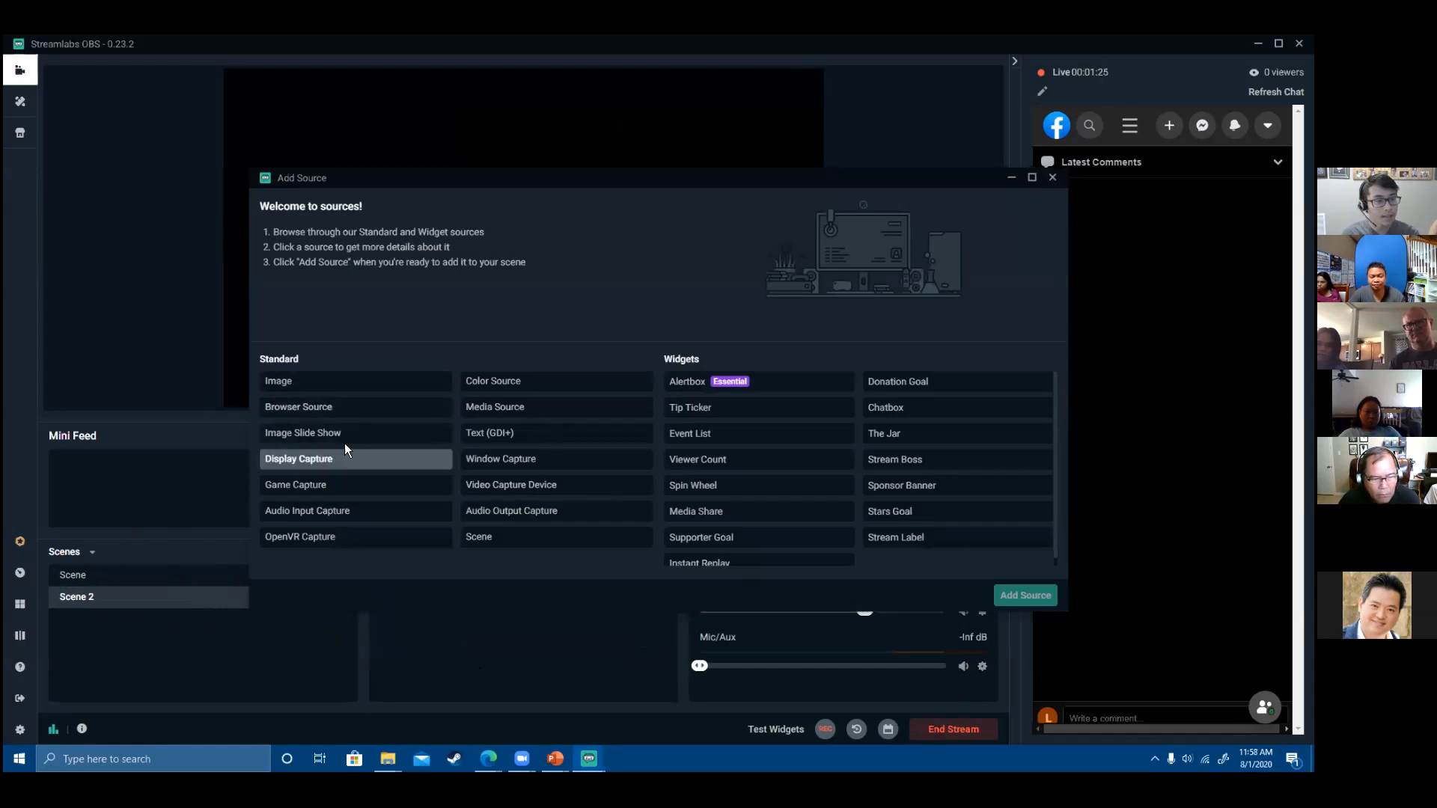
pyautogui.click(343, 459)
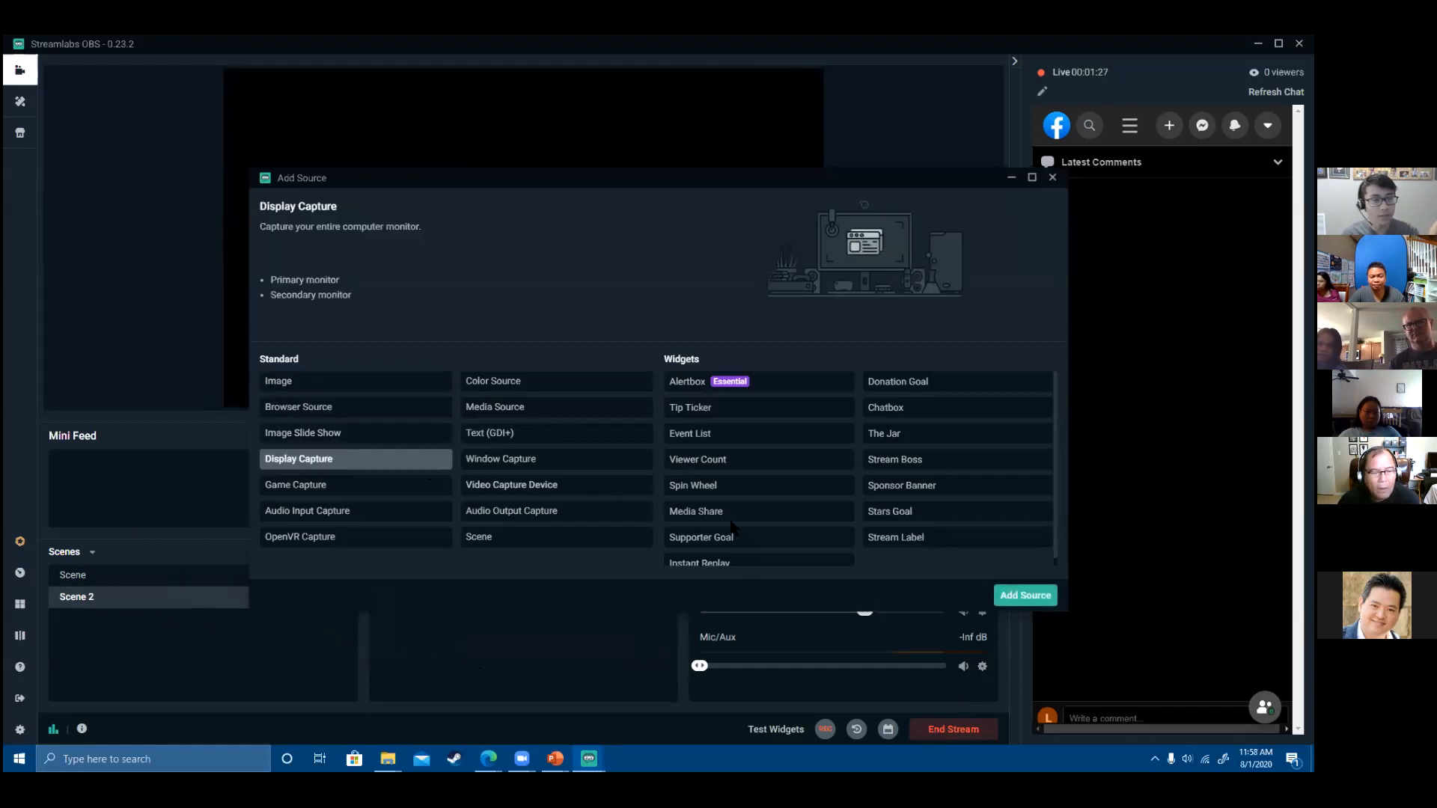
pyautogui.click(1025, 596)
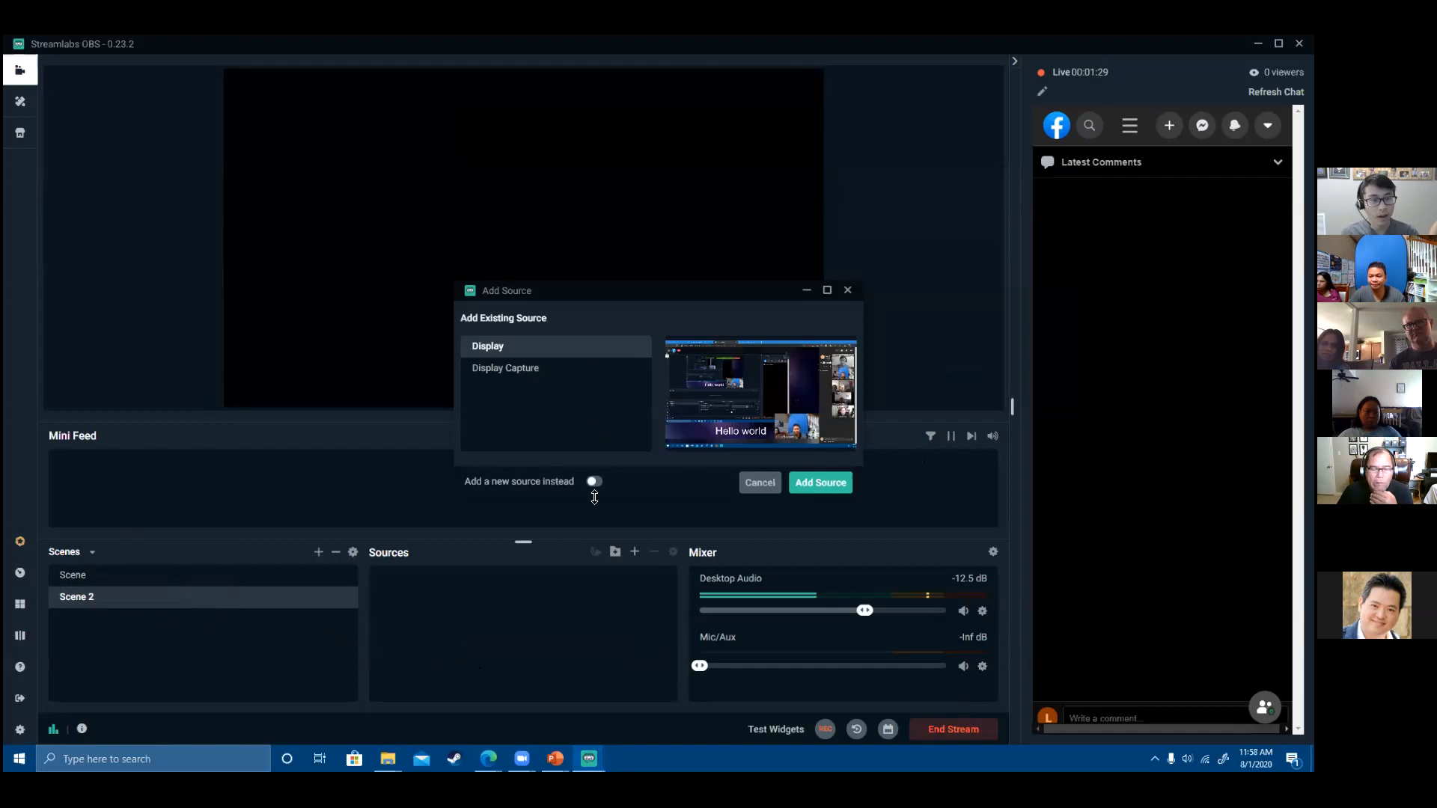
pyautogui.click(520, 377)
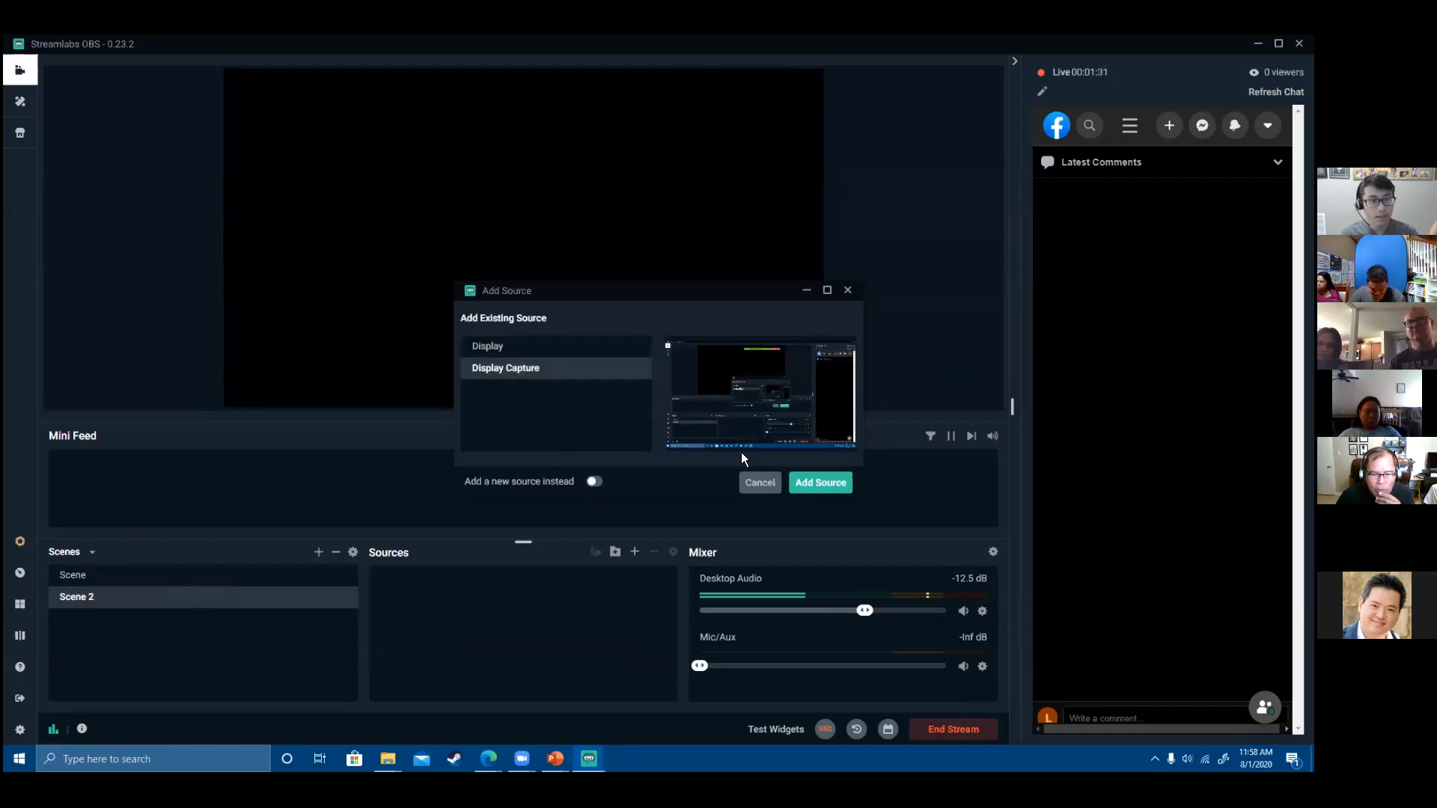
pyautogui.click(821, 482)
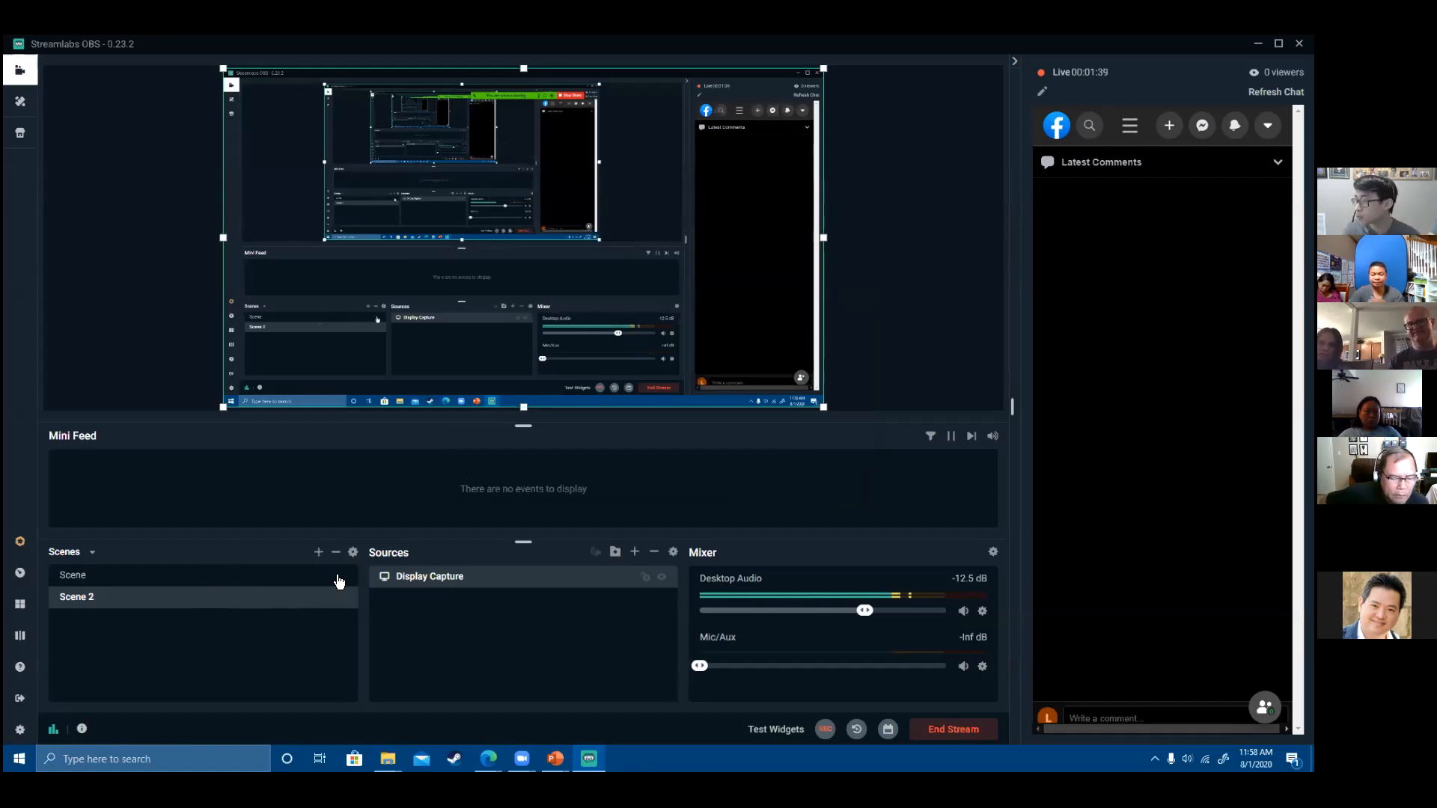
# - Compare Scene with Scene 2, then shrink Display Capture toward the upper-left
pyautogui.click(141, 579)
pyautogui.click(148, 599)
pyautogui.click(146, 583)
pyautogui.click(149, 593)
pyautogui.click(152, 583)
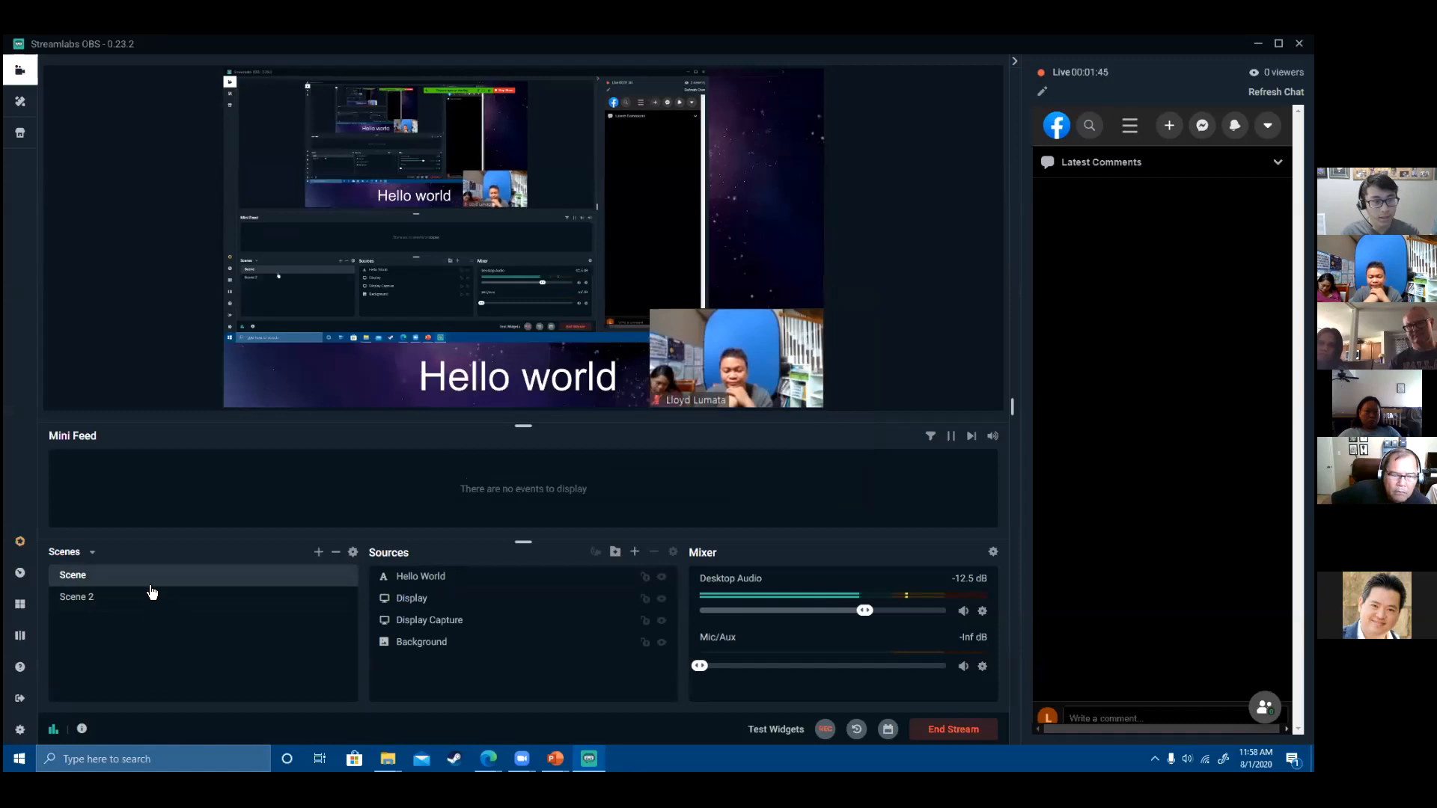
pyautogui.click(151, 596)
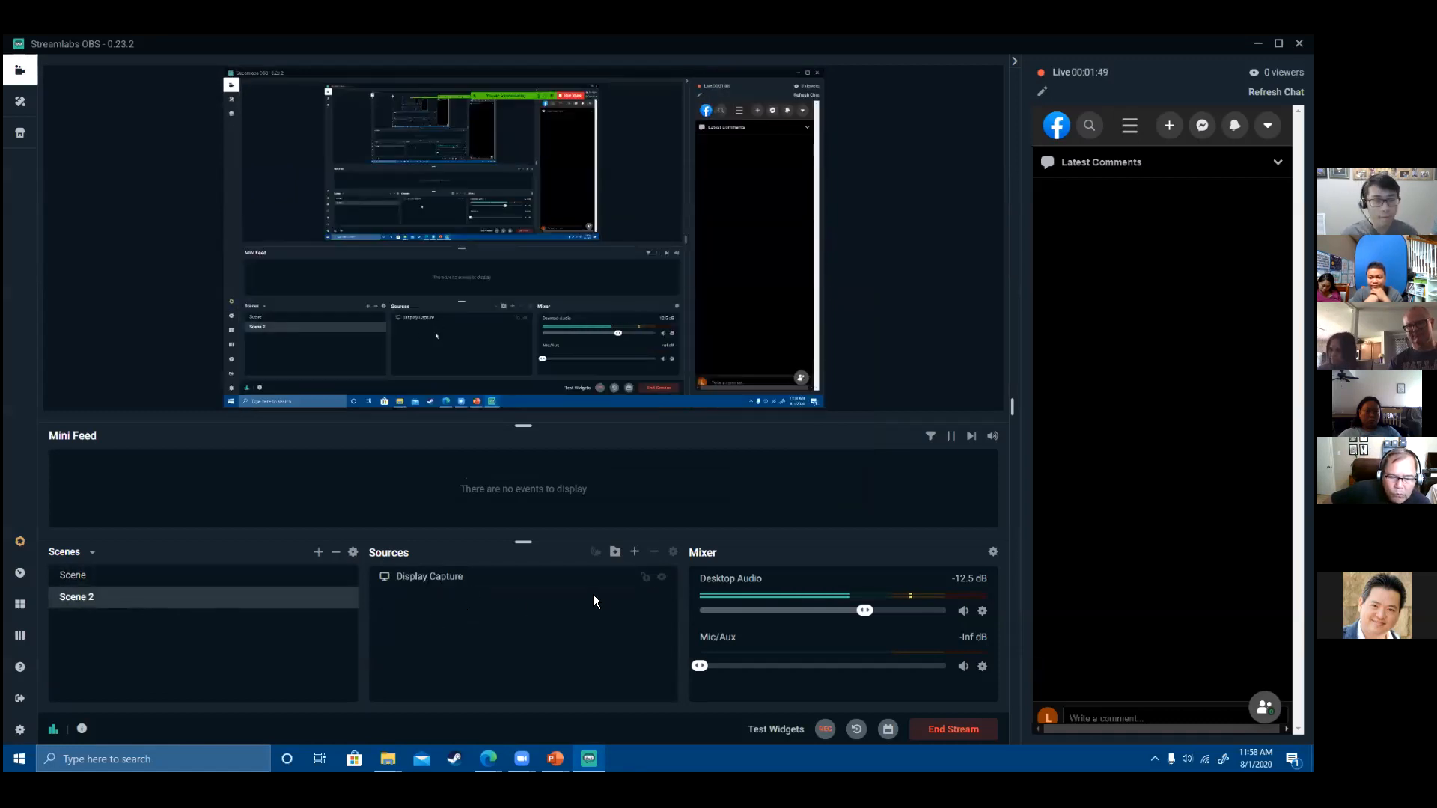
pyautogui.click(821, 404)
pyautogui.moveTo(824, 408); pyautogui.dragTo(714, 345)
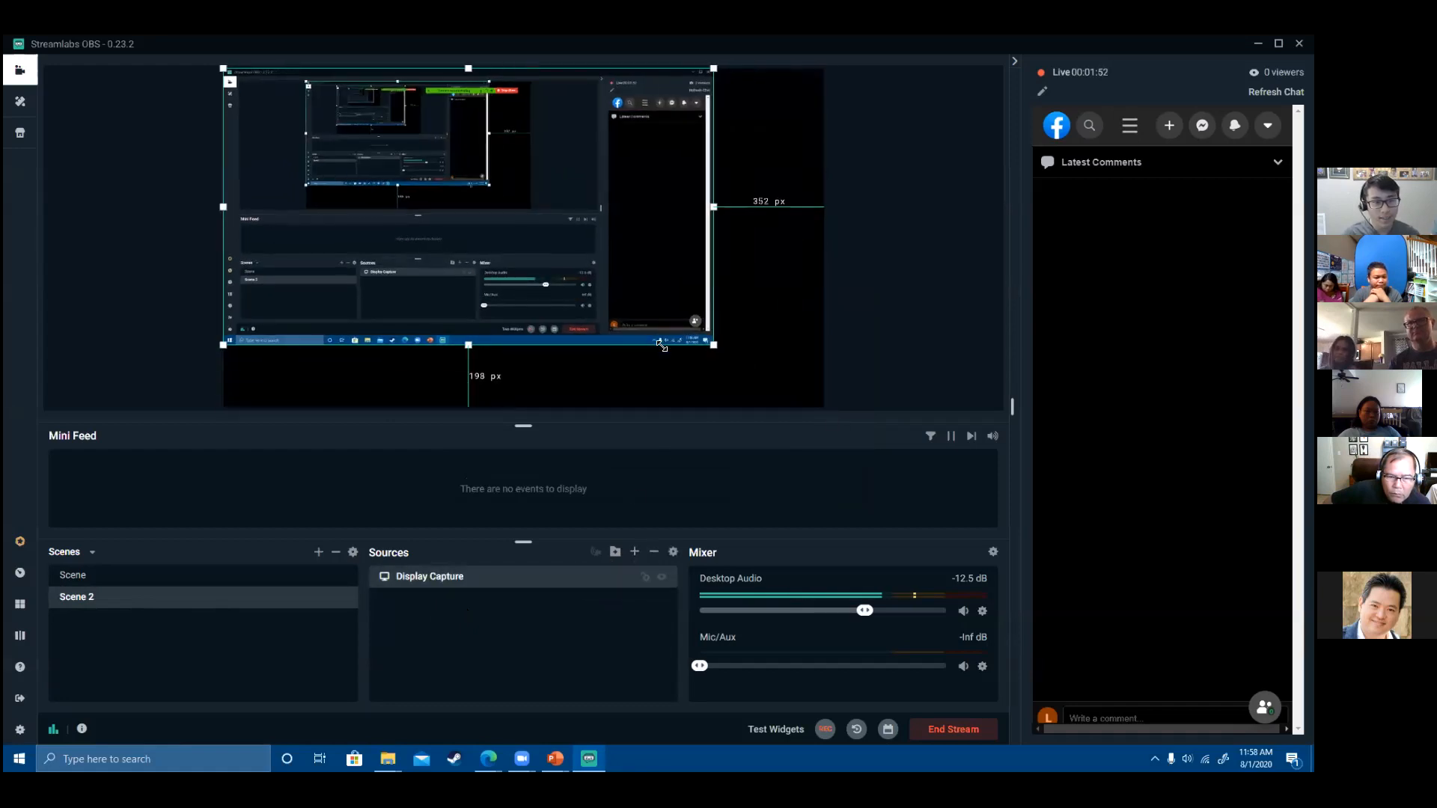
# - Add a new display capture named Cam that captures Display 2
pyautogui.click(636, 553)
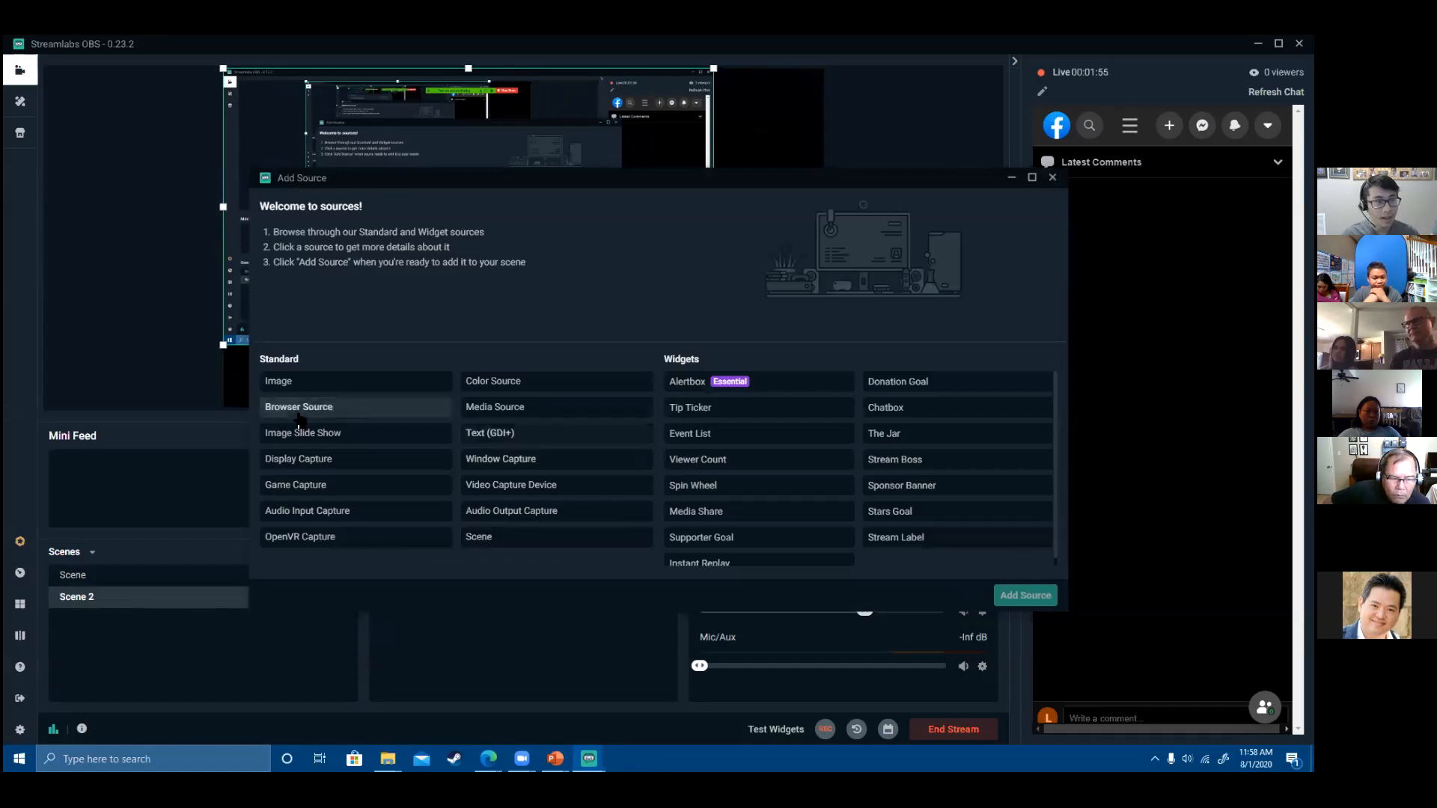
pyautogui.click(307, 460)
pyautogui.click(1026, 595)
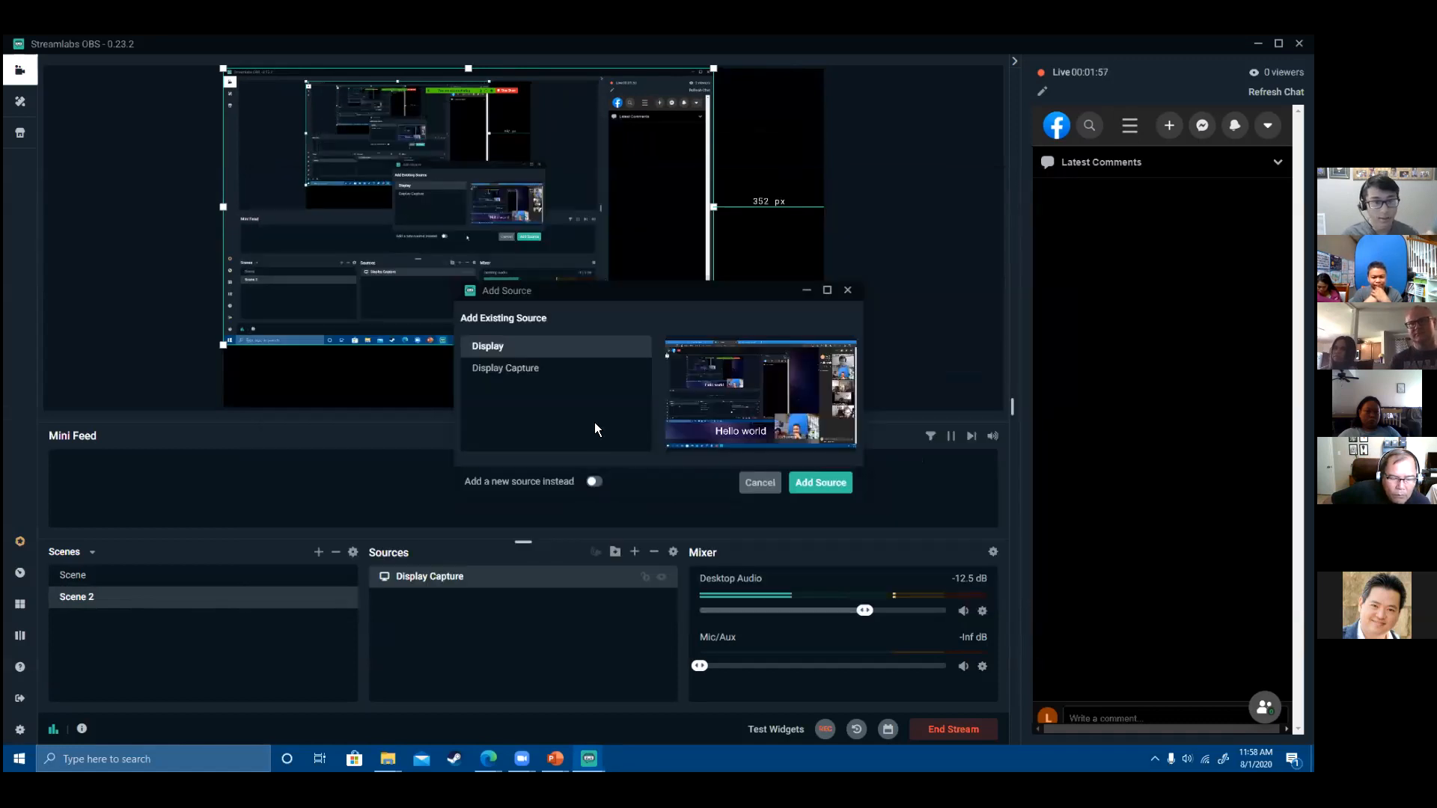
pyautogui.click(595, 481)
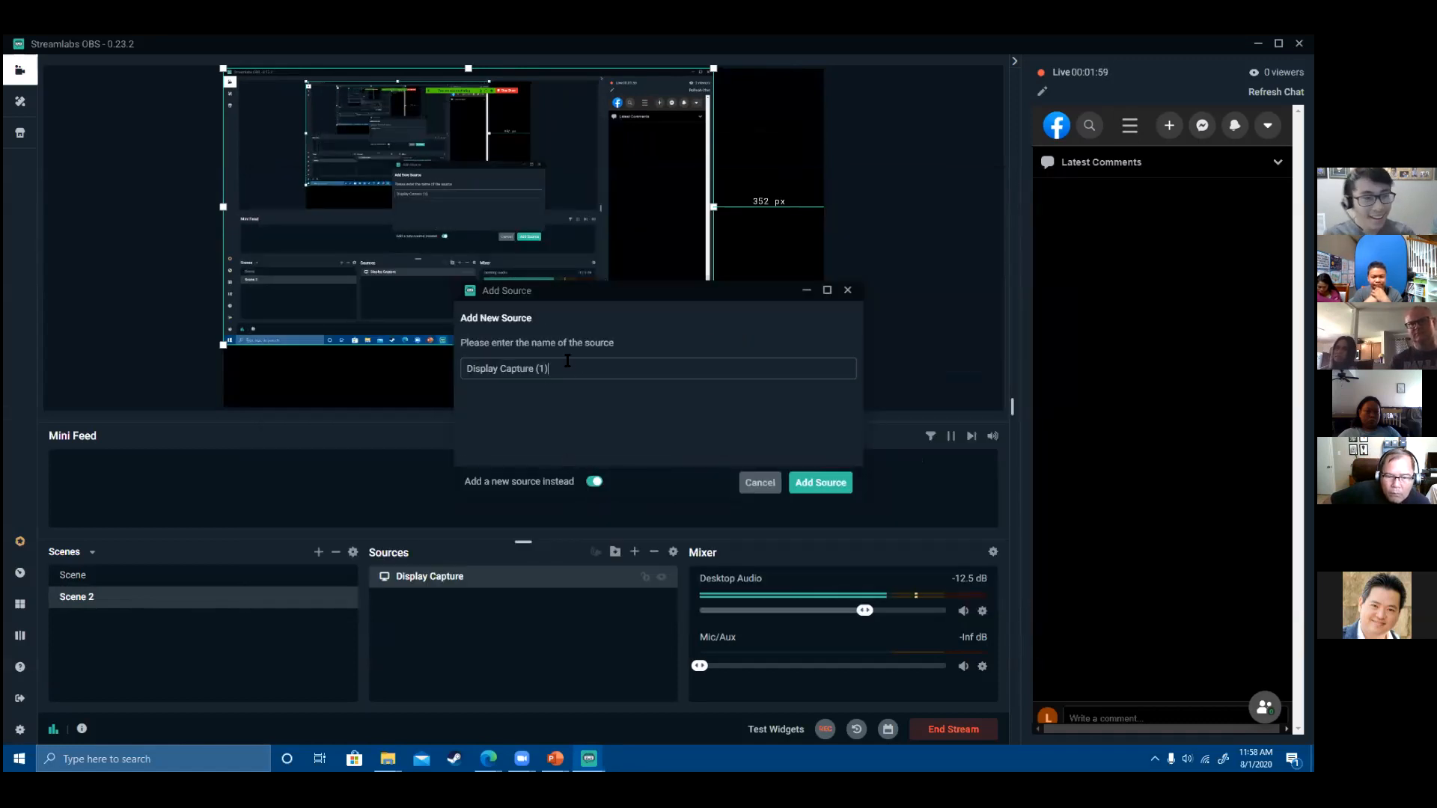
pyautogui.moveTo(582, 362); pyautogui.dragTo(395, 352)
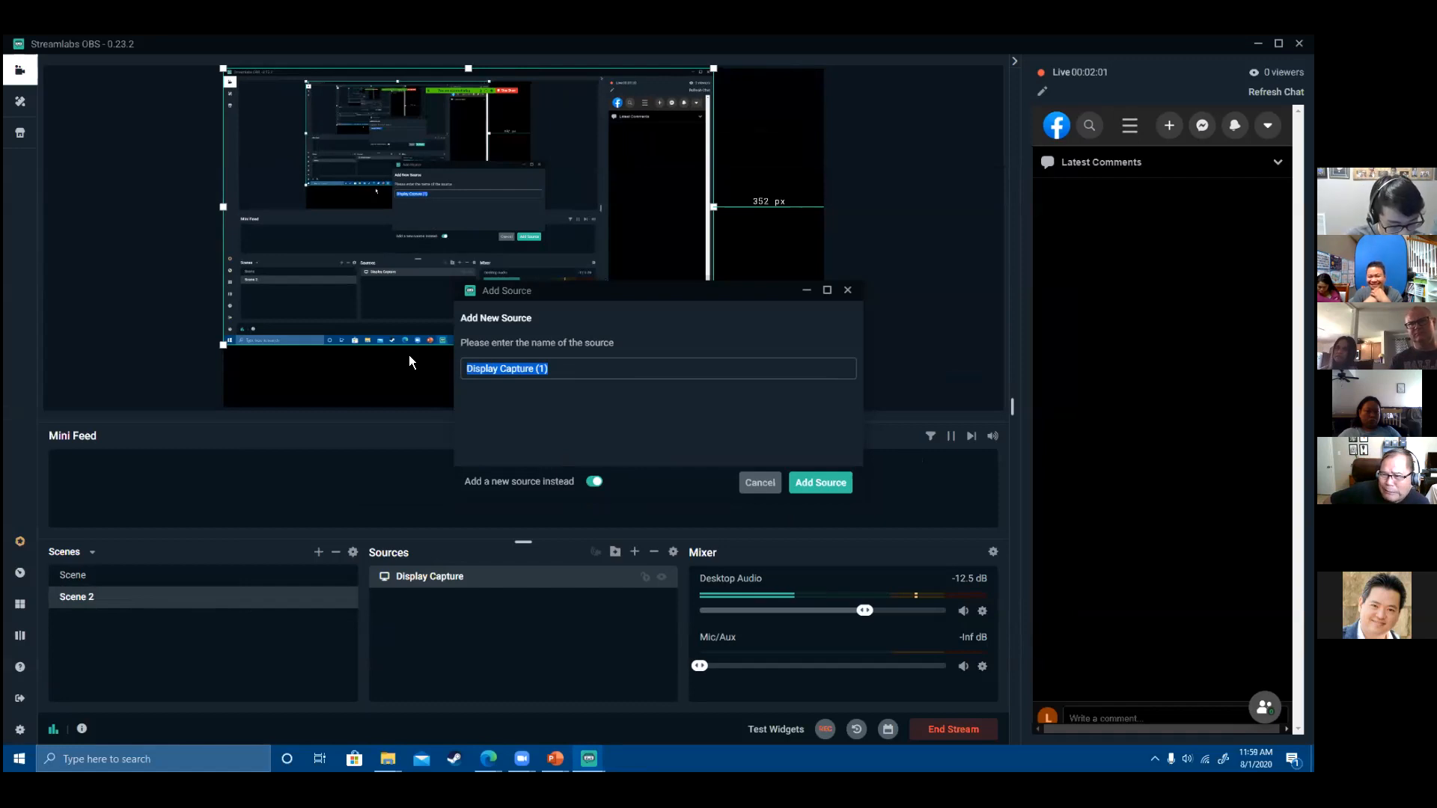
pyautogui.write('Cam')
pyautogui.click(824, 483)
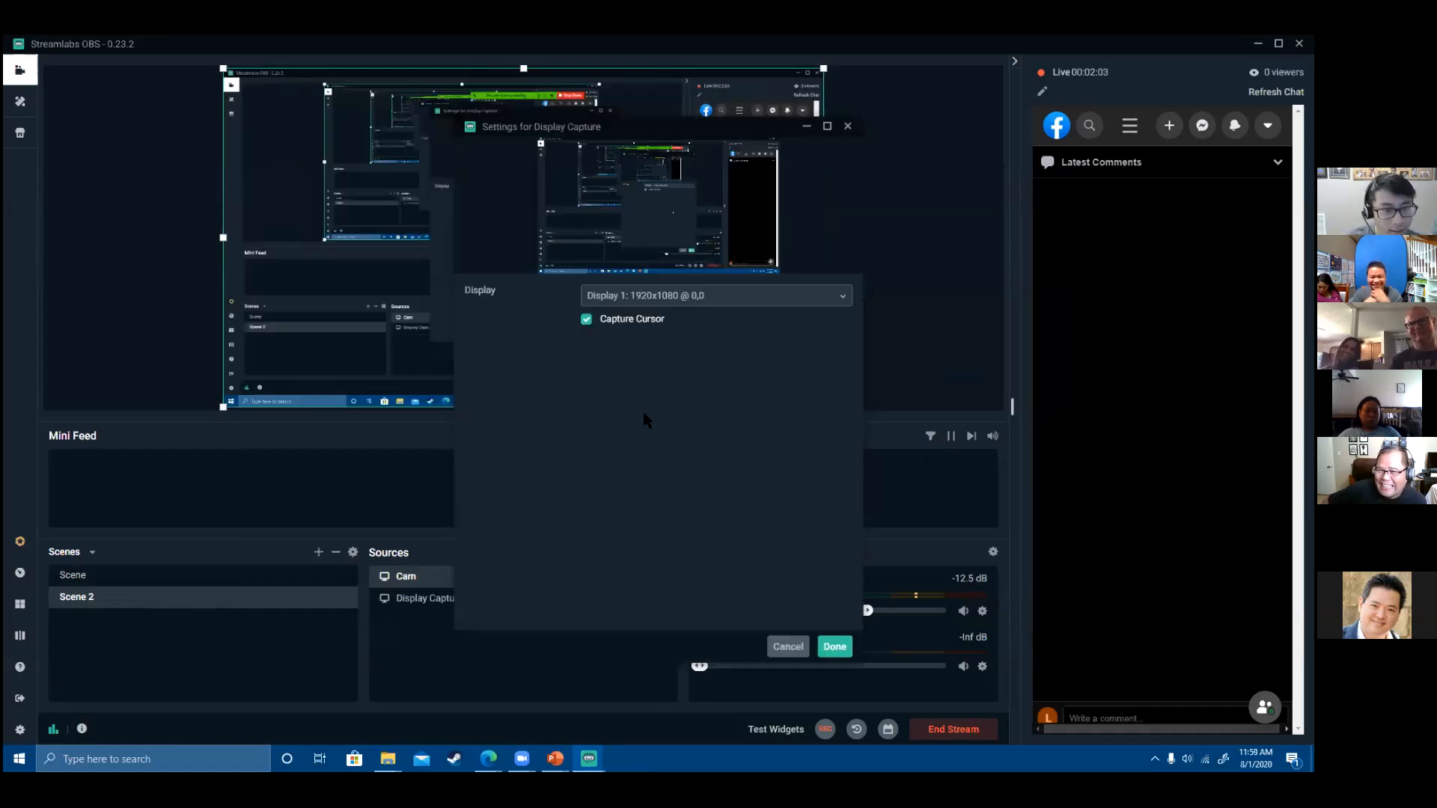
pyautogui.click(717, 296)
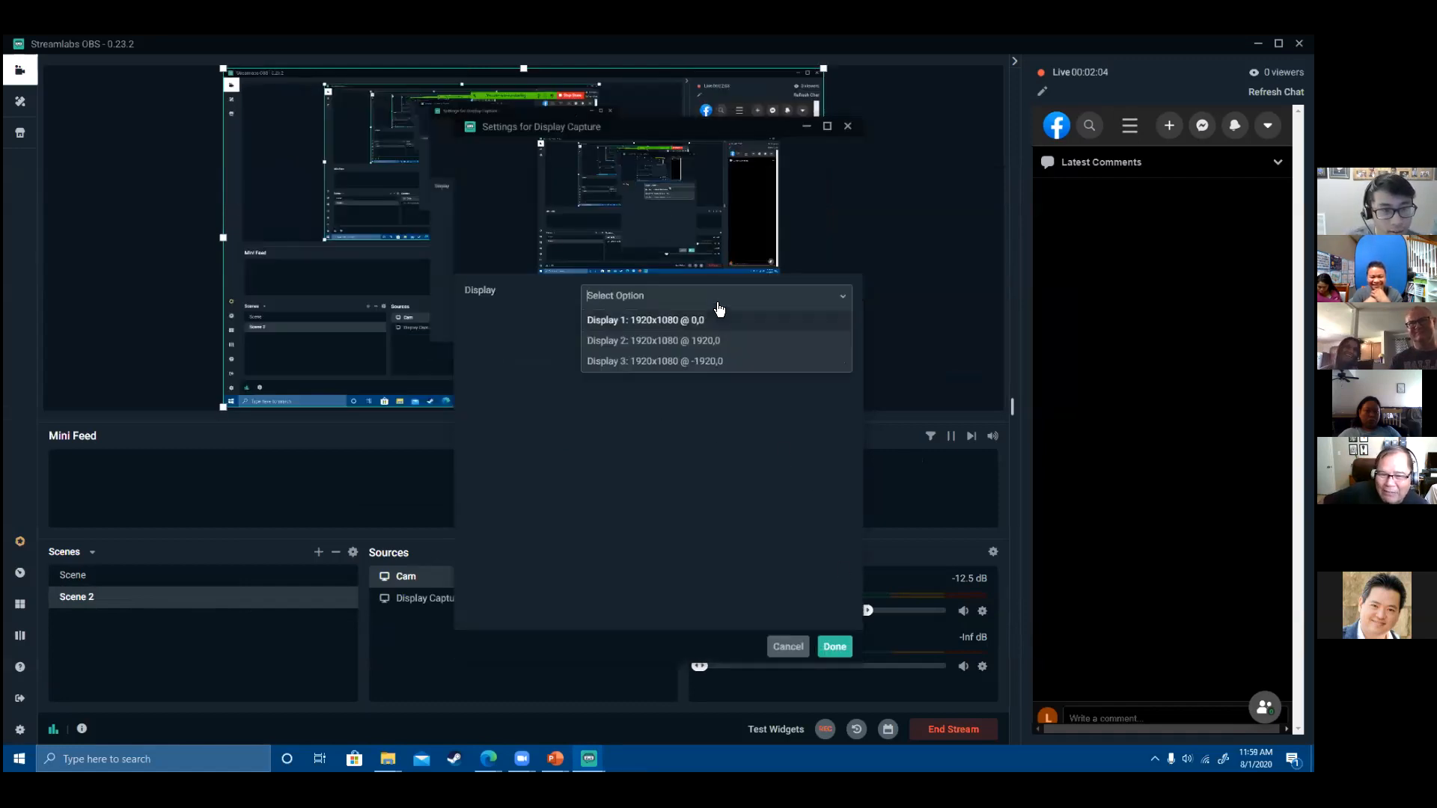
pyautogui.click(715, 340)
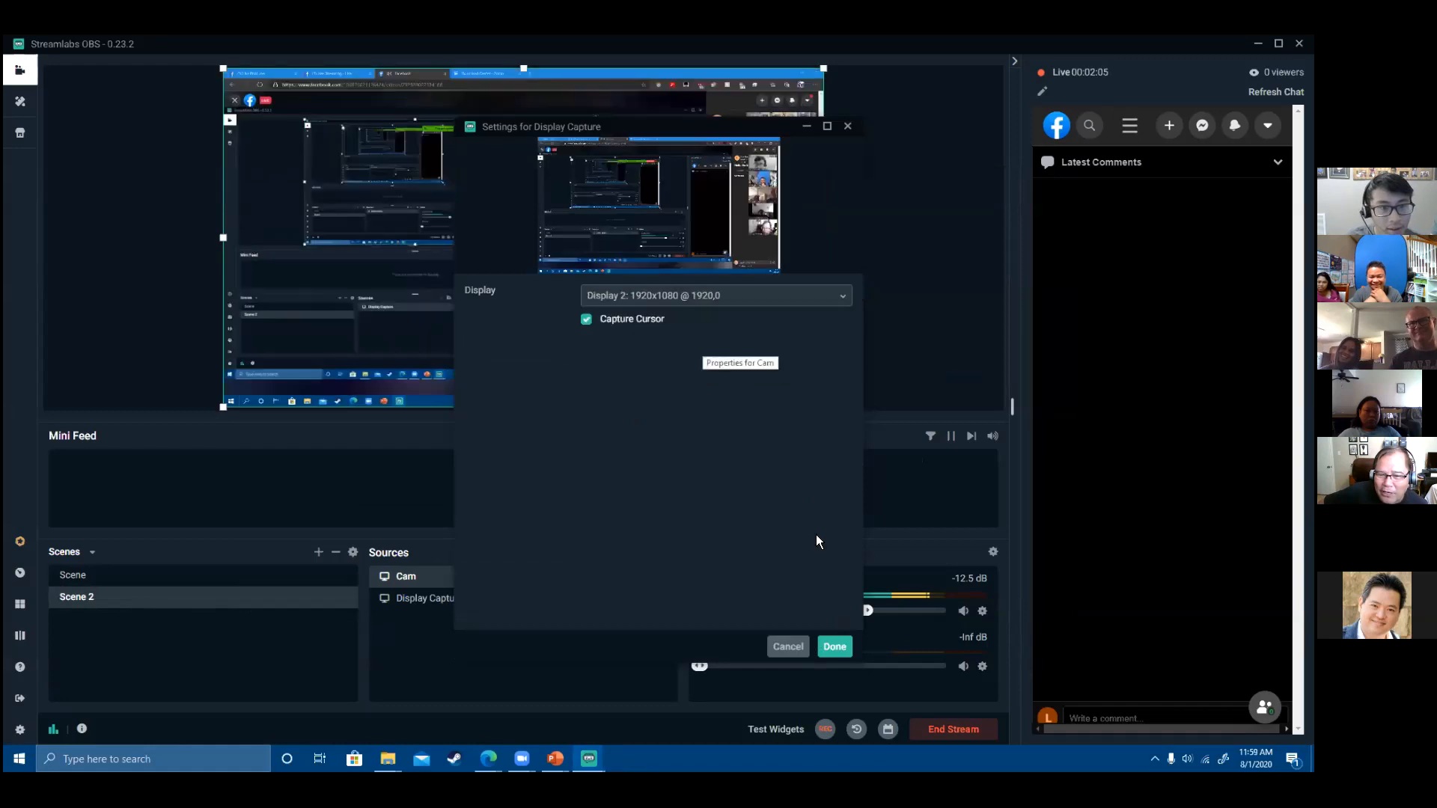
pyautogui.click(835, 647)
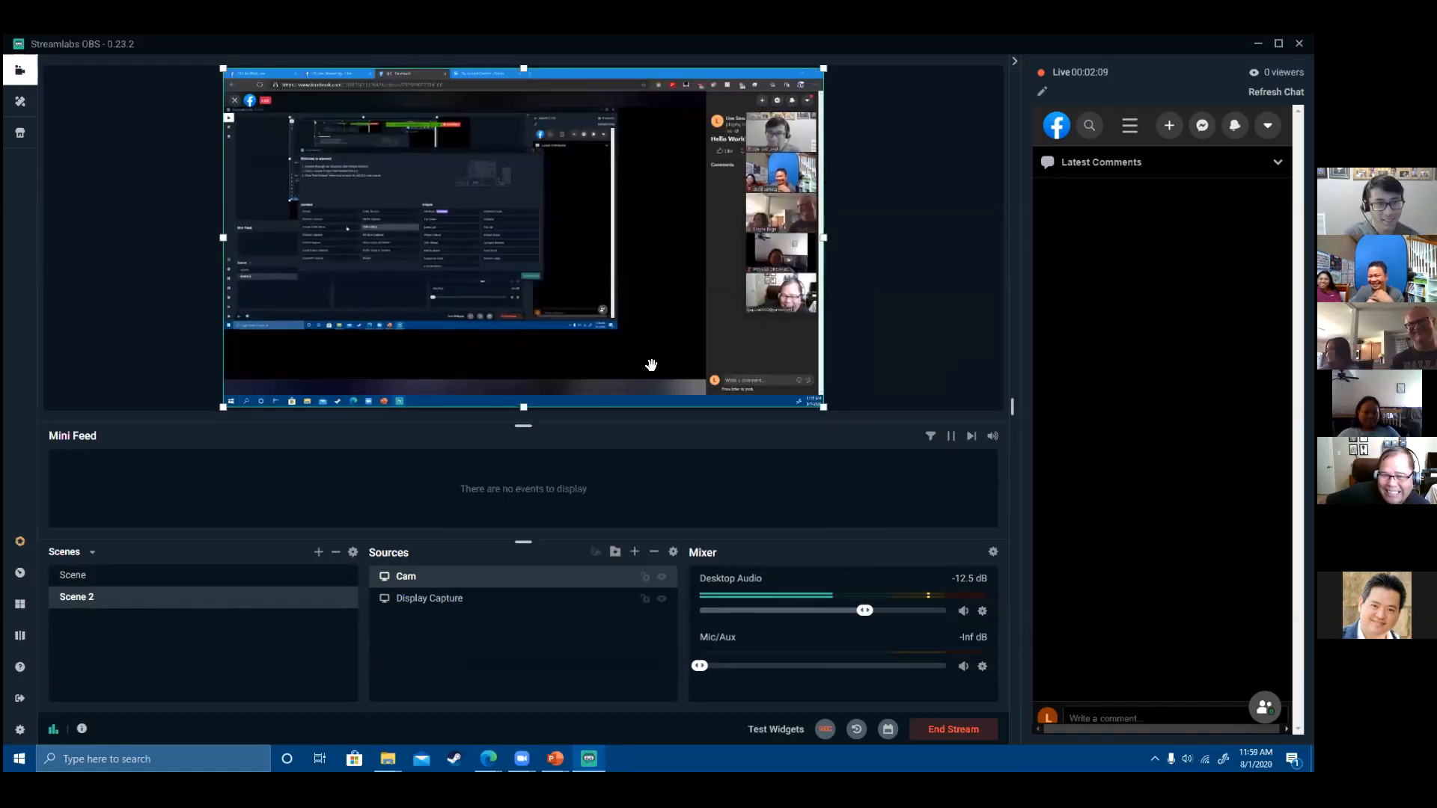
# - Crop Cam's left, right, top and bottom to one webcam tile and fit it lower-right
pyautogui.moveTo(242, 238); pyautogui.dragTo(744, 283)
pyautogui.moveTo(823, 237); pyautogui.dragTo(816, 240)
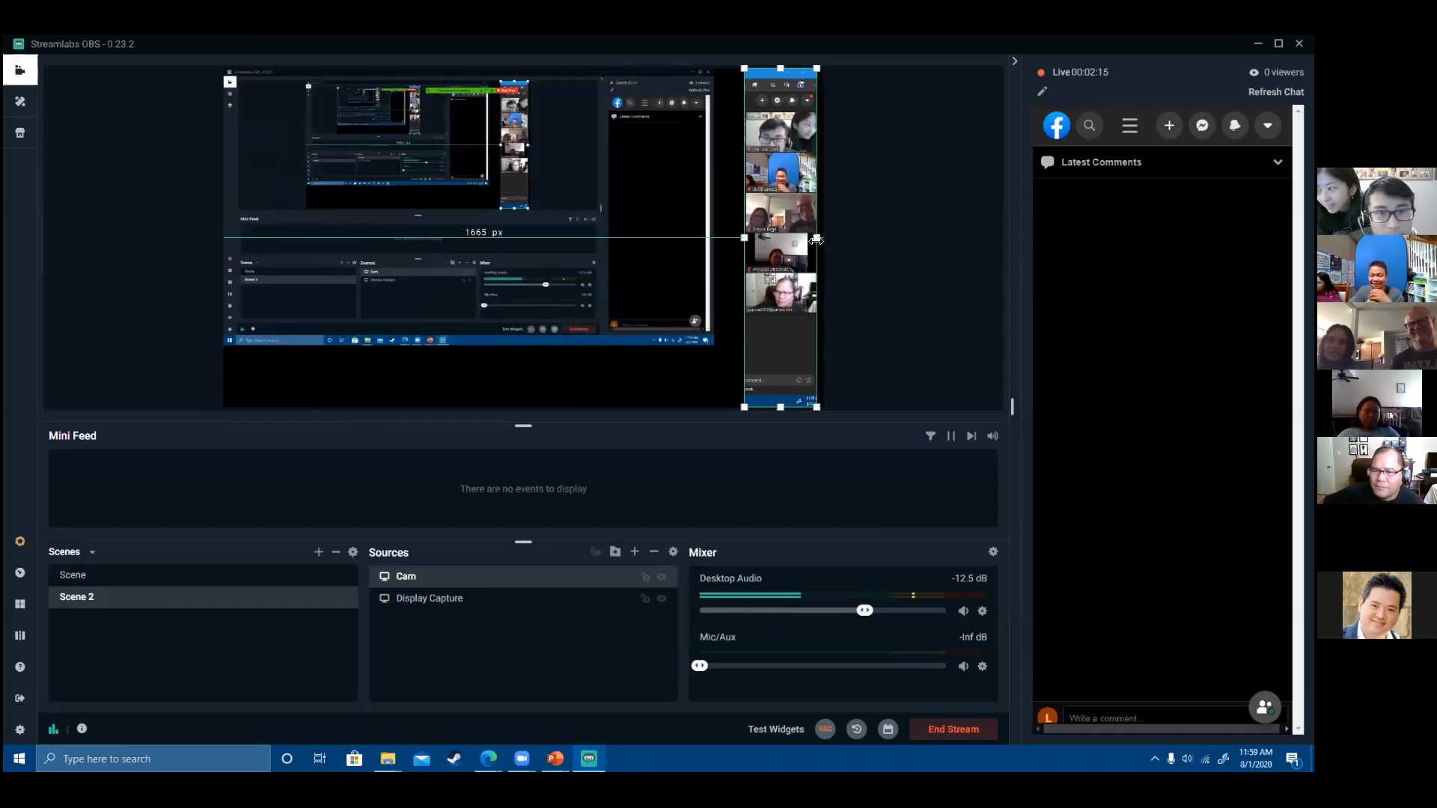
pyautogui.moveTo(780, 69); pyautogui.dragTo(795, 275)
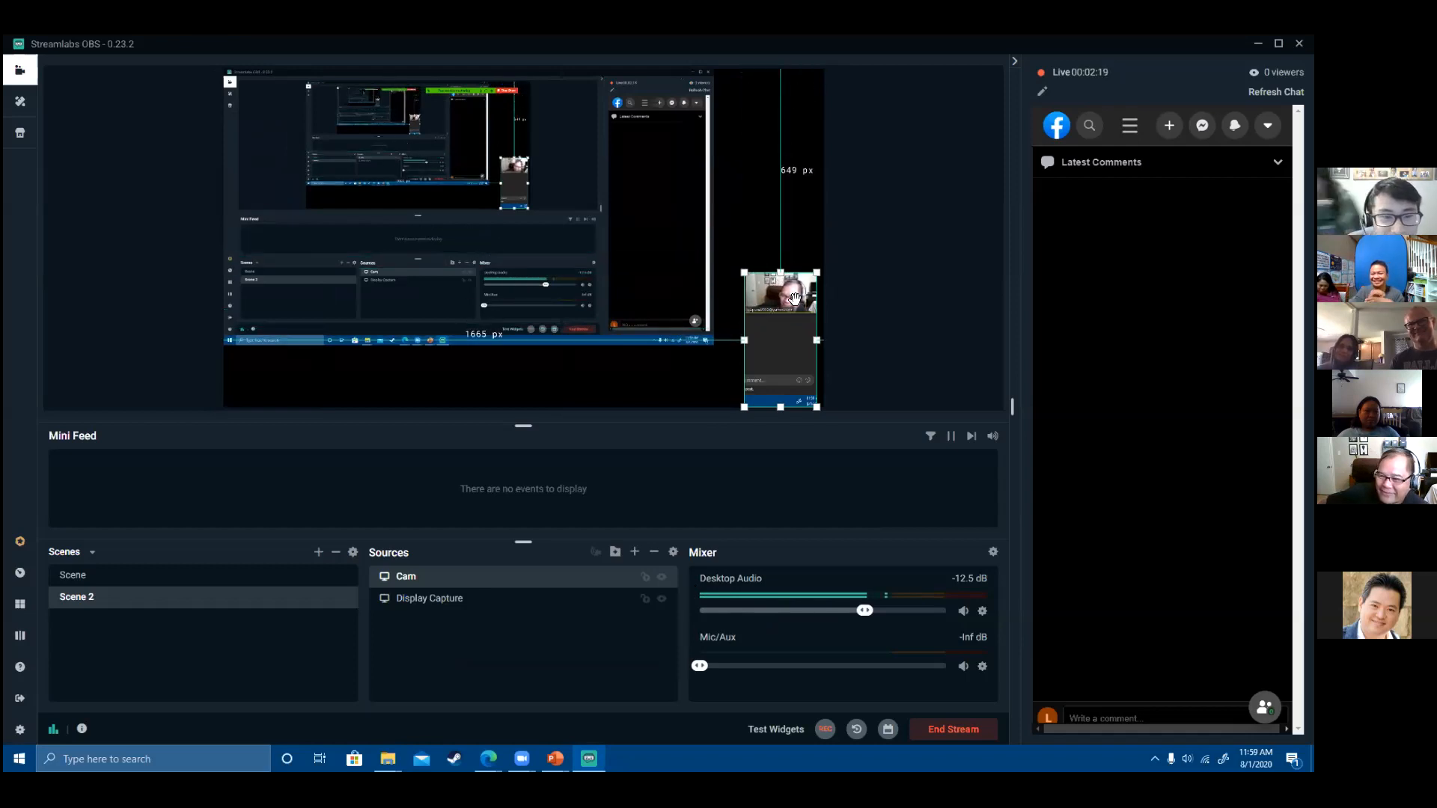
pyautogui.moveTo(780, 408); pyautogui.dragTo(782, 319)
pyautogui.moveTo(632, 221); pyautogui.dragTo(761, 385)
pyautogui.moveTo(605, 284)
pyautogui.mouseDown()
pyautogui.moveTo(642, 315)
pyautogui.moveTo(620, 296)
pyautogui.mouseUp()
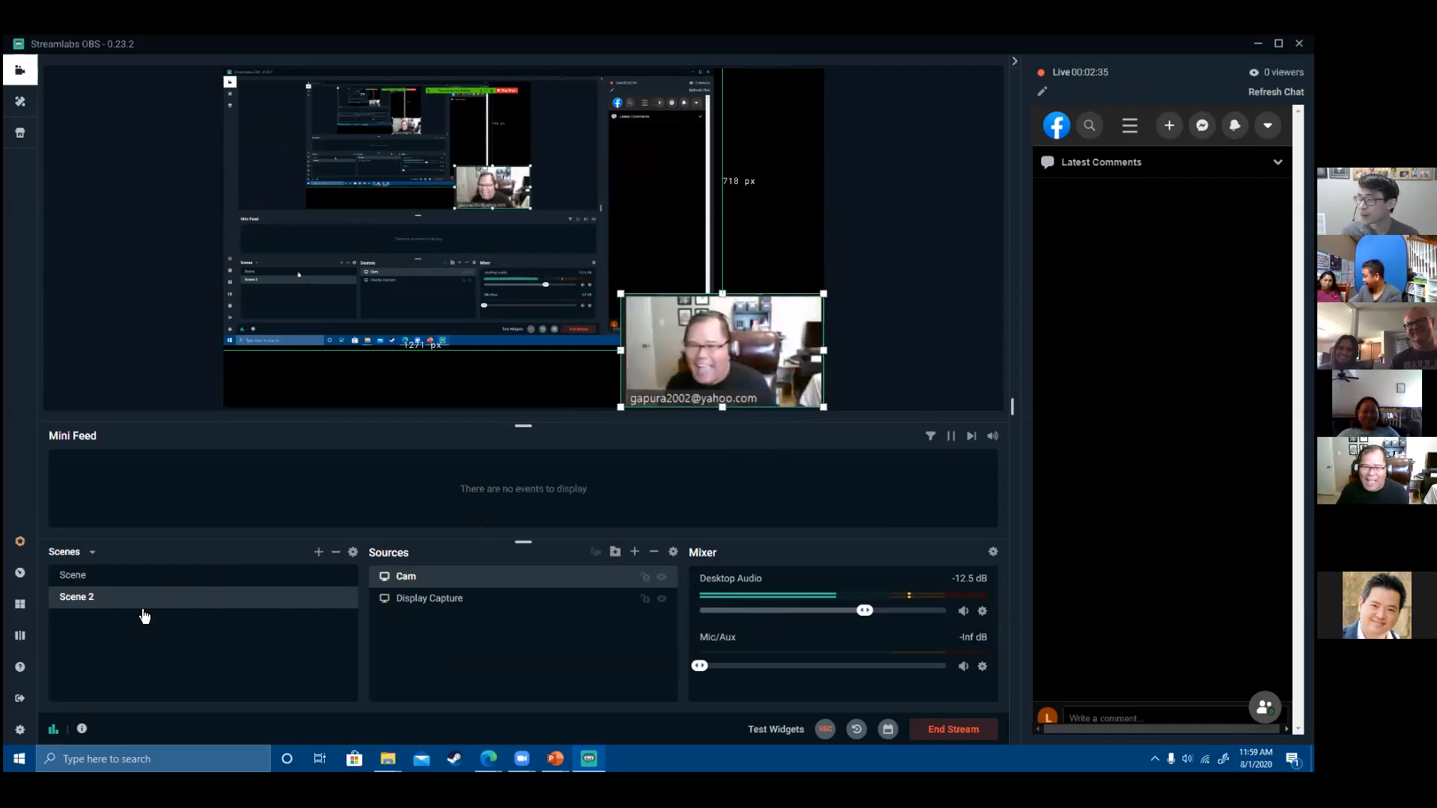
# - Show slide 9, 'Making an output', in PowerPoint, then minimize PowerPoint
pyautogui.click(134, 582)
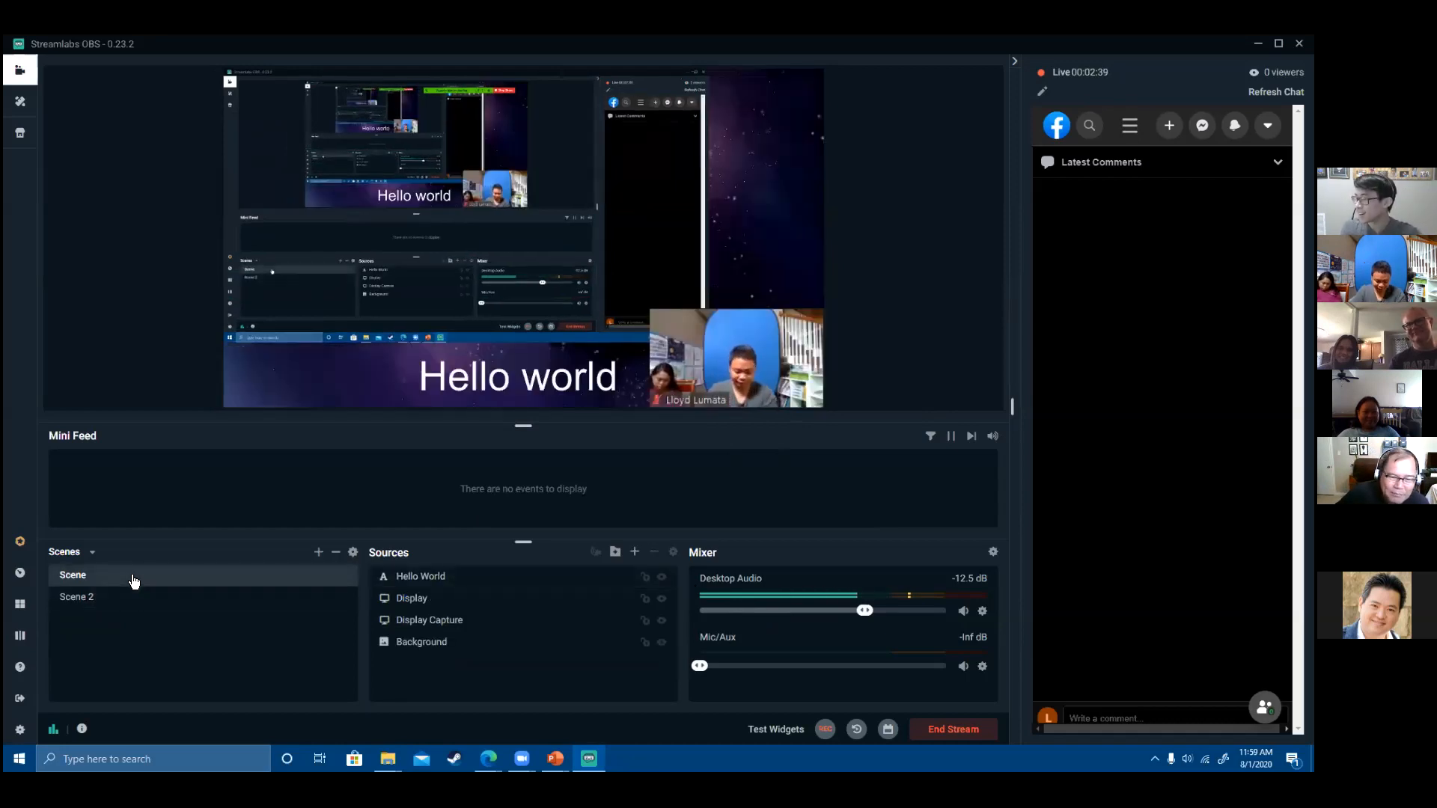
pyautogui.click(99, 608)
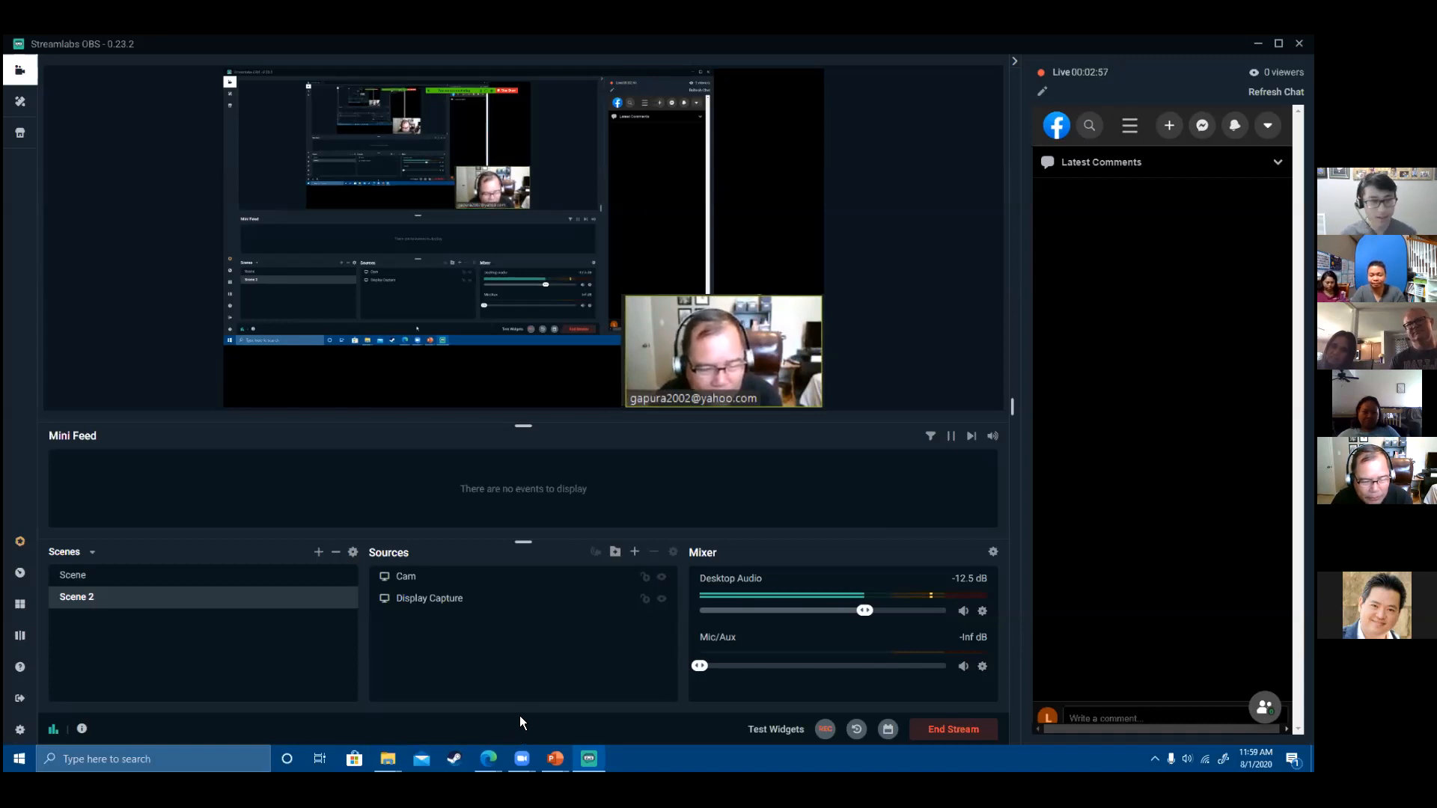
pyautogui.moveTo(555, 758)
pyautogui.click(479, 697)
pyautogui.click(109, 434)
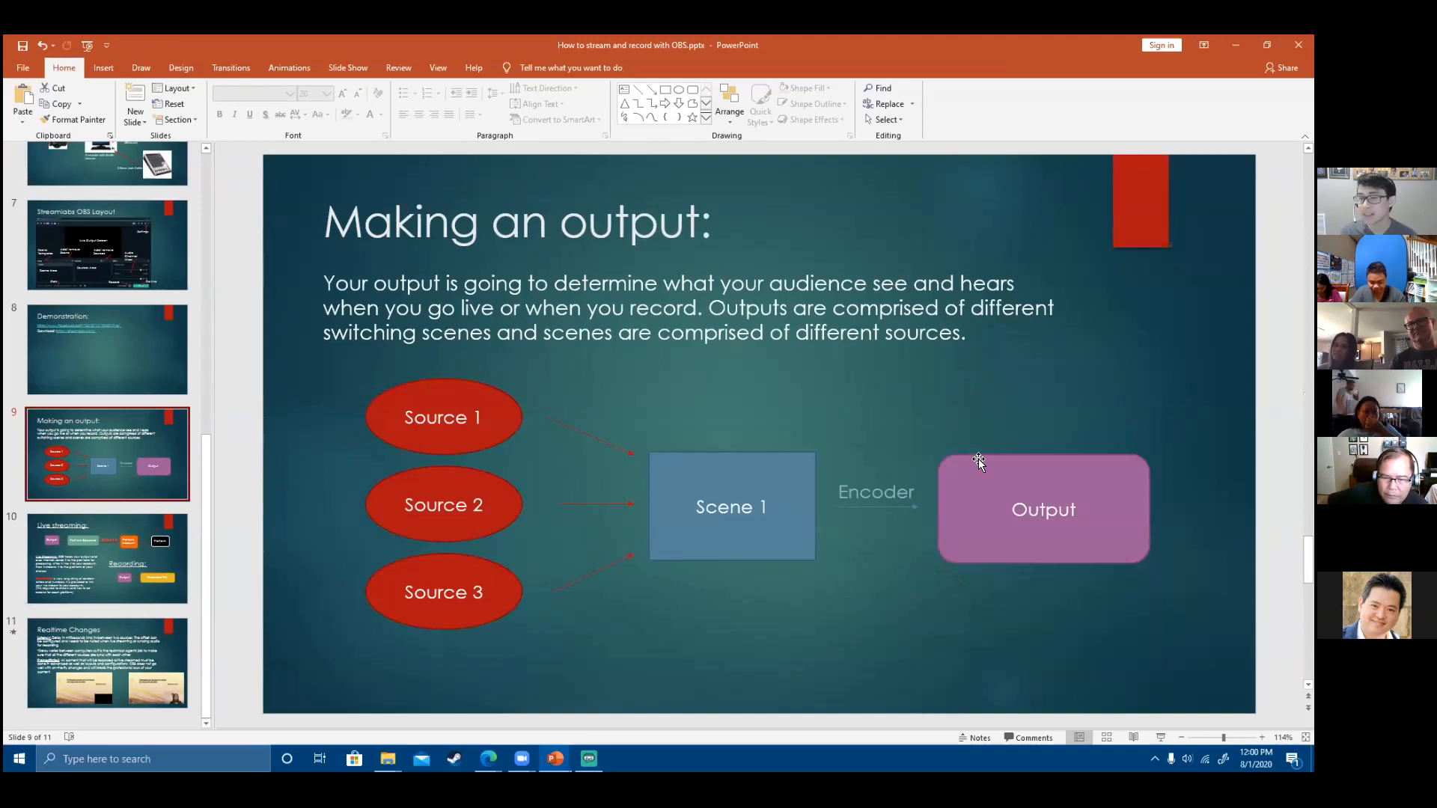
pyautogui.click(1236, 45)
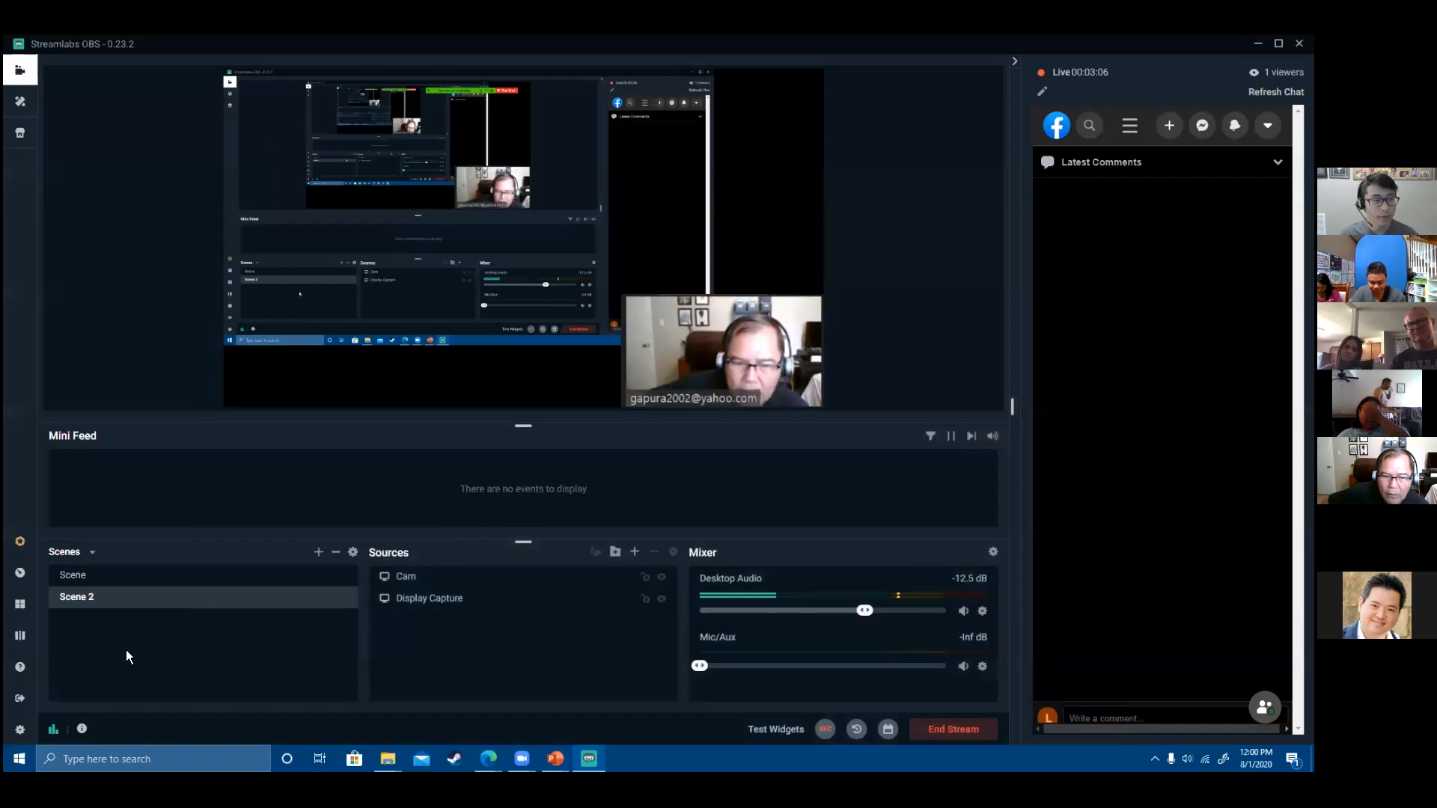
# - Make the Hello world Scene the active scene again
pyautogui.click(120, 584)
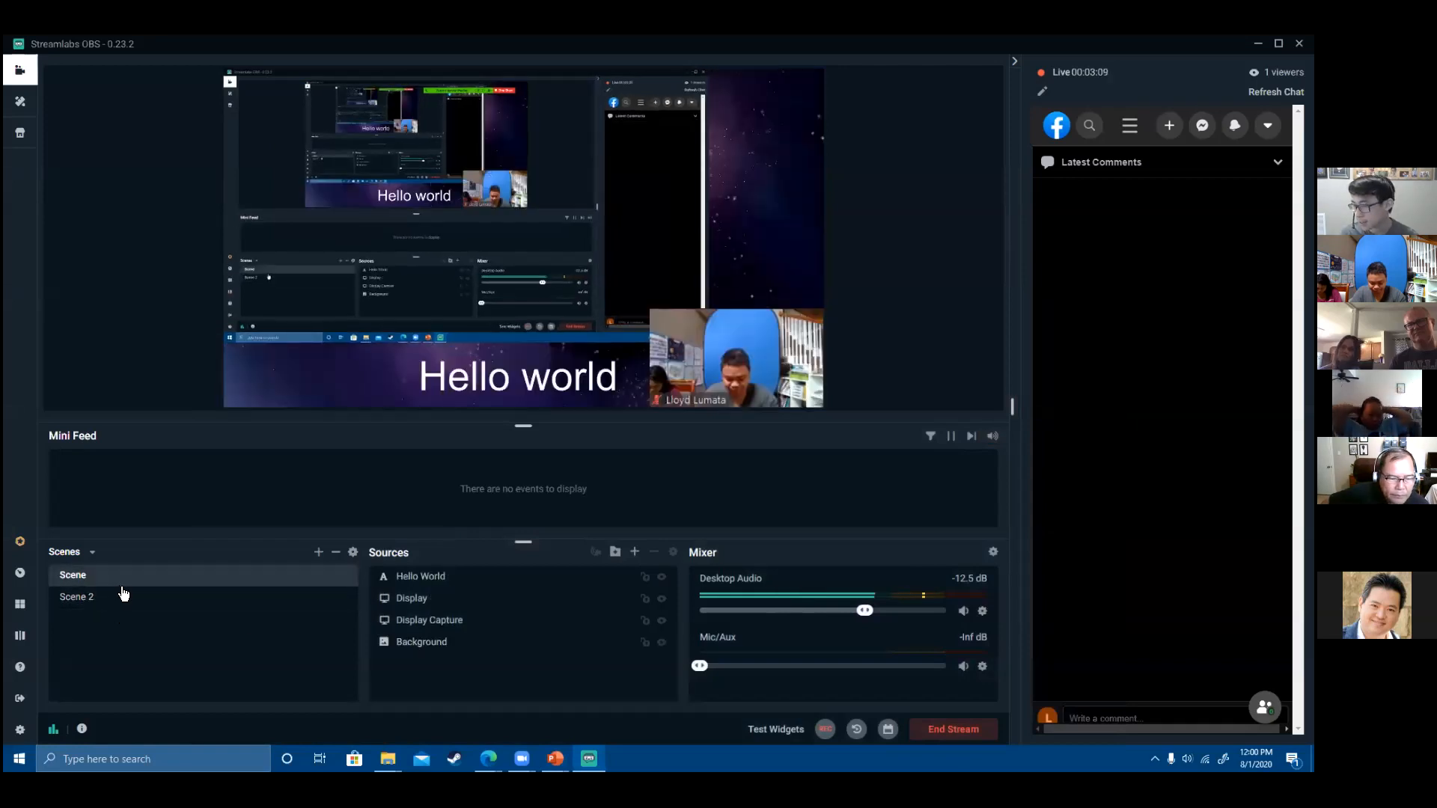
pyautogui.click(112, 596)
pyautogui.click(120, 576)
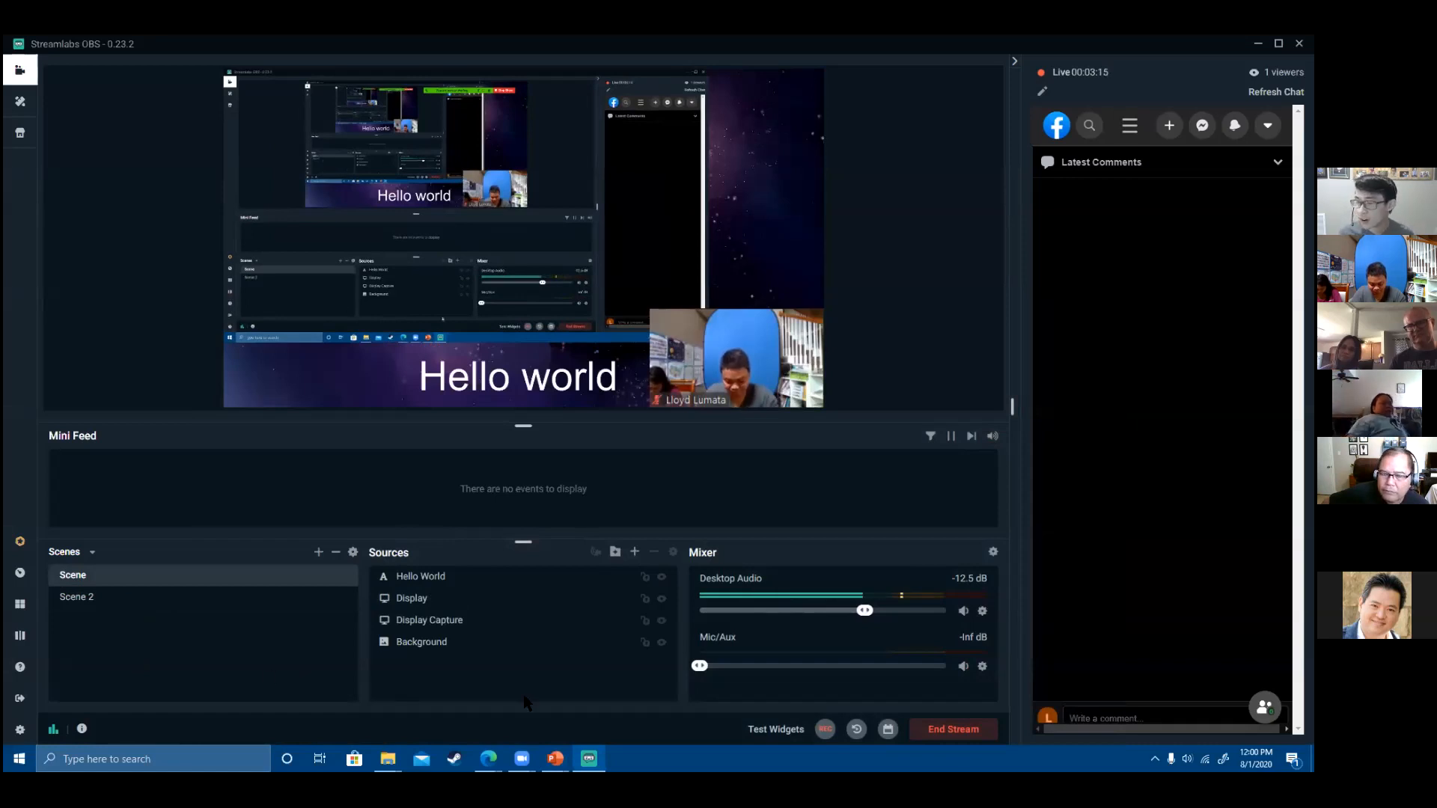
# - End the Facebook live stream and bring up the Add Source list of source types
pyautogui.click(949, 732)
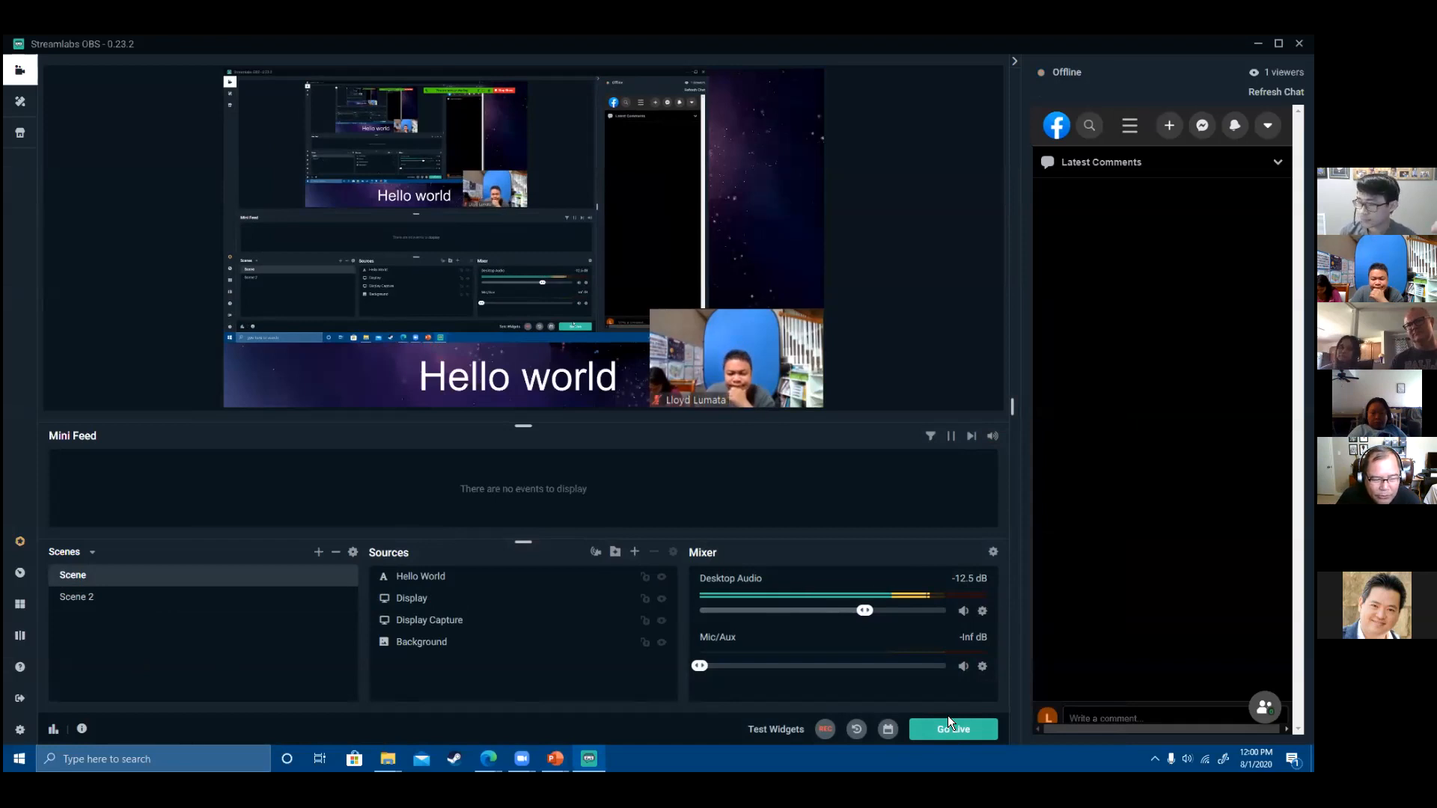
pyautogui.click(634, 552)
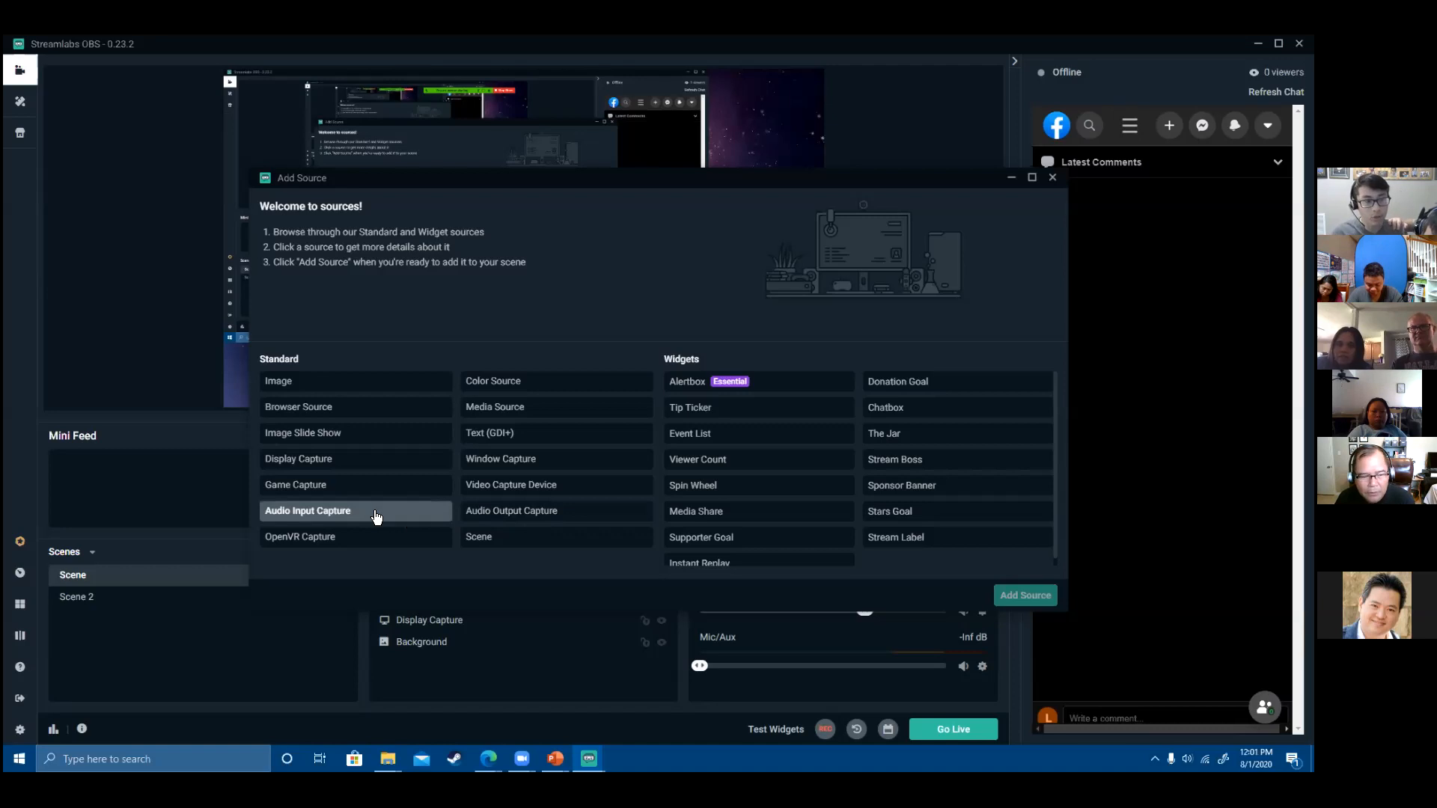
# - Add an Audio Output Capture named Music on the Speakers (9- USB Audio Device) output
pyautogui.click(507, 515)
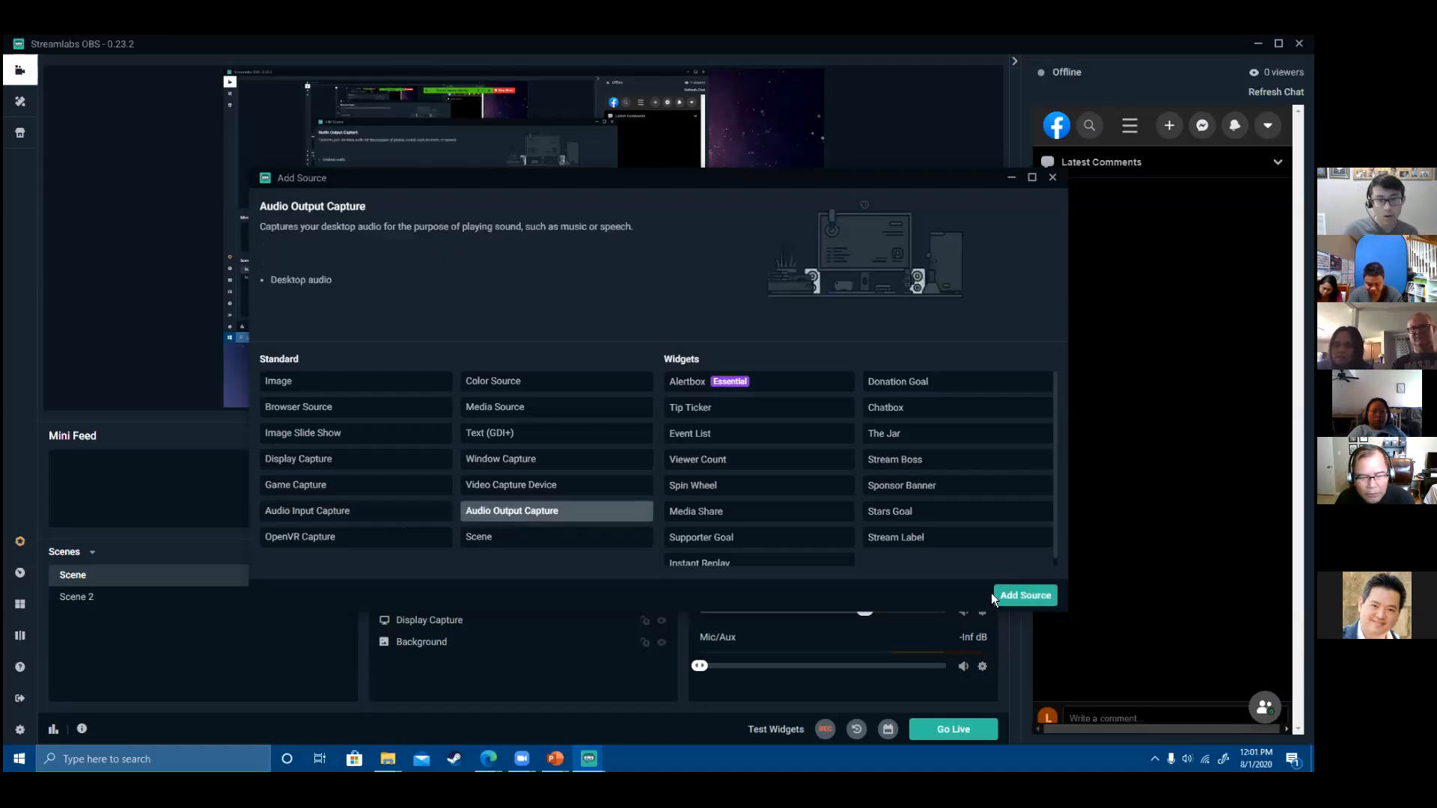
pyautogui.click(1036, 599)
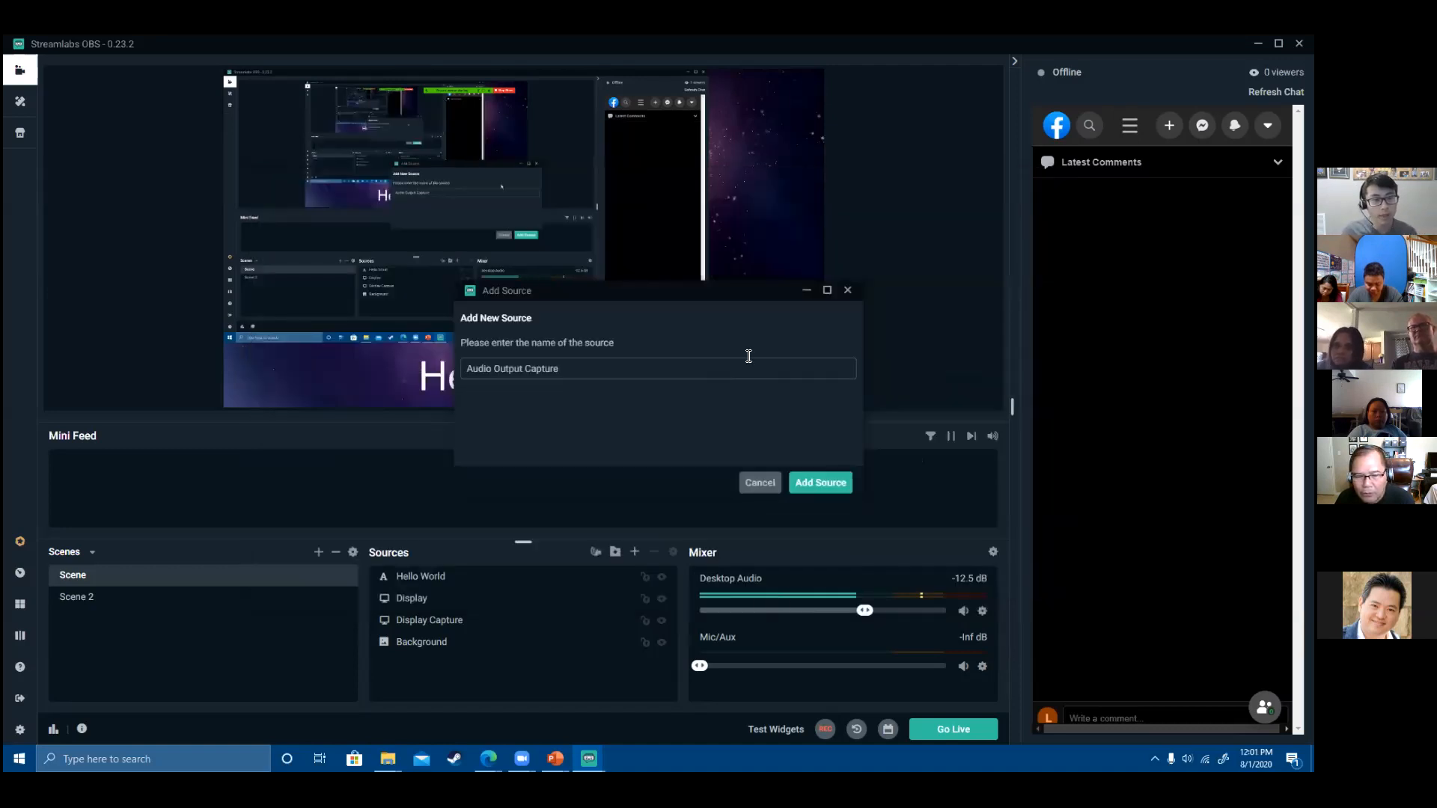
pyautogui.tripleClick(559, 369)
pyautogui.write('Music')
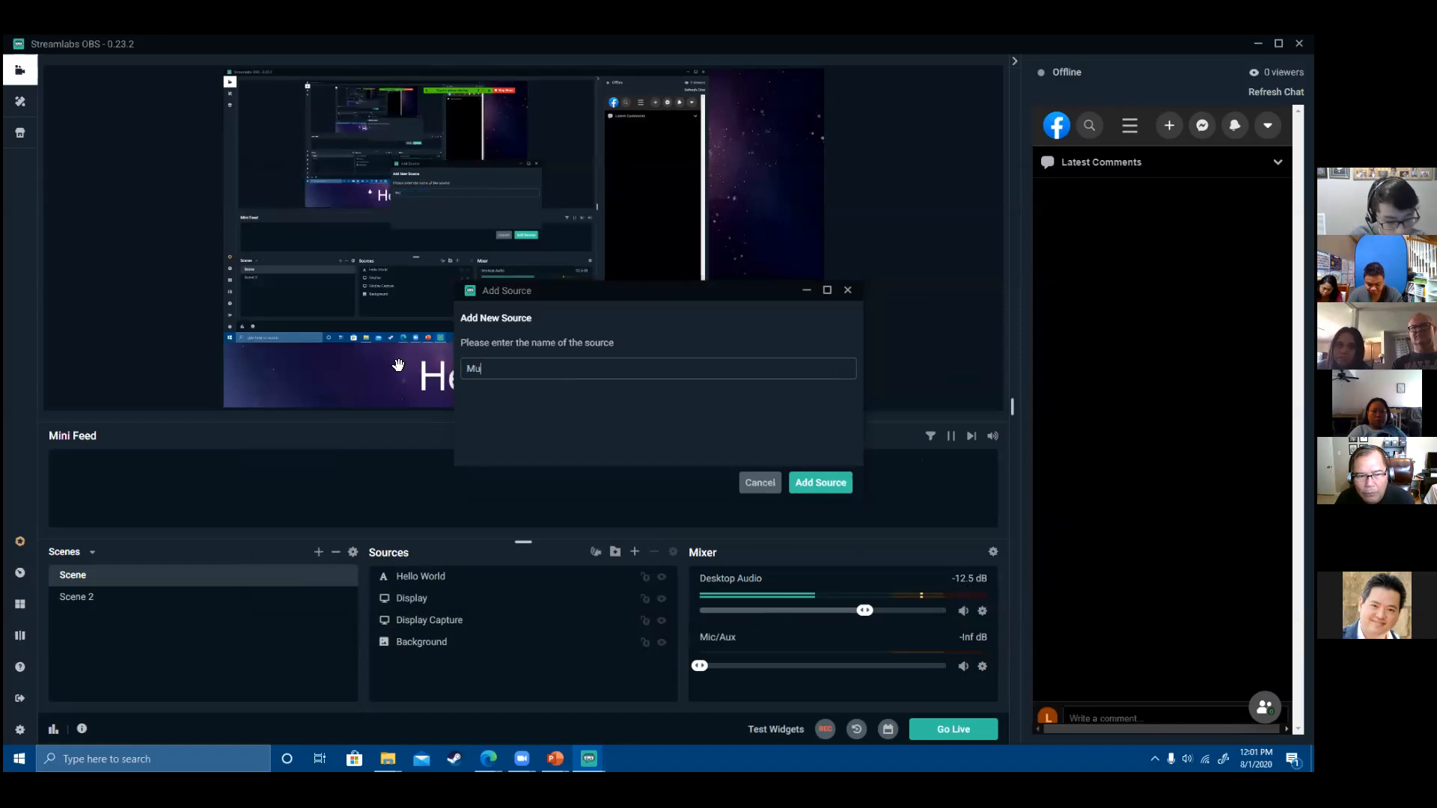
pyautogui.click(819, 484)
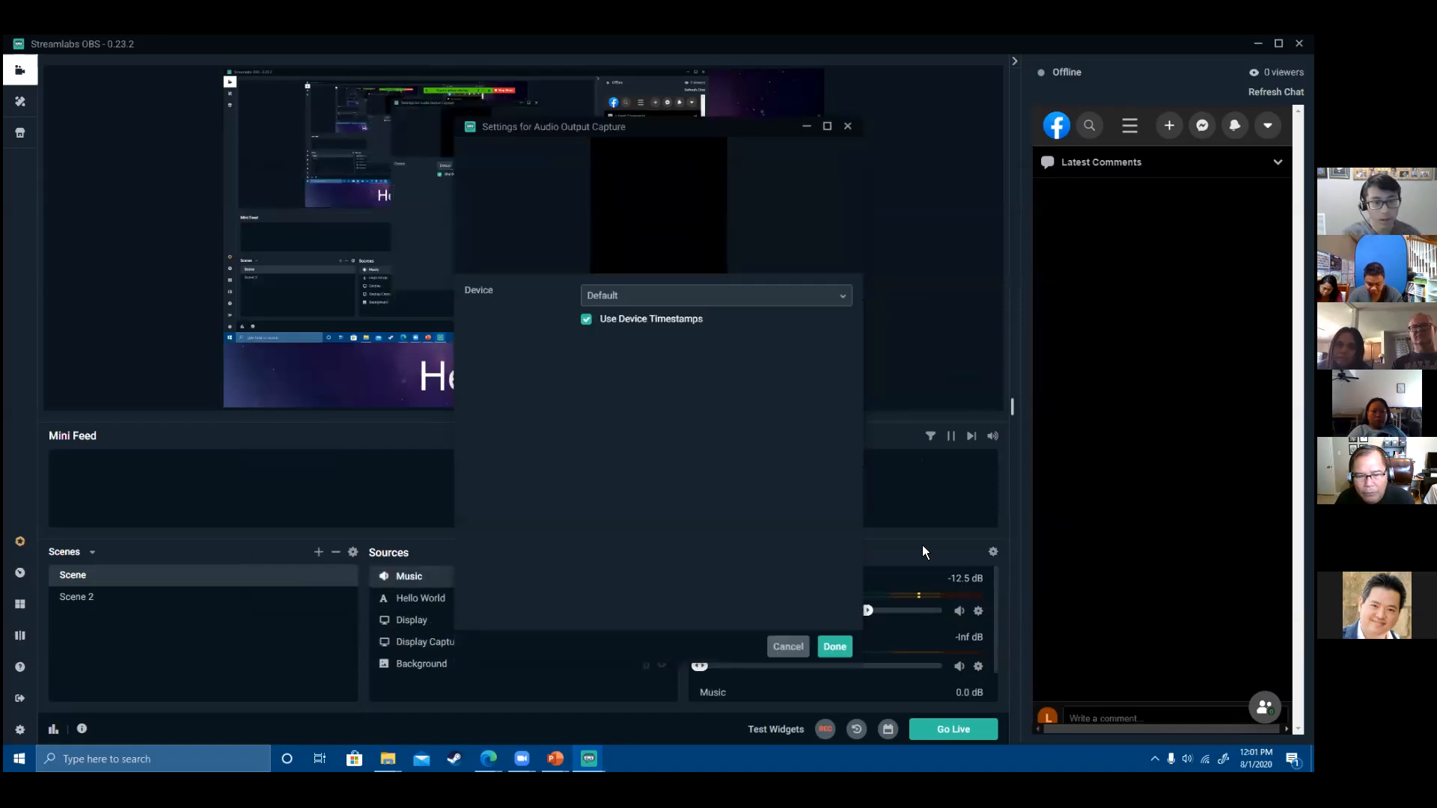
pyautogui.click(745, 307)
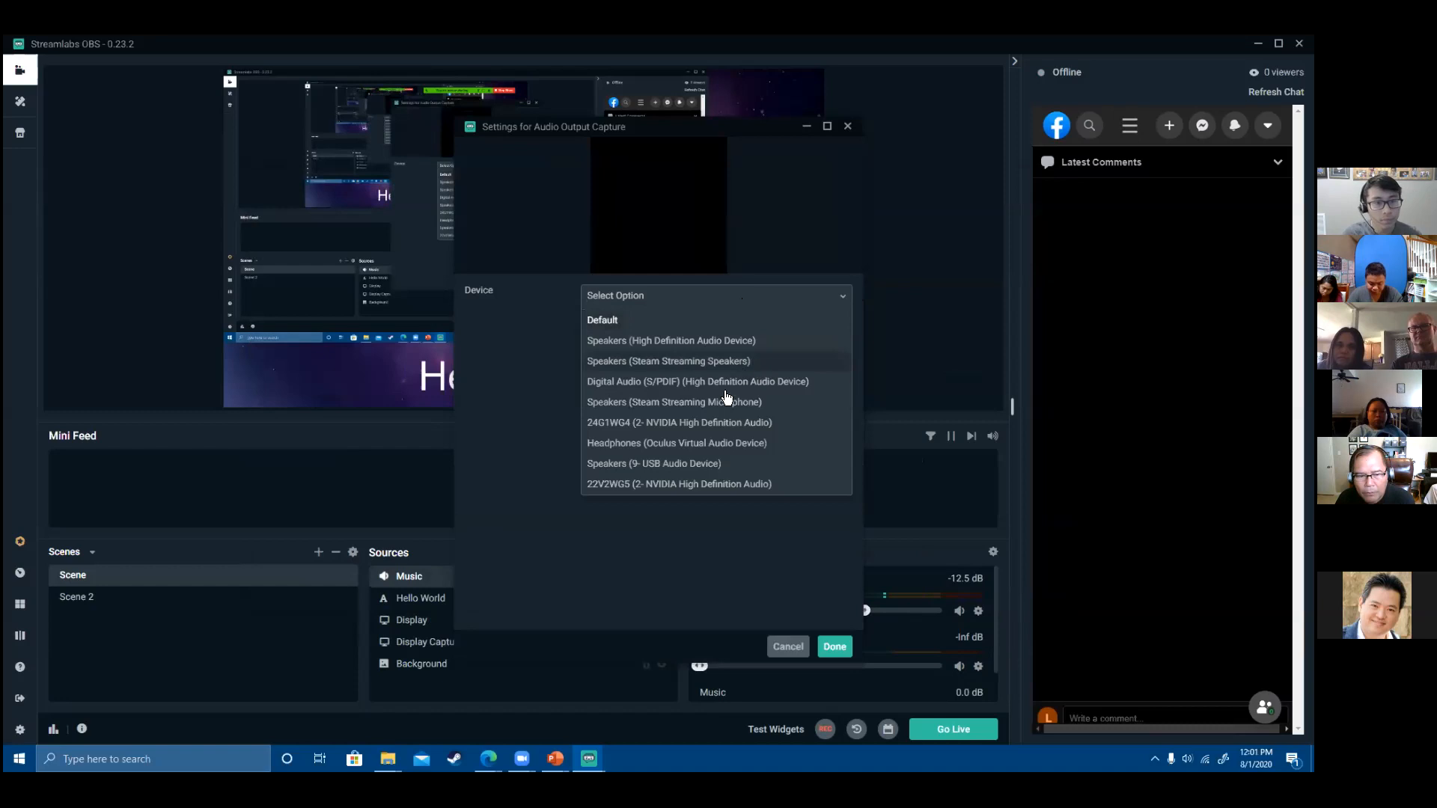
pyautogui.click(720, 465)
pyautogui.click(834, 647)
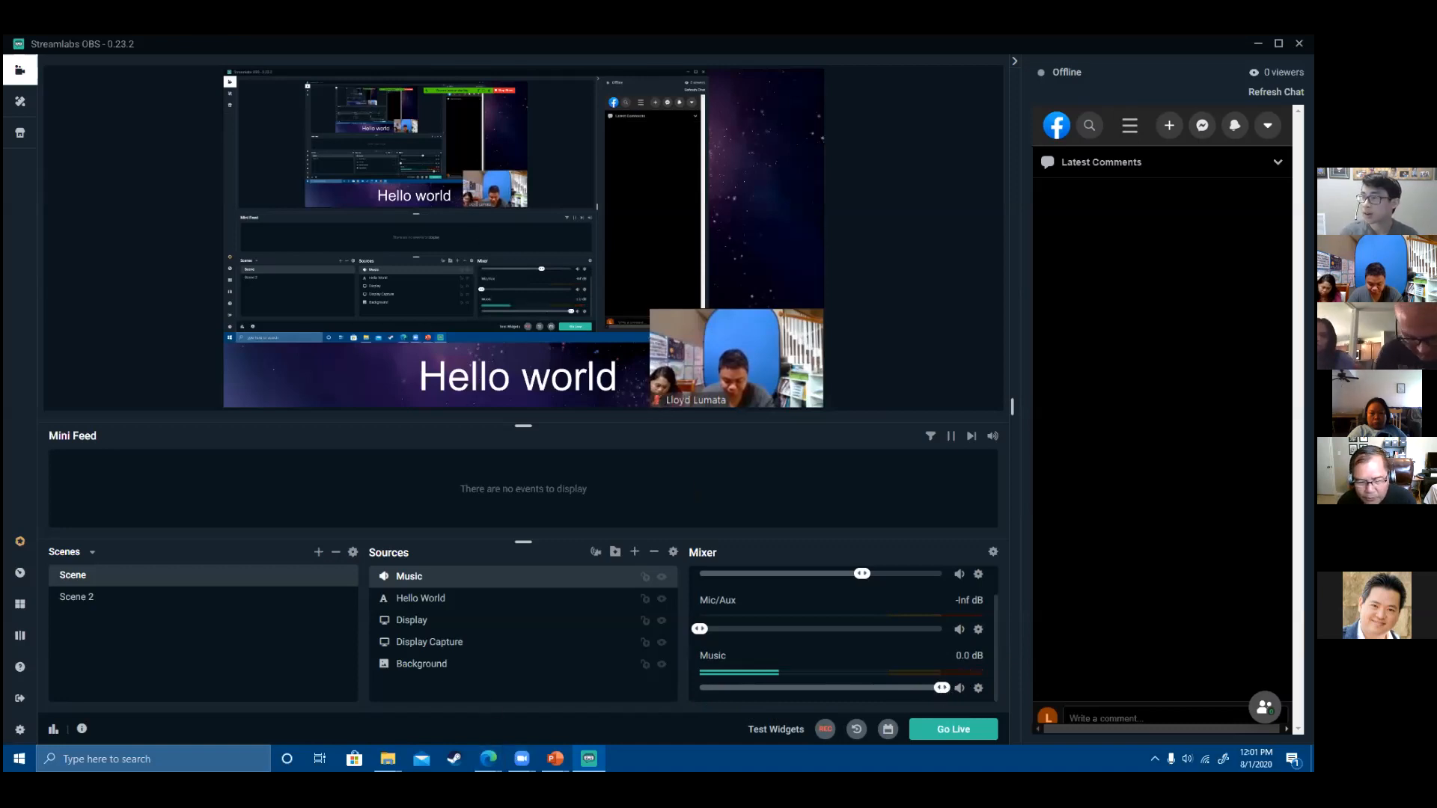
# - Open YouTube in a new Edge tab
pyautogui.click(488, 759)
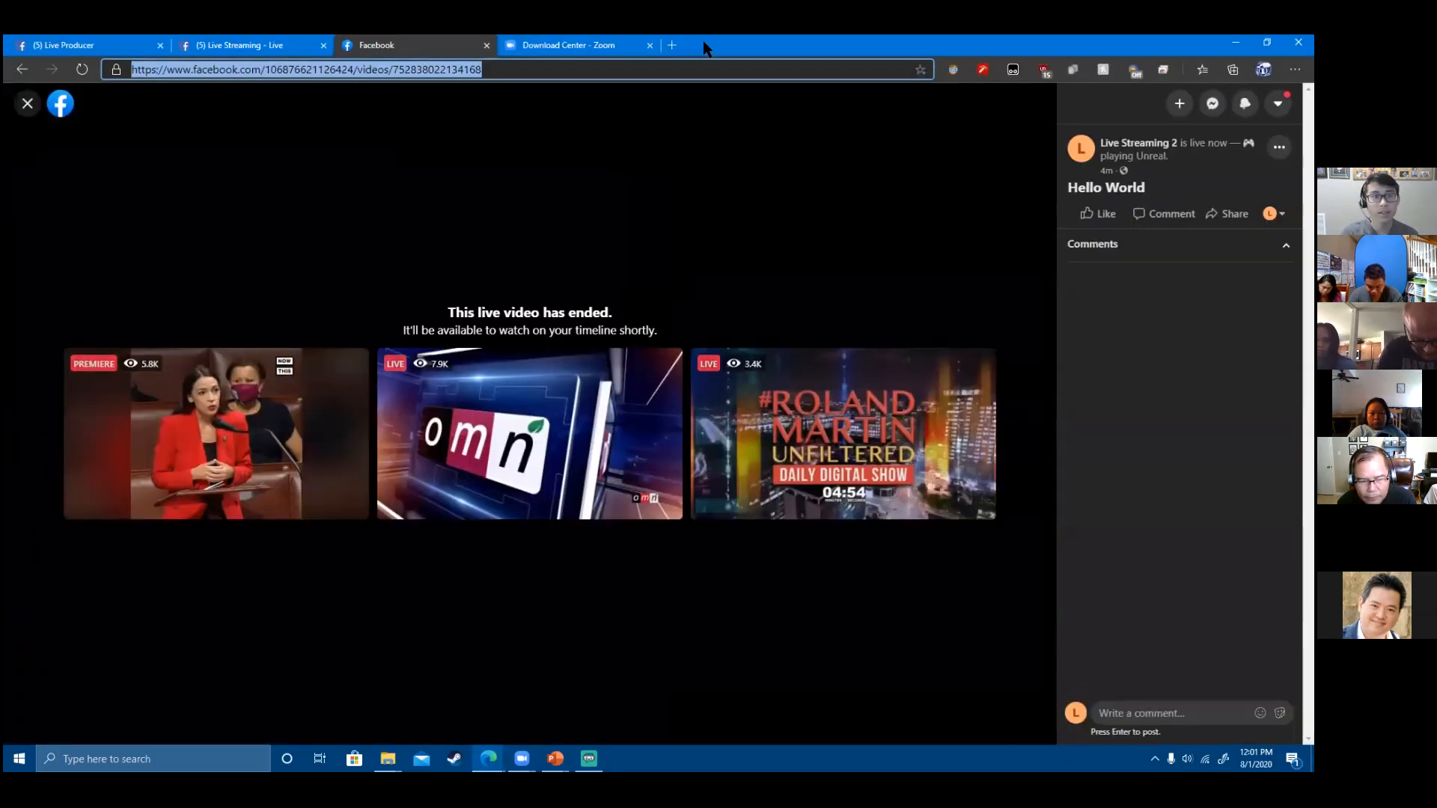
pyautogui.click(688, 43)
pyautogui.write('youtube')
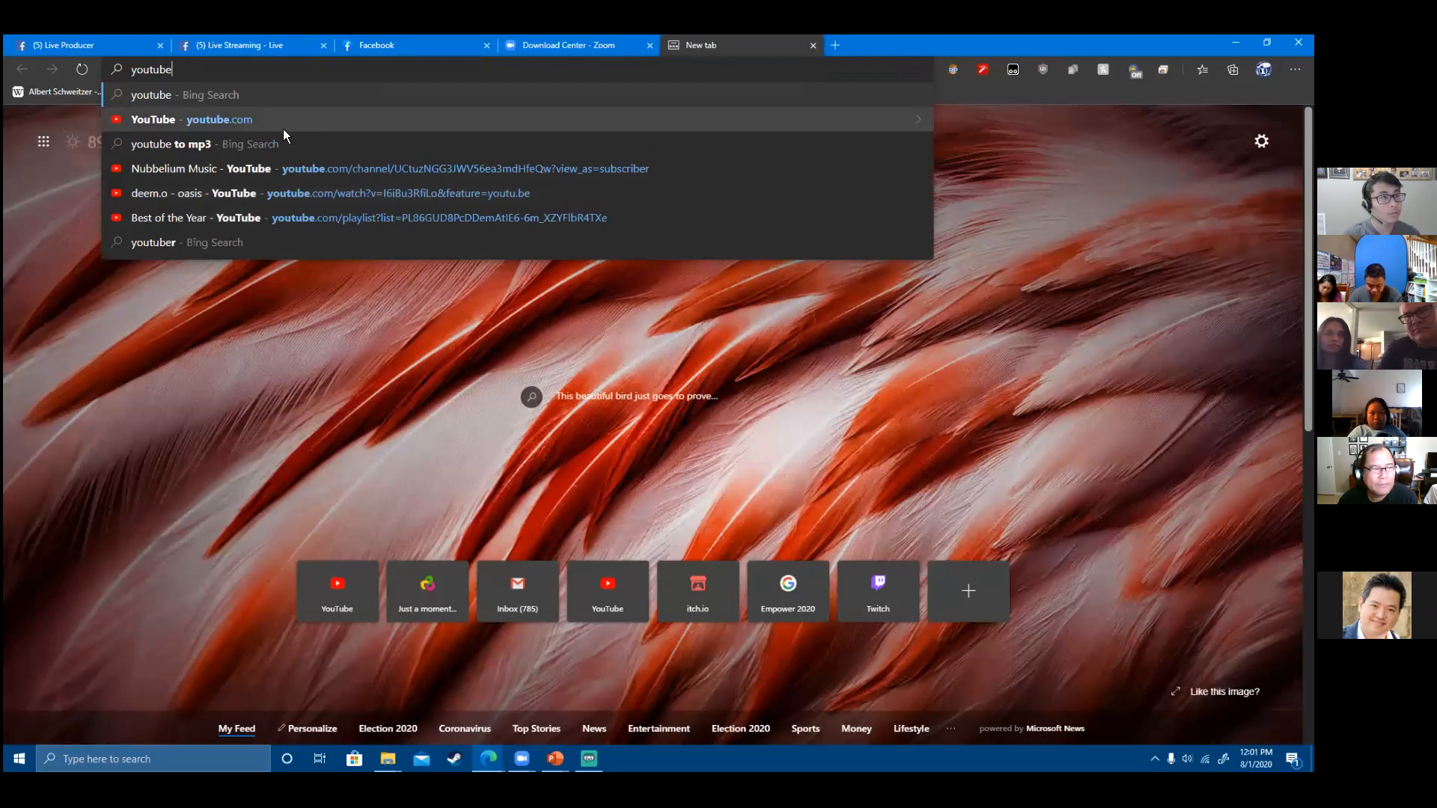
pyautogui.click(274, 128)
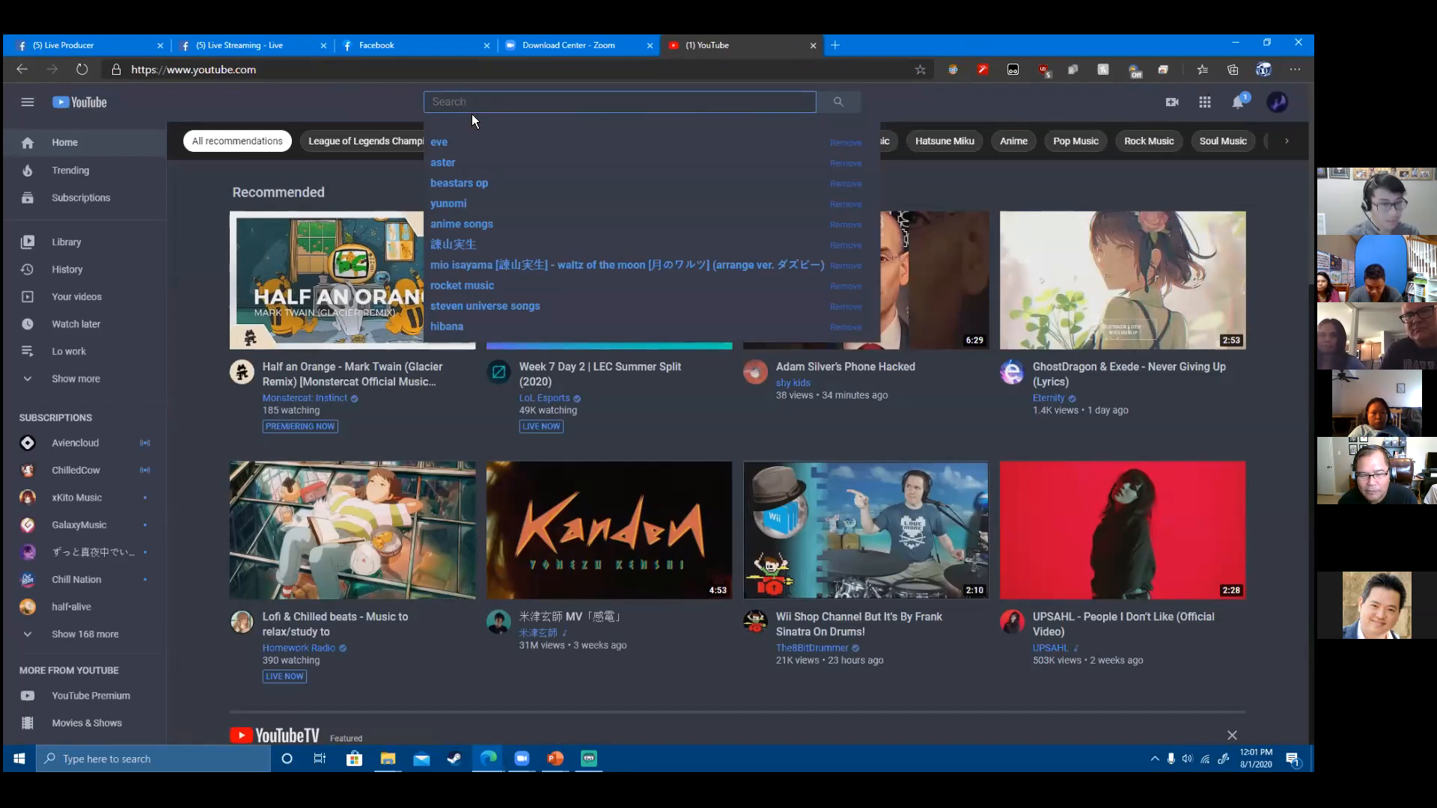
# - Search 'chris tomlin', play the Thank You Lord video, and return to Streamlabs OBS
pyautogui.write('chr')
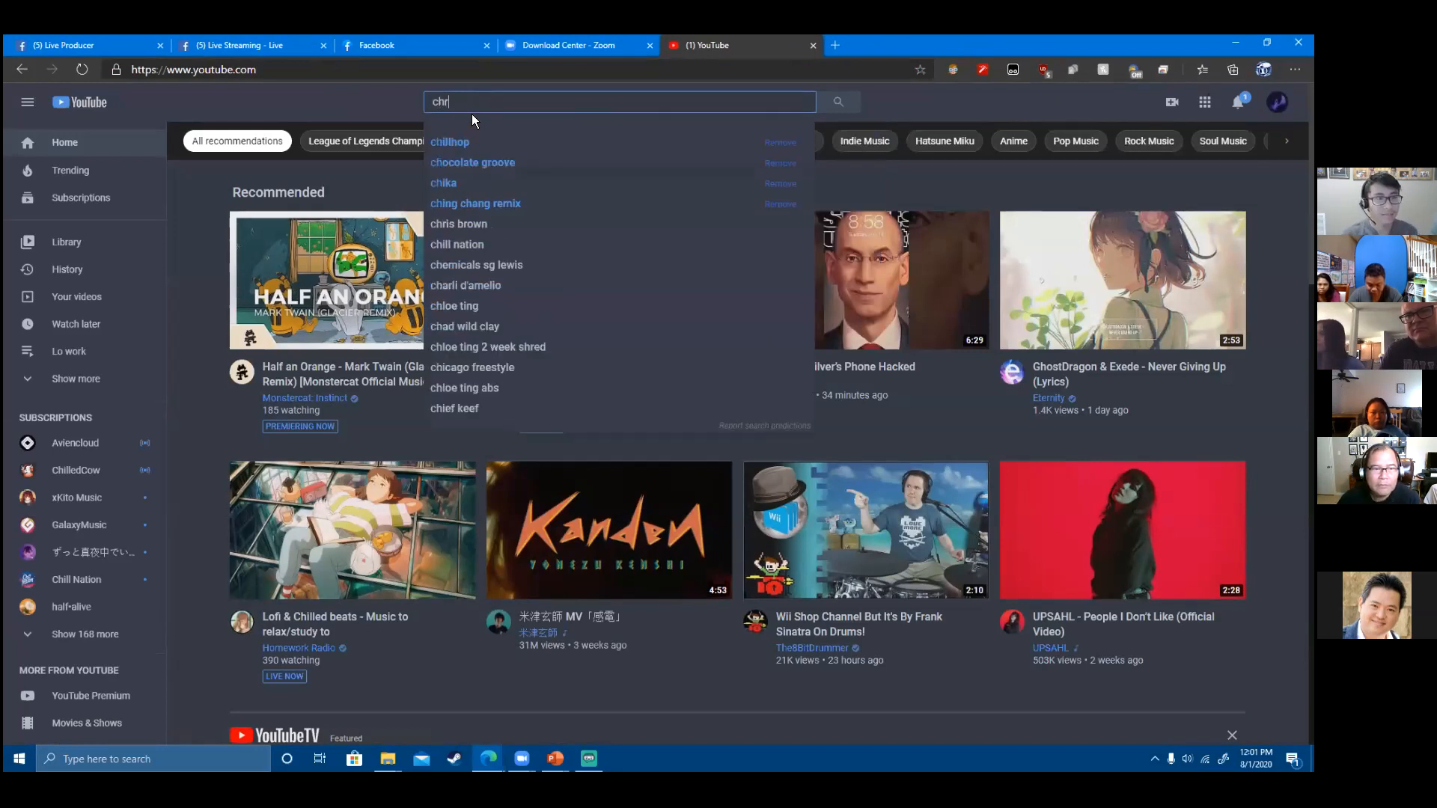
pyautogui.write('is tomlin')
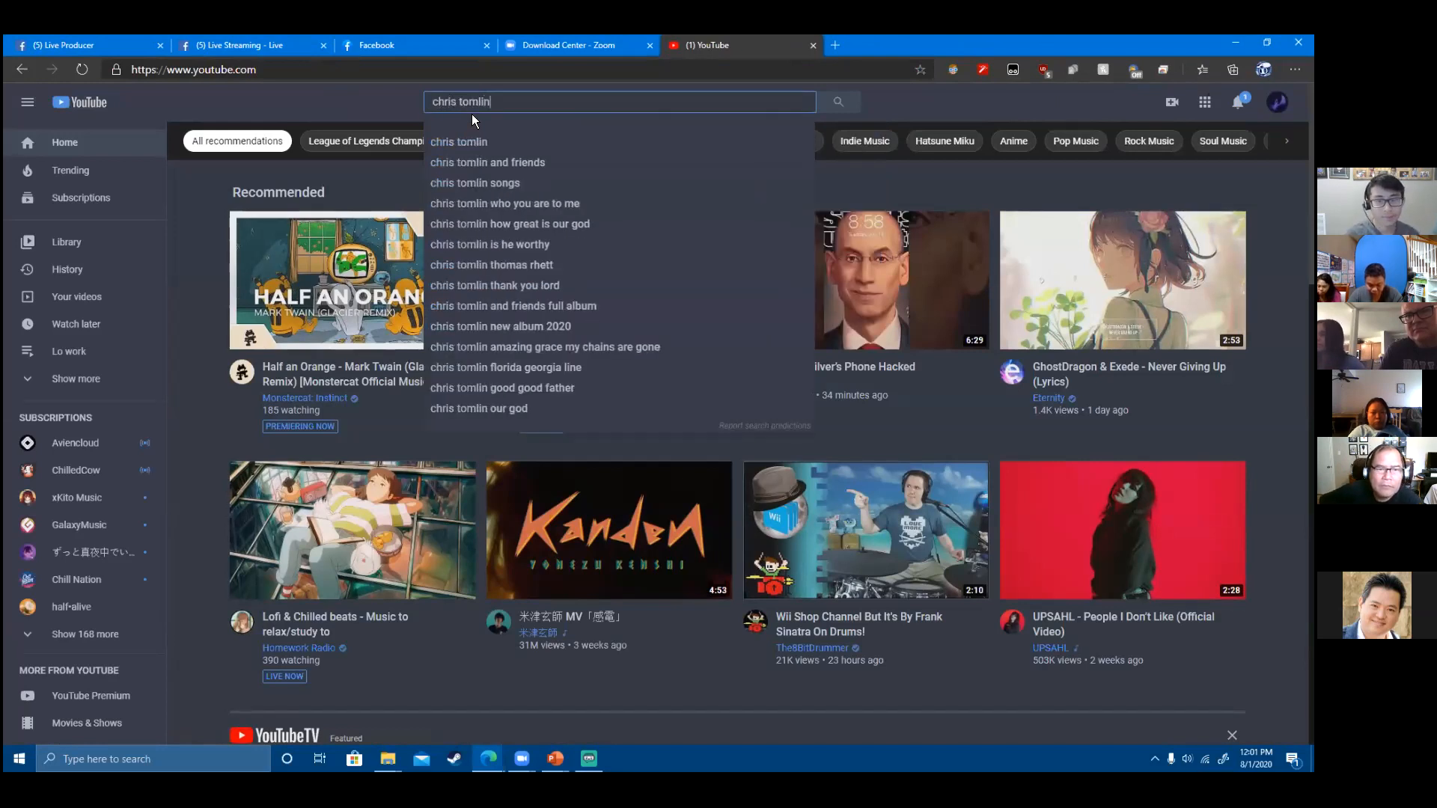
pyautogui.press('Return')
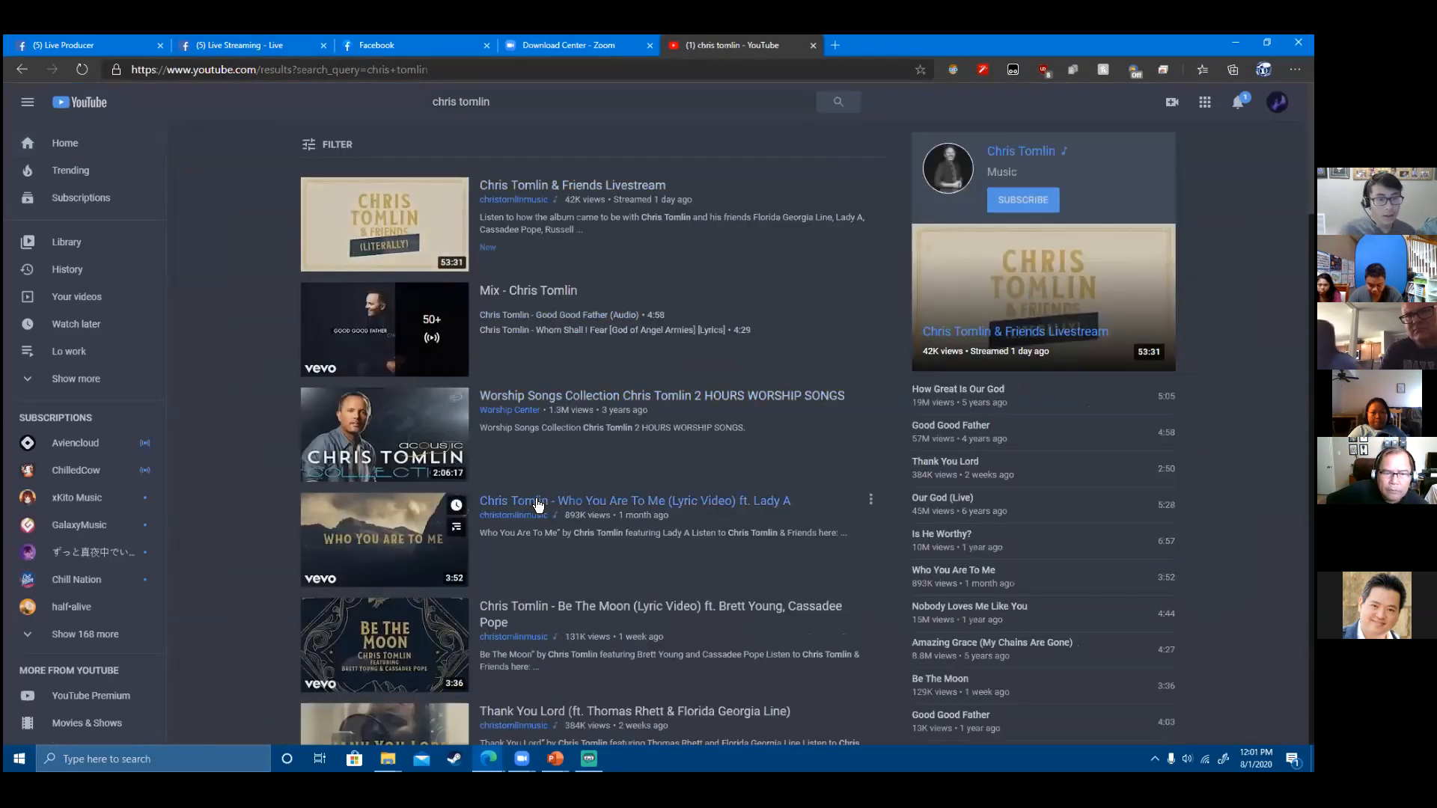
pyautogui.scroll(-1, 544, 507)
pyautogui.scroll(-3, 543, 507)
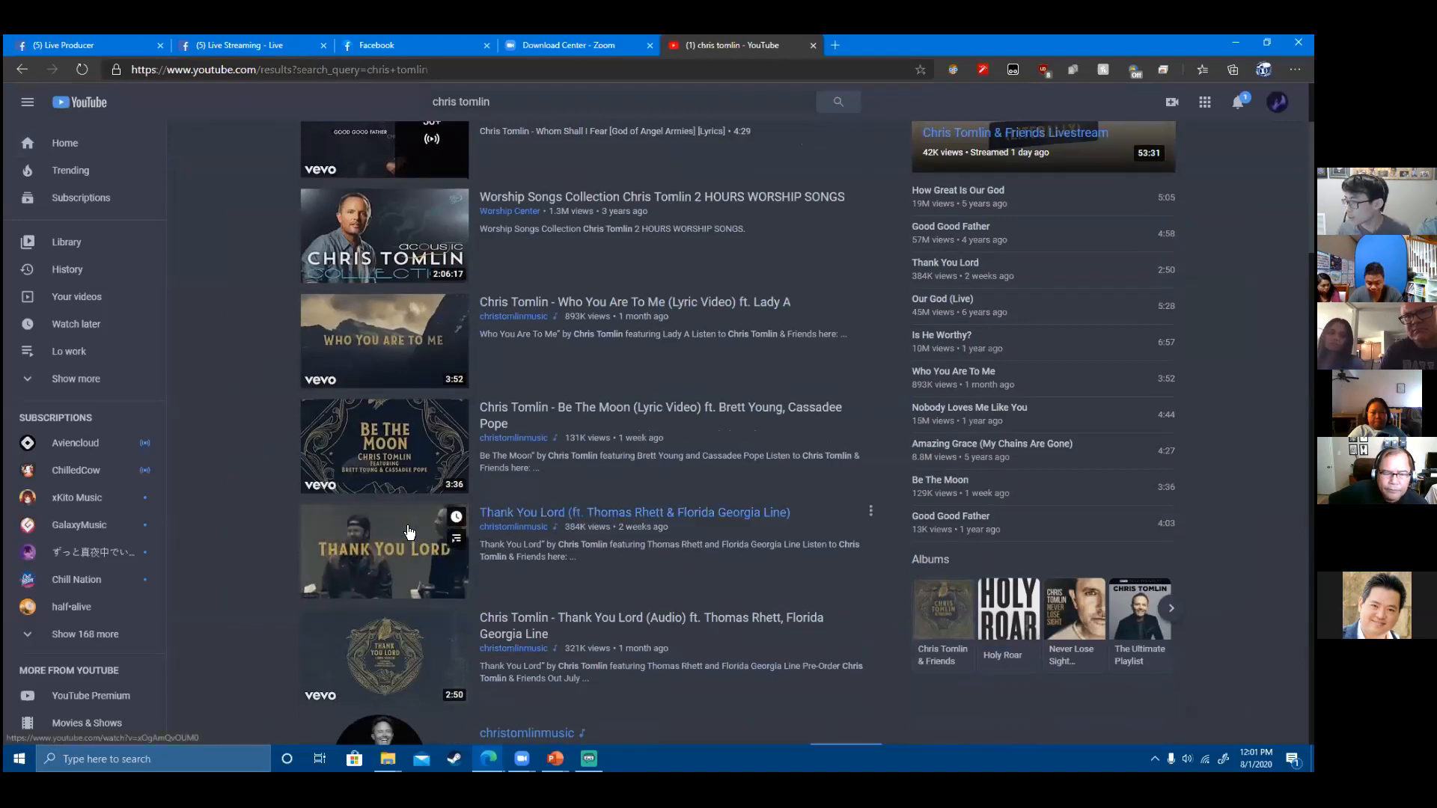
pyautogui.click(530, 518)
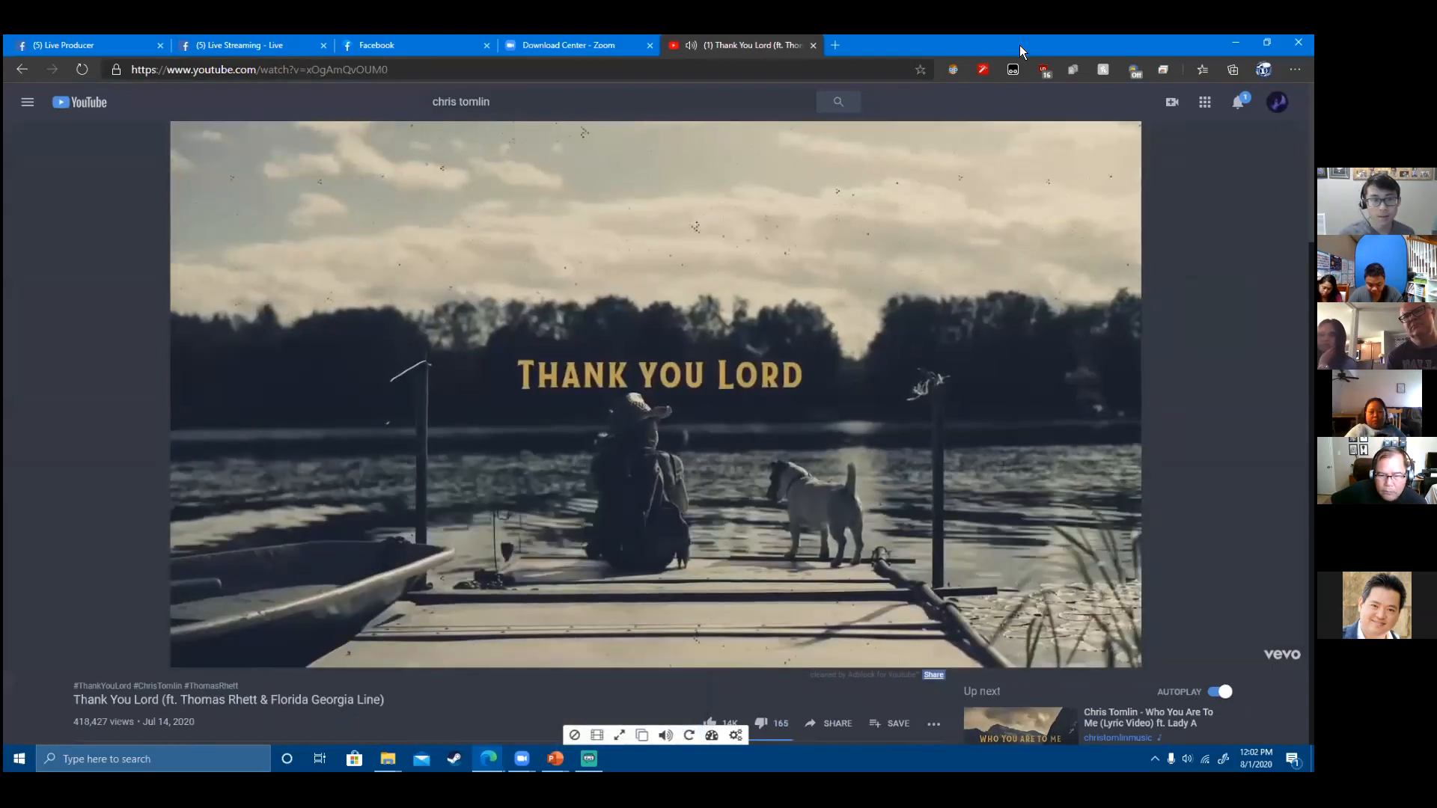
pyautogui.hotkey('alt', 'Tab')
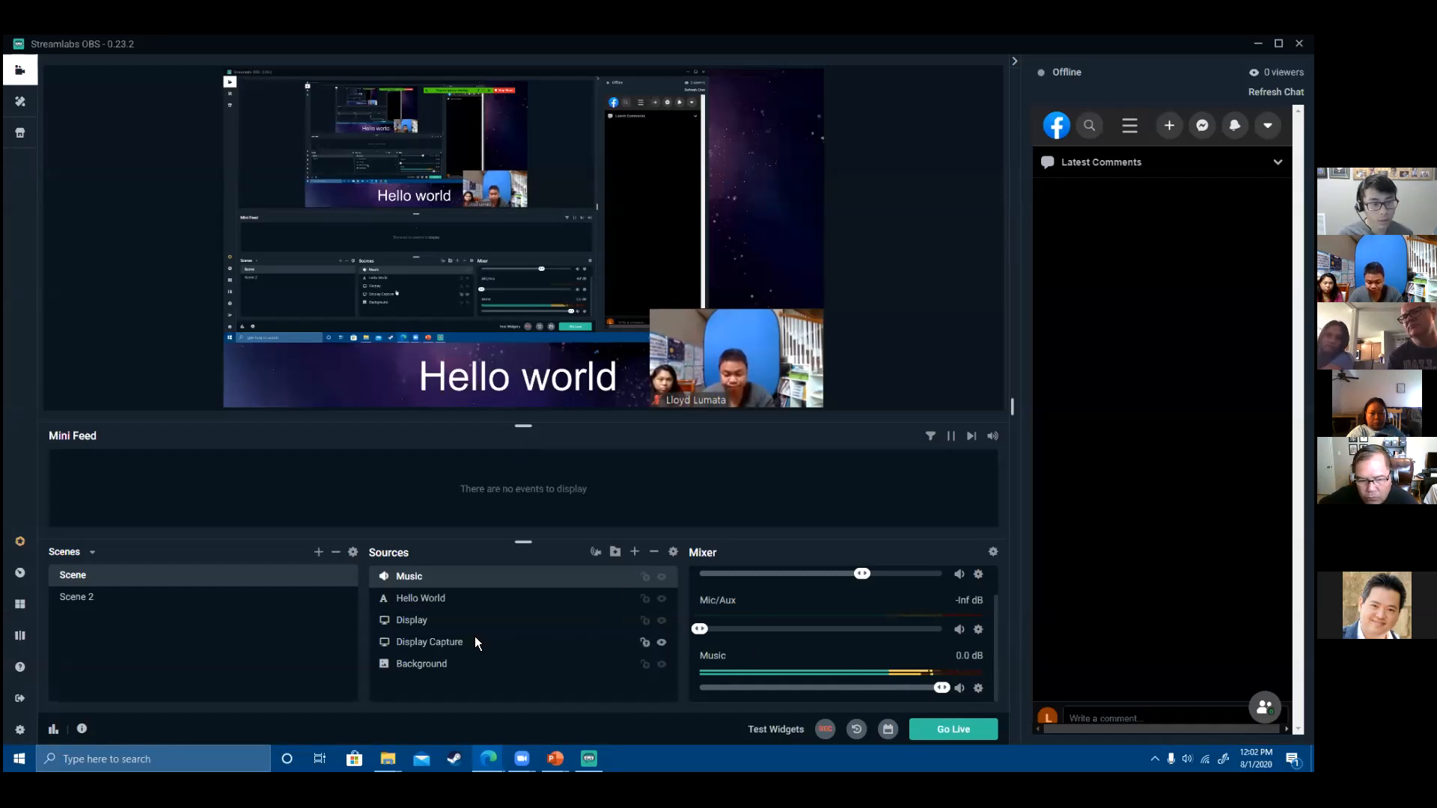
# - Add a Window Capture named Video that captures the msedge 'Thank You Lord' window
pyautogui.click(635, 553)
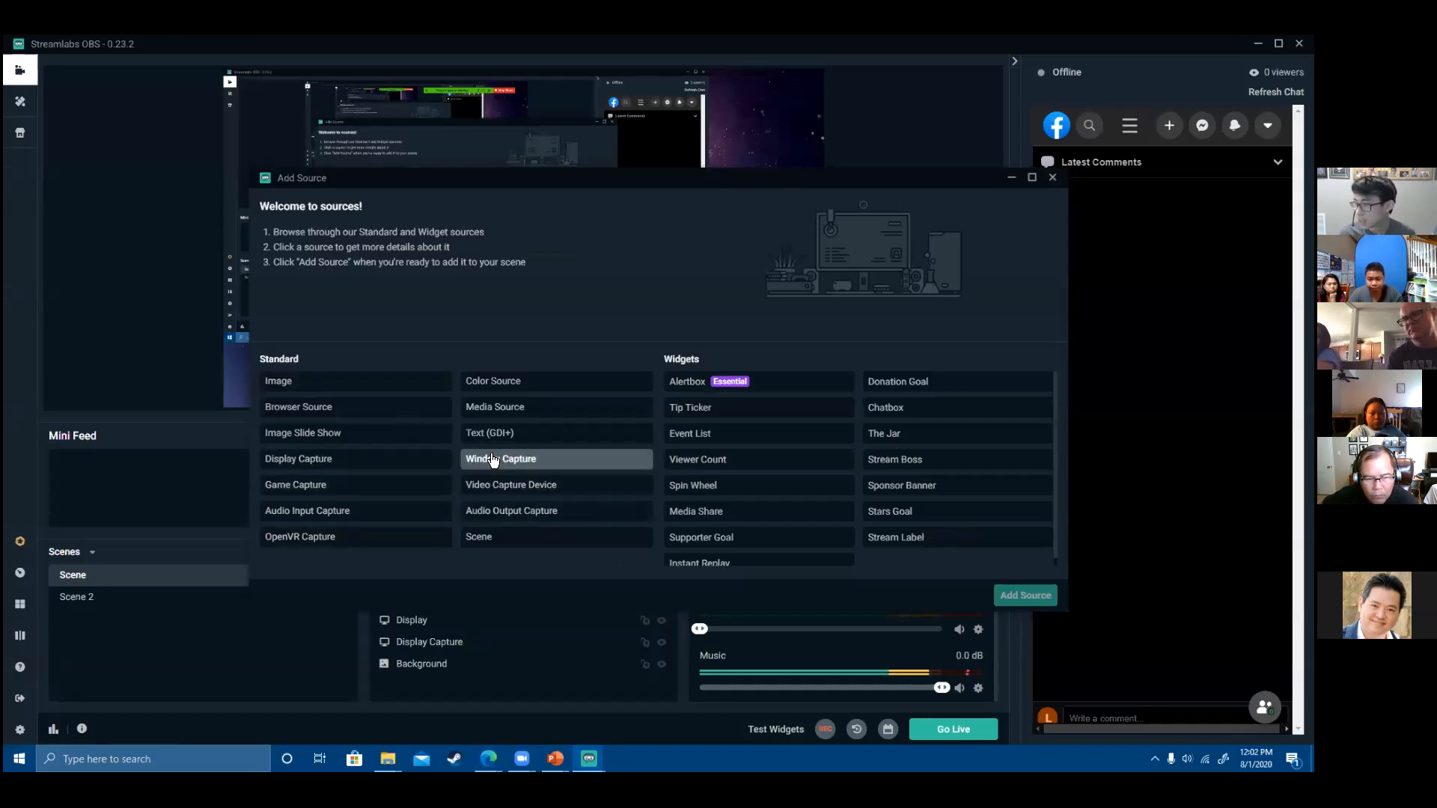
pyautogui.click(533, 465)
pyautogui.click(1024, 595)
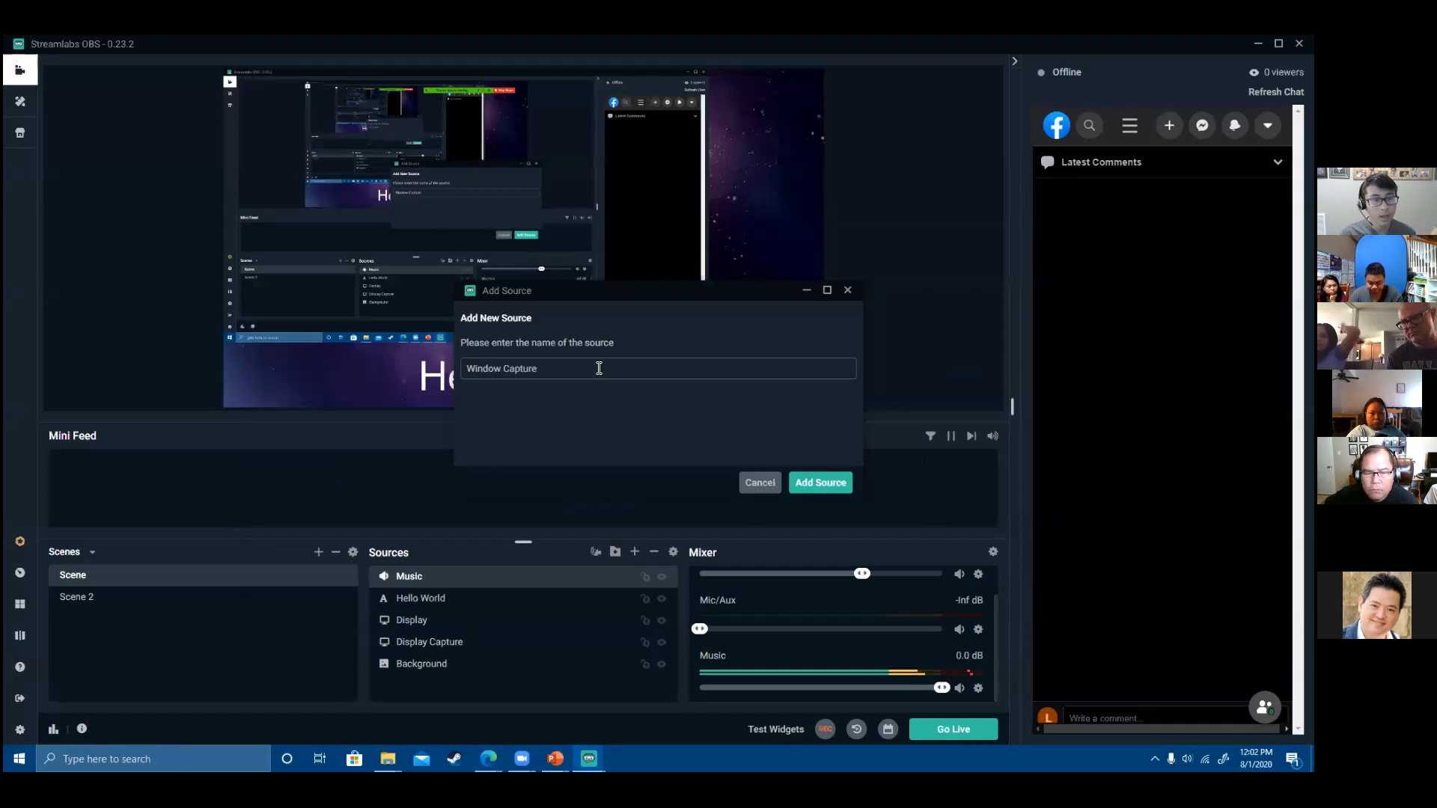
pyautogui.tripleClick(570, 363)
pyautogui.write('Video')
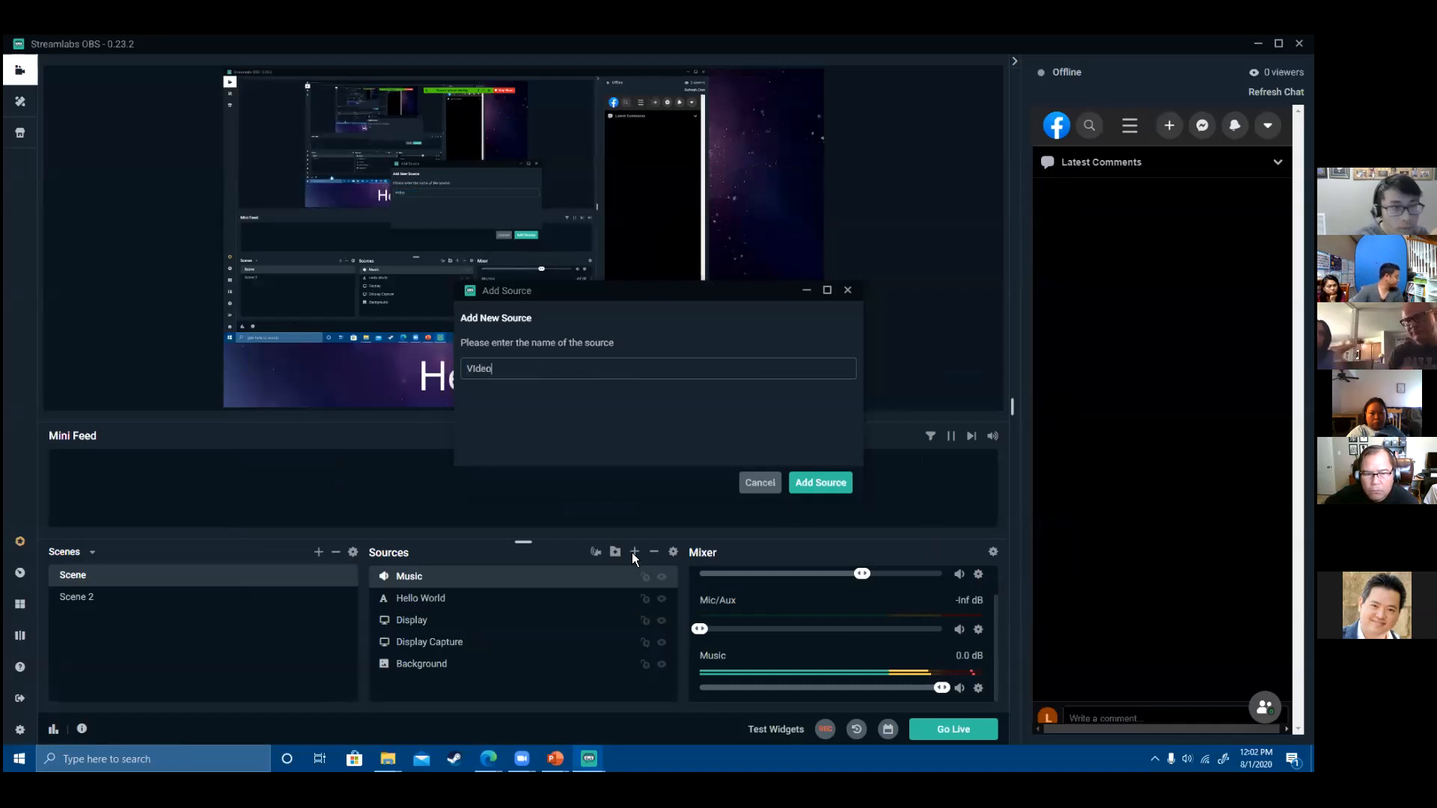
pyautogui.click(815, 485)
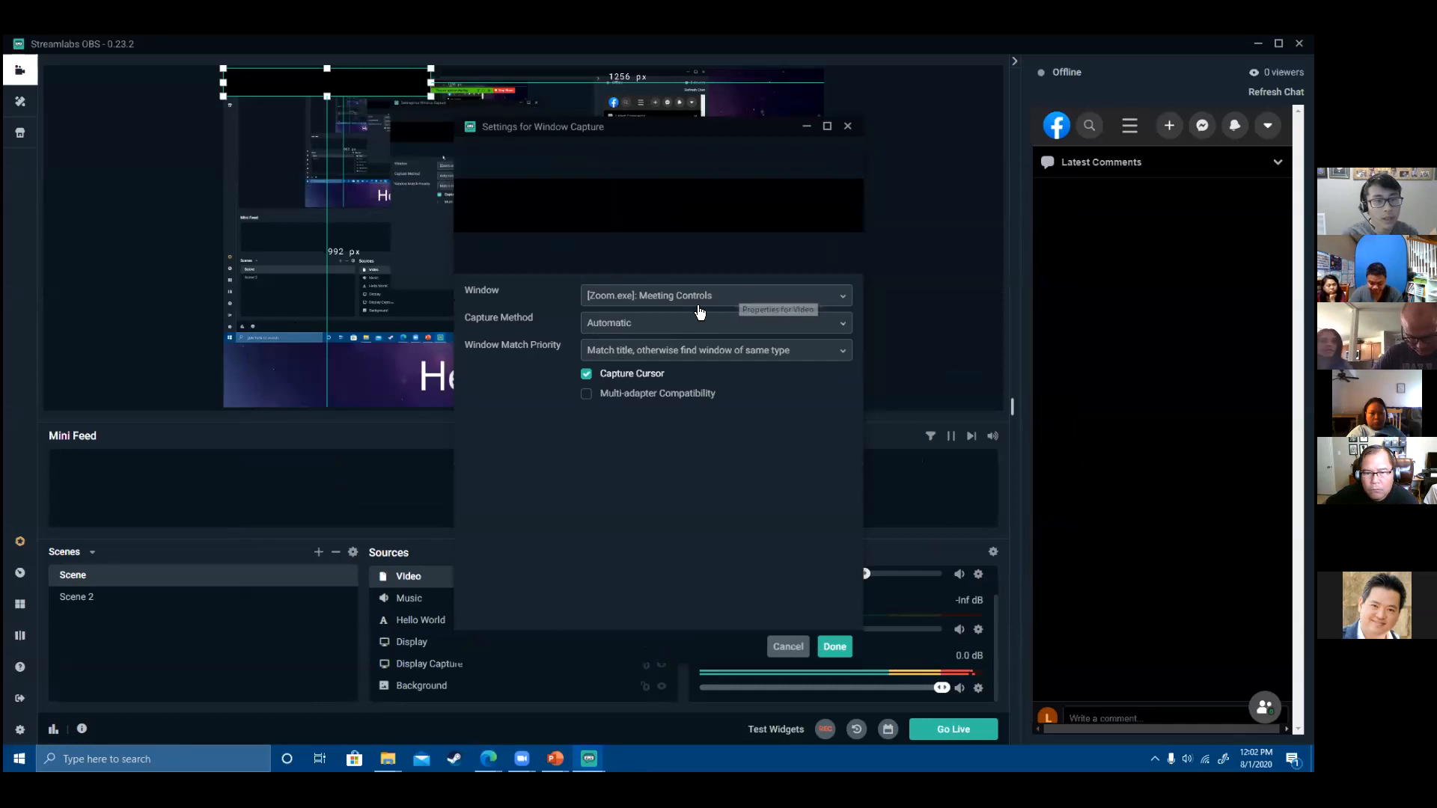
pyautogui.click(675, 301)
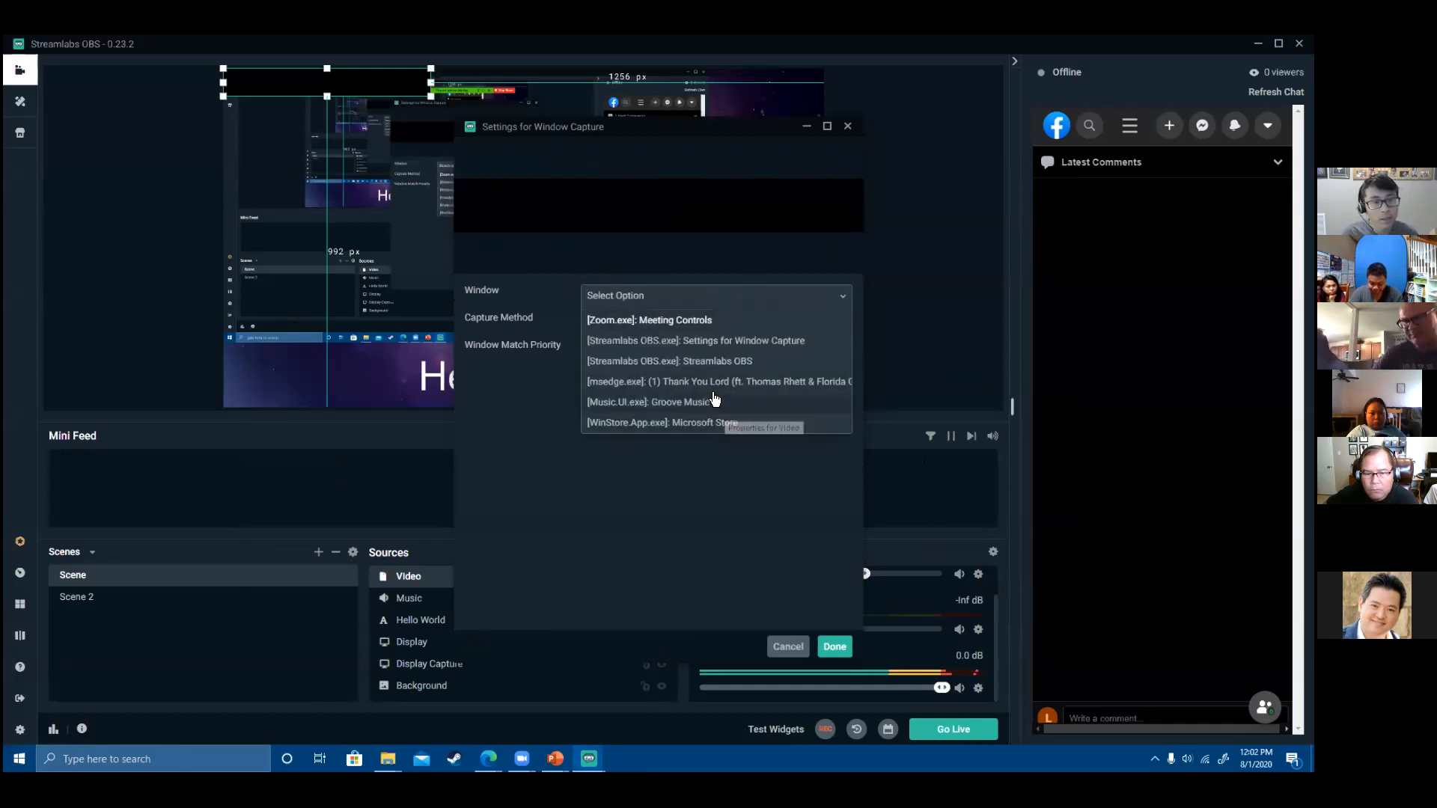
pyautogui.click(759, 383)
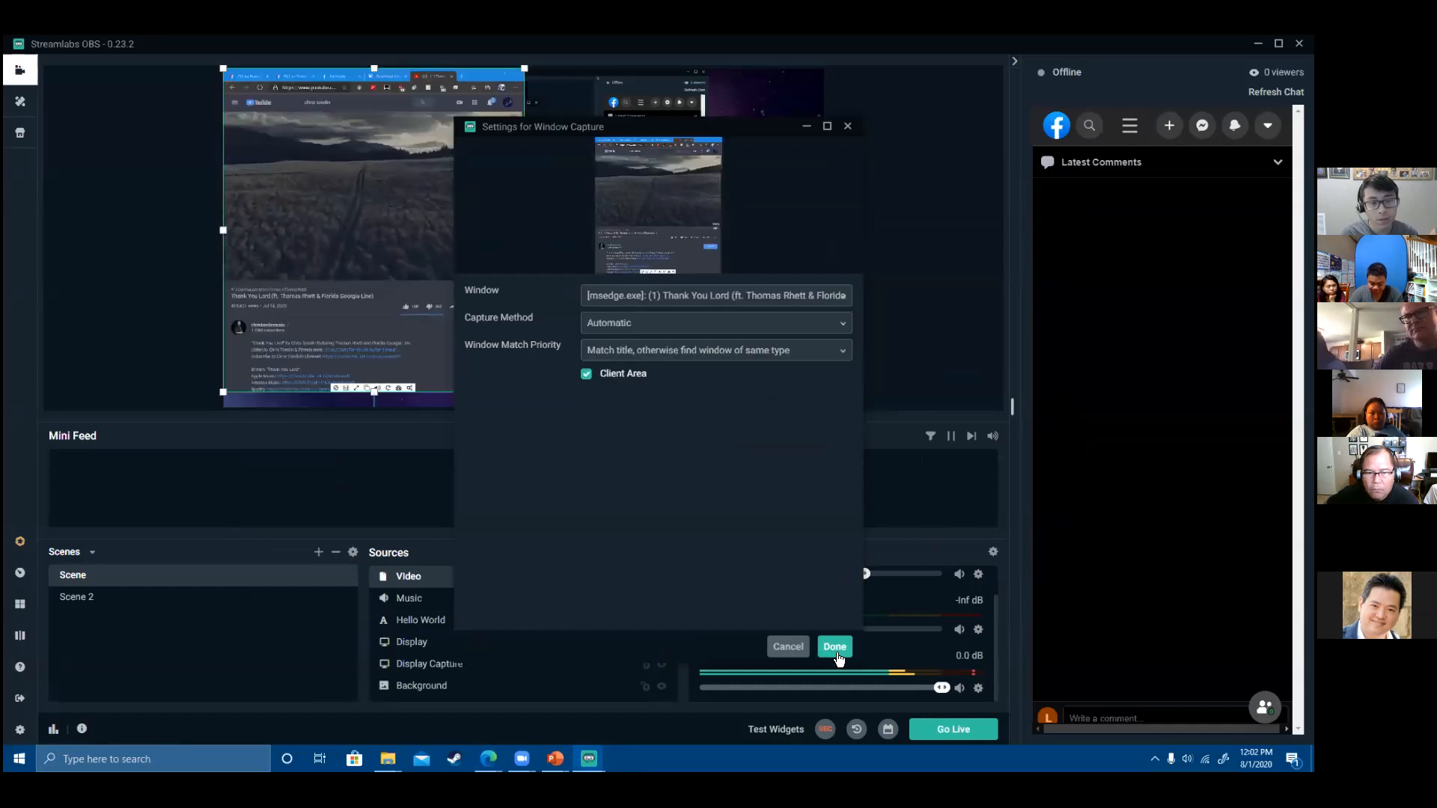
pyautogui.click(835, 647)
# - Shrink the Video capture into a small tile in the canvas's bottom-left corner
pyautogui.moveTo(427, 160); pyautogui.dragTo(496, 241)
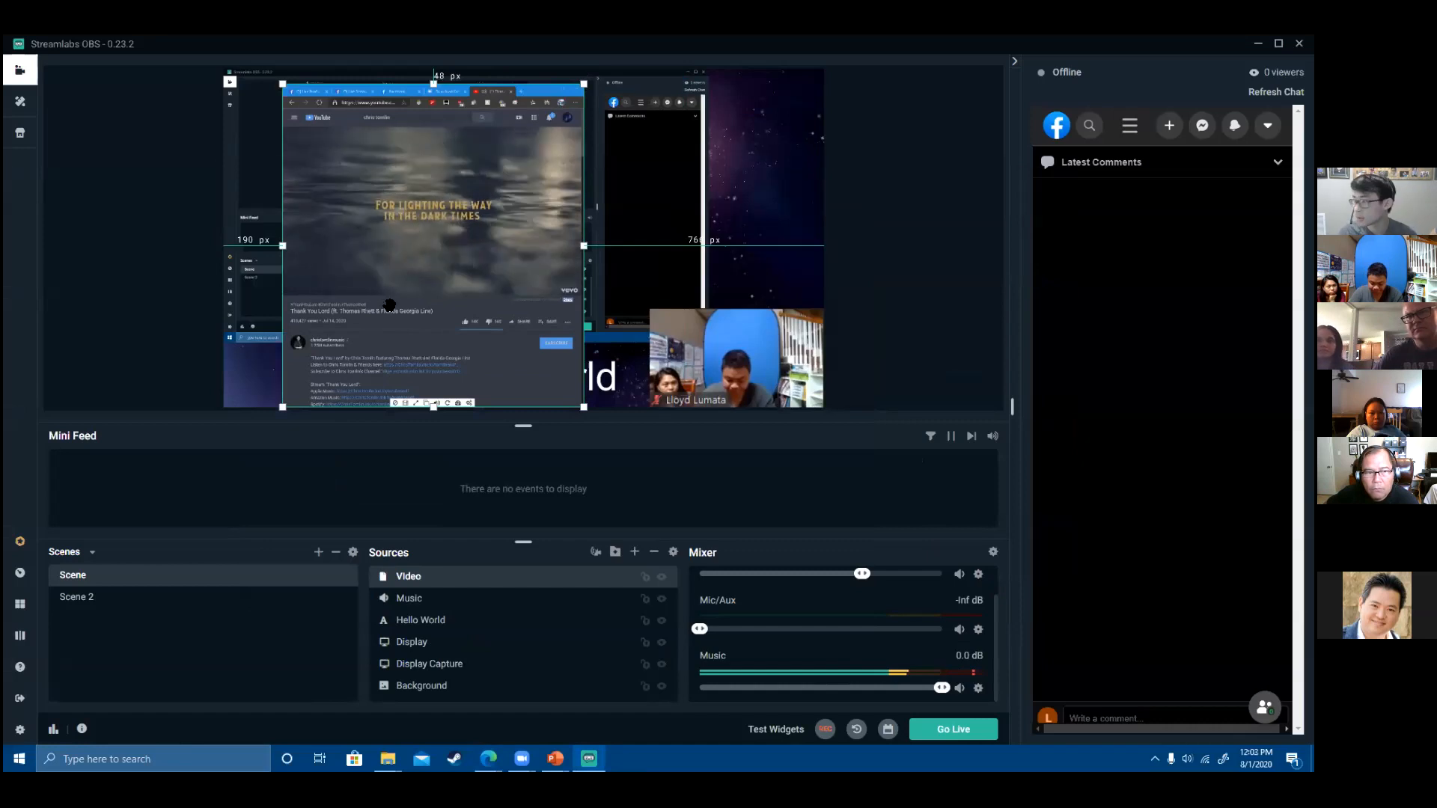
pyautogui.moveTo(435, 405); pyautogui.dragTo(435, 293)
pyautogui.moveTo(435, 84); pyautogui.dragTo(437, 126)
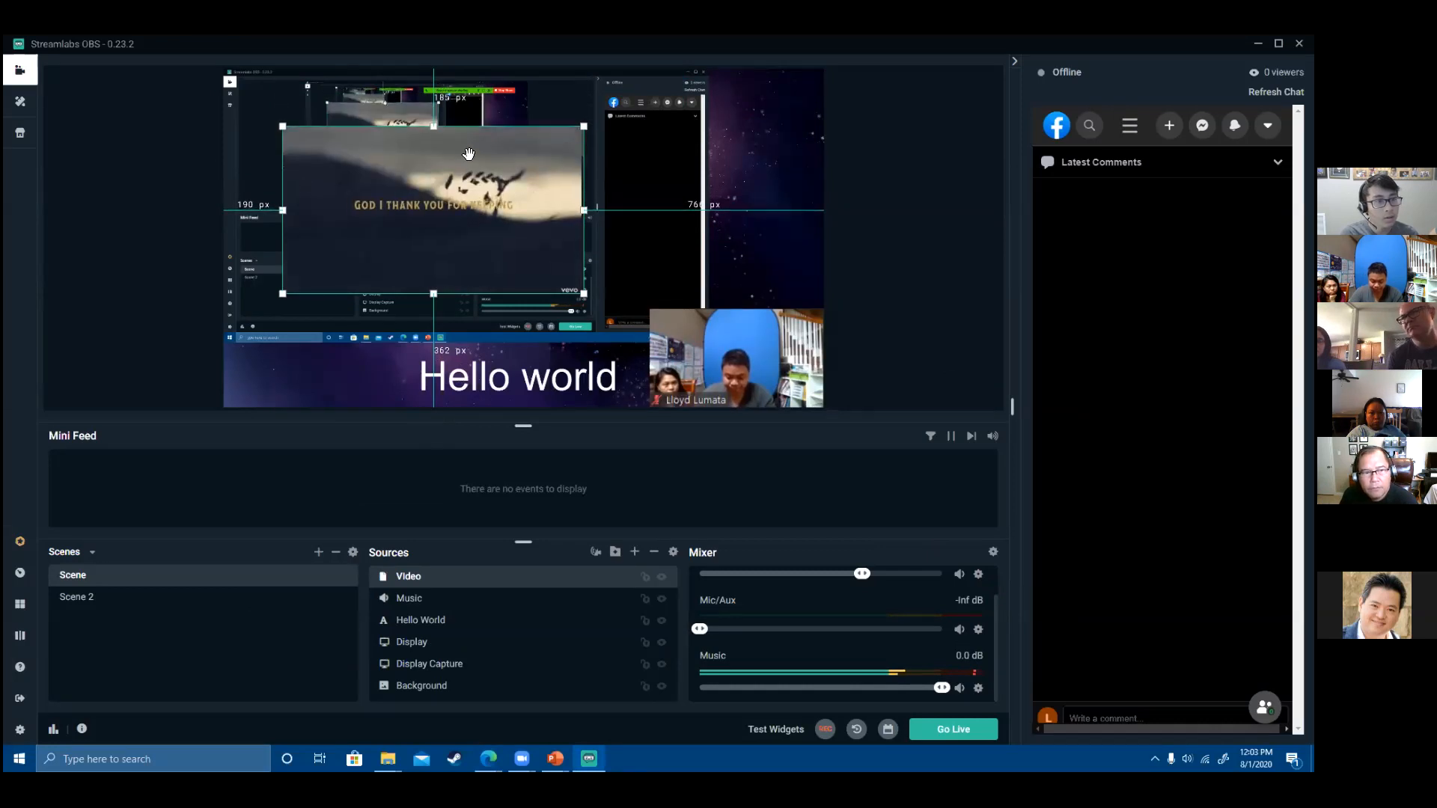
pyautogui.moveTo(465, 202); pyautogui.dragTo(426, 344)
pyautogui.moveTo(524, 324); pyautogui.dragTo(404, 326)
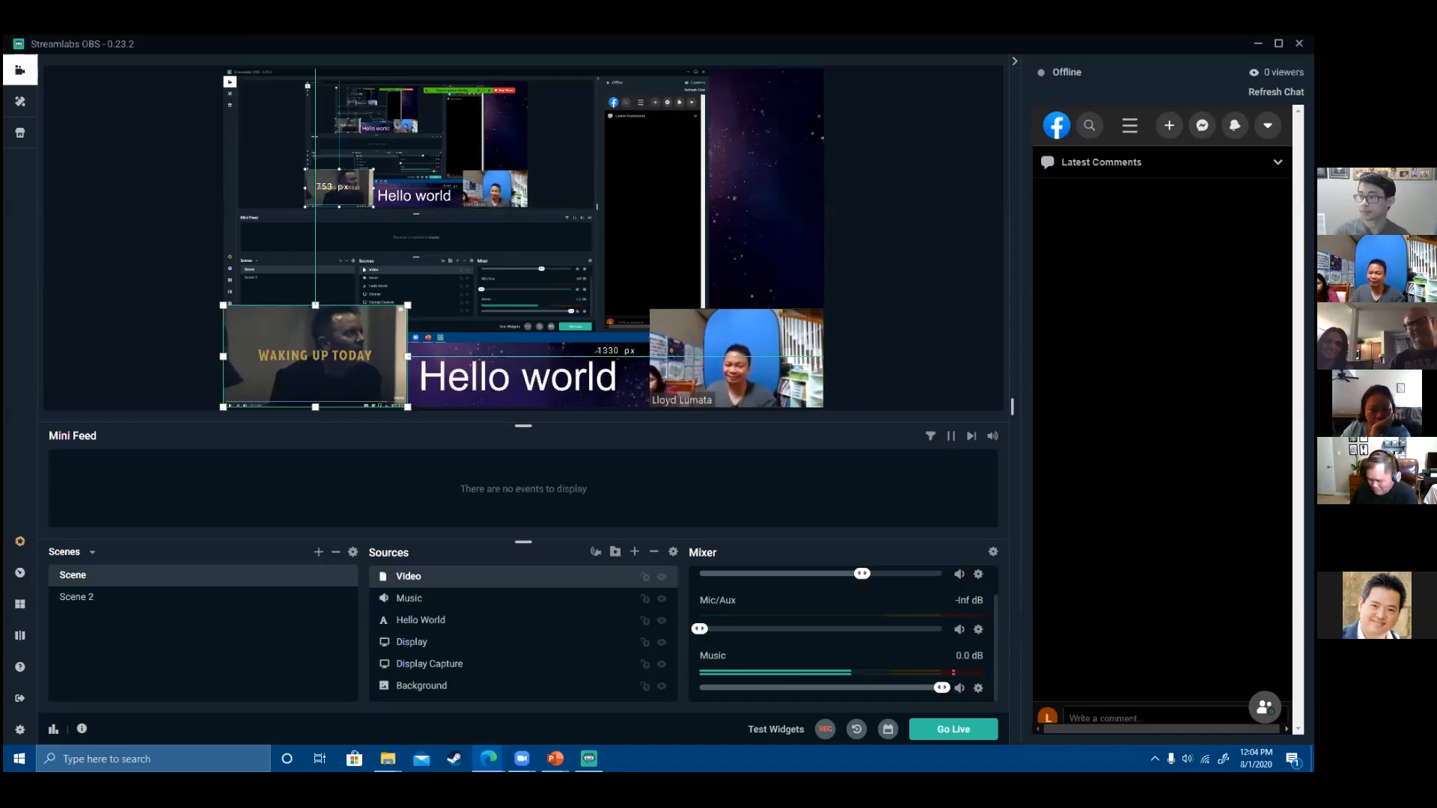
# - Hide the Video source with its eye icon, then select the Display Capture source
pyautogui.click(280, 364)
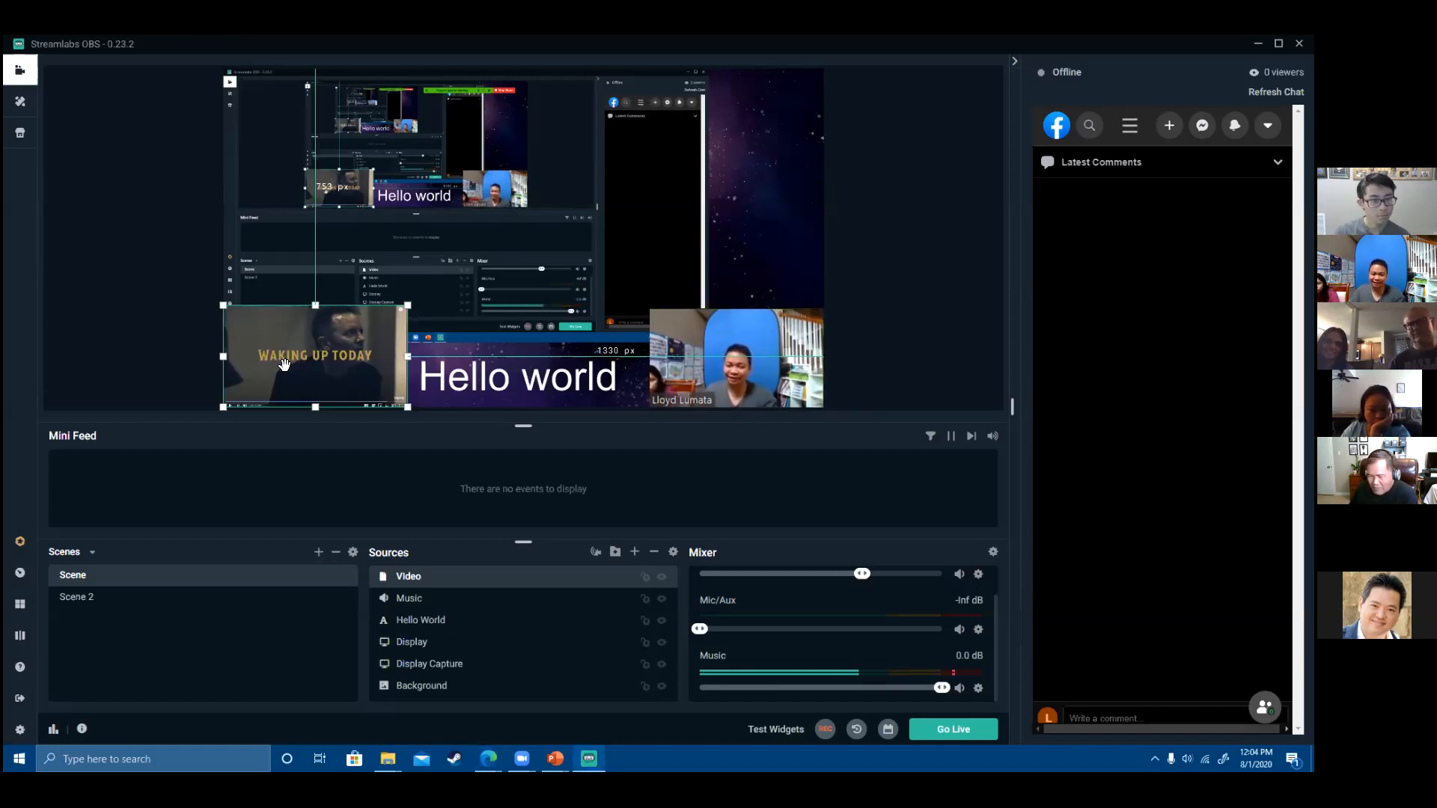
pyautogui.click(662, 577)
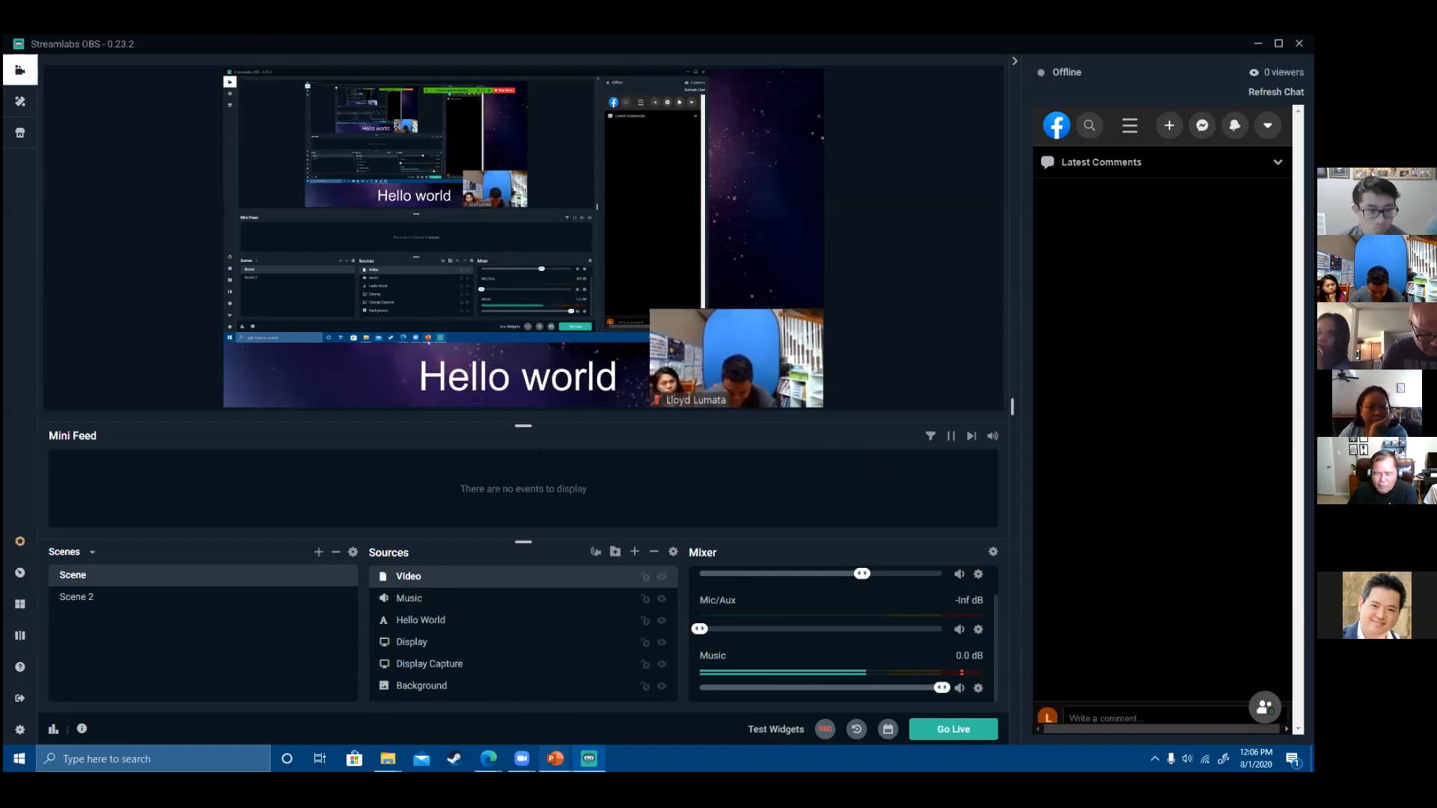
pyautogui.click(464, 685)
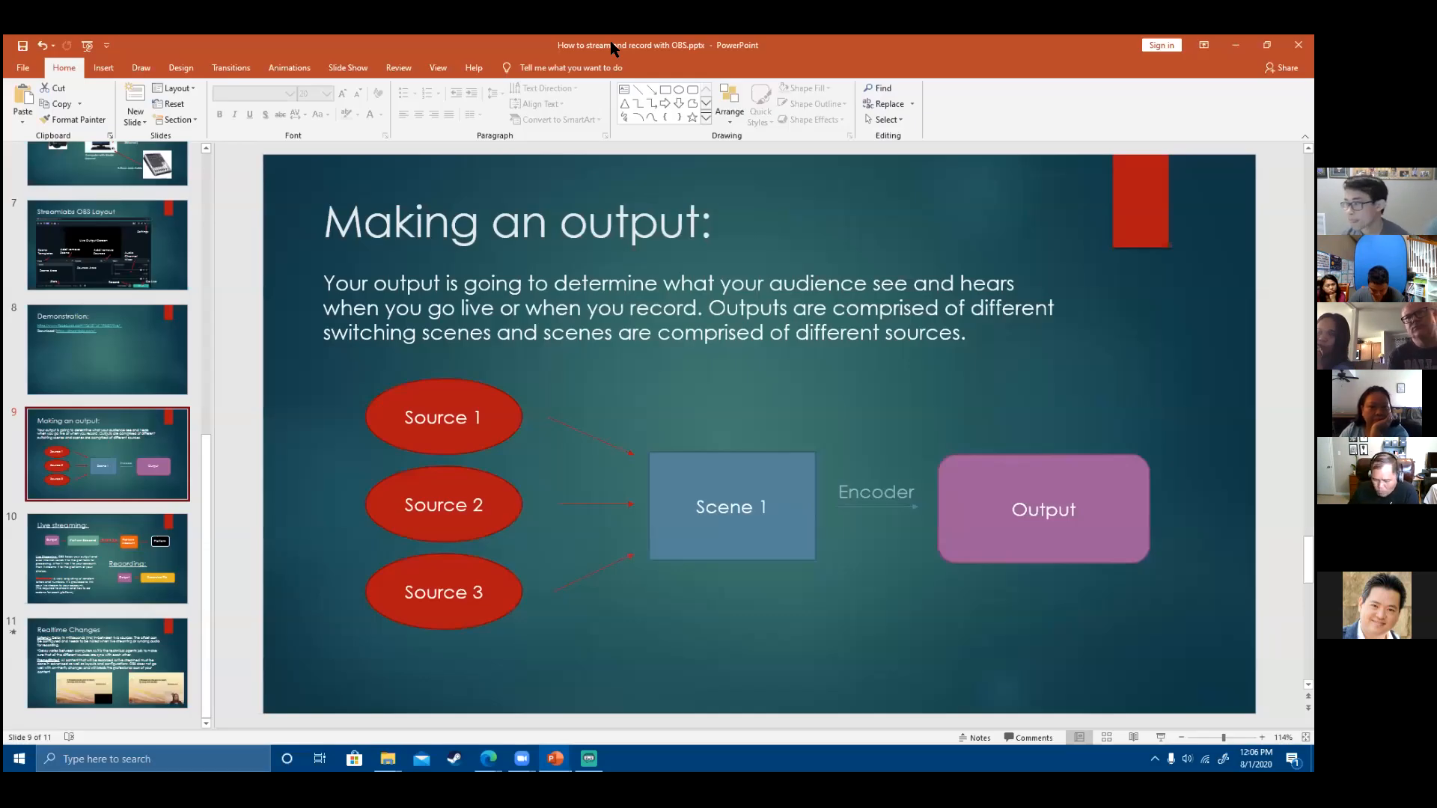
pyautogui.hotkey('alt', 'Tab')
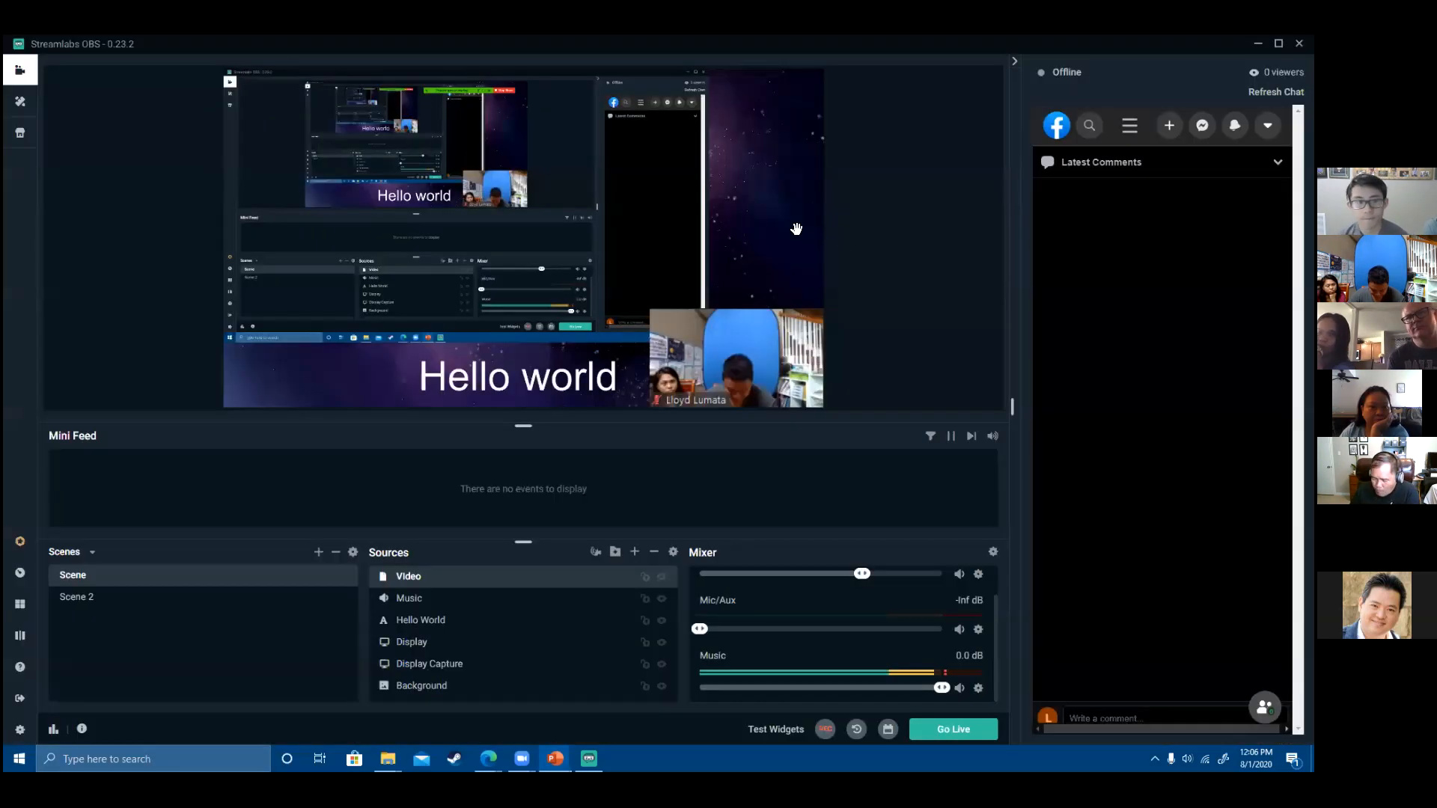
pyautogui.click(550, 242)
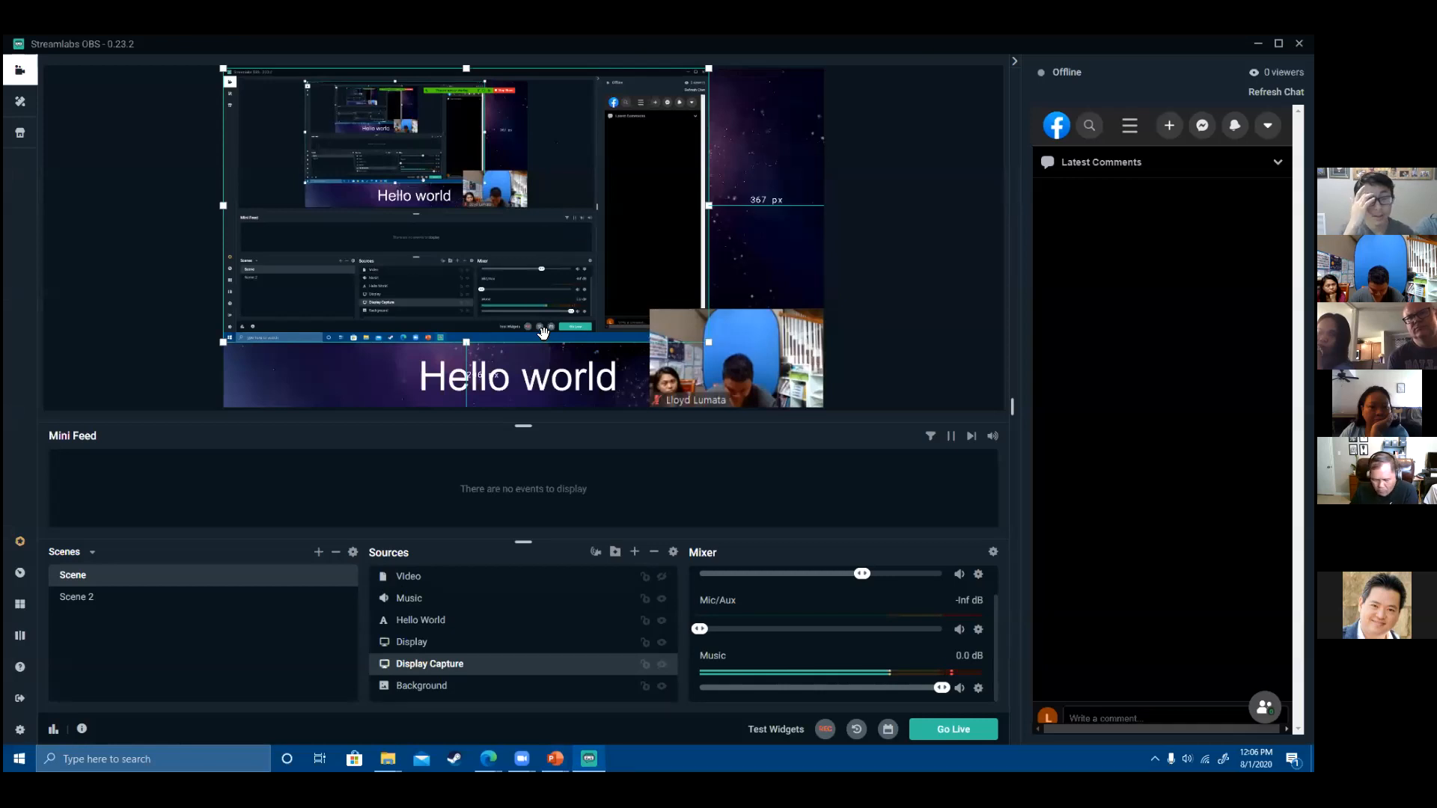
# - Delete the Display Capture source and start adding a new Window Capture source
pyautogui.press('Delete')
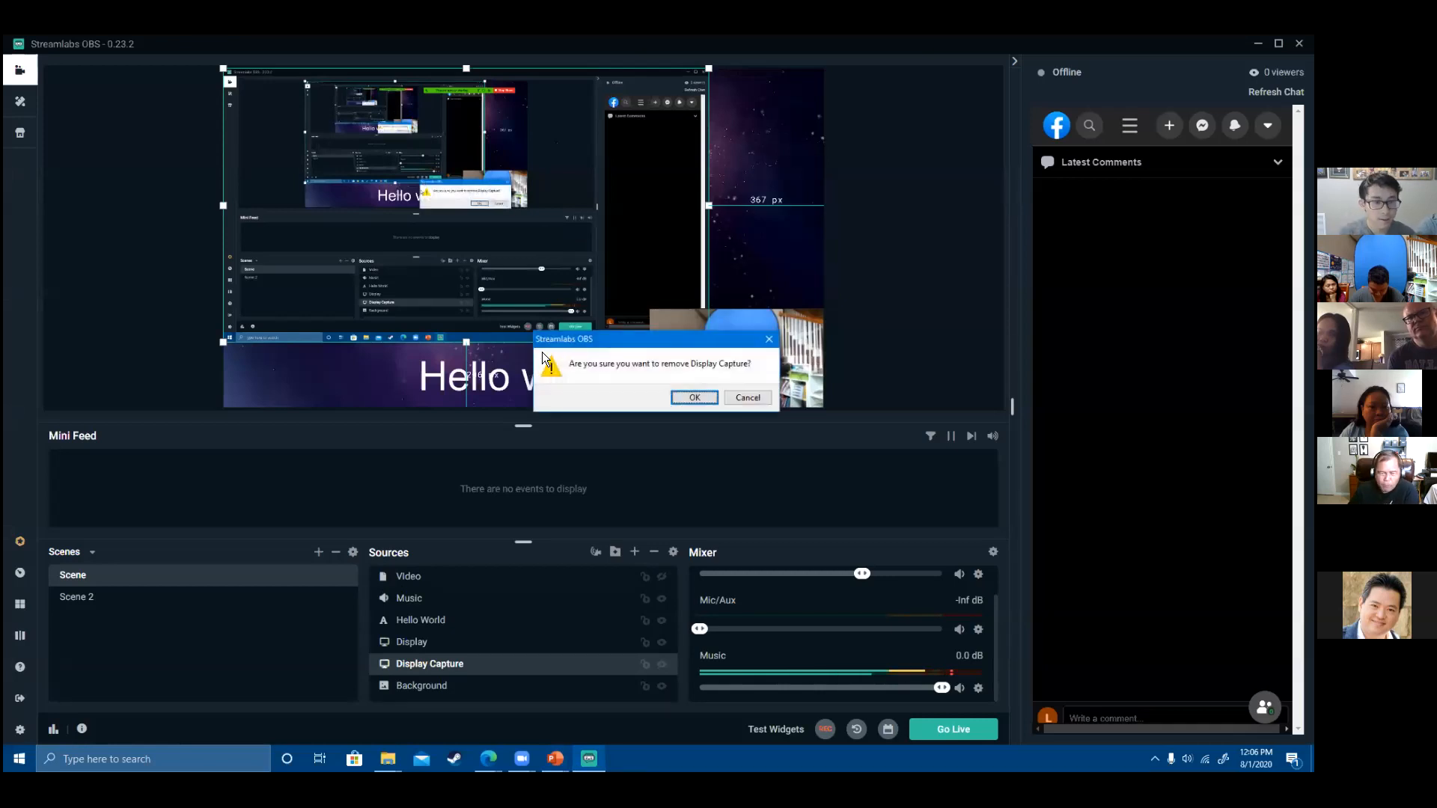
pyautogui.click(689, 400)
pyautogui.click(635, 551)
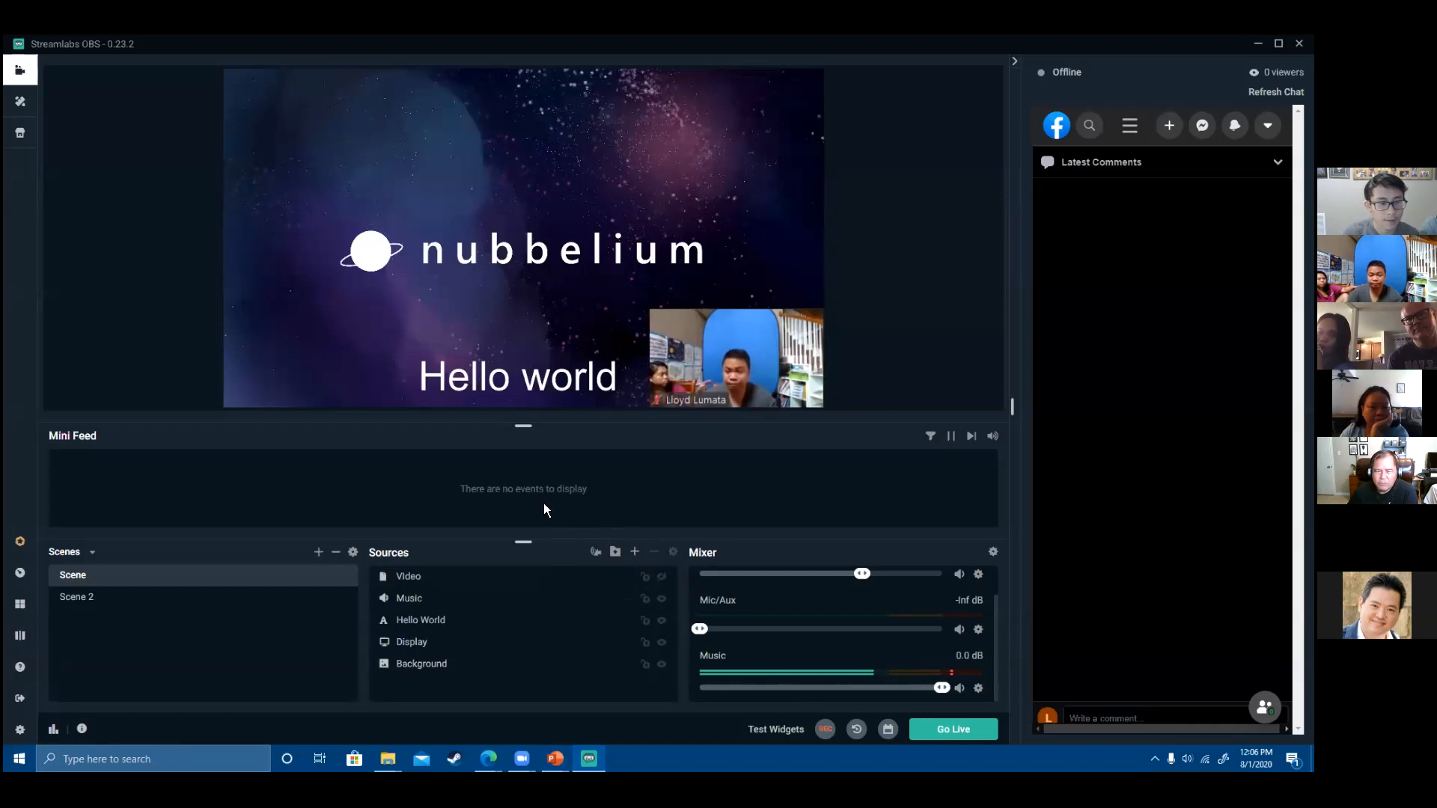
pyautogui.click(542, 460)
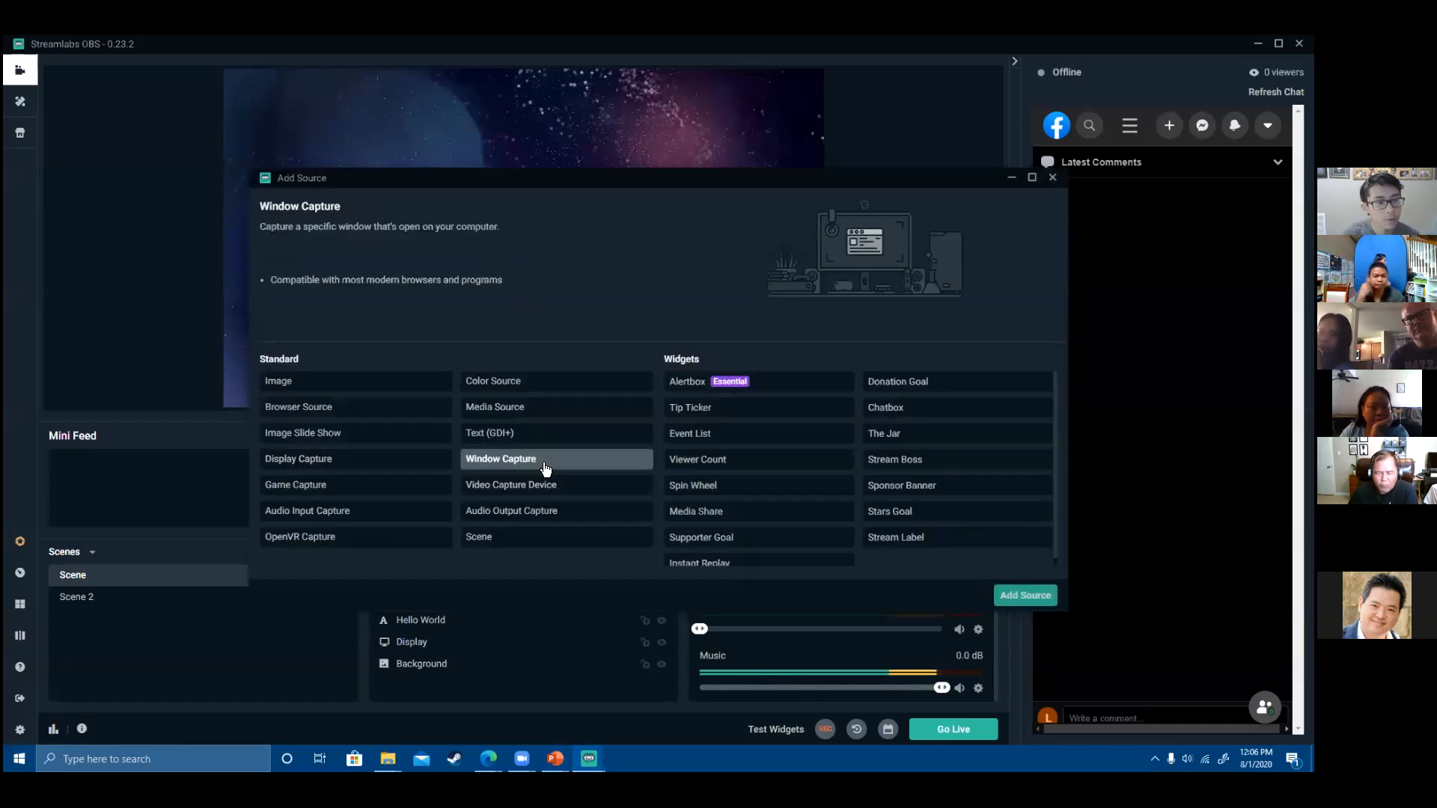
pyautogui.click(1024, 596)
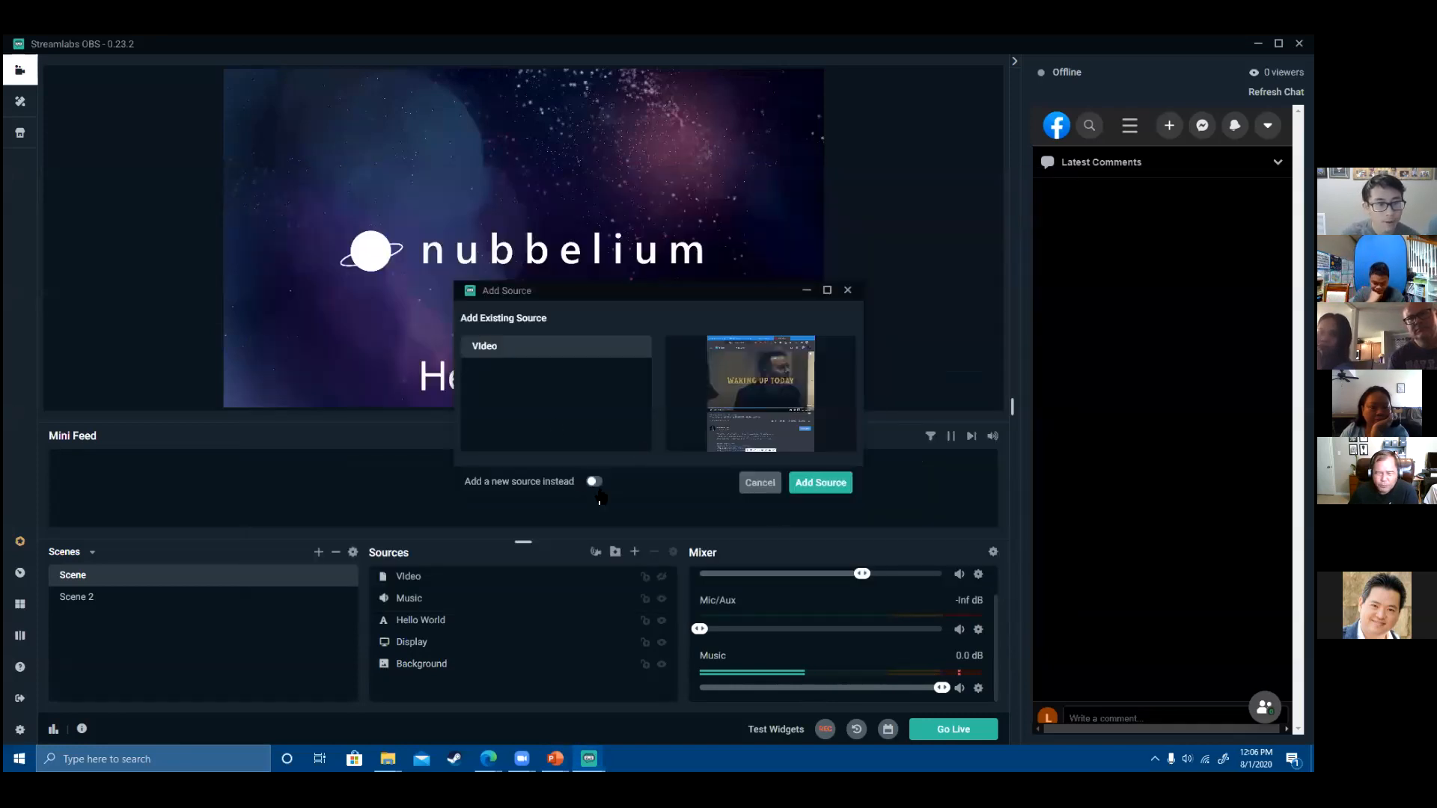
pyautogui.click(594, 482)
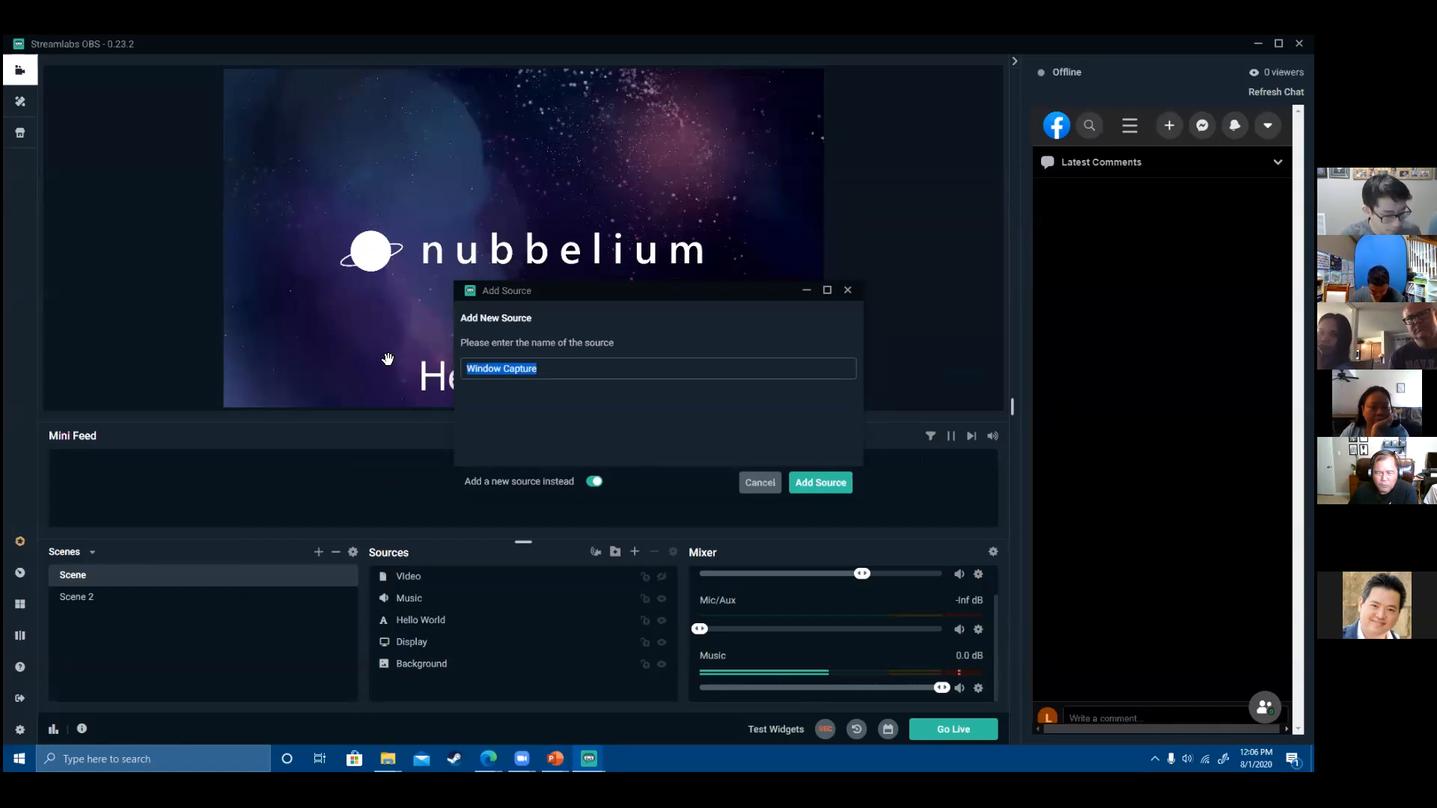
# - Name the new source 'Presentation' and set it to capture the POWERPNT window
pyautogui.write('Pre4')
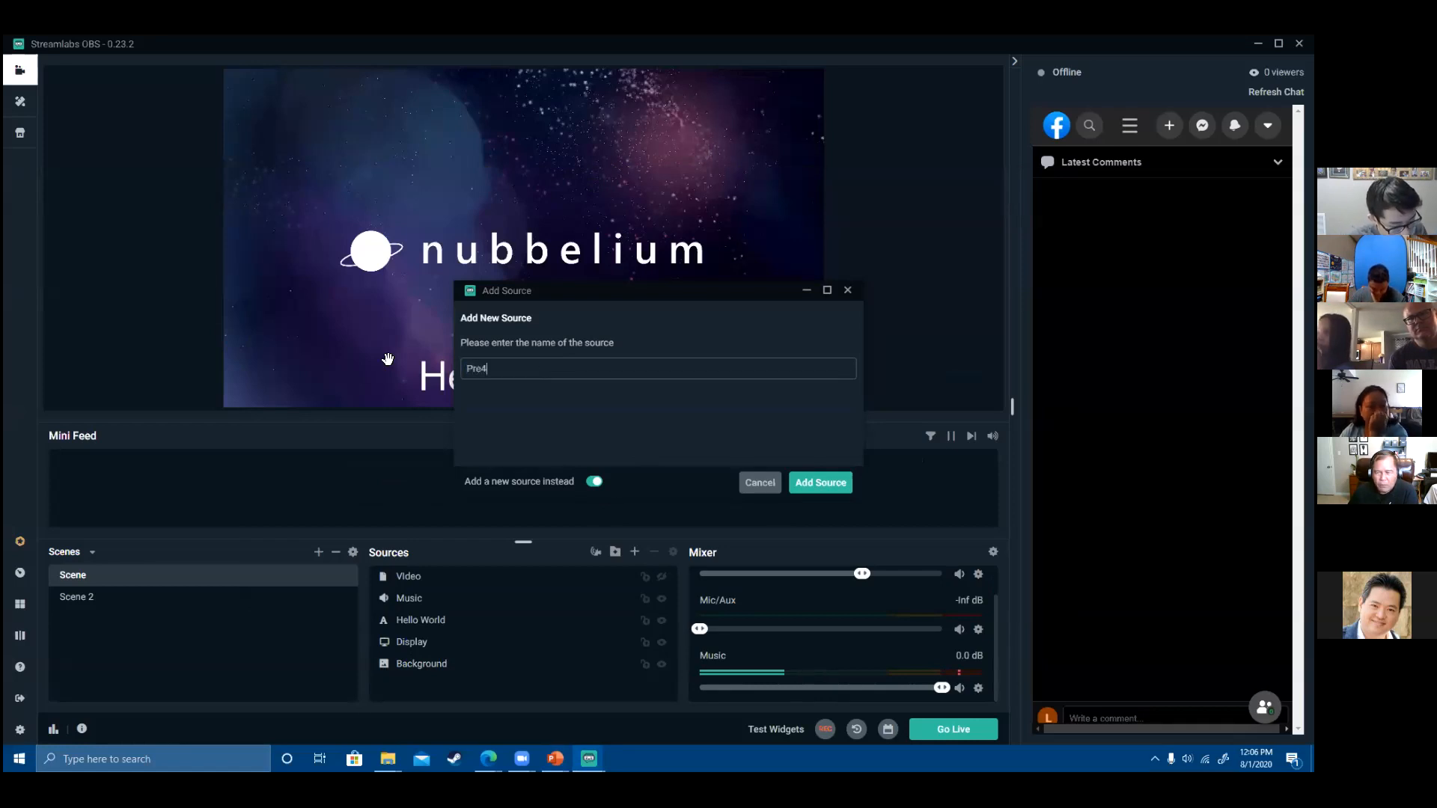
pyautogui.press('BackSpace')
pyautogui.press('BackSpace')
pyautogui.write('esentation')
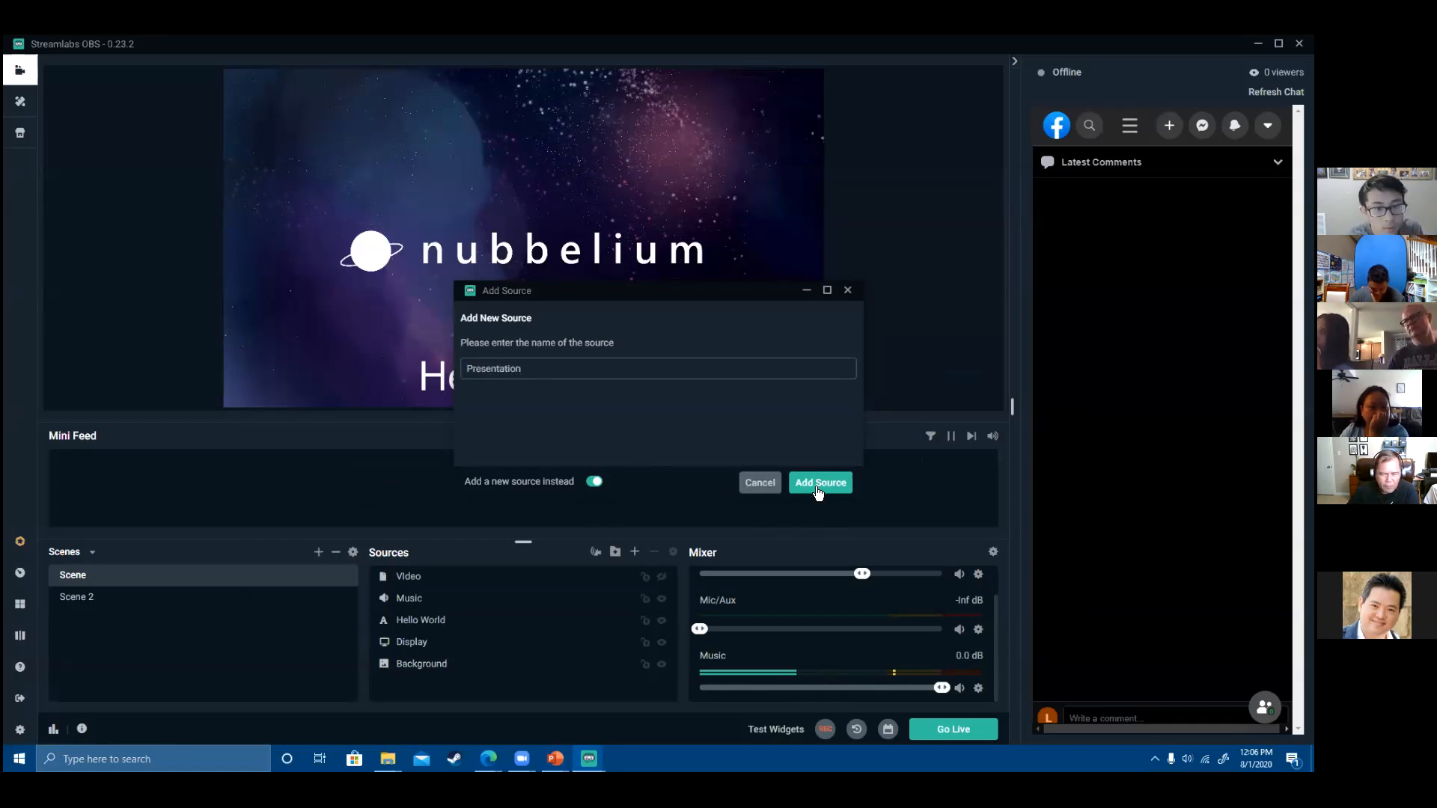
pyautogui.click(818, 483)
pyautogui.click(655, 296)
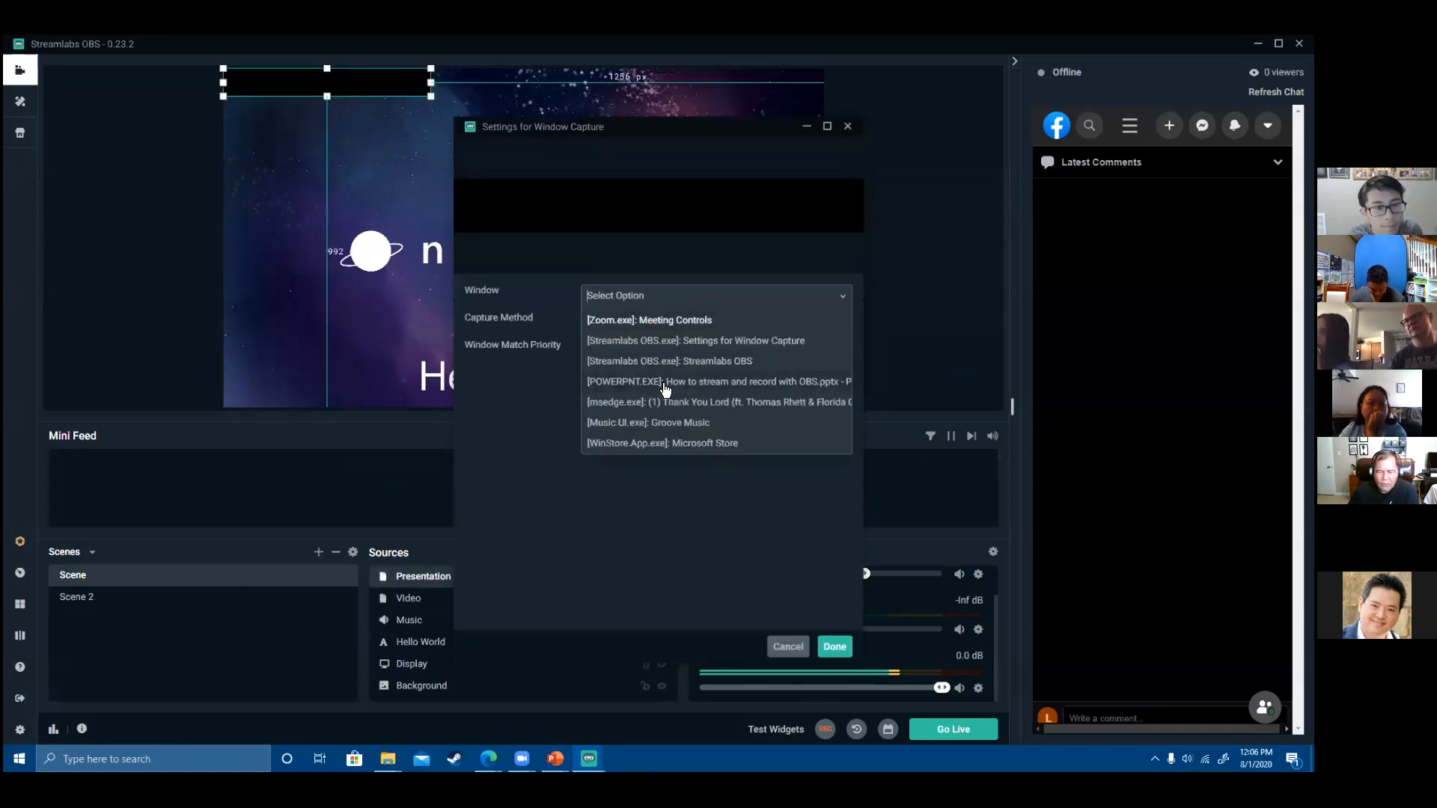
pyautogui.click(665, 383)
pyautogui.click(834, 647)
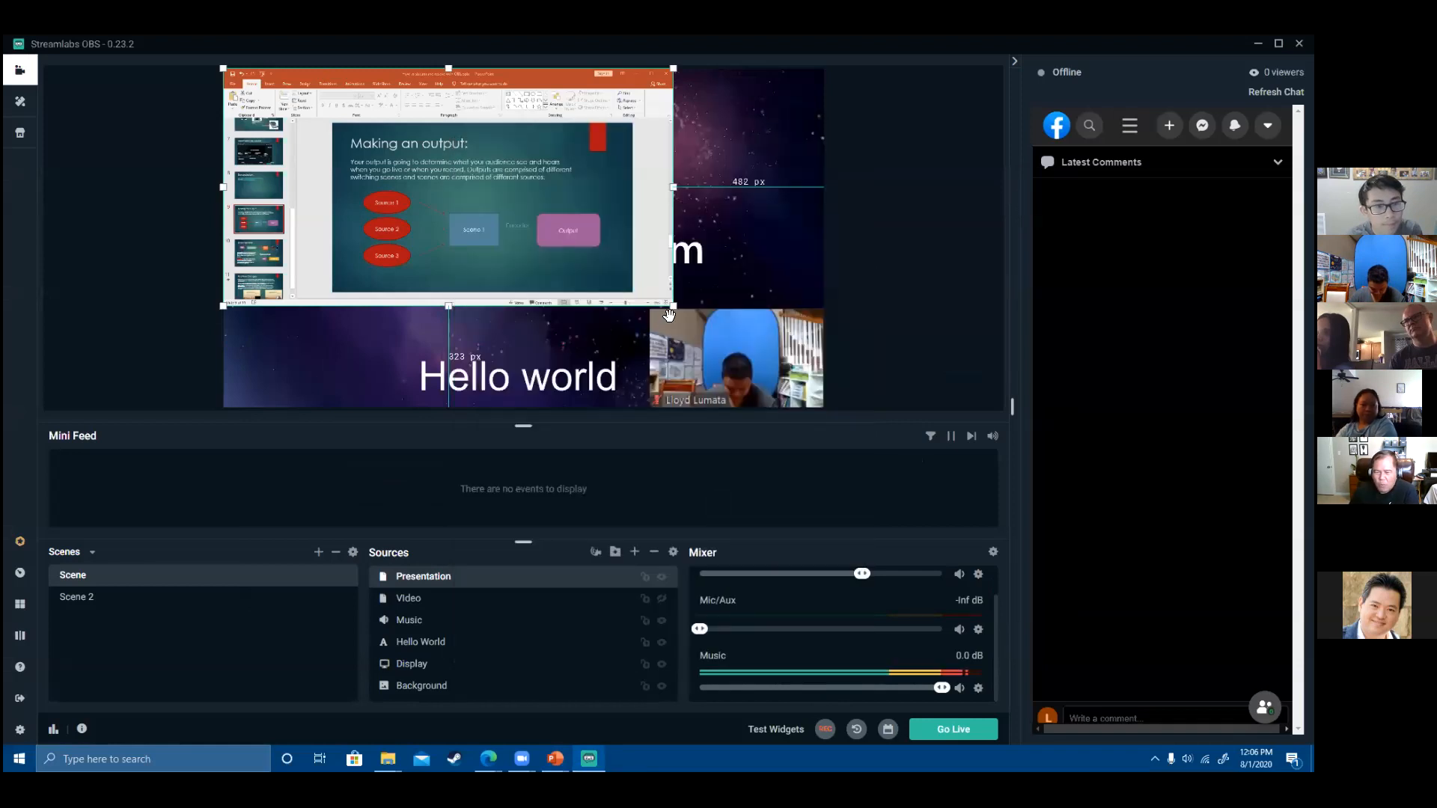
# - Enlarge the Presentation capture and move it between Display and Background in Sources
pyautogui.moveTo(669, 314); pyautogui.dragTo(723, 331)
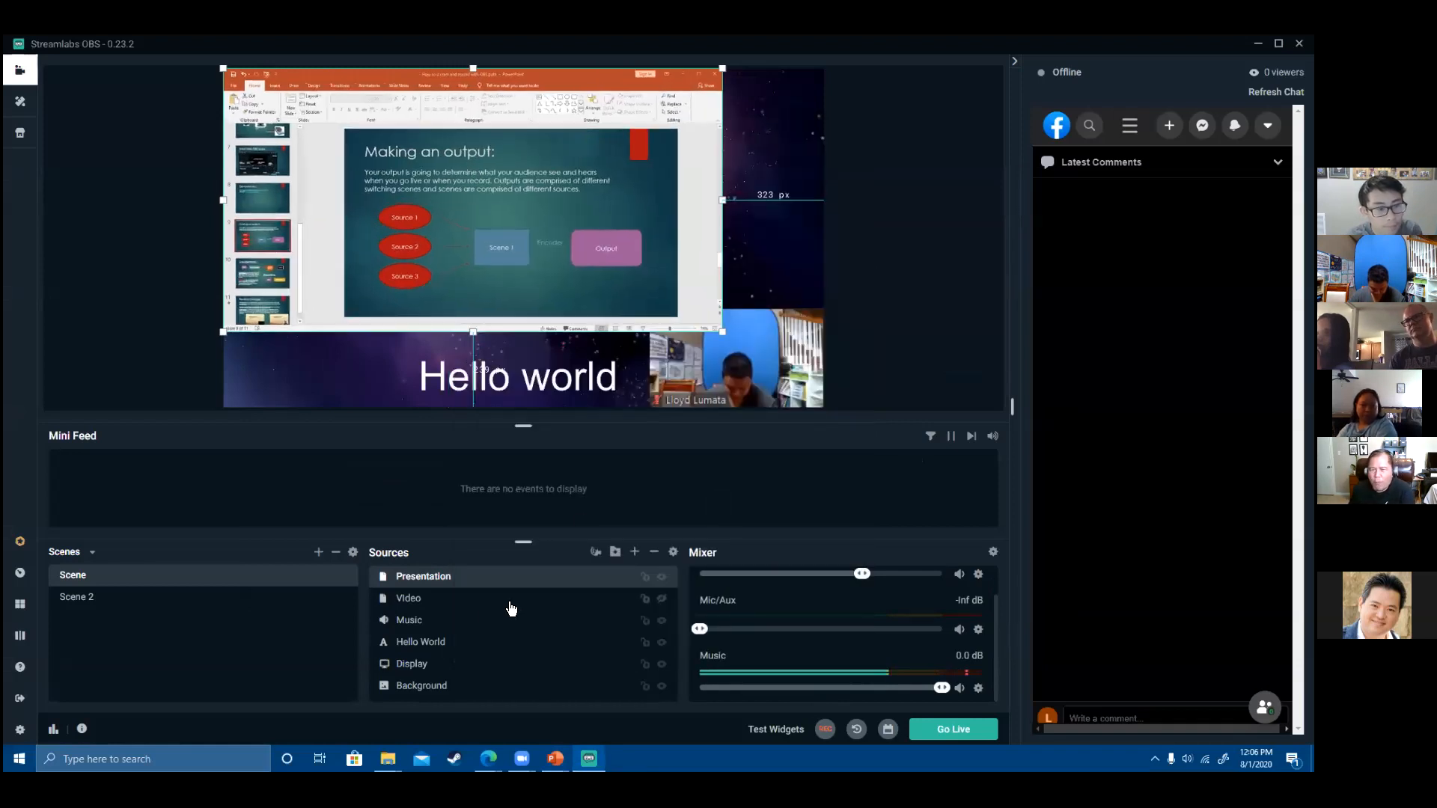
pyautogui.moveTo(469, 578); pyautogui.dragTo(468, 673)
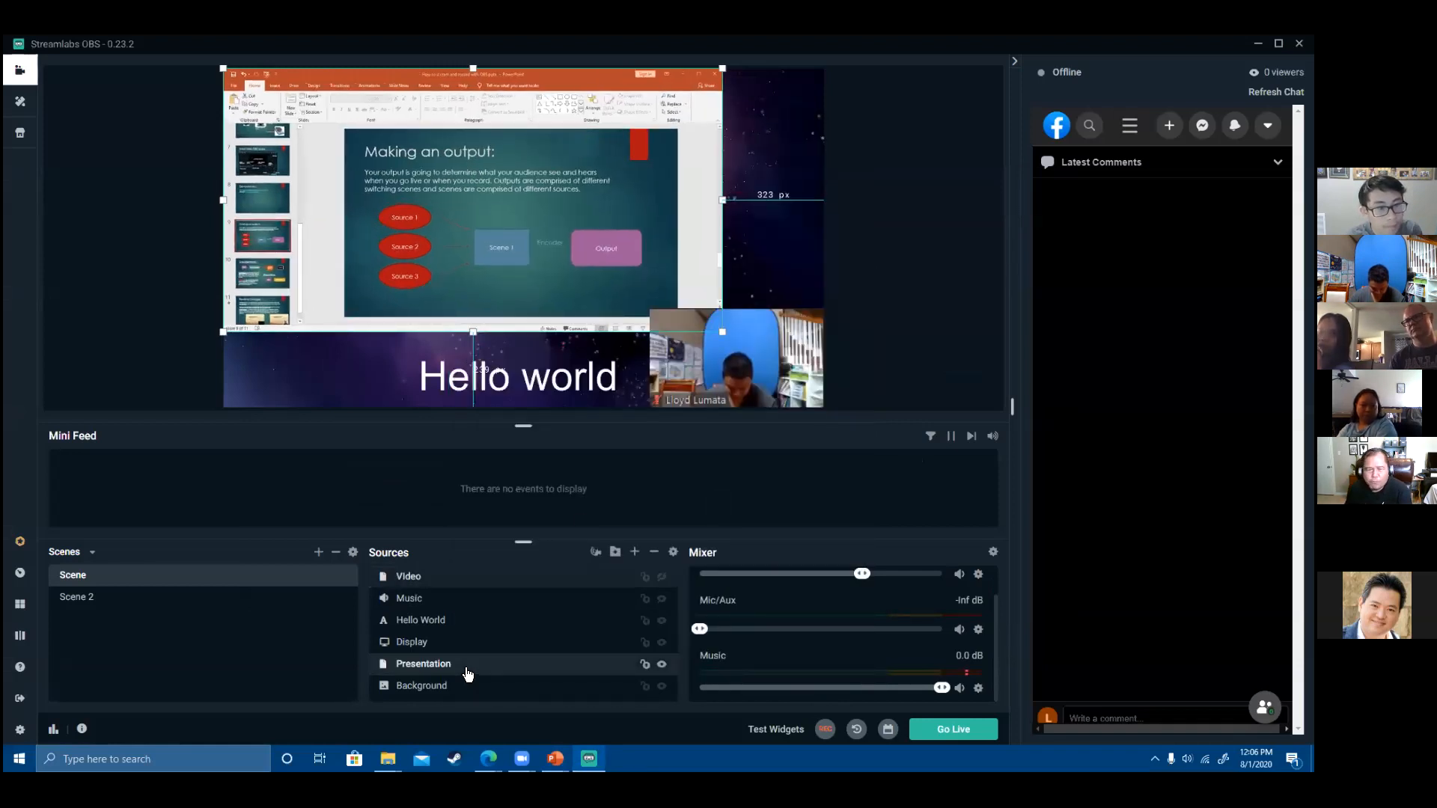
pyautogui.click(699, 266)
# - Crop the ribbon, thumbnails, status bar and right edge from the capture and scale it top-left
pyautogui.click(713, 224)
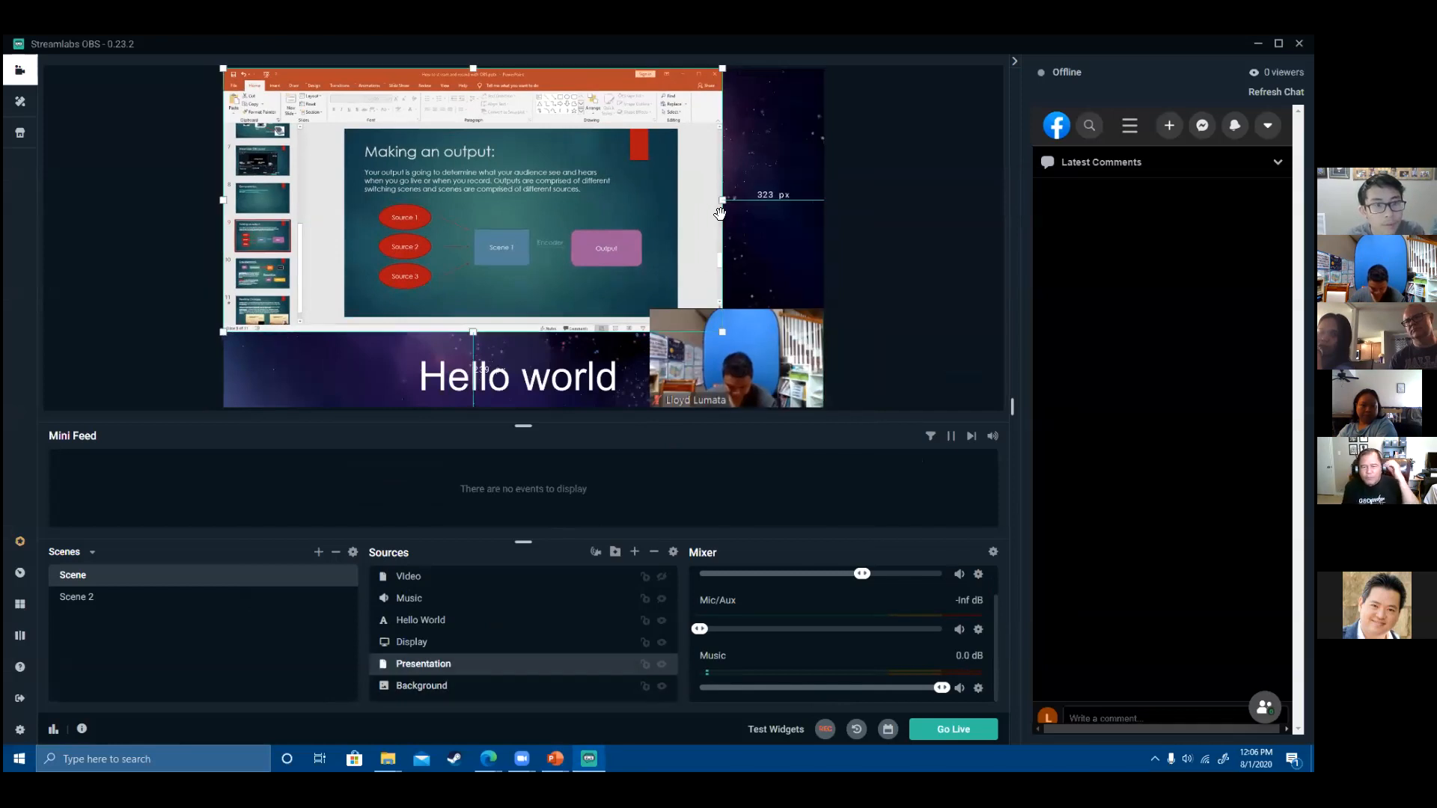
pyautogui.moveTo(718, 196); pyautogui.dragTo(673, 182)
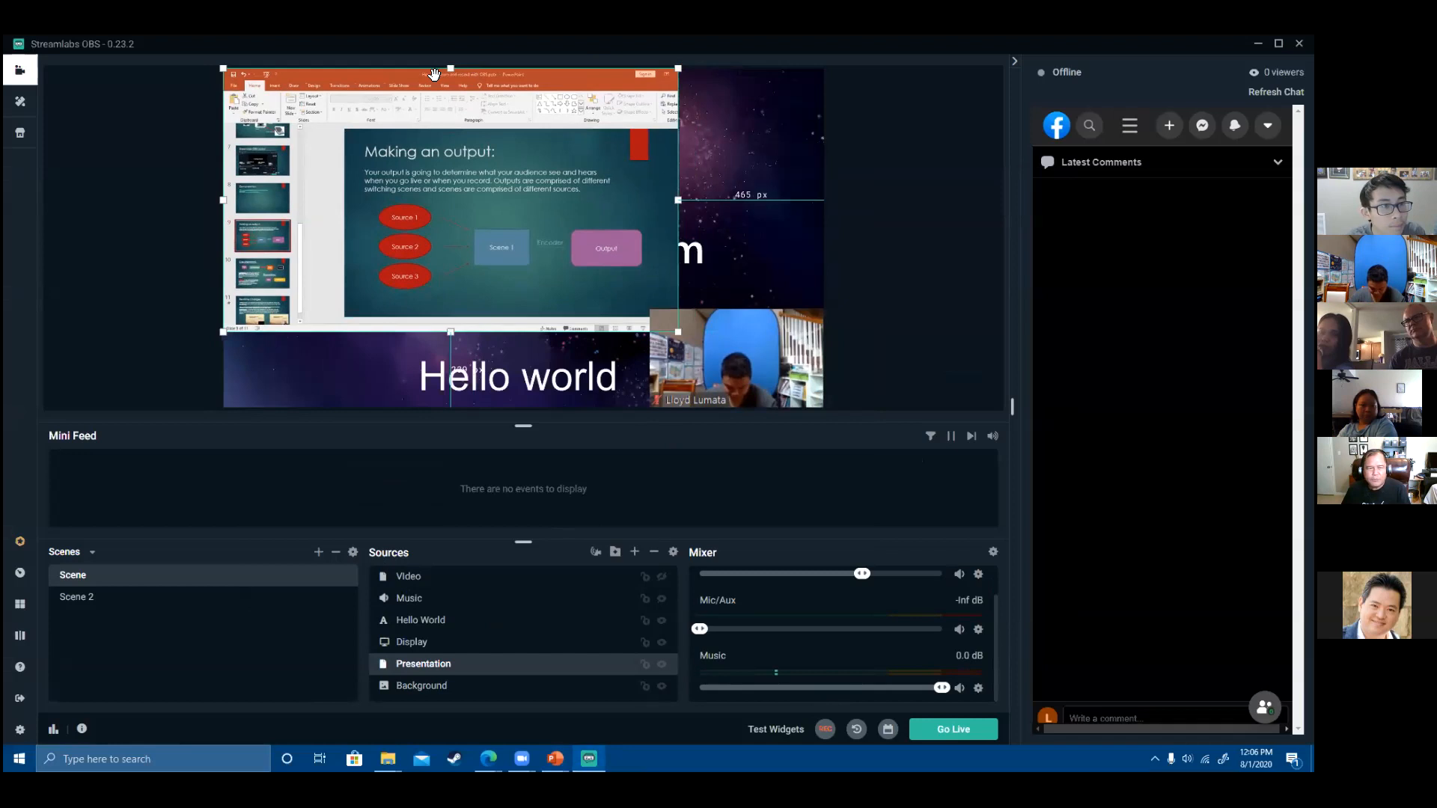
pyautogui.moveTo(450, 68); pyautogui.dragTo(450, 129)
pyautogui.moveTo(223, 230); pyautogui.dragTo(346, 244)
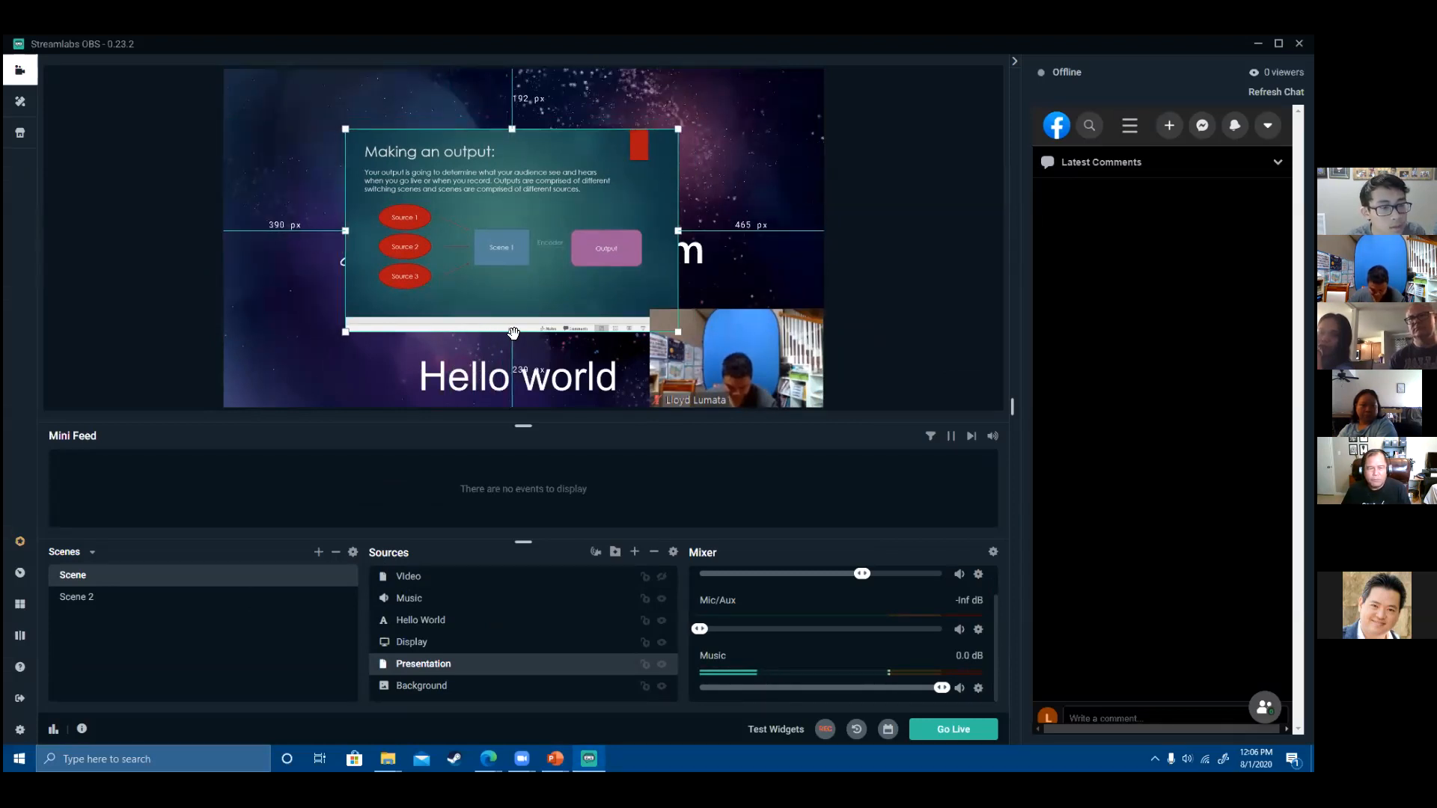
pyautogui.moveTo(512, 324); pyautogui.dragTo(512, 317)
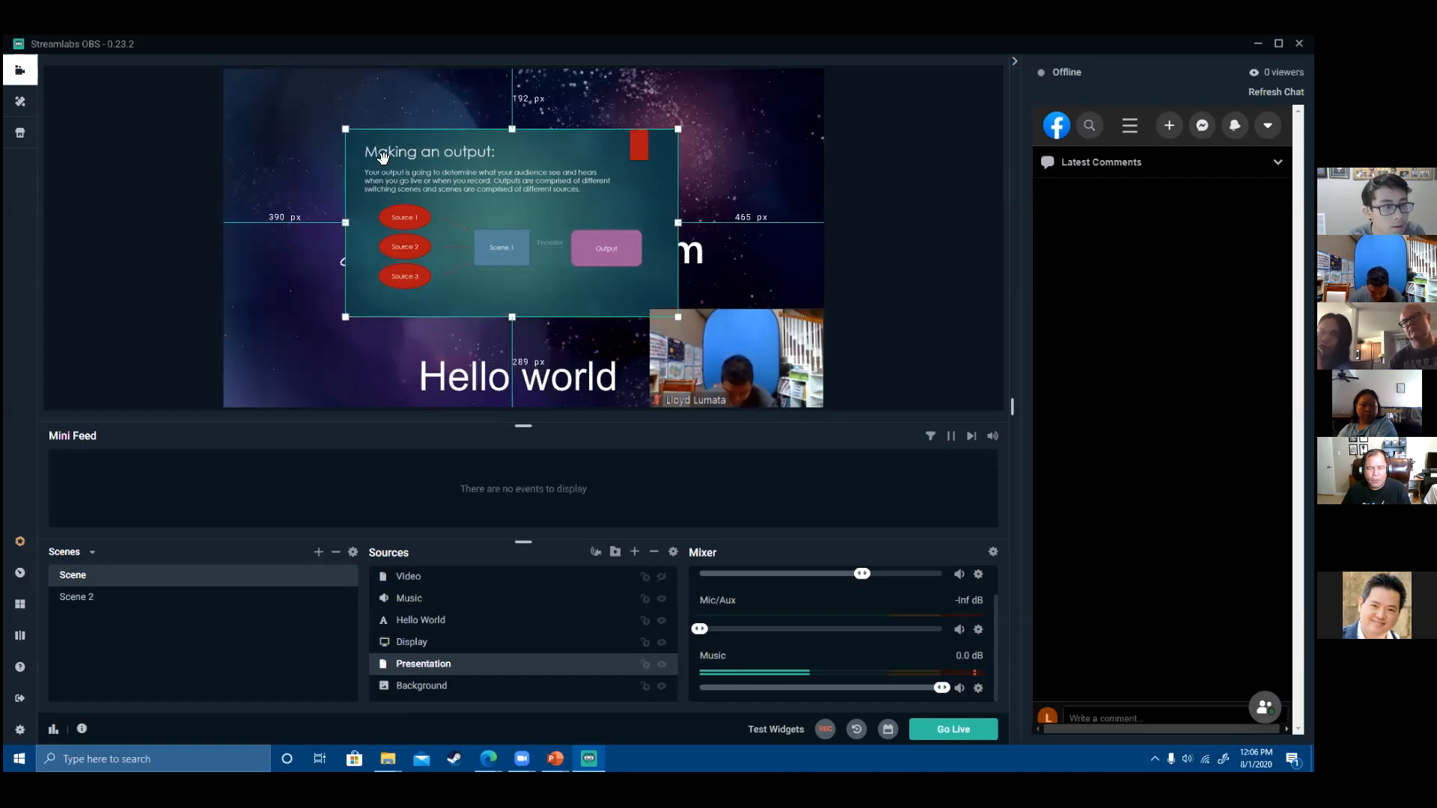
pyautogui.moveTo(218, 87); pyautogui.dragTo(224, 96)
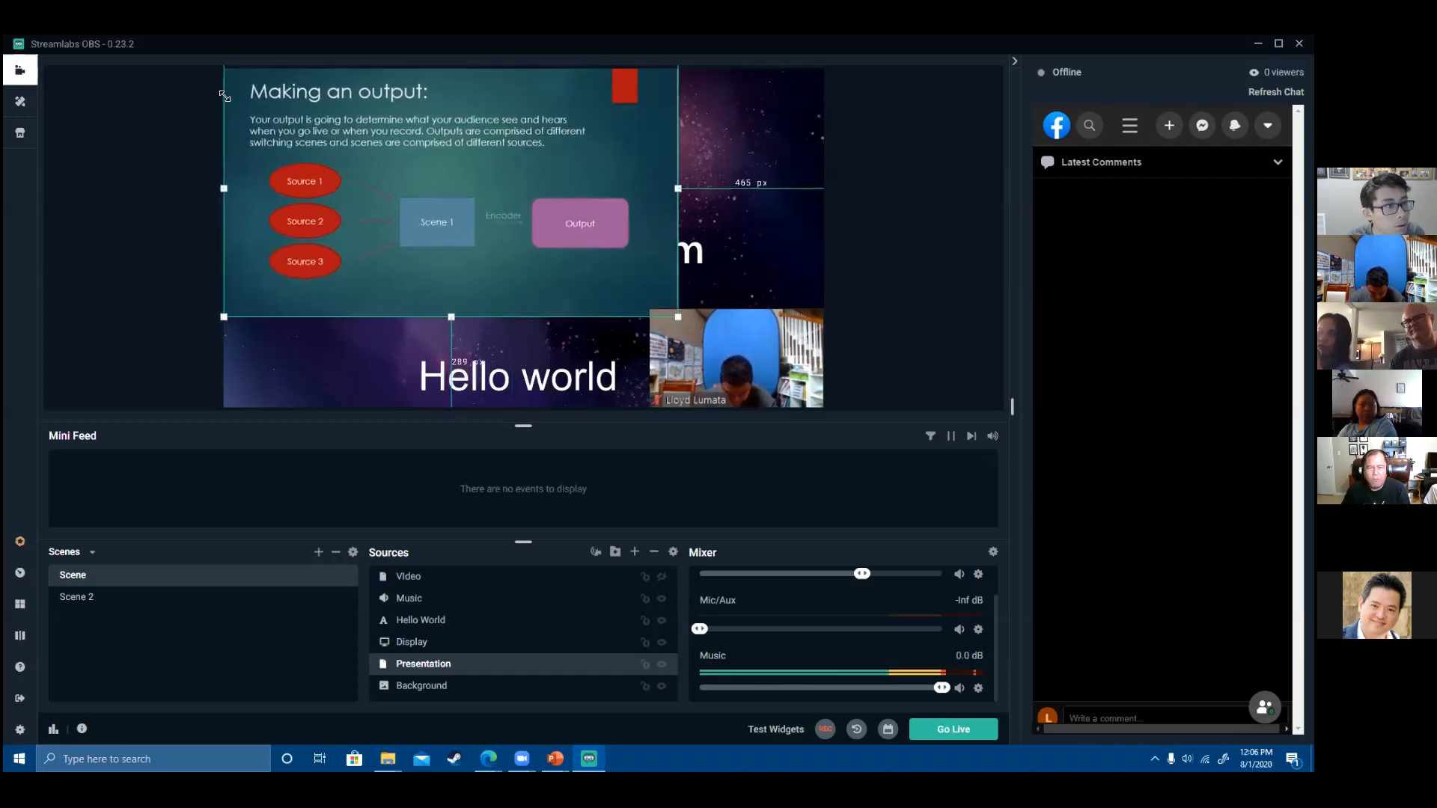
pyautogui.moveTo(405, 151); pyautogui.dragTo(405, 159)
# - Reposition the webcam feed in the lower-right corner over the presentation slide
pyautogui.click(920, 257)
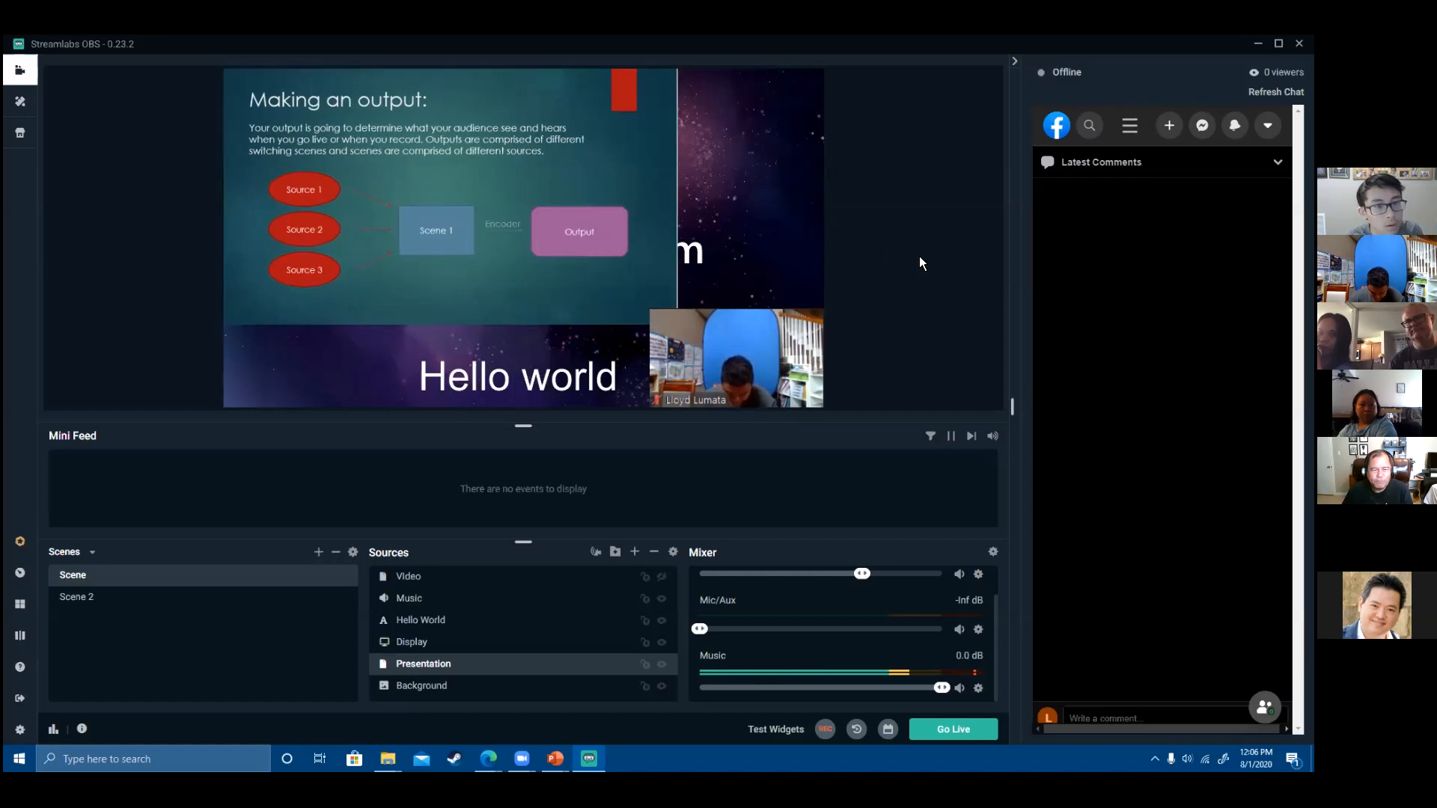
pyautogui.click(759, 357)
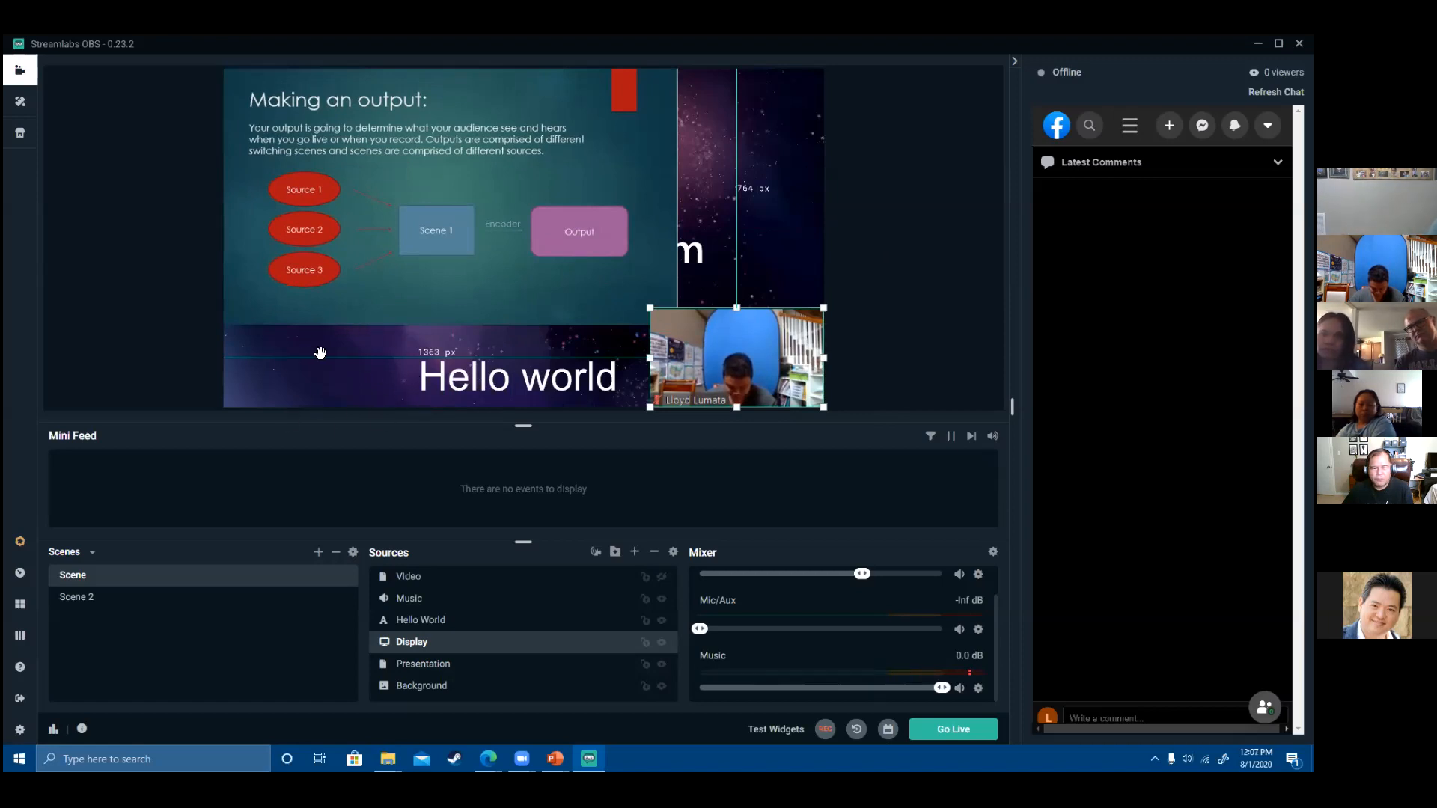
pyautogui.click(730, 344)
pyautogui.moveTo(732, 343); pyautogui.dragTo(761, 356)
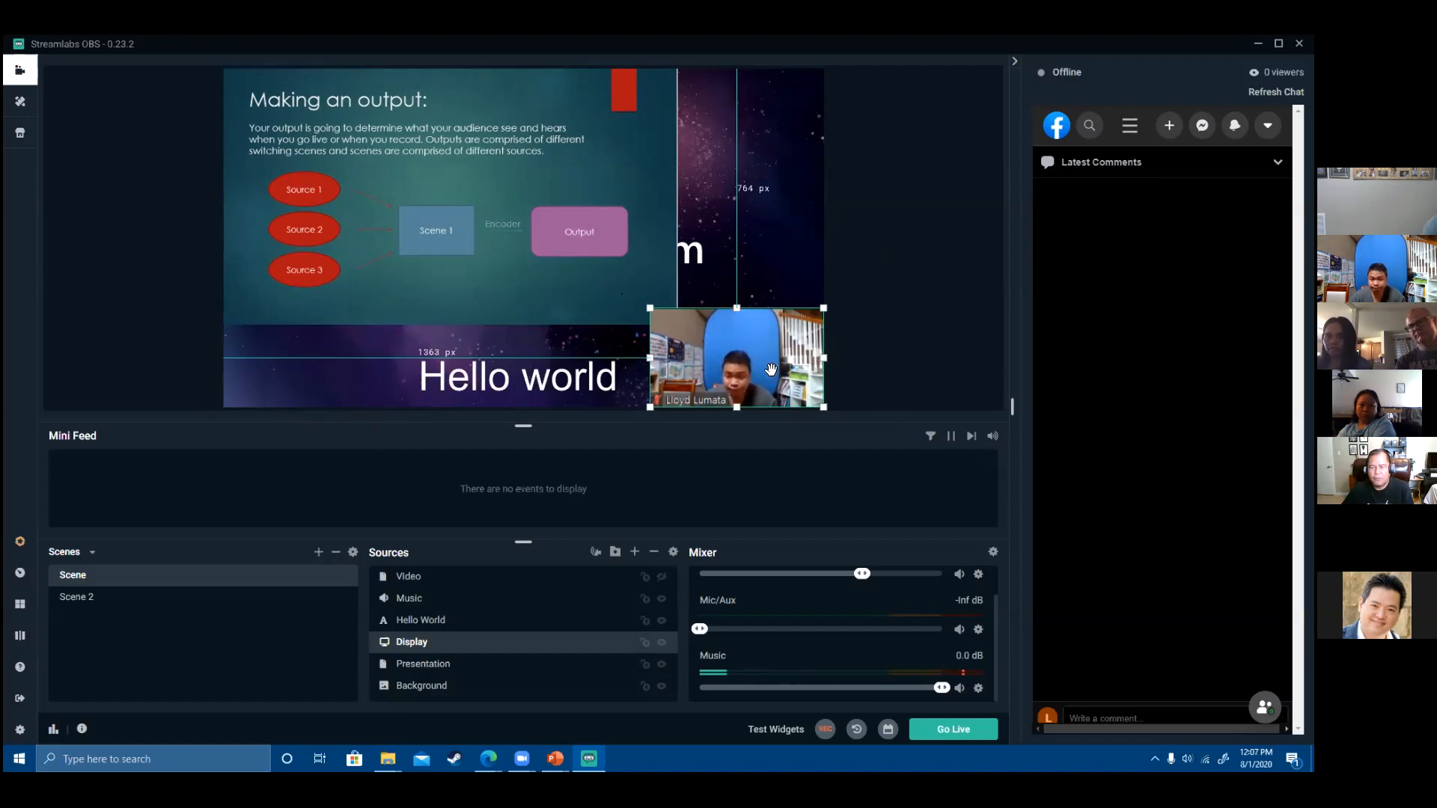
pyautogui.click(647, 309)
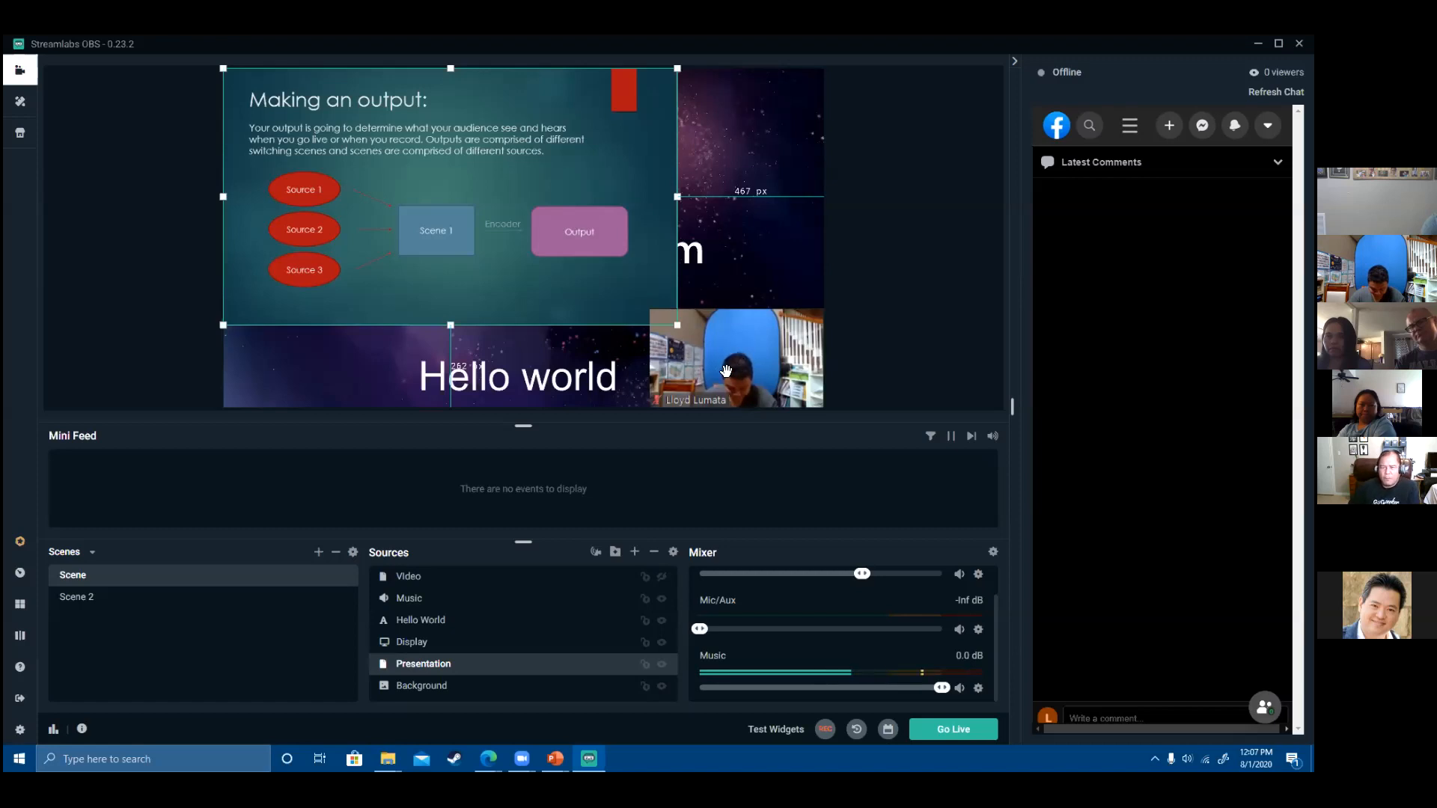
pyautogui.click(268, 101)
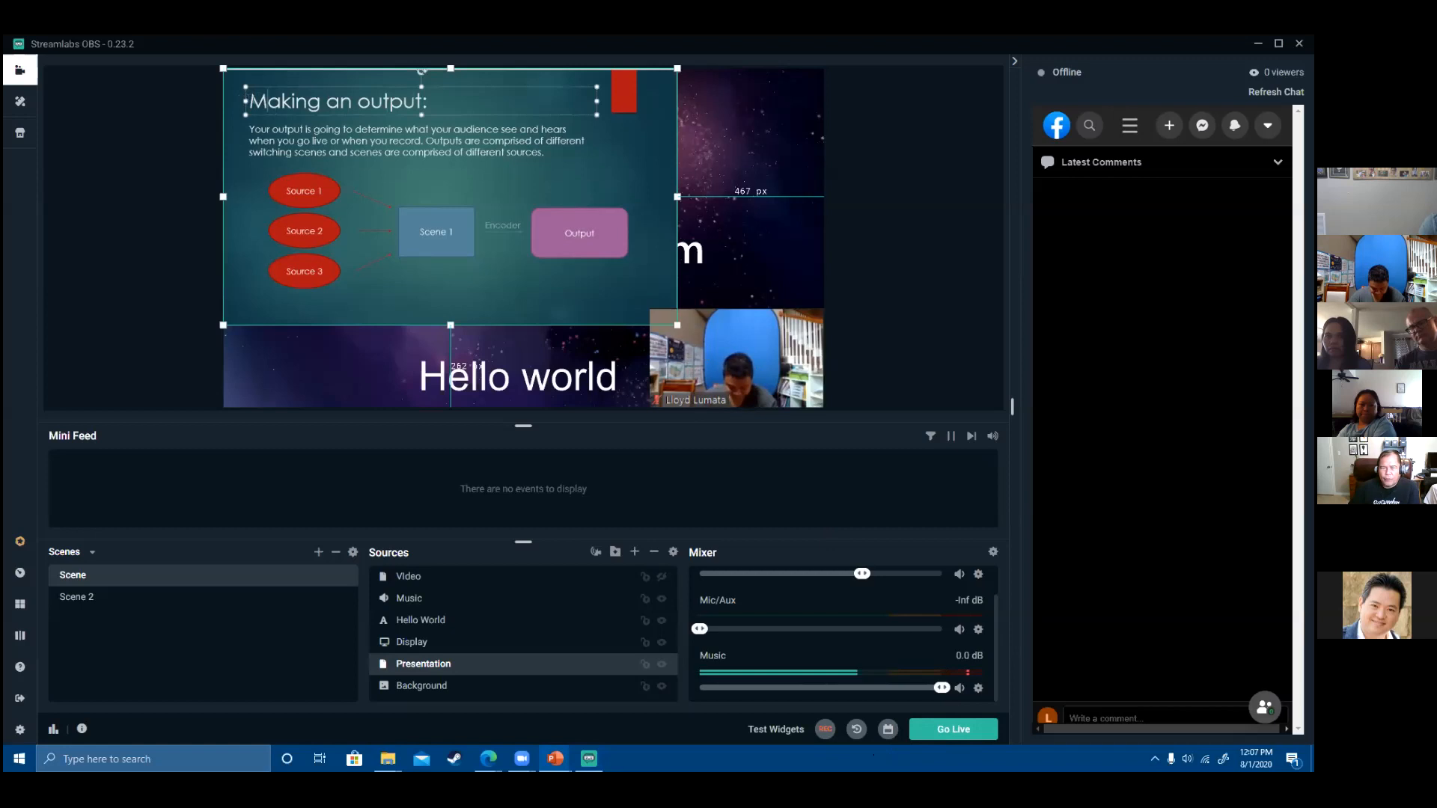
# - Add an empty slide titled 'Lyrics' with bullet lines 'Line 1' and 'Line 2'
pyautogui.press('Escape')
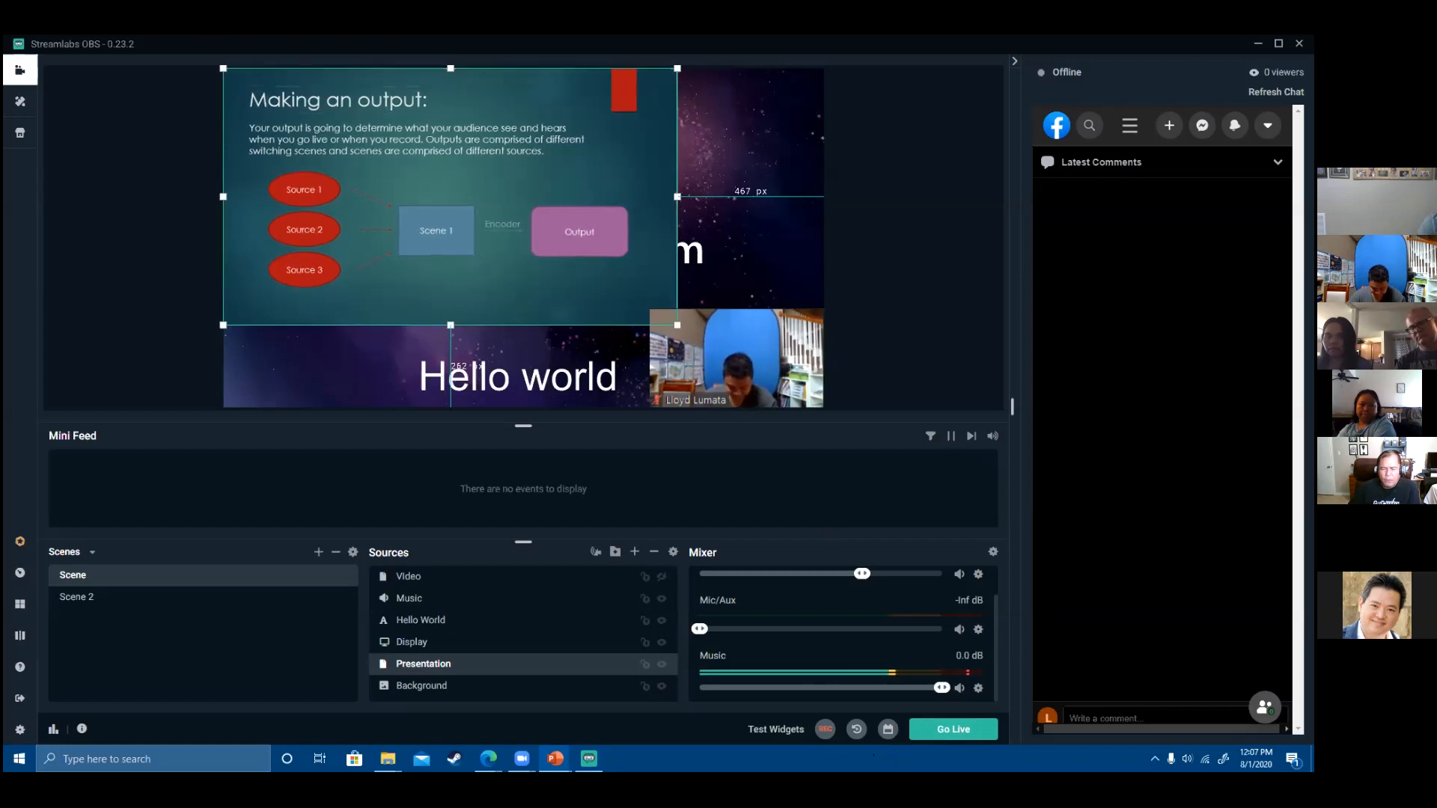
pyautogui.press('pagedown')
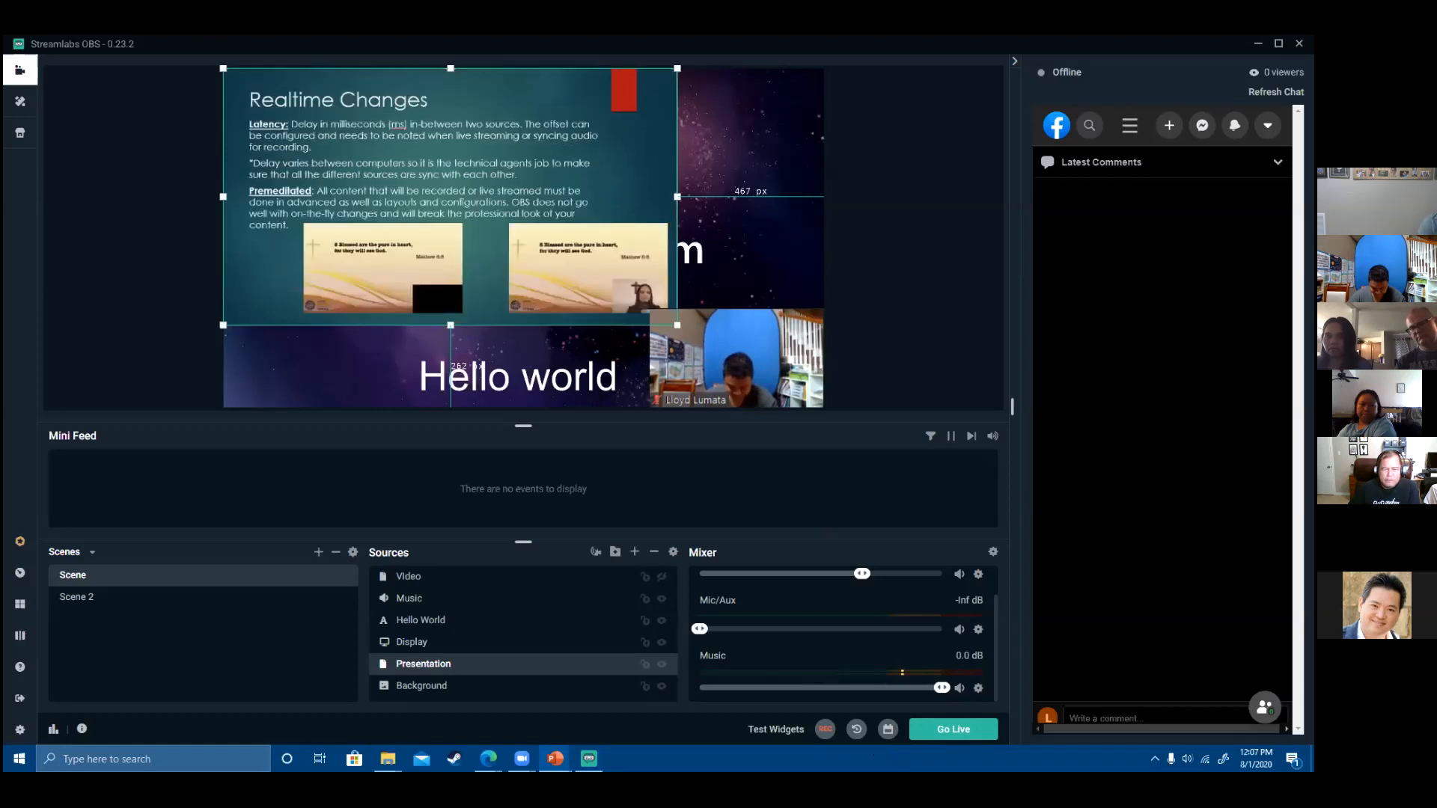
pyautogui.press('Return')
pyautogui.click(324, 113)
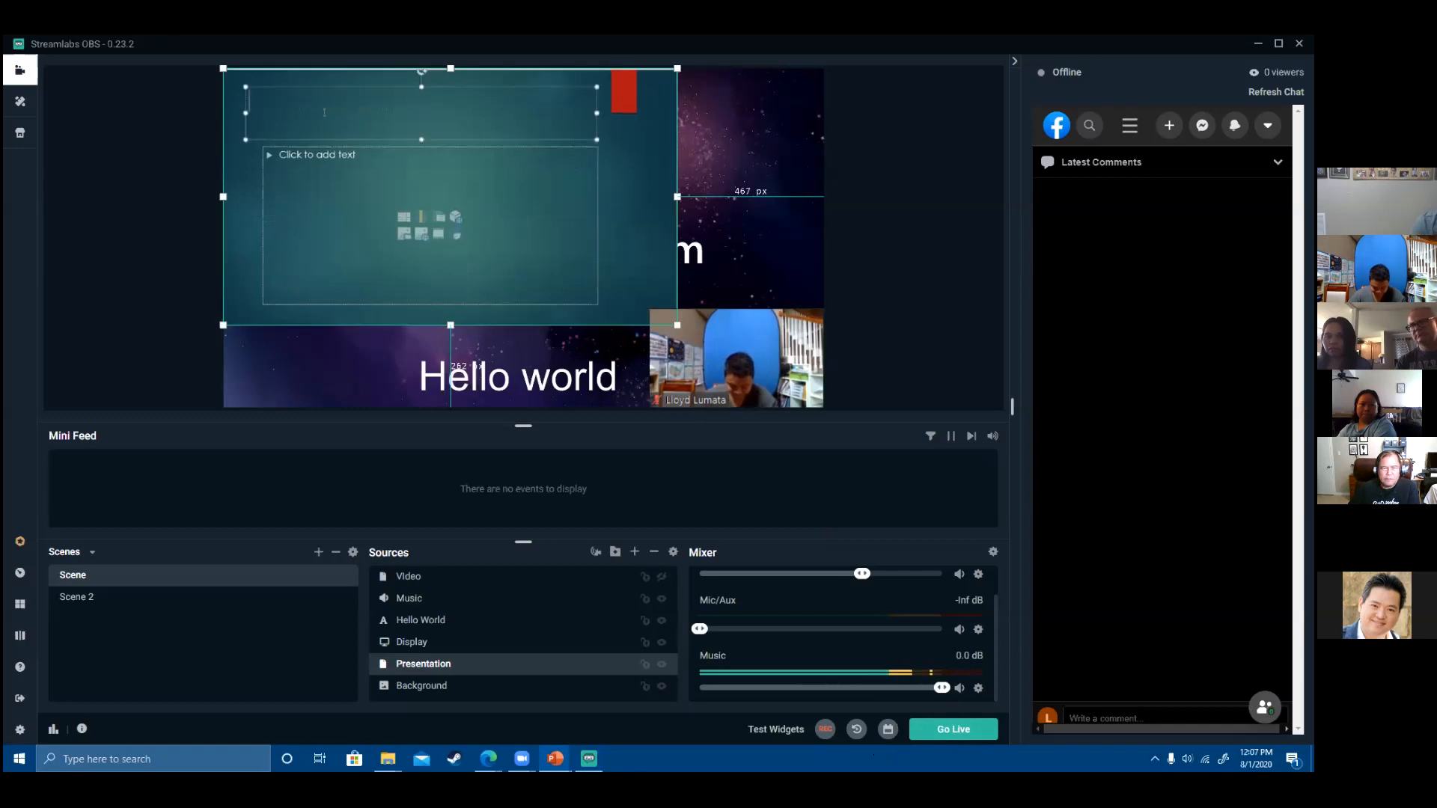
pyautogui.write('Lyrics')
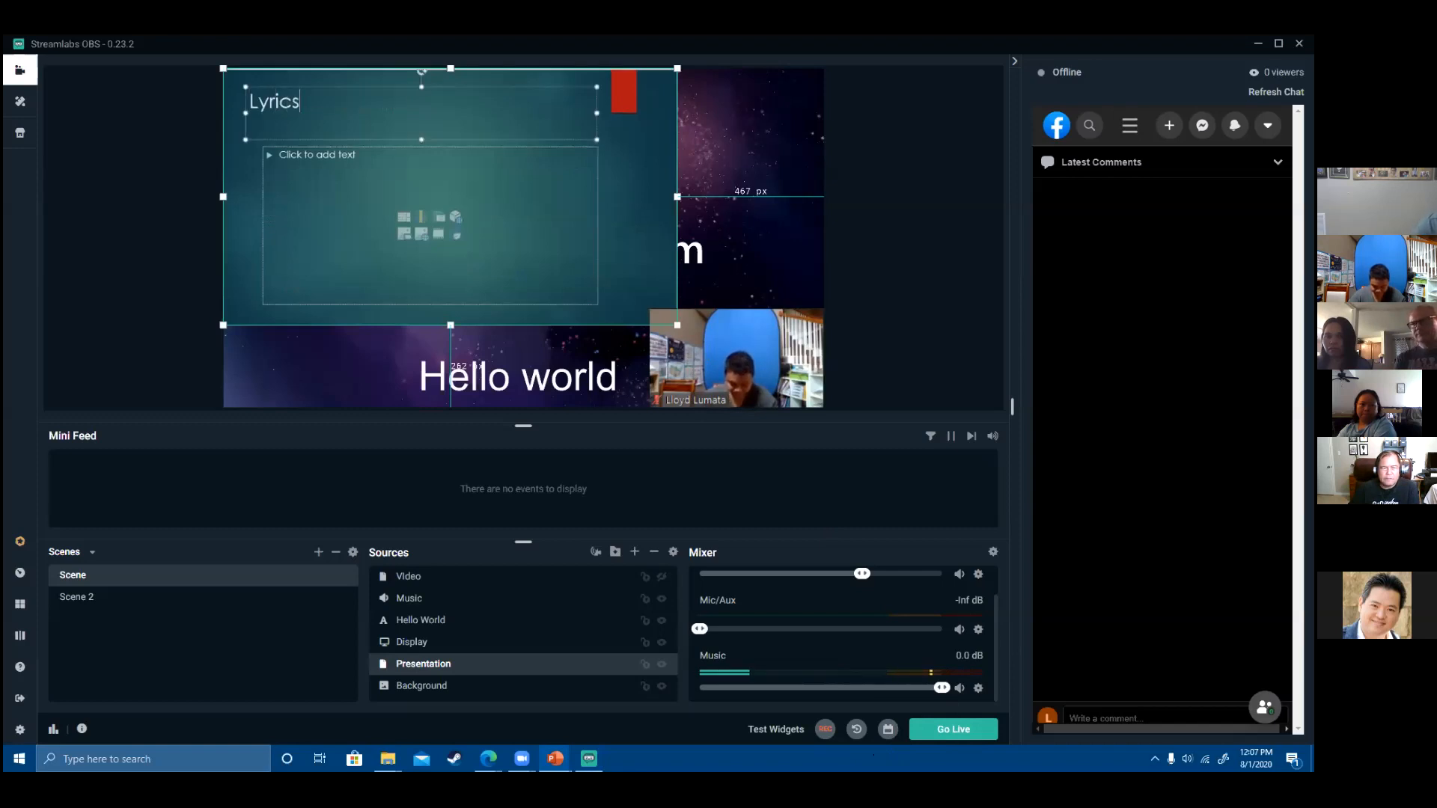
pyautogui.hotkey('ctrl', 'Return')
pyautogui.write('Line 1')
pyautogui.press('Return')
pyautogui.write('L')
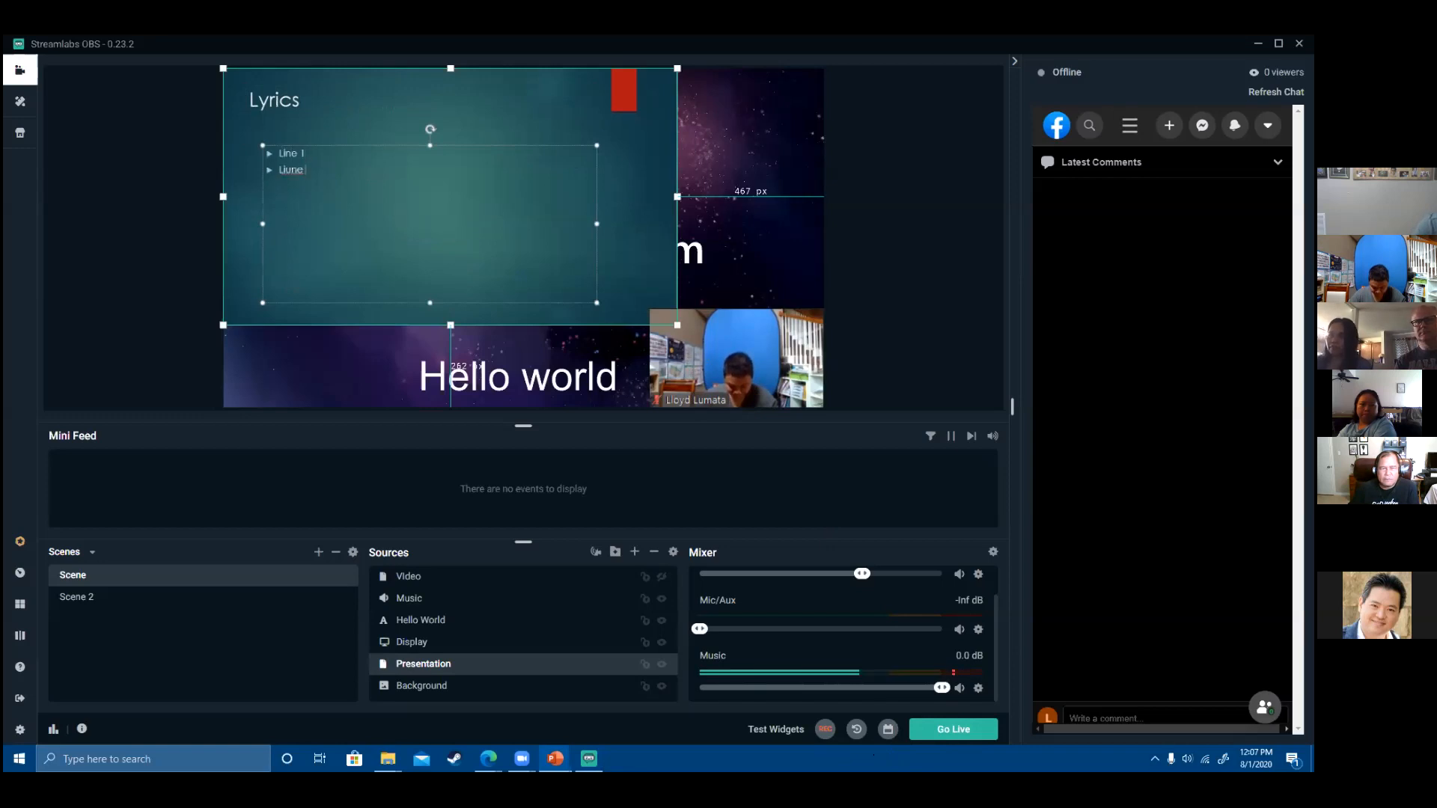
pyautogui.write('ine 2')
pyautogui.press('Return')
# - Deselect the Presentation source and flip between the Realtime Changes and Lyrics slides
pyautogui.click(348, 142)
pyautogui.click(334, 186)
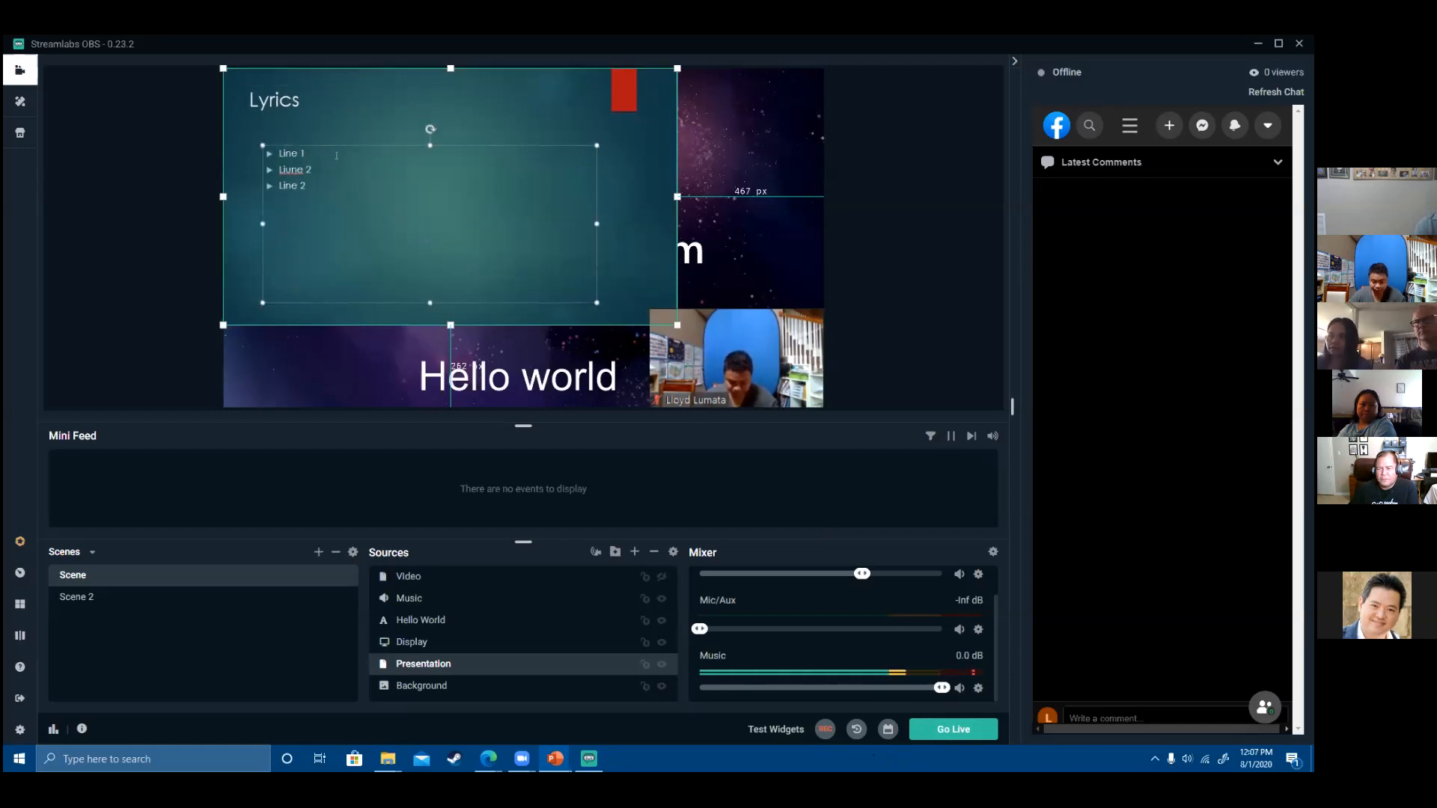
pyautogui.click(899, 289)
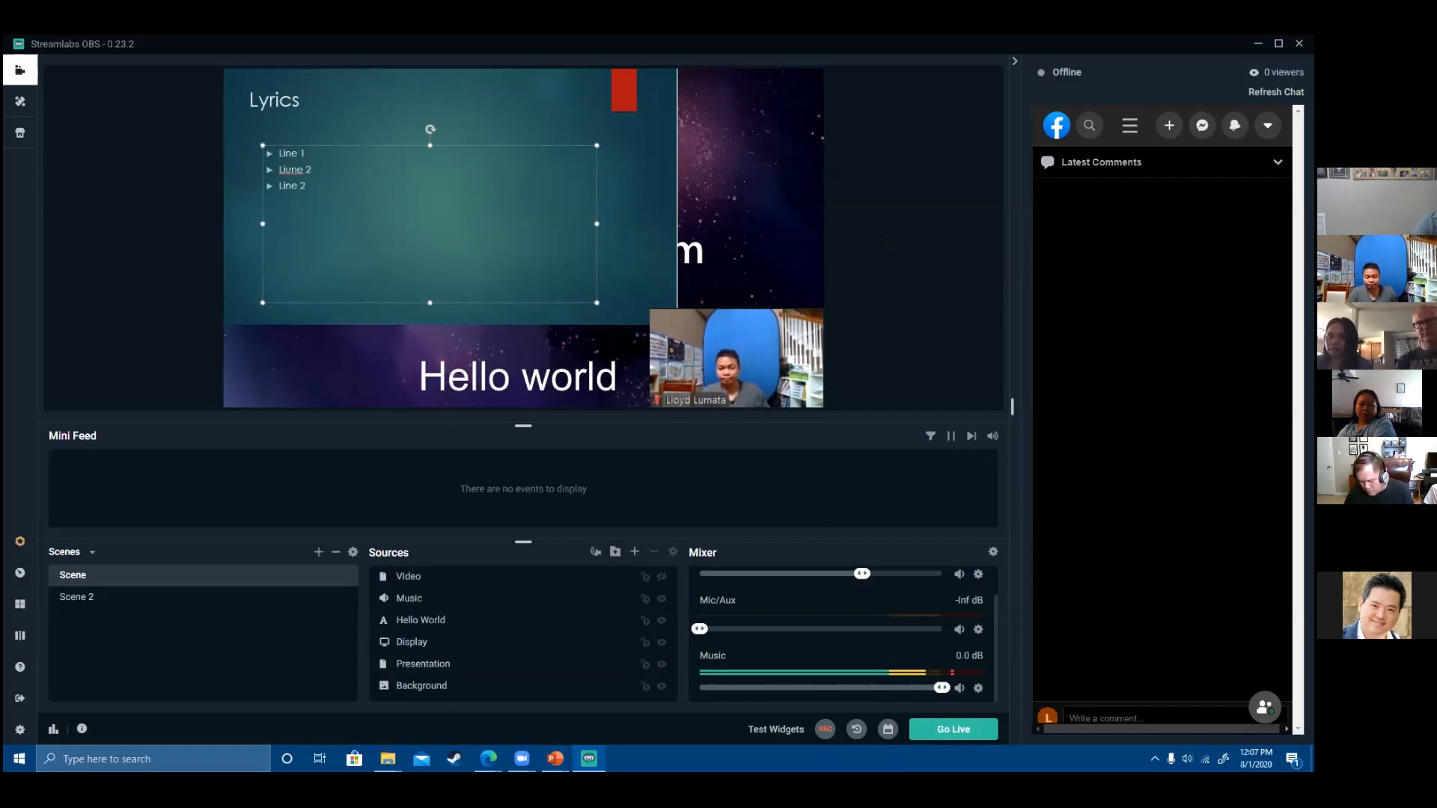
pyautogui.click(238, 253)
pyautogui.press('Up')
pyautogui.press('Down')
pyautogui.press('Down')
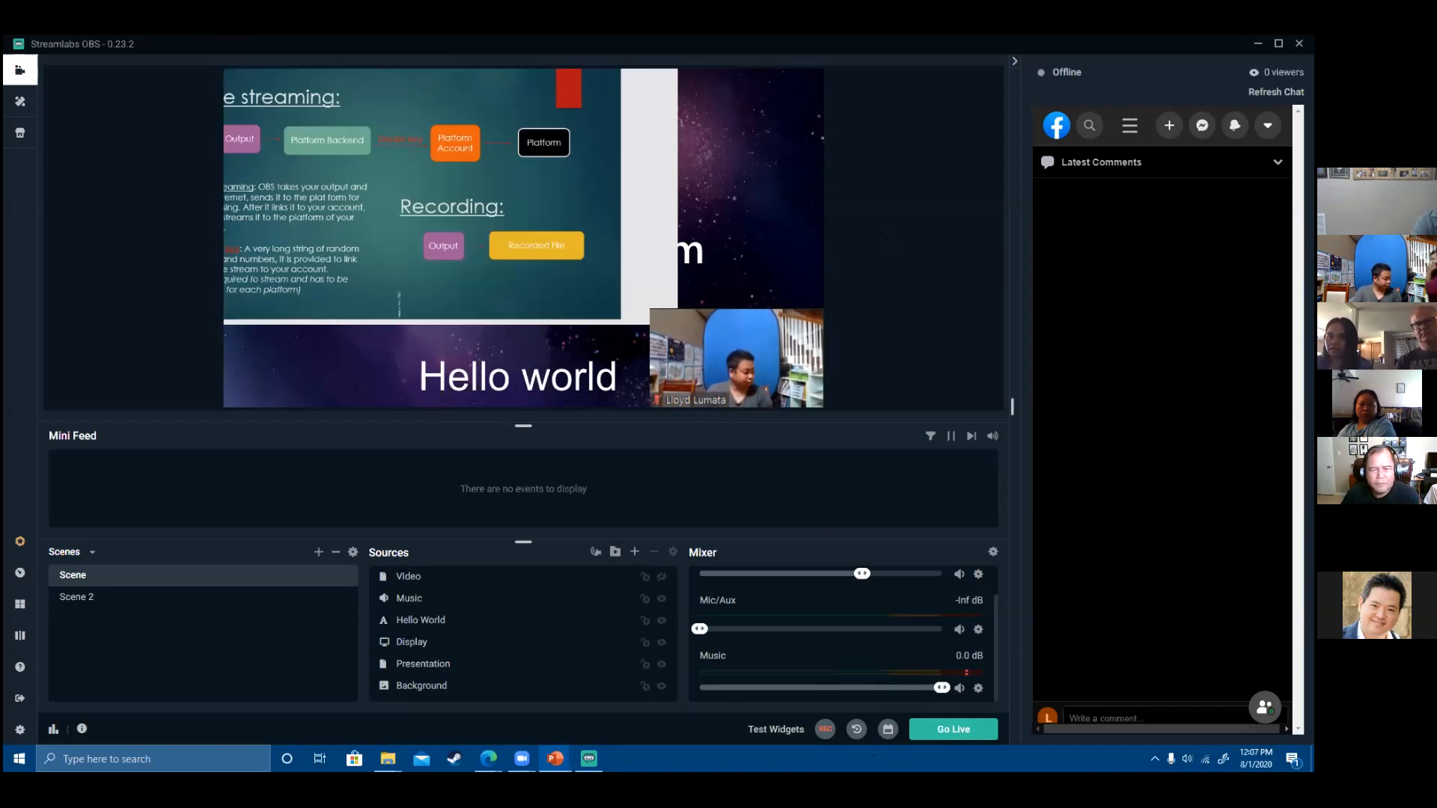
# - Step back and forth through the slides around the Lyrics slide with the arrow keys
pyautogui.press('Up')
pyautogui.press('Up')
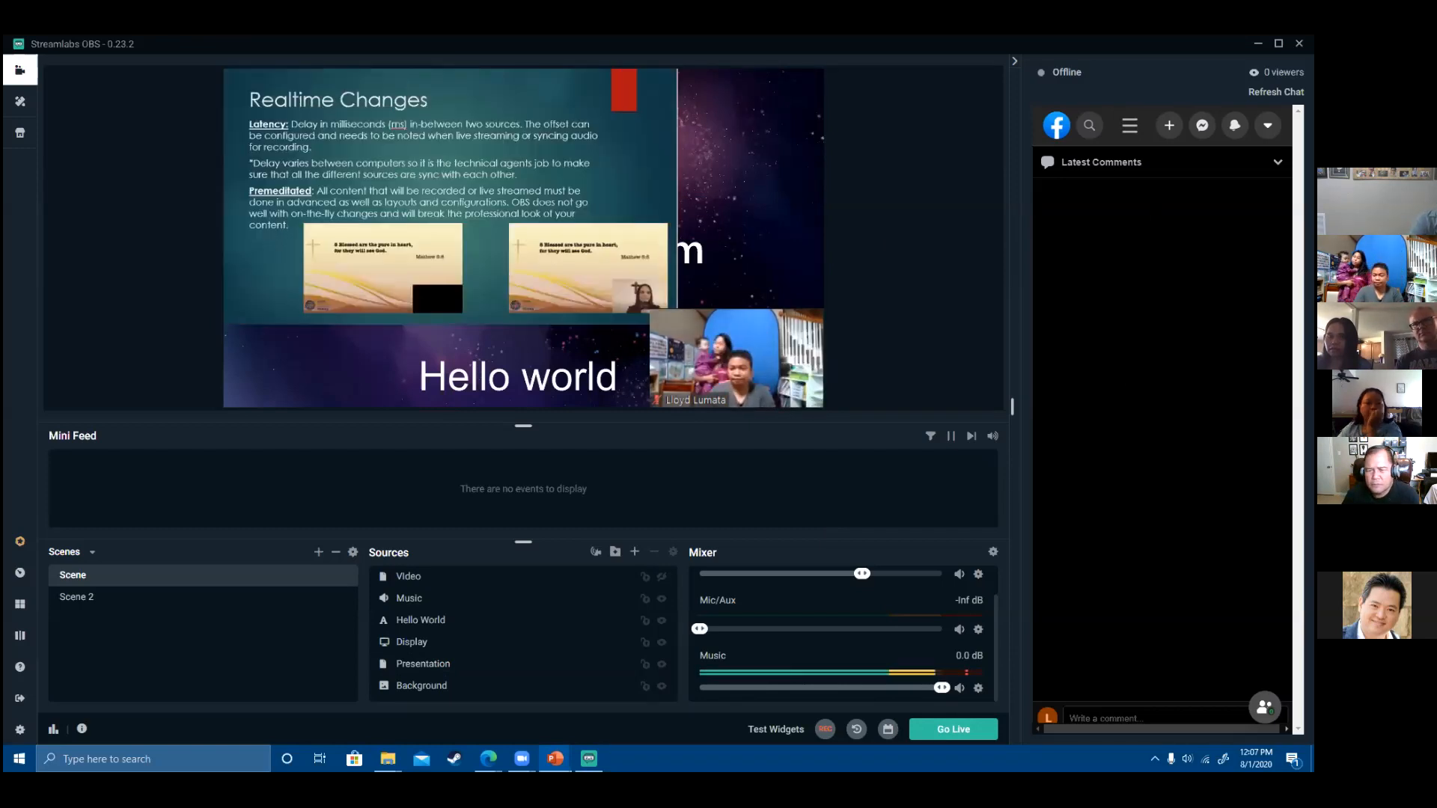
pyautogui.press('Down')
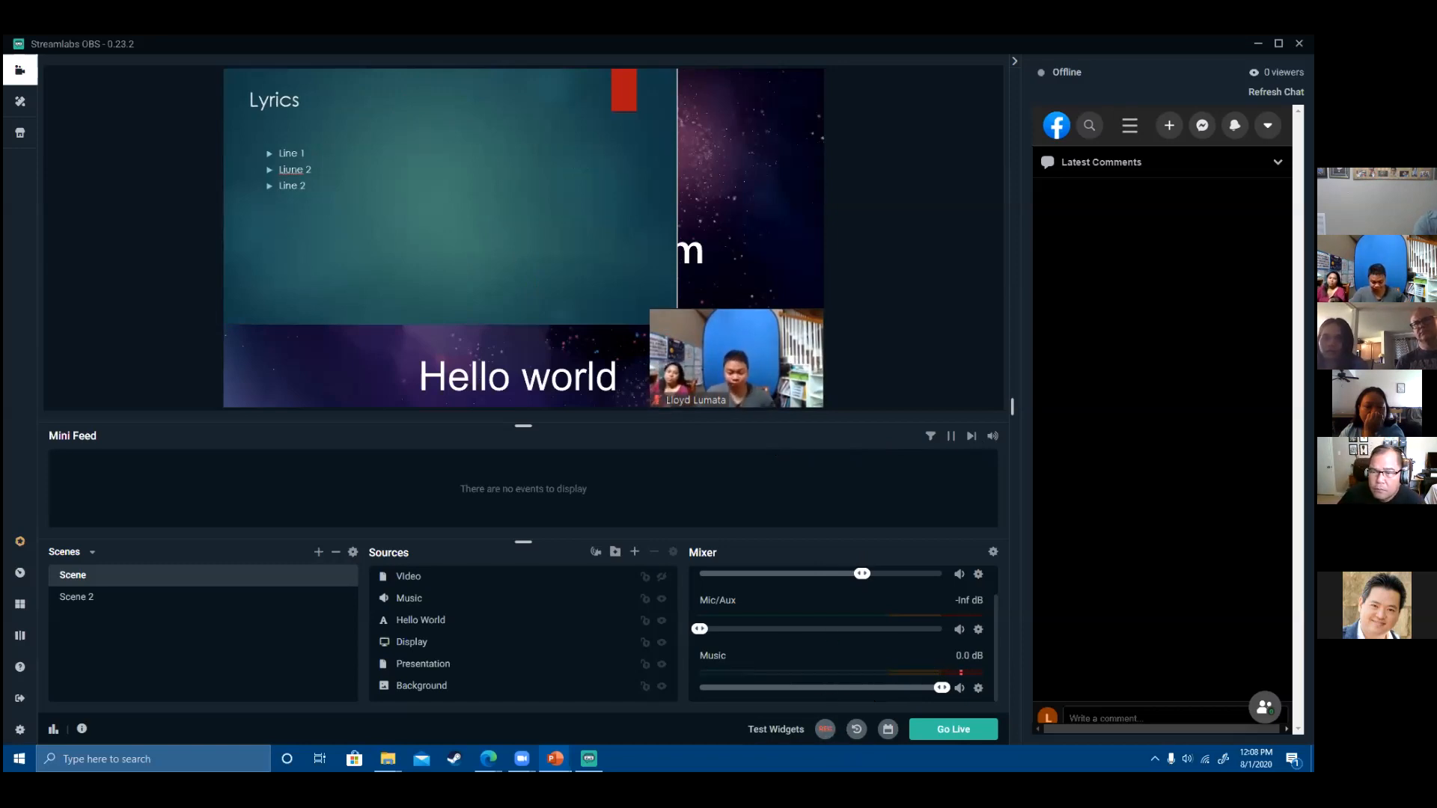
pyautogui.press('Up')
pyautogui.press('Up')
pyautogui.press('Down')
# - Return to the Streamlabs OBS Layout slide and open the Add Source dialog
pyautogui.press('Up')
pyautogui.press('Up')
pyautogui.press('Up')
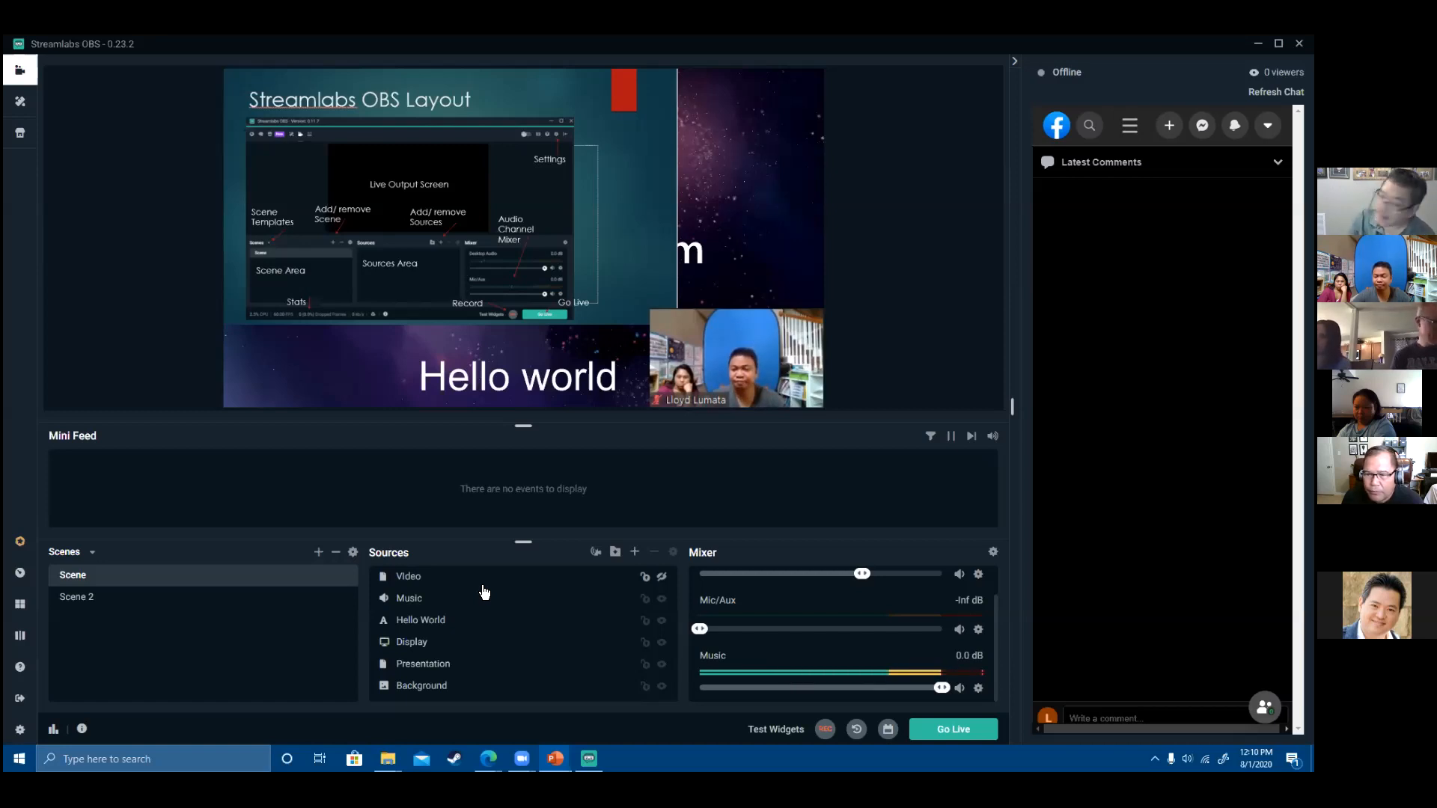
pyautogui.click(636, 554)
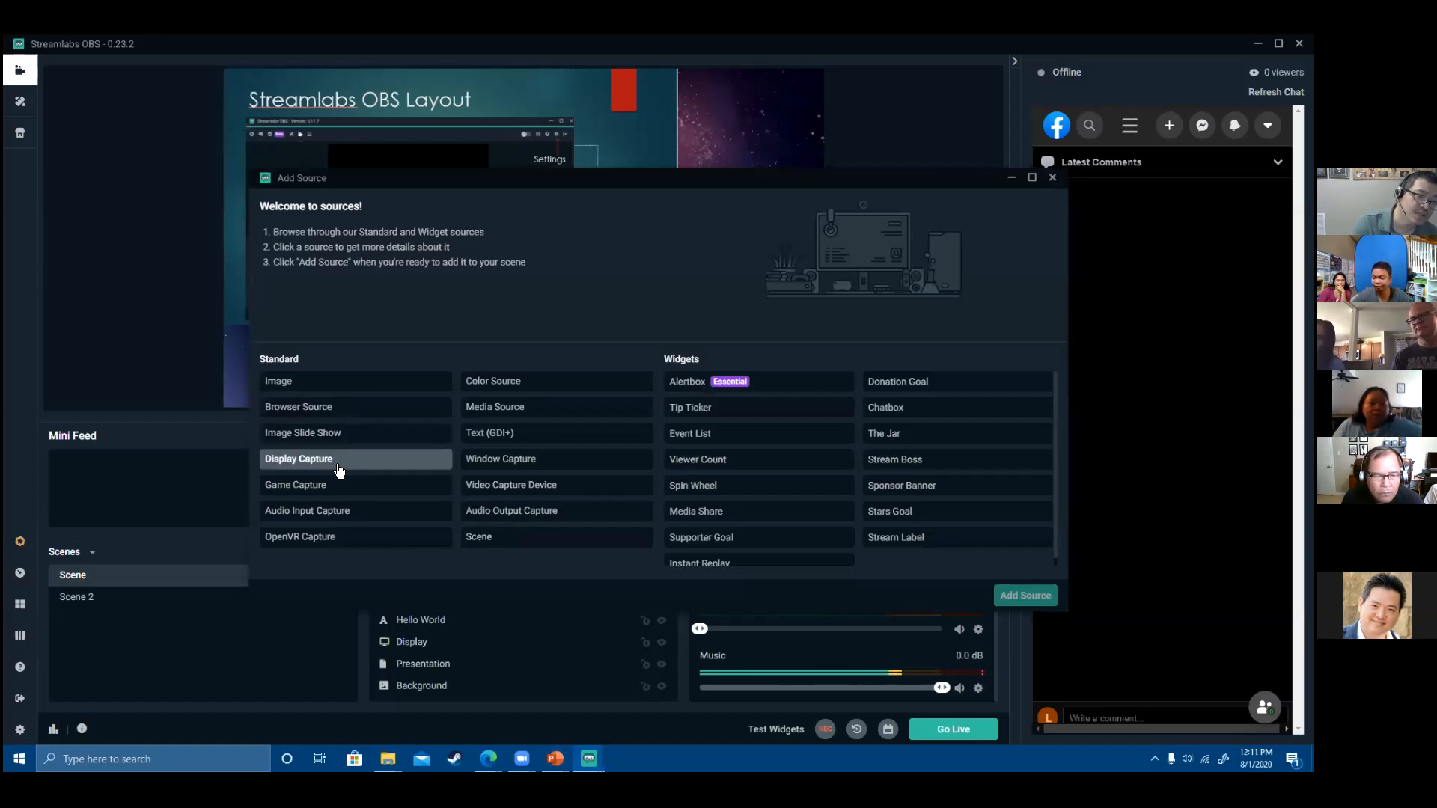